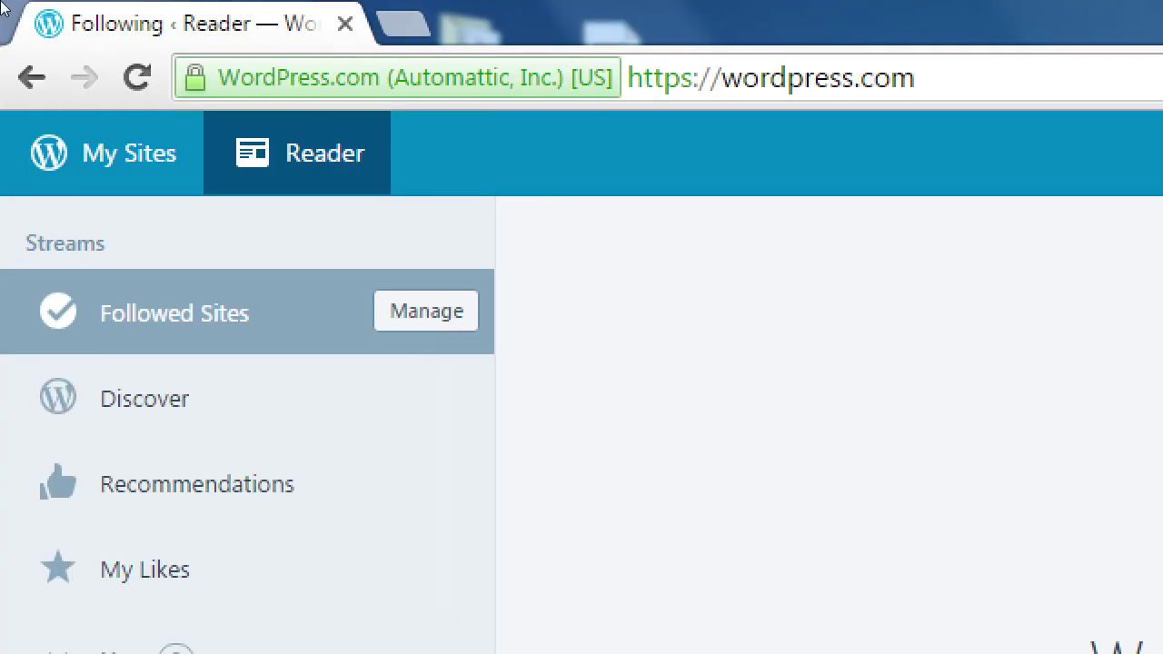
Open the site management area and switch to the testtestvvvv site.
key(ctrl+l)
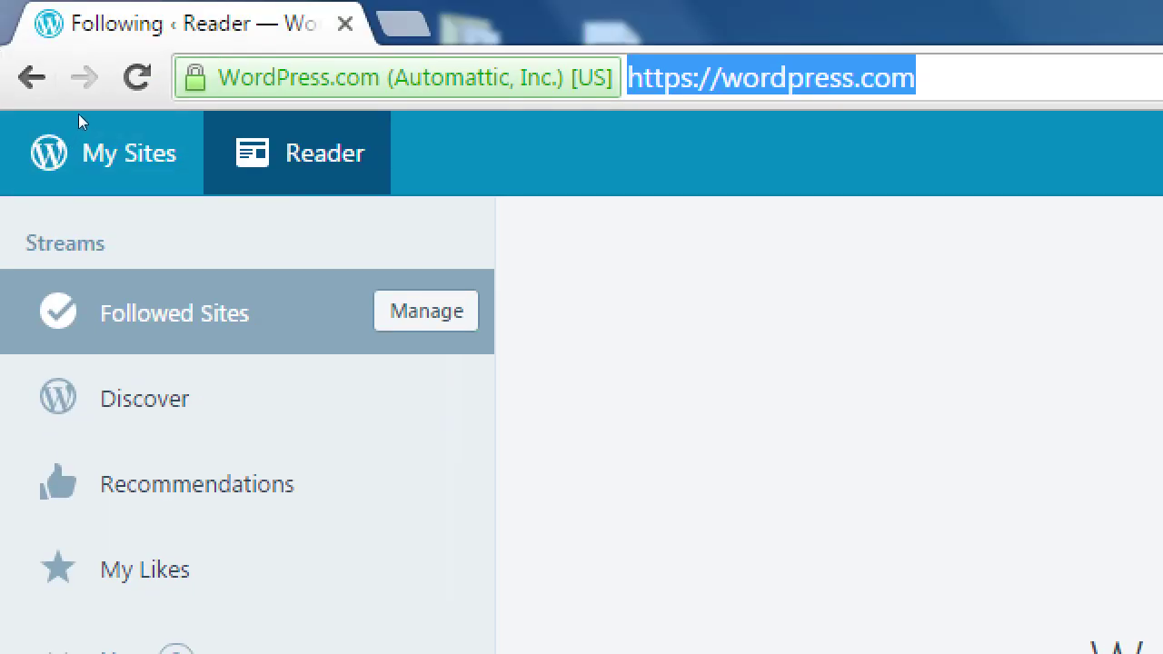
click(56, 83)
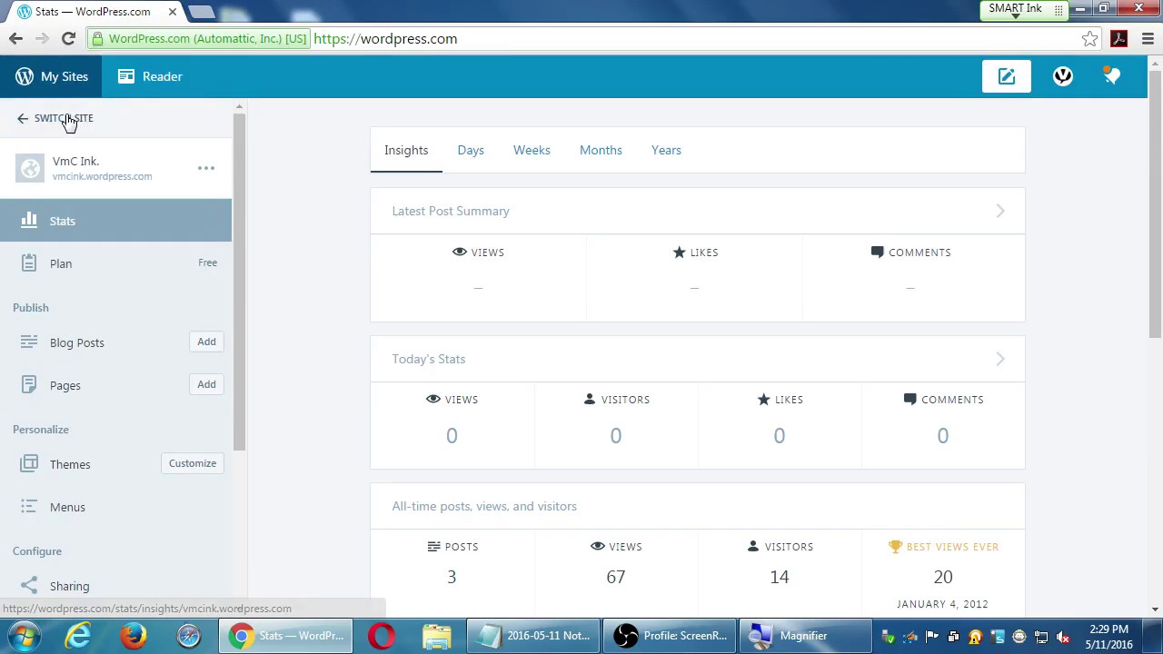
click(65, 119)
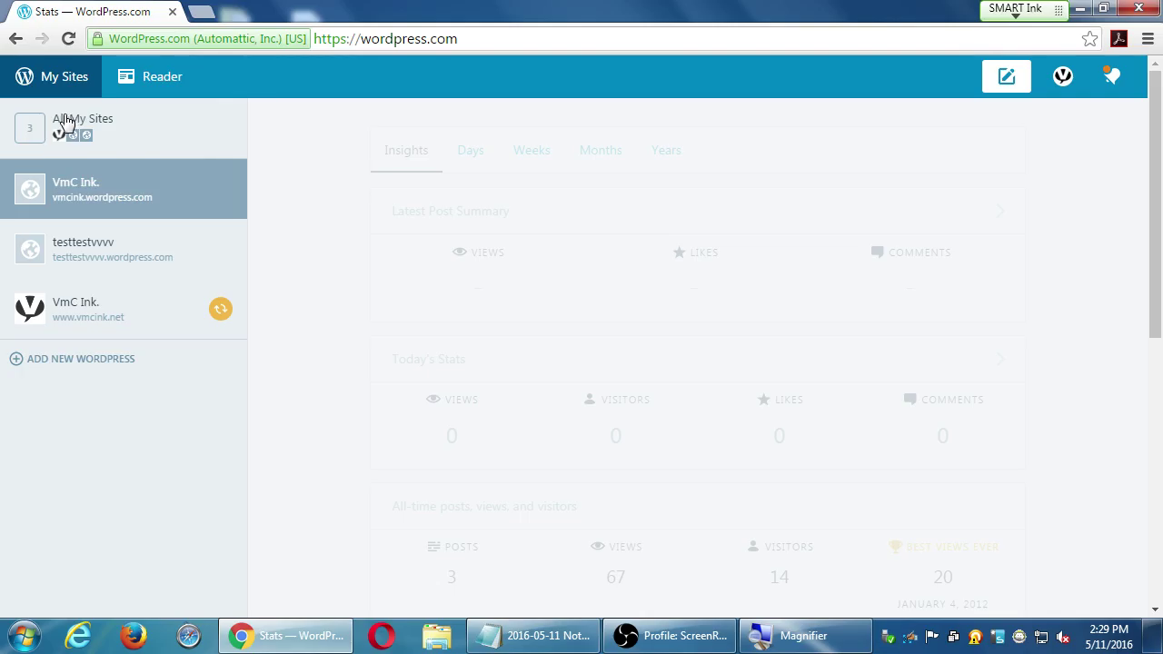
click(102, 261)
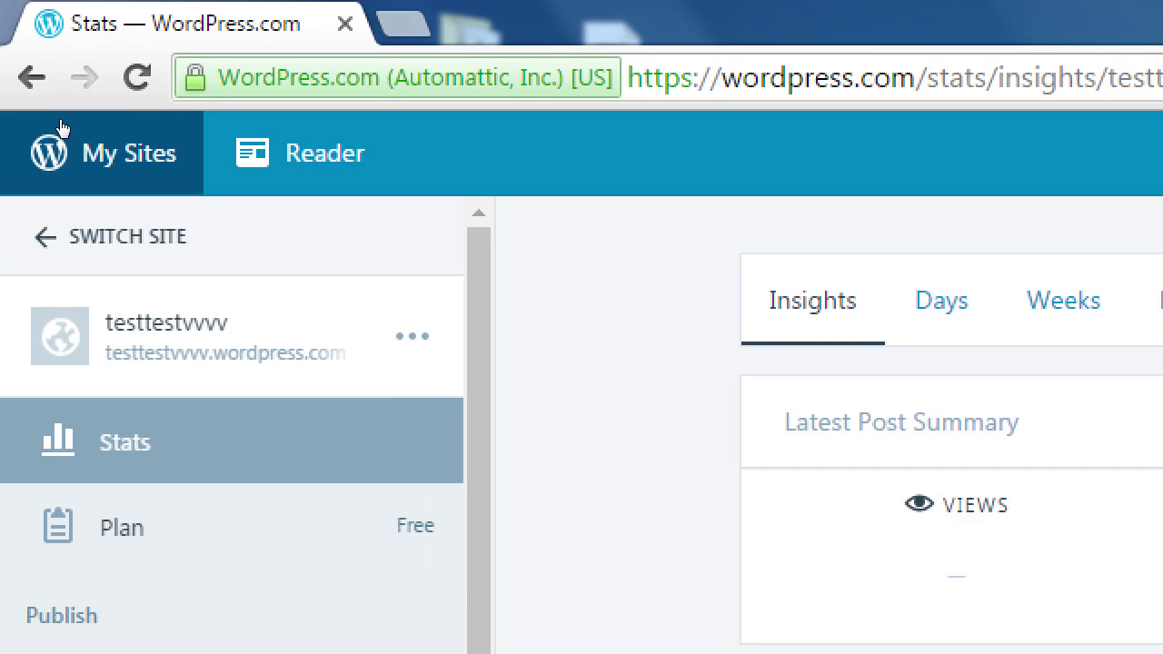
click(61, 127)
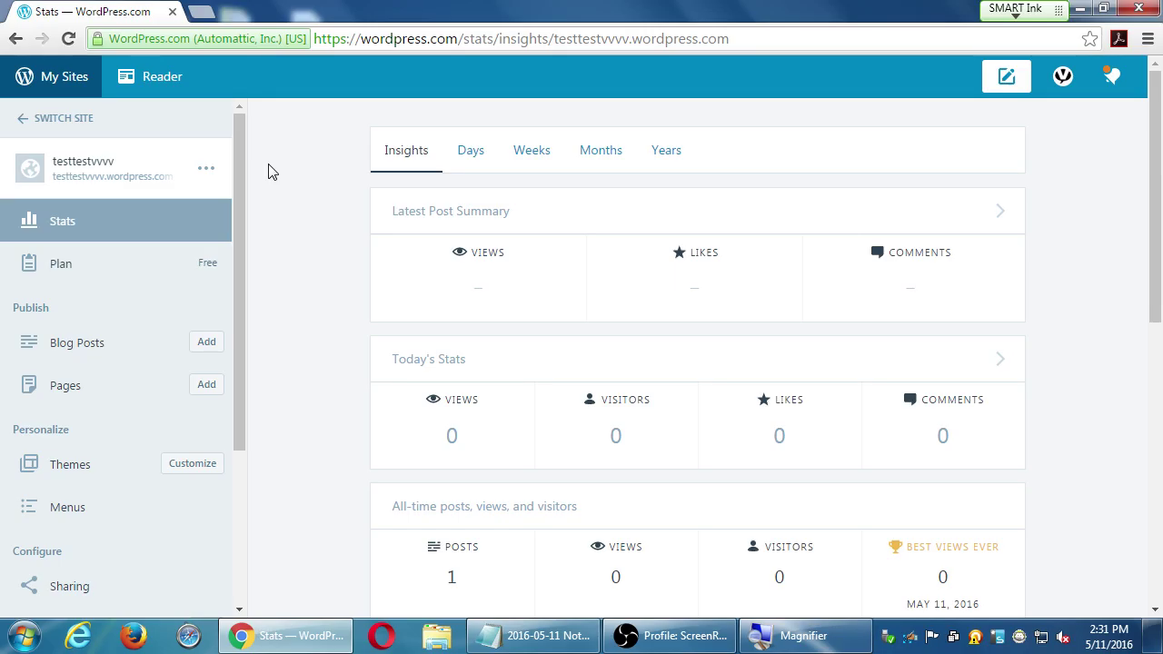
Look over the testtestvvvv site's management options and open its public front page.
scroll(213, 394, down, 4)
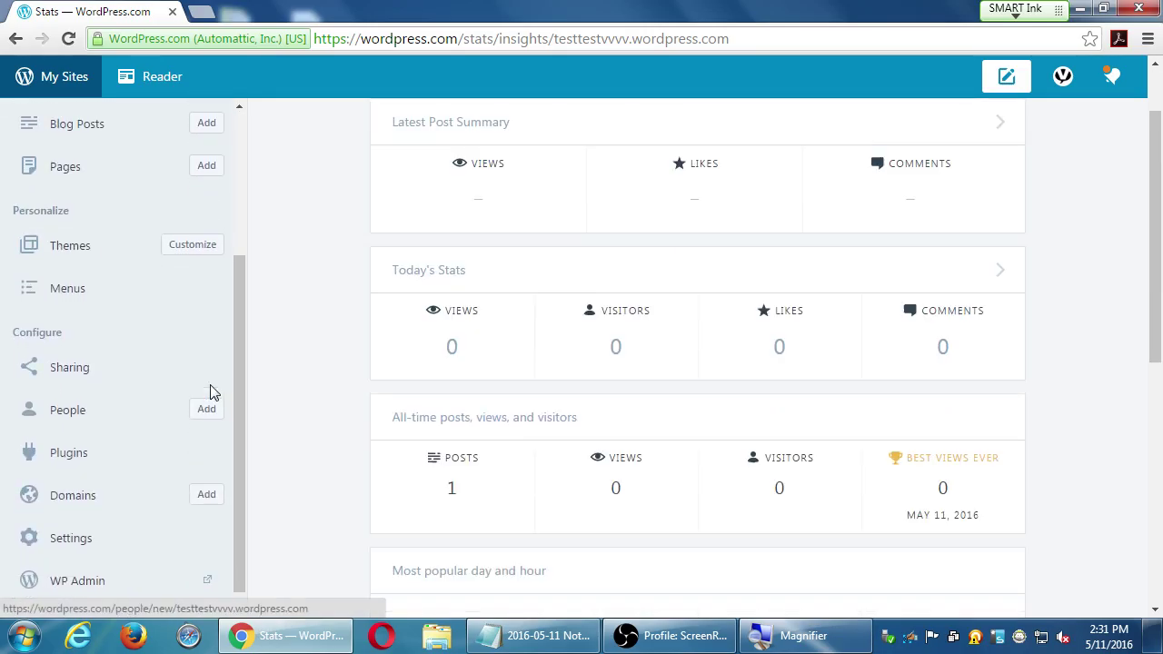
scroll(218, 380, up, 1)
scroll(204, 382, down, 2)
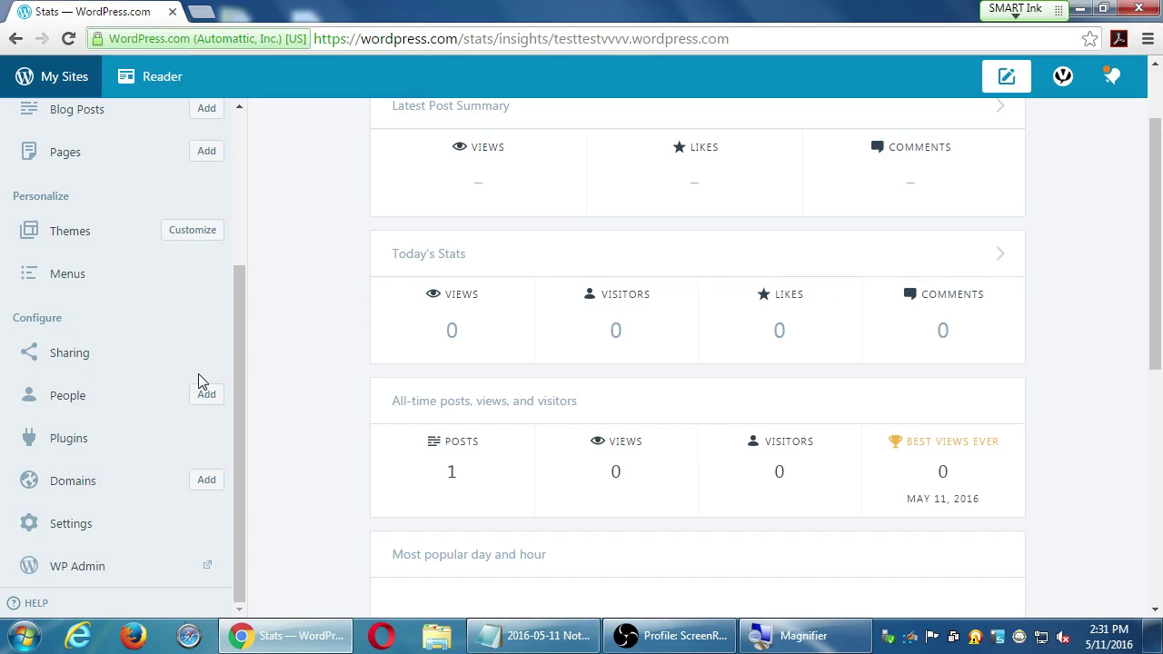
scroll(197, 380, up, 3)
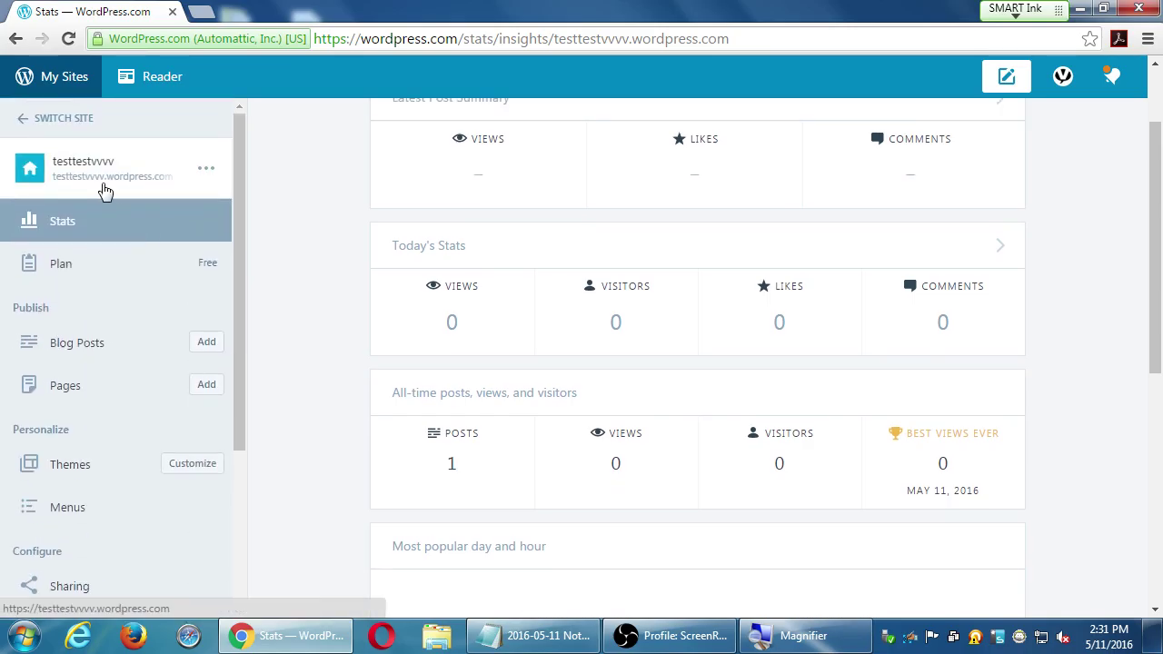
click(98, 183)
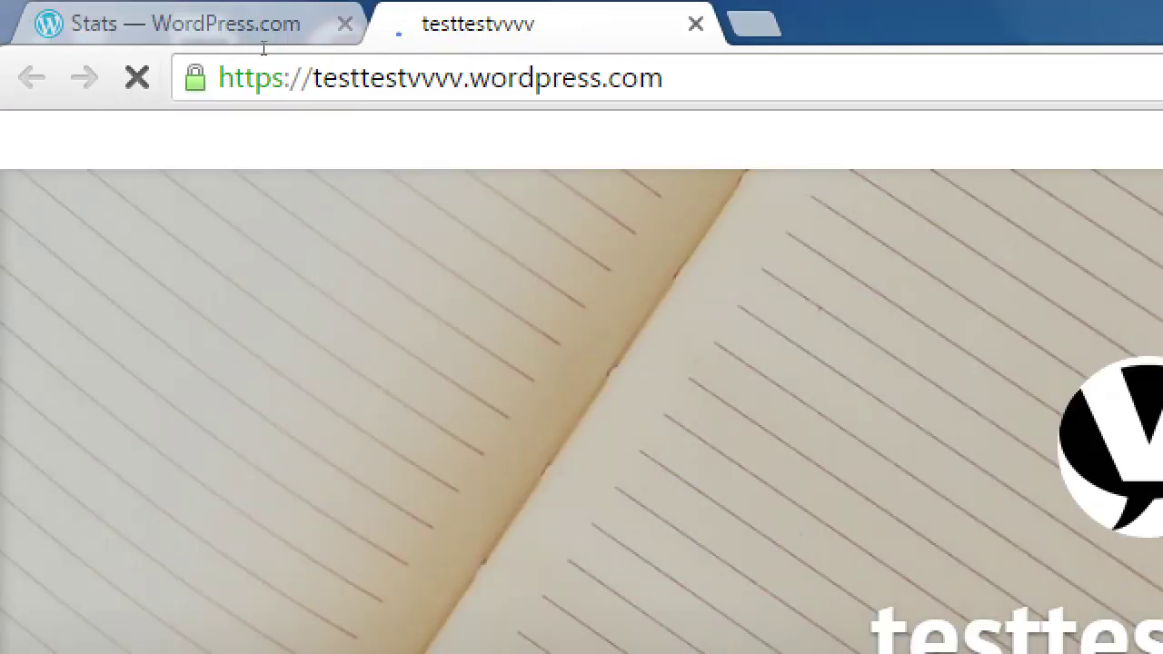
Append /wp-admin to the testtestvvvv.wordpress.com address without loading it.
drag(218, 78, 663, 78)
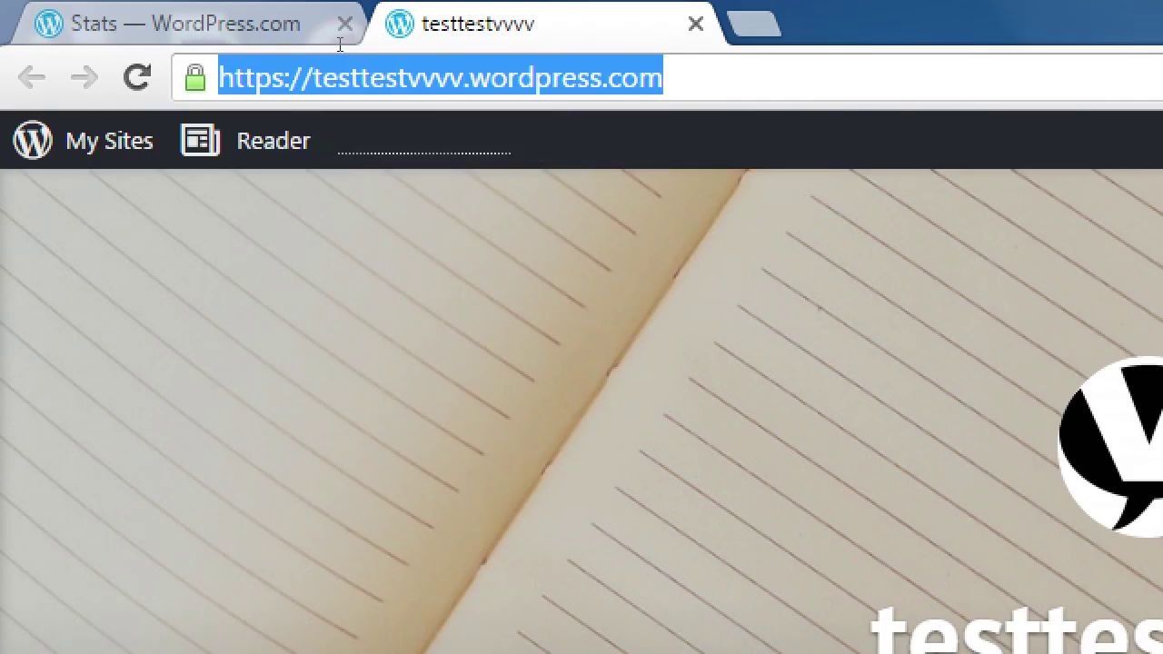
key(Right)
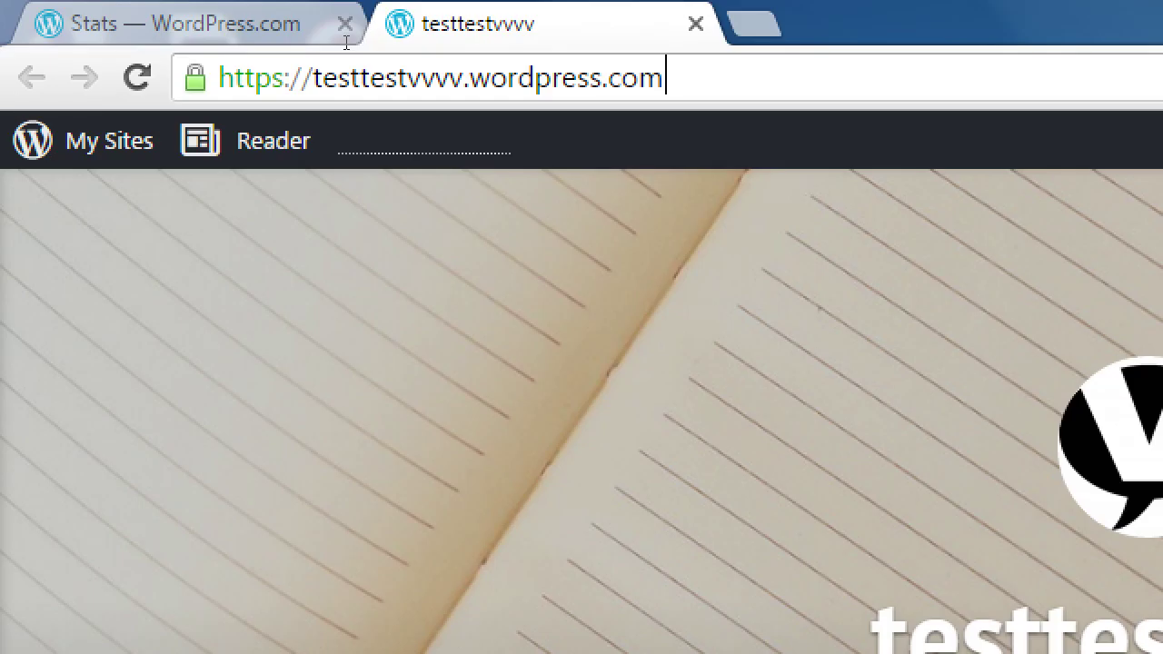
text(/wp-admin)
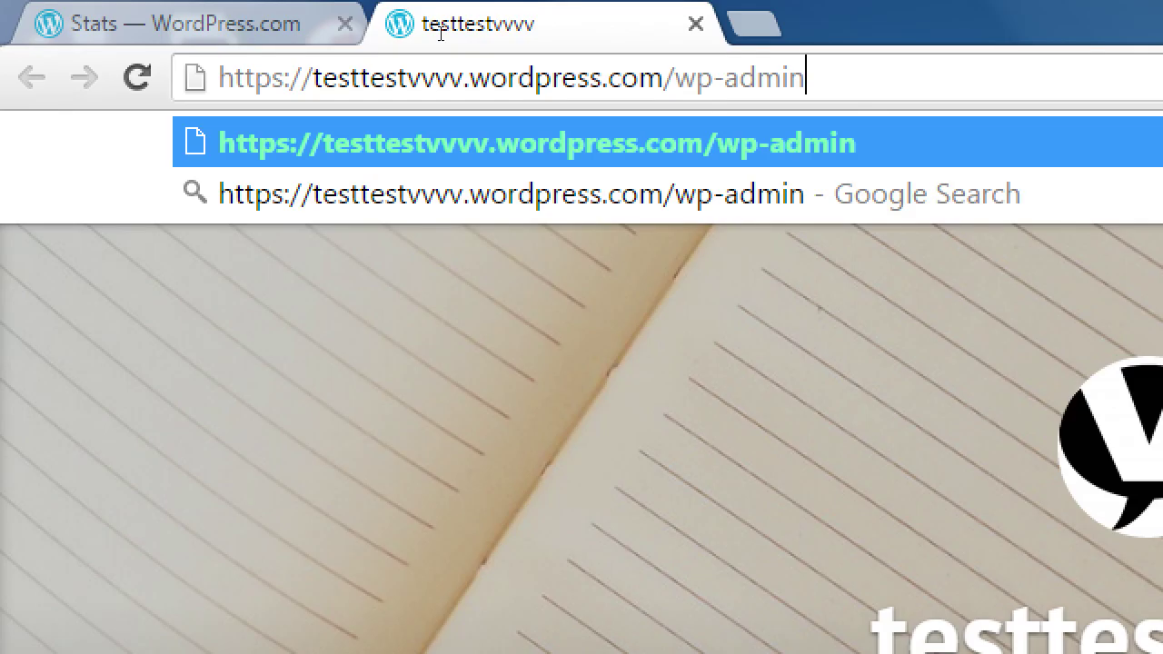
Return to the testtestvvvv stats page and open the site's WP Admin dashboard.
click(67, 11)
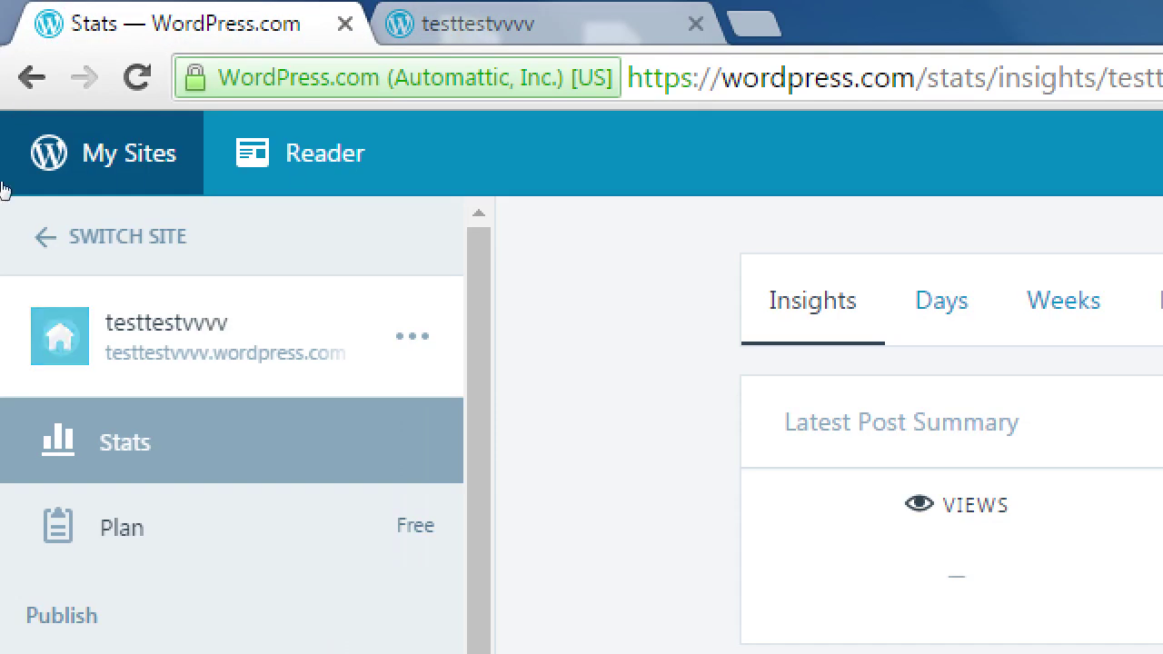
scroll(99, 575, down, 10)
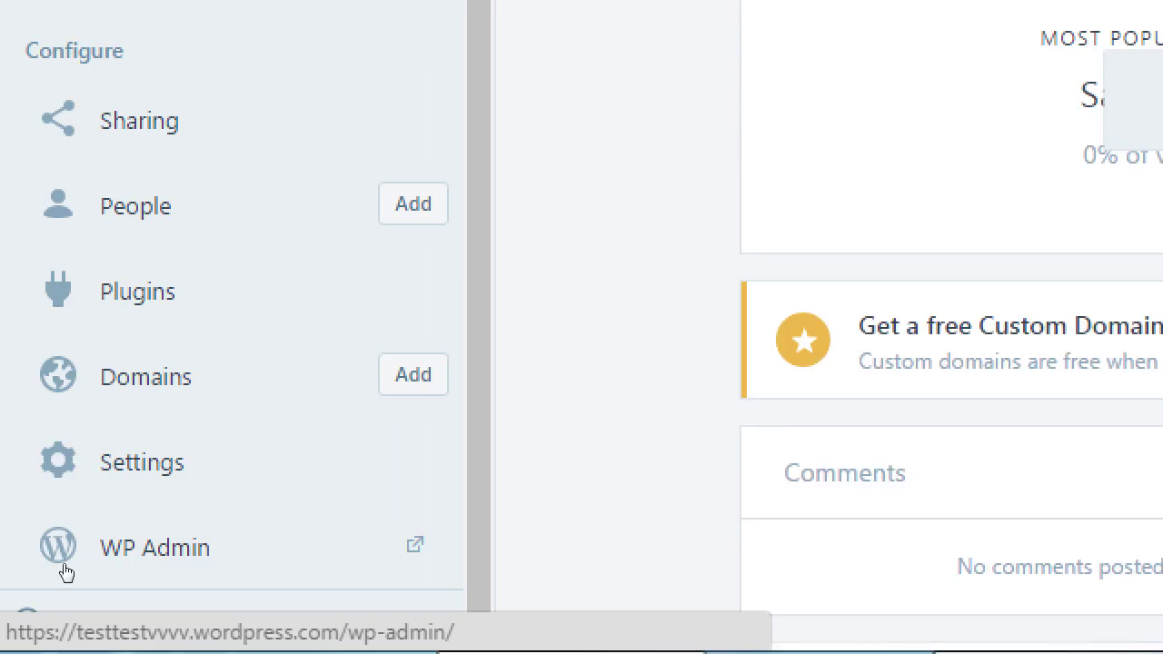
click(65, 566)
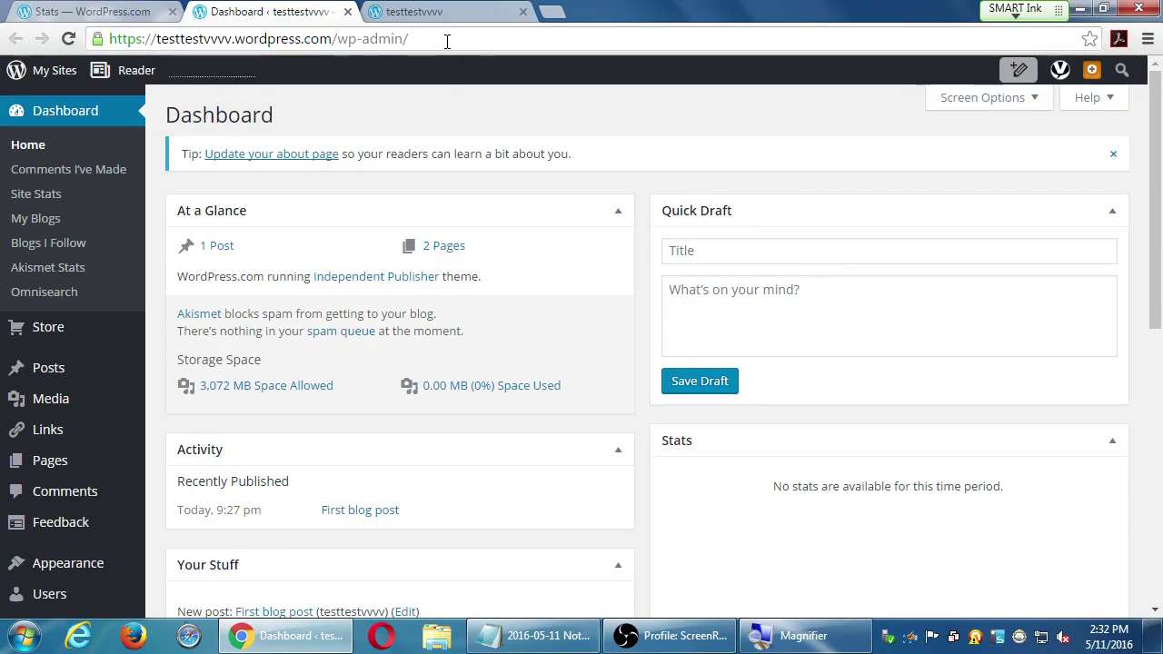
Compare the testtestvvvv stats page and its management options with the WP Admin dashboard.
click(122, 9)
scroll(380, 394, up, 1)
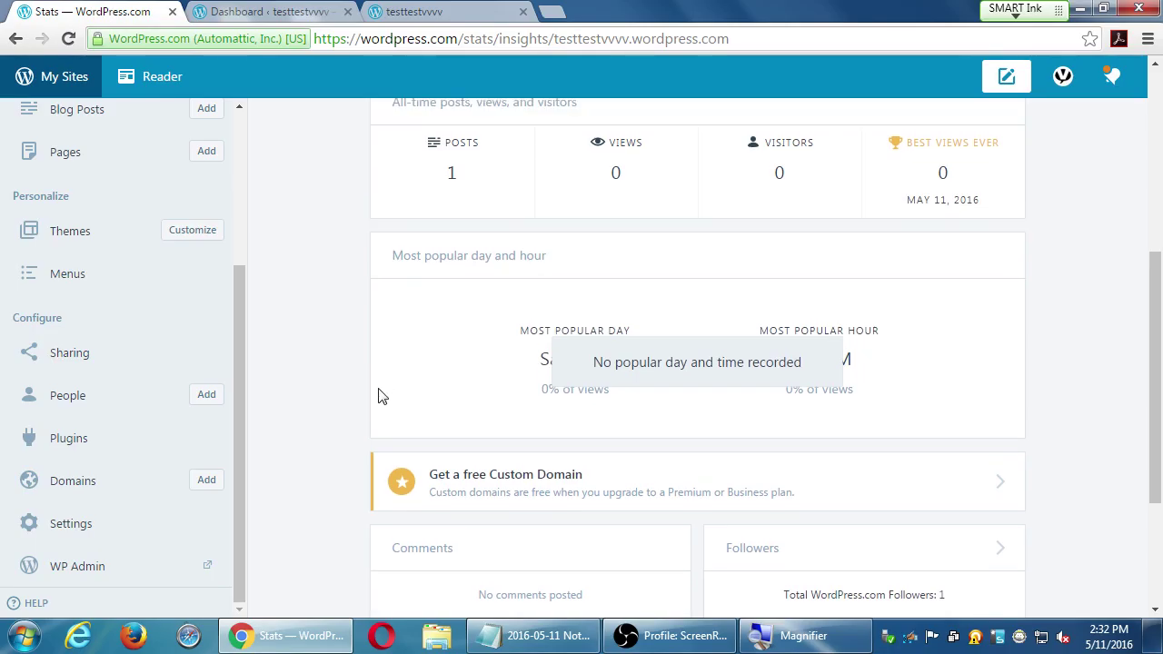
scroll(364, 400, up, 2)
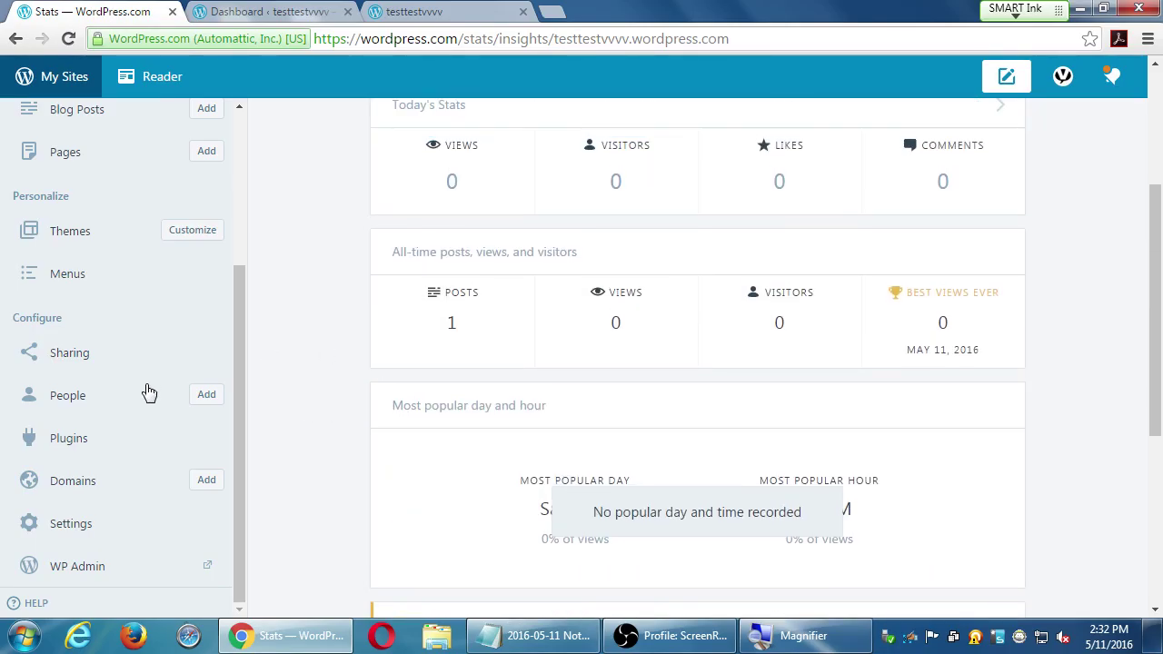
scroll(141, 393, up, 3)
scroll(141, 392, up, 3)
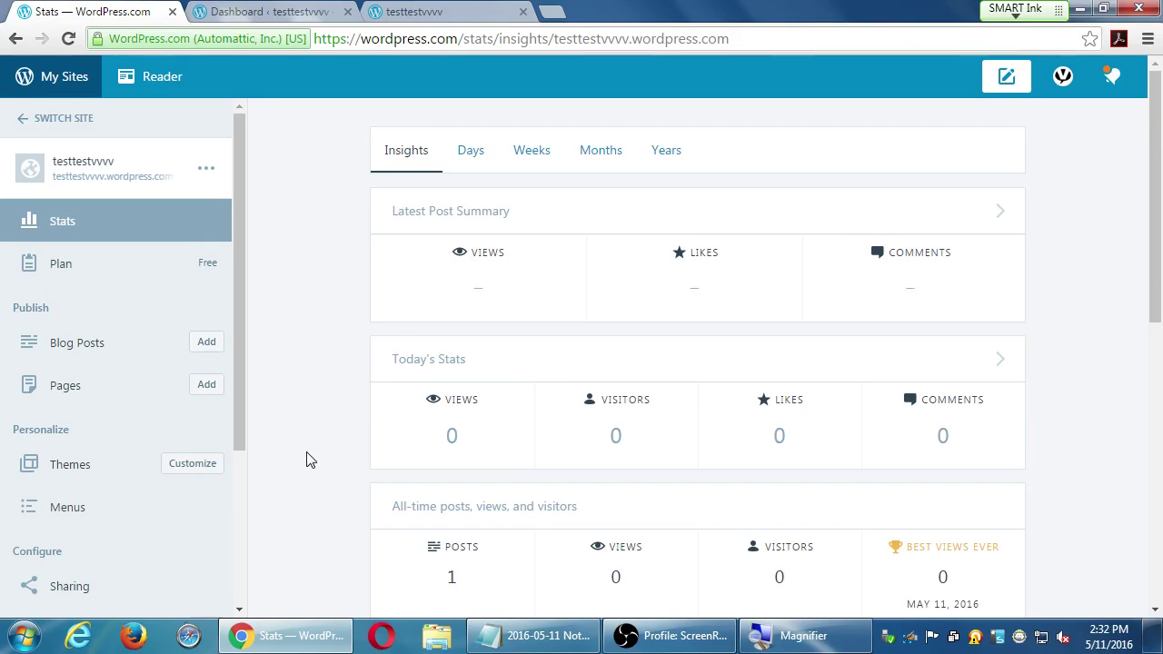
key(ctrl+Tab)
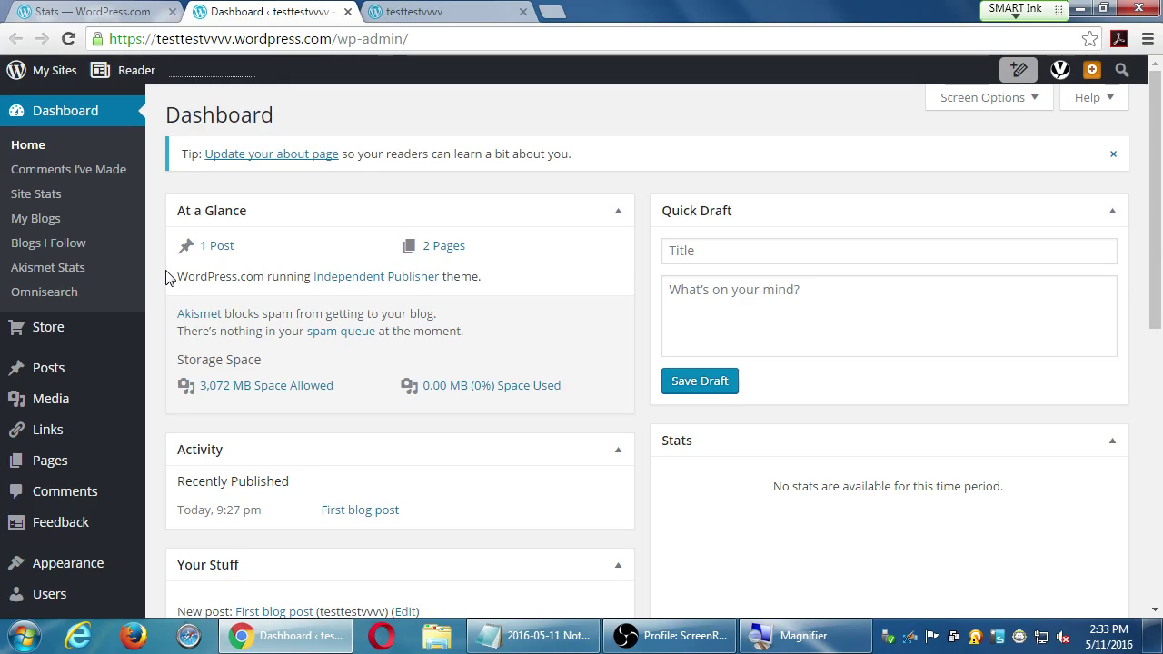
key(ctrl+1)
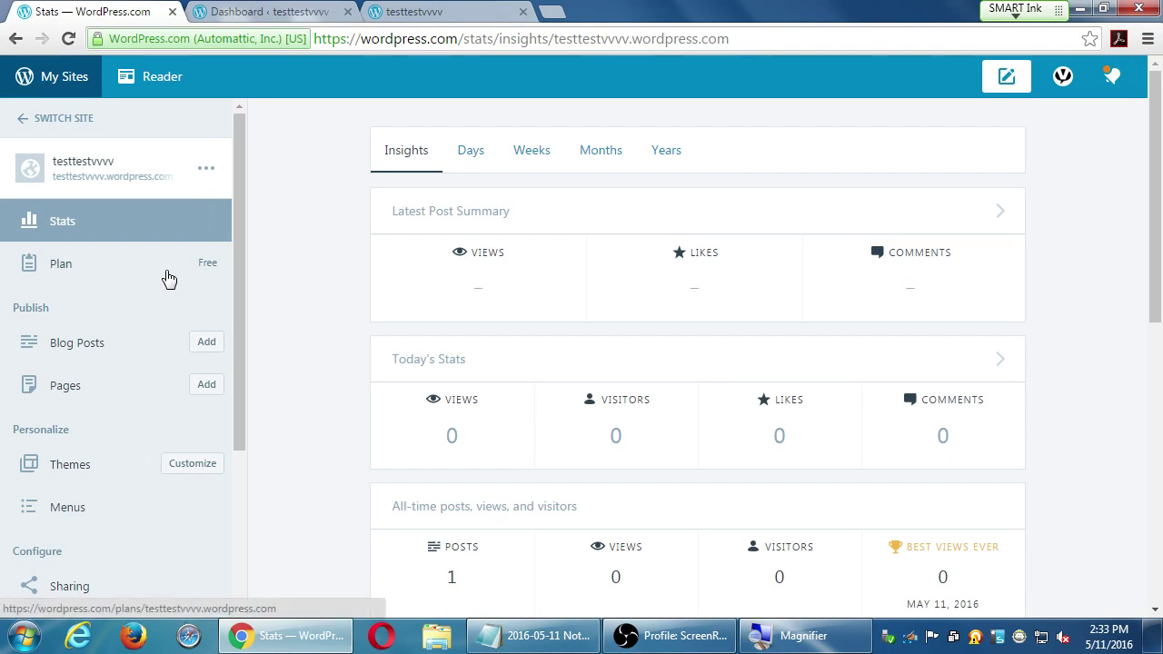
Close the public testtestvvvv page and return to the WP Admin dashboard.
key(ctrl+3)
key(ctrl+w)
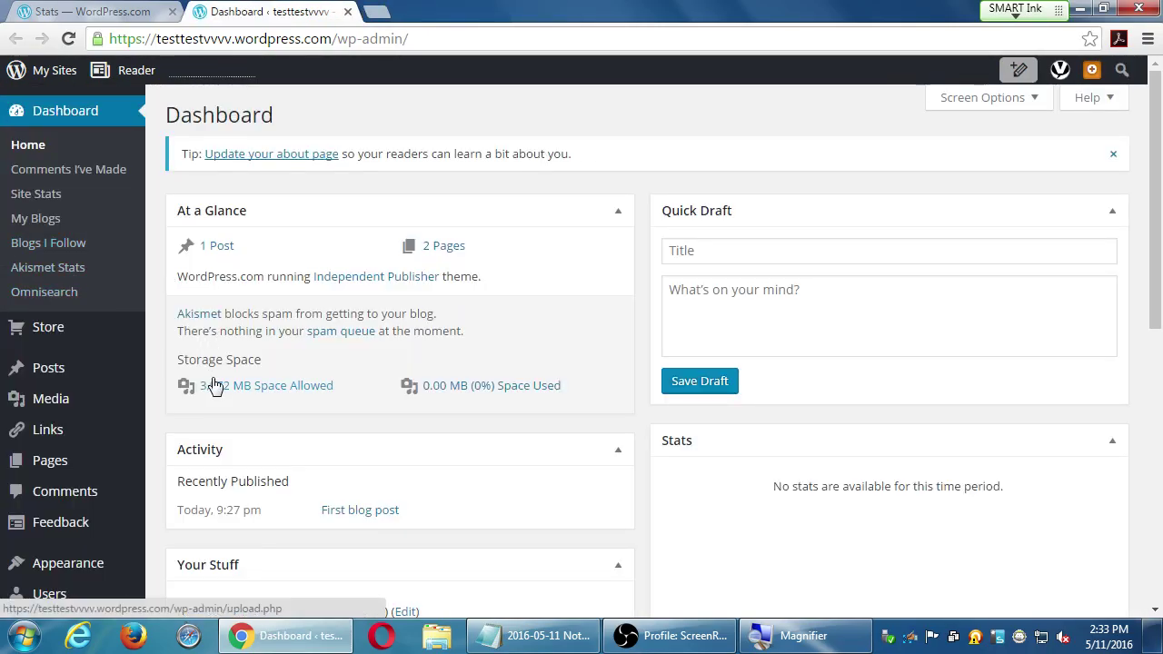
mouse_move(76, 369)
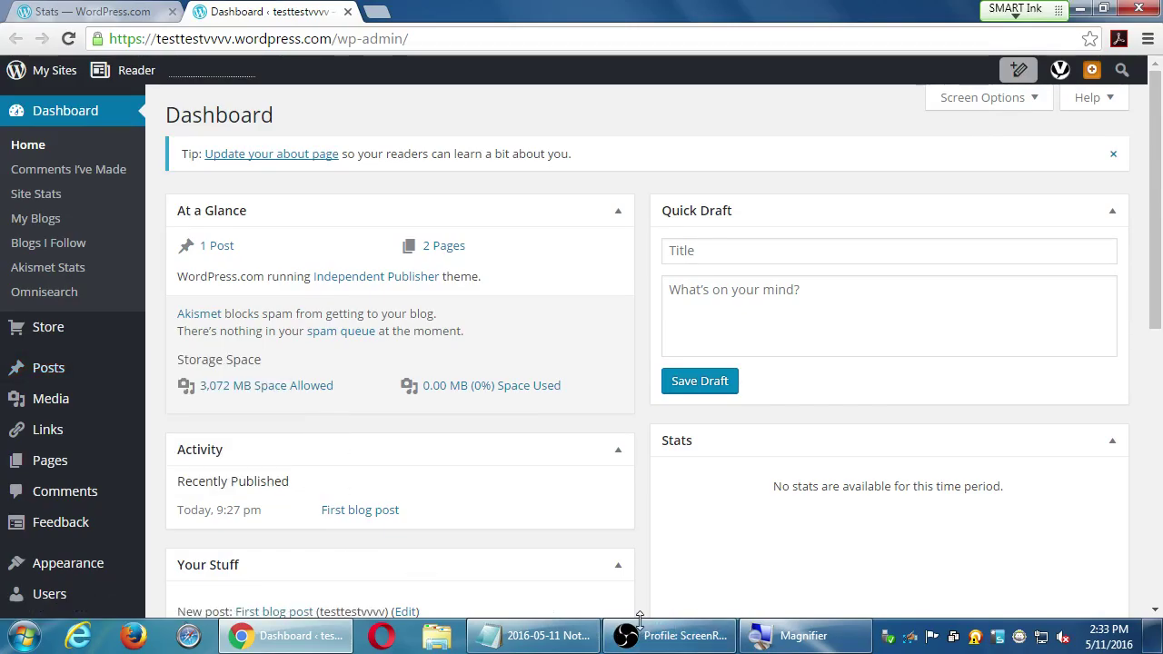
Open the WordPress Checklist PDF from the desktop, dismiss the untagged-document dialog, and read through the Writing section.
click(677, 635)
key(Up)
key(Up)
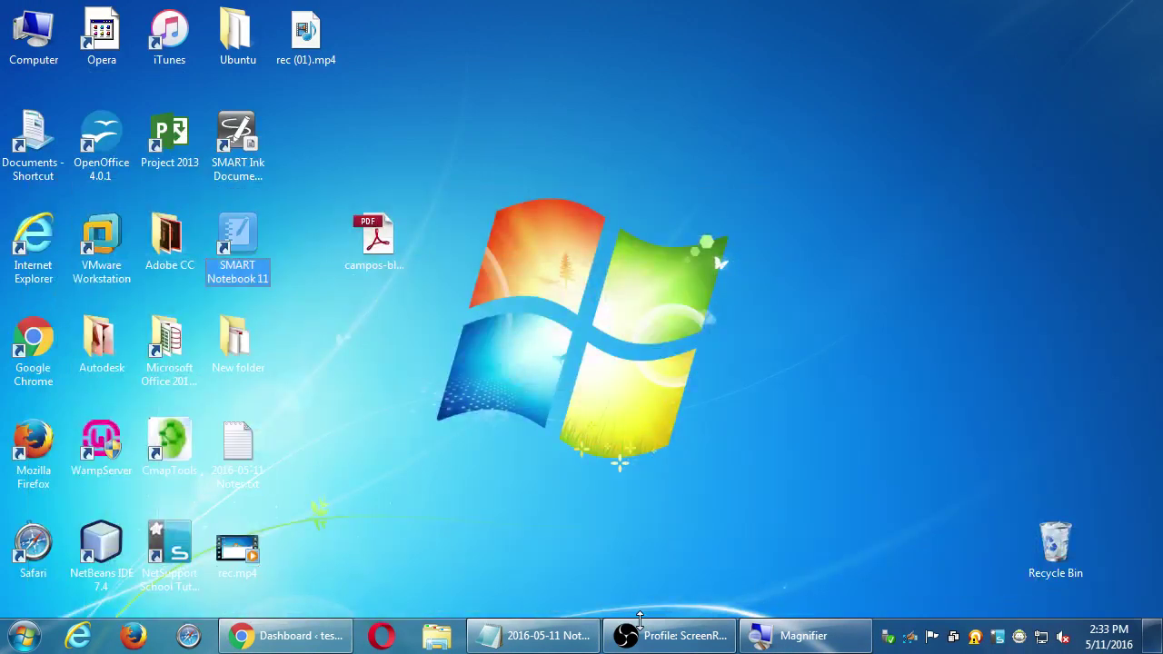
key(Right)
key(Return)
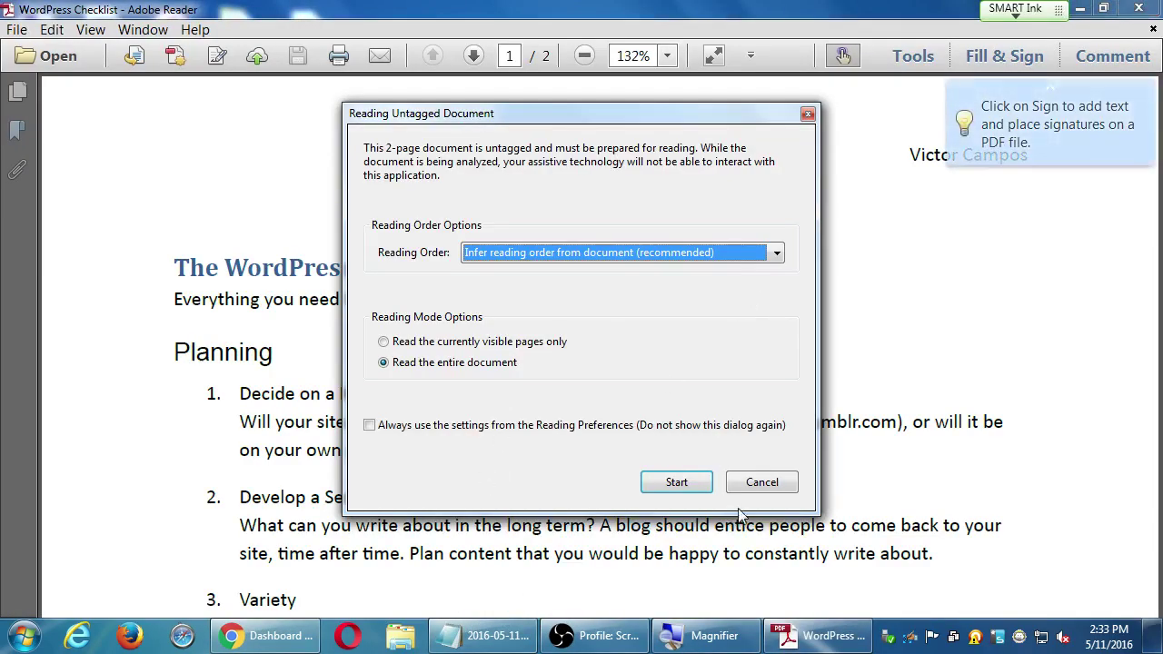
click(758, 481)
scroll(639, 248, down, 5)
scroll(639, 248, down, 10)
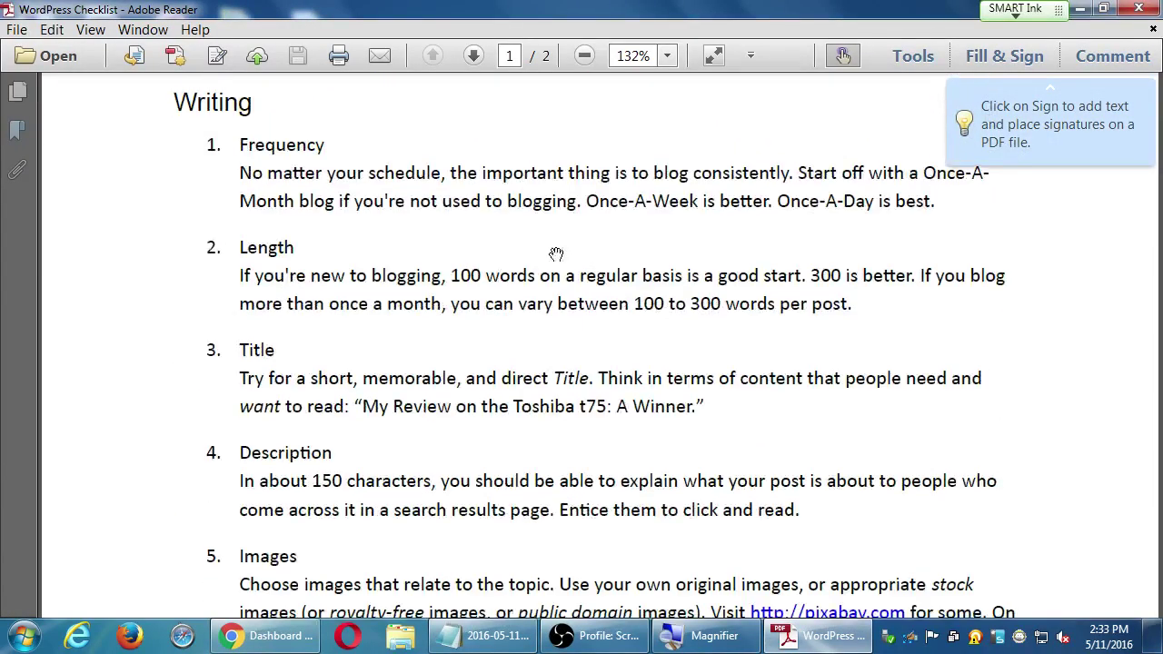
scroll(491, 172, down, 15)
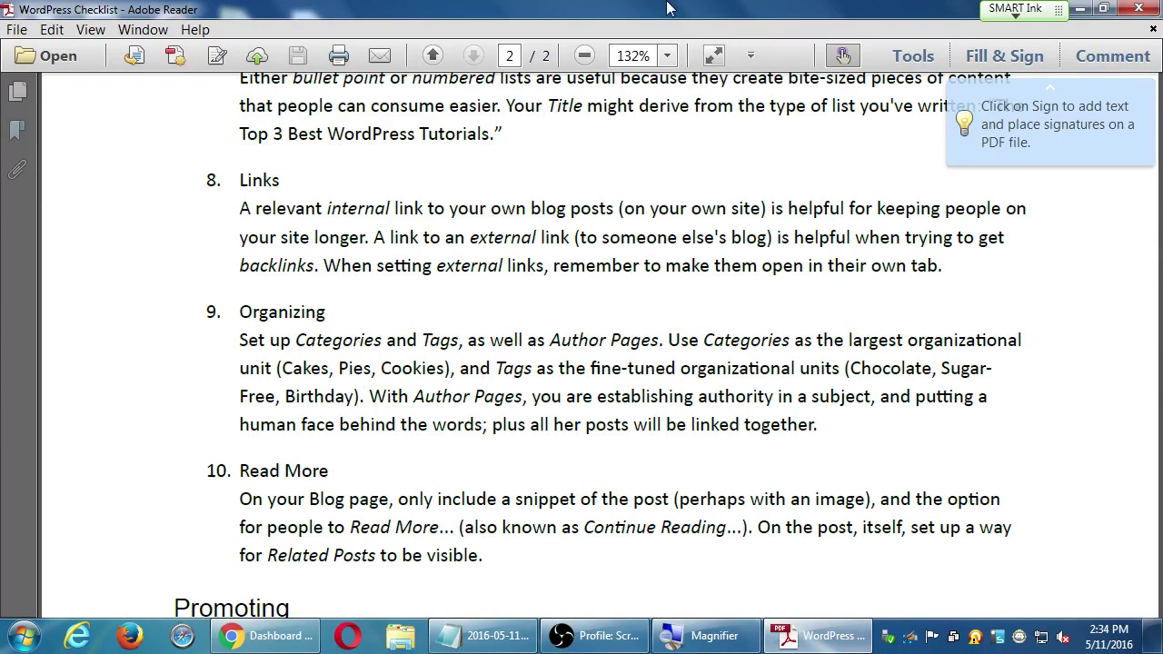
Minimize the checklist, switch back to the WP Admin dashboard in Chrome, and open the post Categories page.
click(1080, 9)
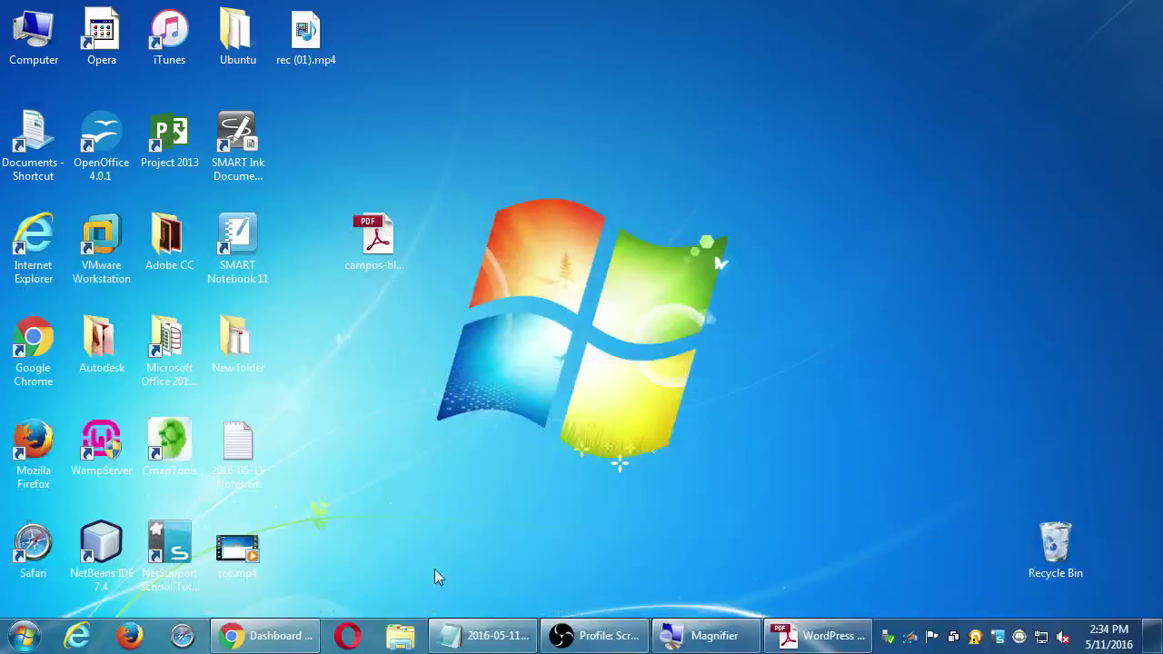
click(272, 636)
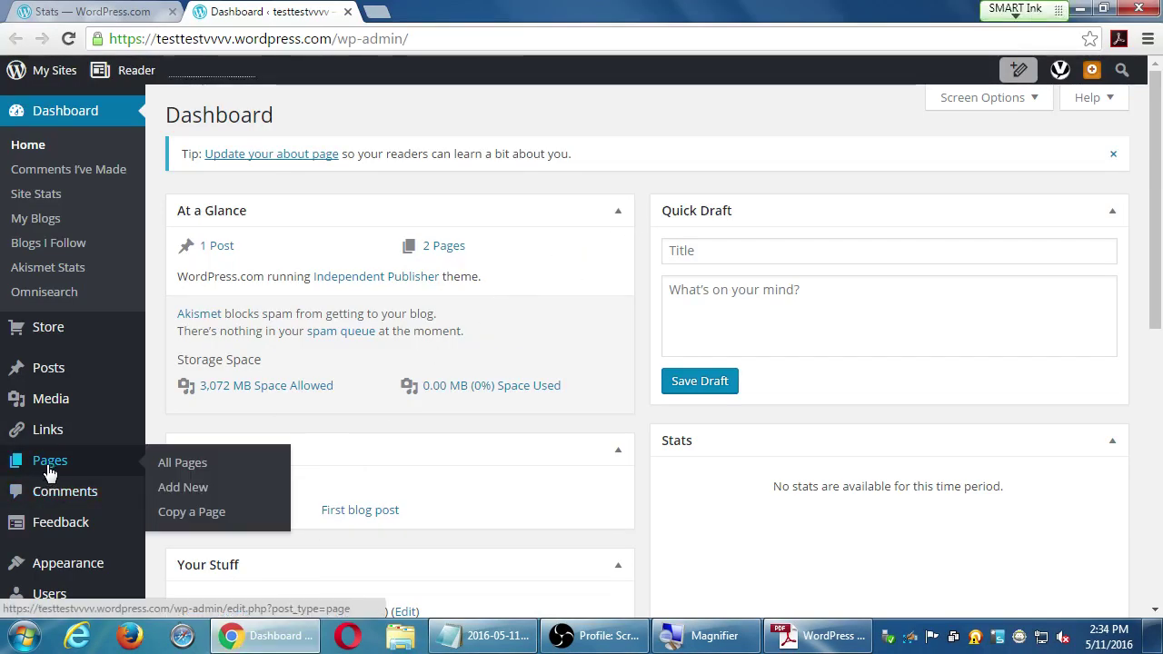
mouse_move(91, 373)
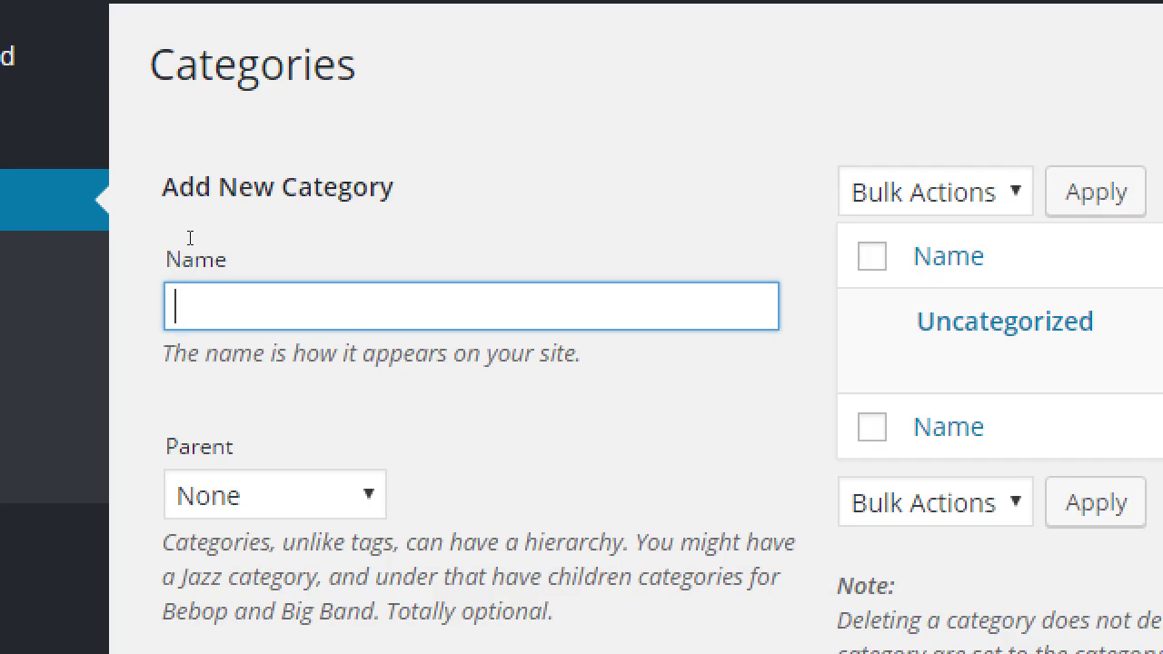
Enter "My Amazing Recipes" as the name of the new category.
text(Recipes)
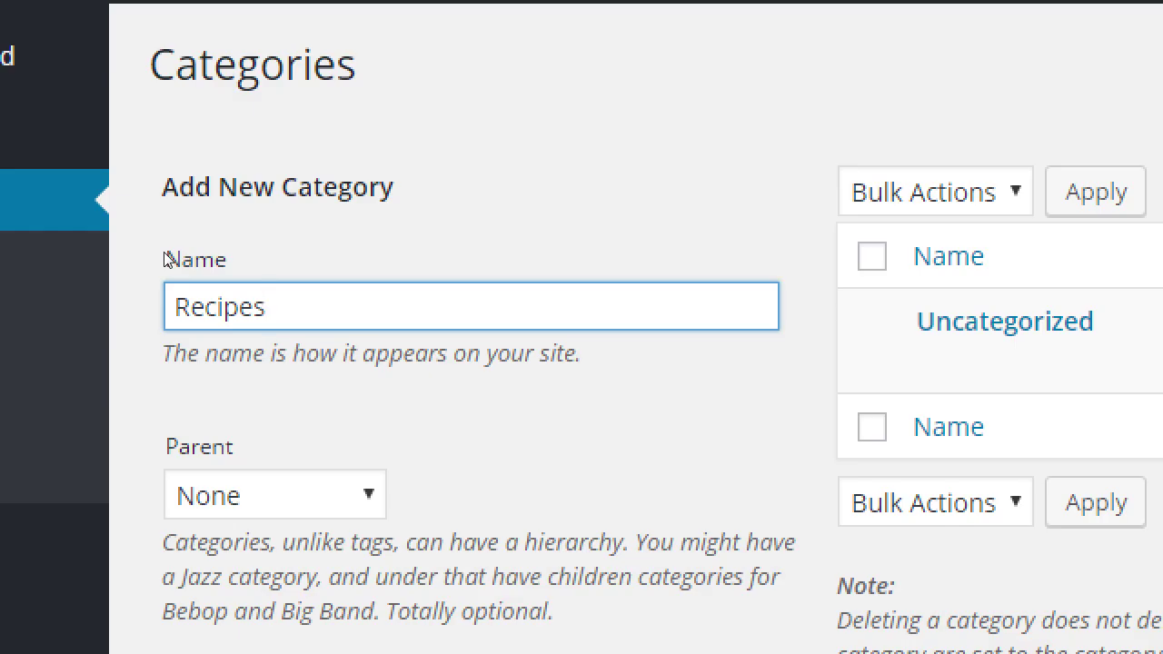
key(Home)
text(My Amazin)
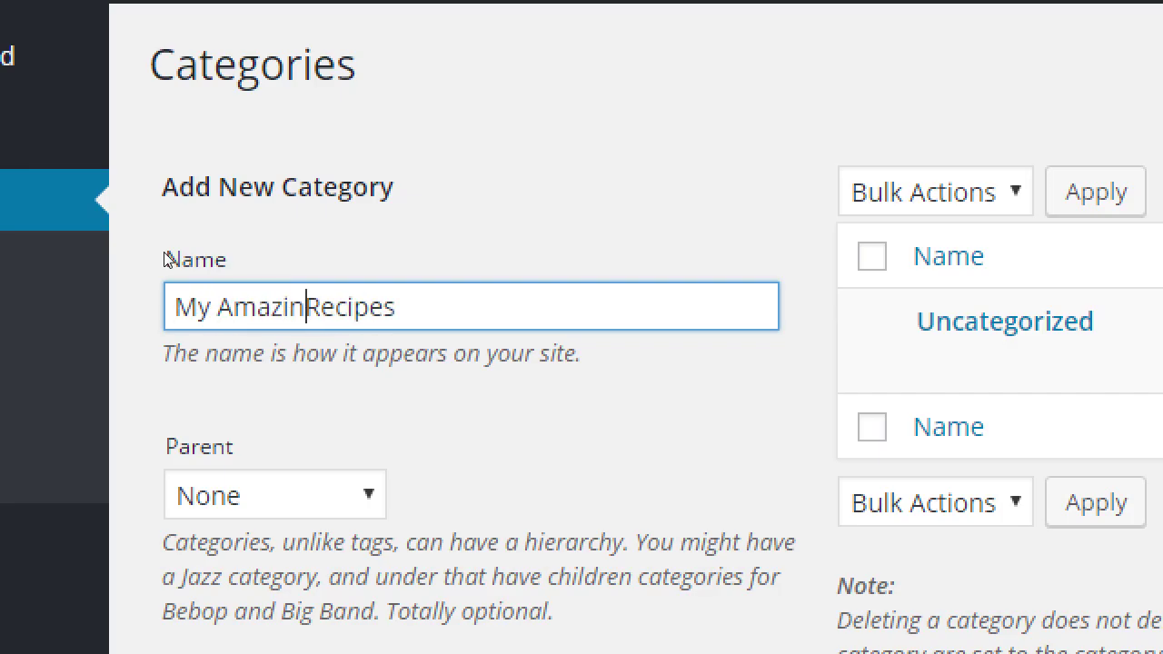
text(g)
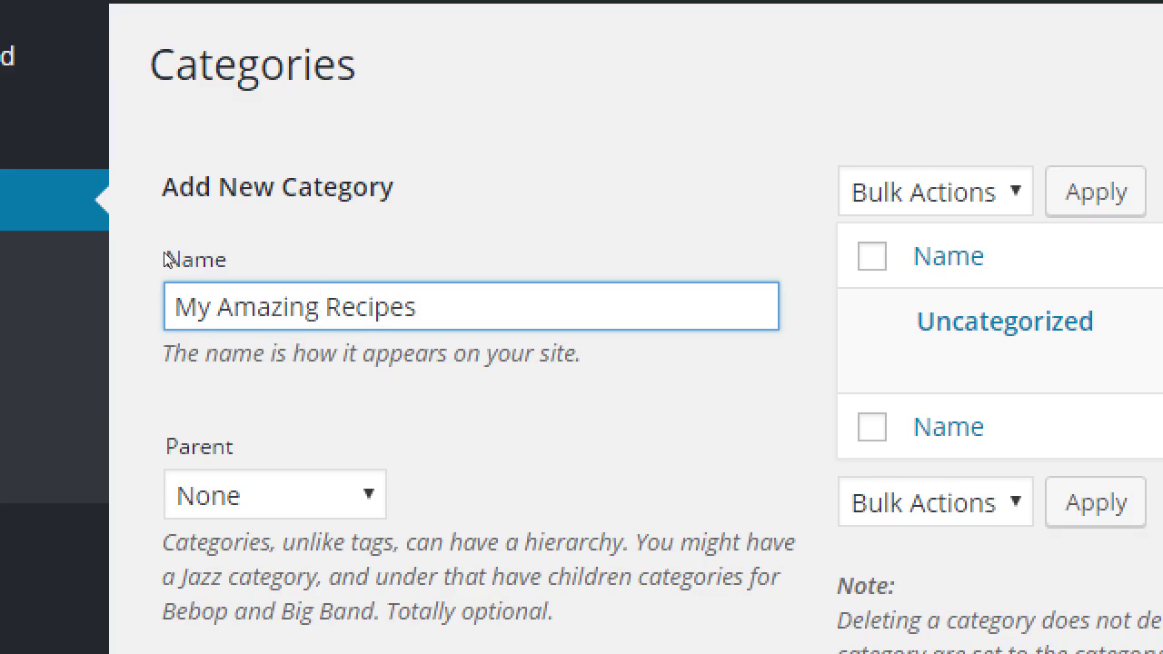
Try removing "My Amazing" from the new category's name, and undo the removal.
key(shift+Home)
key(BackSpace)
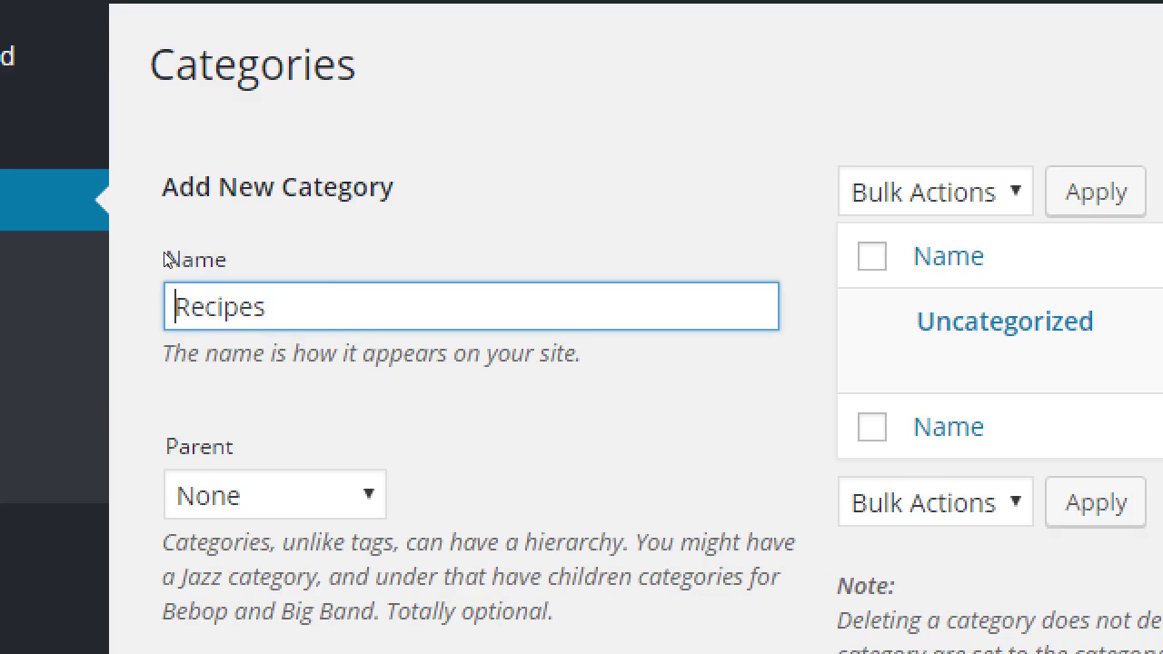
key(ctrl+z)
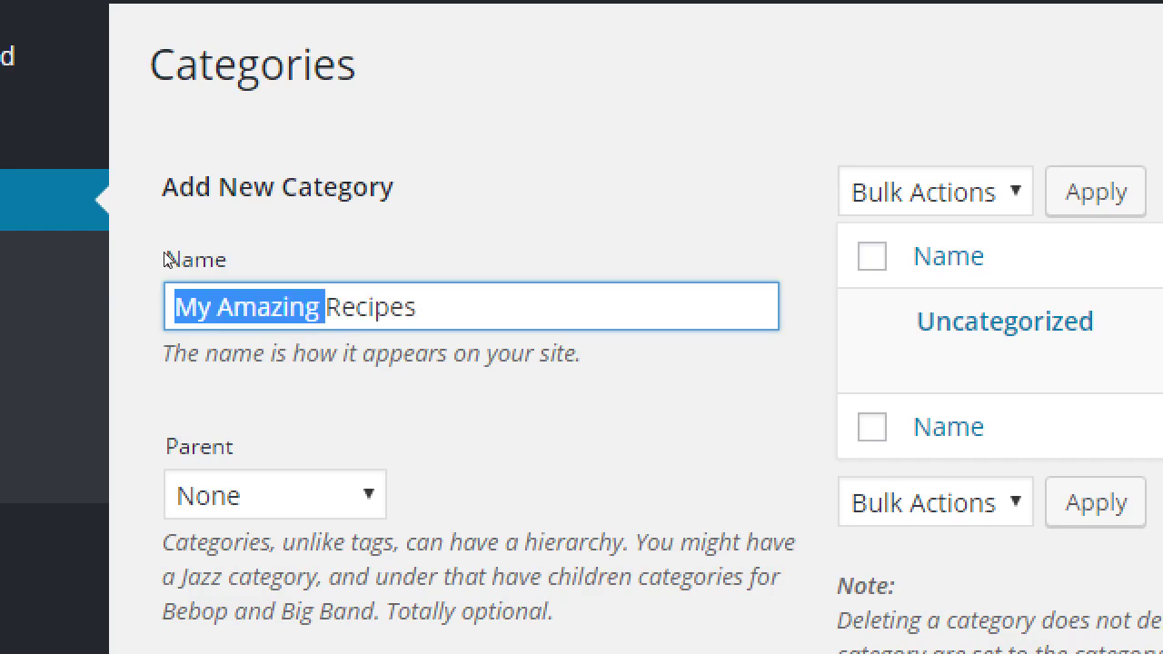
key(End)
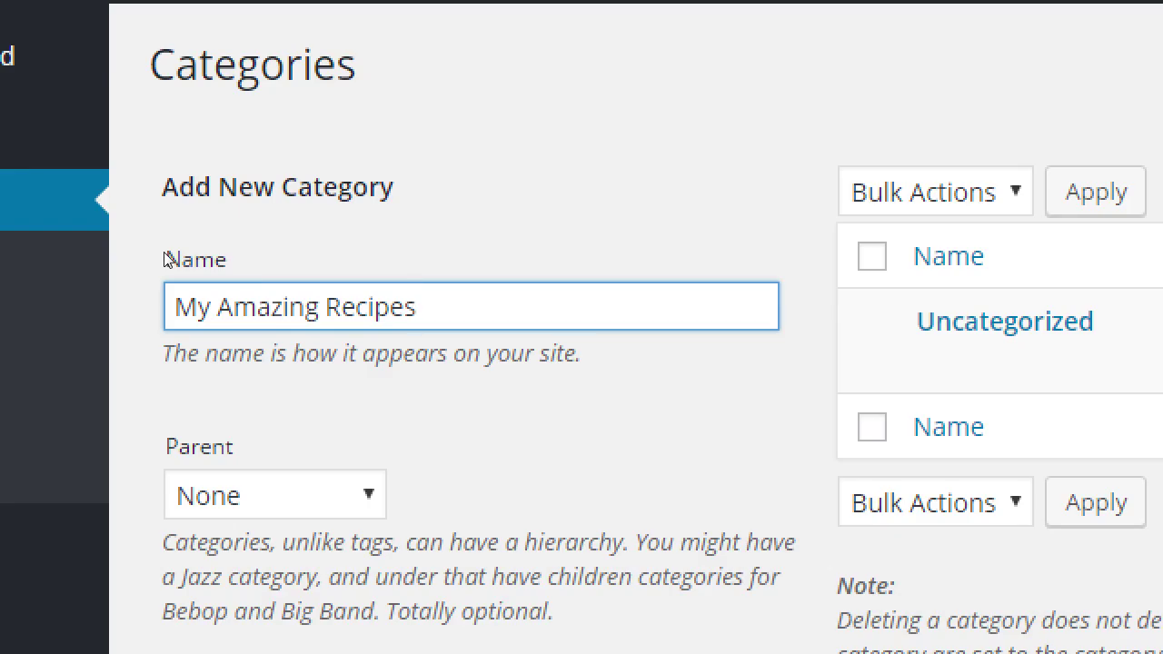
Try "The Best Recipes" as the name of the new category.
key(ctrl+a)
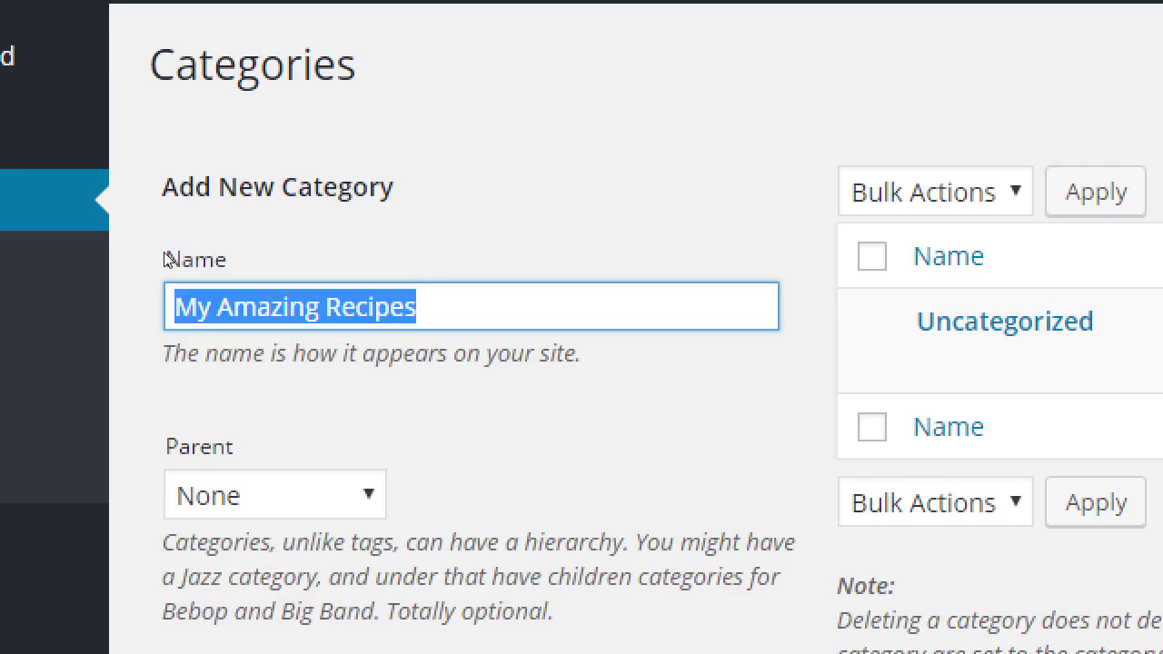
text(Bes)
key(BackSpace)
key(BackSpace)
key(BackSpace)
text(The B)
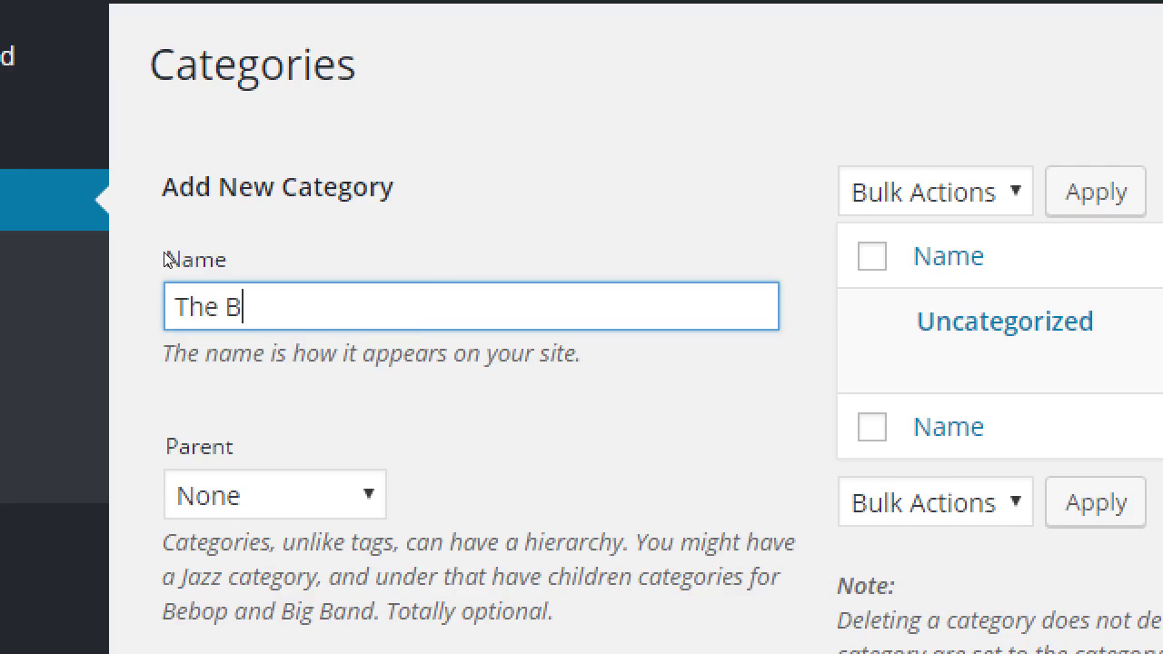
text(est Rercipe)
key(BackSpace)
key(BackSpace)
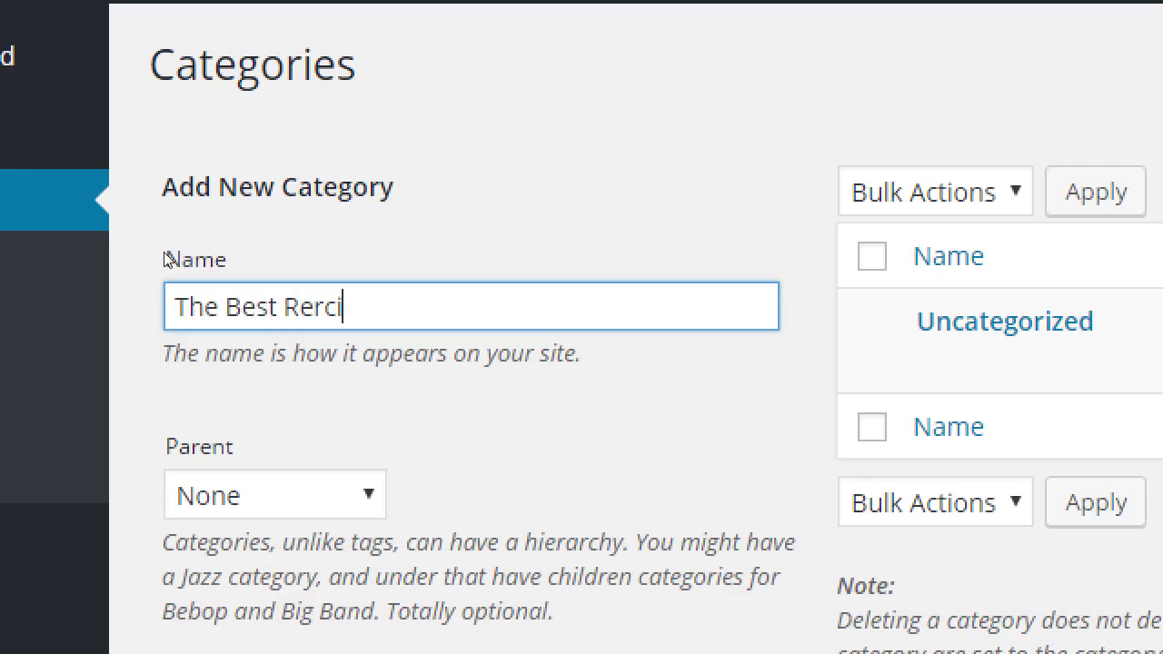
key(BackSpace)
key(BackSpace)
key(BackSpace)
text(cipes)
Set the new category's name to "Recipe of the Month".
key(ctrl+a)
text(Re)
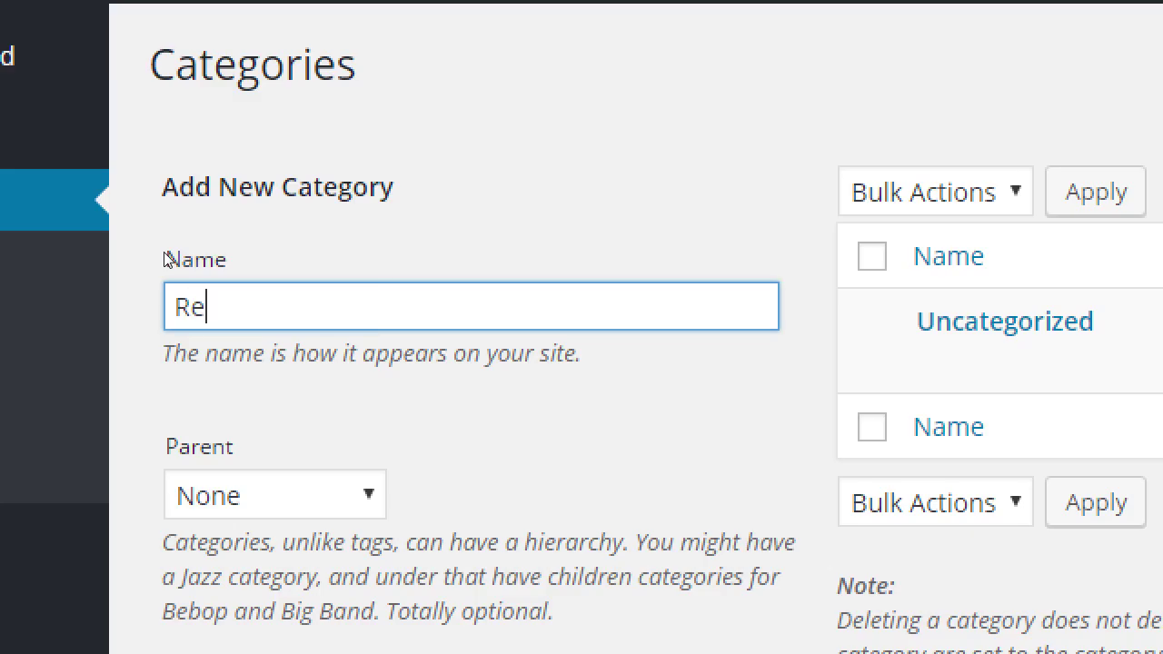
text(cipe of a)
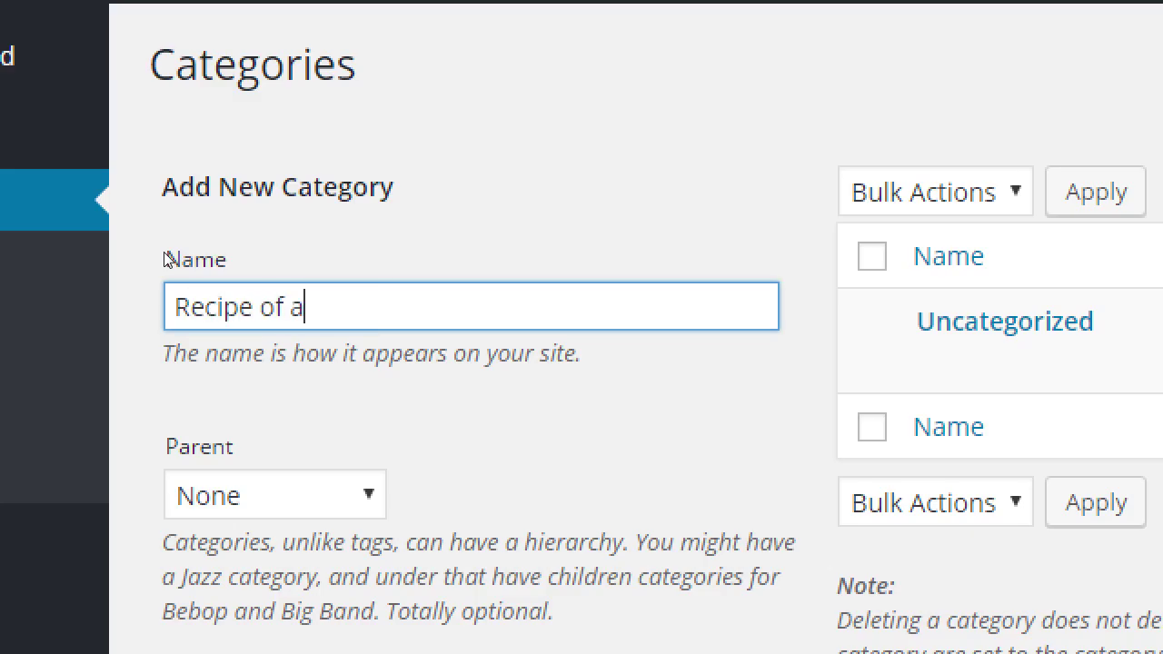
key(BackSpace)
text(the Month)
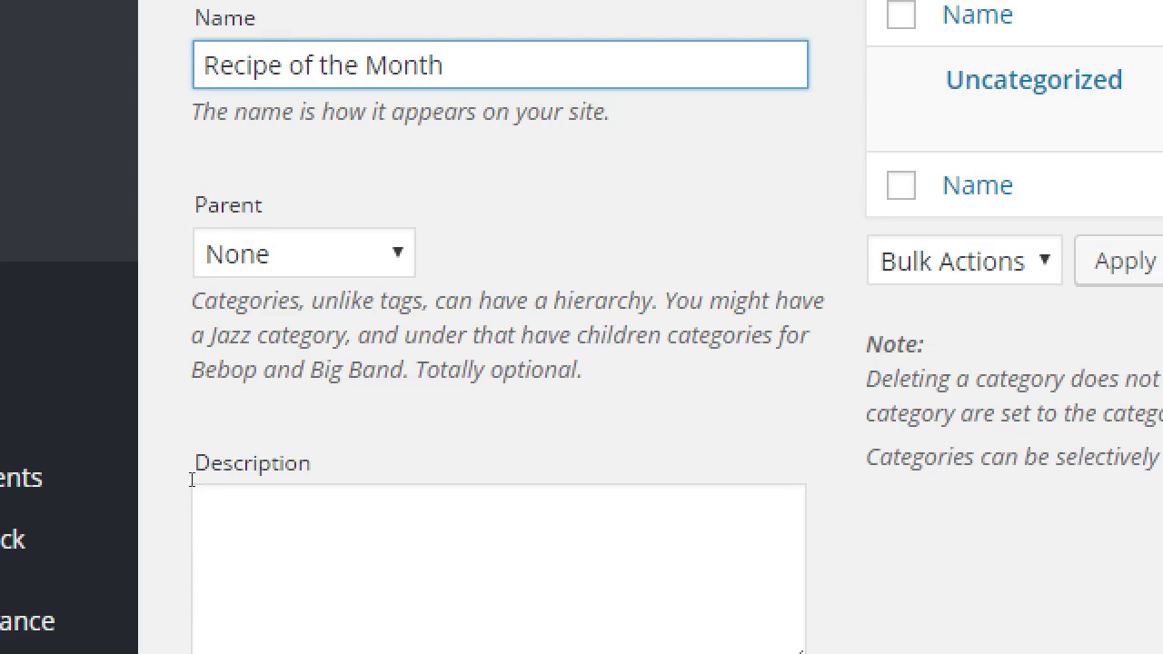
Examine the new category's Parent options and the help text on category hierarchy, leaving the parent as None.
key(Tab)
key(alt+Down)
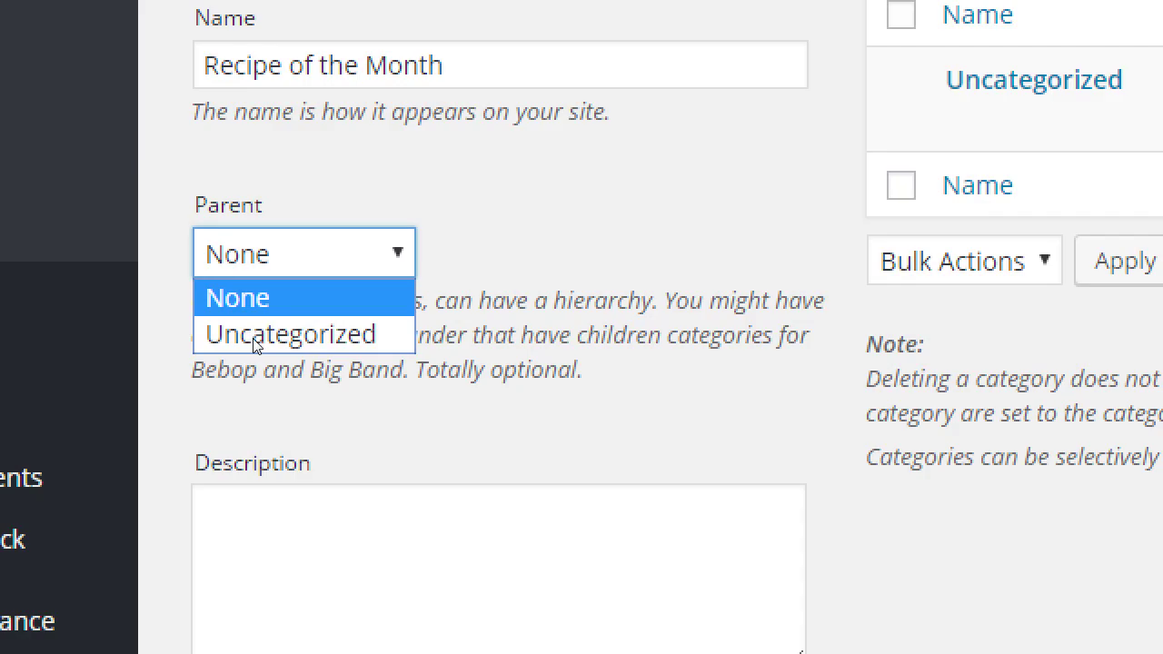
click(191, 414)
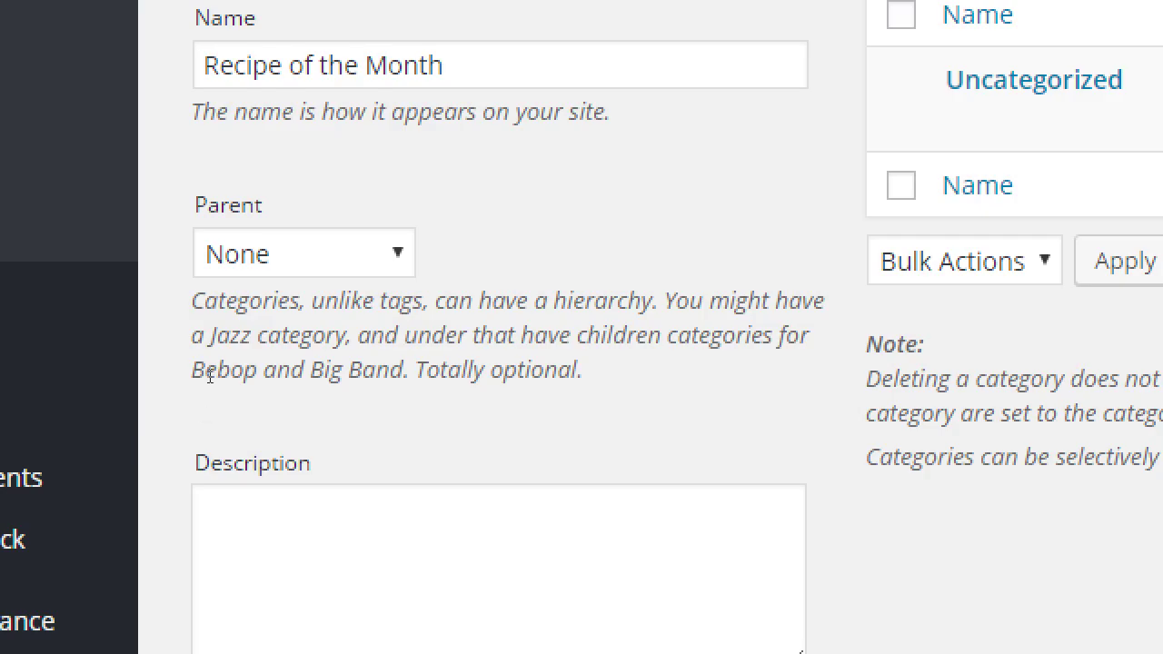
drag(194, 368, 229, 368)
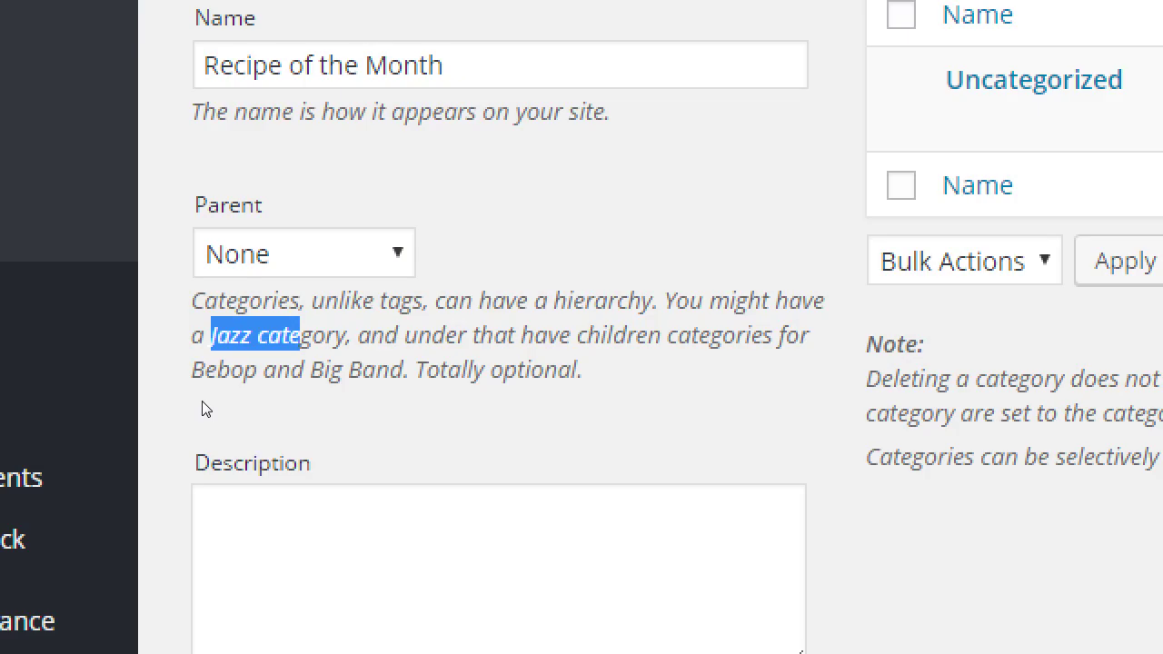
click(169, 370)
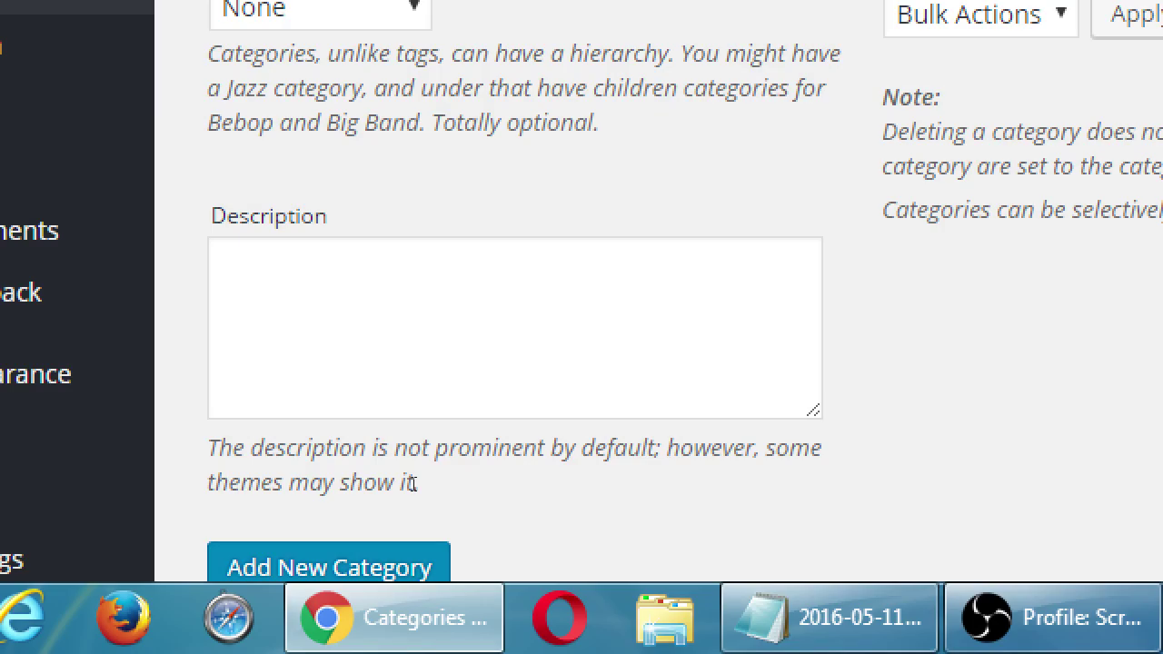
Enter the description "Our monthly articles on the best recipes you can make yourself easily." and add the category.
key(Tab)
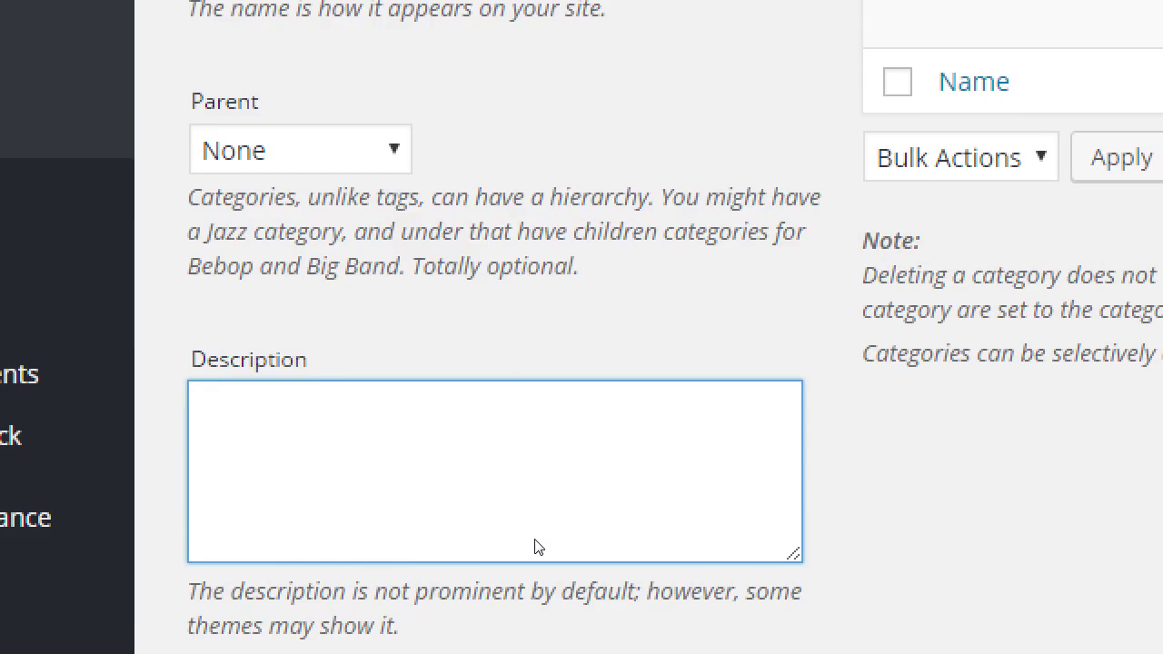
text(Our mo)
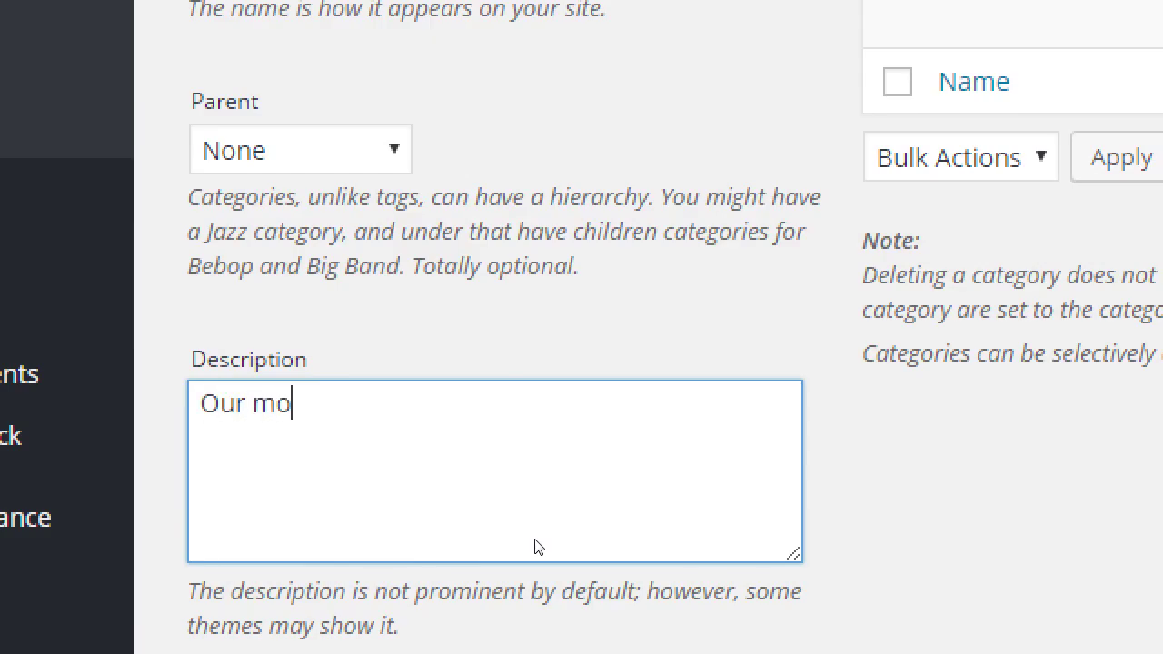
text(nthly arti)
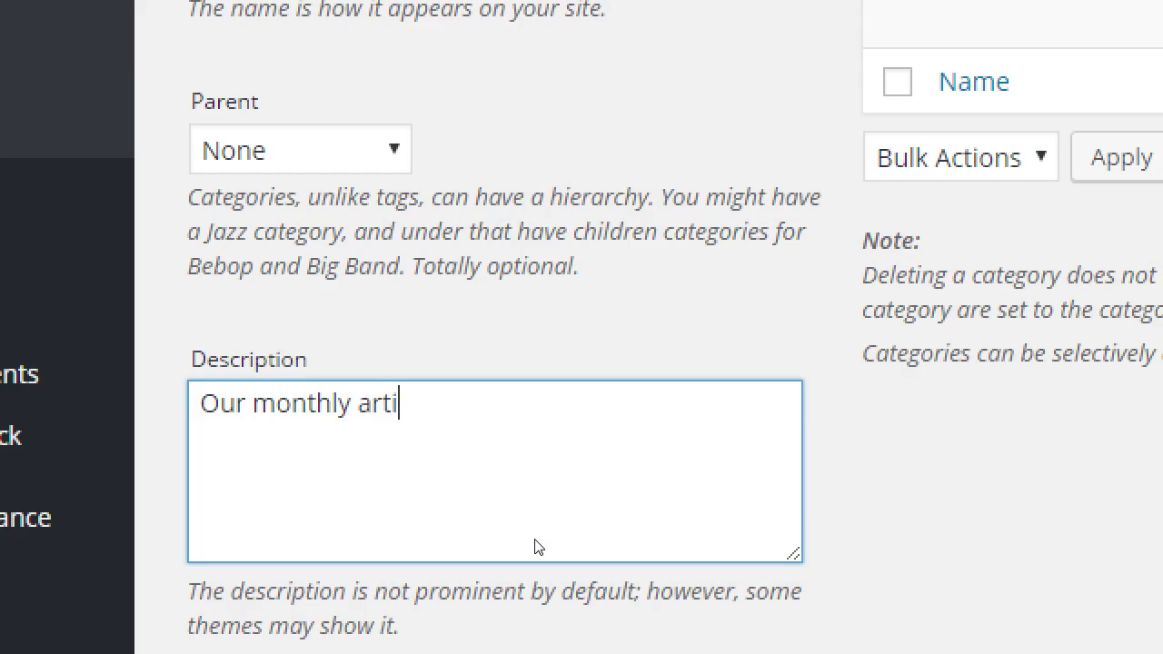
text(cles on the bes)
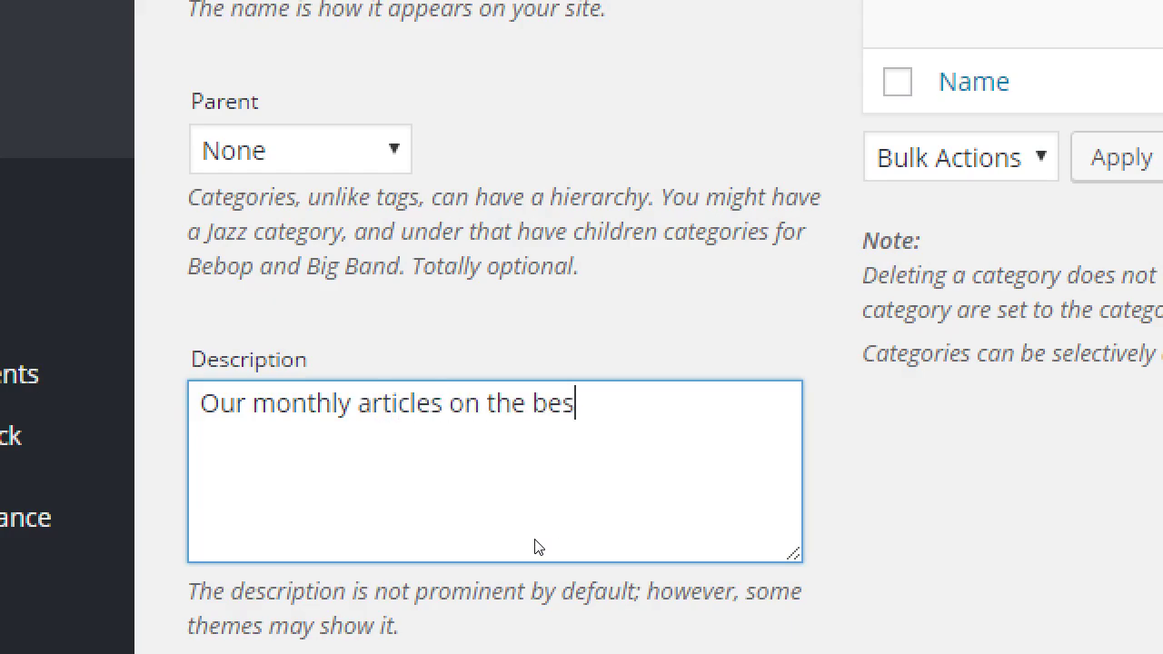
text(t recipes)
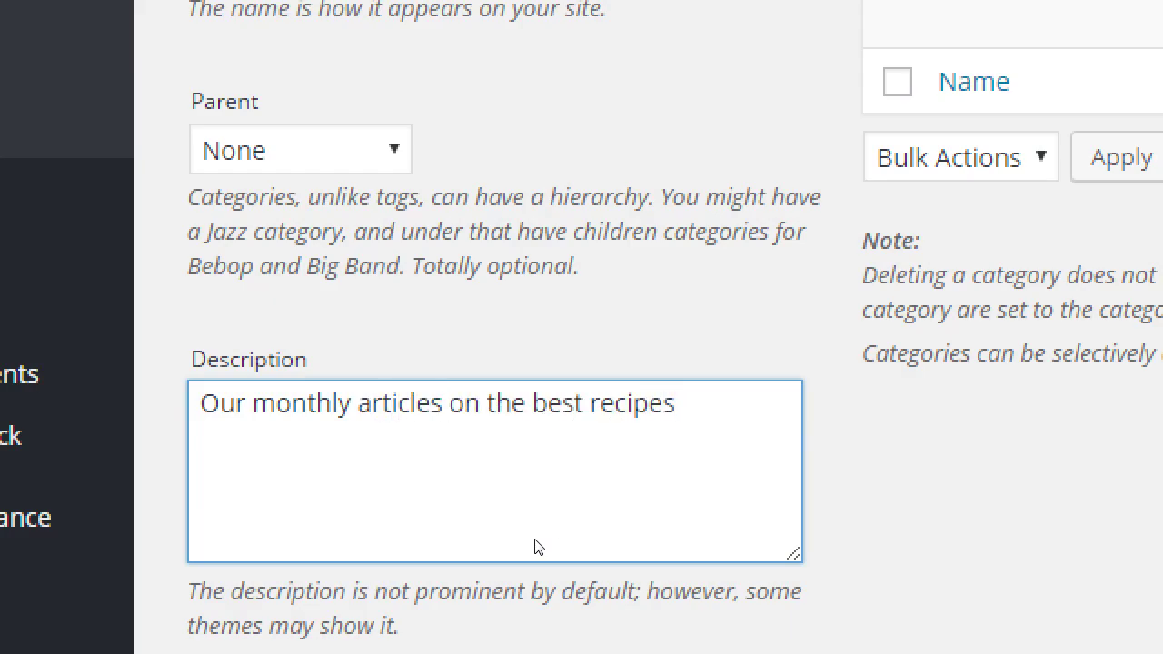
text( you can m)
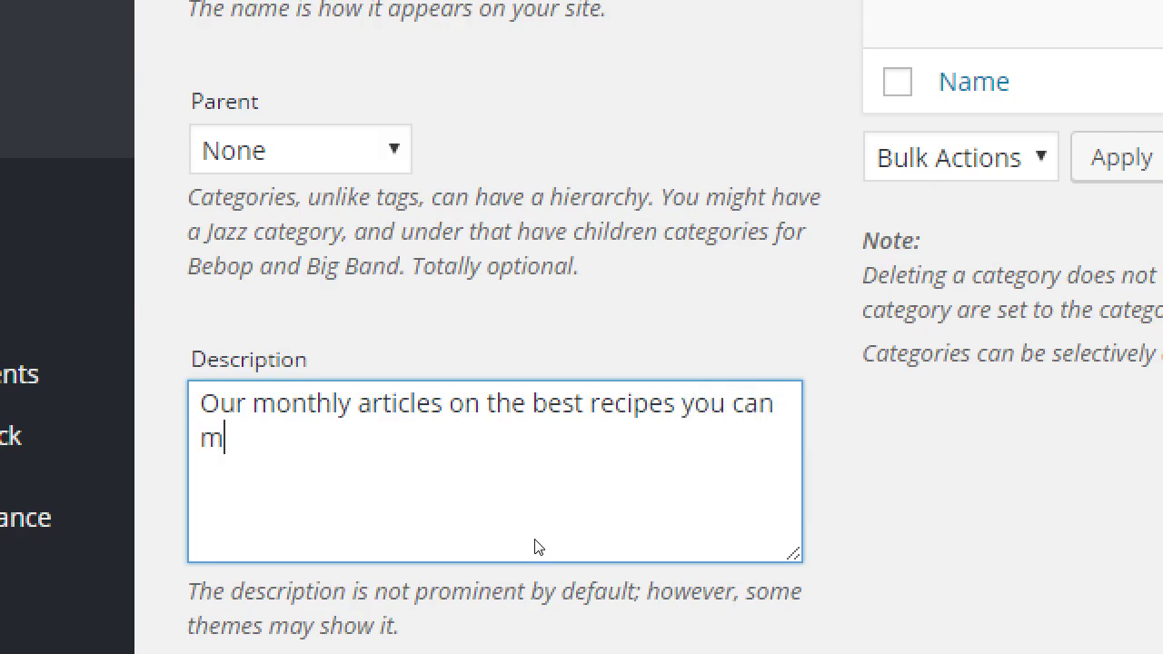
text(ake yourself)
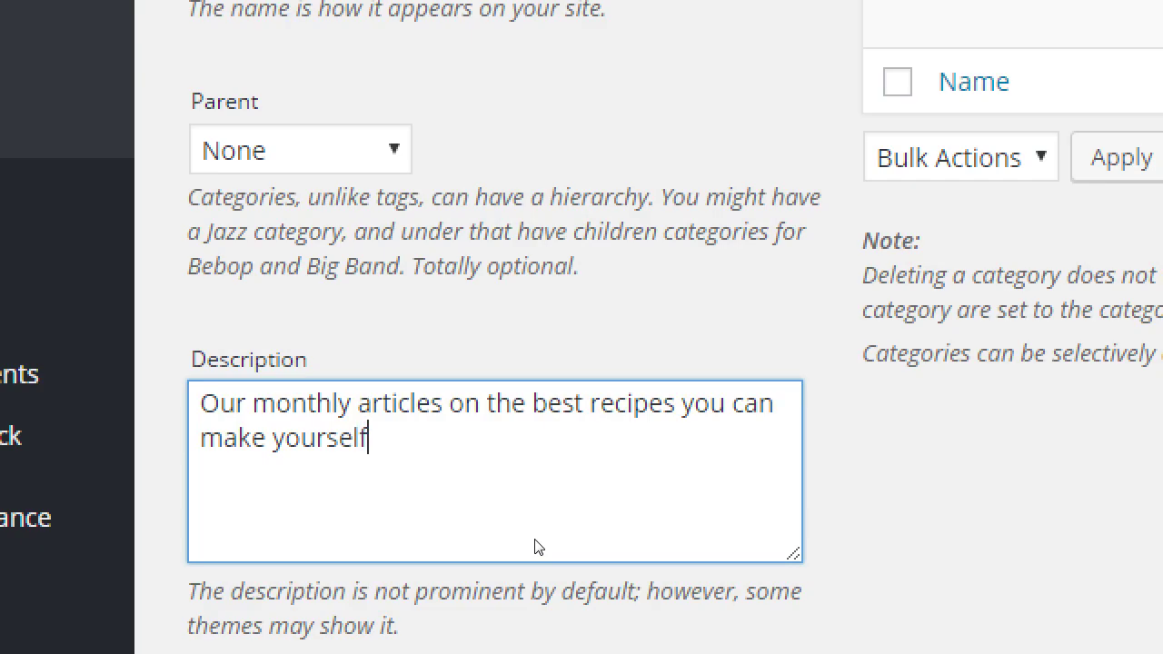
text( easily.)
key(super+minus)
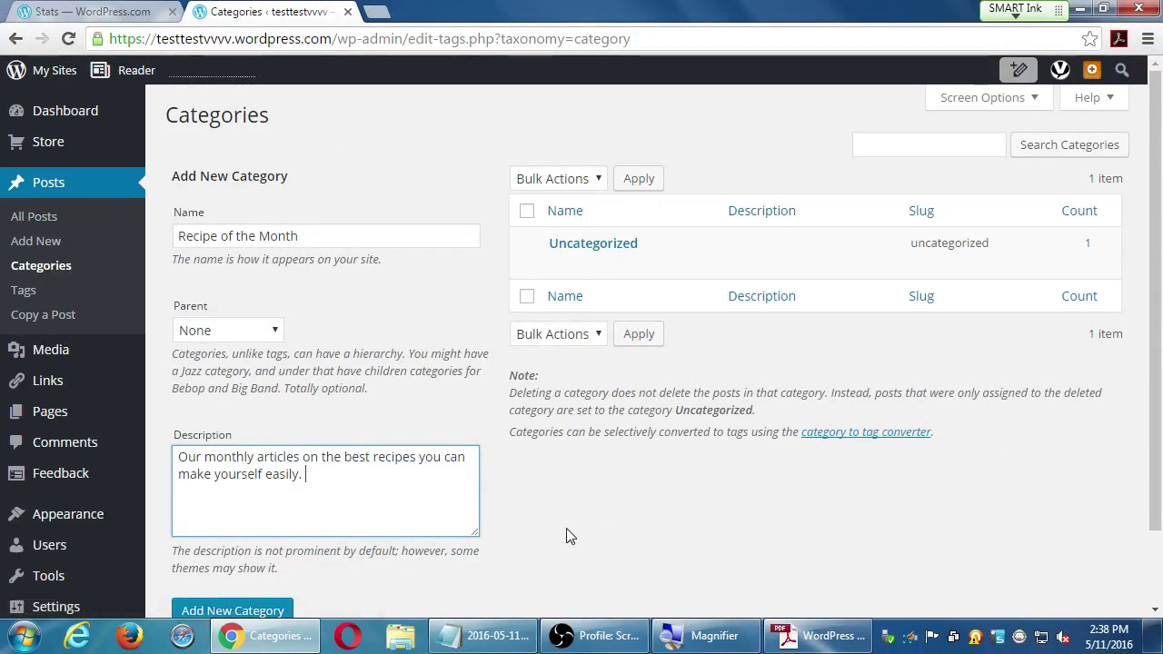
scroll(557, 550, down, 1)
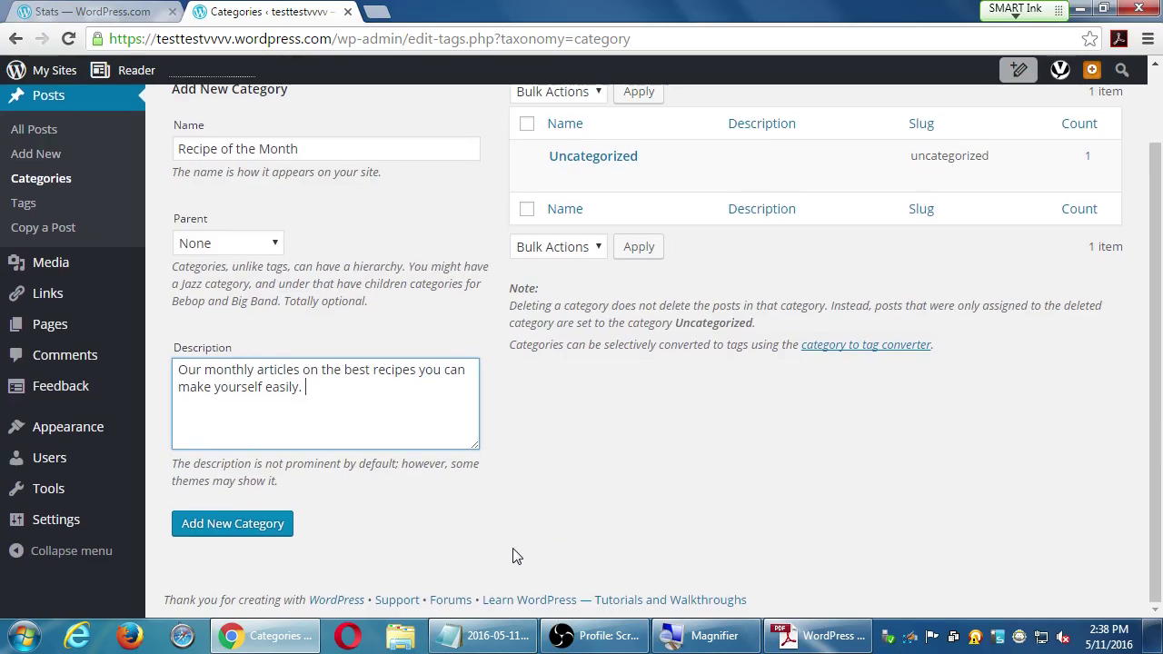
click(273, 533)
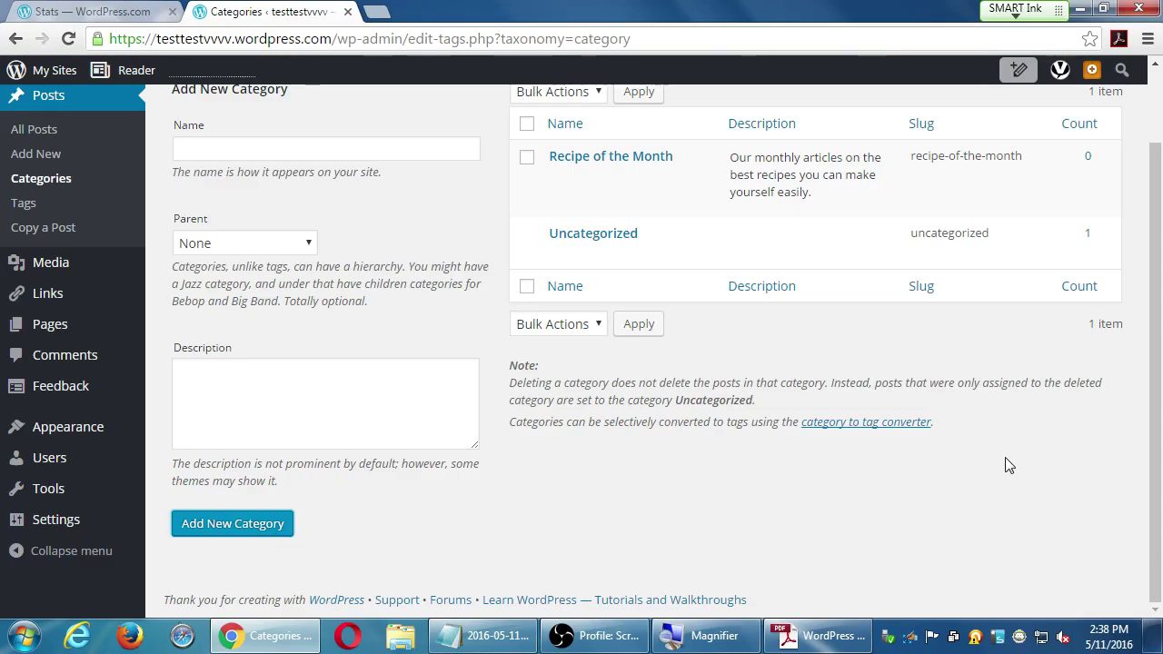
Review the category list and enter "Employee Spotlight" as the name of another new category.
key(super+plus)
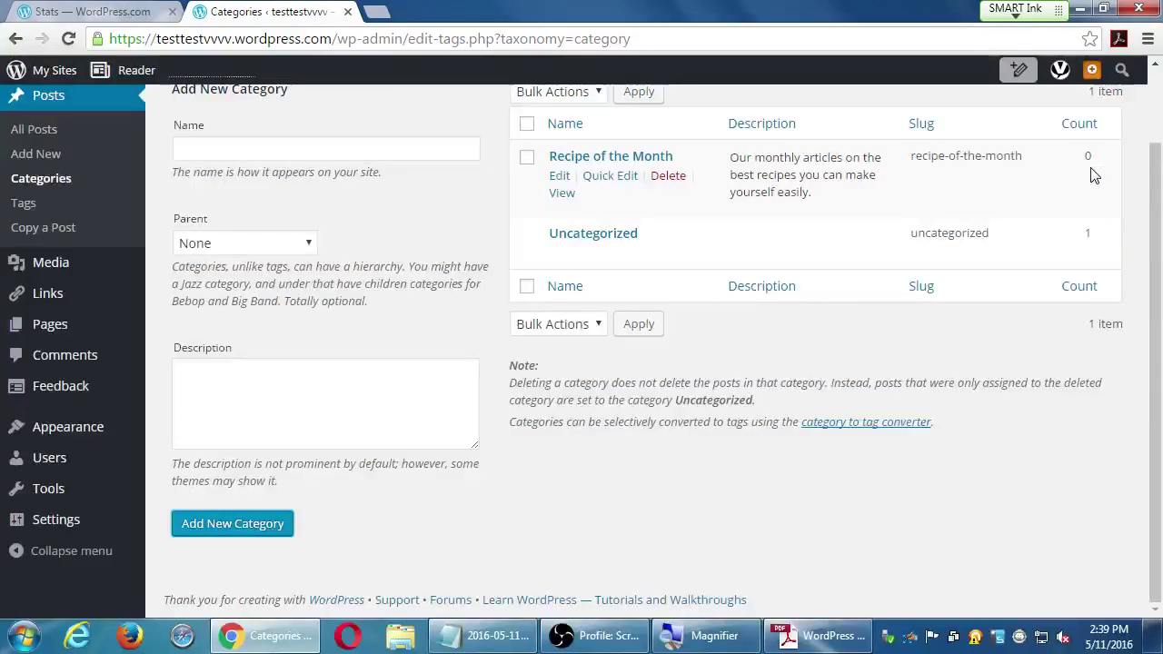
scroll(731, 382, up, 2)
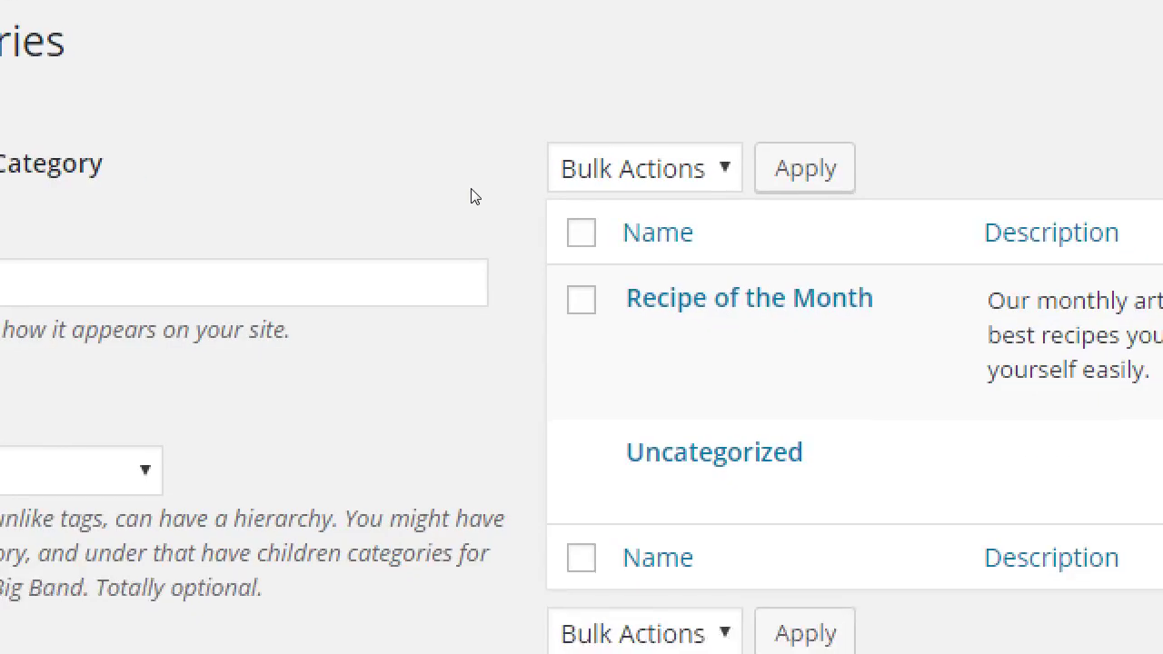
mouse_move(694, 248)
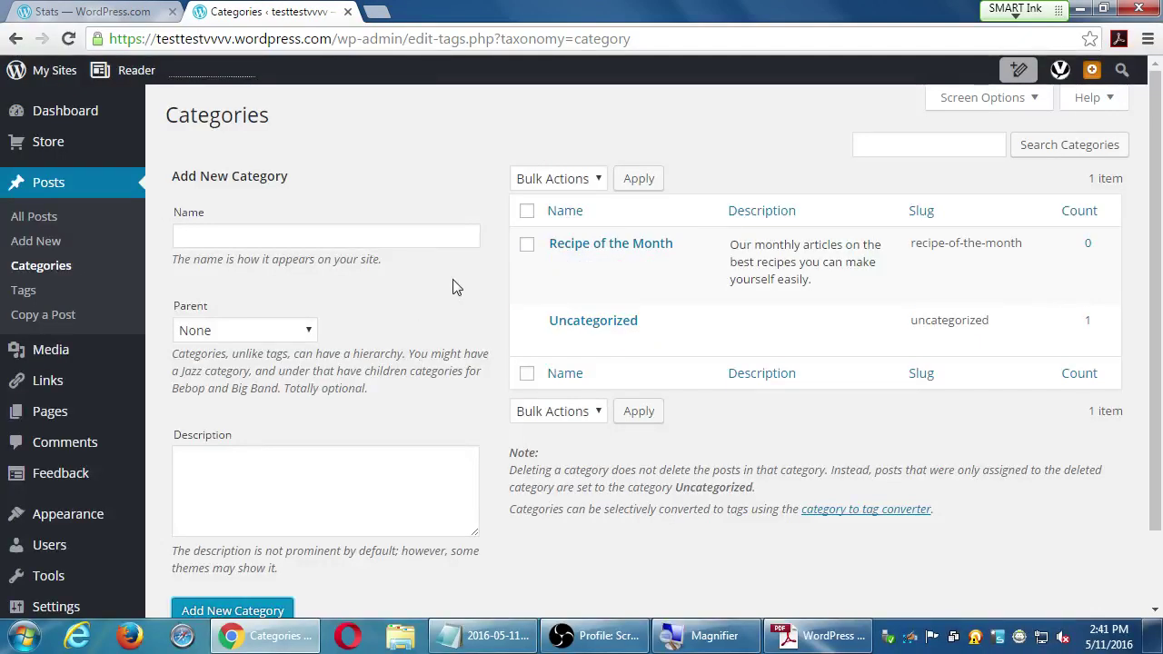
click(448, 237)
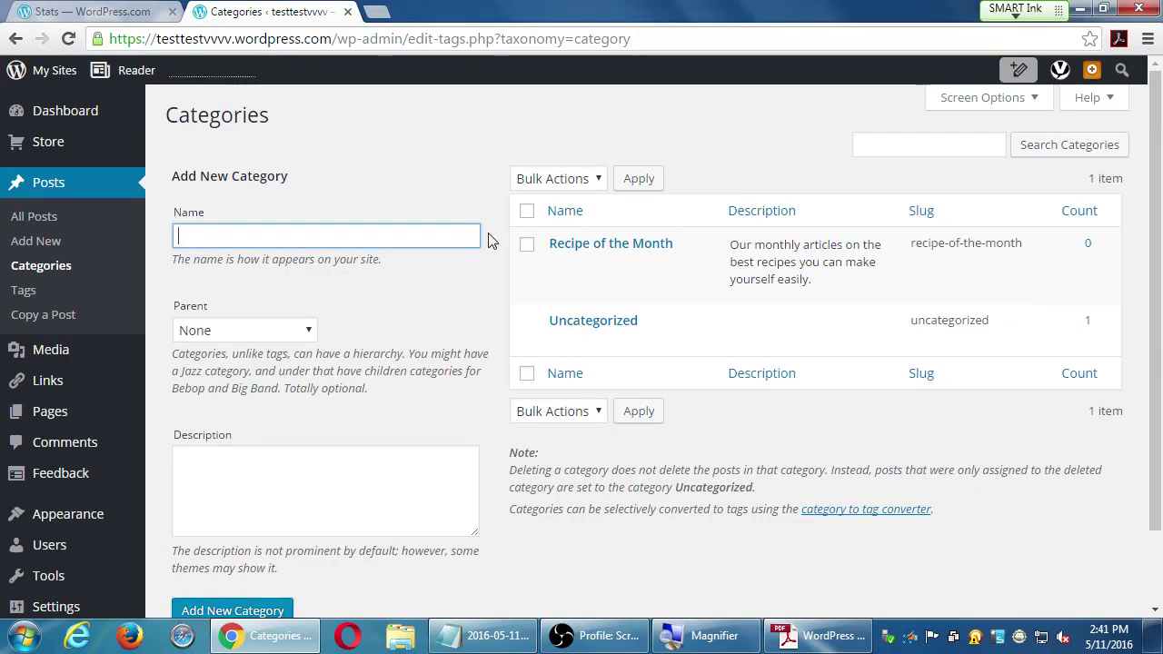
text(Employee Spotlight)
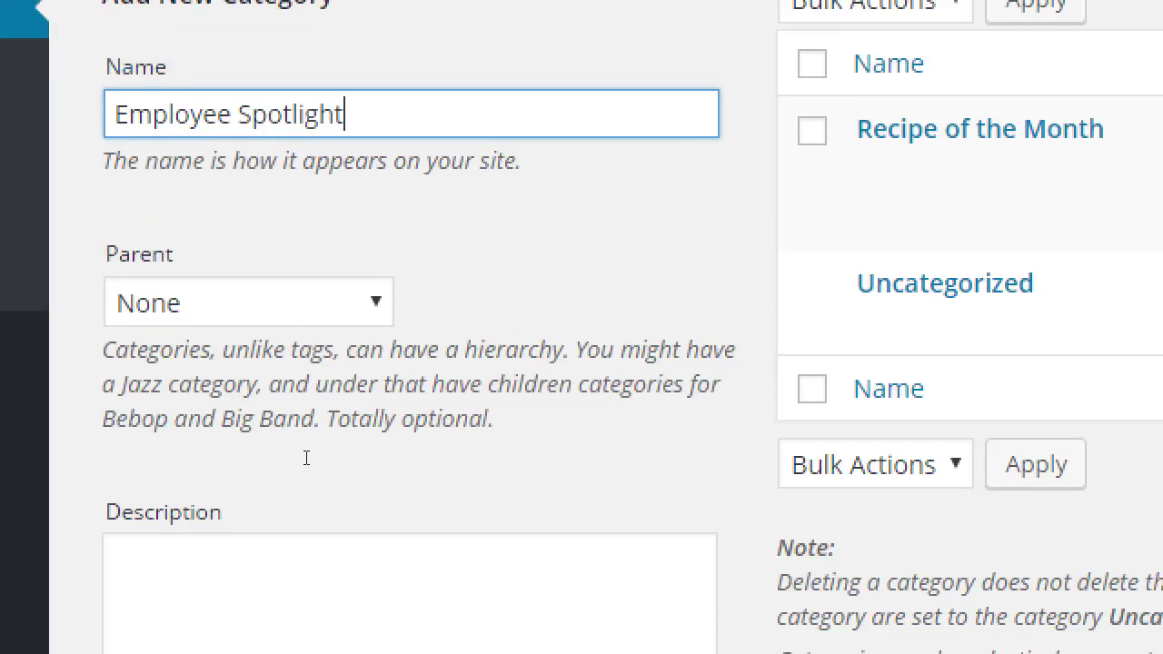
Leave the parent as None, enter the description "Meet the people that make Victor's Bakery great." and add the category.
key(Tab)
key(Tab)
text(Mee the)
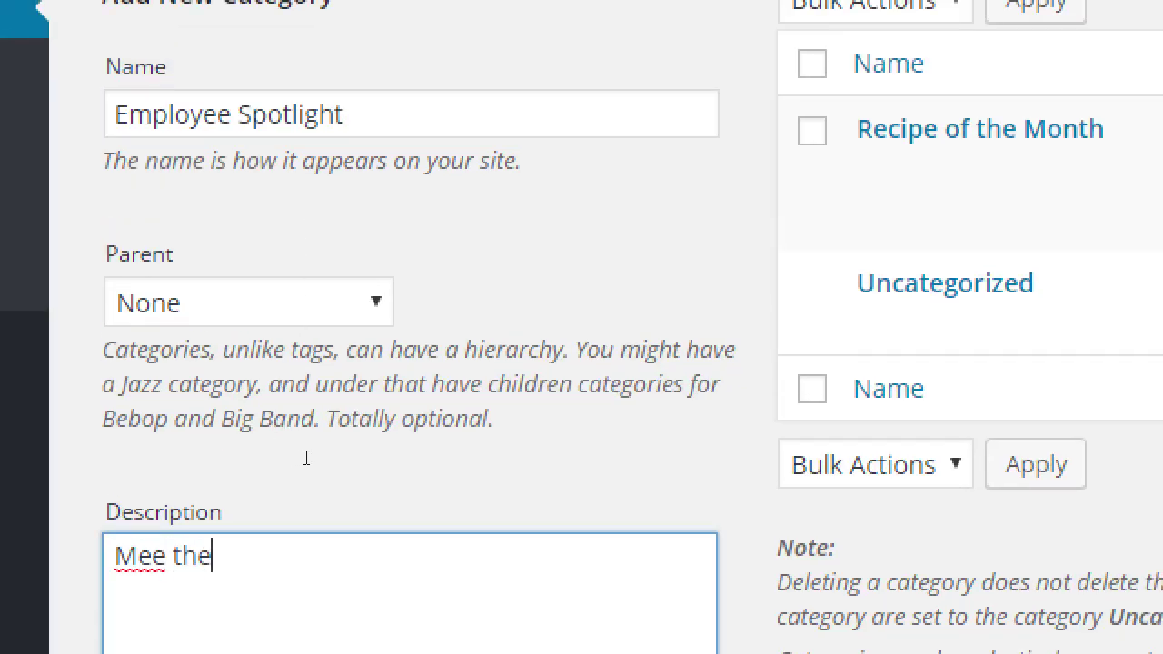
key(BackSpace)
key(BackSpace)
key(BackSpace)
key(BackSpace)
text(t the peop)
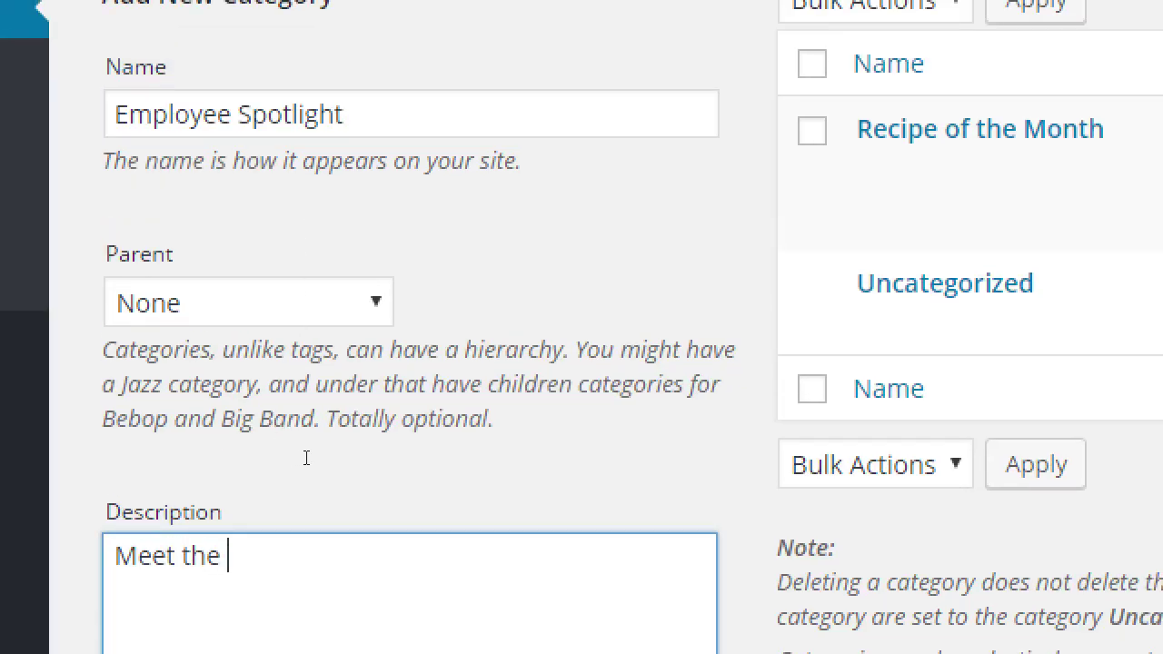
text(le that make V)
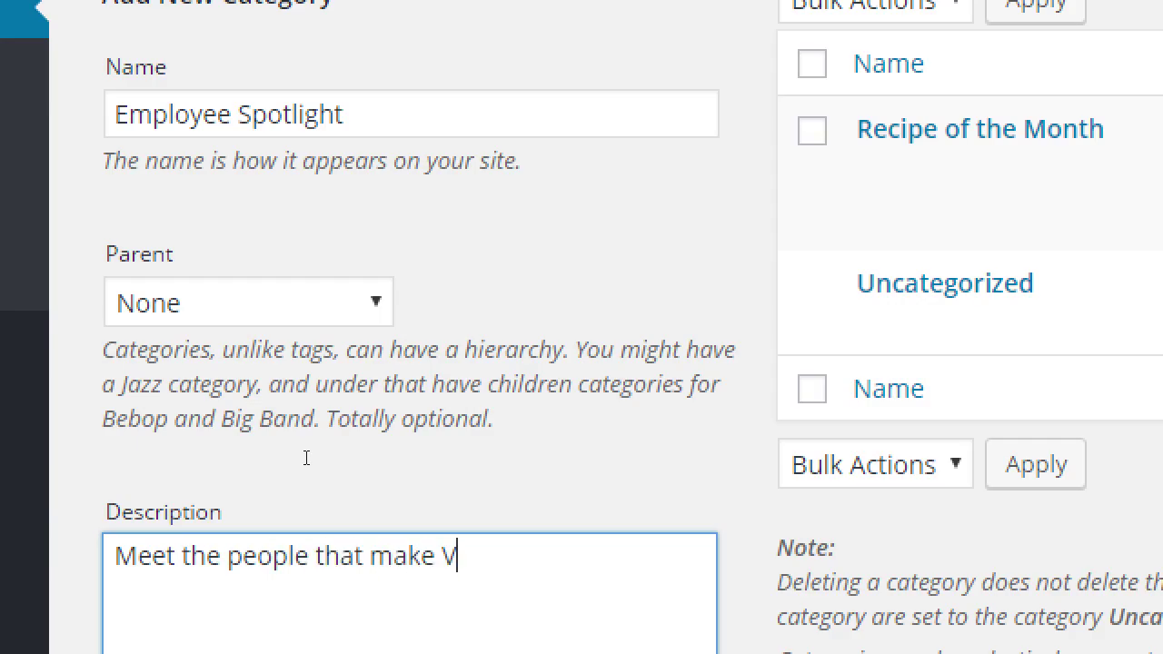
text(ictor's Bakery great)
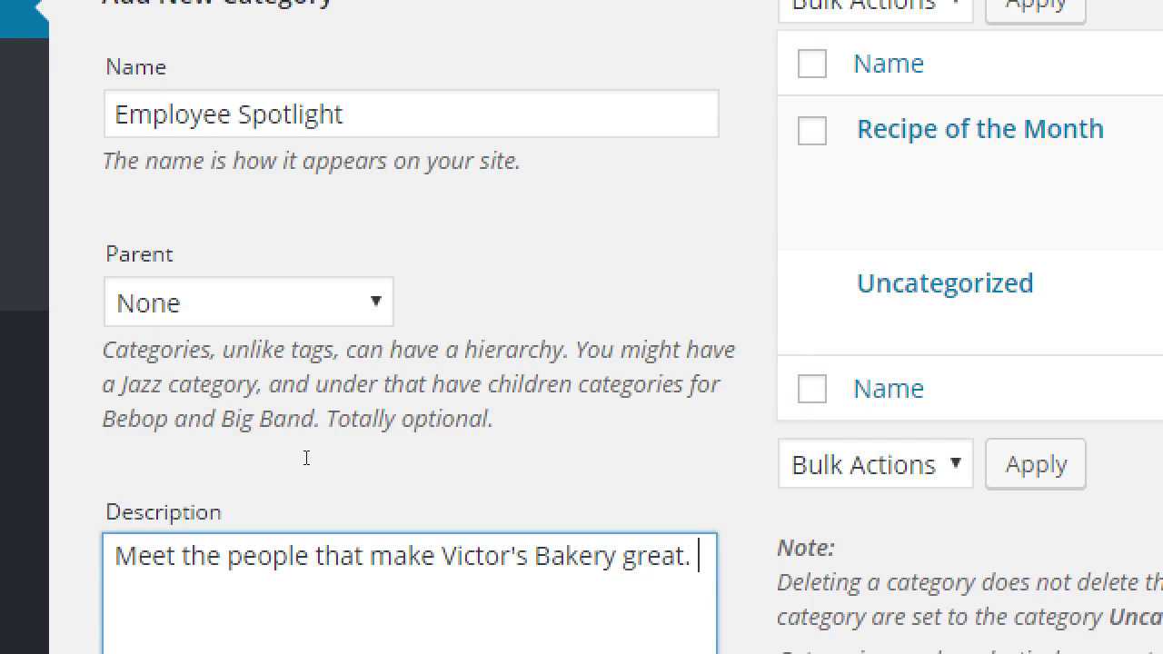
text(.)
key(super+minus)
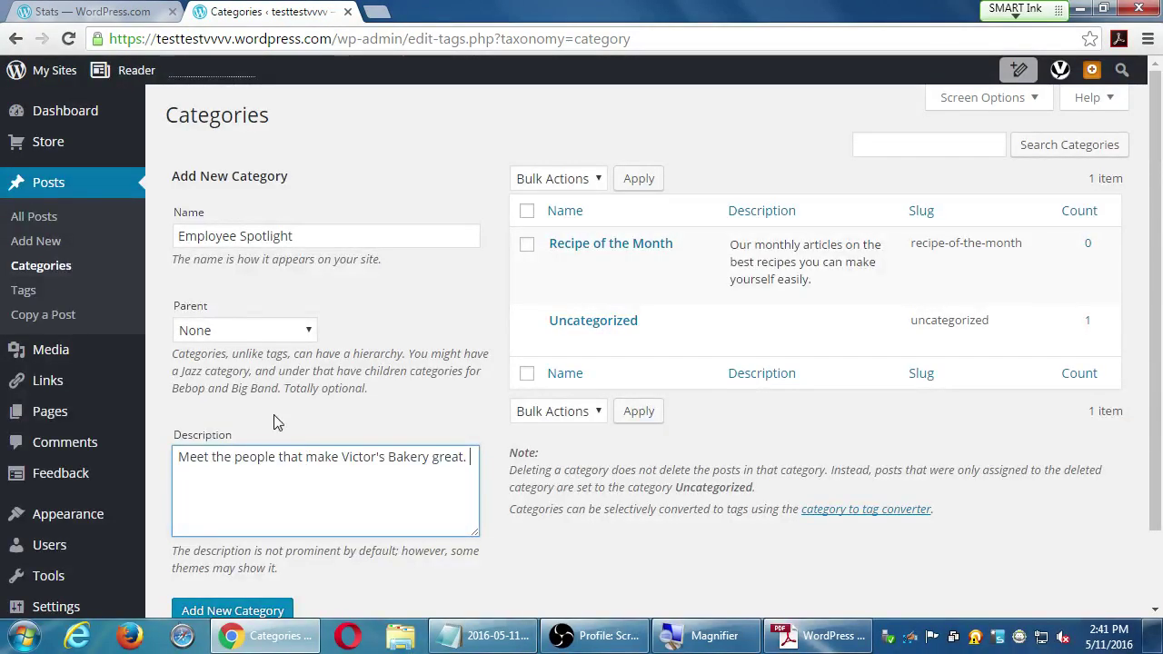
click(270, 613)
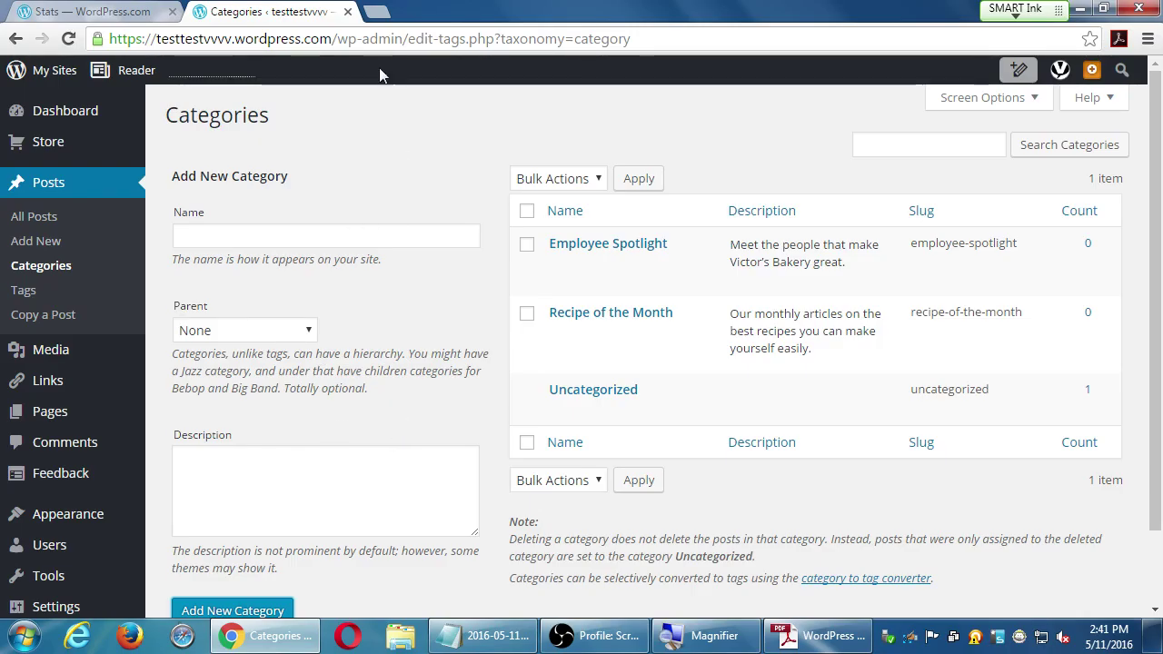
Visit the post Tags page, and open a new post to check its Categories and Tags boxes, ending in the title field.
click(23, 289)
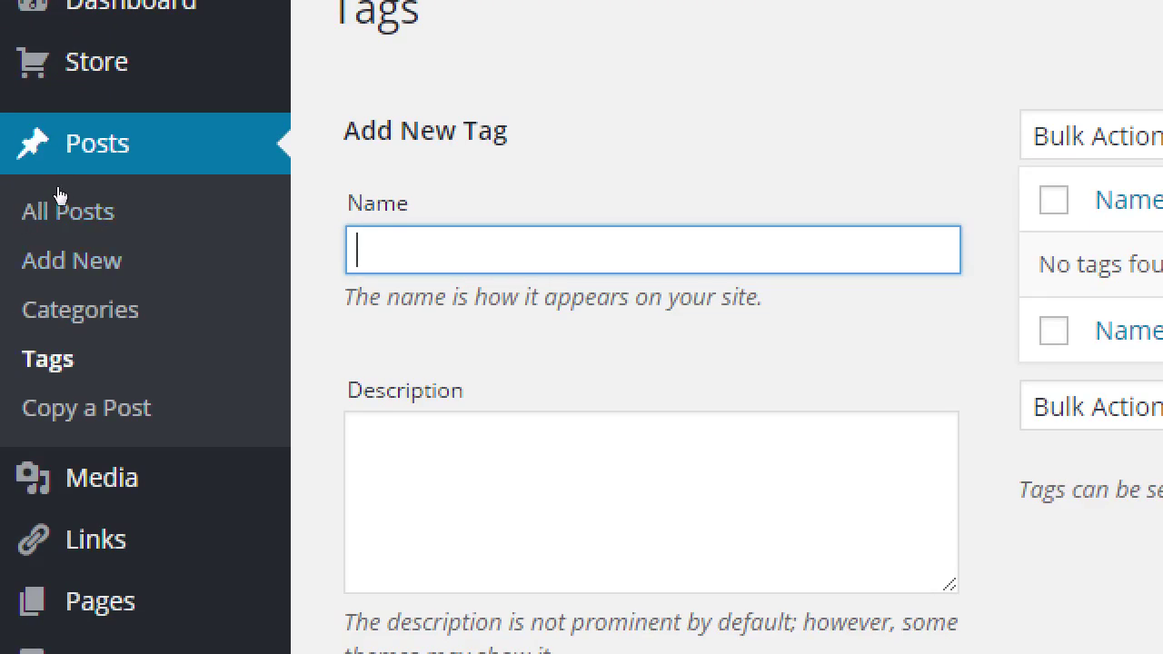
click(39, 242)
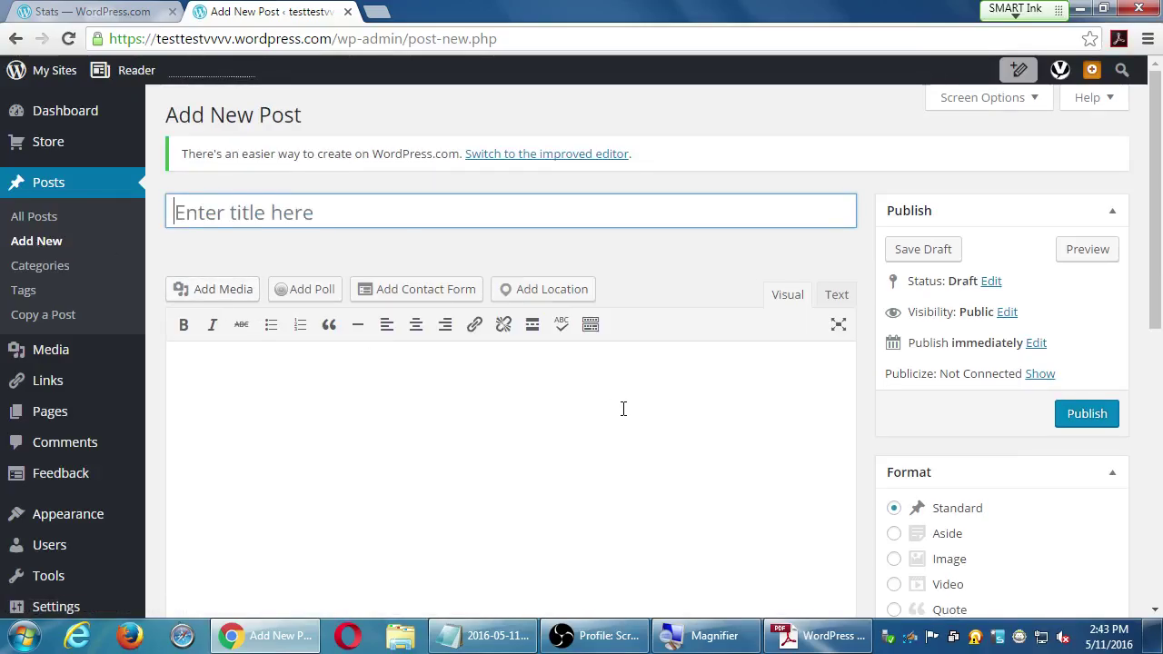
scroll(737, 382, down, 10)
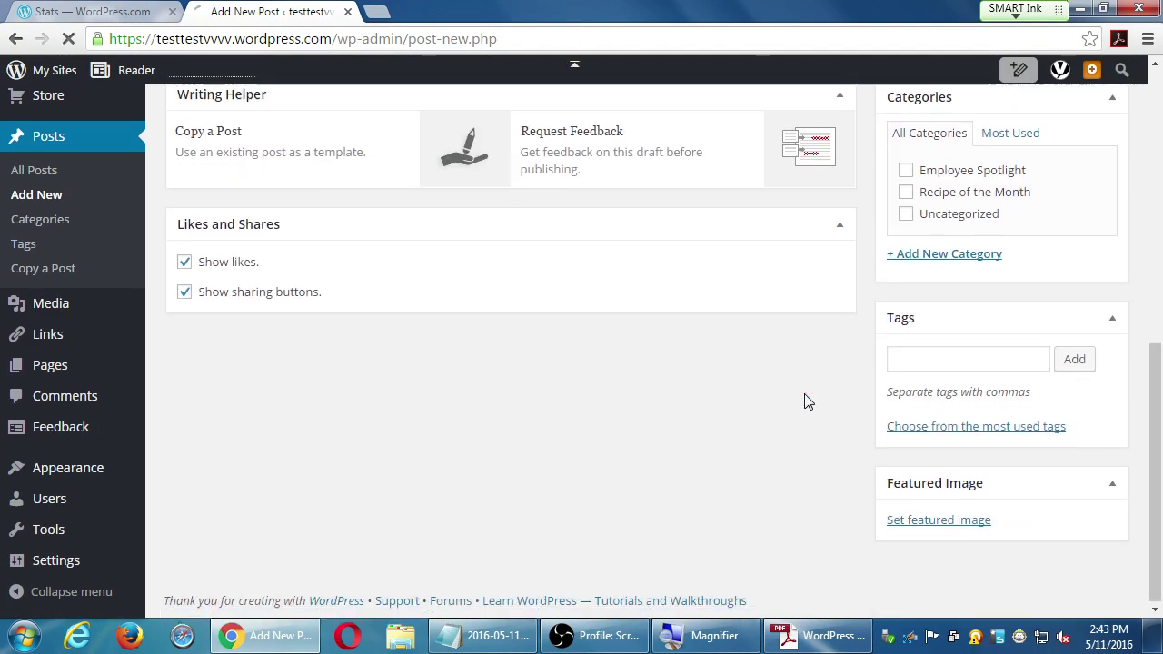
scroll(808, 394, up, 10)
click(182, 216)
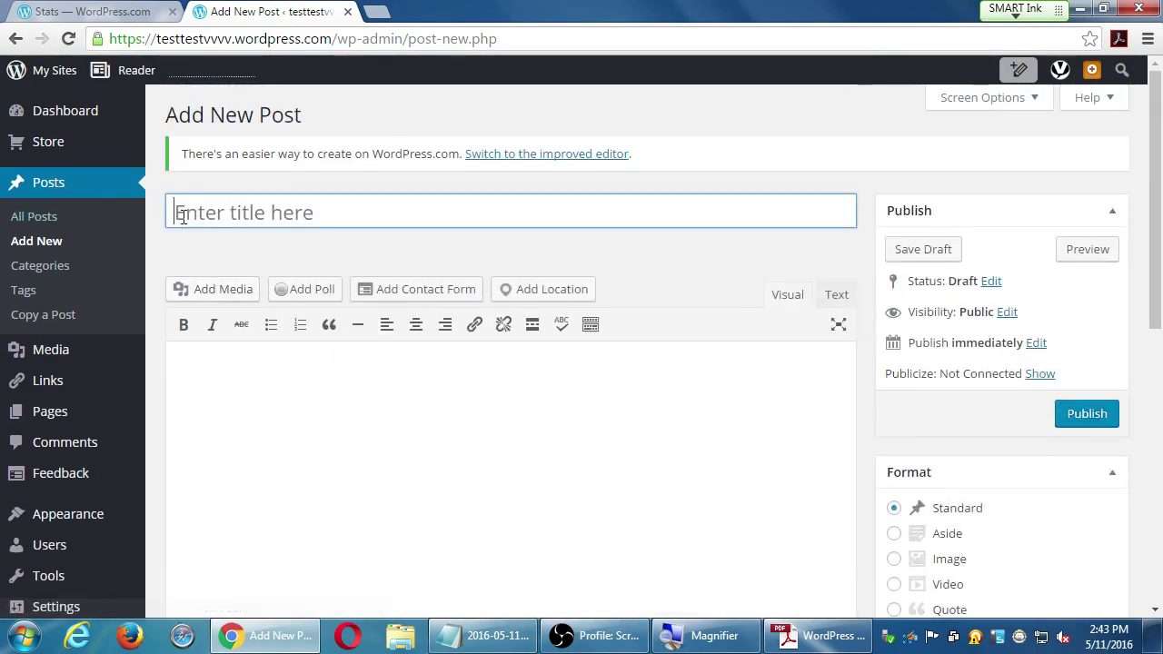
Examine the boxes on the new post page and compare them with the boxes offered in Screen Options.
scroll(359, 395, down, 1)
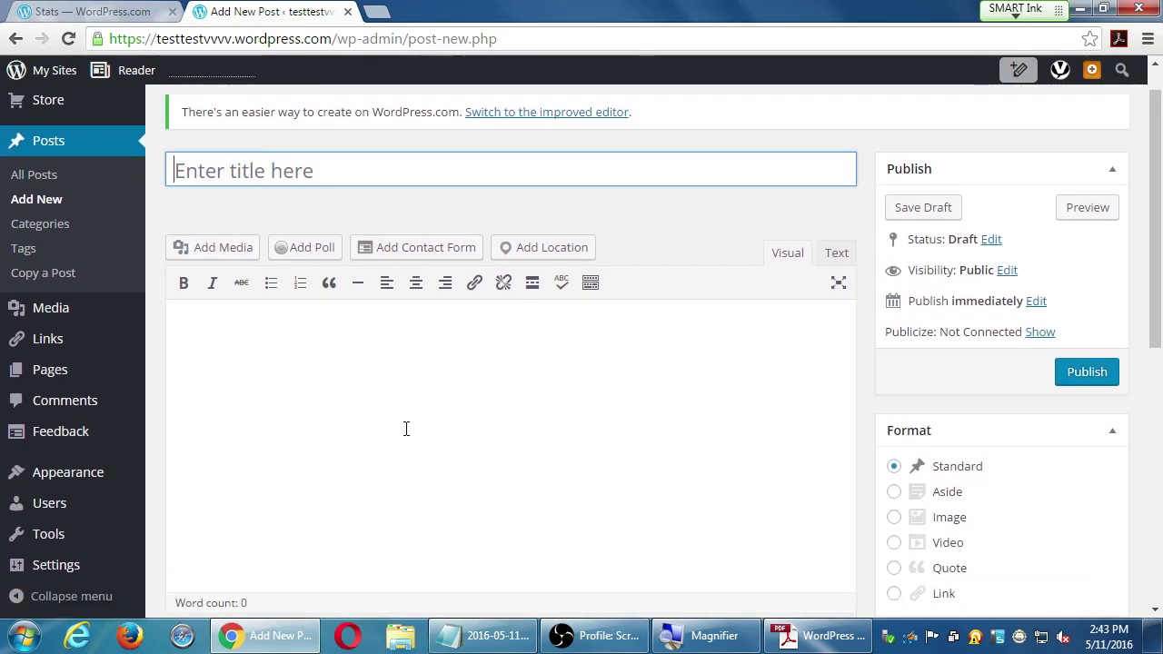
scroll(390, 428, down, 10)
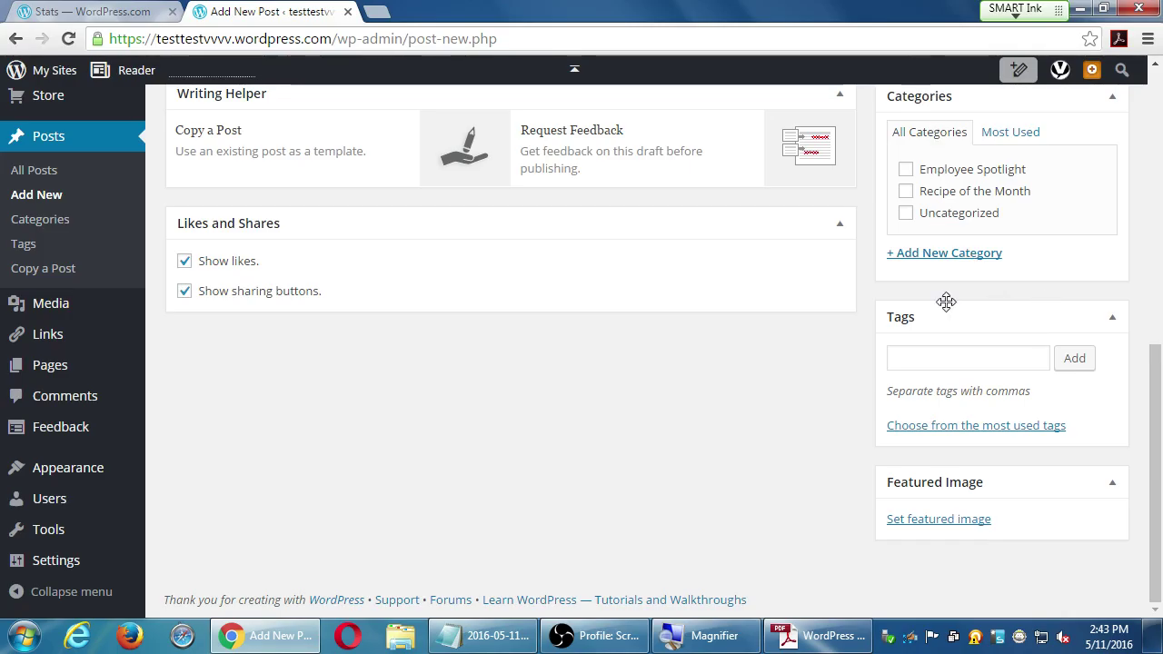
scroll(760, 327, up, 3)
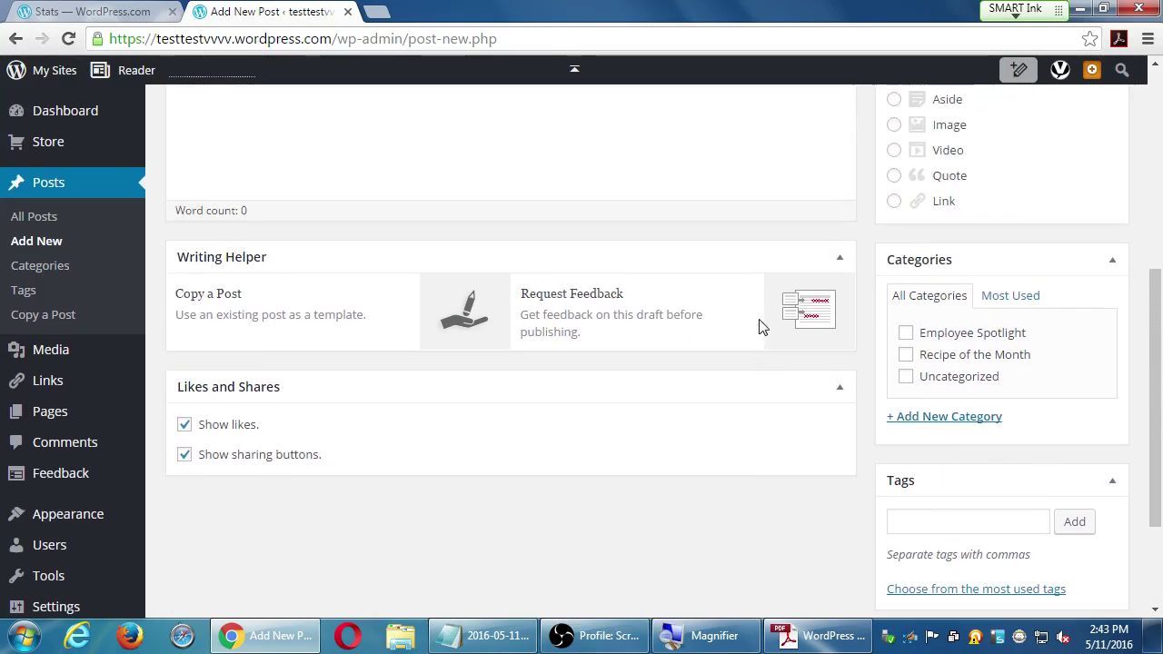
scroll(761, 327, up, 5)
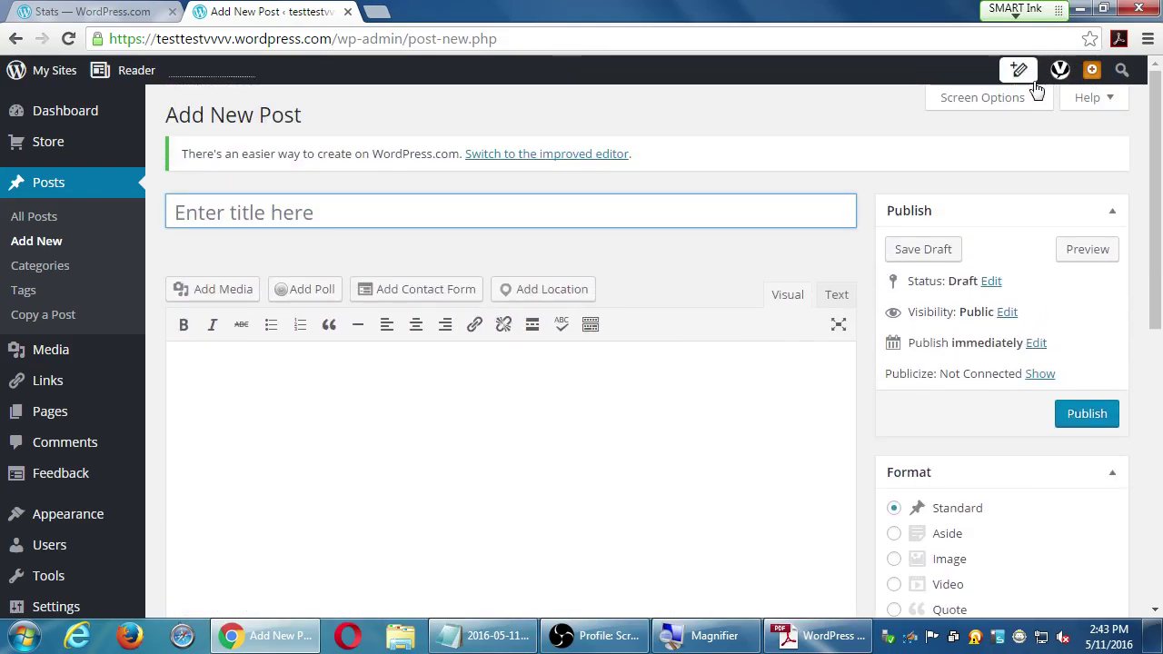
click(1019, 96)
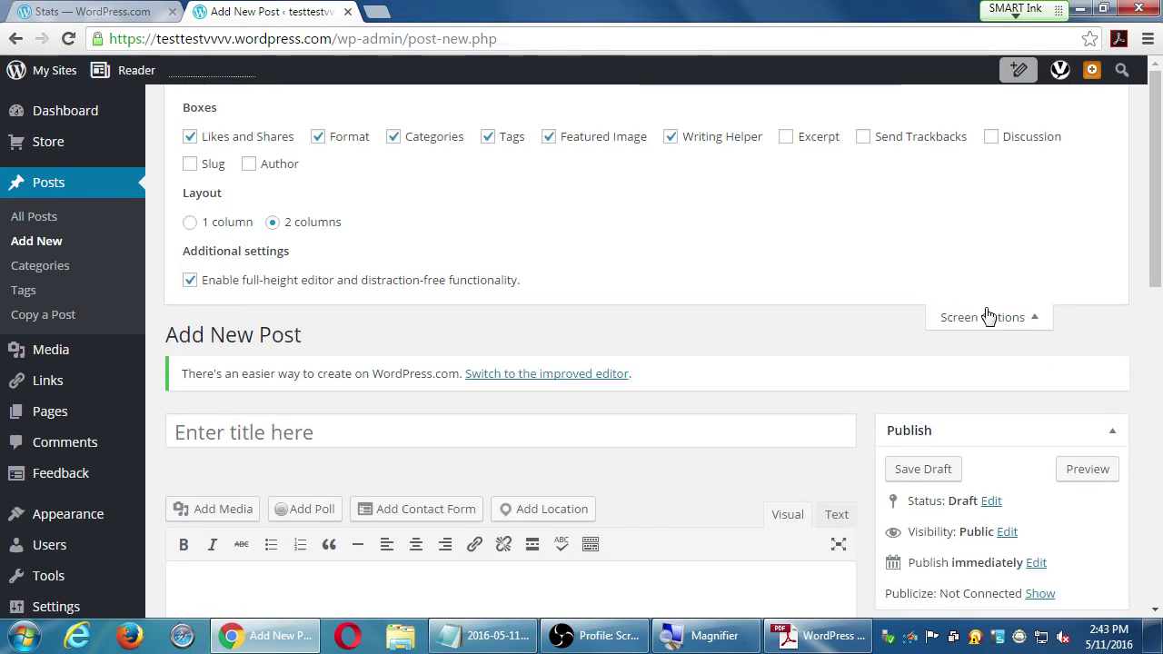
click(986, 318)
scroll(876, 356, down, 8)
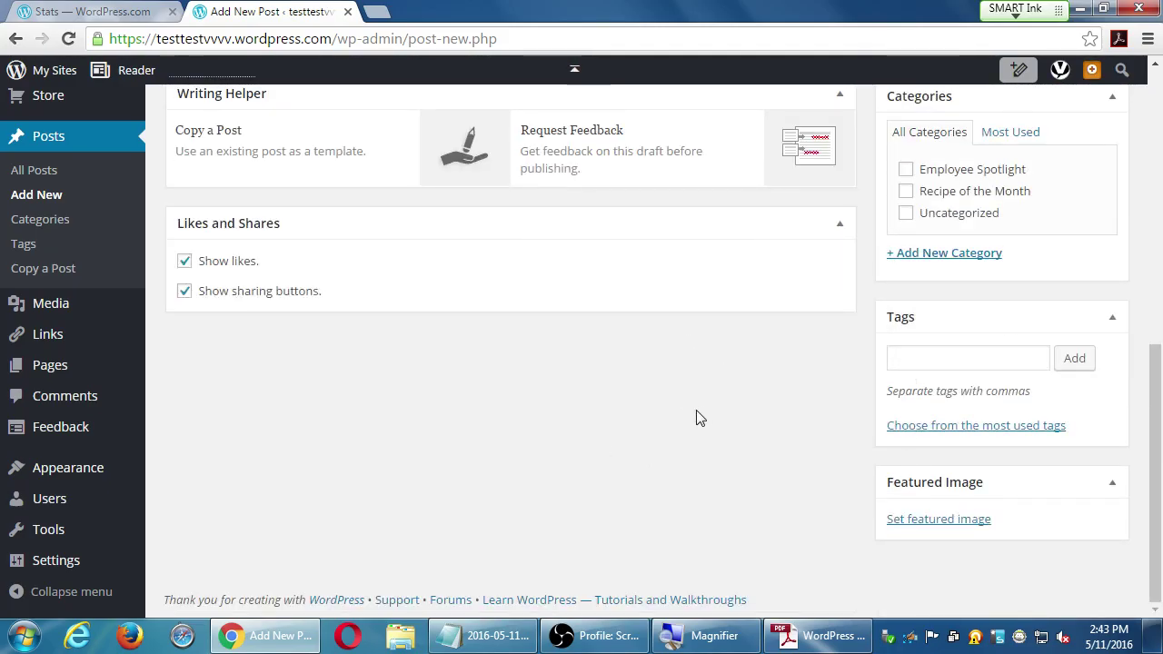
scroll(713, 410, up, 7)
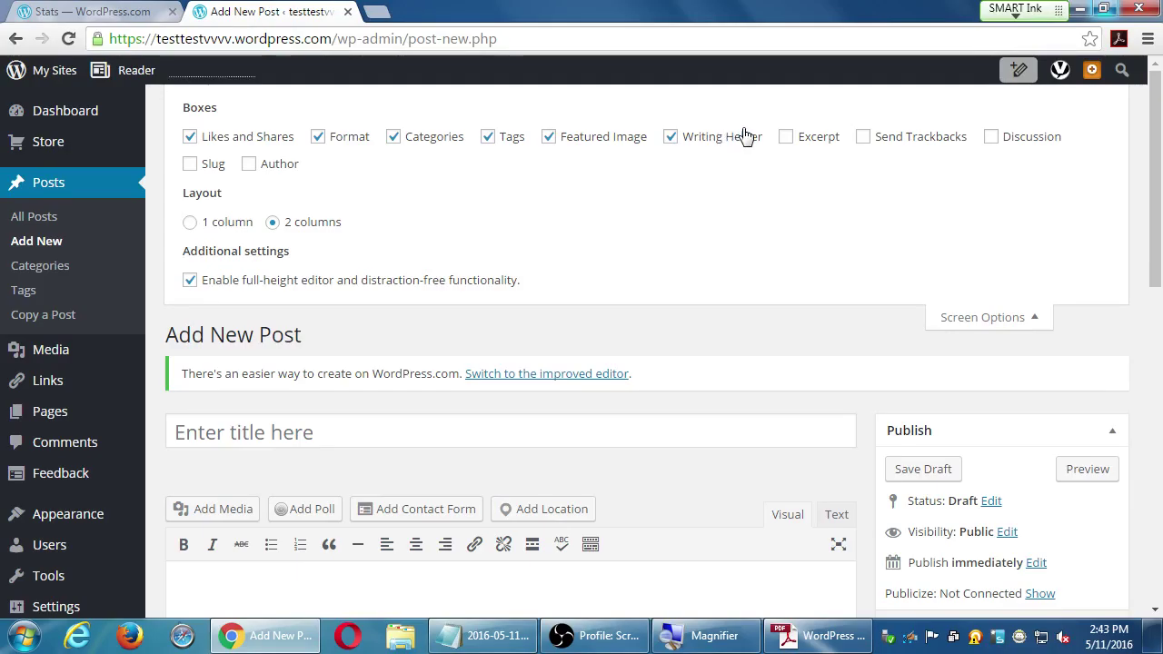
Enable the Excerpt, Send Trackbacks, Discussion, Slug and Author boxes, keep the 2 columns layout, and close Screen Options.
click(787, 138)
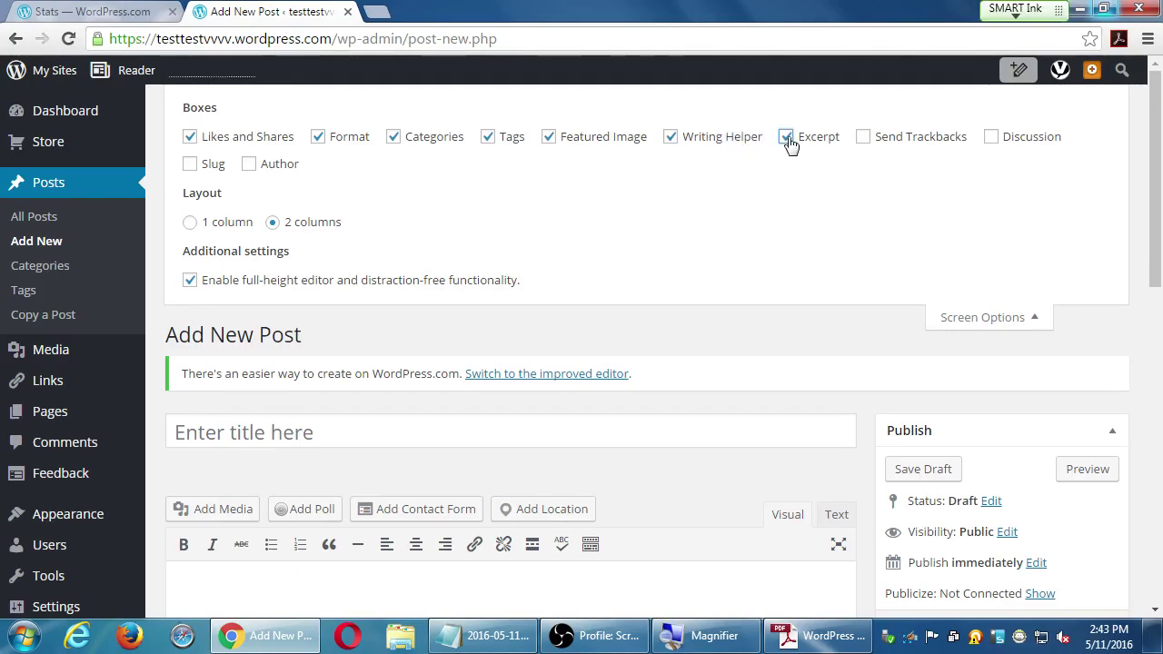
click(863, 139)
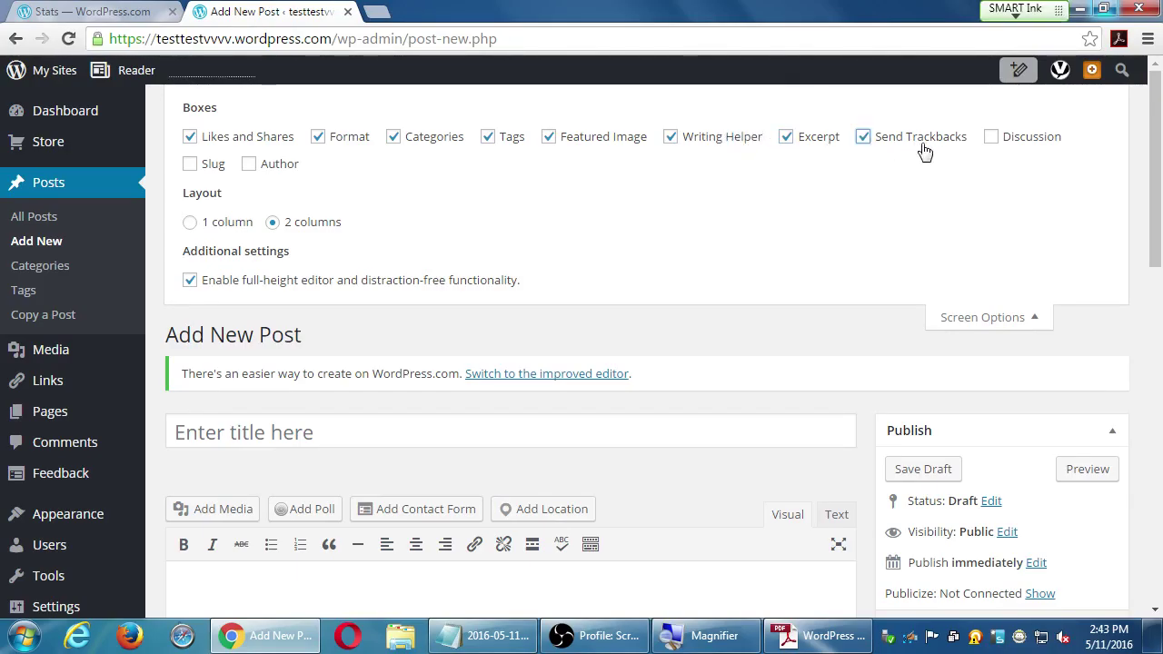
click(990, 138)
click(190, 165)
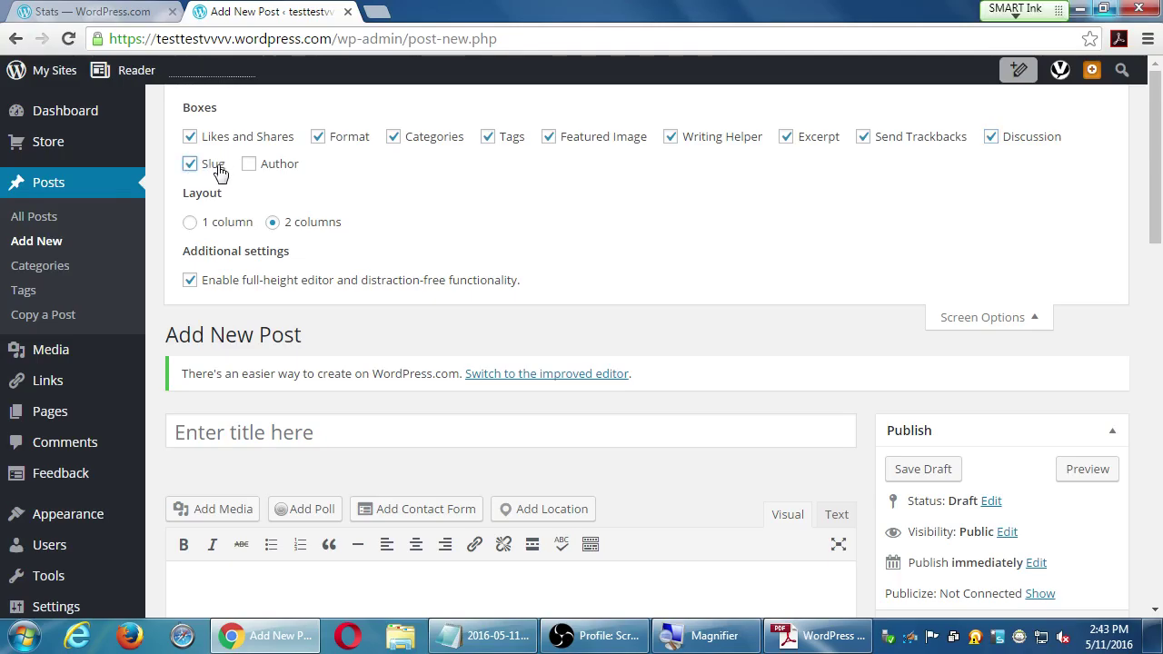
click(248, 166)
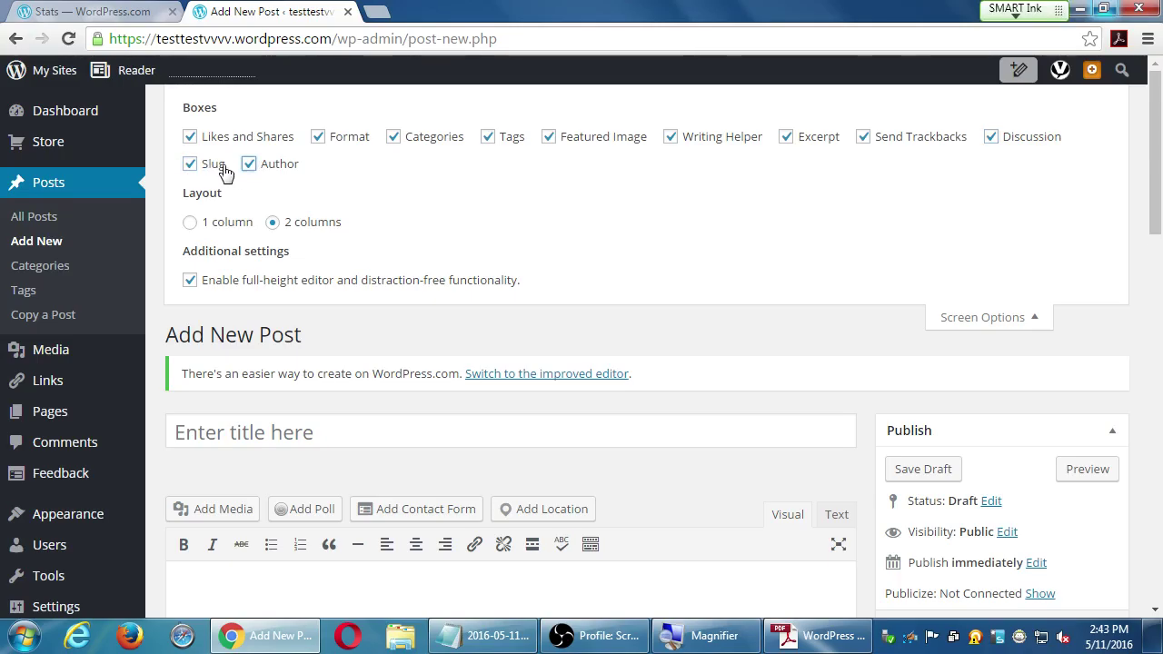
click(190, 228)
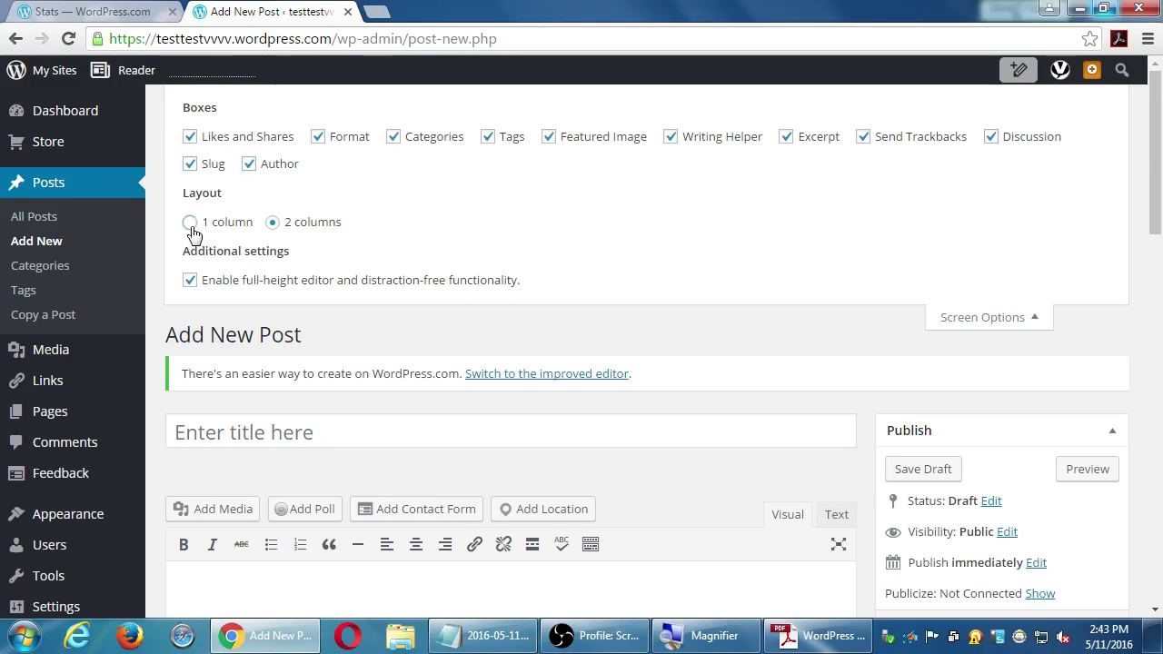
click(274, 225)
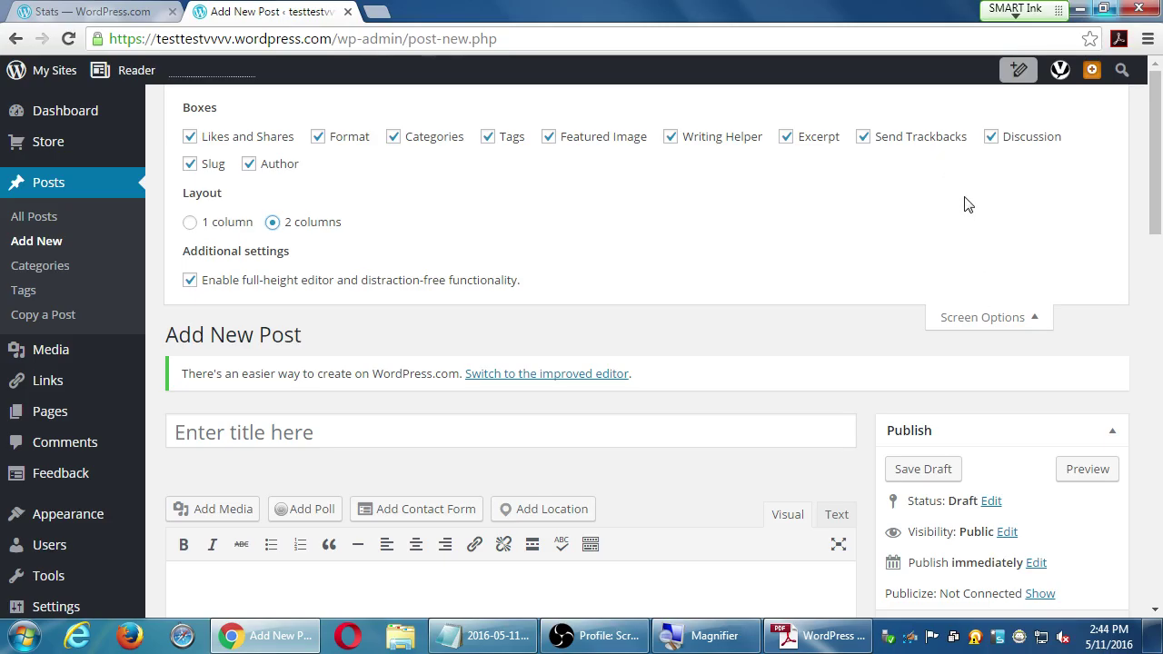
click(983, 318)
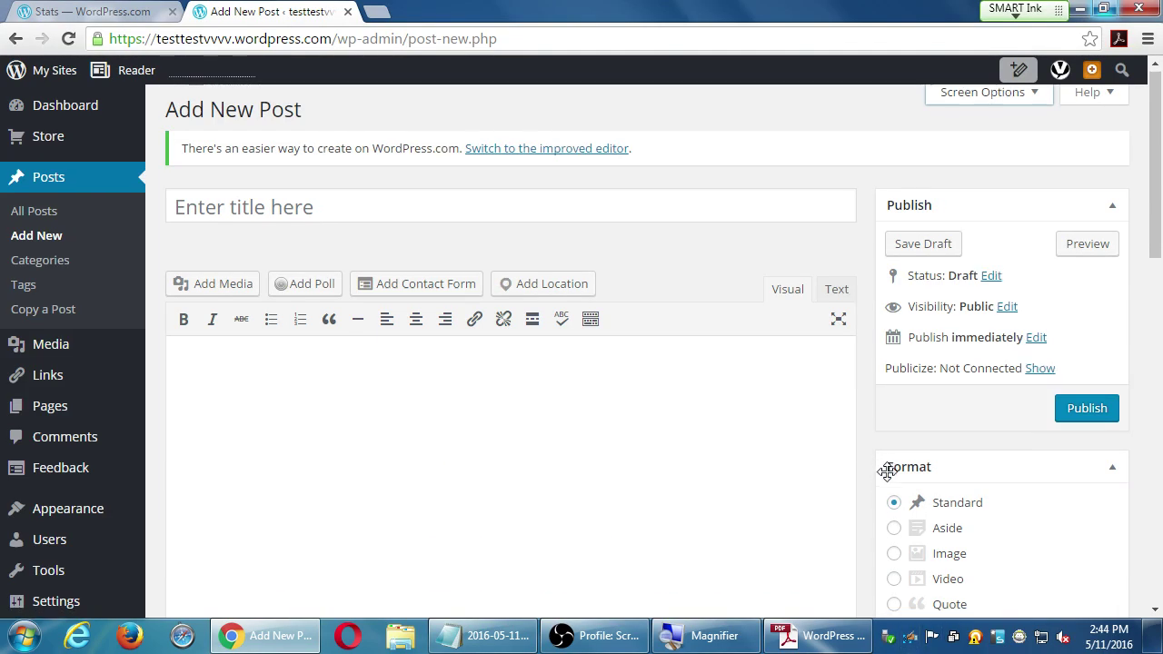
Place the cursor in the Excerpt box and consult the Description advice in the WordPress Checklist PDF in Adobe Reader, ending back on the post.
scroll(871, 477, down, 6)
scroll(863, 482, down, 1)
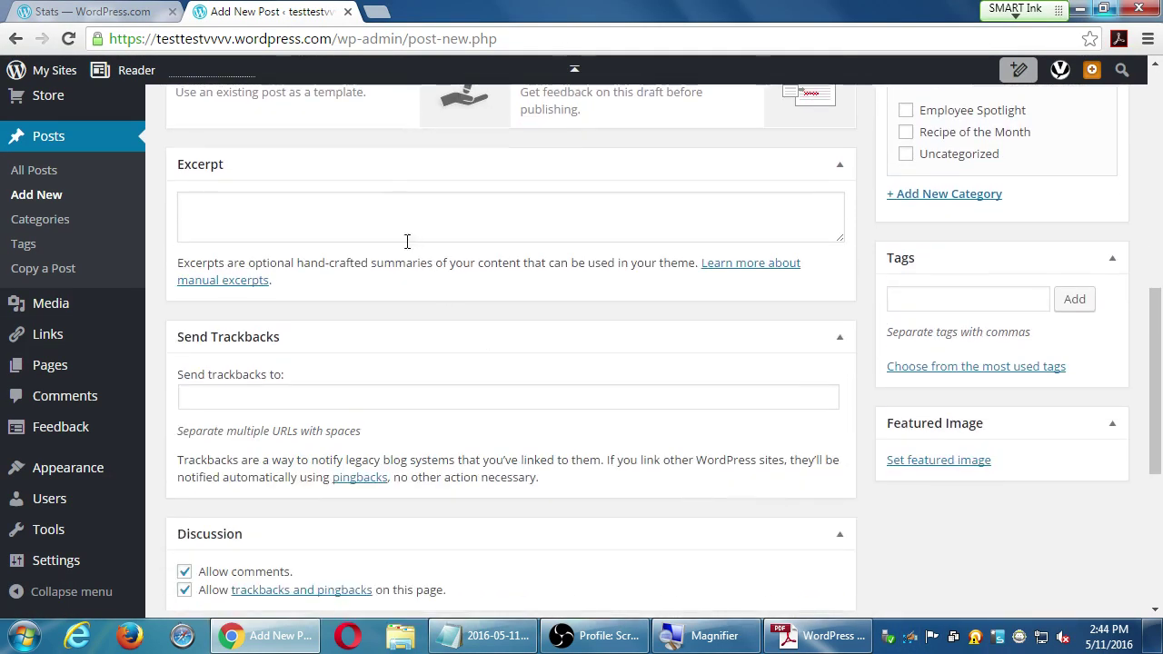
click(306, 210)
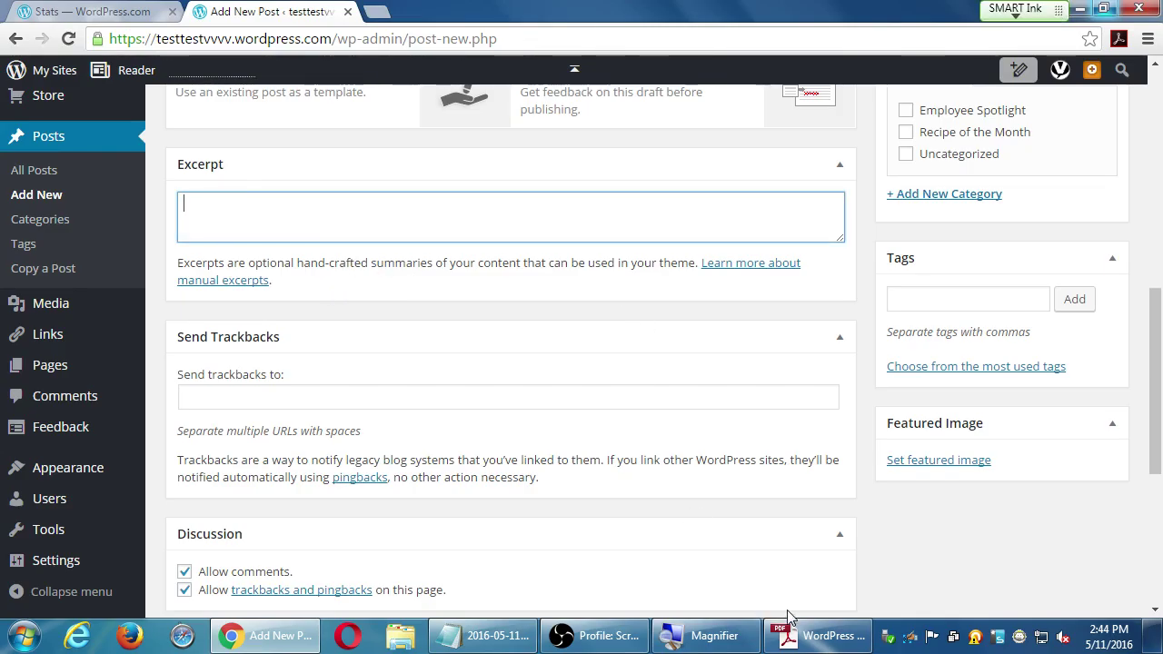
click(804, 635)
scroll(264, 386, up, 3)
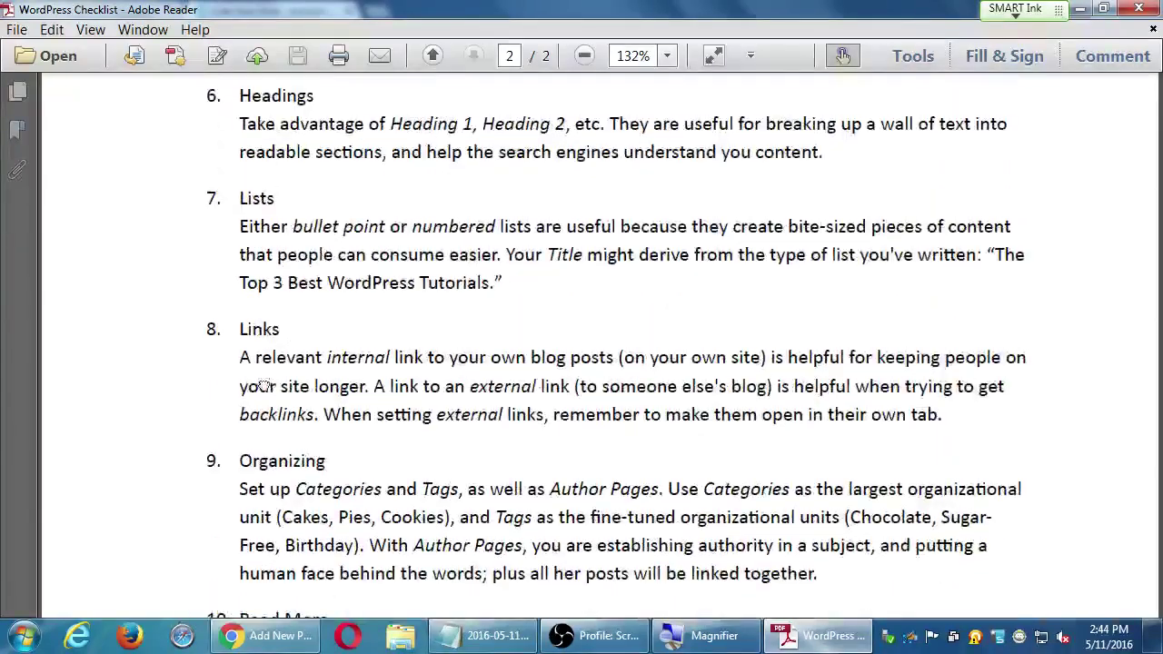
scroll(263, 386, up, 15)
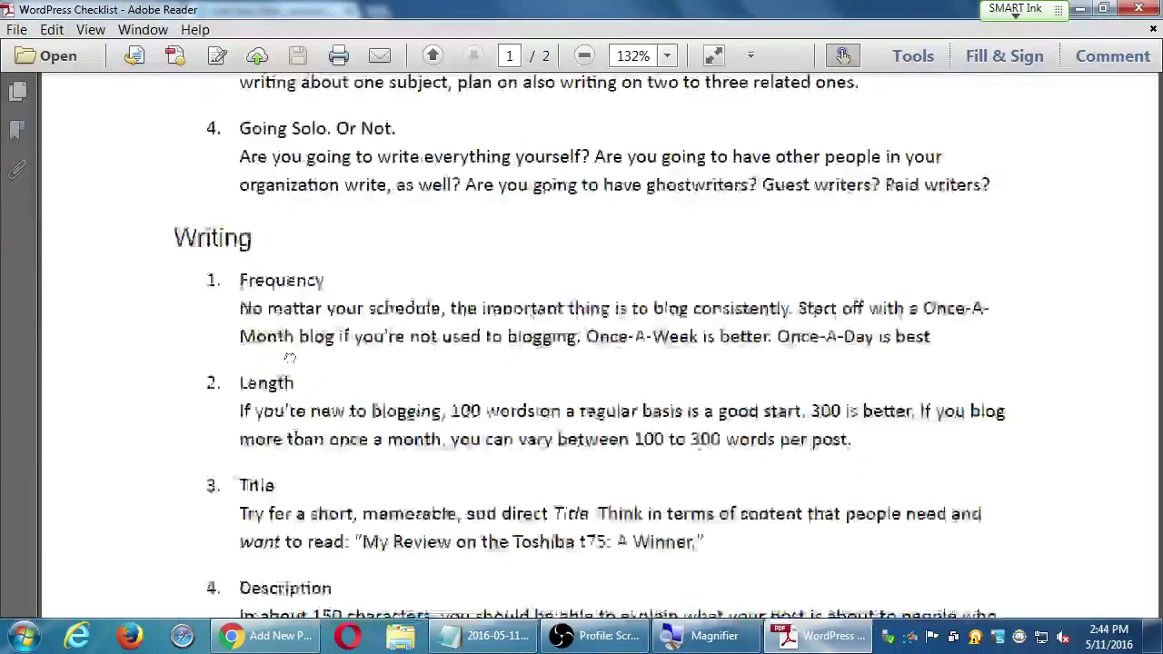
scroll(290, 358, down, 3)
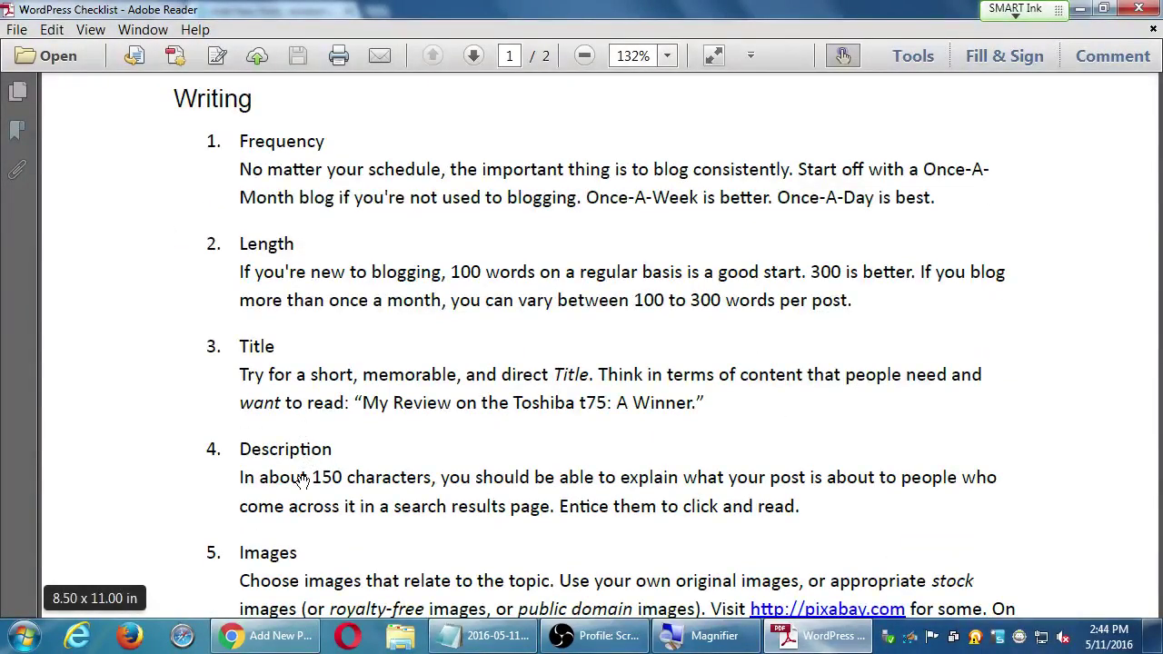
click(1080, 9)
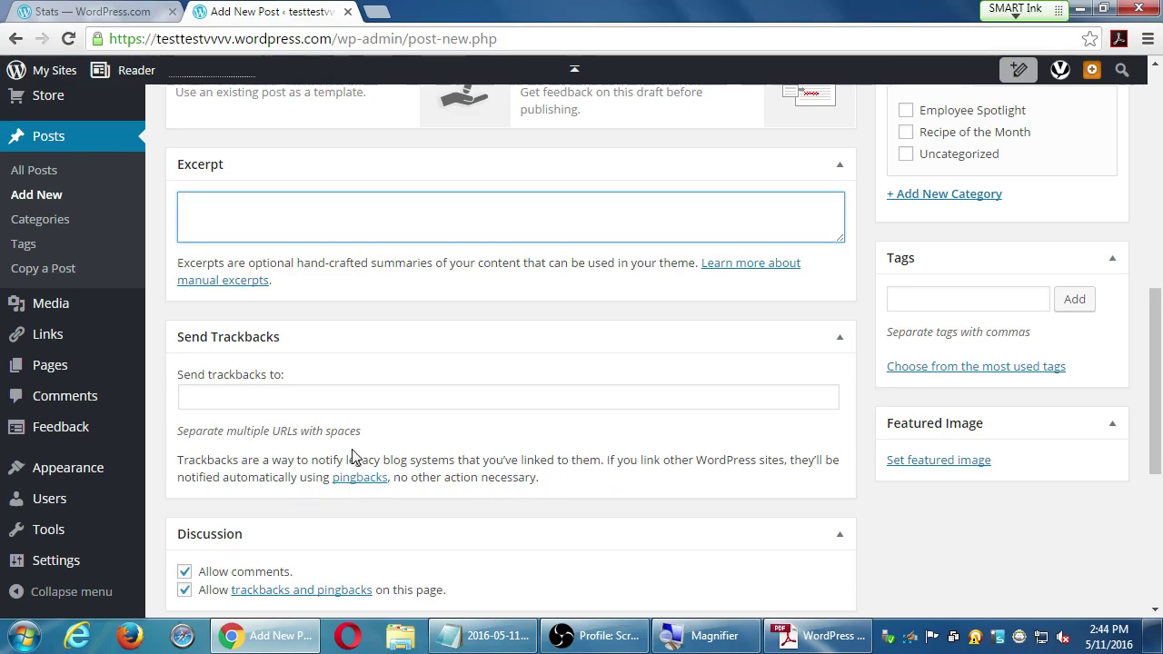
Examine the Send Trackbacks box up close and look over the Discussion, Slug and Author boxes.
key(super+plus)
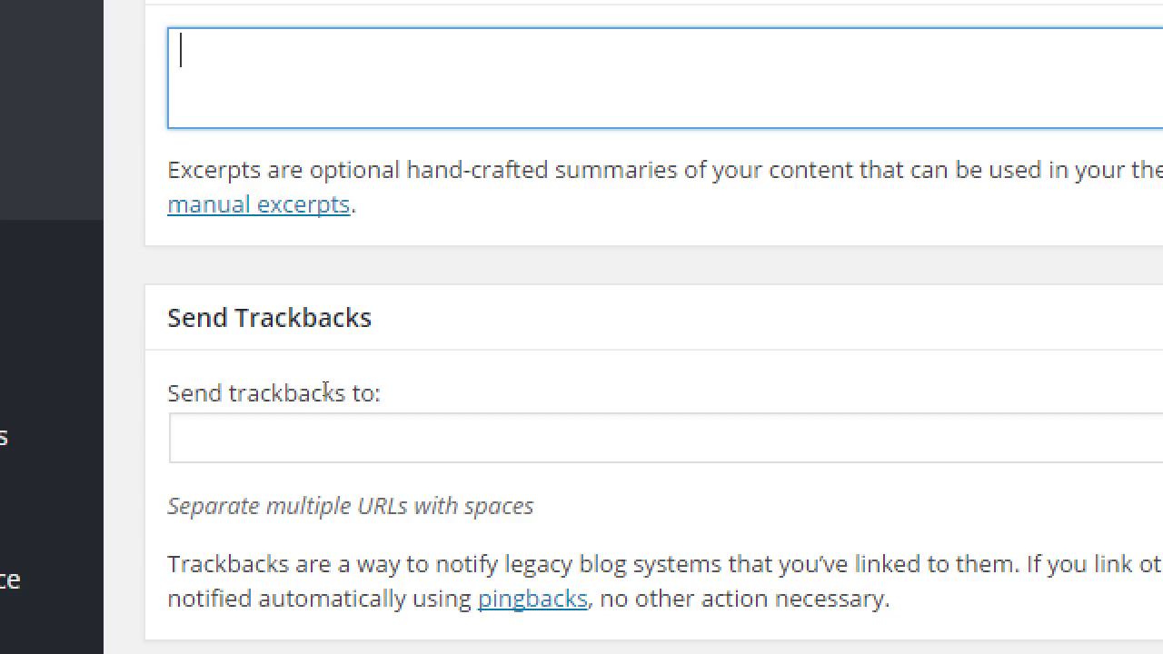
key(super+minus)
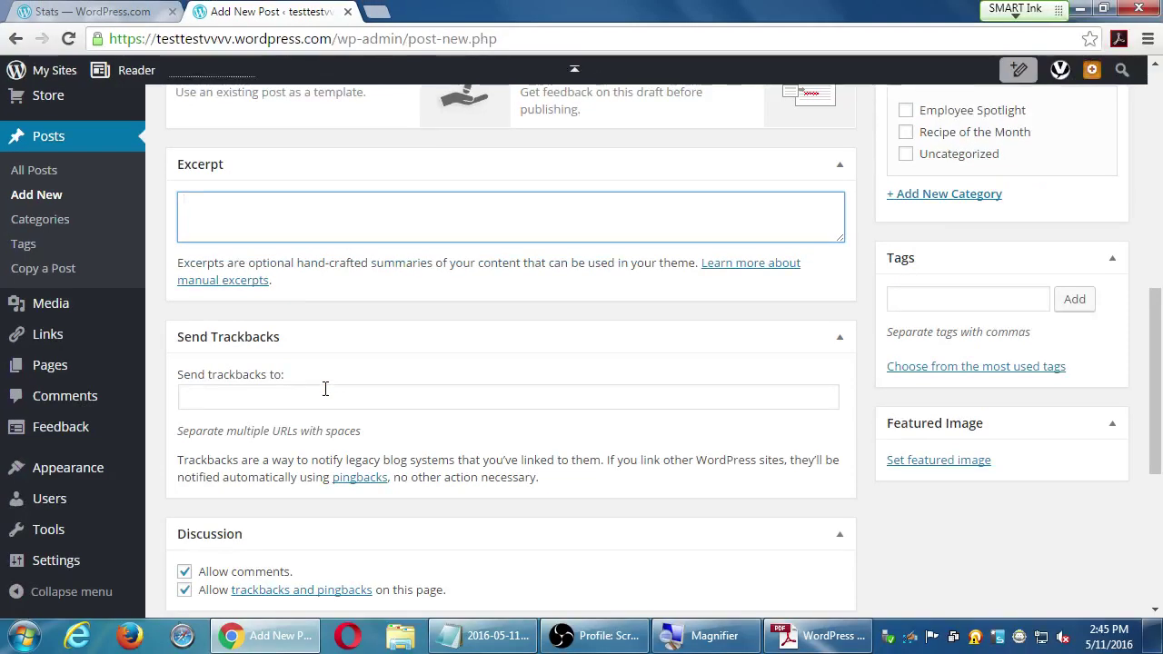
scroll(522, 368, down, 3)
scroll(523, 368, down, 1)
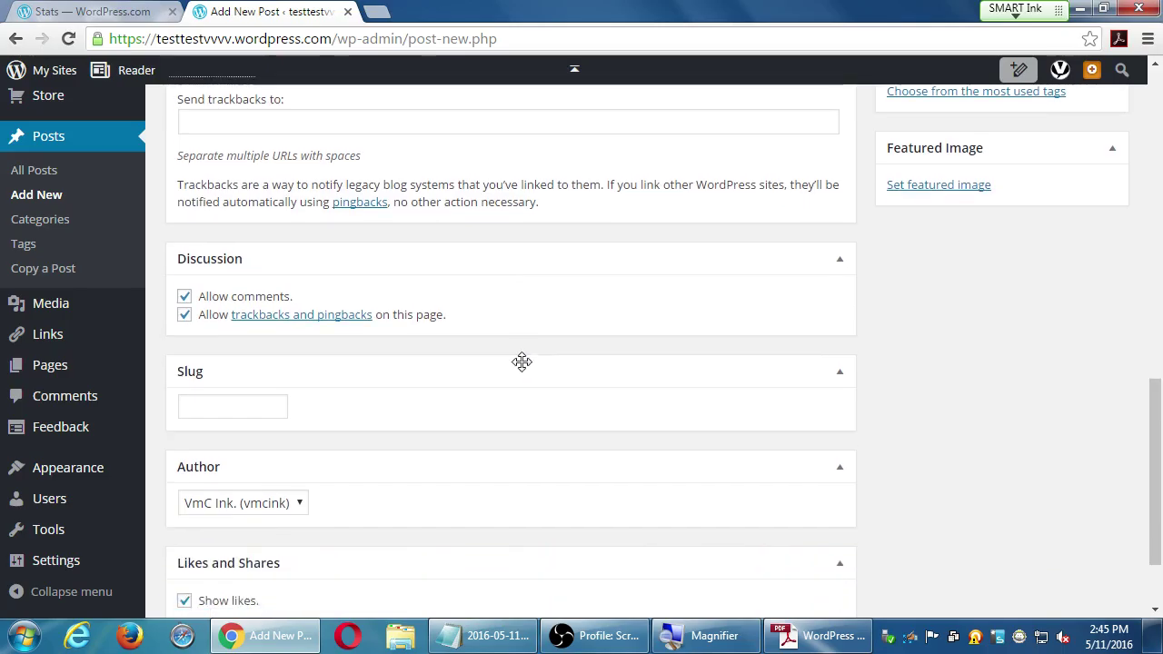
scroll(269, 331, down, 1)
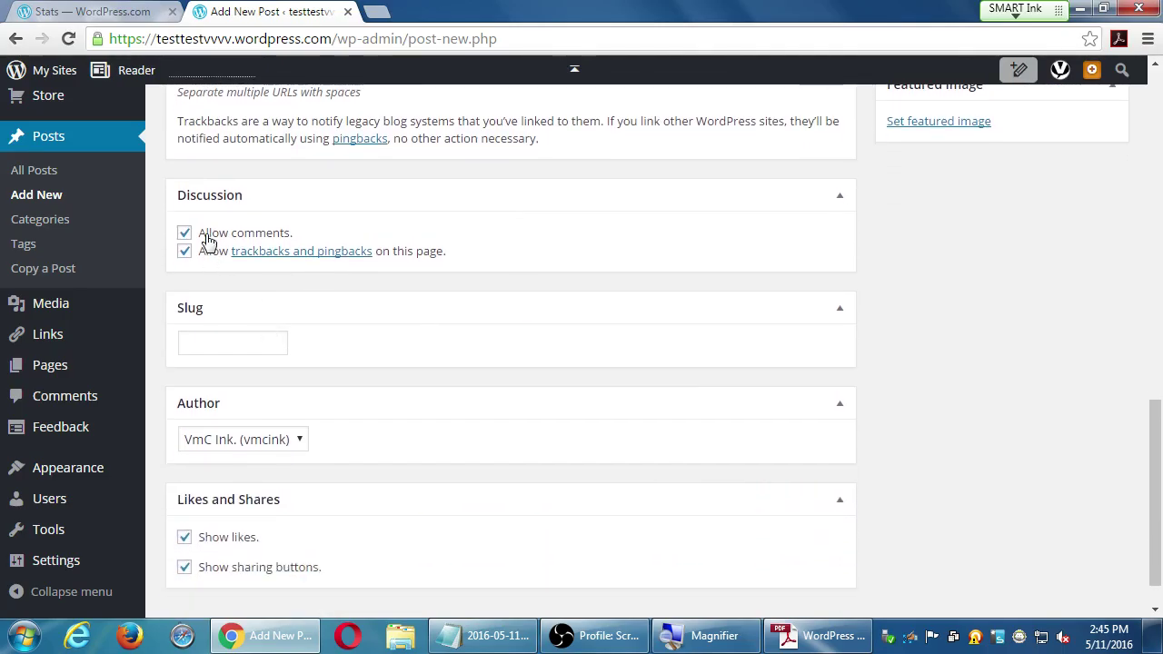
Magnify the Discussion box, turn Allow comments off for the post and turn it back on.
key(super+plus)
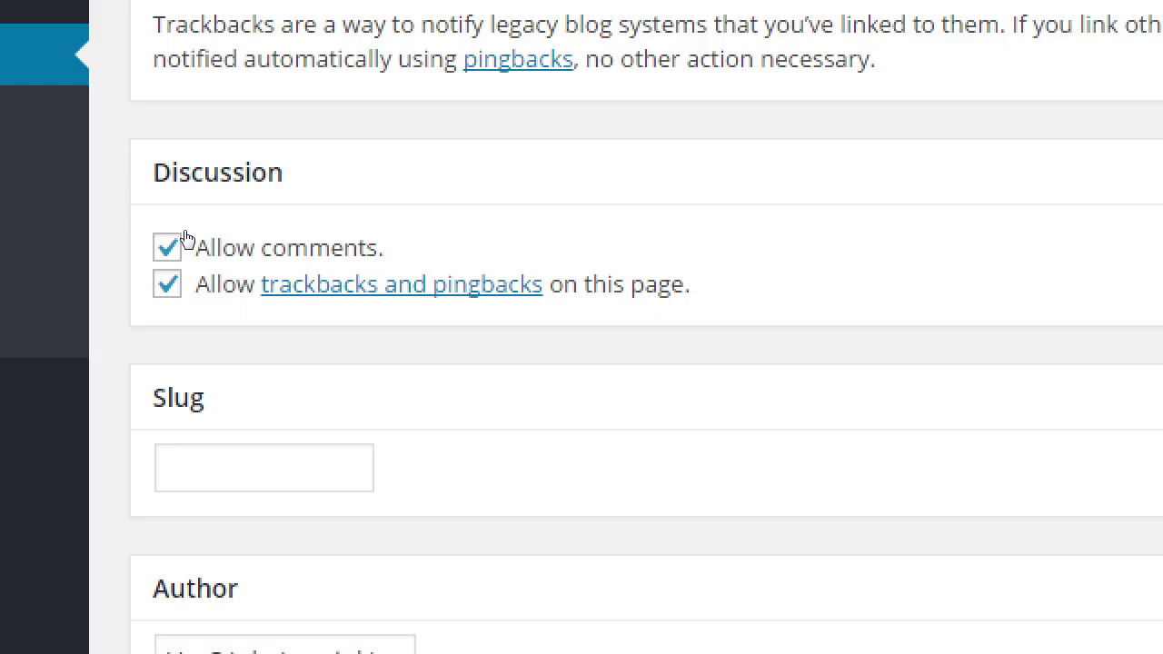
click(186, 239)
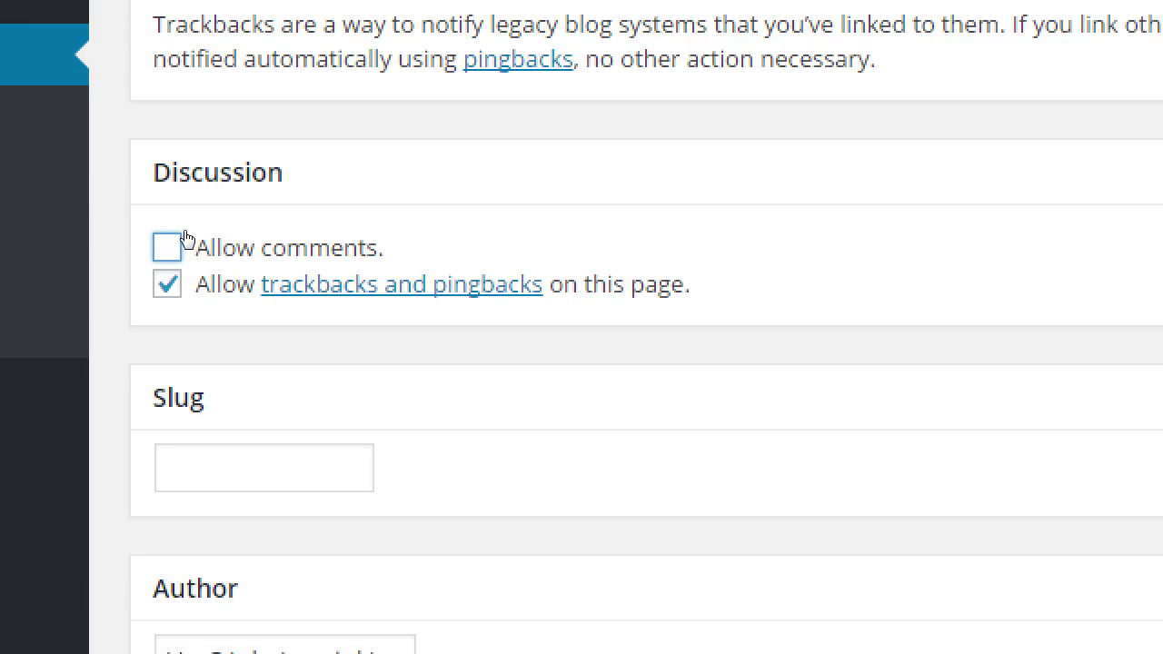
click(187, 238)
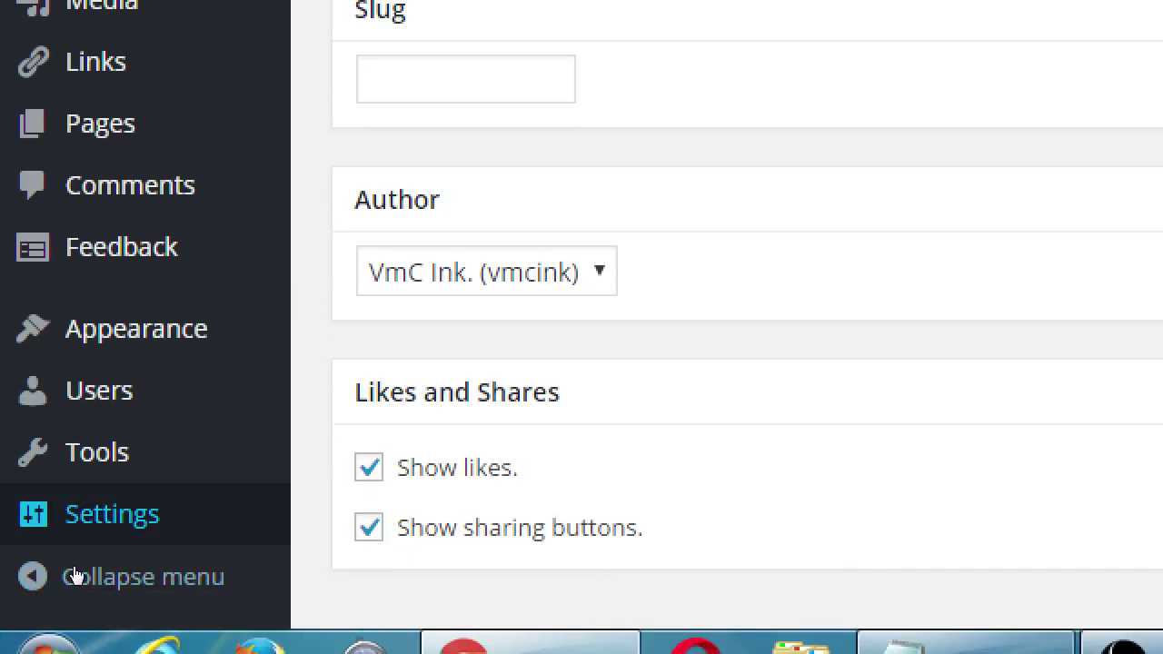
mouse_move(91, 527)
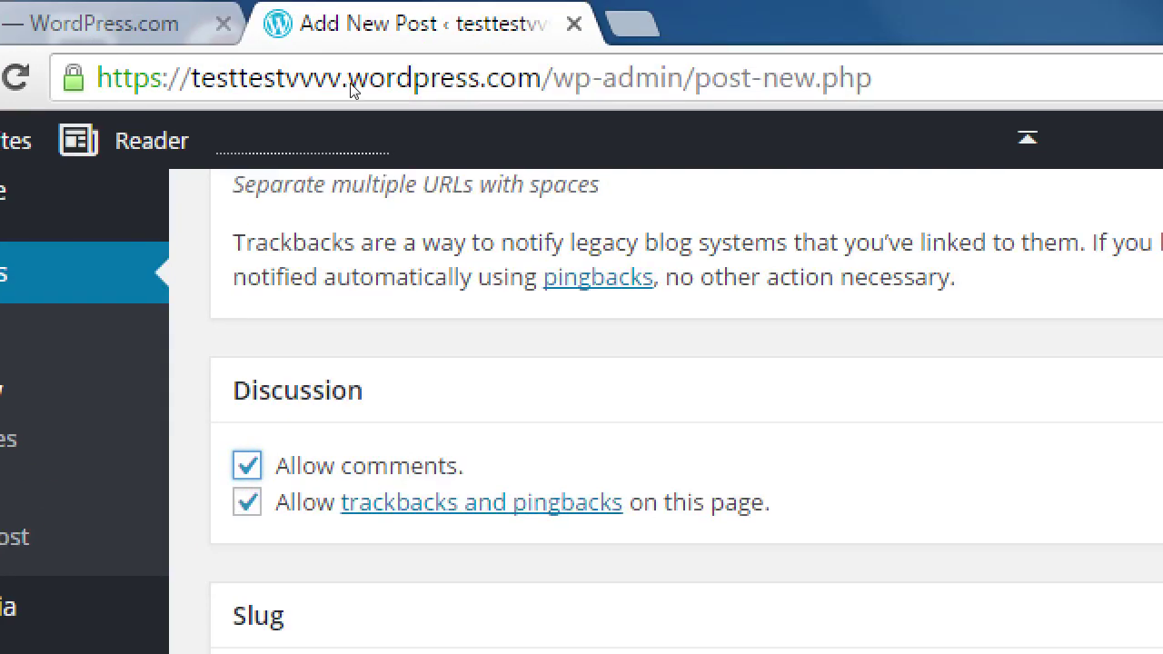
scroll(353, 84, up, 2)
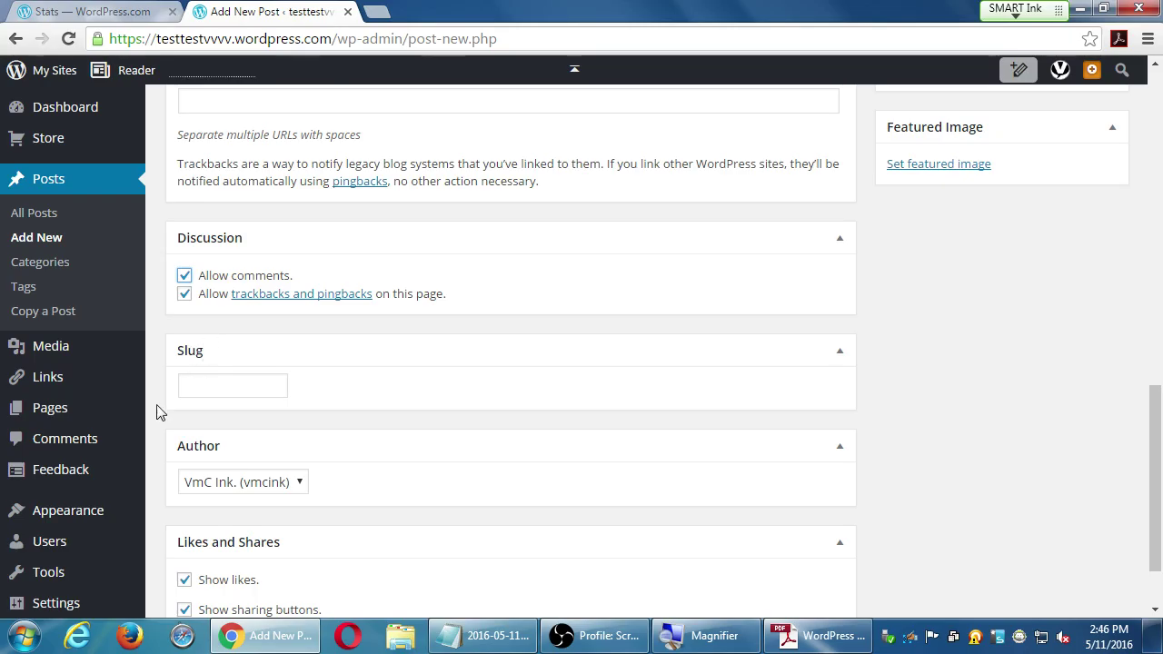
Check the author choices in the Author box and the Users submenu, keep the current author and return towards the editor.
scroll(214, 454, down, 2)
click(279, 396)
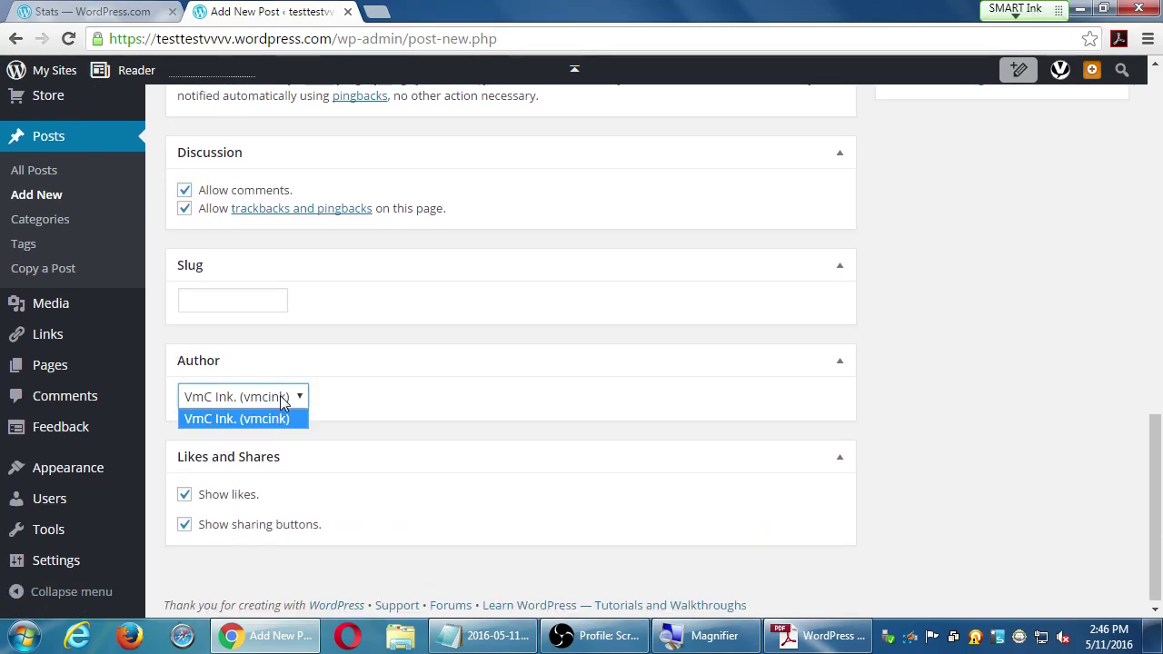
mouse_move(87, 512)
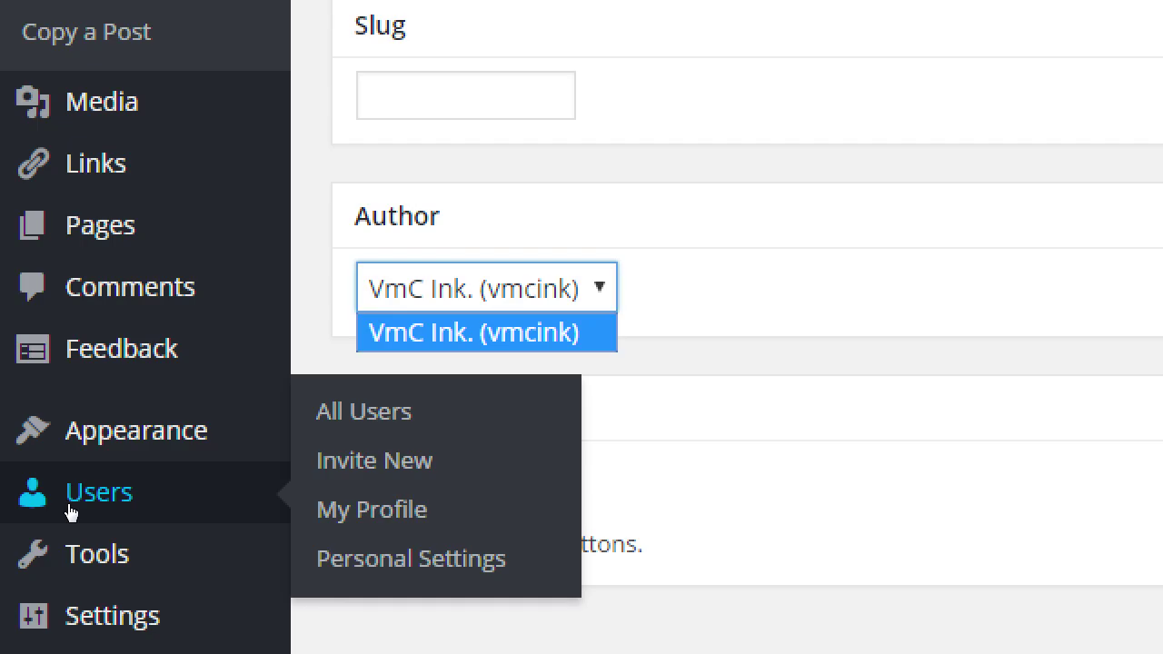
click(309, 410)
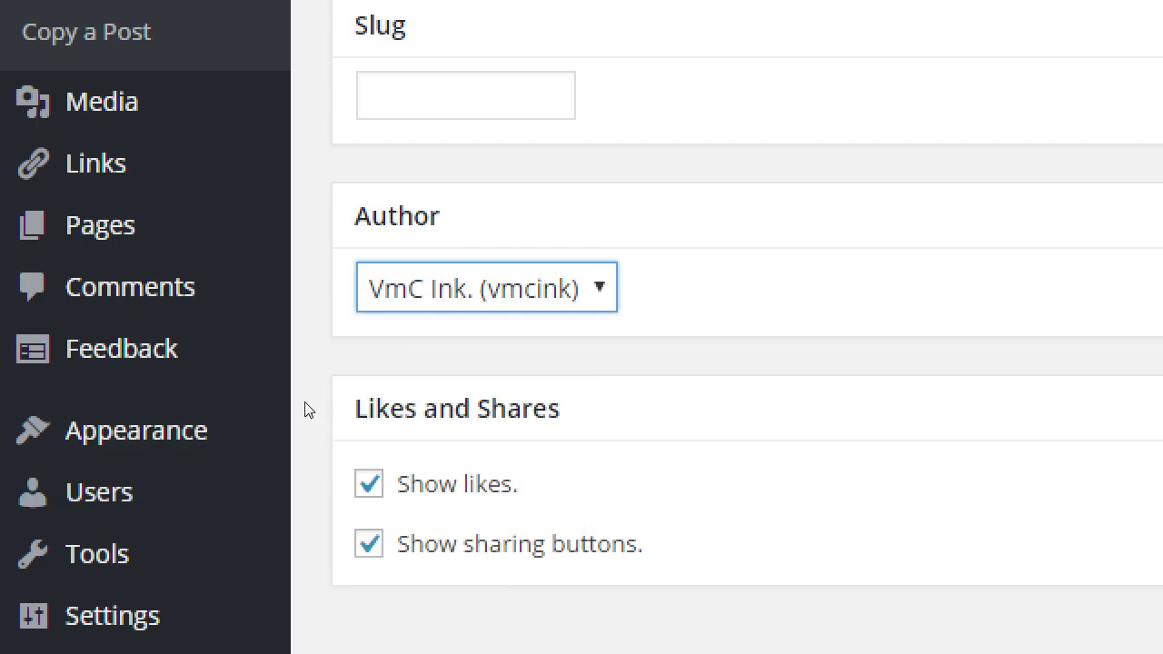
key(alt+Down)
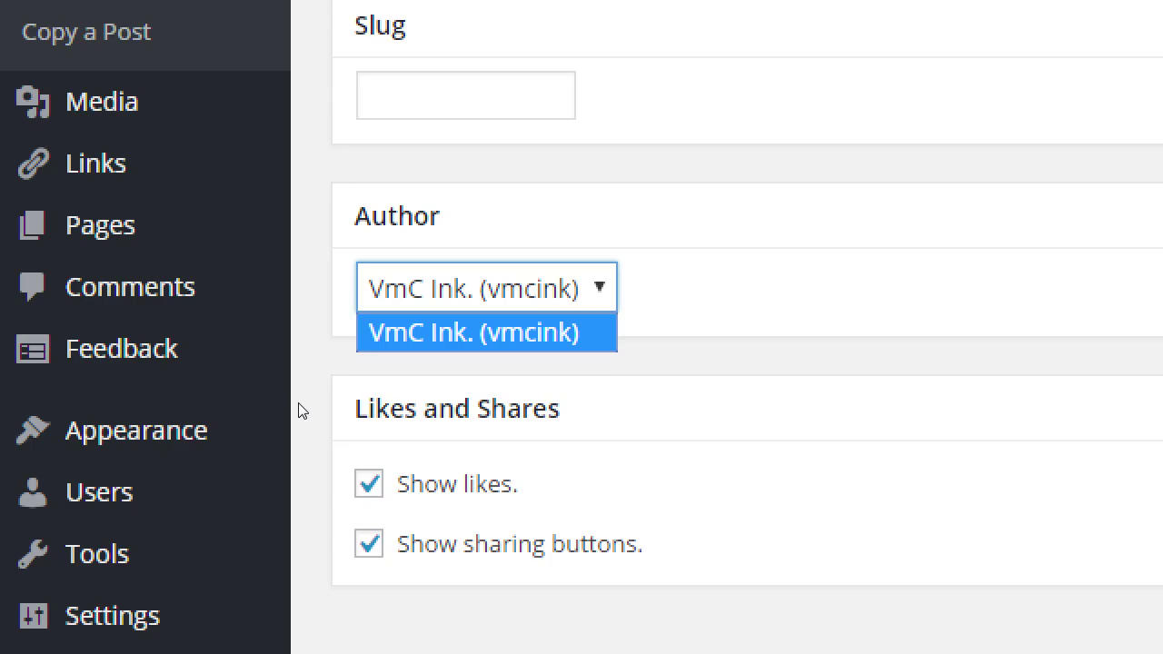
click(337, 434)
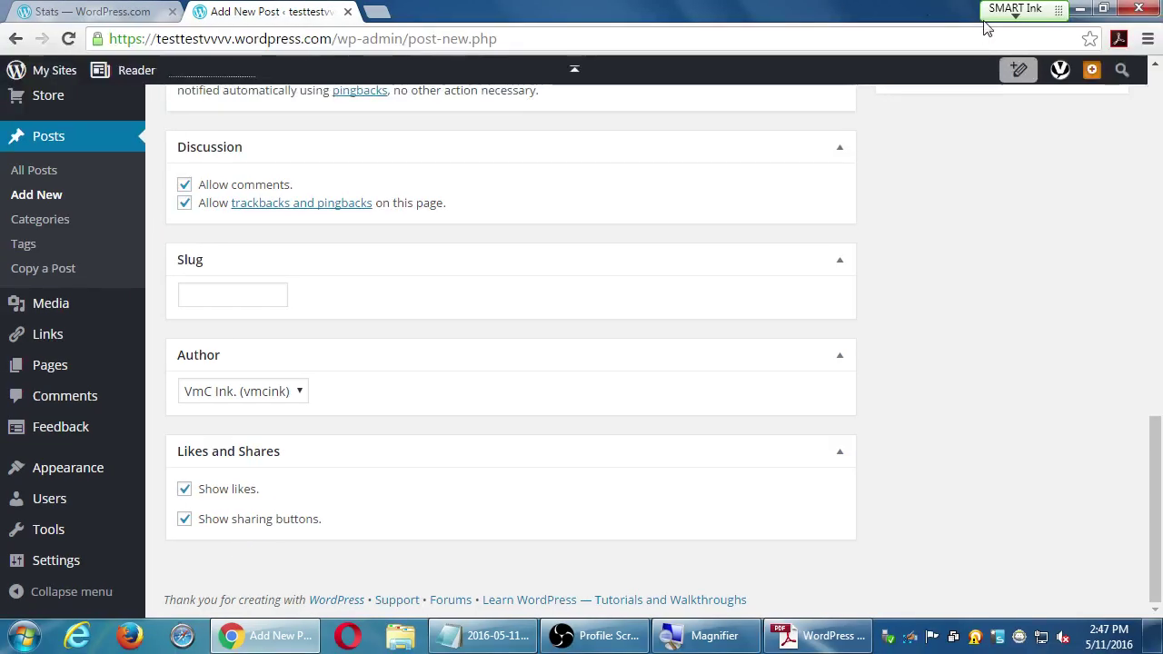
scroll(799, 458, up, 3)
scroll(805, 458, up, 8)
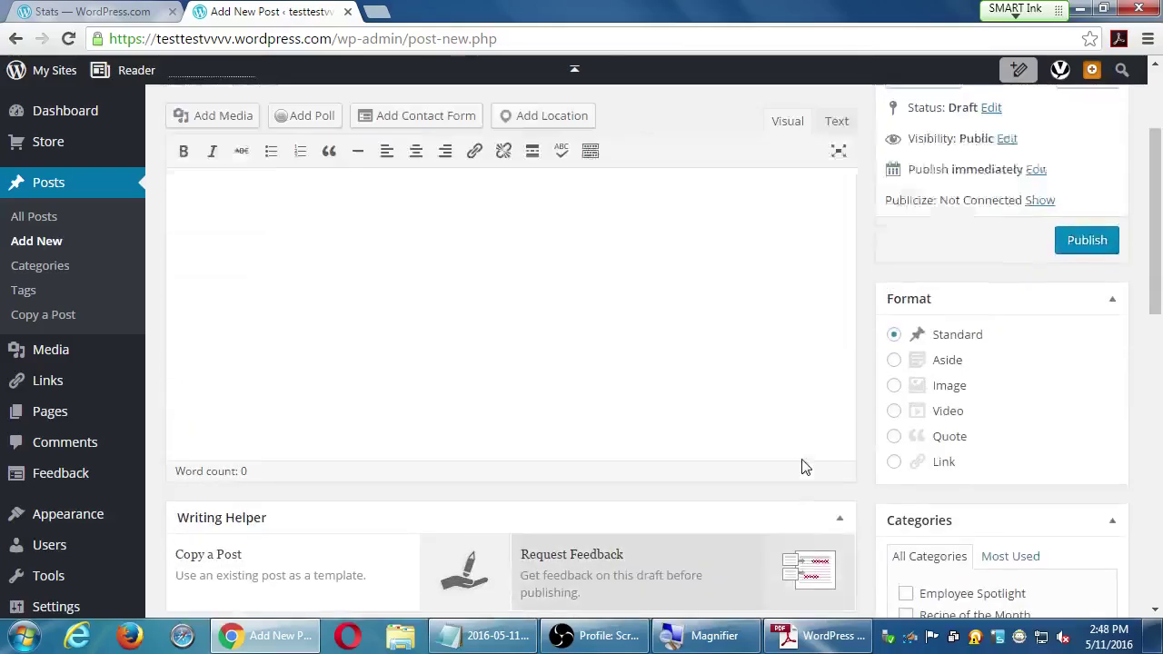
Review the Frequency, Length and Title advice in the Writing section of the WordPress Checklist PDF in Adobe Reader, ending back on the post.
click(818, 635)
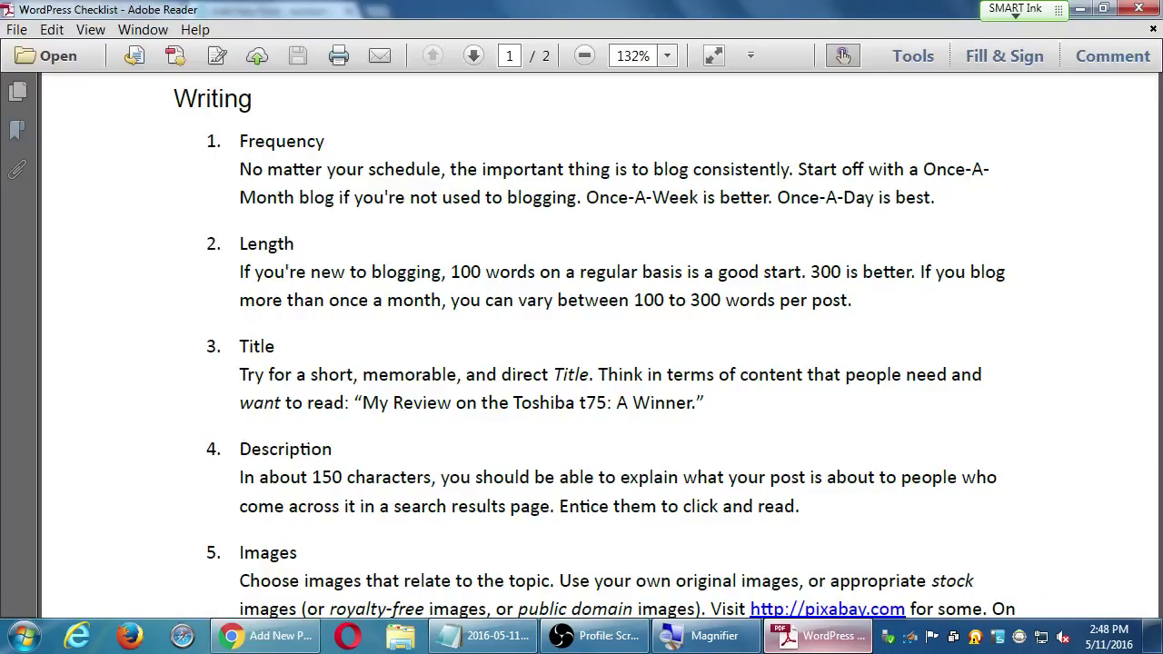
scroll(753, 378, up, 1)
scroll(753, 378, up, 3)
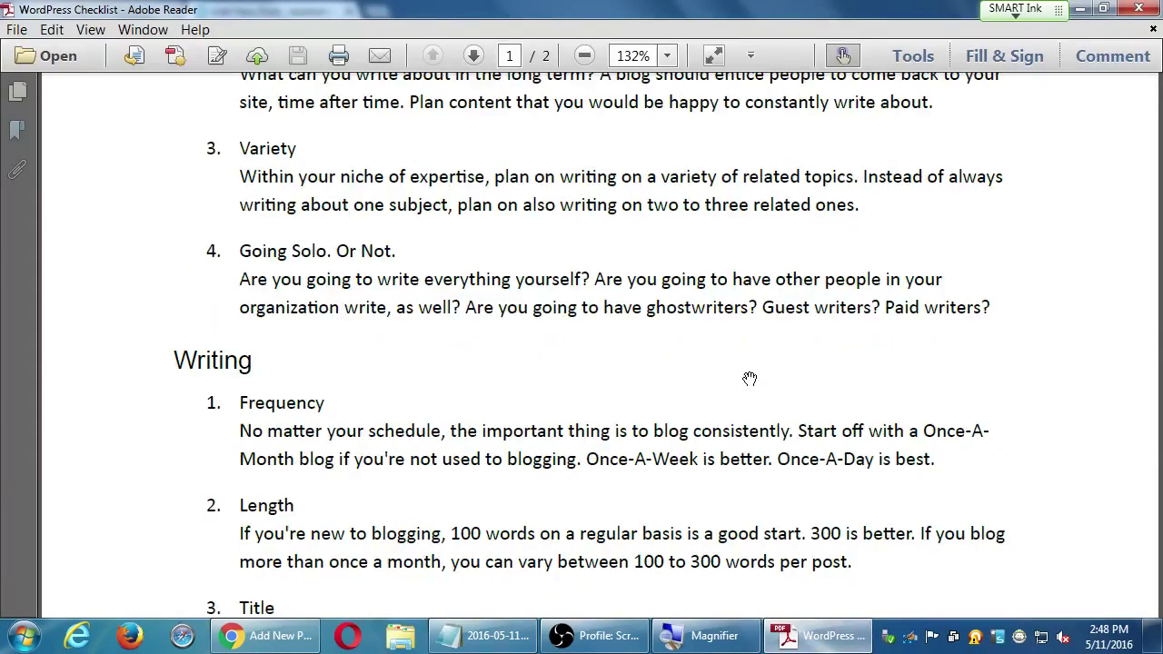
scroll(751, 378, up, 1)
scroll(749, 378, down, 4)
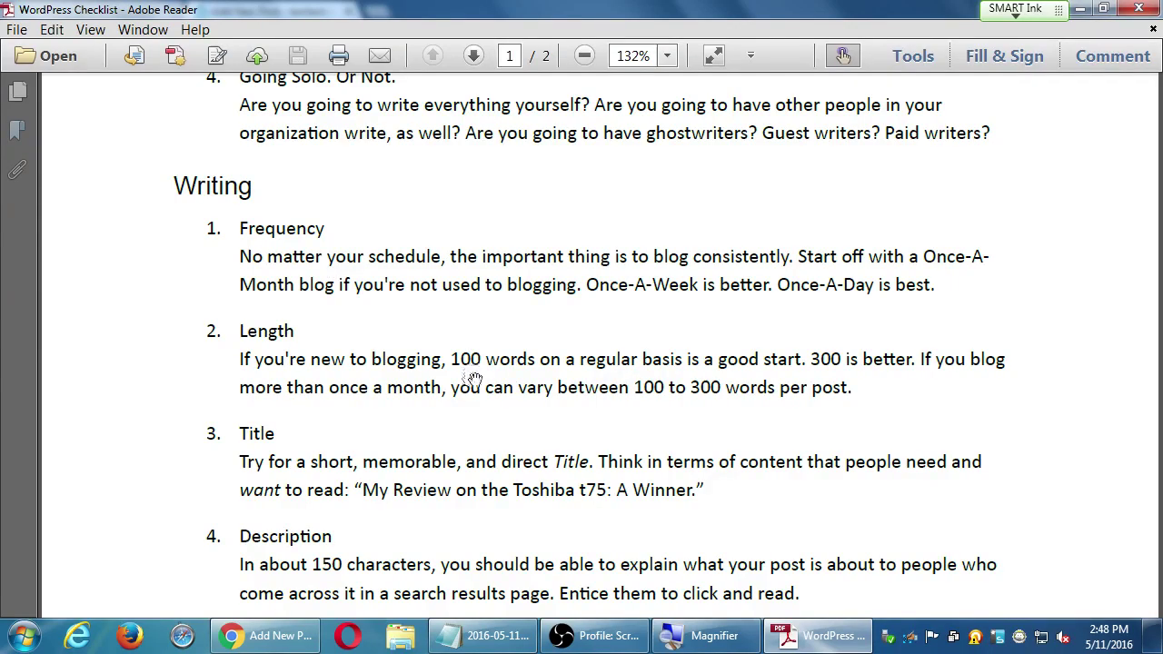
scroll(473, 377, down, 1)
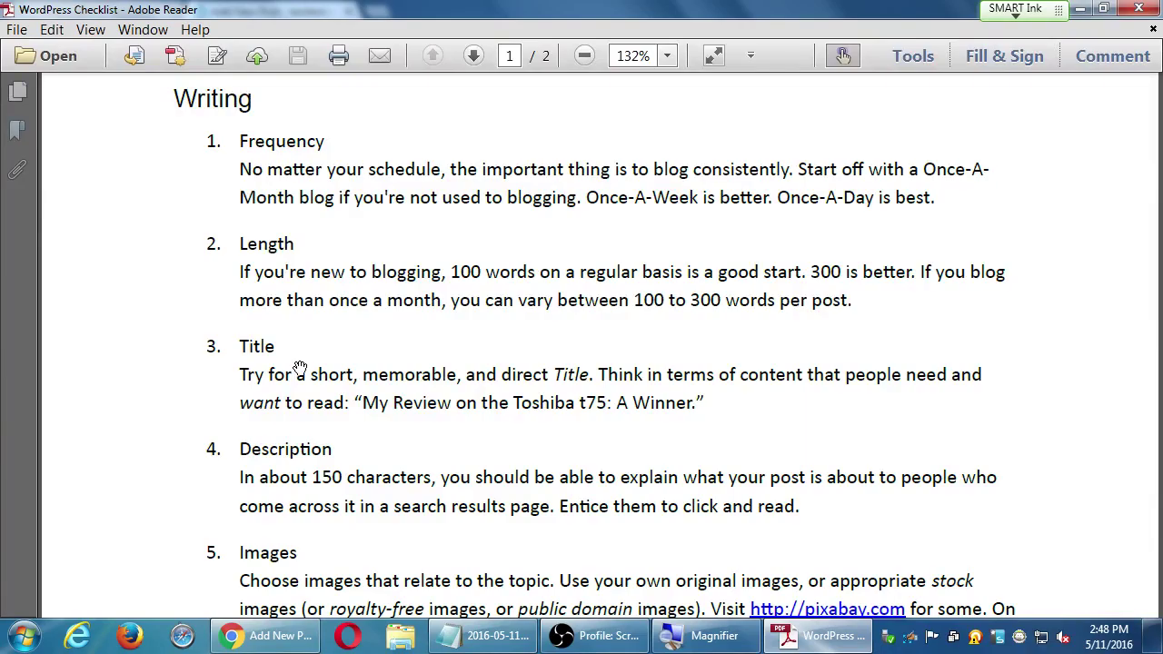
click(1079, 8)
Enter a post title made of the author's first name in the possessive followed by "Recipe - Pecan Pie".
click(260, 160)
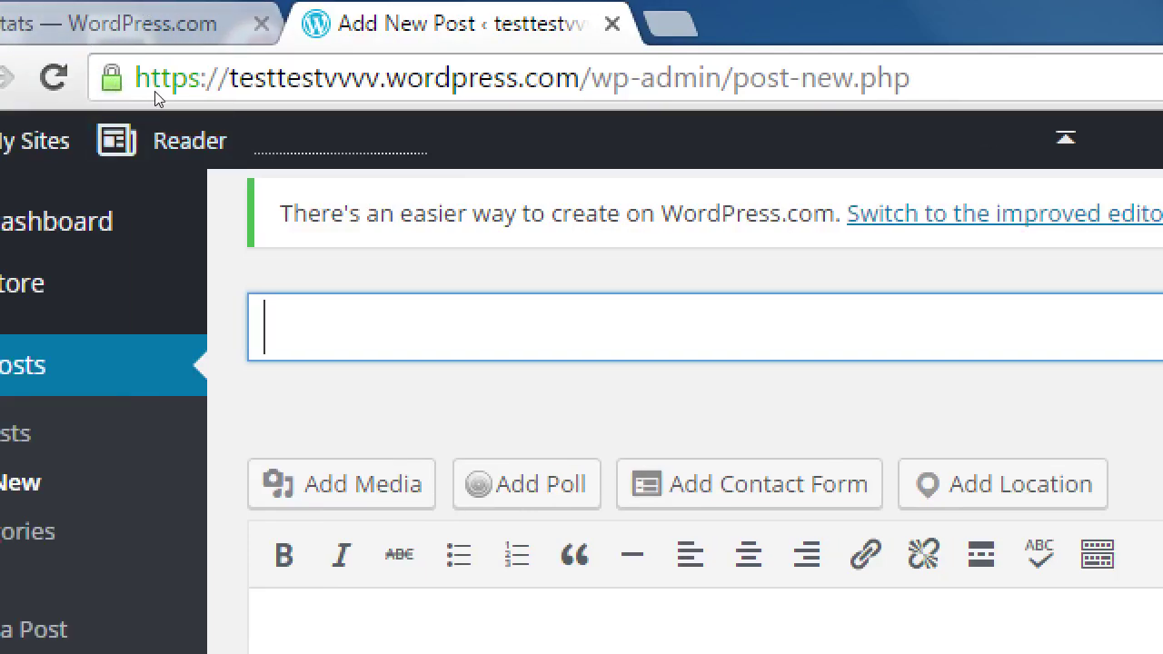
text(Victor's)
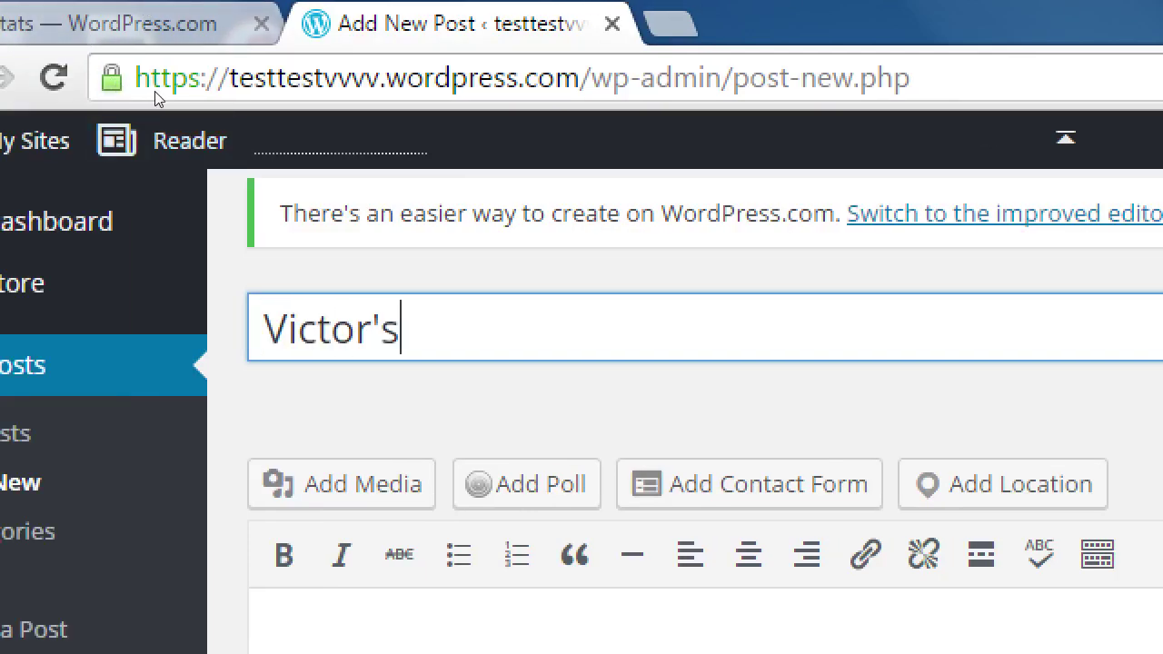
text( Recipe - )
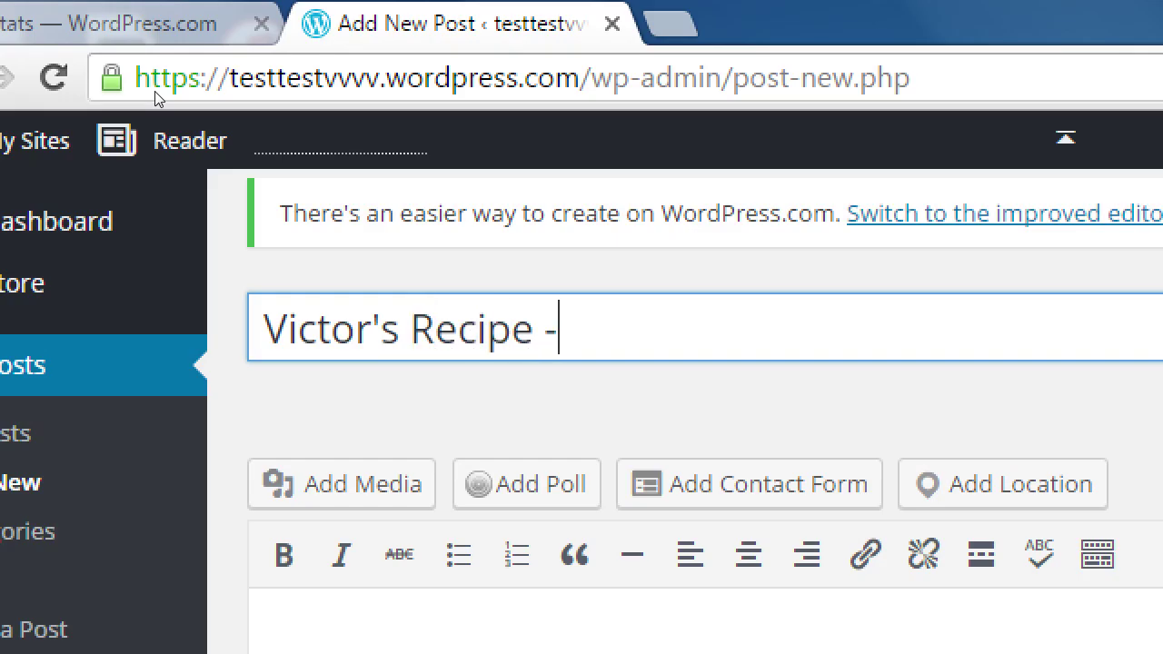
text(Pecan Pie)
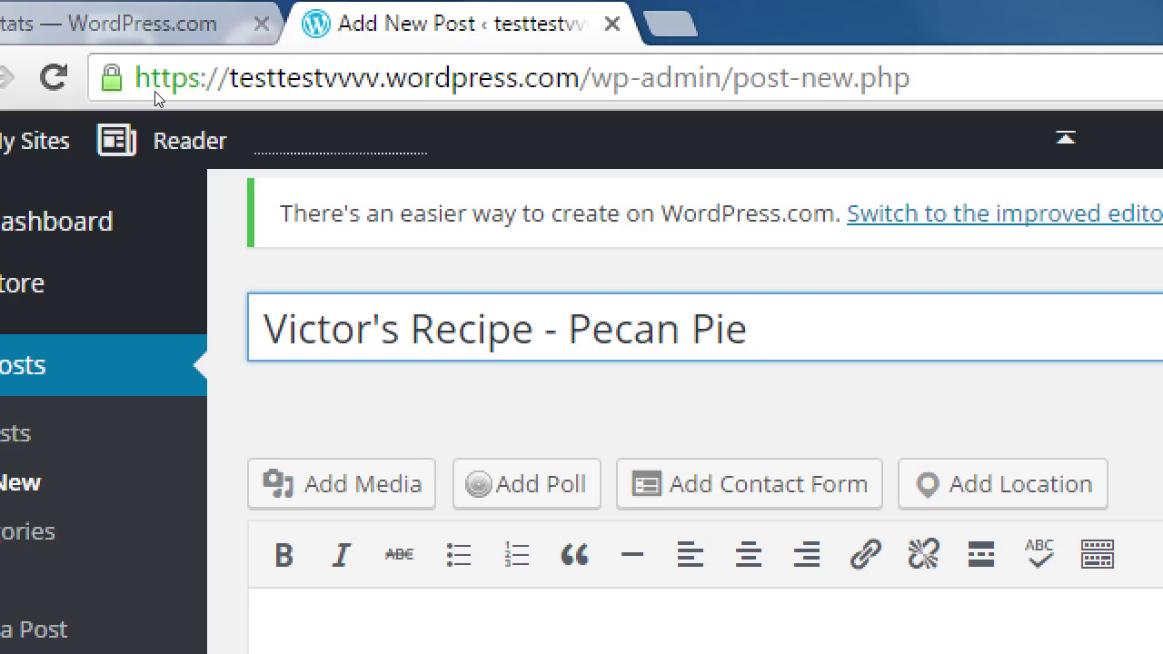
Replace the whole post title with "Recipe of the Month - Pecan Pie".
key(ctrl+a)
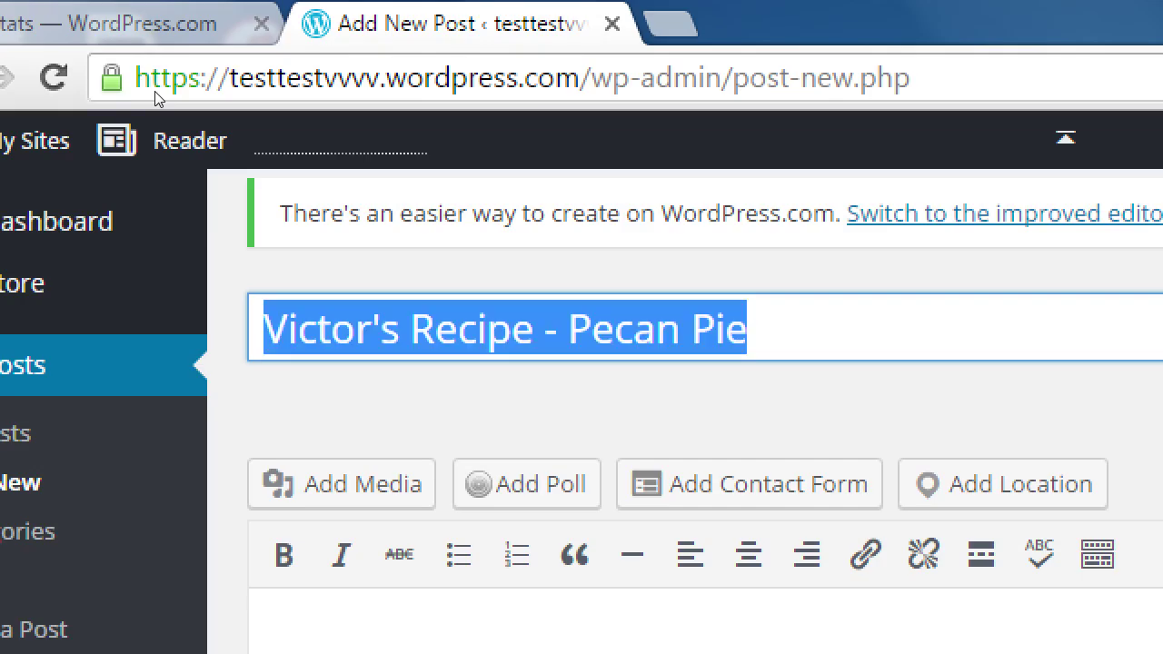
text(Recip)
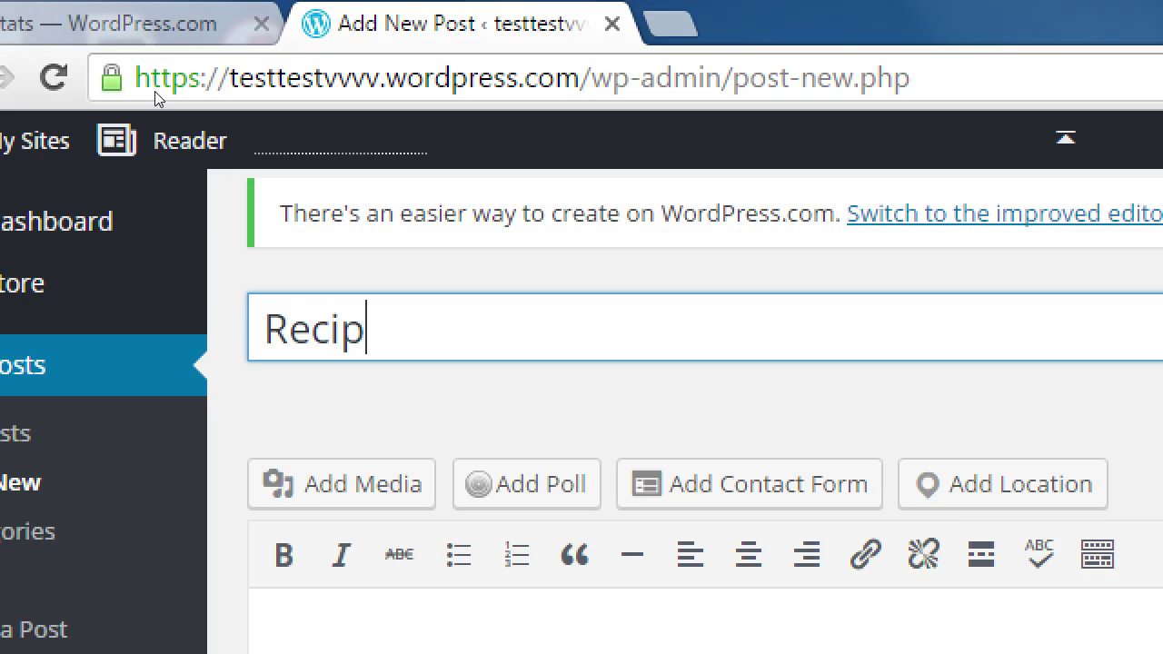
text(e of the Mont)
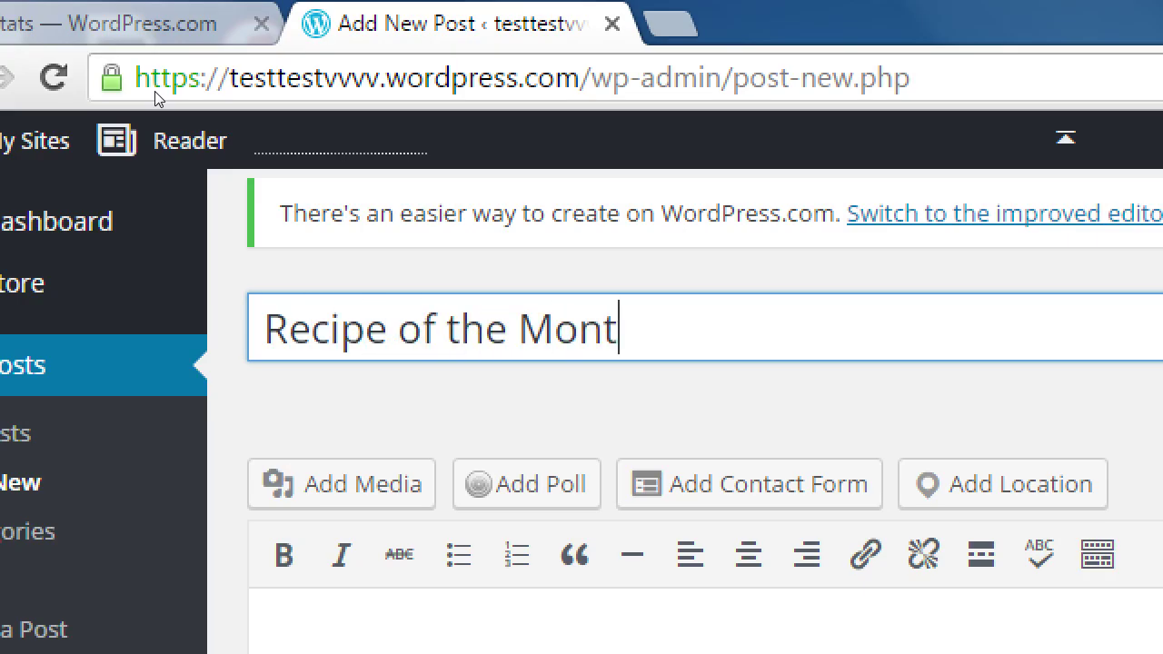
text(h - Pe)
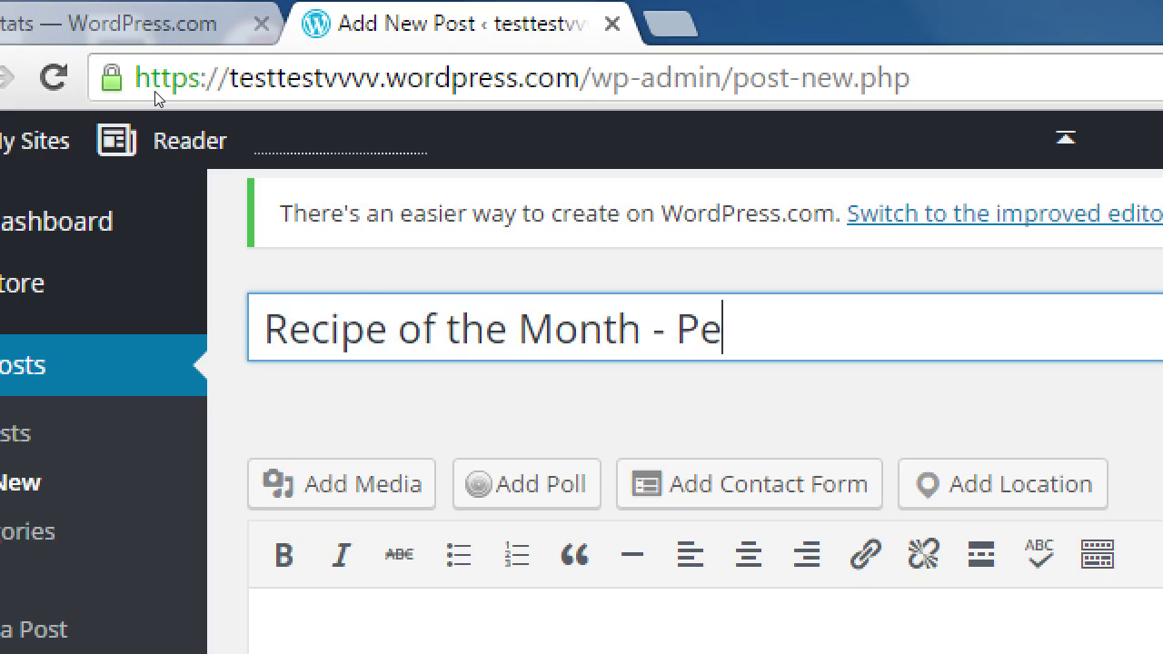
text(can Pie)
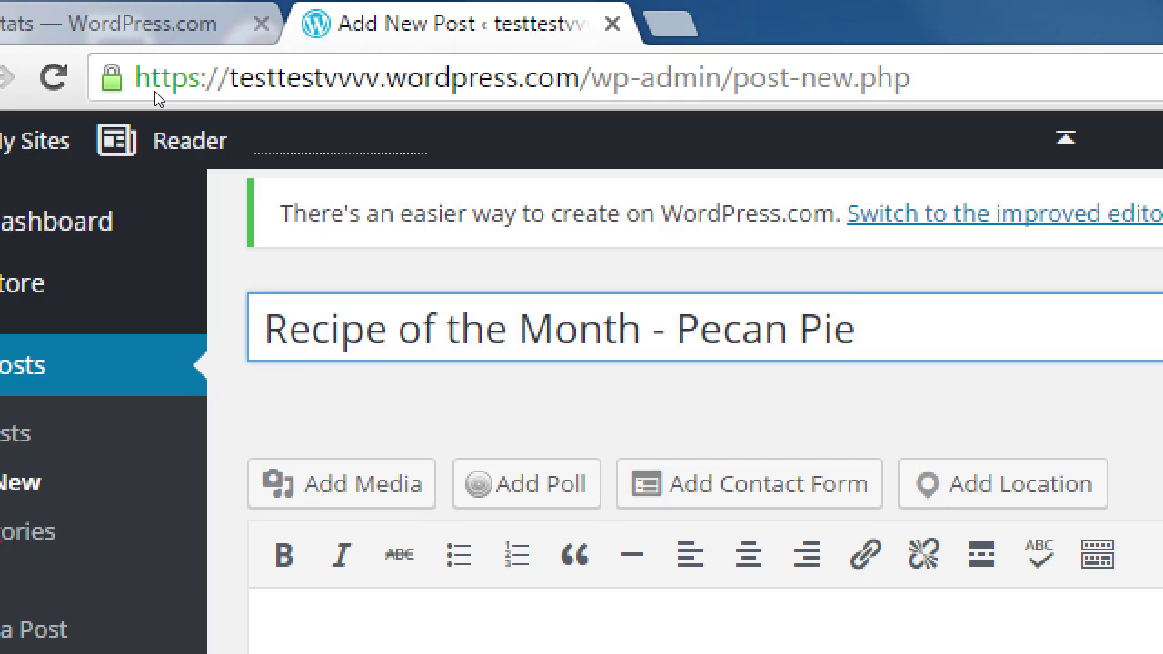
Move "Pecan Pie" to the front of the title and reword it as "Pecan Pie our Recipe of the Month", without the trailing dash.
key(shift+Left)
key(shift+Left)
key(shift+Left)
key(shift+Left)
key(shift+Left)
key(shift+Left)
key(shift+Left)
key(shift+Left)
key(shift+Left)
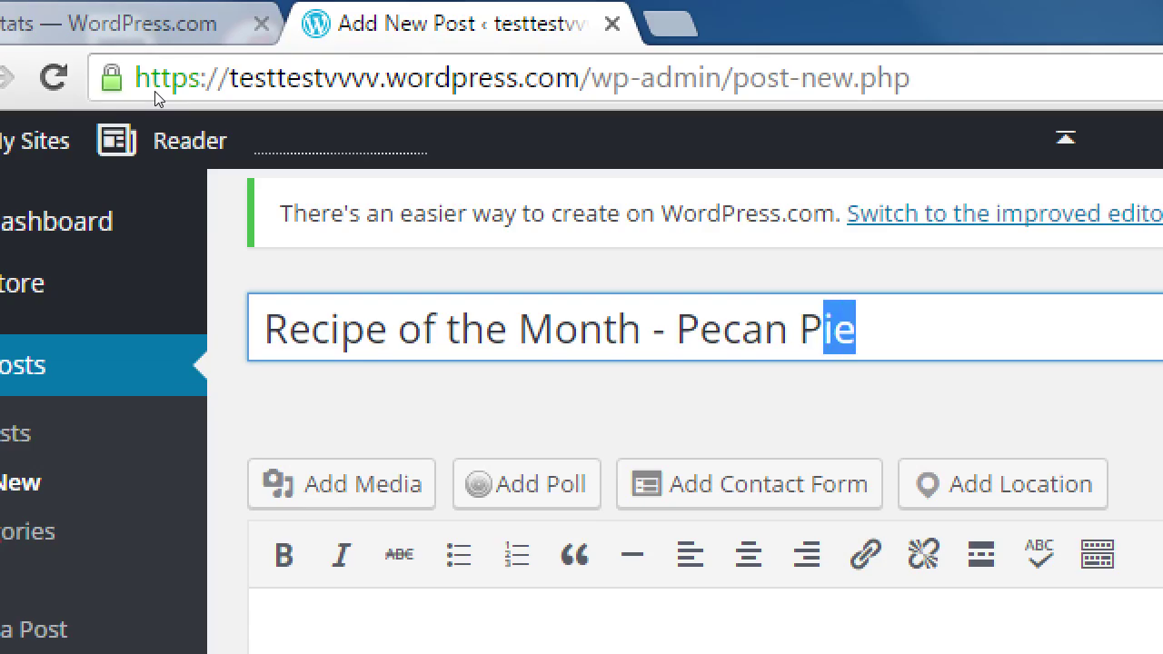
key(ctrl+x)
key(Home)
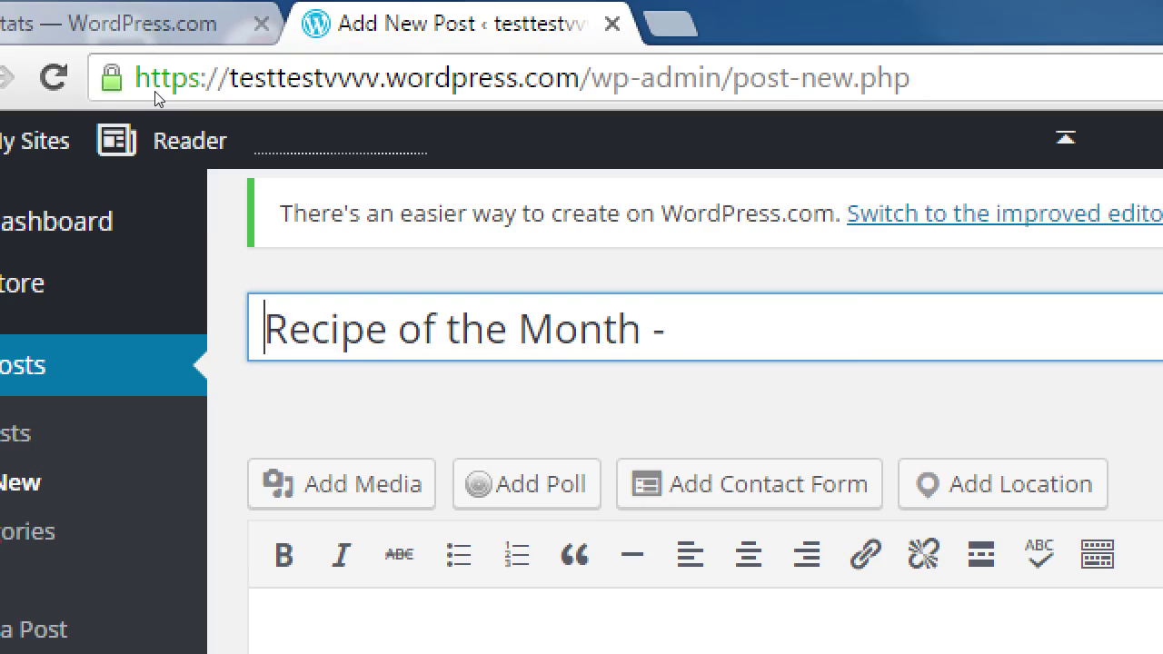
key(ctrl+v)
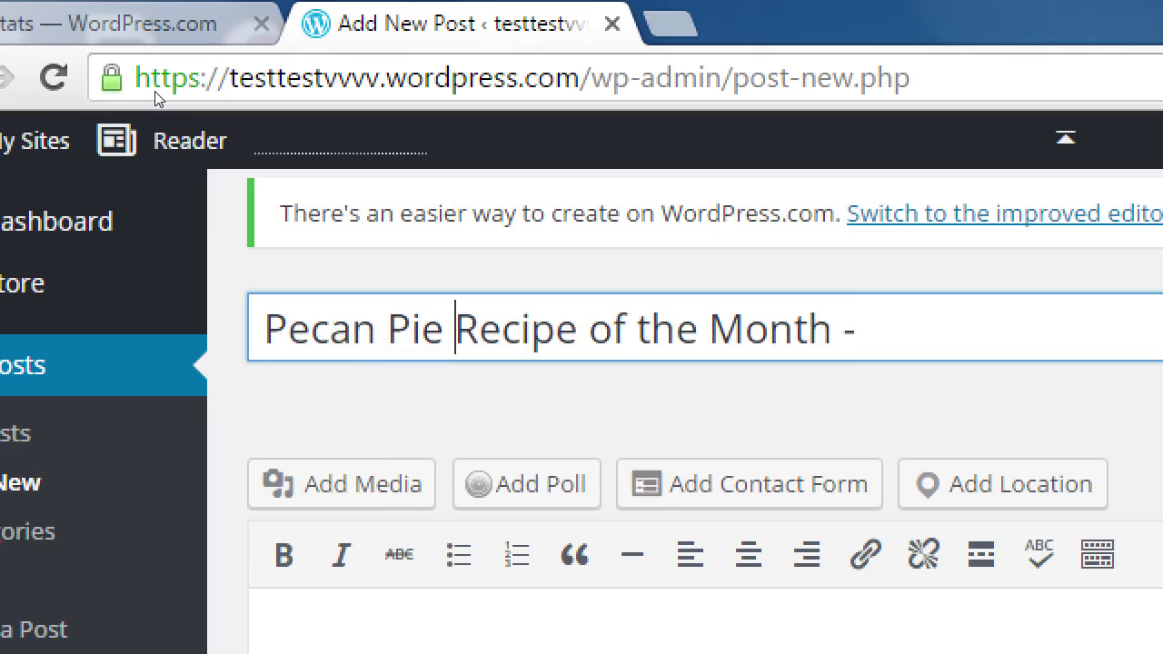
text(our)
key(End)
key(BackSpace)
key(BackSpace)
key(BackSpace)
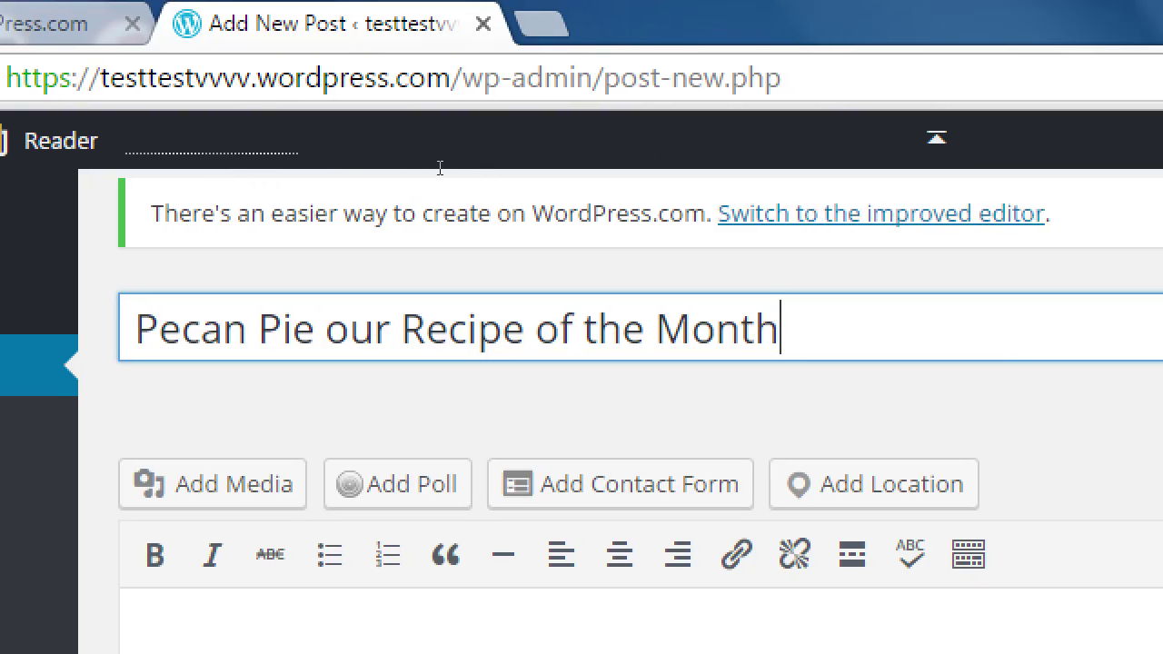
Remove "our" and "of the Month" from the title so that it reads "Pecan Pie Recipe".
double_click(359, 304)
key(BackSpace)
key(Right)
key(Right)
key(Right)
key(Right)
key(Right)
key(Right)
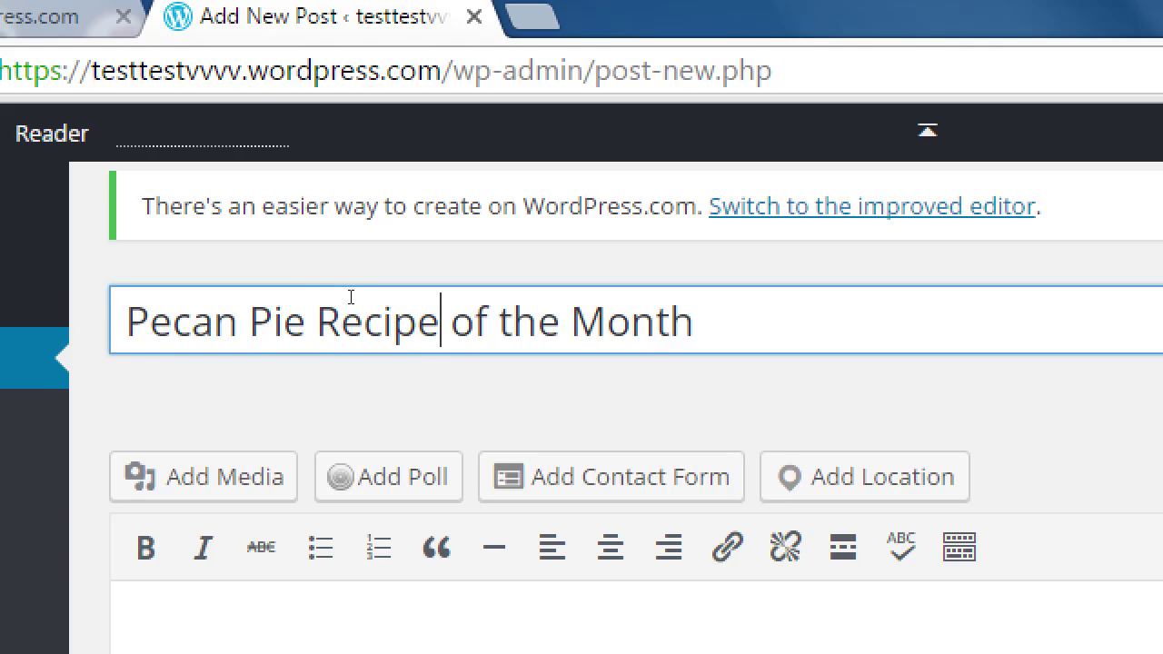
key(shift+End)
key(Delete)
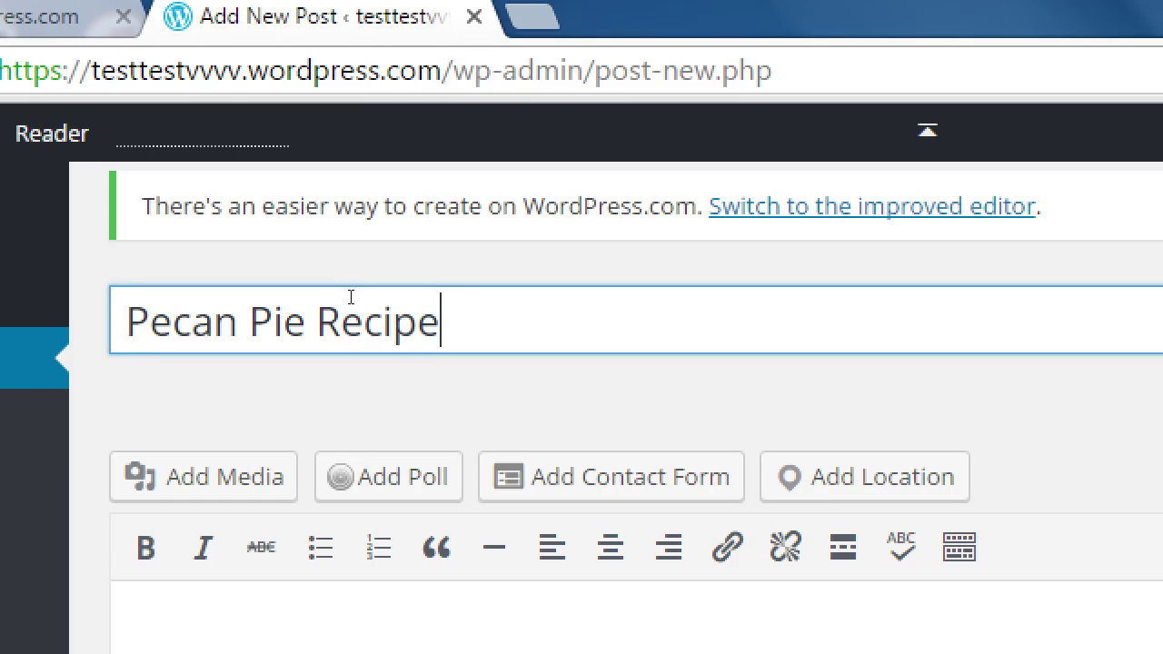
Replace the whole post title with the question "What is the best Pecan Pie Recipe?".
key(ctrl+a)
text(What is the best )
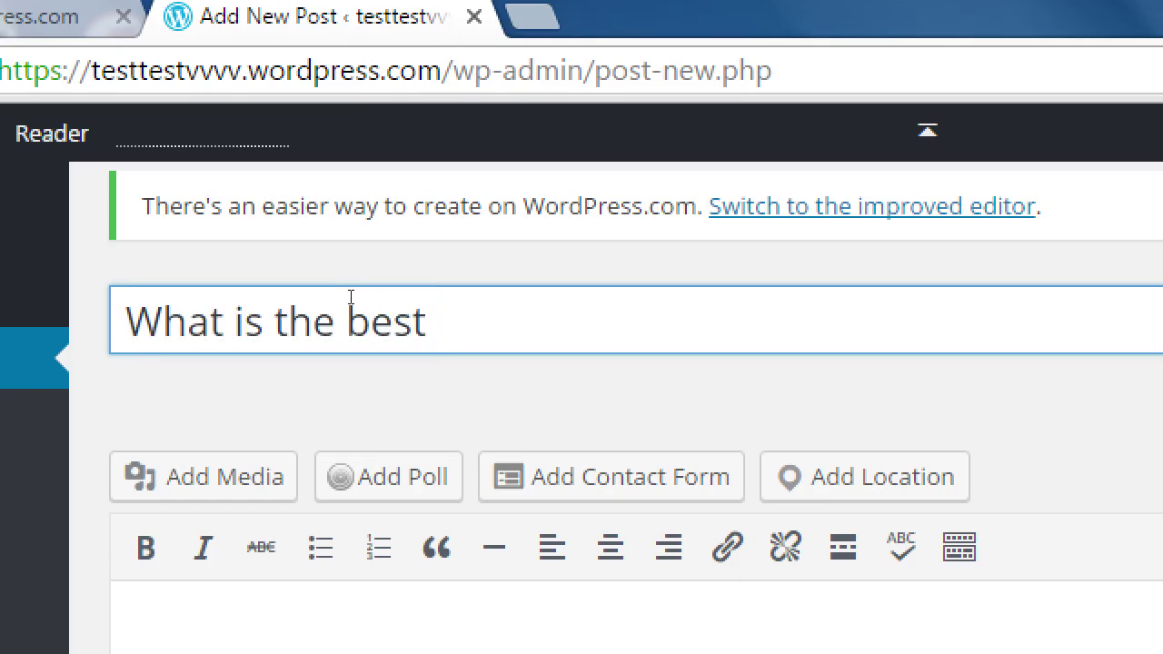
text(Pecan Pie C)
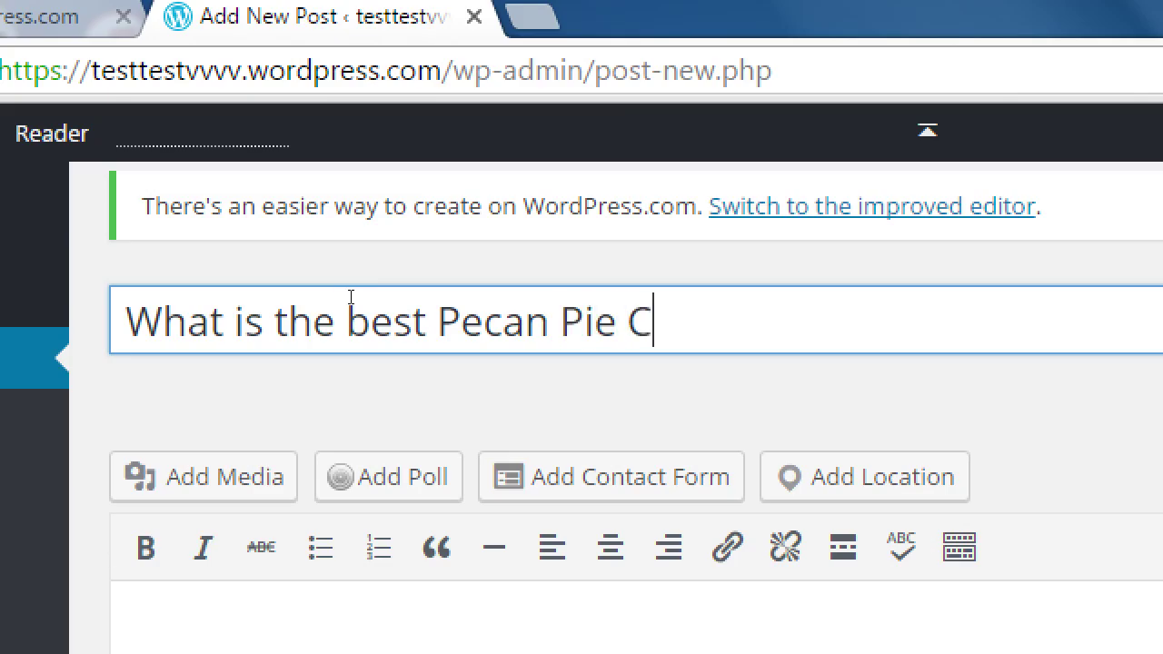
text(e)
key(BackSpace)
key(BackSpace)
text(Recipe?)
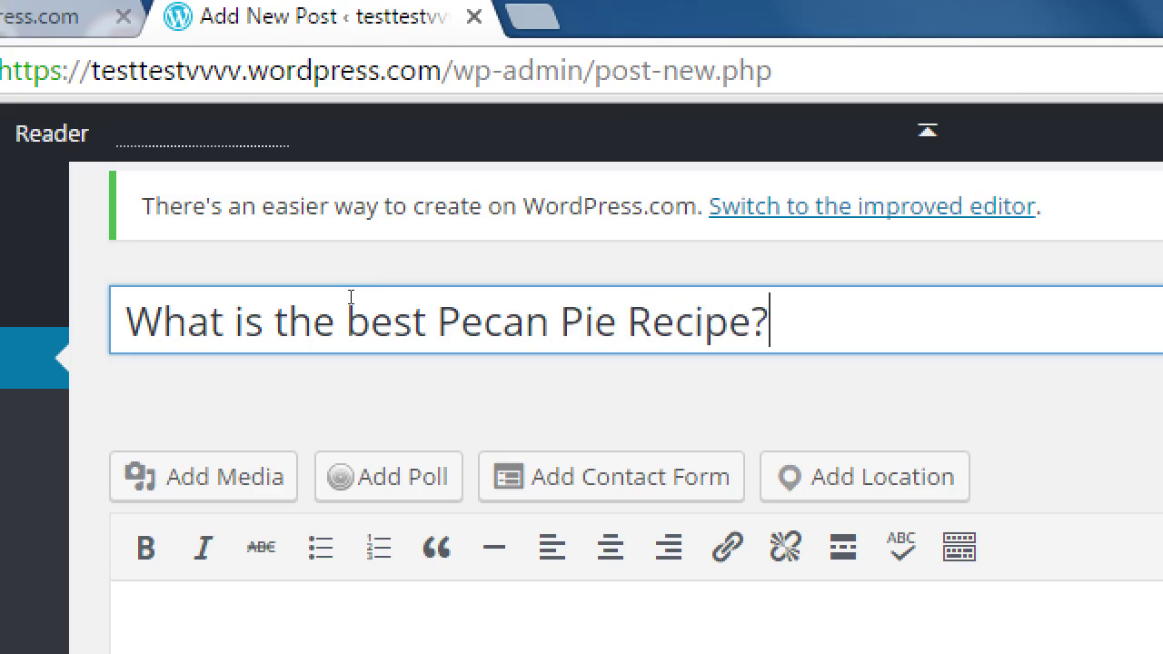
Capitalise the word "Best" in the post title's question.
key(Left)
key(Left)
key(Left)
key(Left)
key(Left)
key(Left)
key(Left)
key(Left)
key(Left)
key(Left)
key(Left)
key(Left)
key(Left)
key(Left)
key(Left)
key(Left)
key(Left)
key(Left)
key(Left)
key(Left)
key(shift+Left)
text(B)
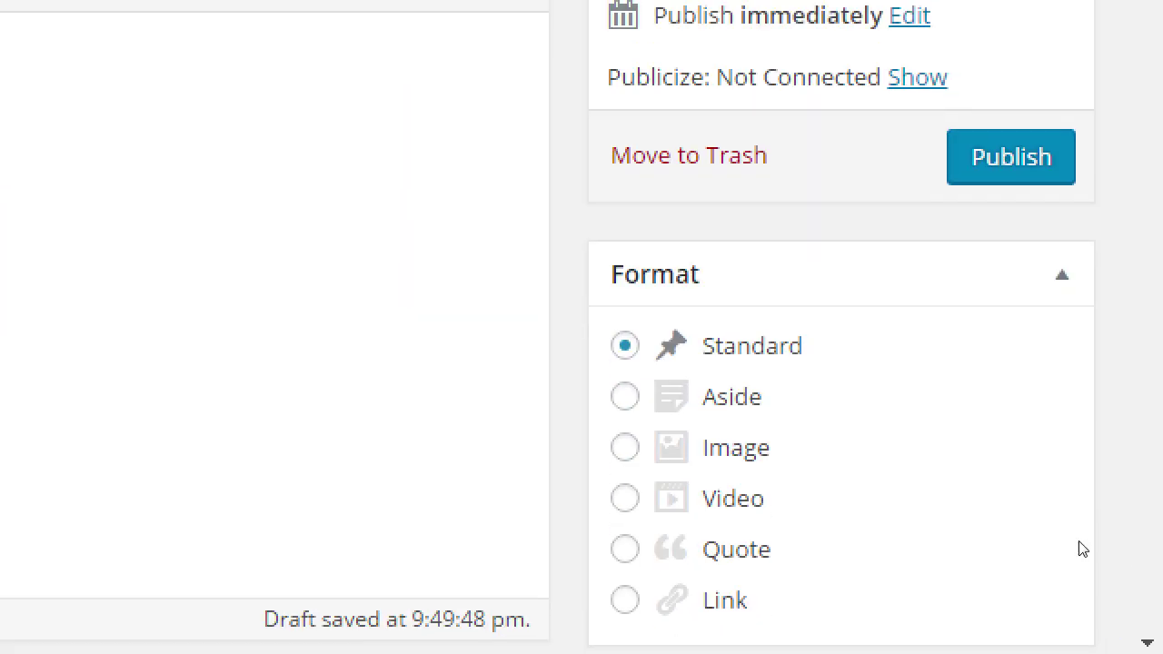
Replace the whole post title with "Pecan Pie - Recipe of the Month".
scroll(1081, 550, down, 5)
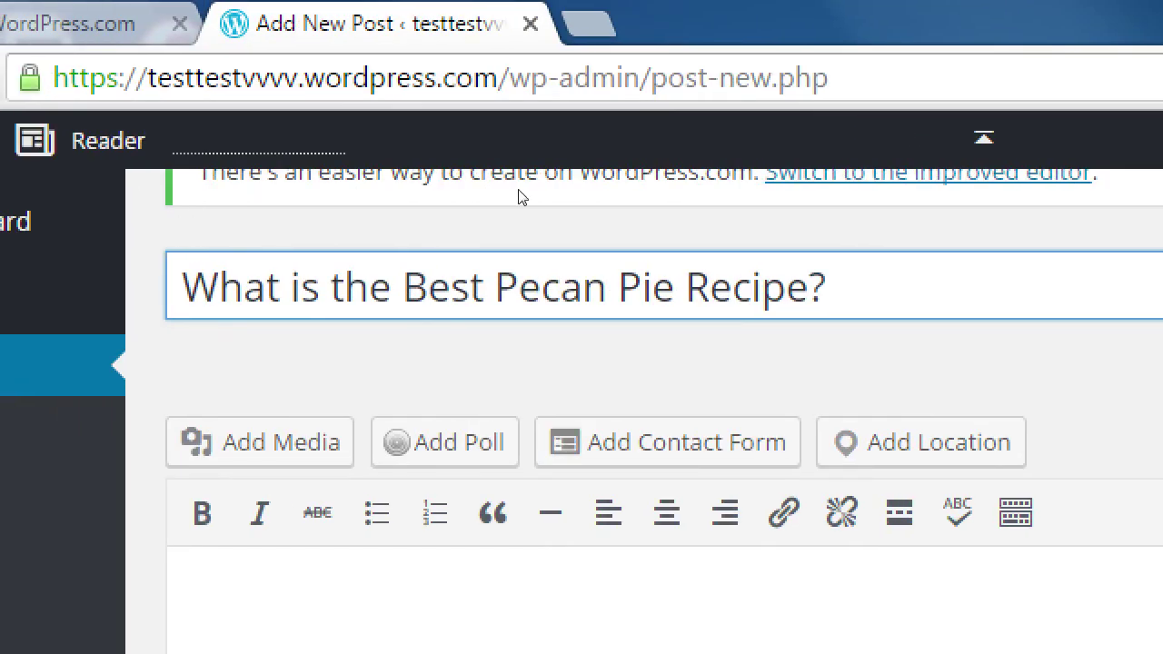
key(End)
key(ctrl+a)
text(Pecan )
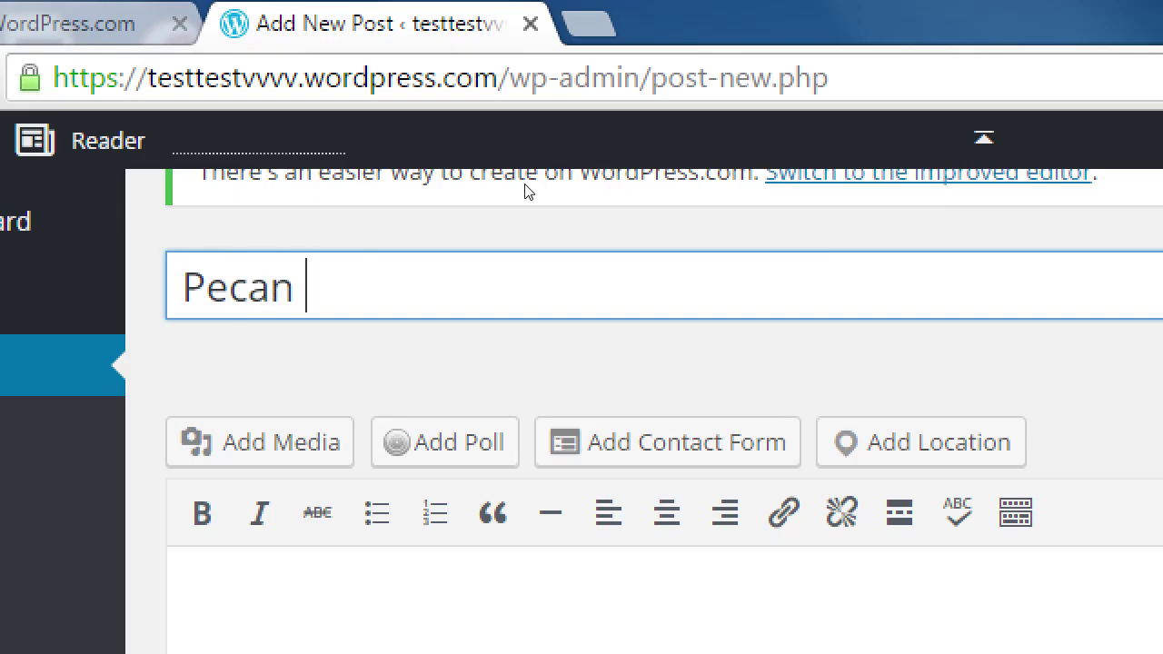
text(Pie - Recipe of the)
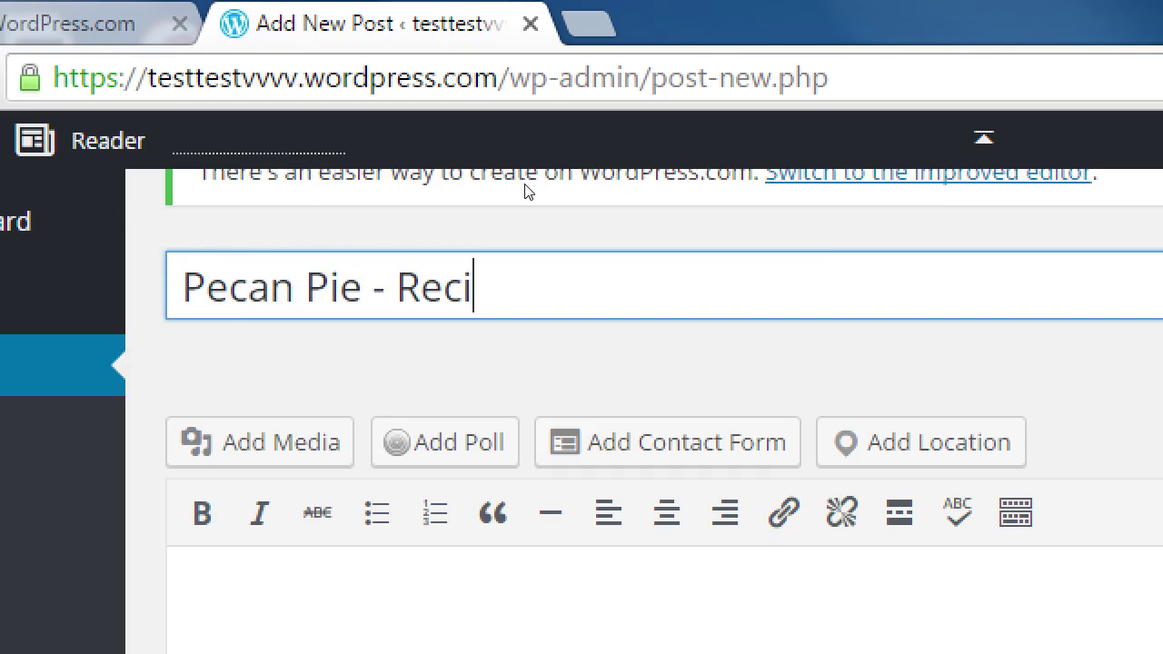
text( Month)
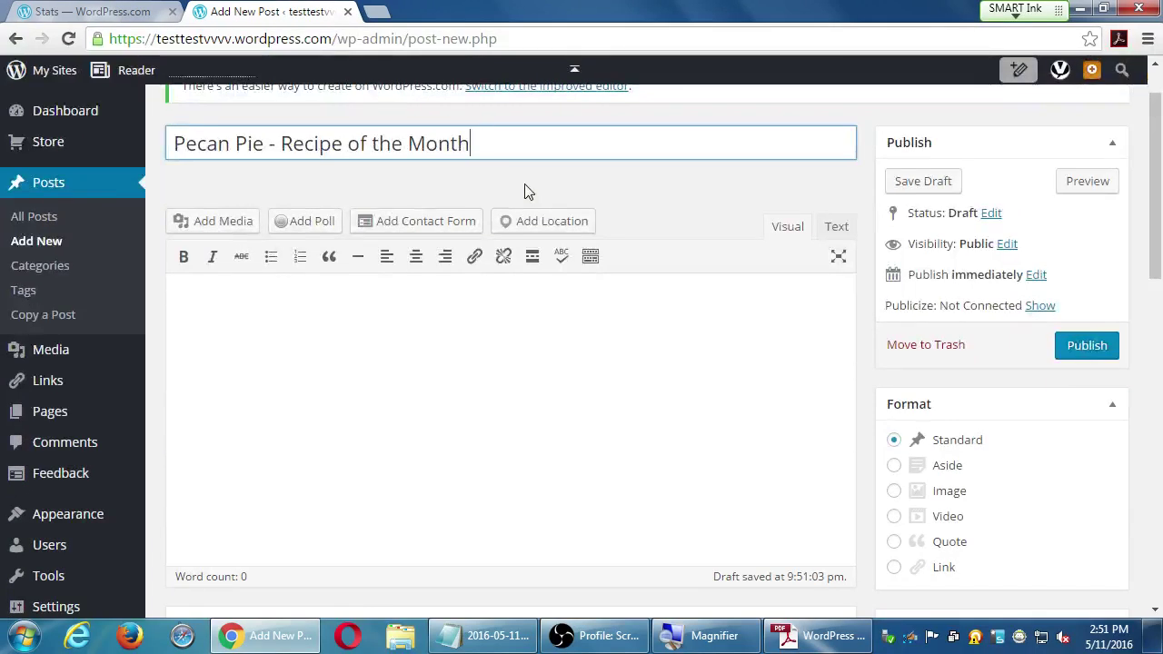
Search Google for "pecan pie recipe" in a new browser tab and look through how the results are titled.
key(ctrl+t)
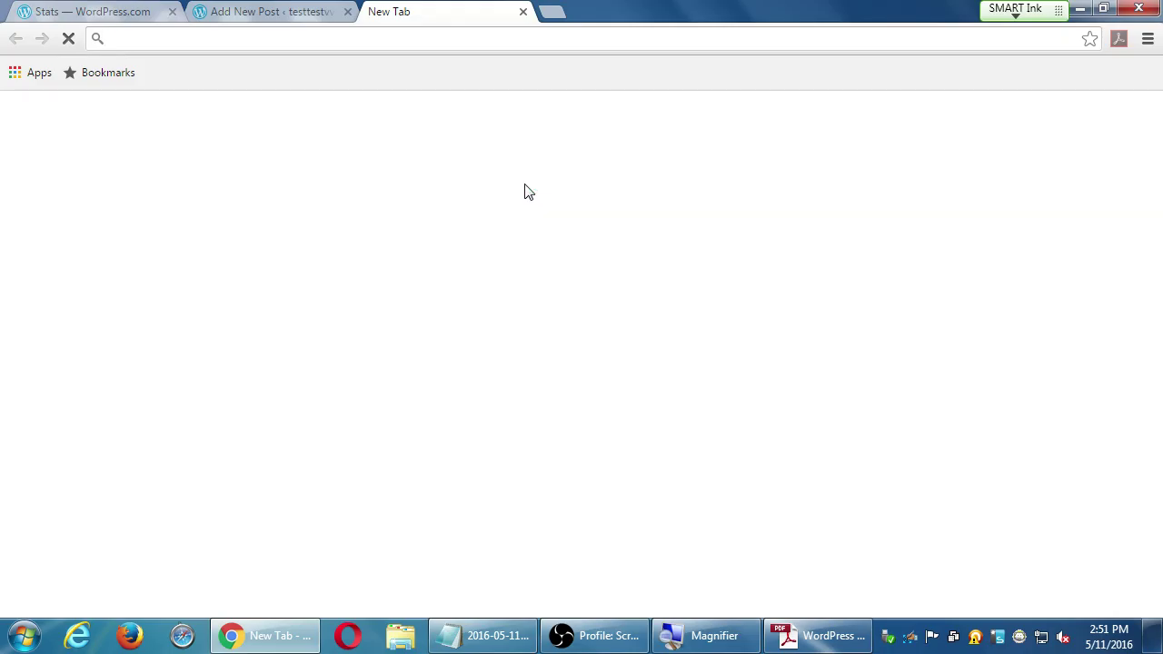
text(pecan pie)
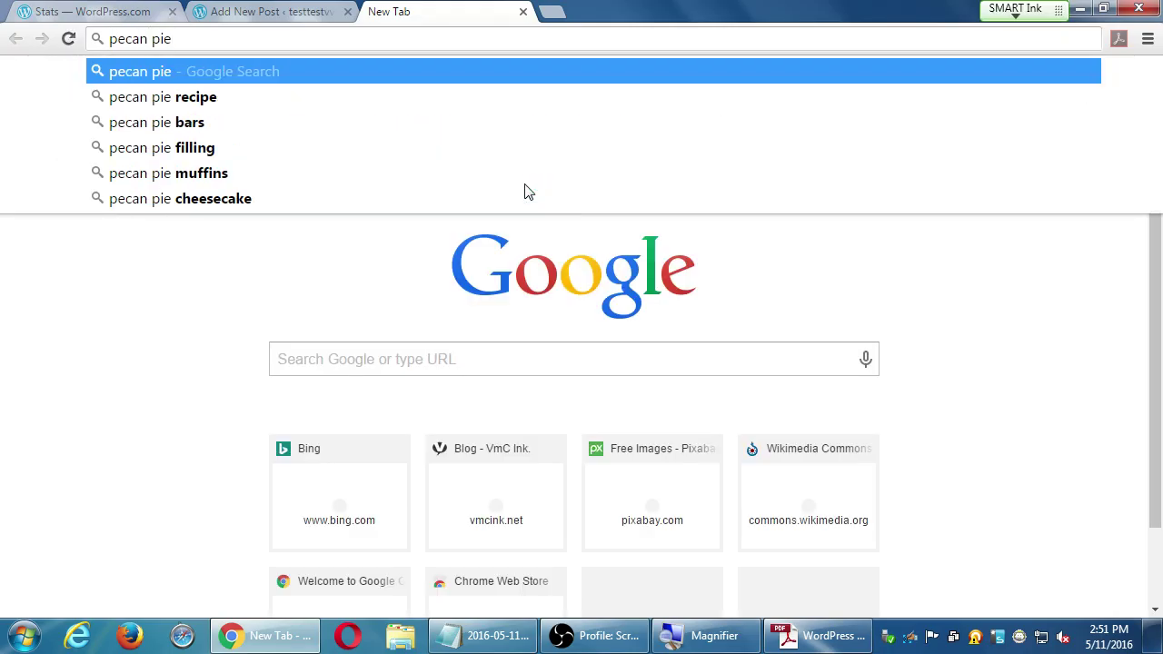
key(Down)
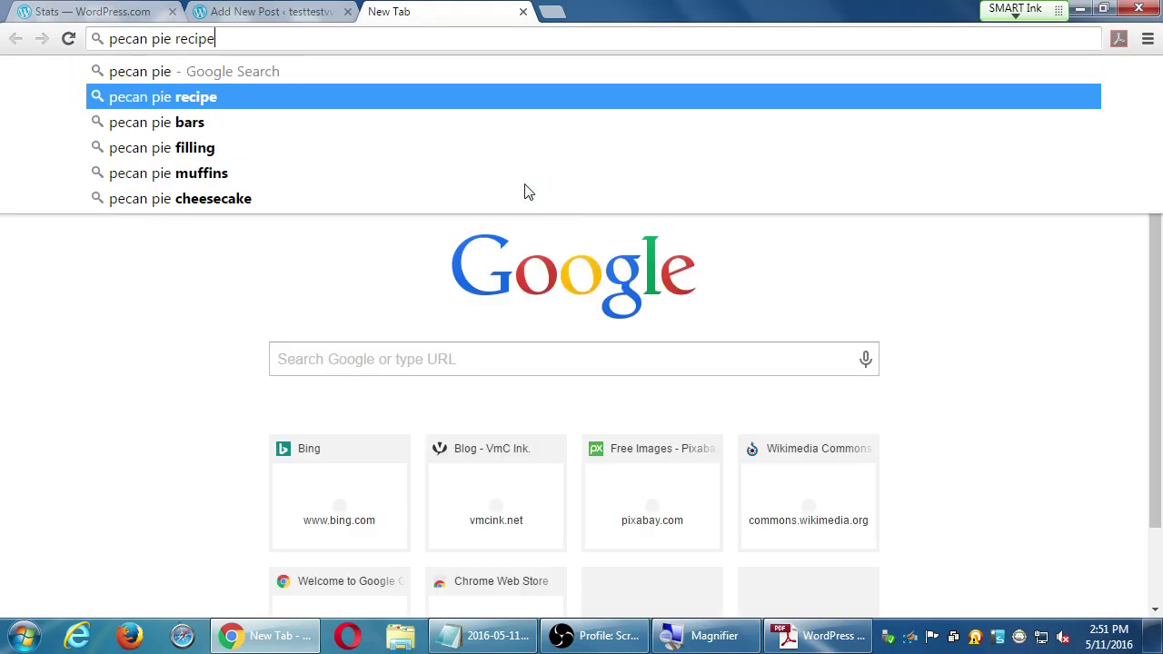
key(Return)
scroll(623, 270, down, 2)
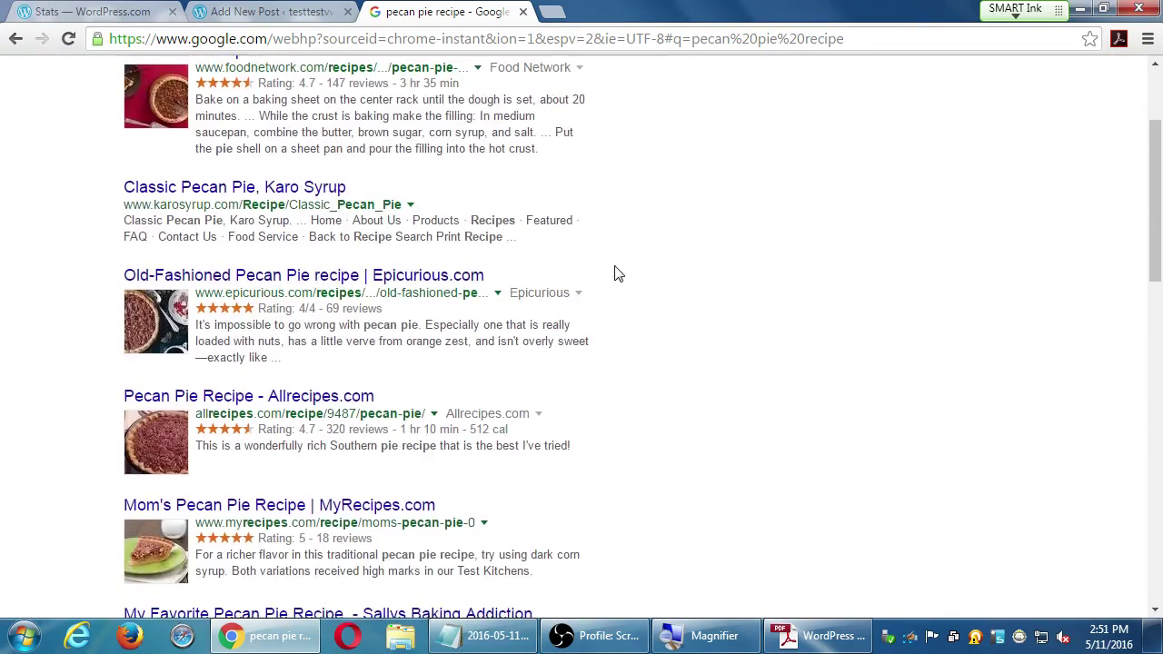
scroll(616, 273, down, 5)
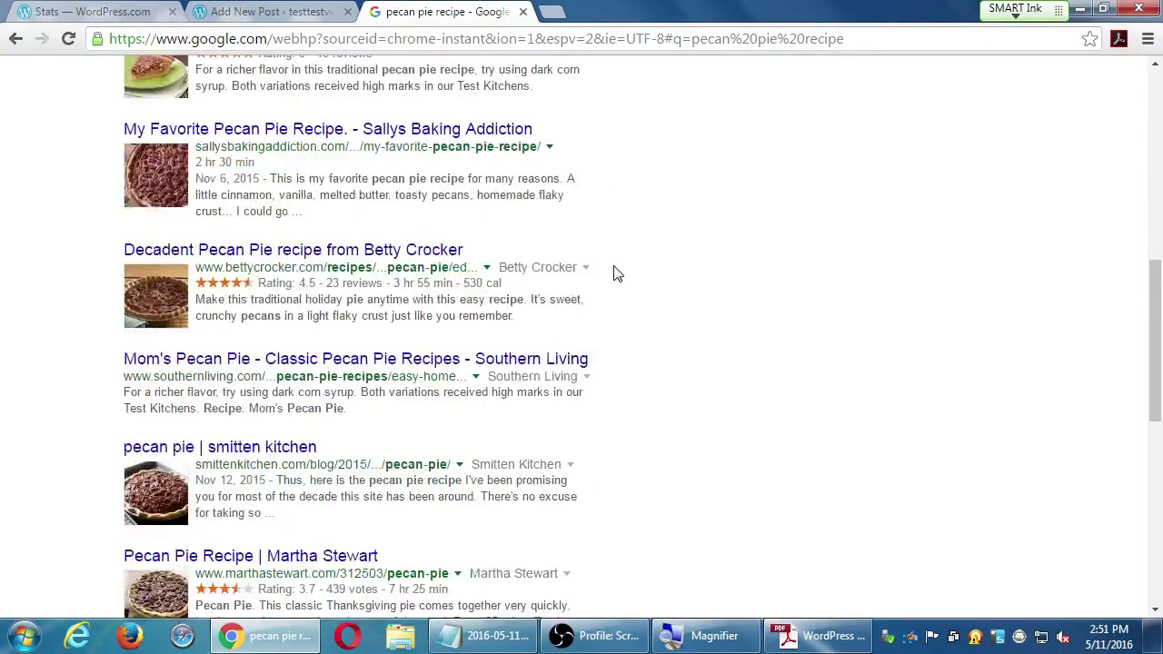
scroll(188, 311, down, 1)
scroll(188, 312, up, 2)
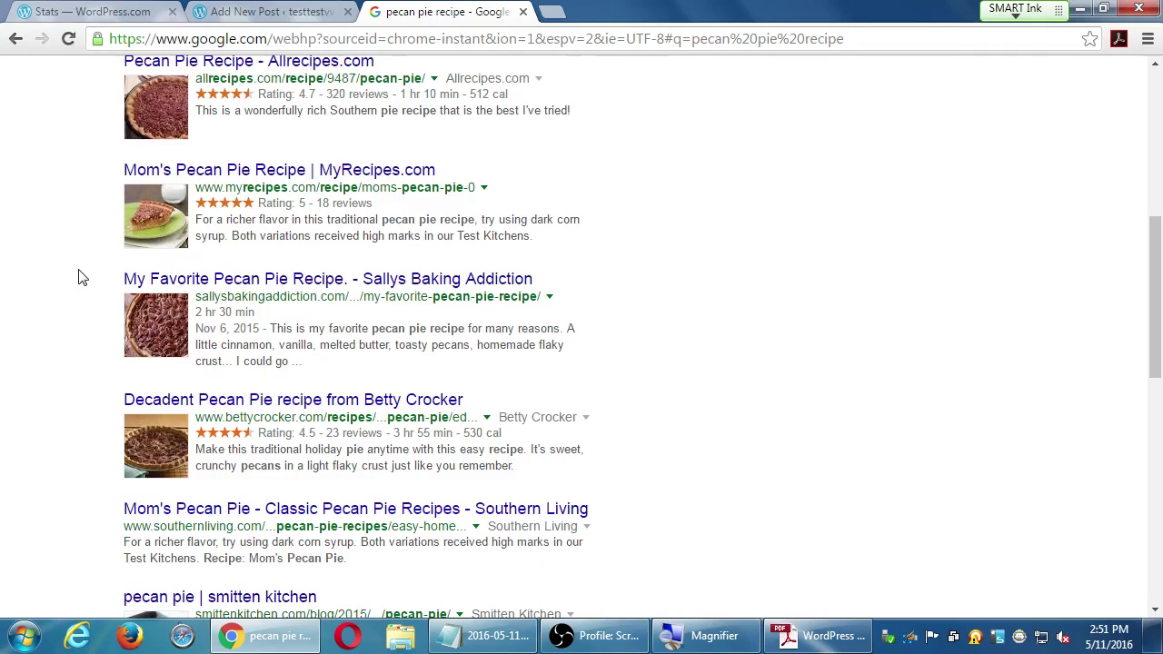
Go back to the open post to check its title and switch on to the site's Stats page.
key(ctrl+Tab)
key(ctrl+Tab)
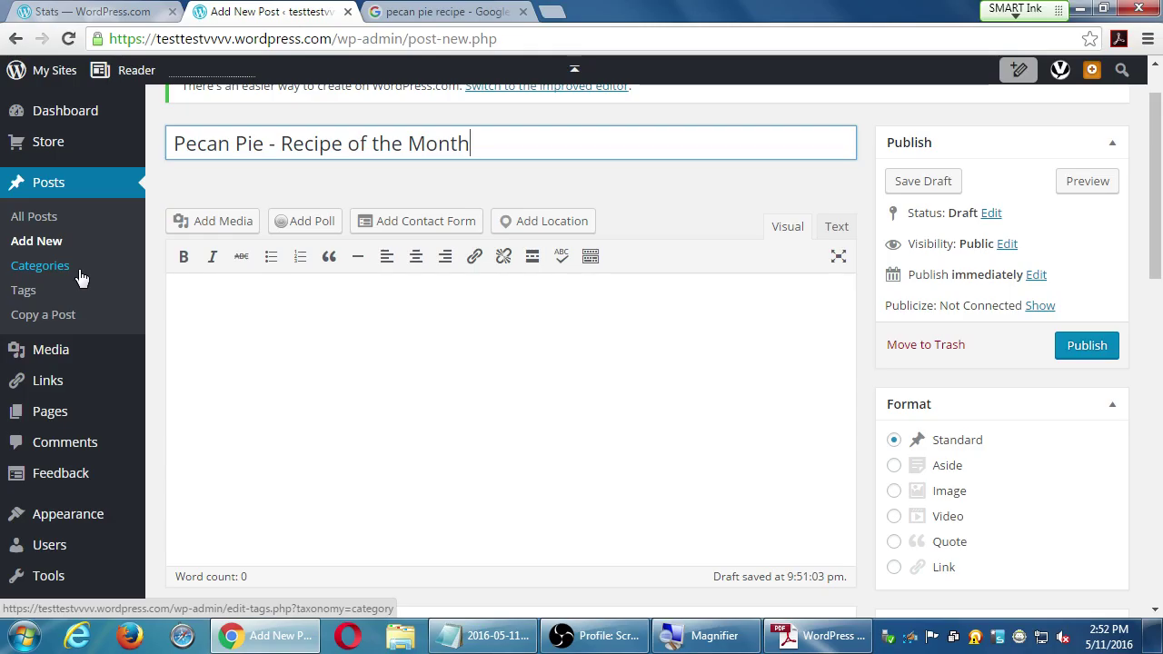
key(ctrl+shift+Tab)
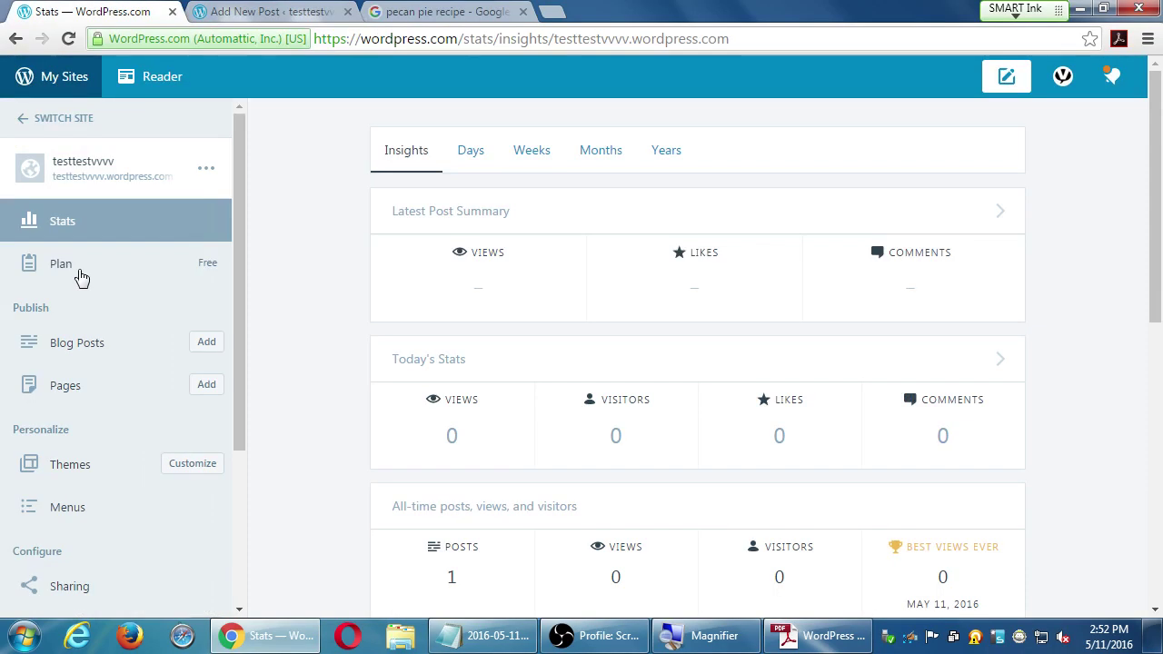
Close the Stats page and reread the Title advice in the WordPress Checklist PDF before returning to the post.
key(ctrl+w)
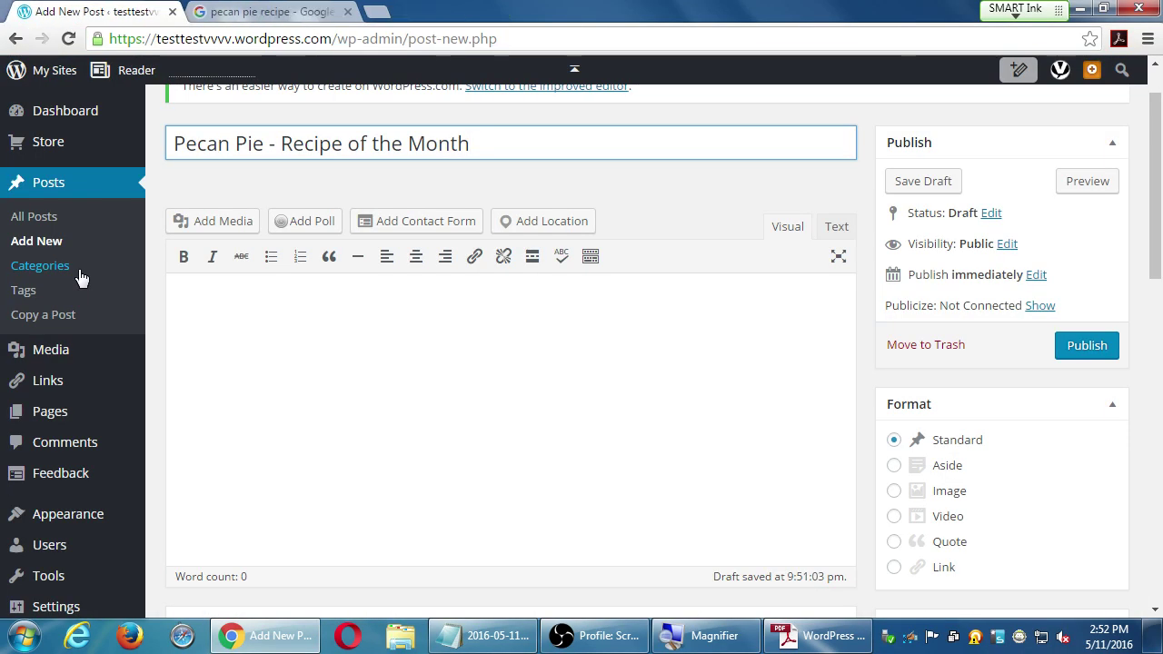
click(789, 642)
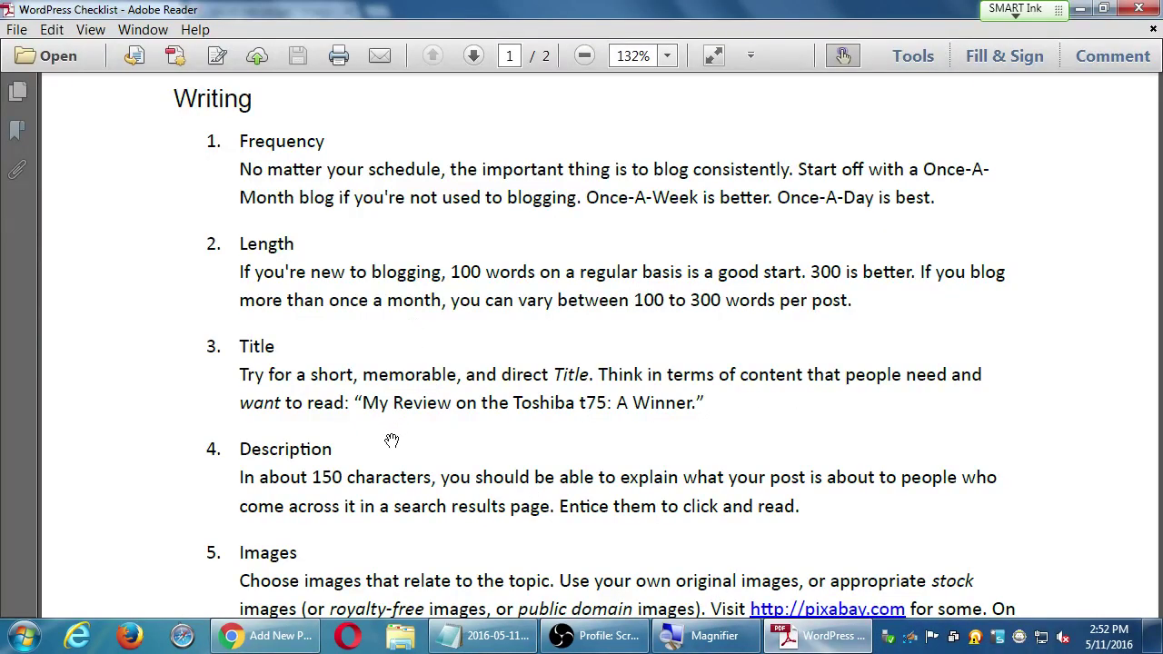
drag(392, 440, 380, 389)
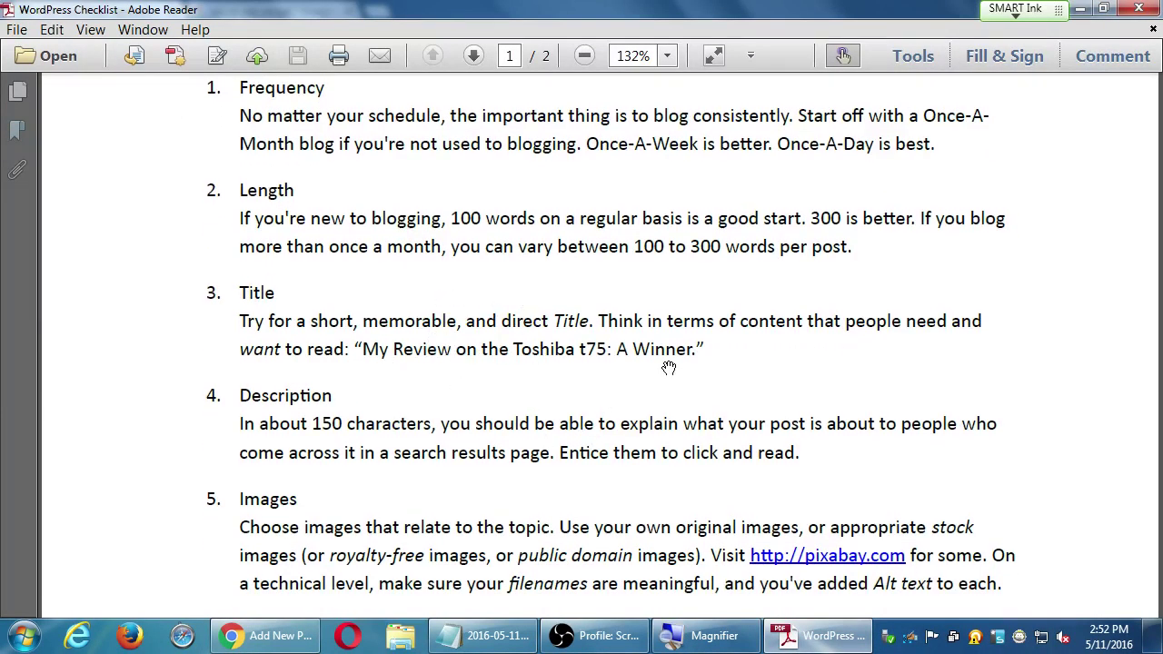
click(1080, 8)
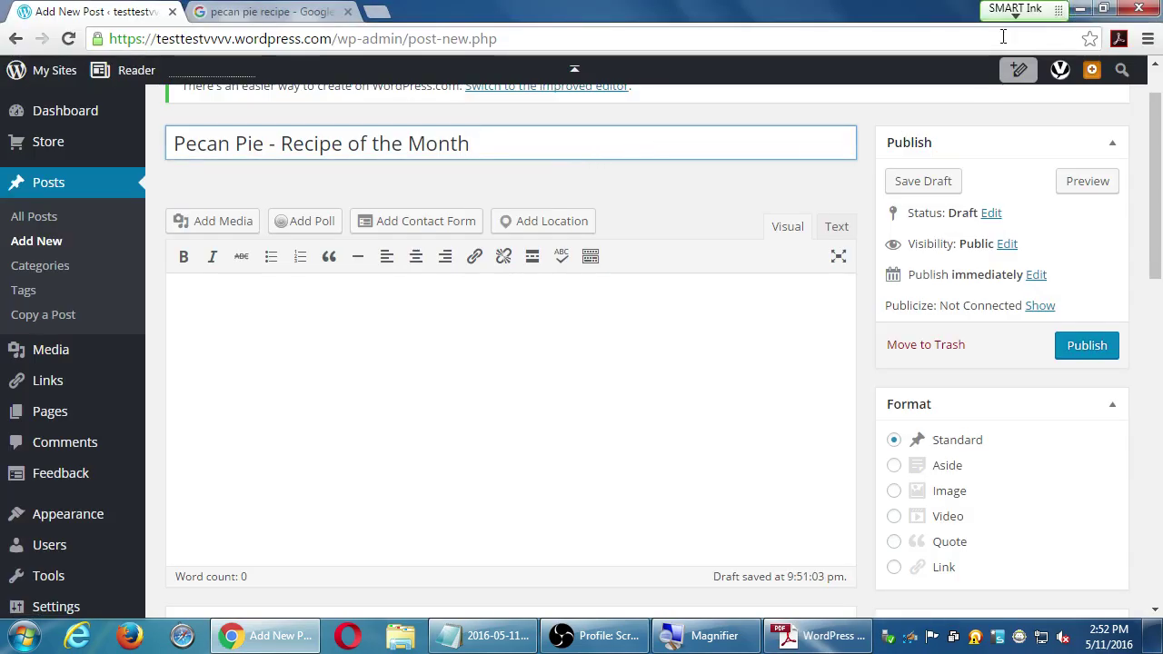
Move the SMART Ink tab away from the window controls and expand the post editor's formatting tools to two rows.
mouse_move(1058, 10)
mouse_down()
mouse_move(1152, 198)
mouse_move(1154, 462)
mouse_up()
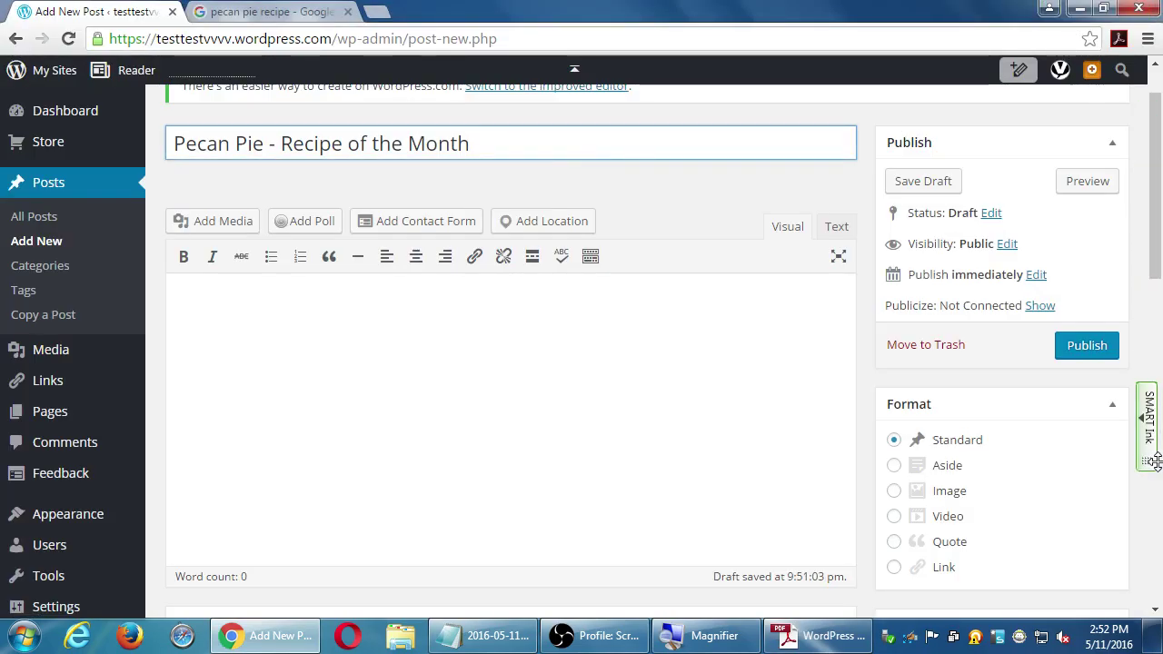
click(283, 364)
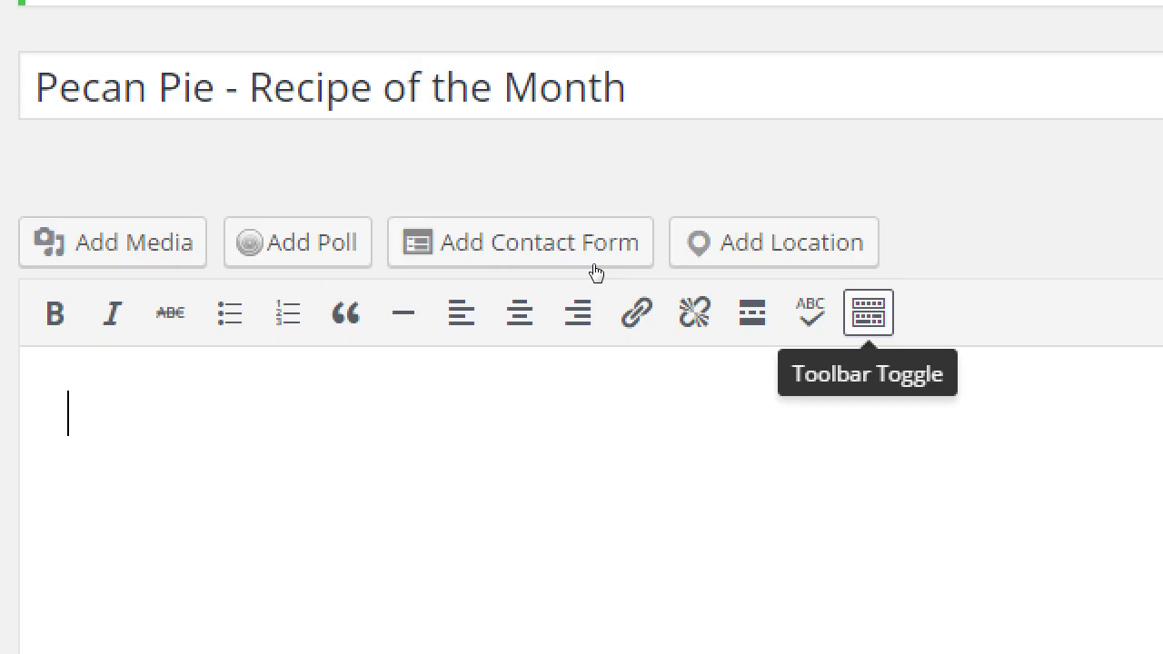
key(alt+shift+z)
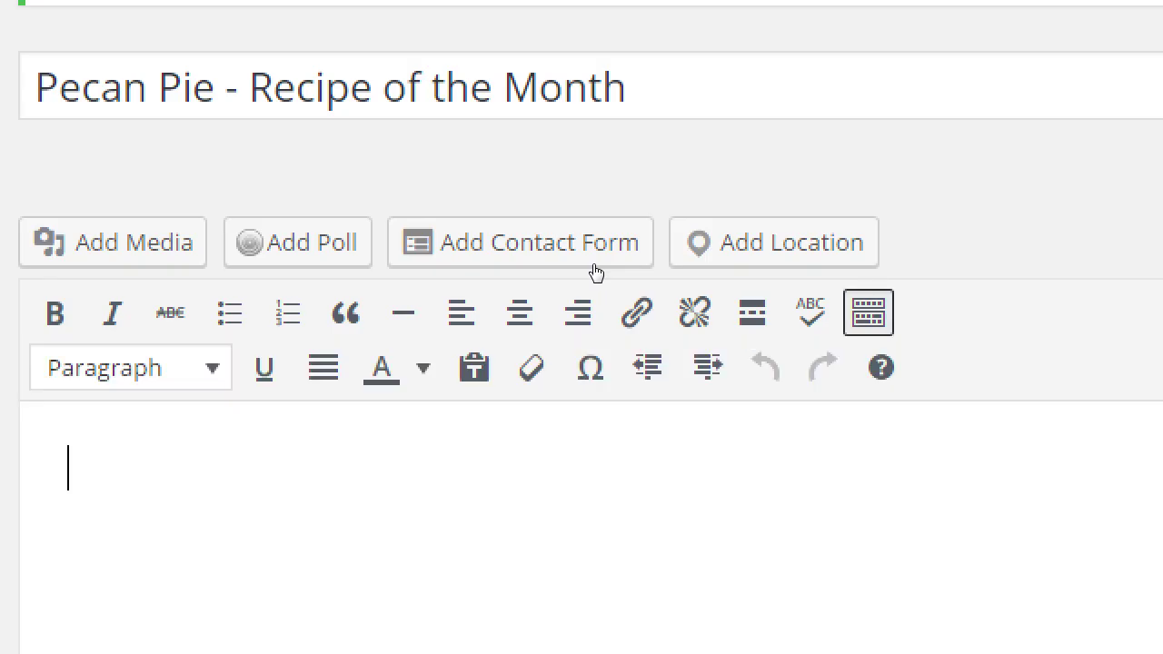
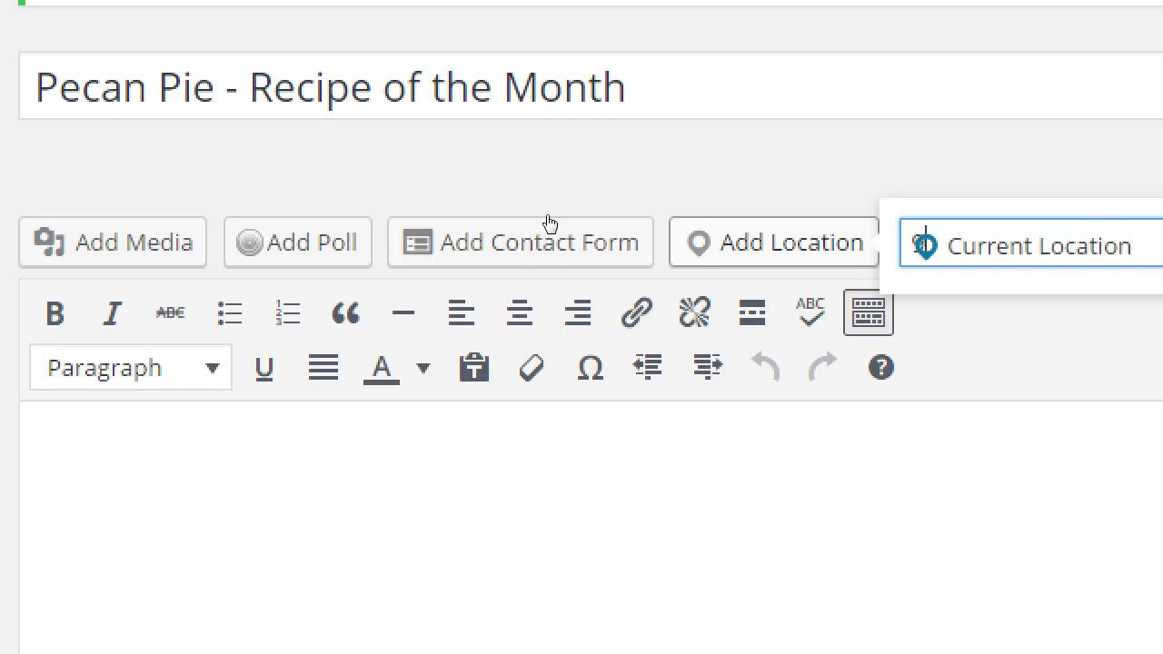
Try tagging the post with a full street address as its location.
text(900 otay lakes)
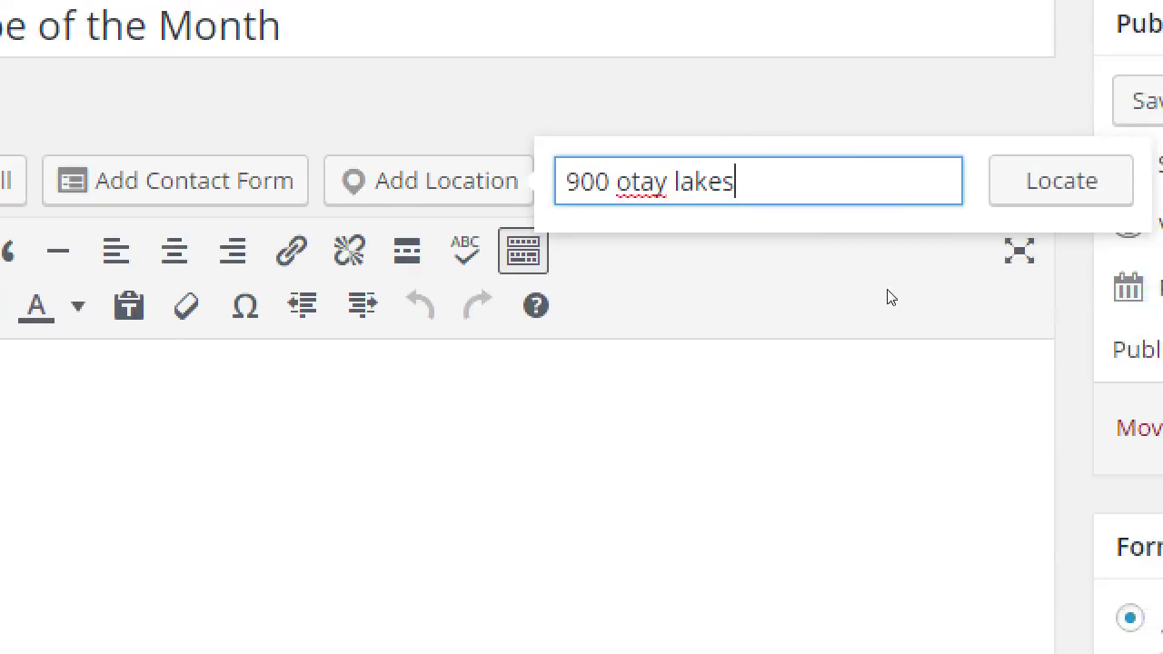
text( chula vista ca 91910)
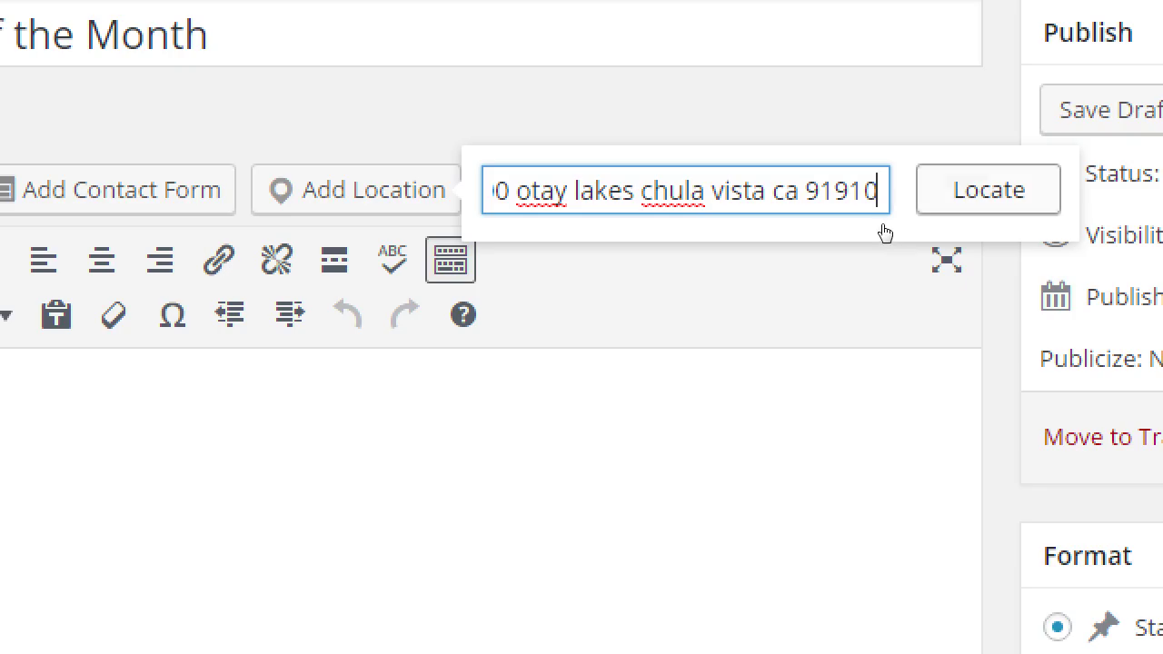
key(Return)
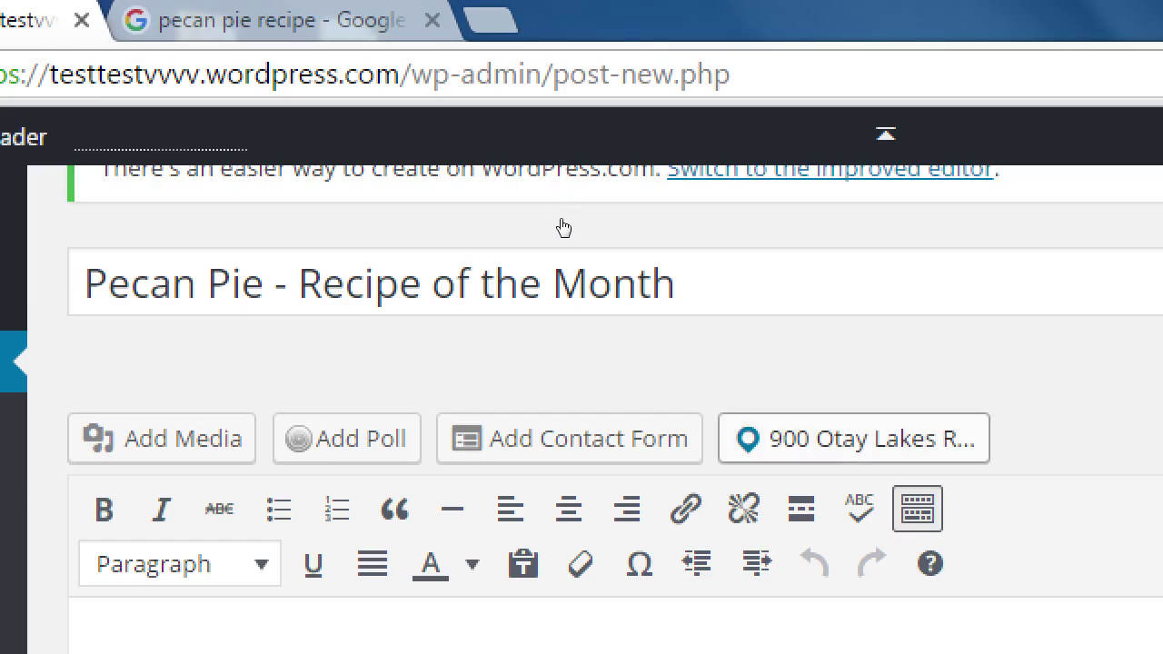
key(Return)
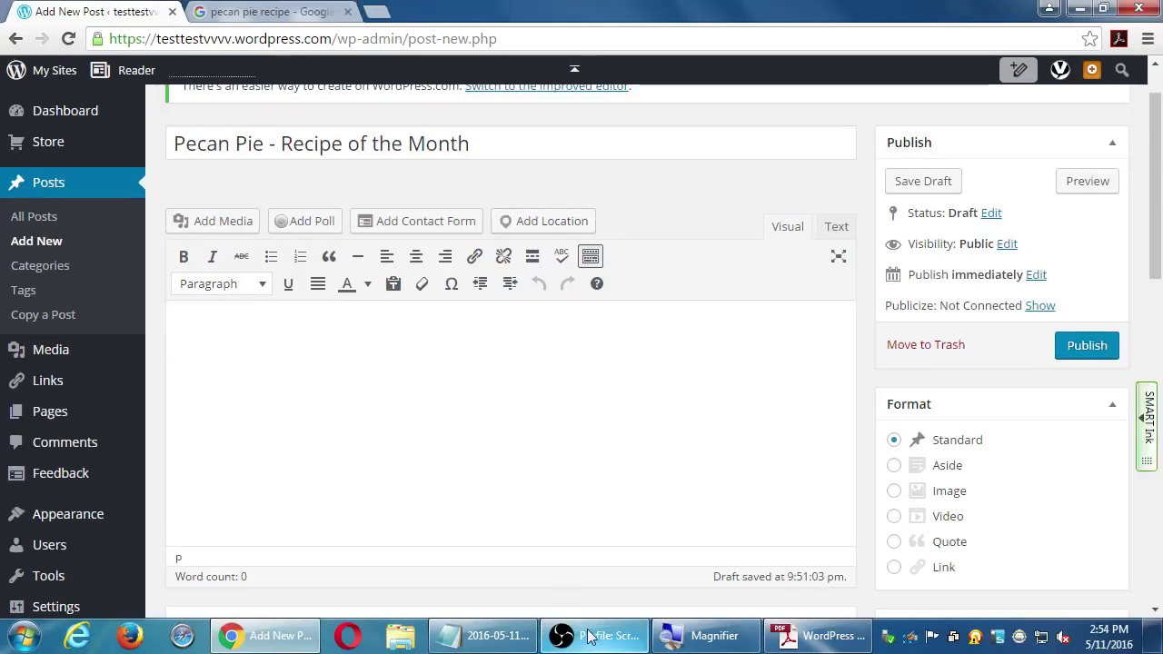
Read through the WordPress Checklist's writing advice from Description to Read More.
click(793, 643)
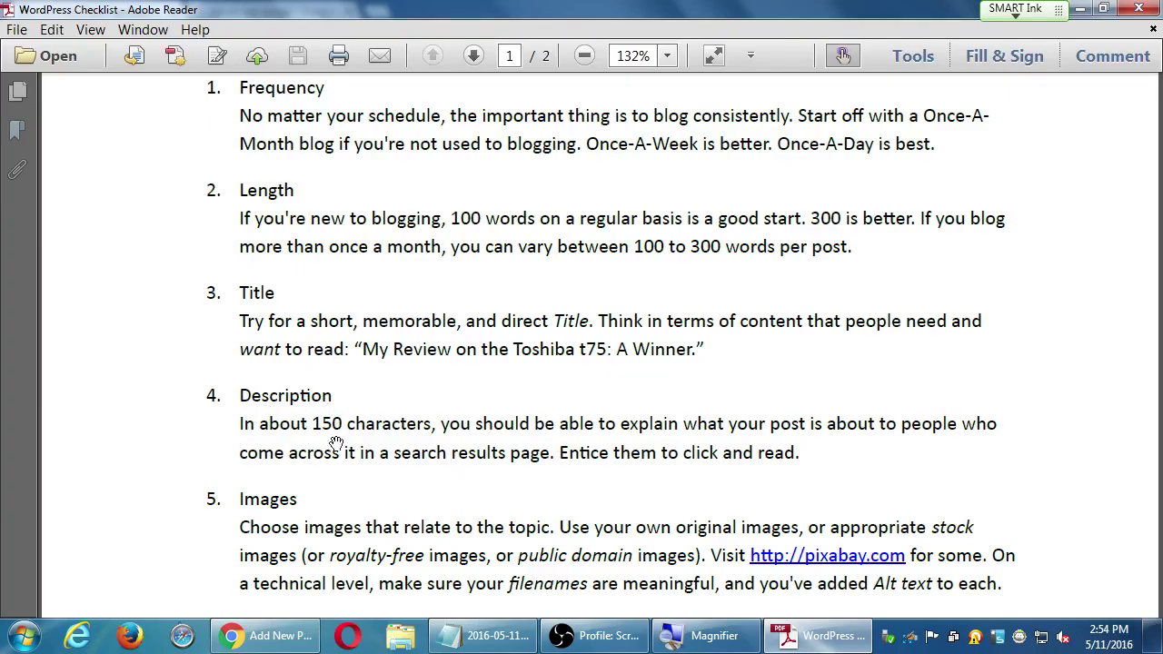
scroll(372, 481, down, 5)
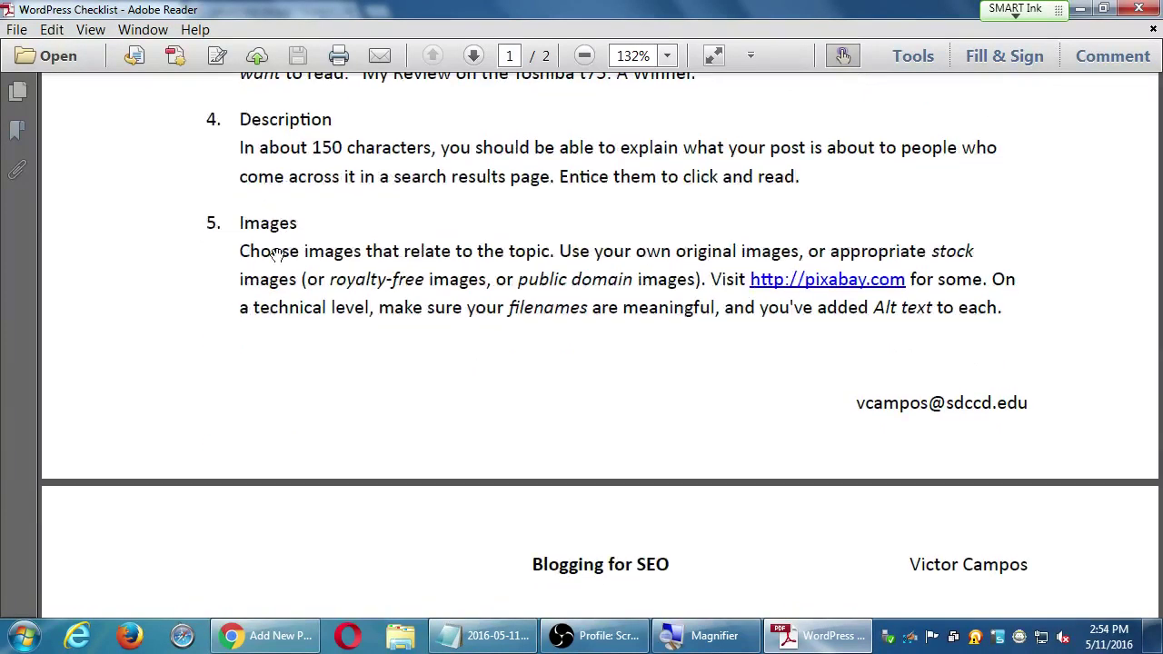
scroll(424, 282, down, 10)
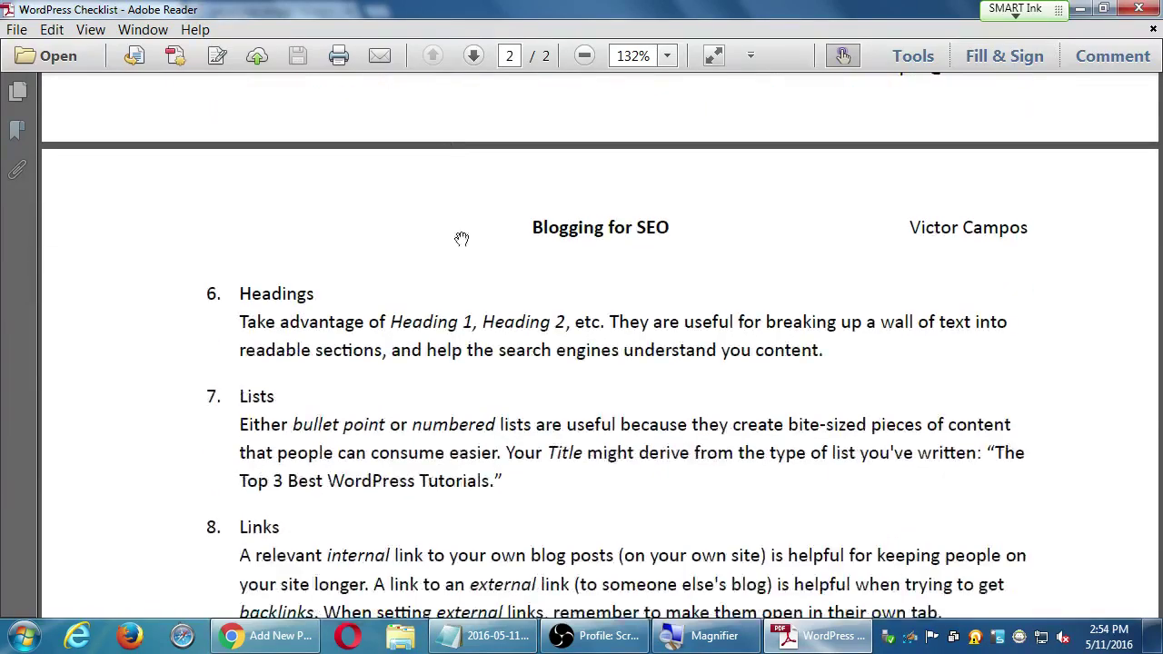
scroll(520, 280, down, 6)
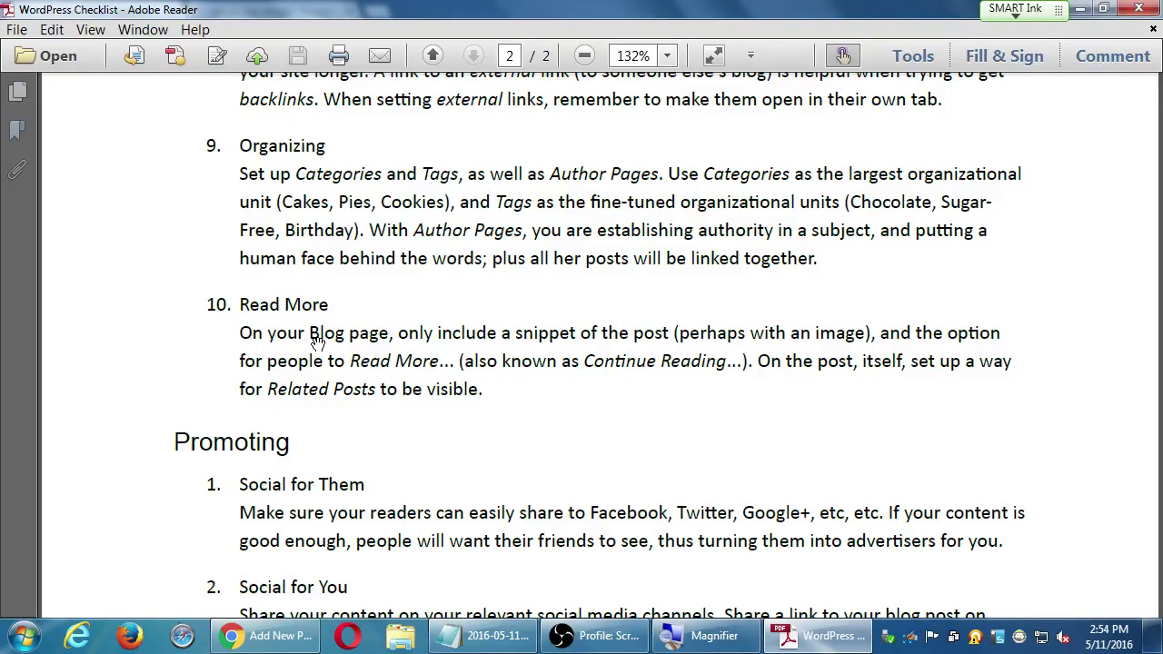
Back in the post editor, write "This month for our Recipe of the Month, we've got a classic: Grandma's Pecan Pie. Check out how easy it is.".
key(alt+Tab)
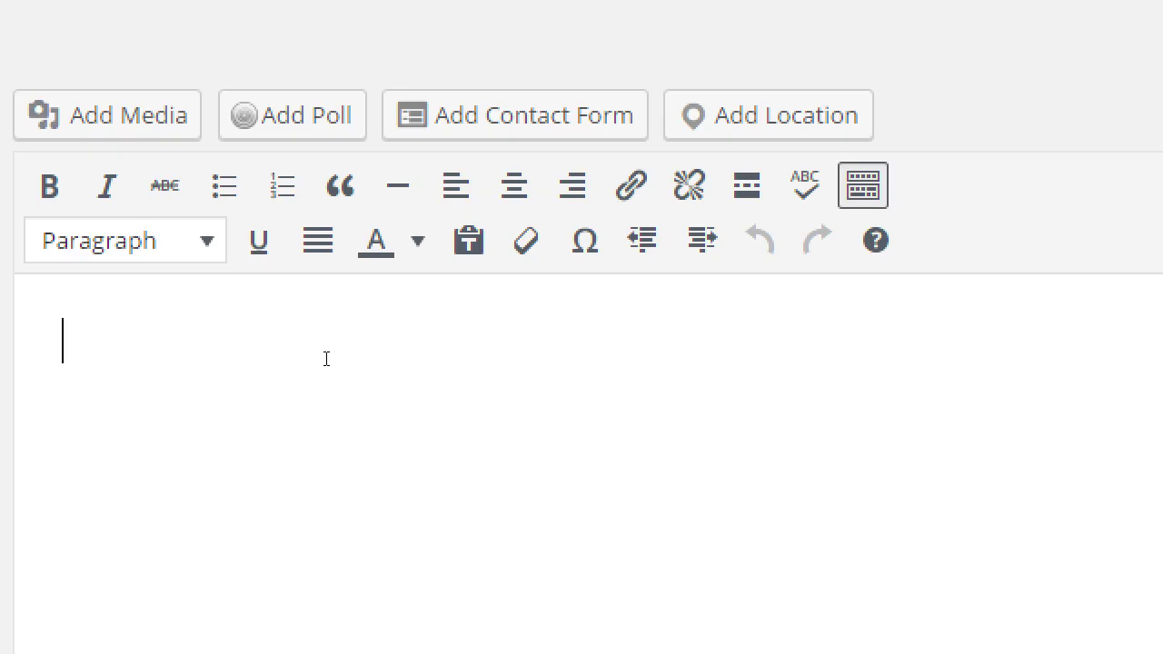
text(This month)
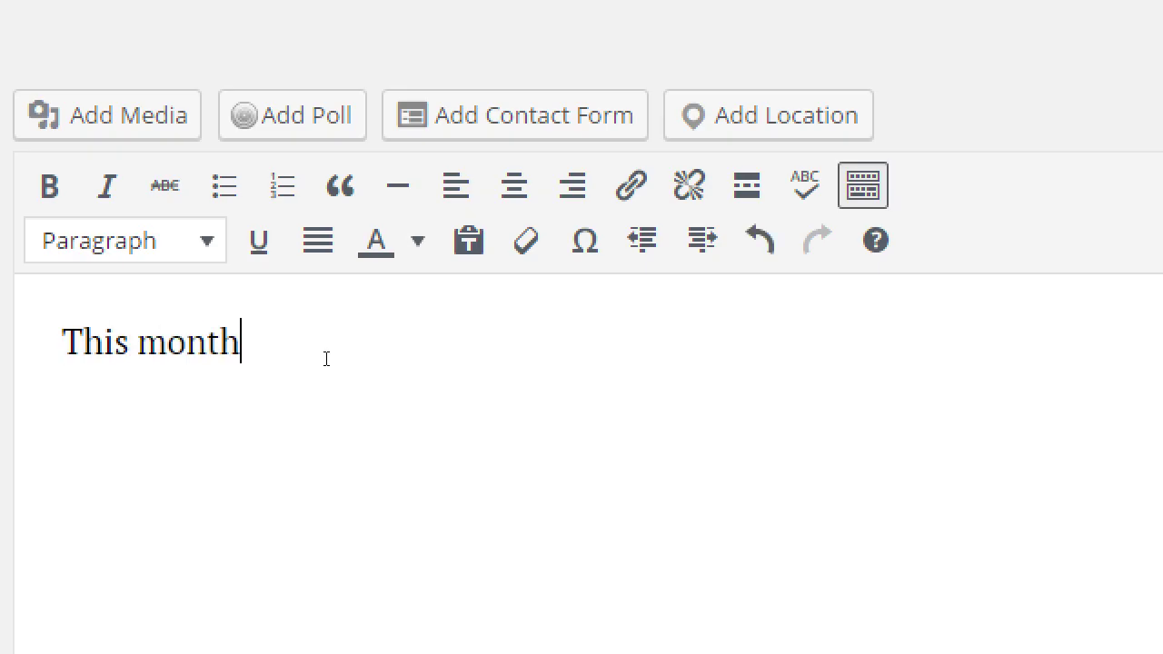
text( for our)
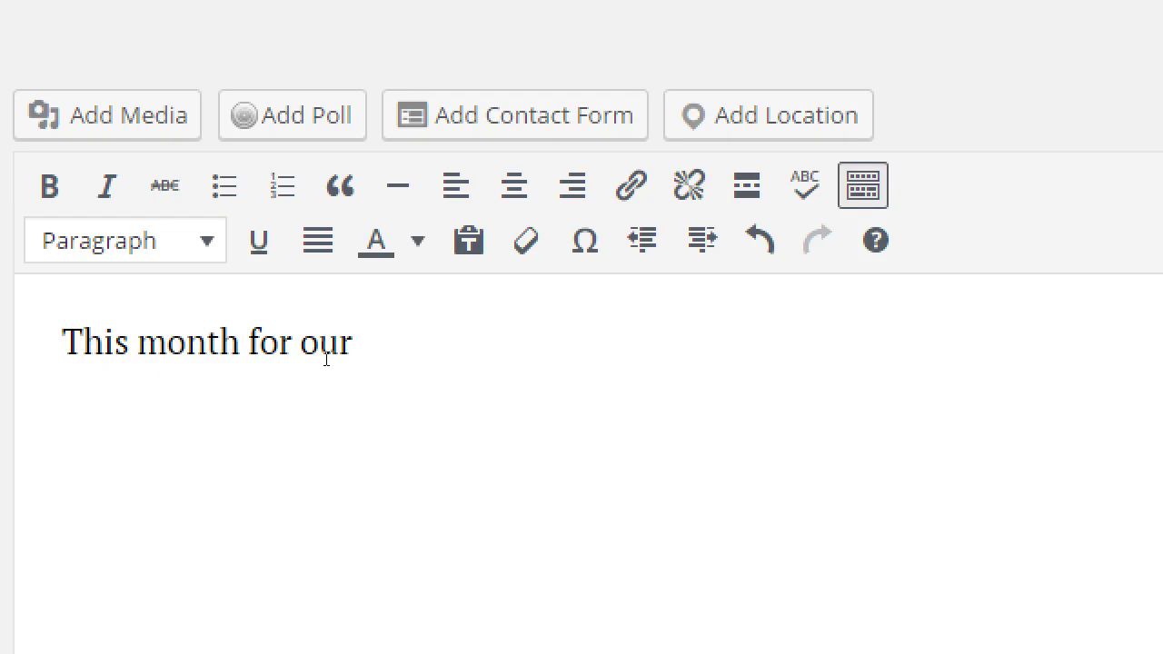
text( Recipe of the Month, we've go)
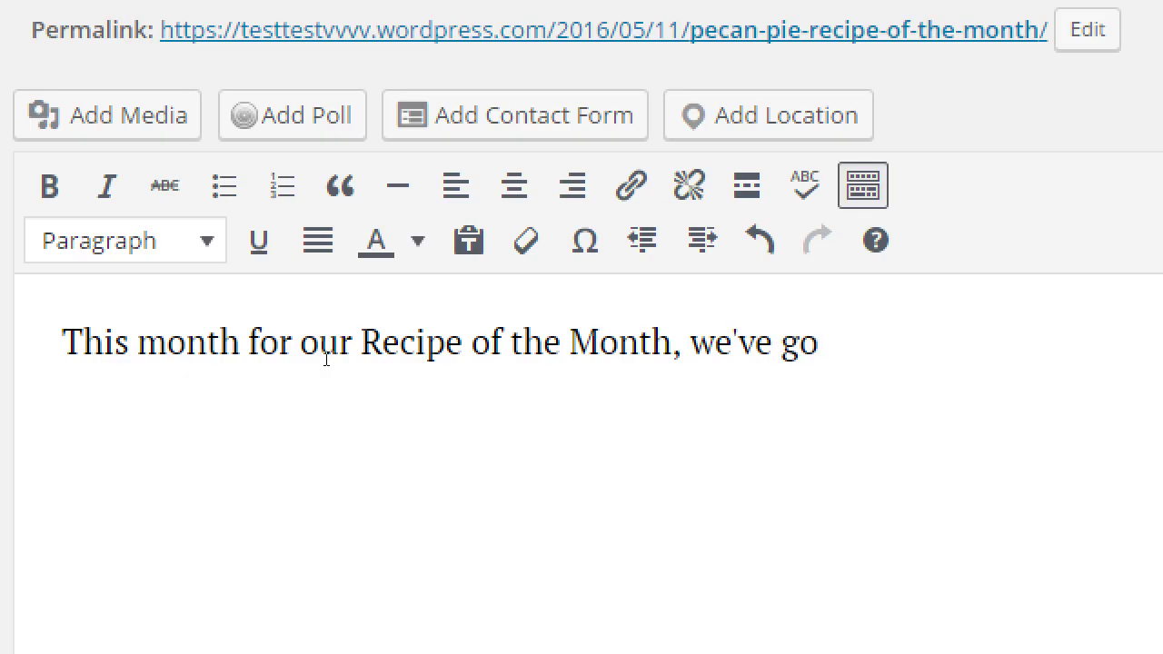
text(t a class)
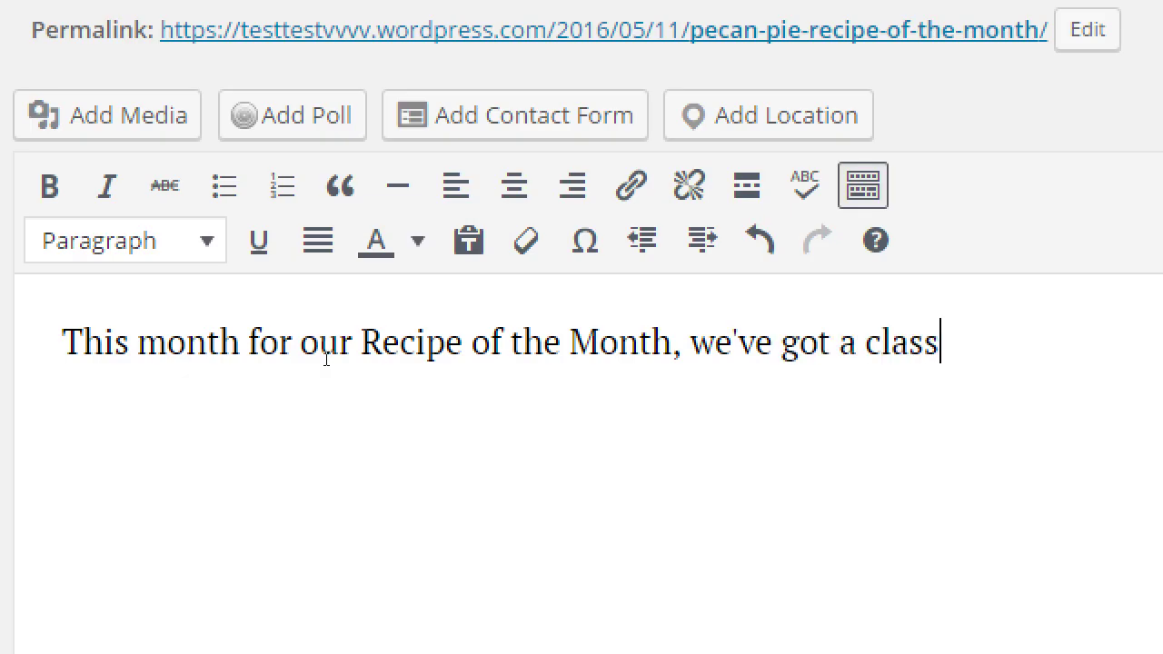
text(ic: Grandma's)
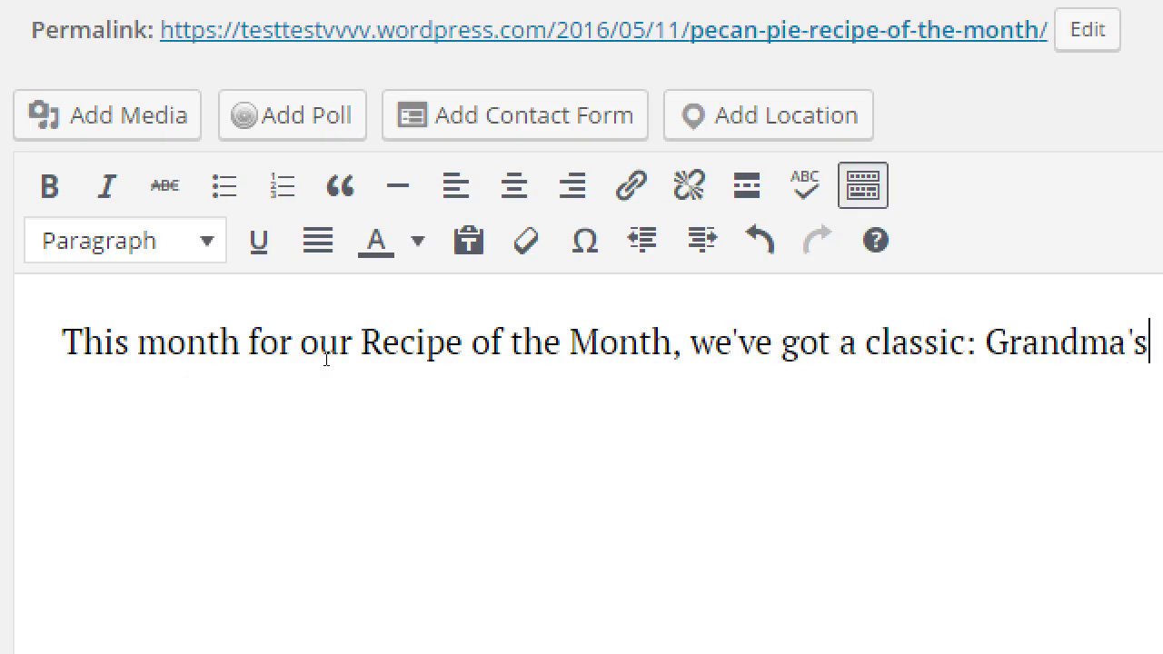
text( Pecan)
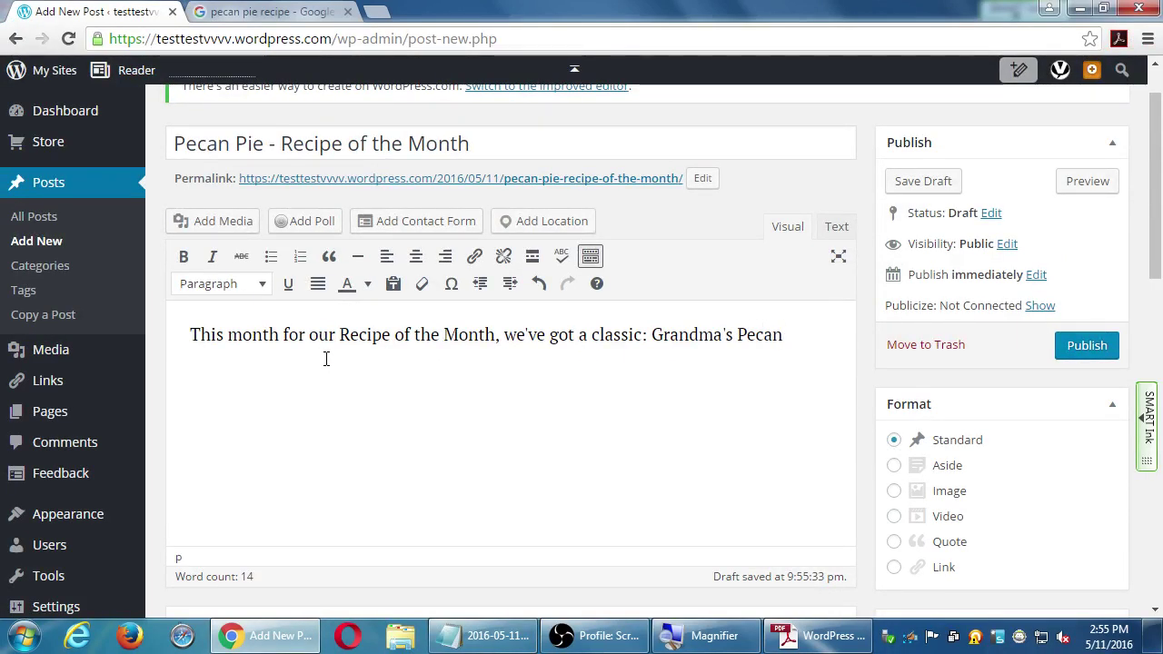
text( Pie.)
key(shift+Return)
text(Check out how ea)
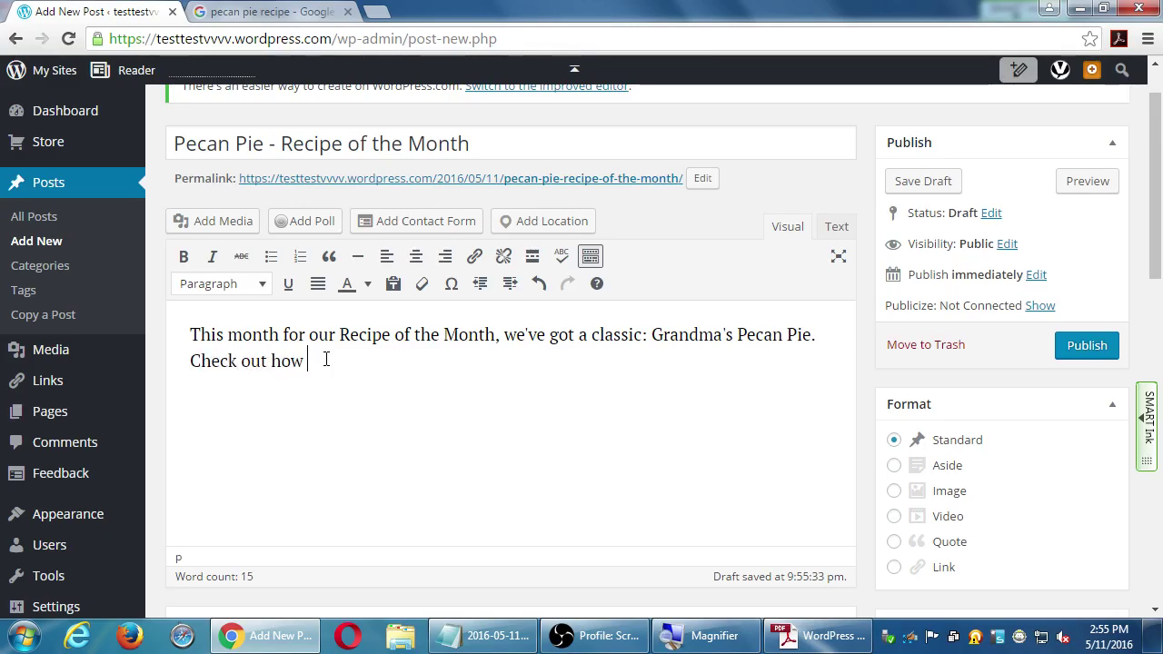
text(sy it is.)
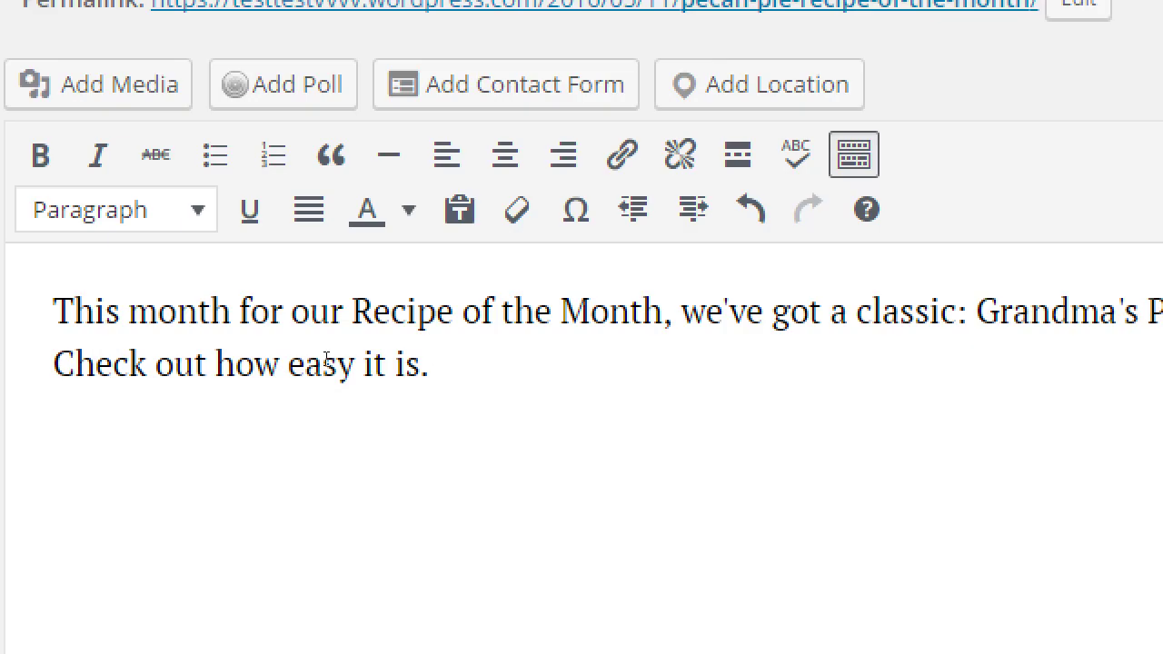
Insert a Read More tag directly below the post's introduction and place the text cursor beneath it.
key(Return)
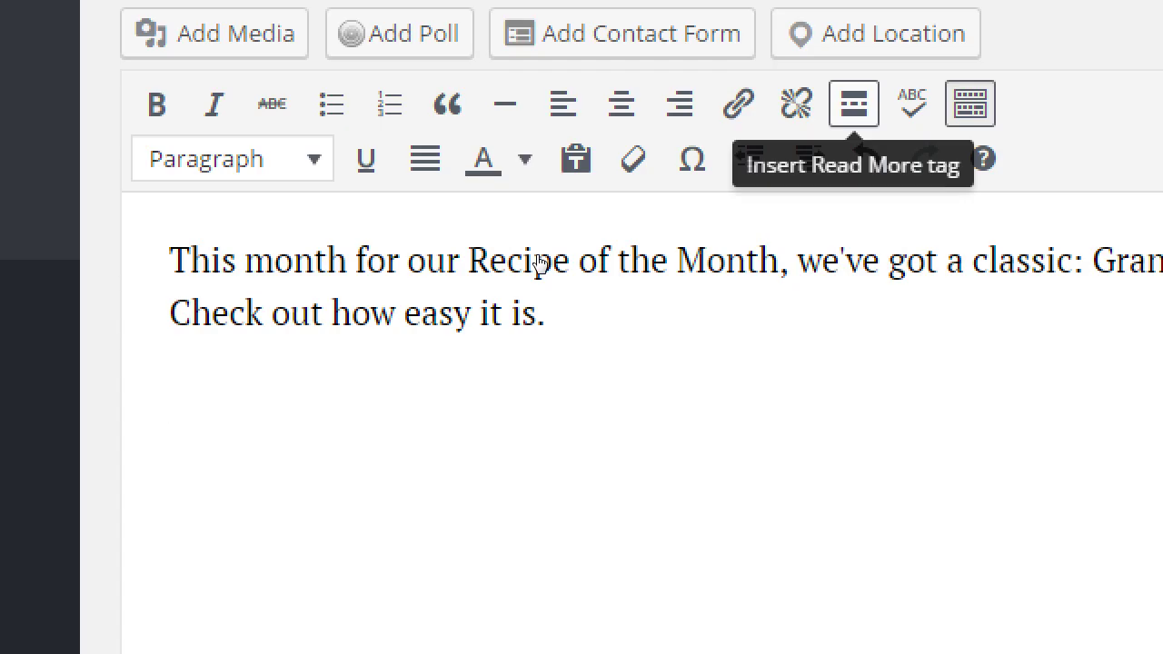
key(alt+shift+t)
click(507, 406)
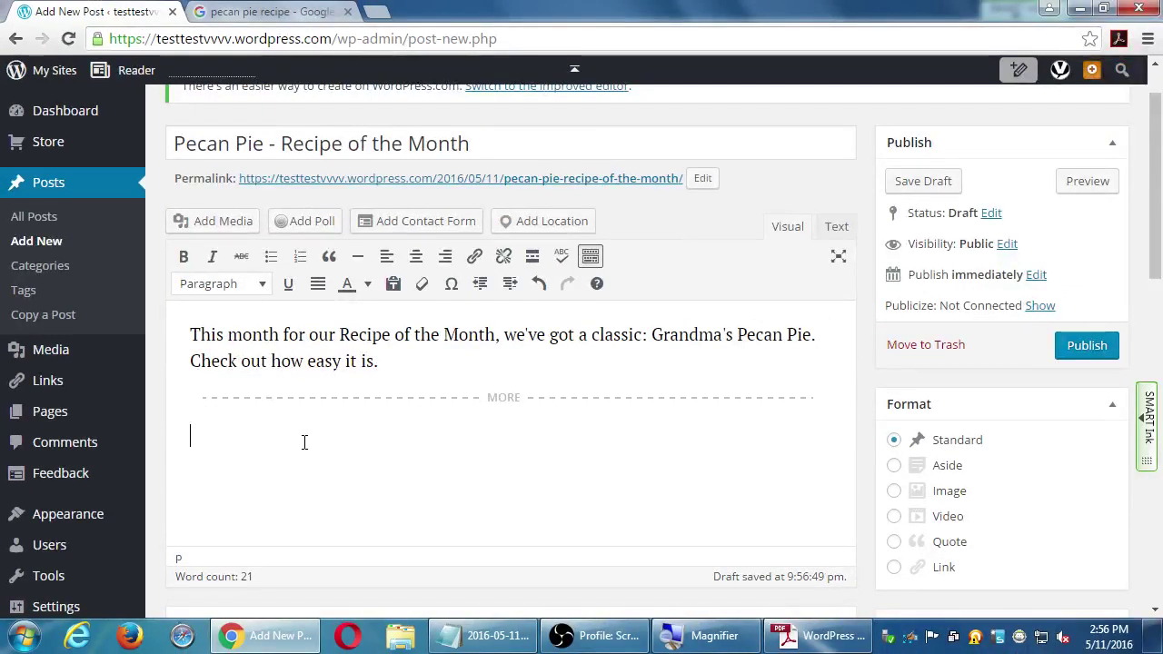
Open vmcampos.com/blog in a new browser tab.
key(ctrl+t)
text(vmcampos)
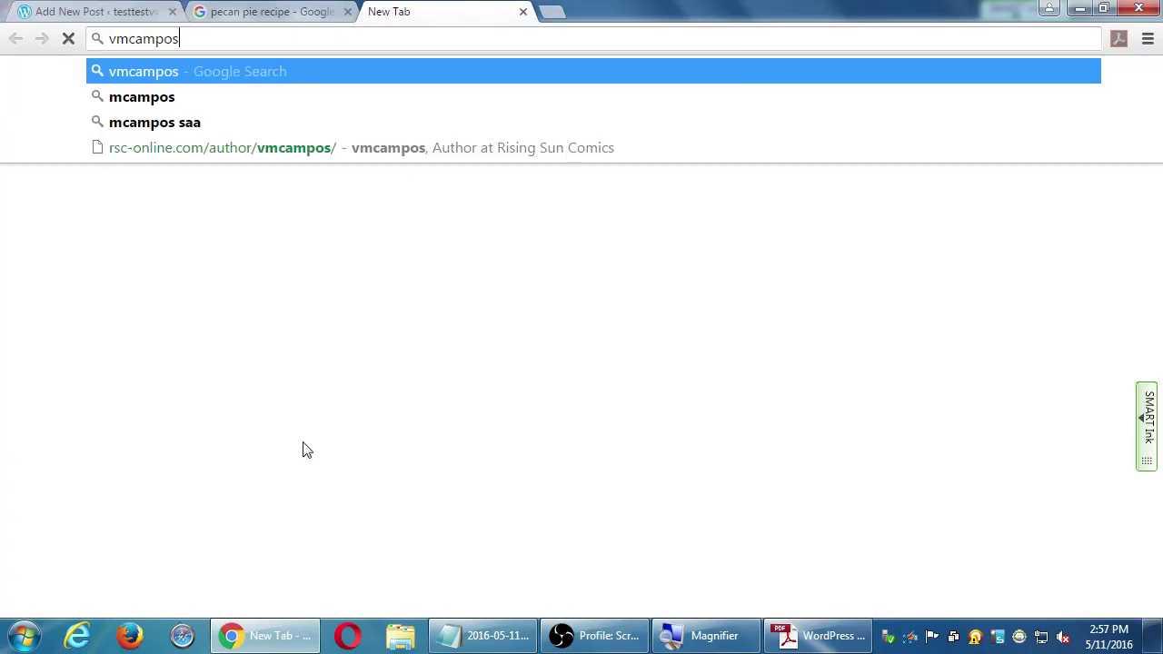
text(.com/bl)
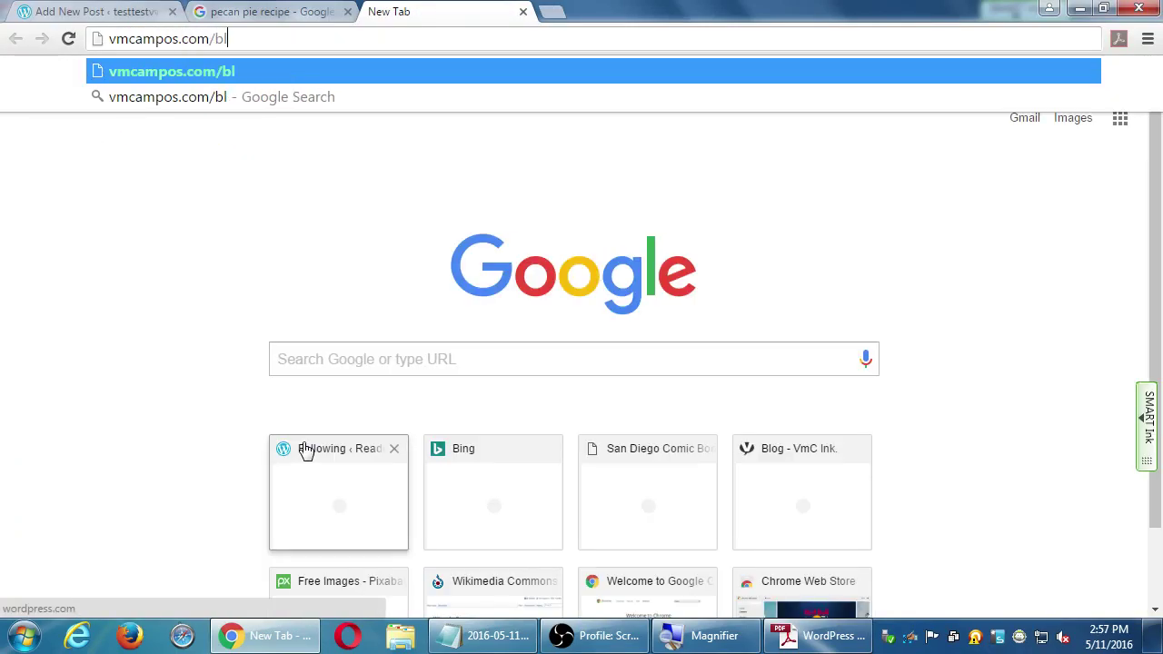
text(og)
key(Return)
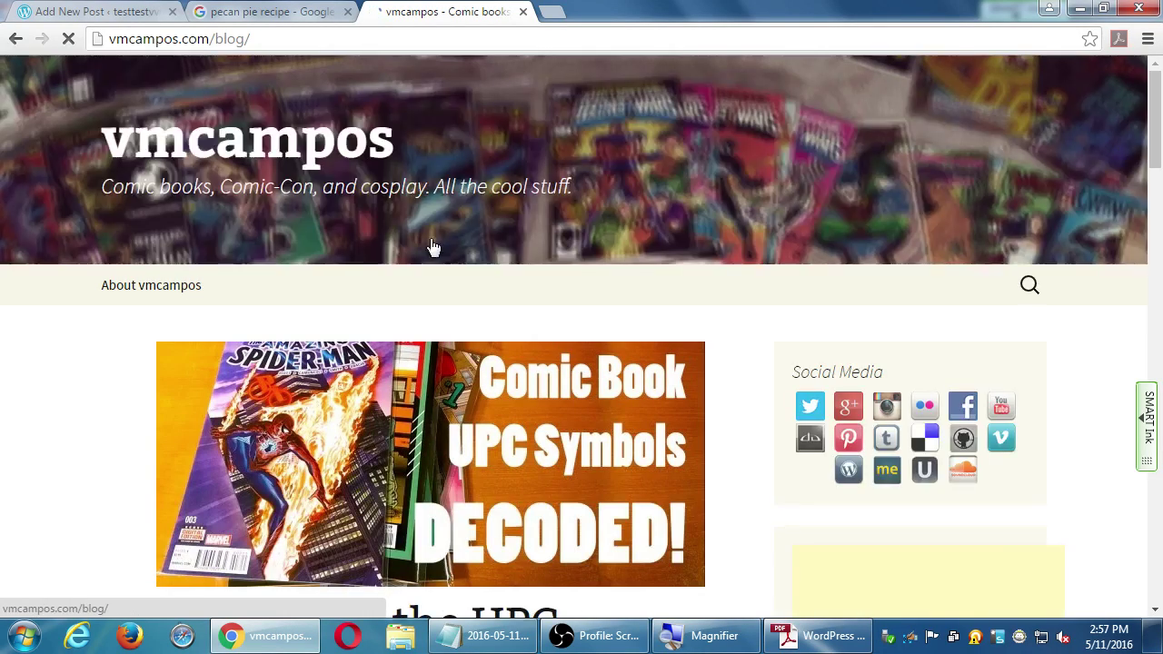
Examine how the posts on the blog page present their images, titles, snippets and Continue reading links.
scroll(90, 363, down, 2)
scroll(454, 494, down, 2)
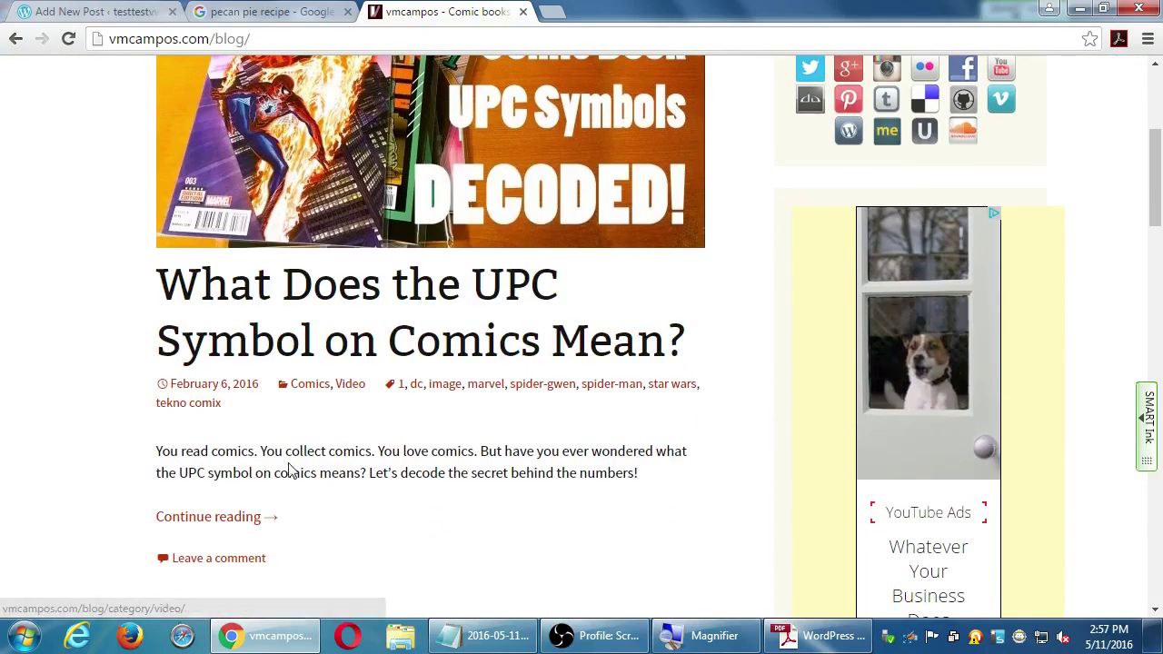
scroll(251, 433, down, 5)
scroll(127, 433, down, 1)
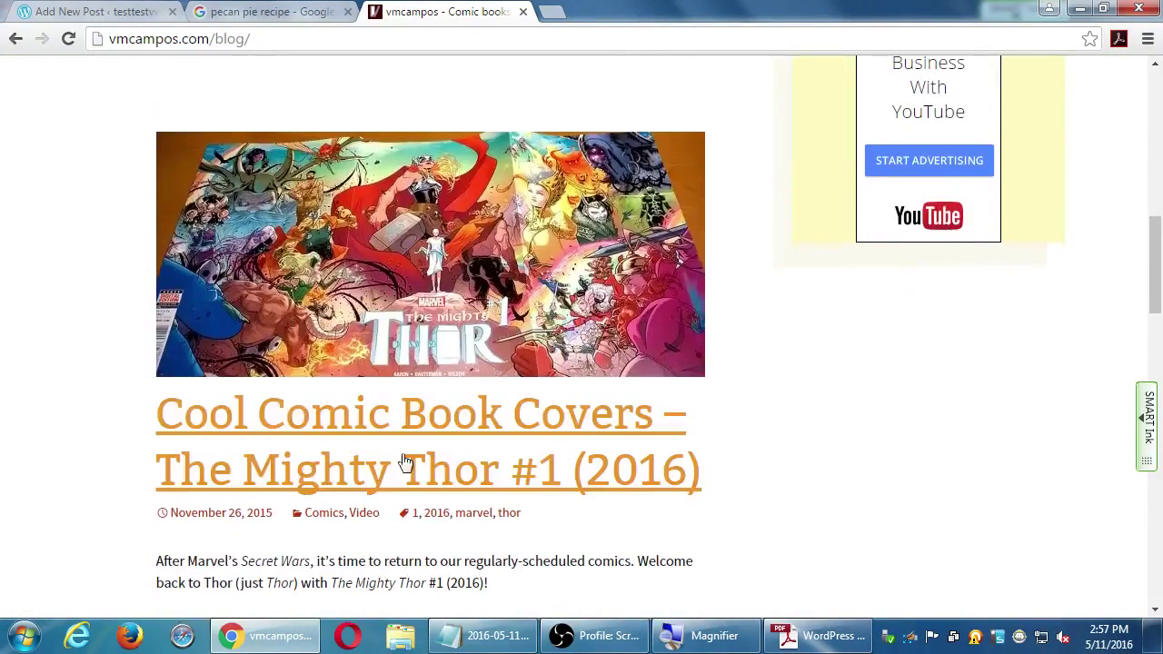
key(End)
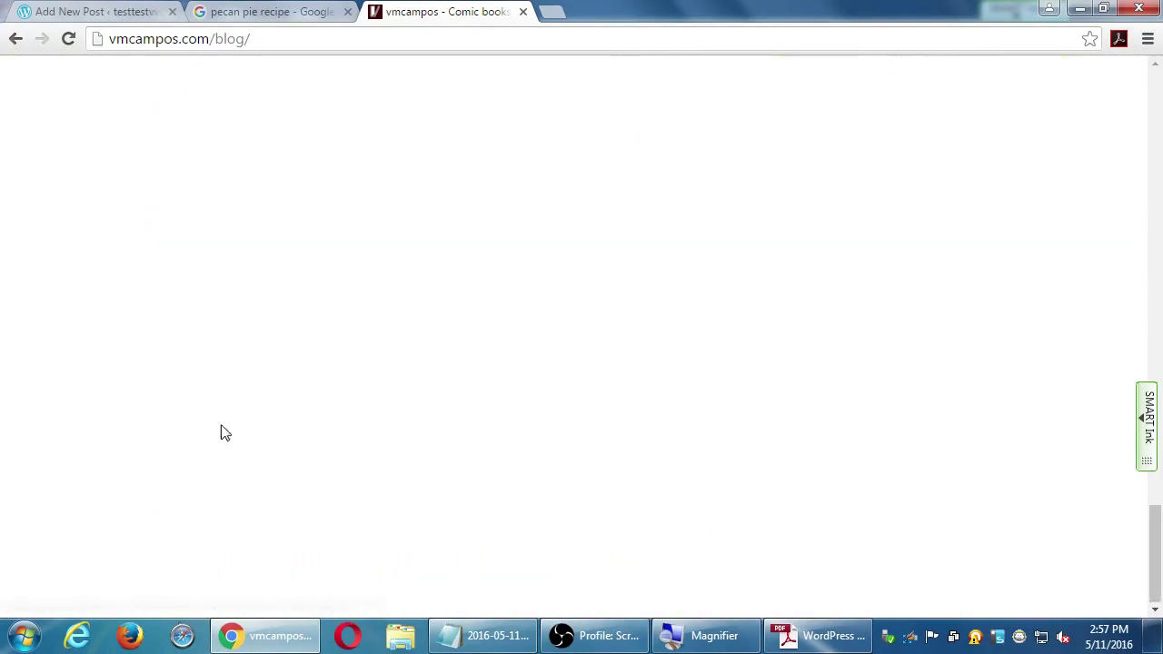
key(Home)
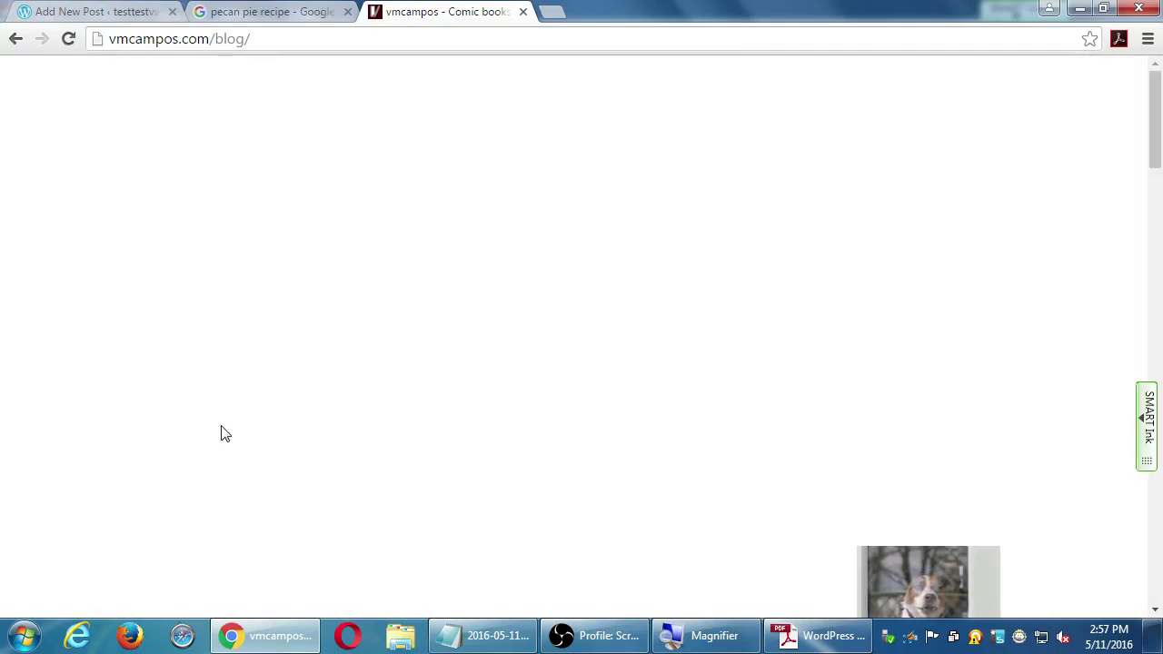
scroll(190, 451, down, 3)
scroll(191, 451, down, 8)
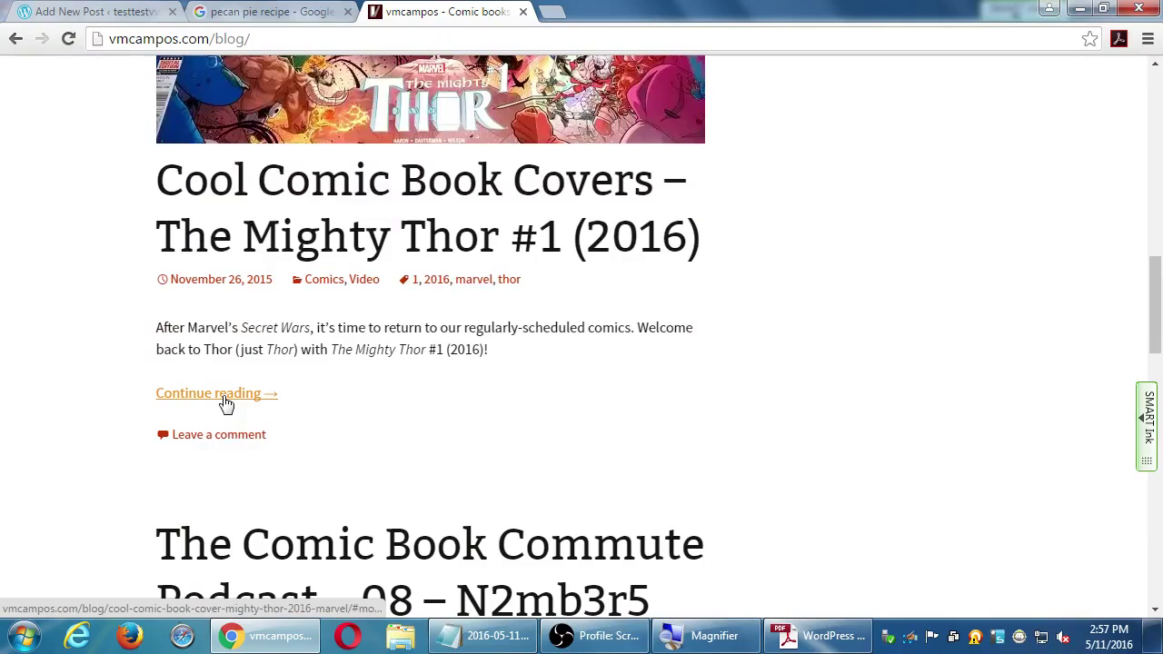
Open the full Mighty Thor #1 (2016) post and examine the content following its intro, before returning to the post editor.
click(225, 402)
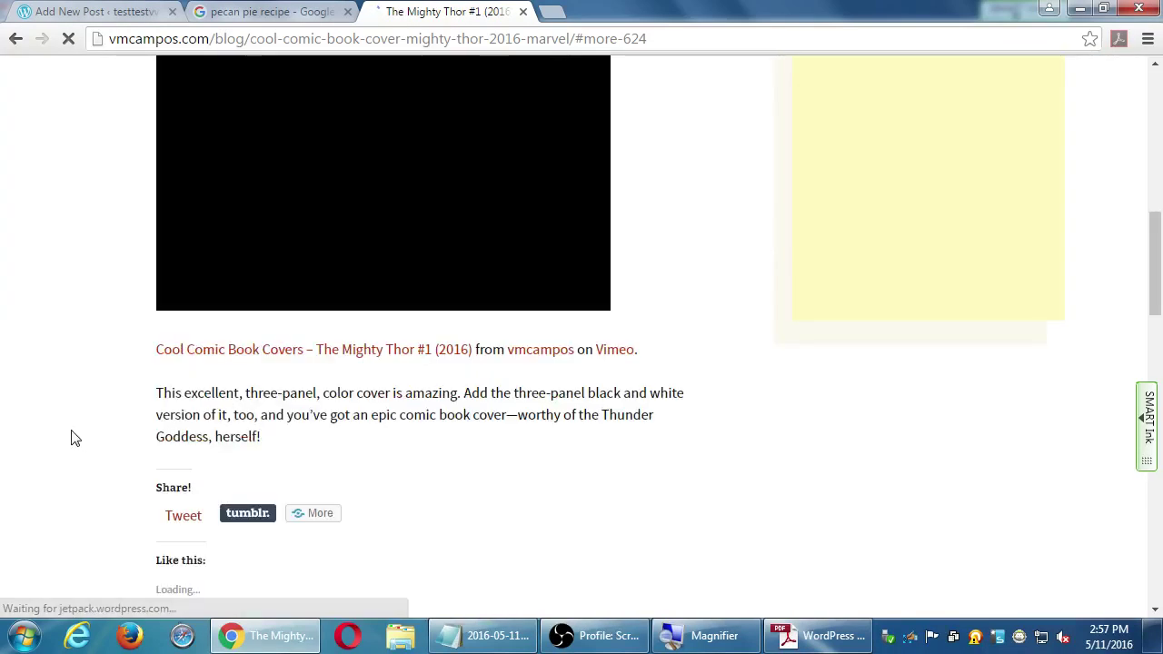
scroll(73, 436, up, 3)
scroll(73, 436, down, 1)
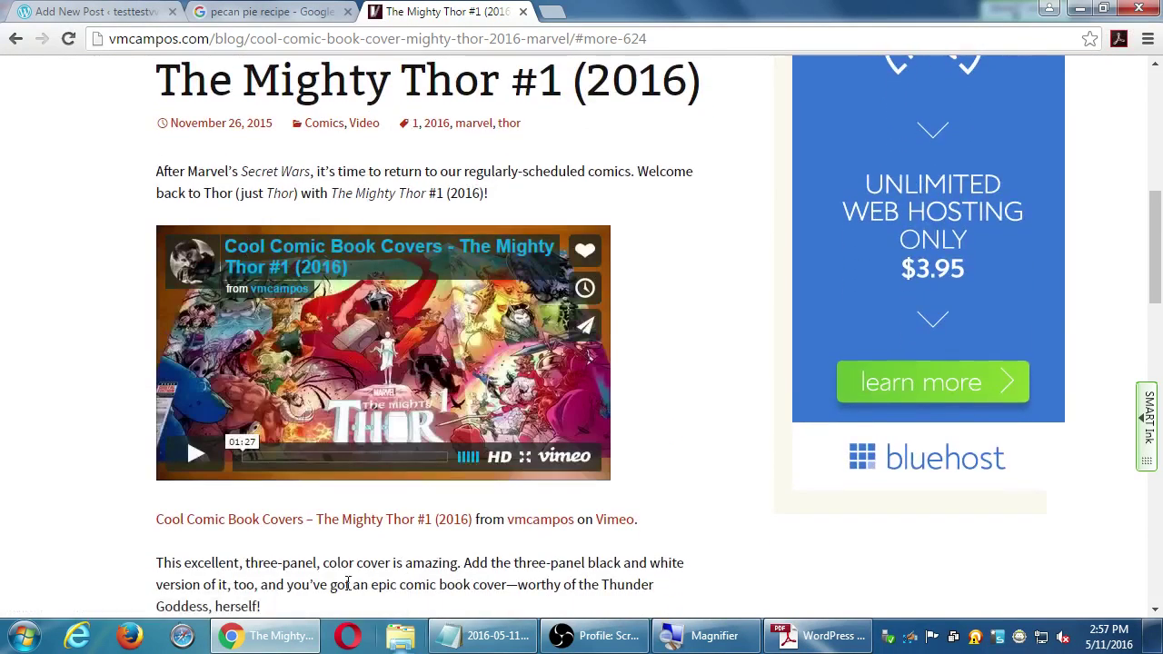
scroll(343, 554, down, 1)
scroll(53, 314, up, 1)
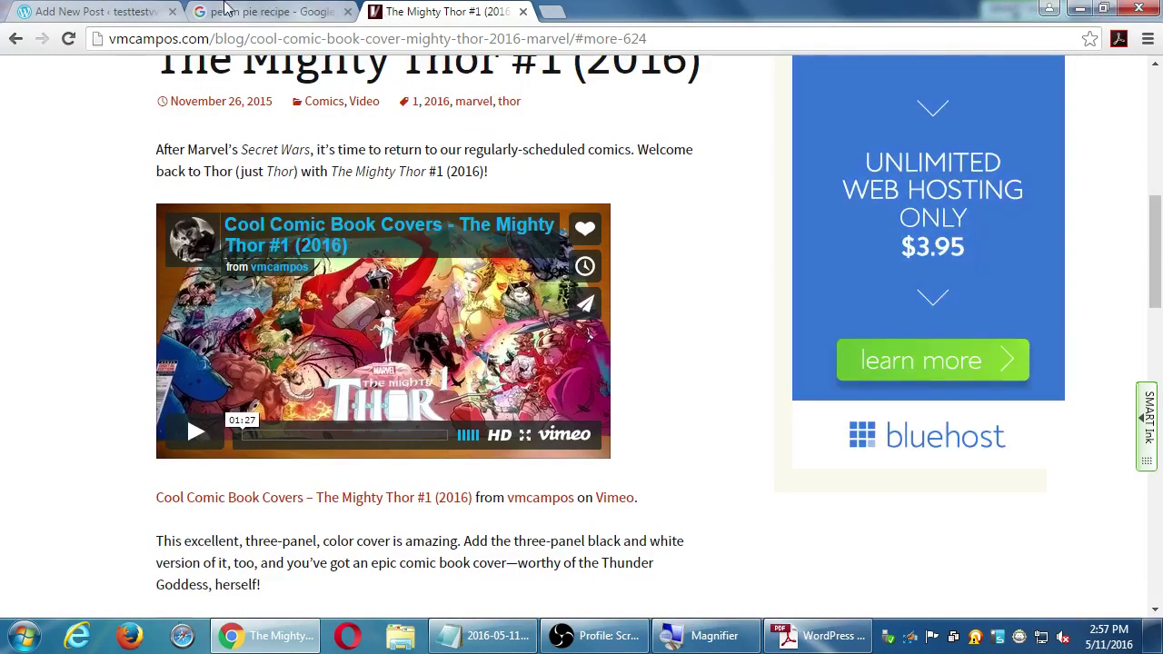
click(88, 11)
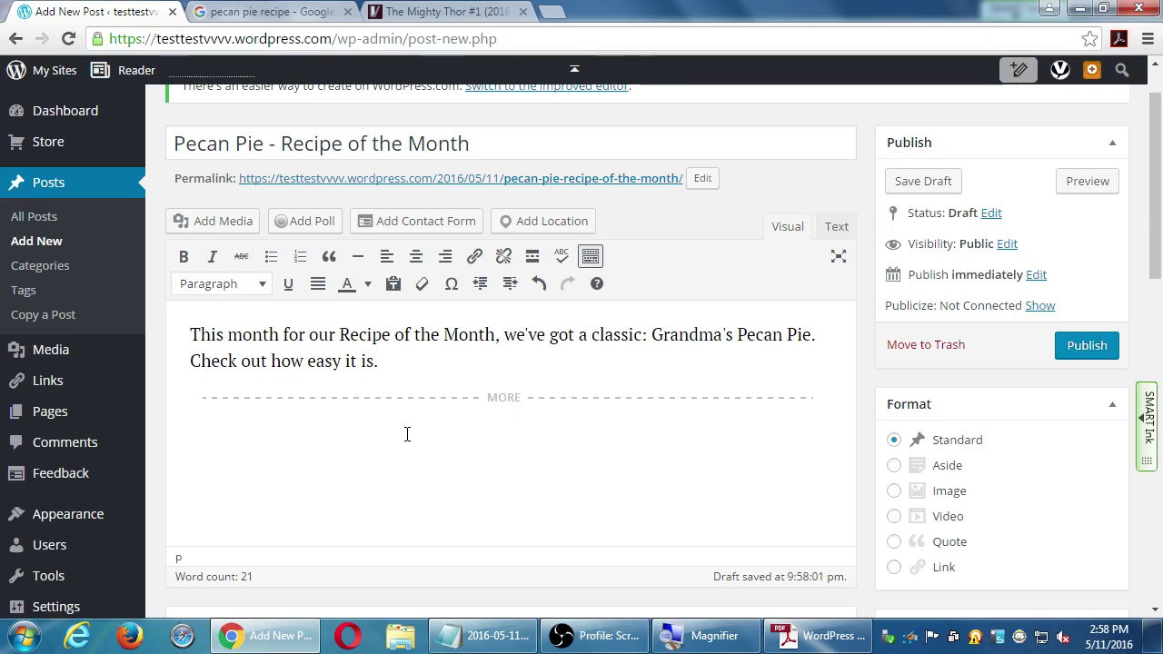
Review the Headings and Lists items in the WordPress Checklist in Adobe Reader.
click(843, 645)
scroll(626, 345, up, 5)
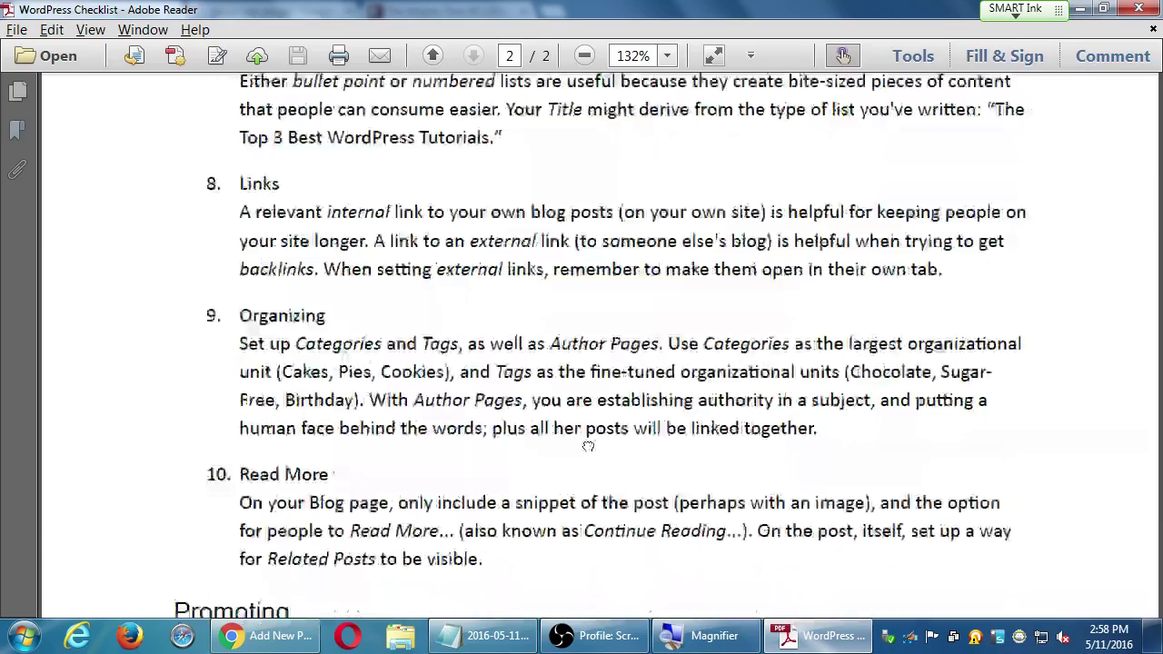
scroll(564, 392, up, 5)
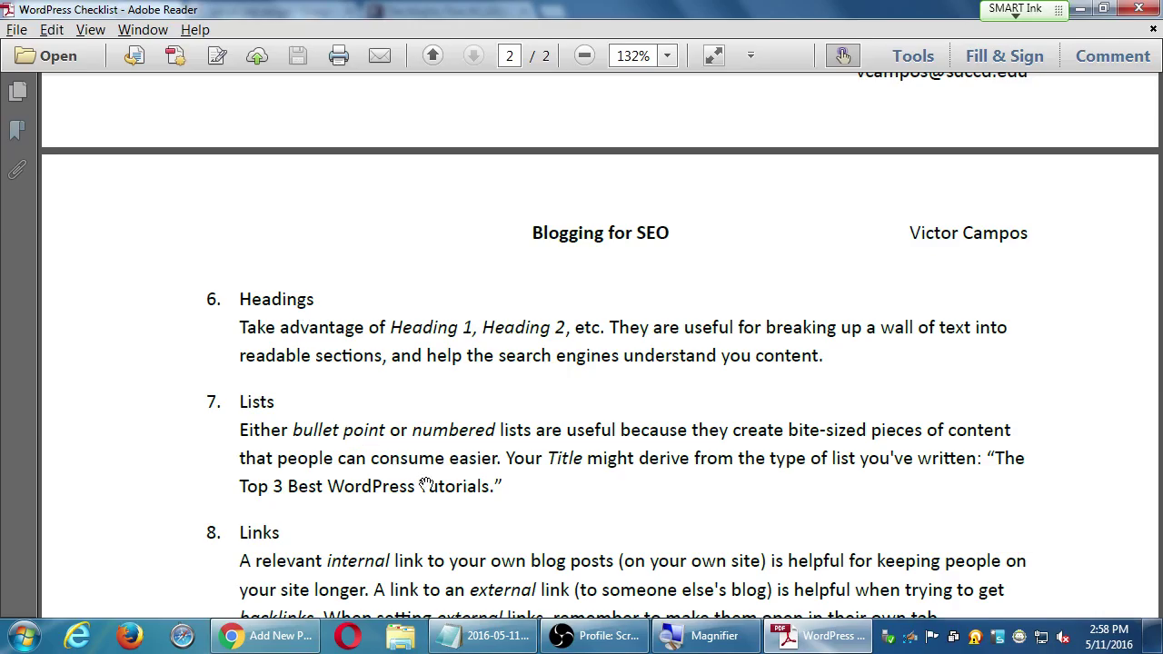
Back in the post editor, write "Ingredients" and "Preparation" on separate lines below the Read More tag.
click(284, 640)
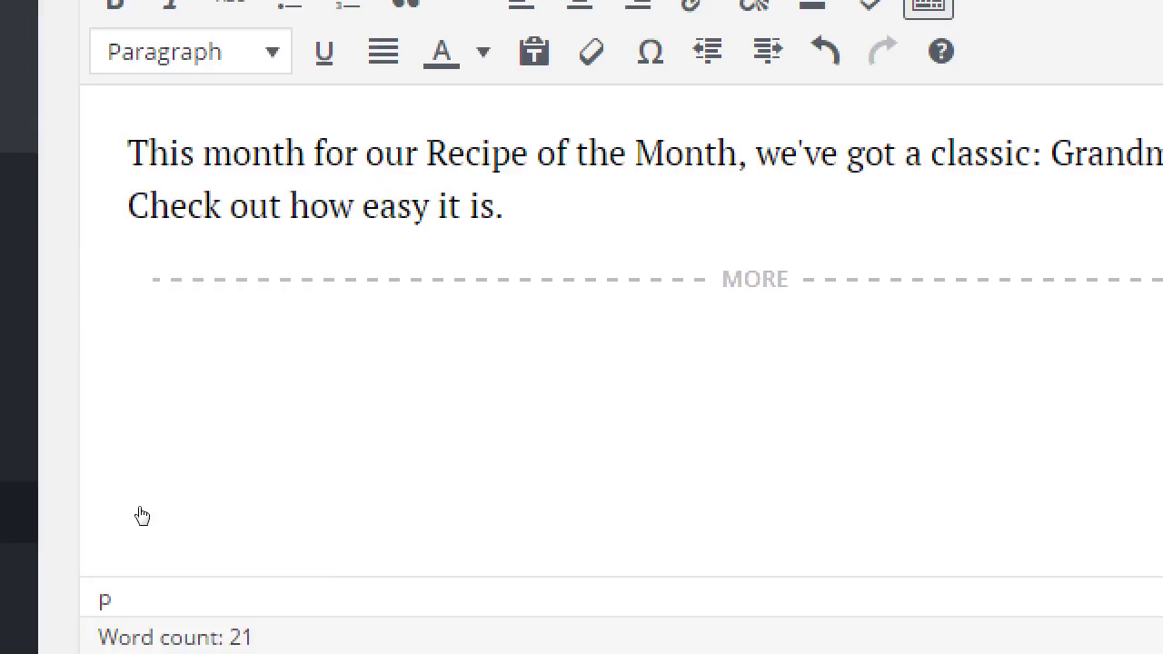
mouse_move(82, 513)
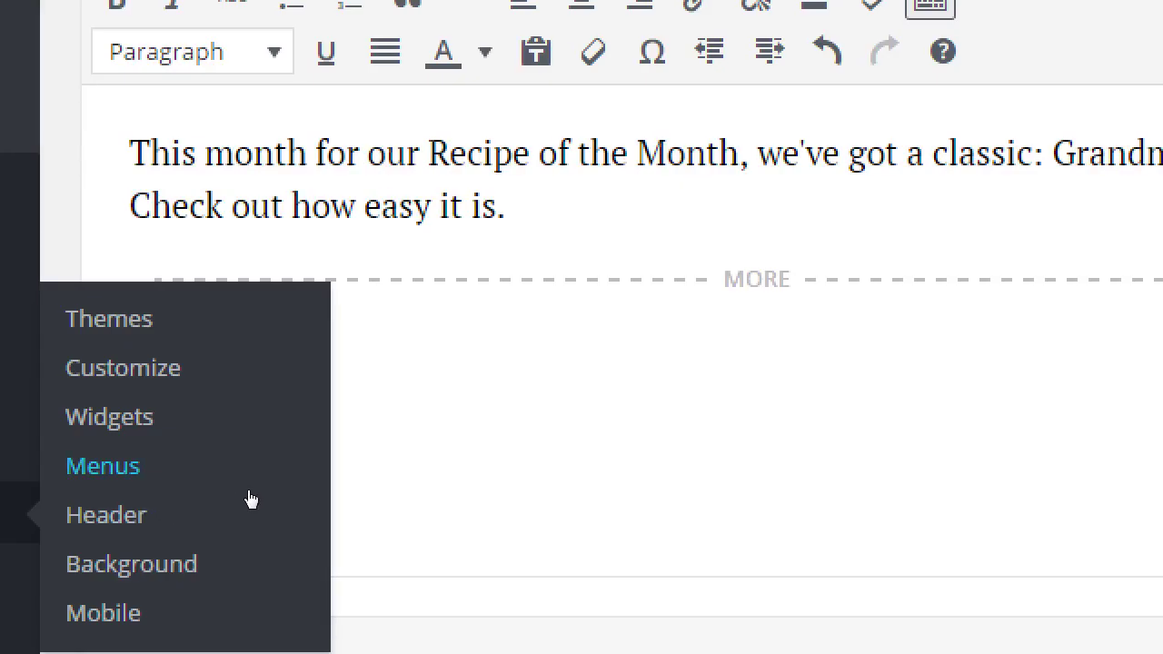
text(In)
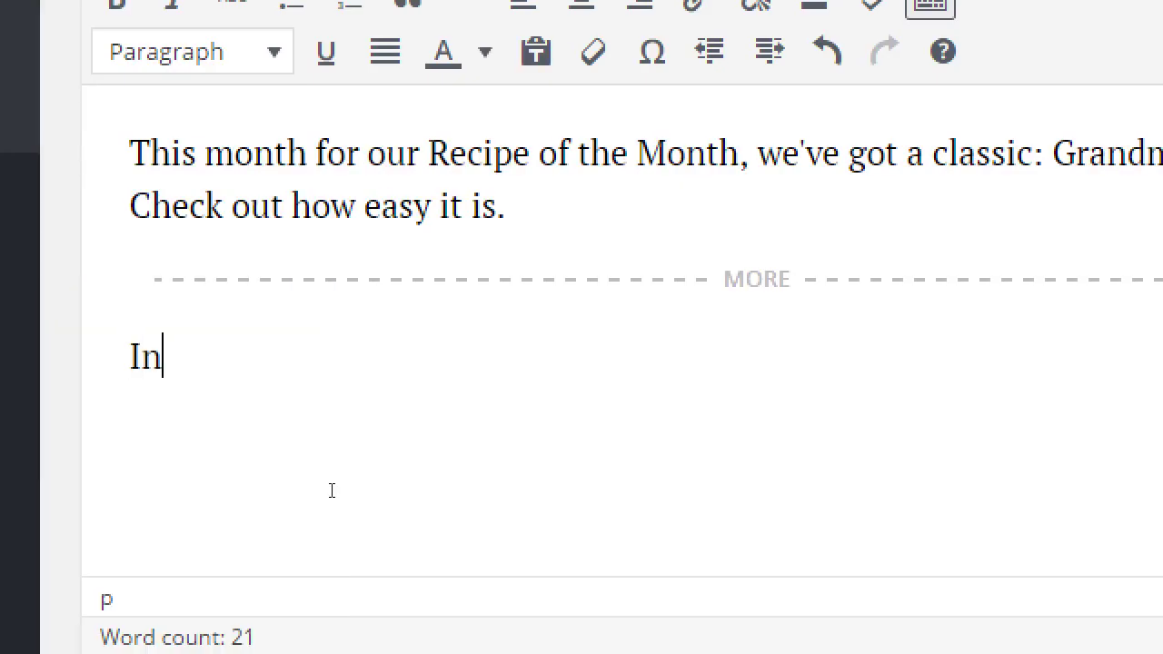
text(gredients)
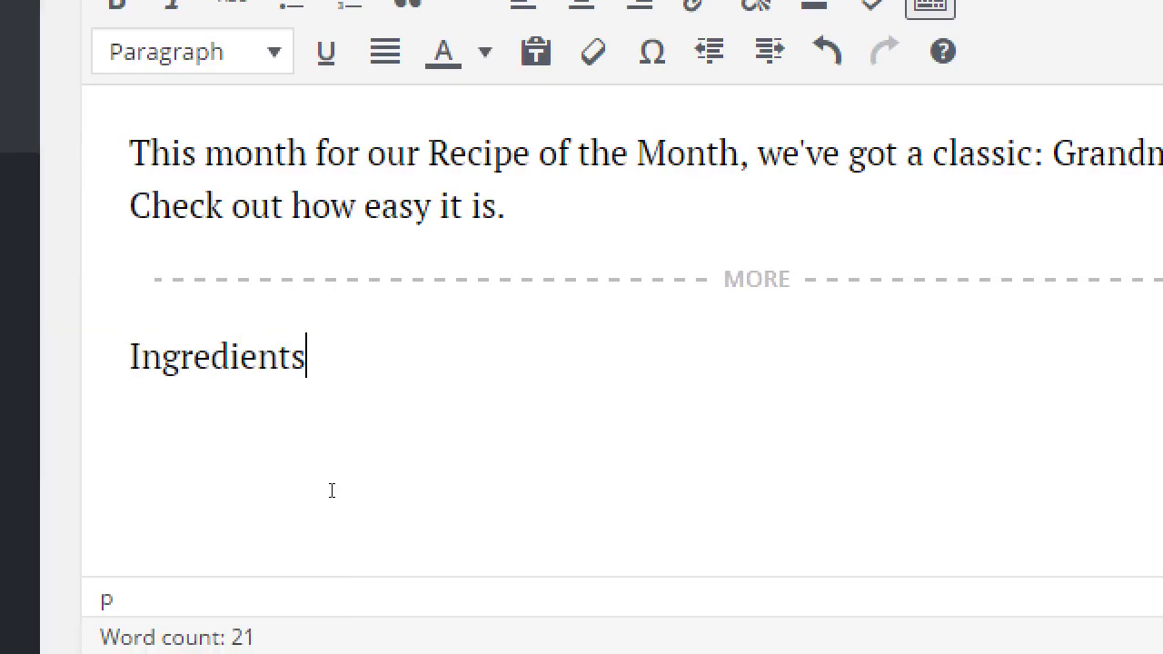
key(Return)
text(Preparation)
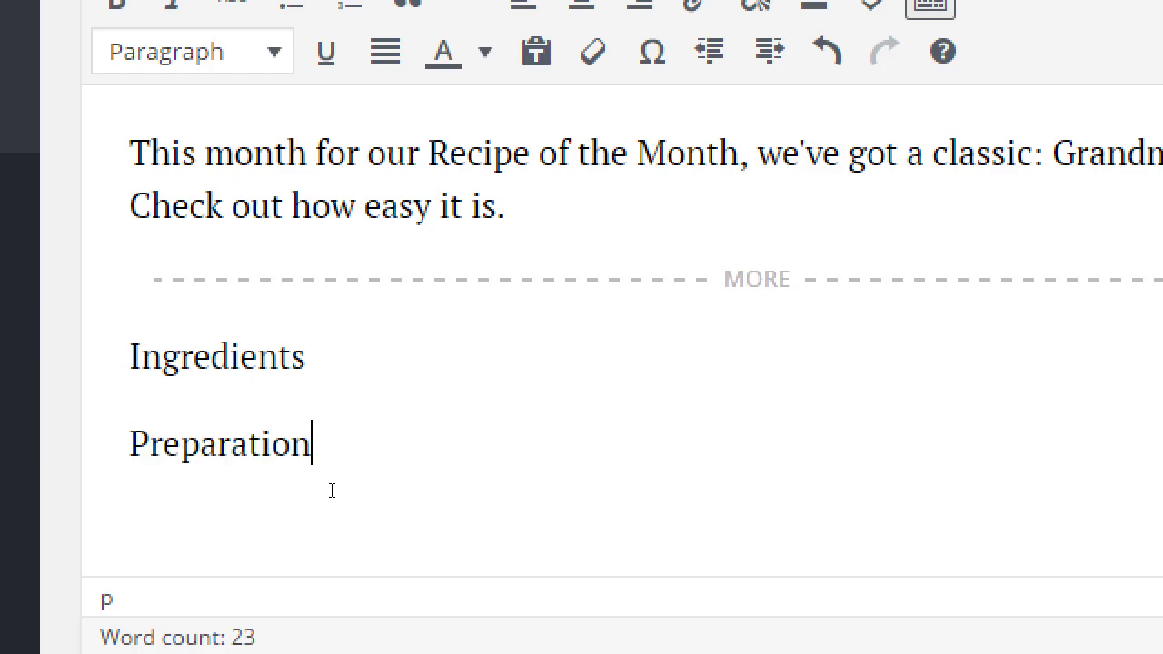
Retype the ending of "Preparation" and add "Conclusion" as a new line beneath it.
key(BackSpace)
key(BackSpace)
key(BackSpace)
key(BackSpace)
key(BackSpace)
key(BackSpace)
key(BackSpace)
key(BackSpace)
text(er)
key(BackSpace)
key(BackSpace)
text(aration)
key(Return)
text(C)
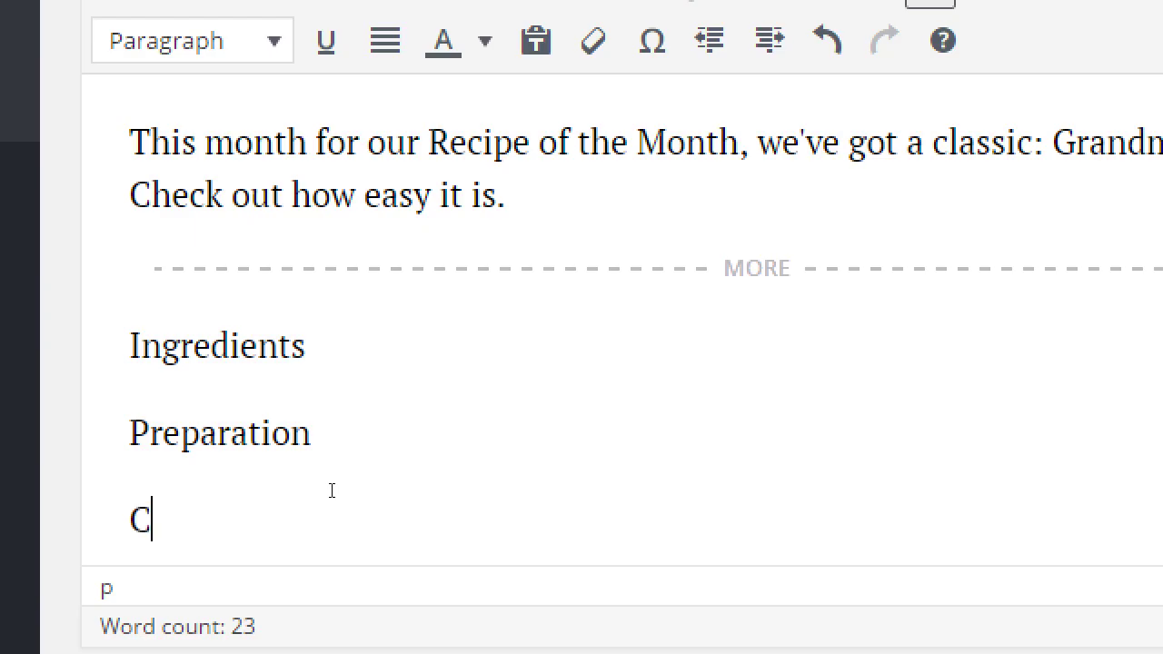
text(onclusion)
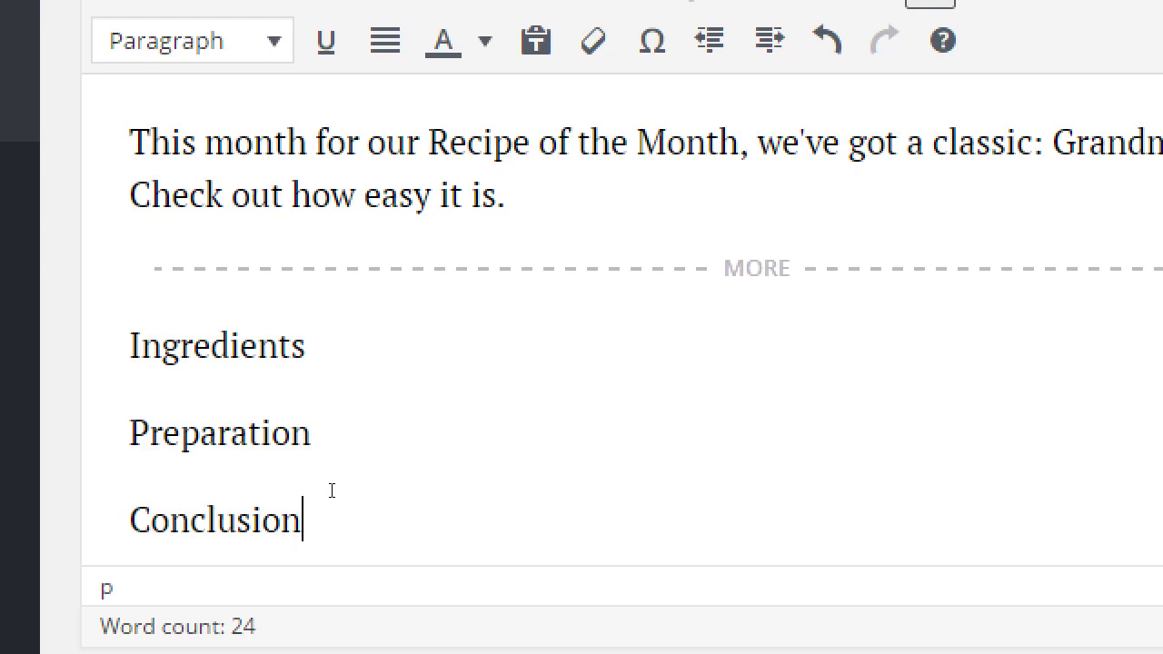
key(Up)
key(Up)
key(Left)
key(Left)
key(Left)
key(Left)
key(Left)
key(Left)
key(Down)
key(Down)
key(Up)
key(Up)
key(Down)
scroll(374, 345, up, 1)
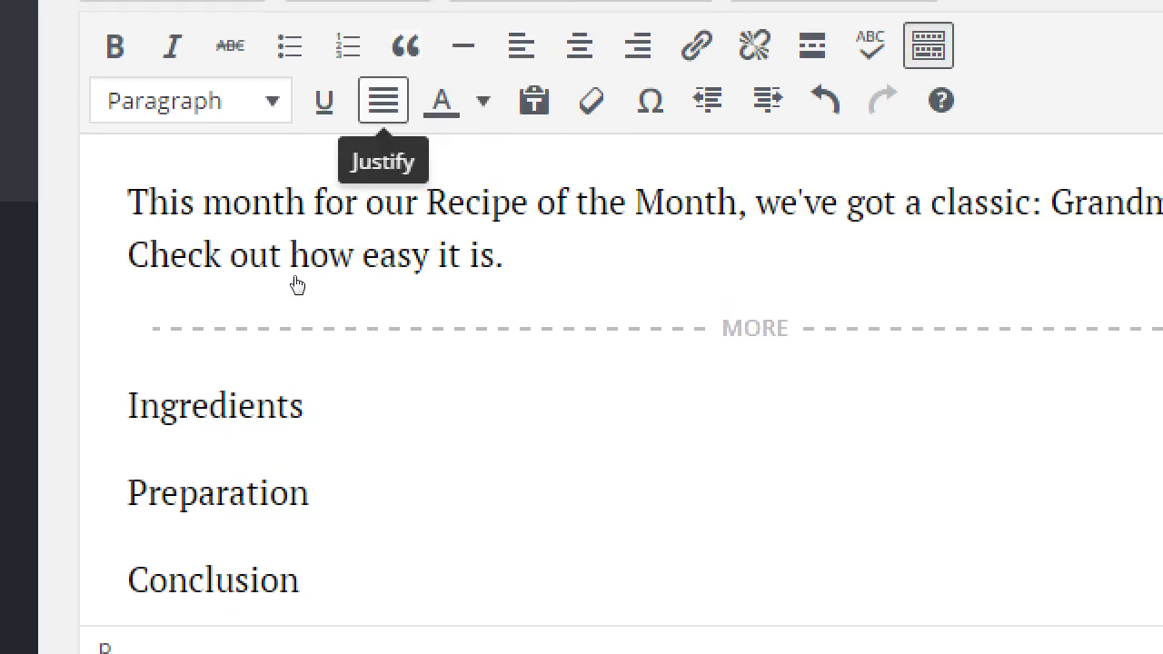
key(Up)
key(Up)
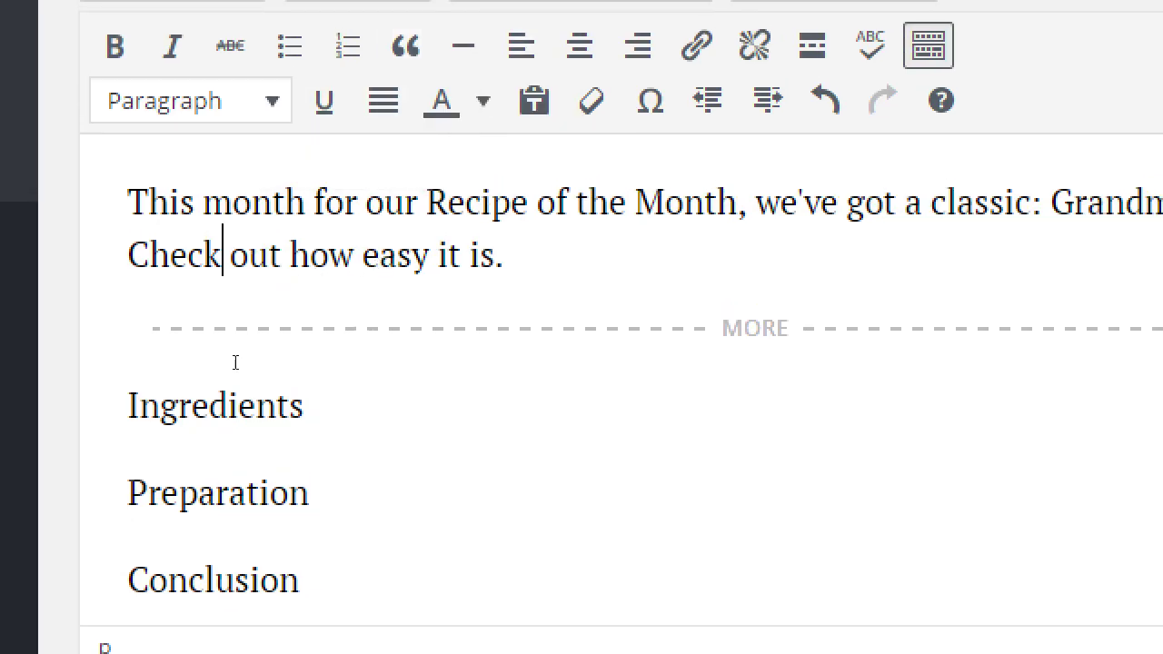
shift+click(380, 254)
drag(317, 202, 425, 201)
drag(179, 405, 238, 405)
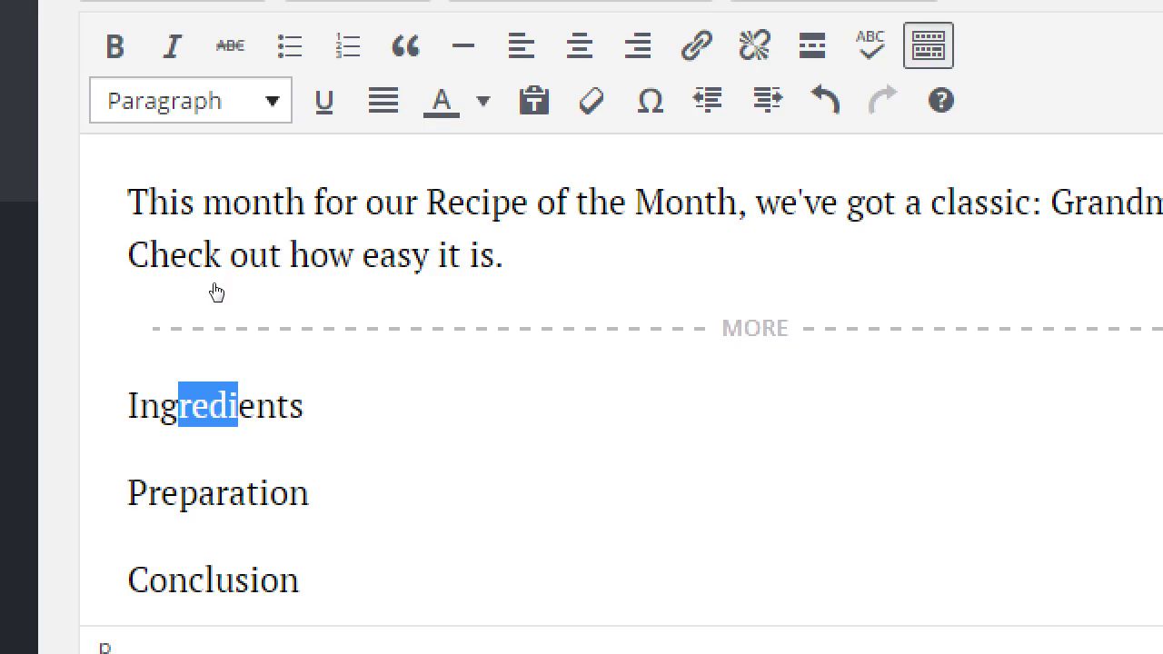
click(229, 254)
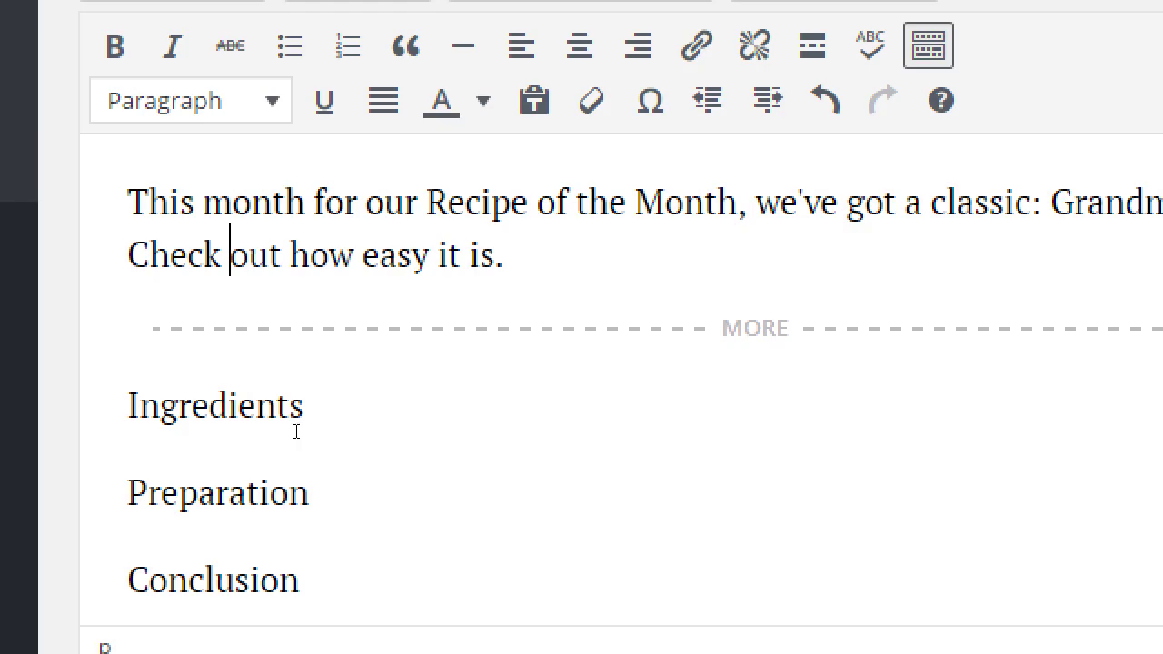
Format the "Ingredients" line as Heading 1.
drag(302, 428, 194, 436)
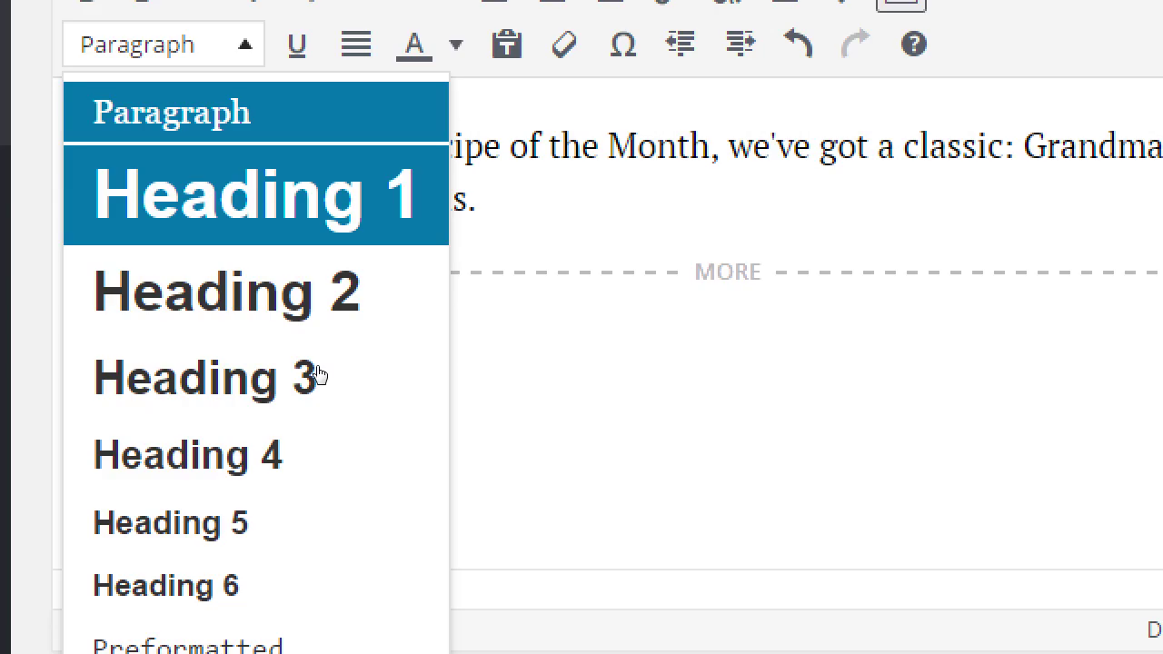
key(Return)
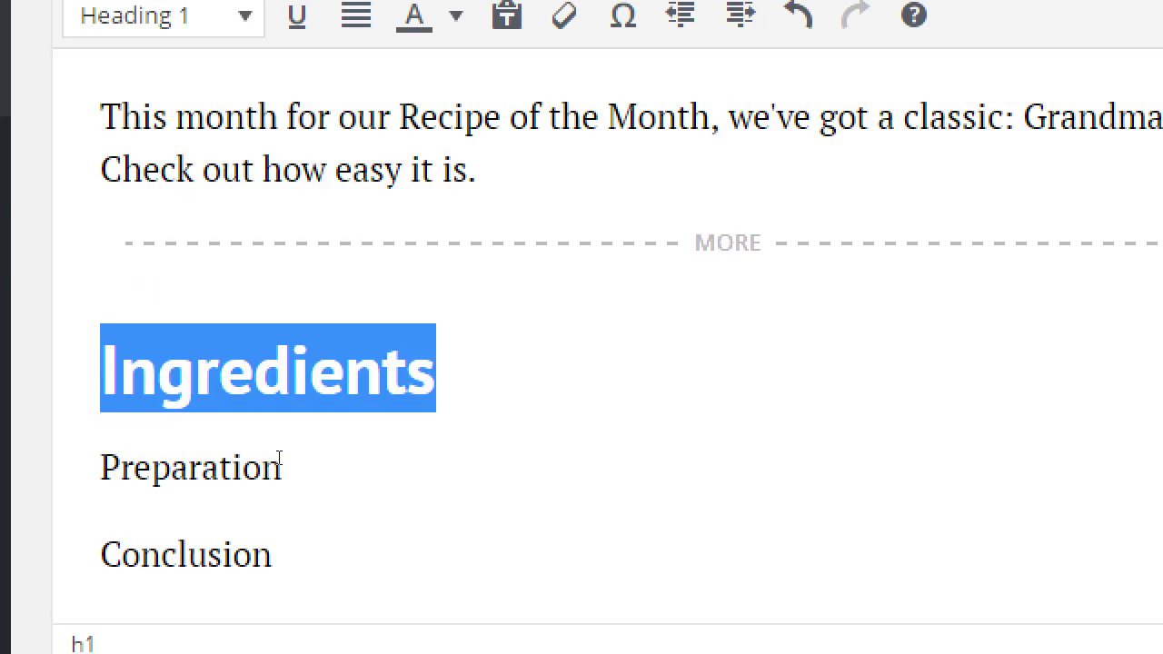
key(Right)
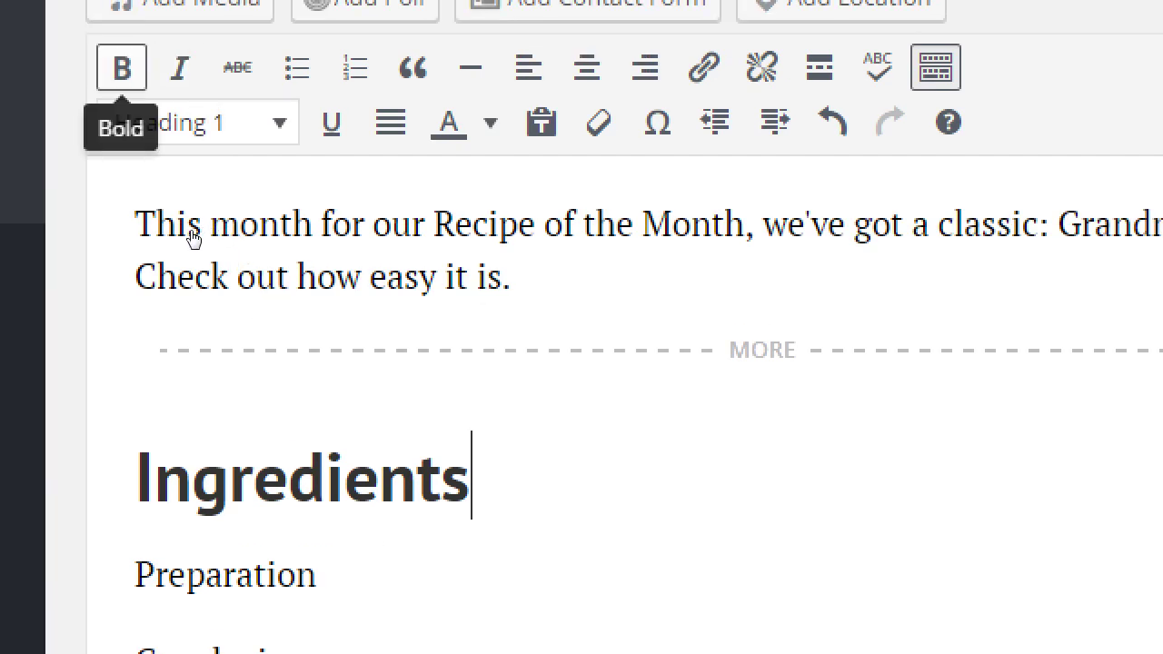
double_click(179, 459)
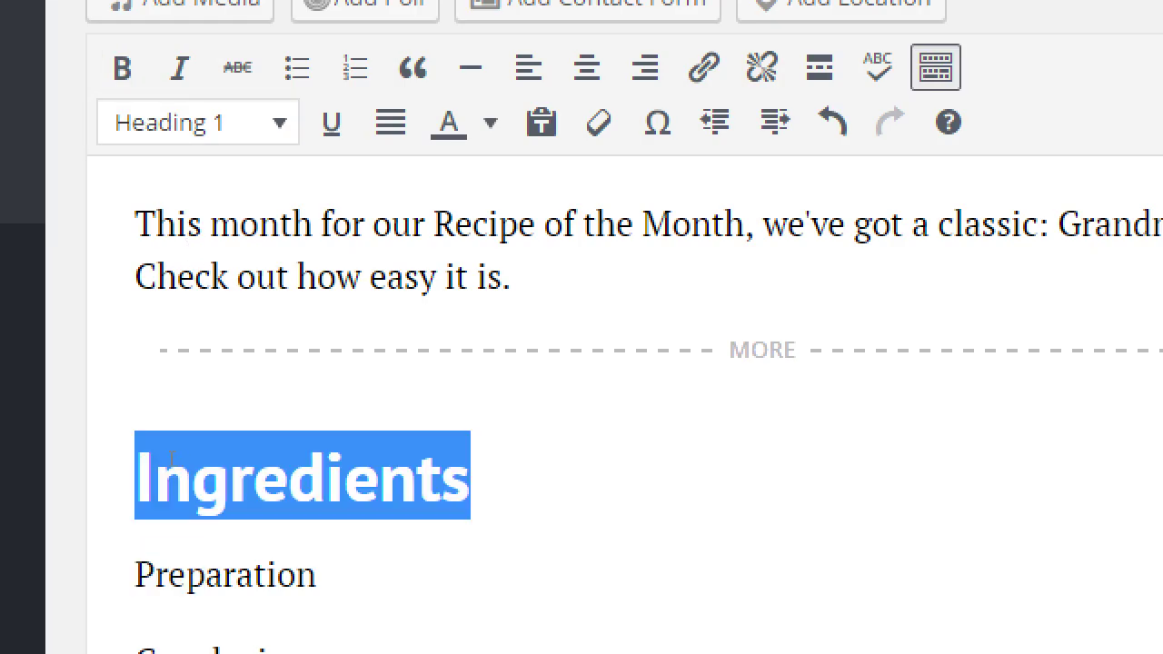
click(197, 123)
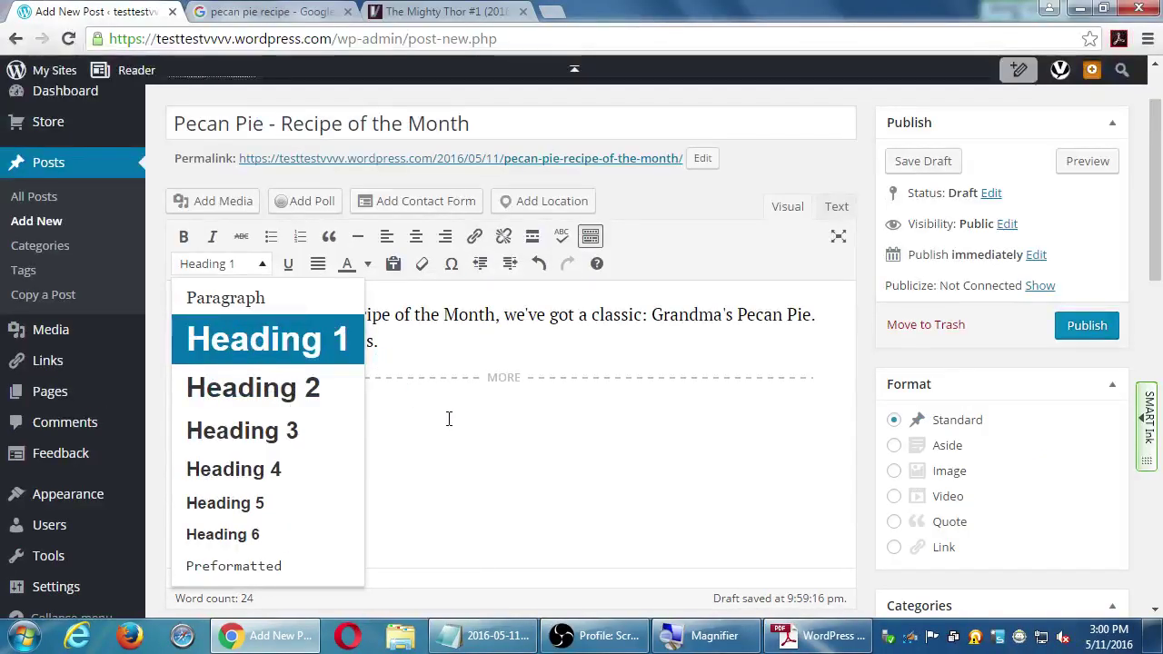
click(701, 252)
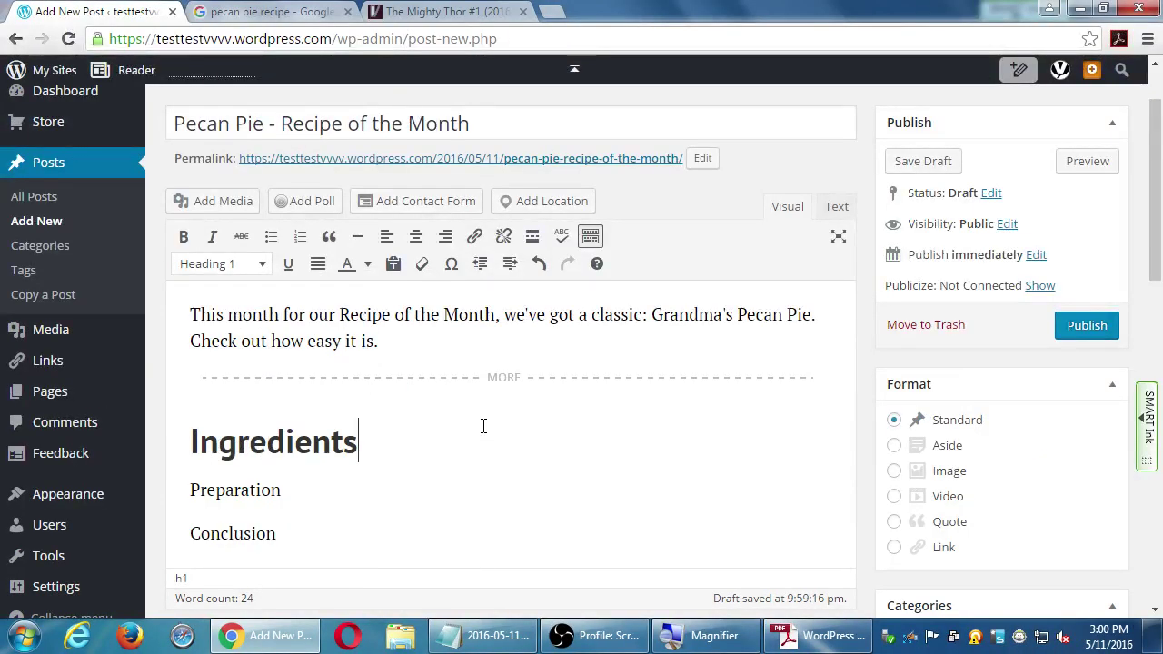
Try bold formatting on the "Preparation" line and remove it again.
drag(283, 490, 185, 499)
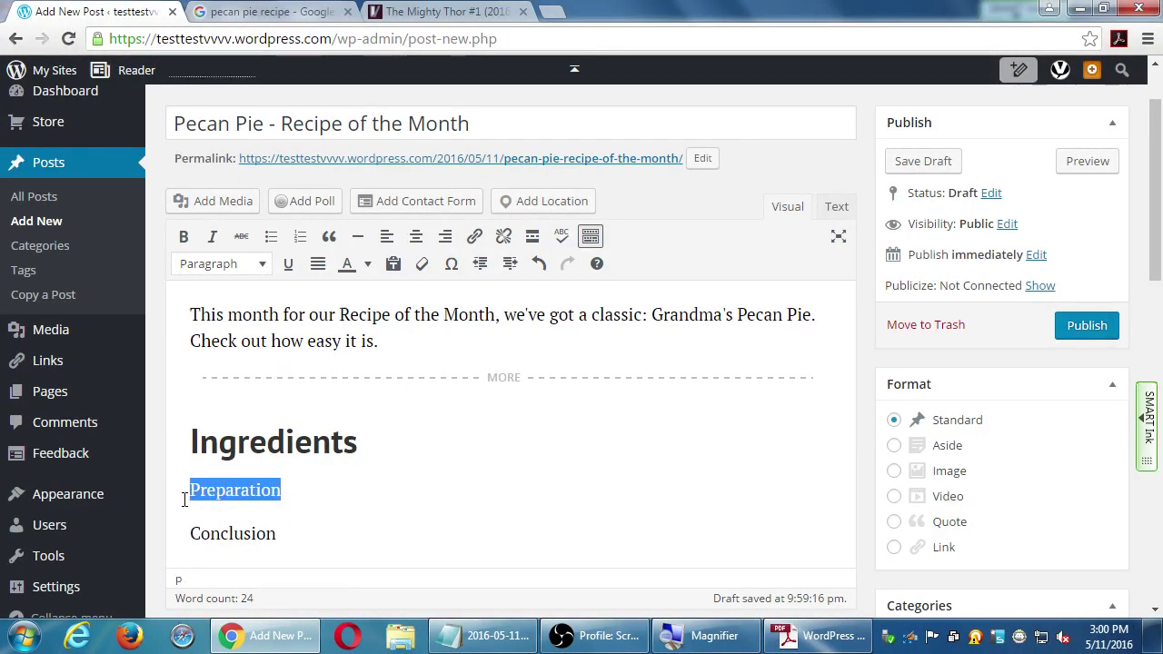
click(183, 236)
mouse_move(595, 635)
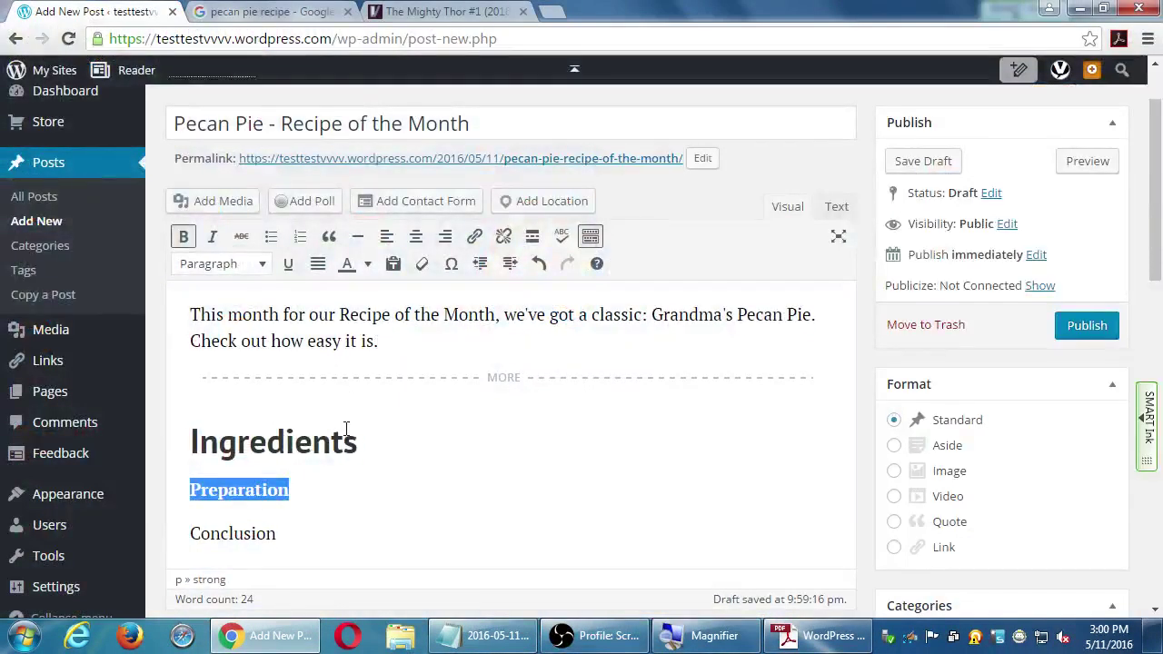
click(183, 236)
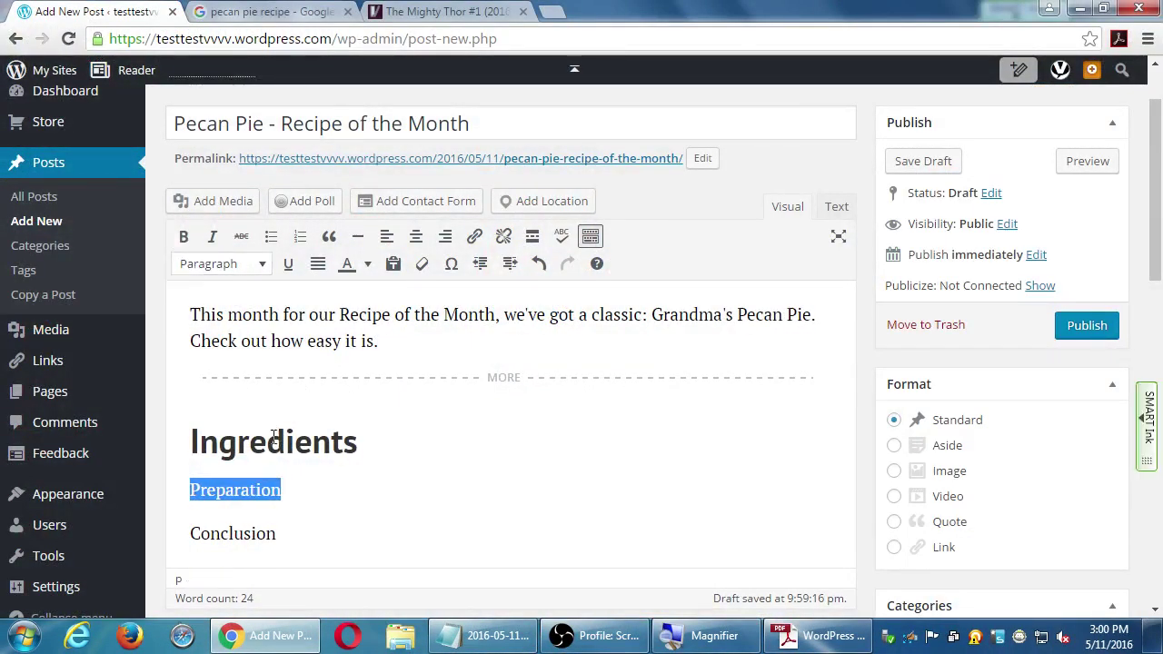
click(227, 269)
click(467, 443)
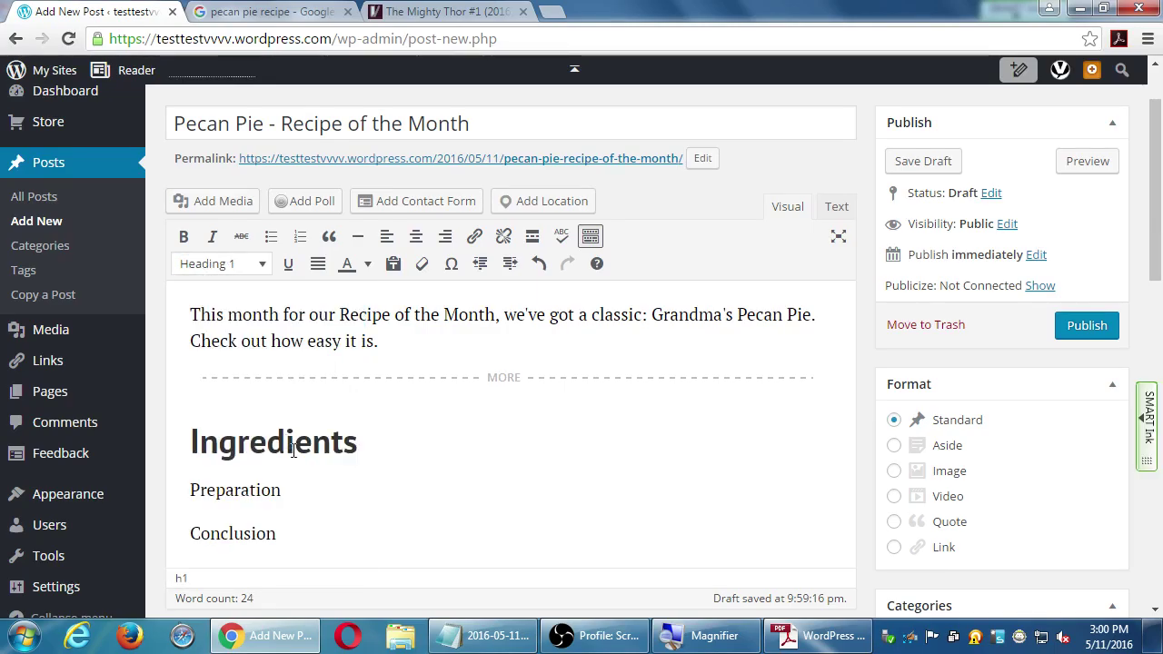
Format the "Ingredients" line as Heading 2.
drag(368, 442, 186, 436)
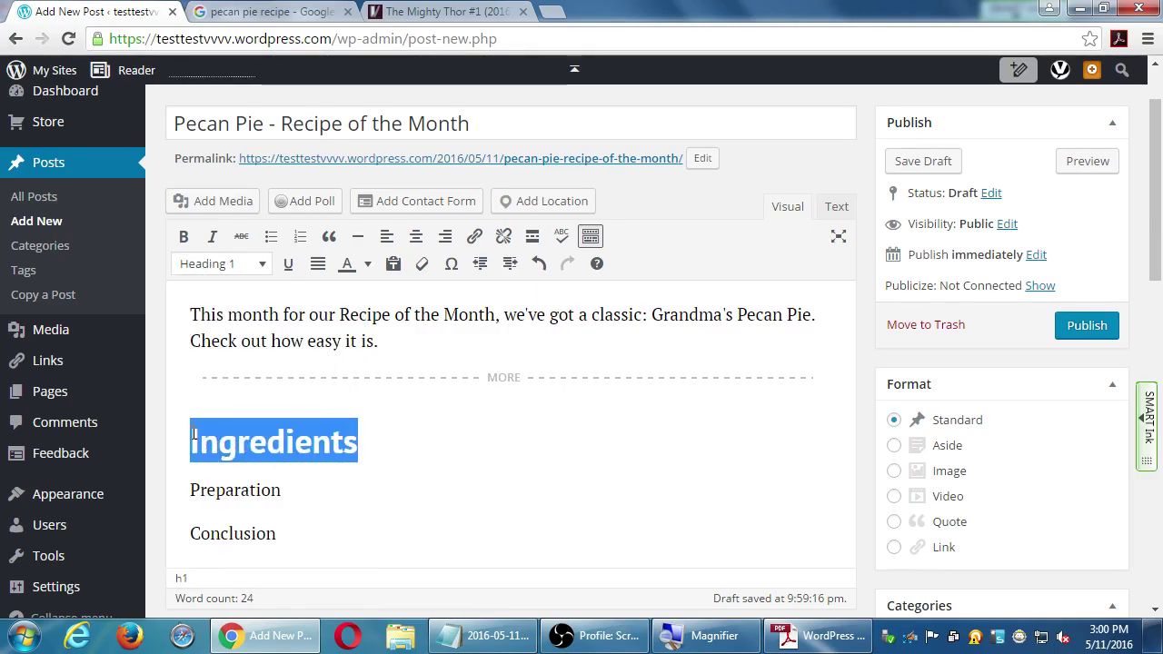
click(231, 265)
click(260, 383)
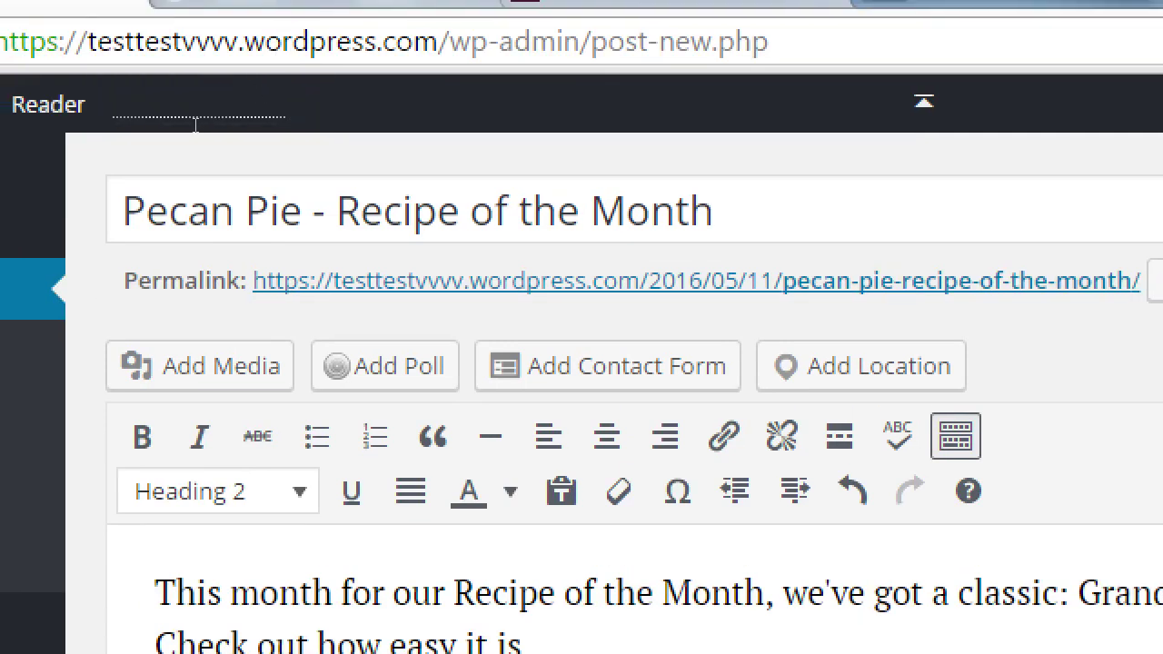
drag(145, 211, 326, 211)
drag(297, 125, 492, 119)
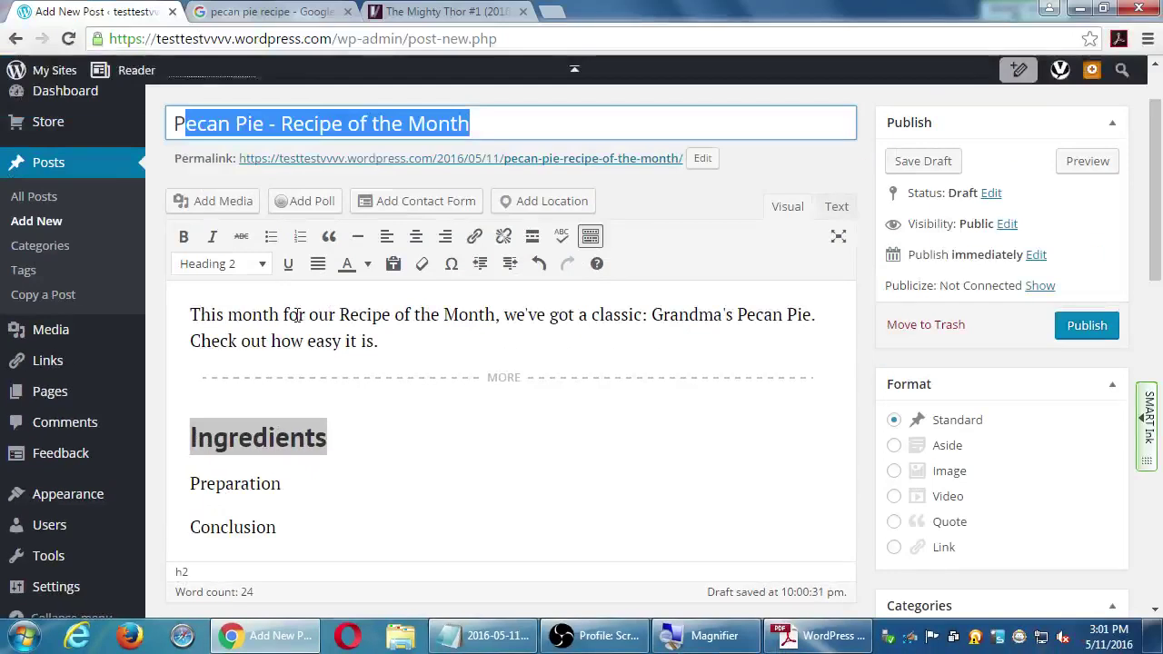
click(428, 471)
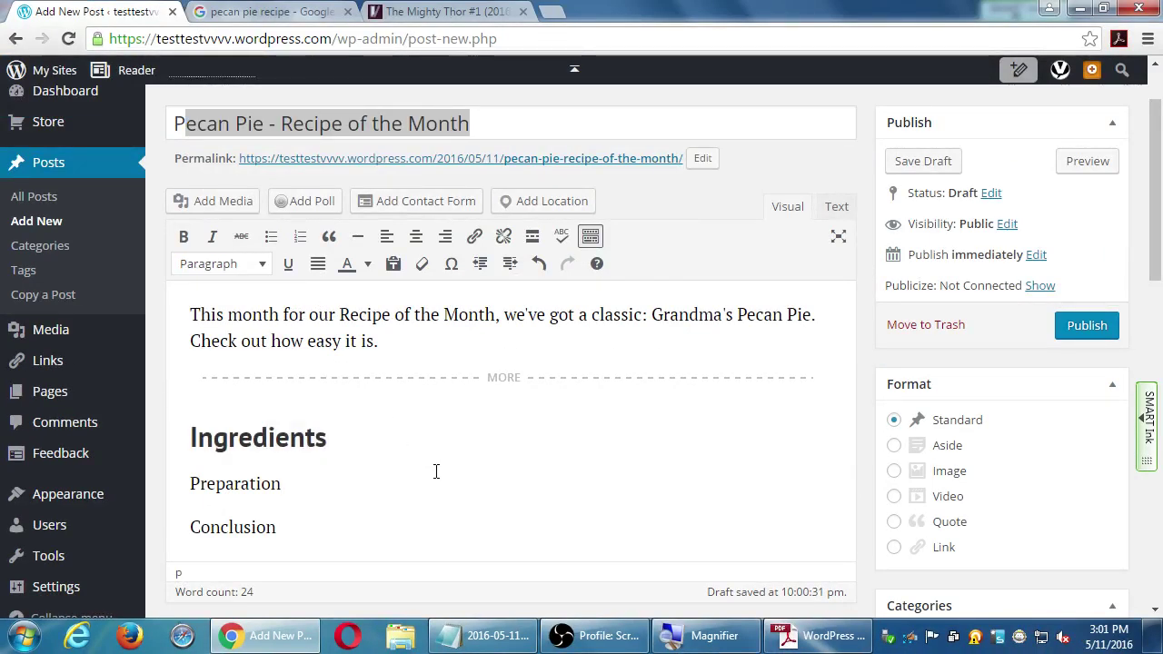
scroll(436, 469, up, 1)
click(501, 150)
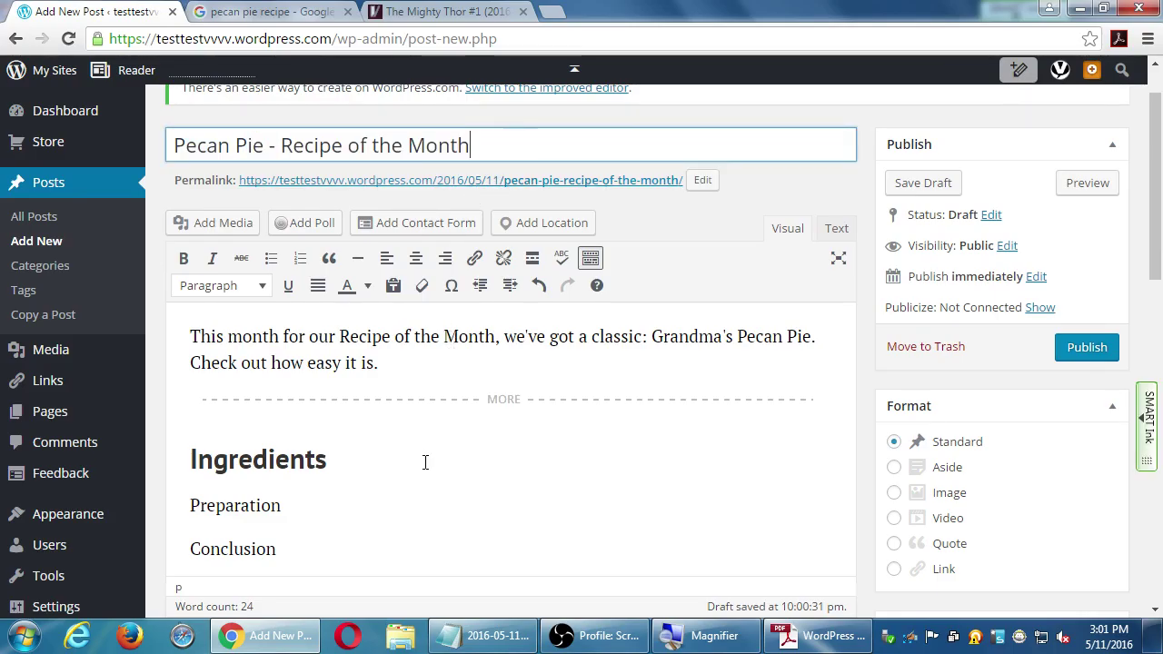
click(307, 459)
double_click(309, 458)
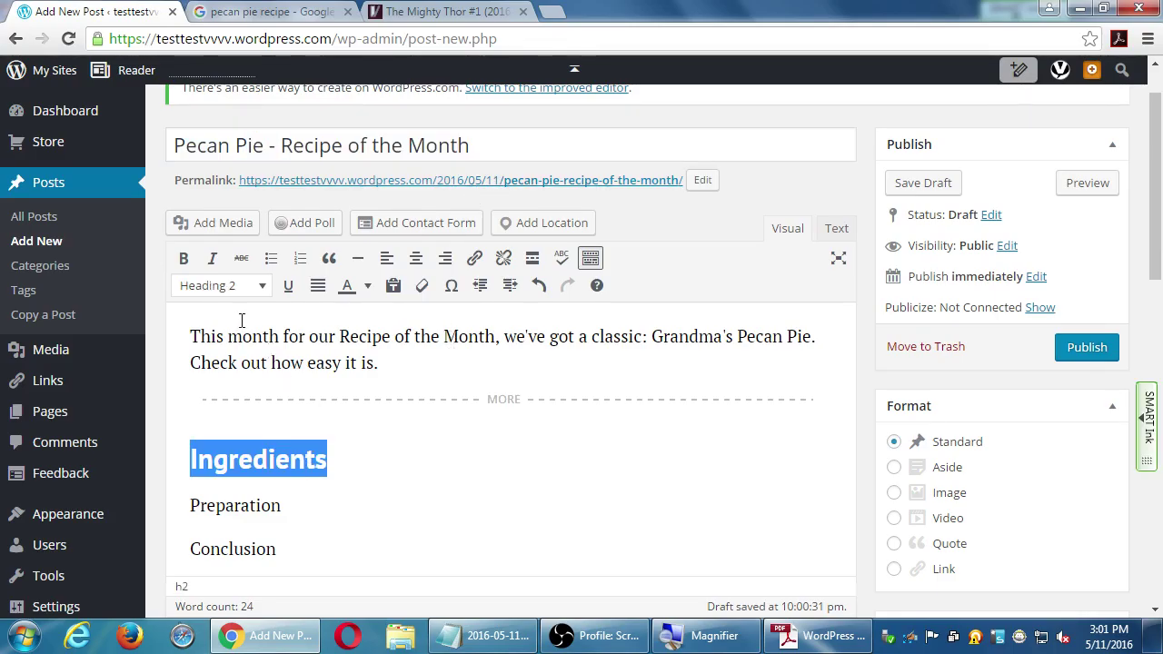
Format the "Preparation" line as Heading 2.
double_click(245, 505)
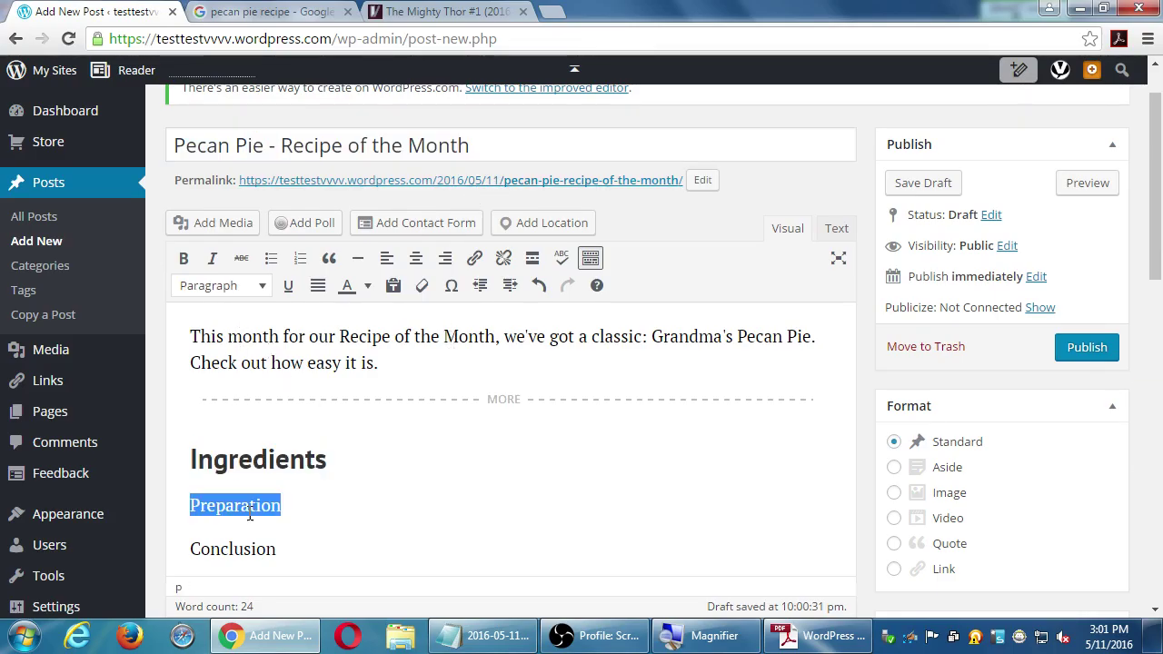
click(228, 289)
click(259, 408)
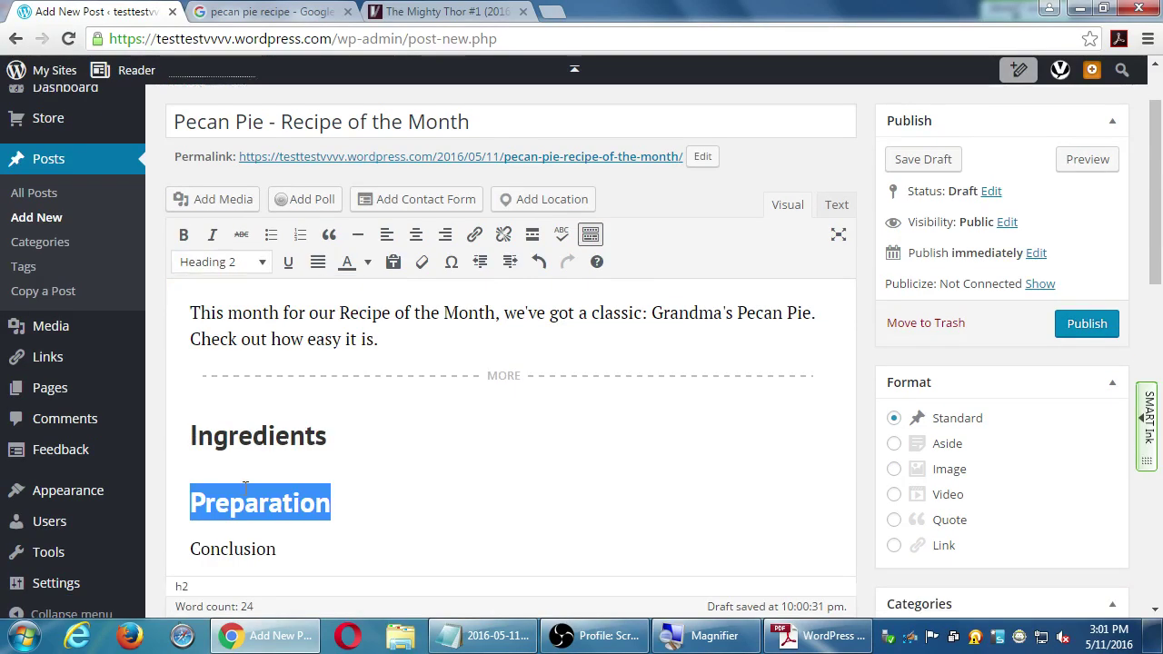
Format the "Conclusion" line as Heading 2.
double_click(246, 548)
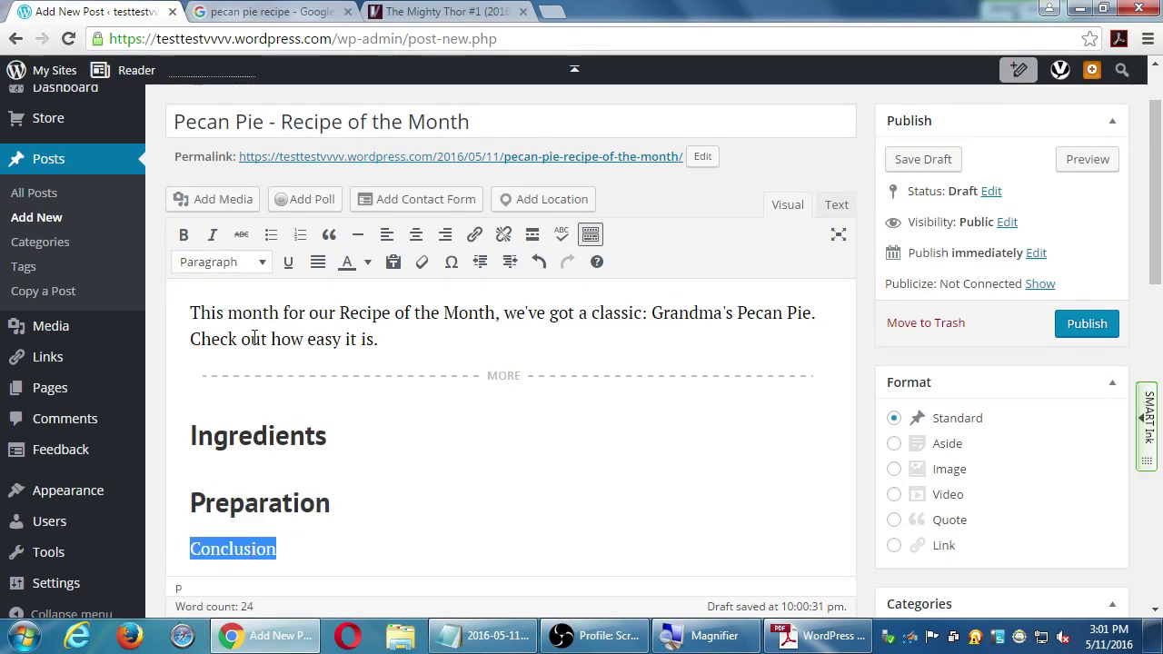
click(246, 273)
click(260, 382)
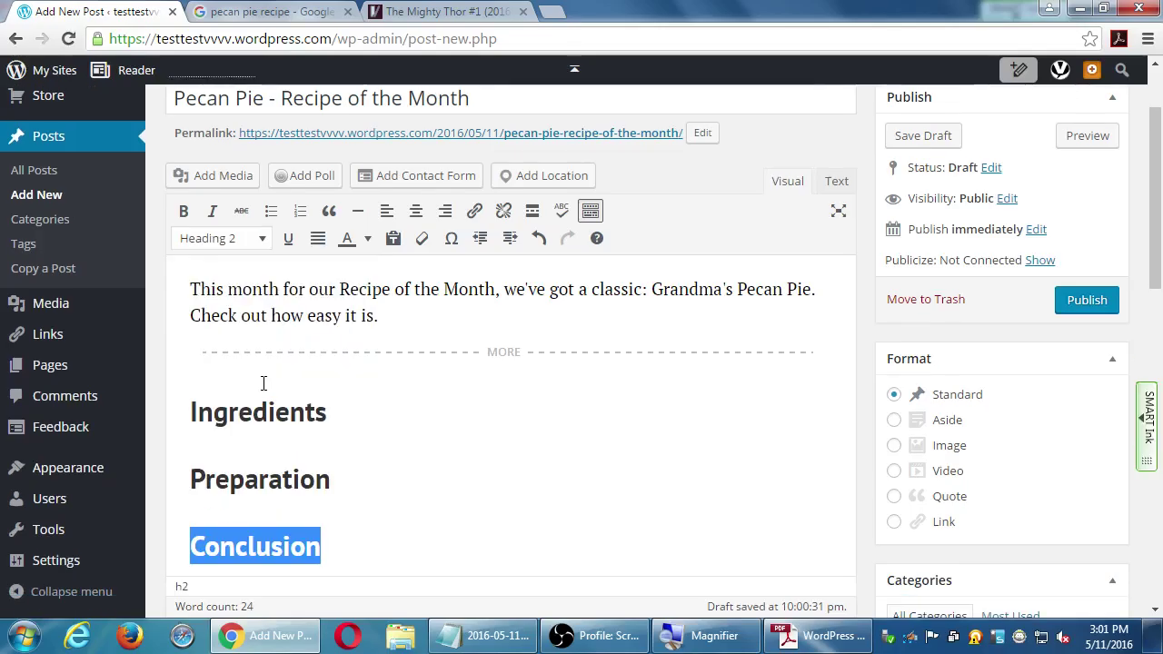
click(452, 467)
key(super+plus)
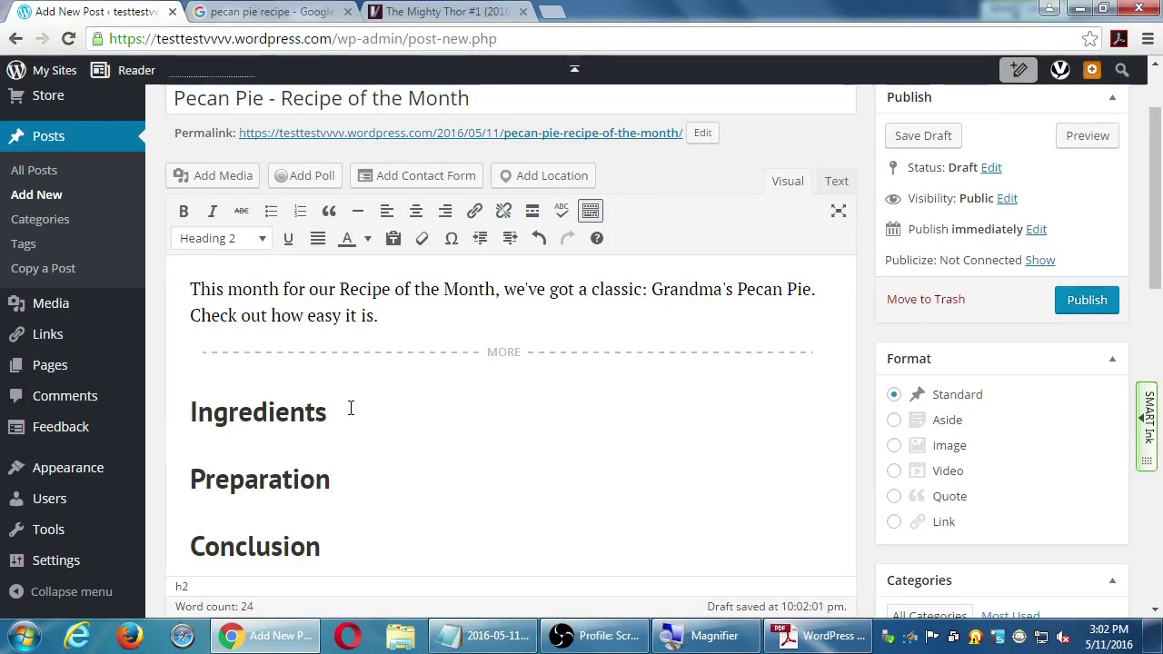
drag(351, 408, 150, 424)
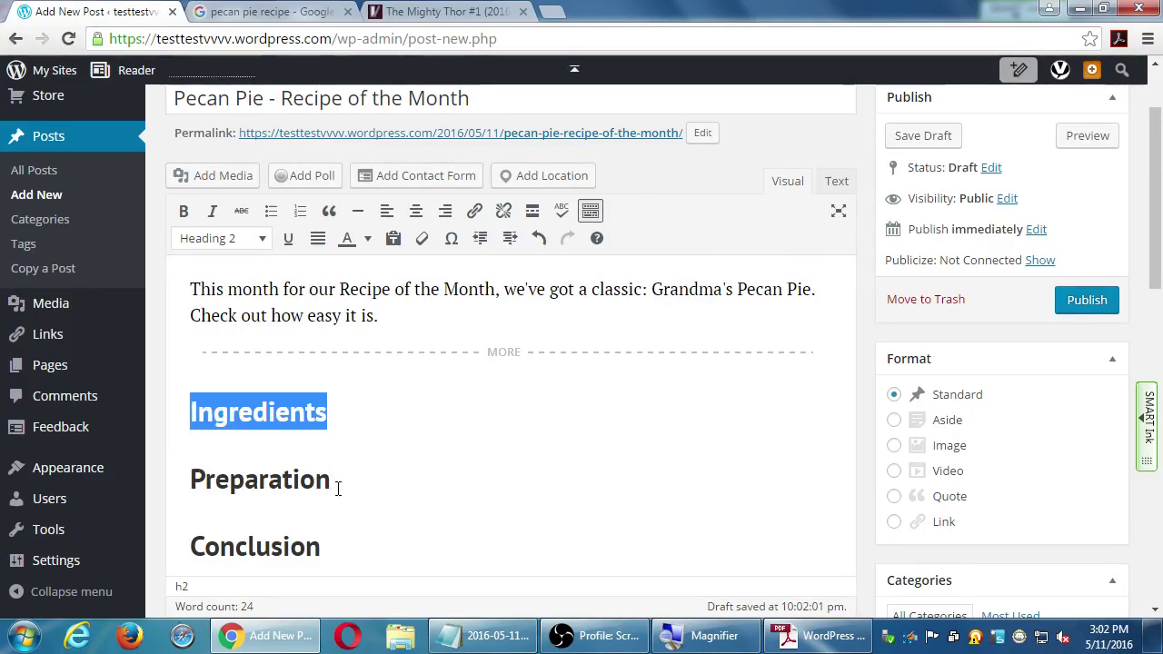
drag(335, 482, 186, 483)
click(251, 416)
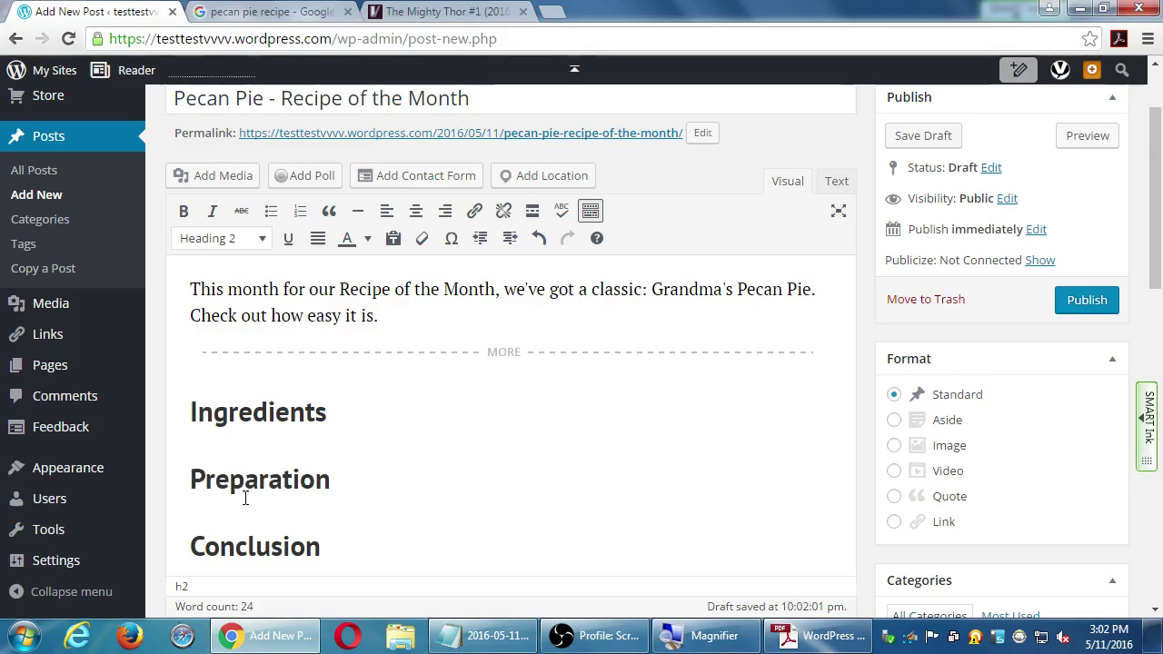
double_click(303, 418)
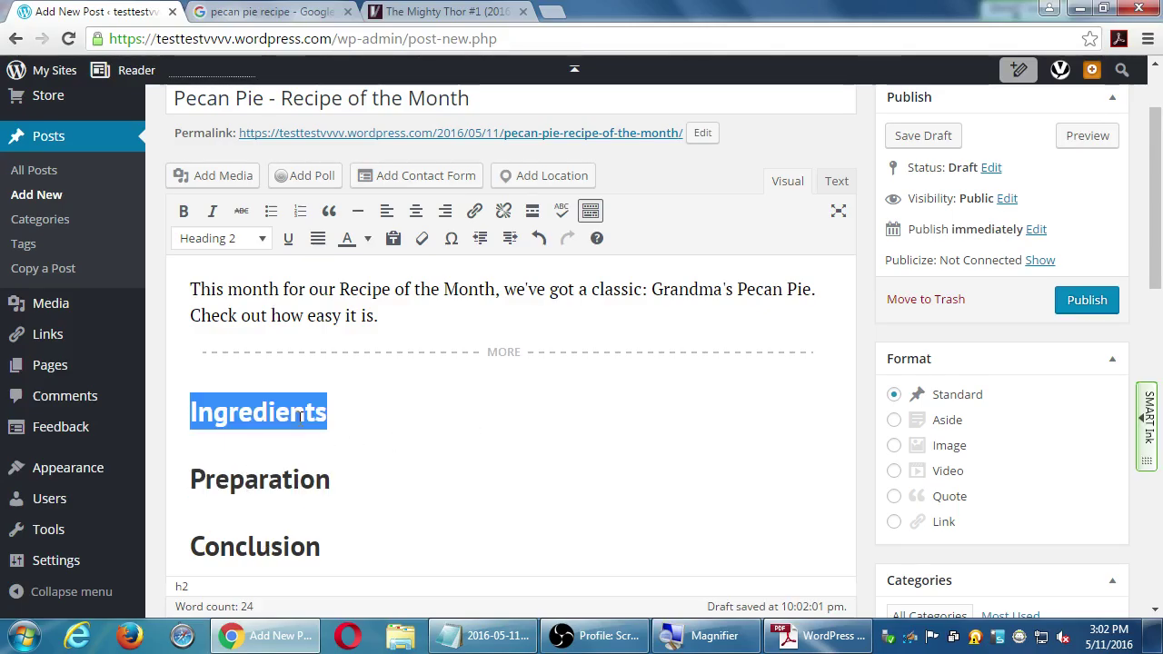
Add the lines "Vegan Versions" and "Organic Version" below the "Ingredients" heading.
click(367, 421)
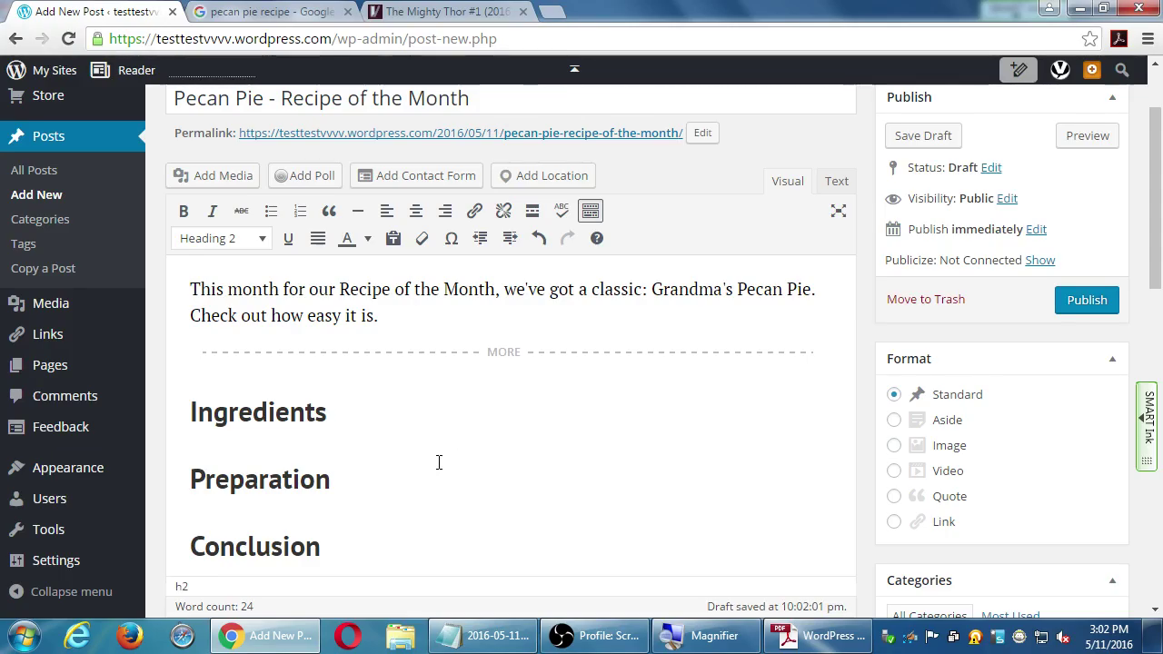
key(Return)
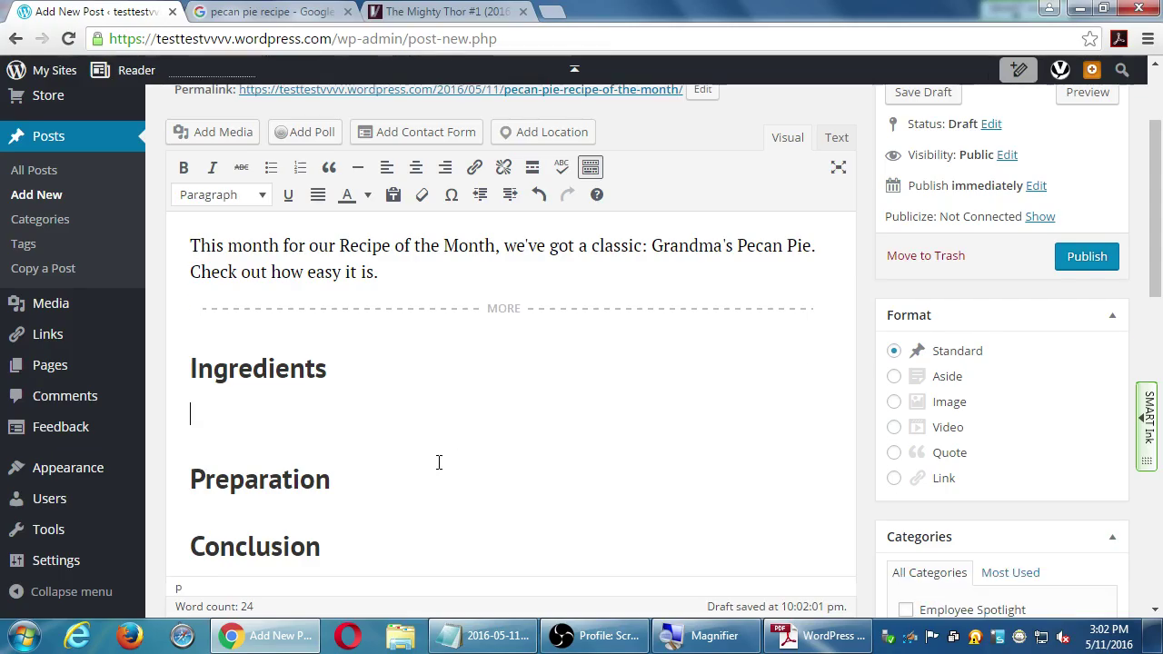
text(Vegan Versions)
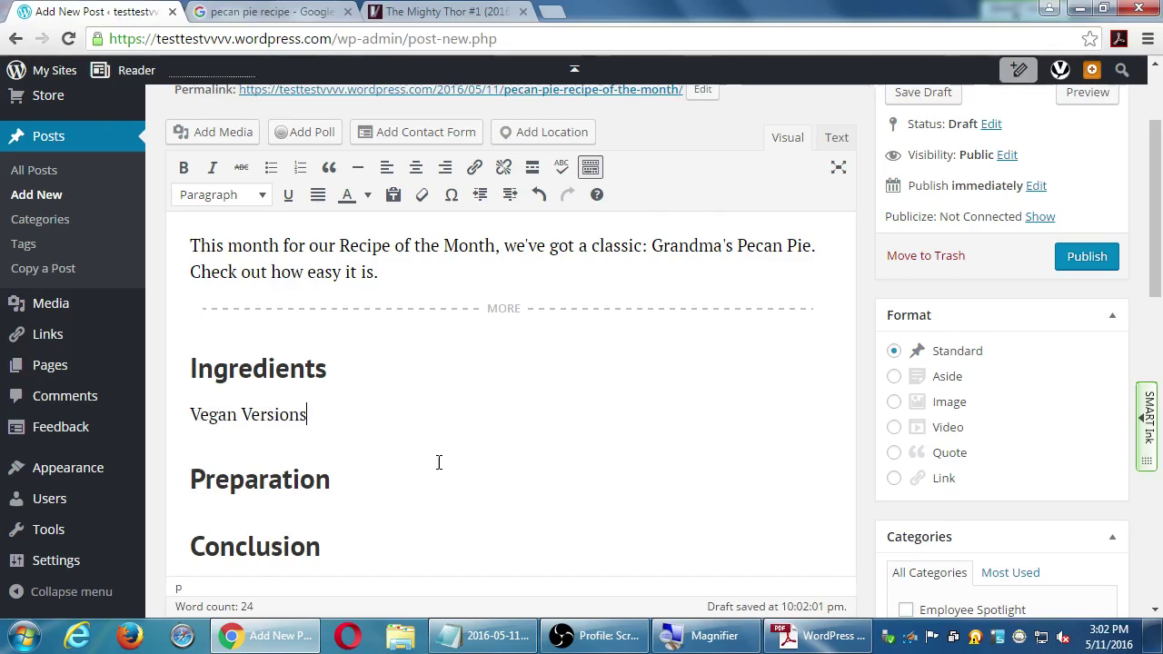
key(Return)
text(Organics)
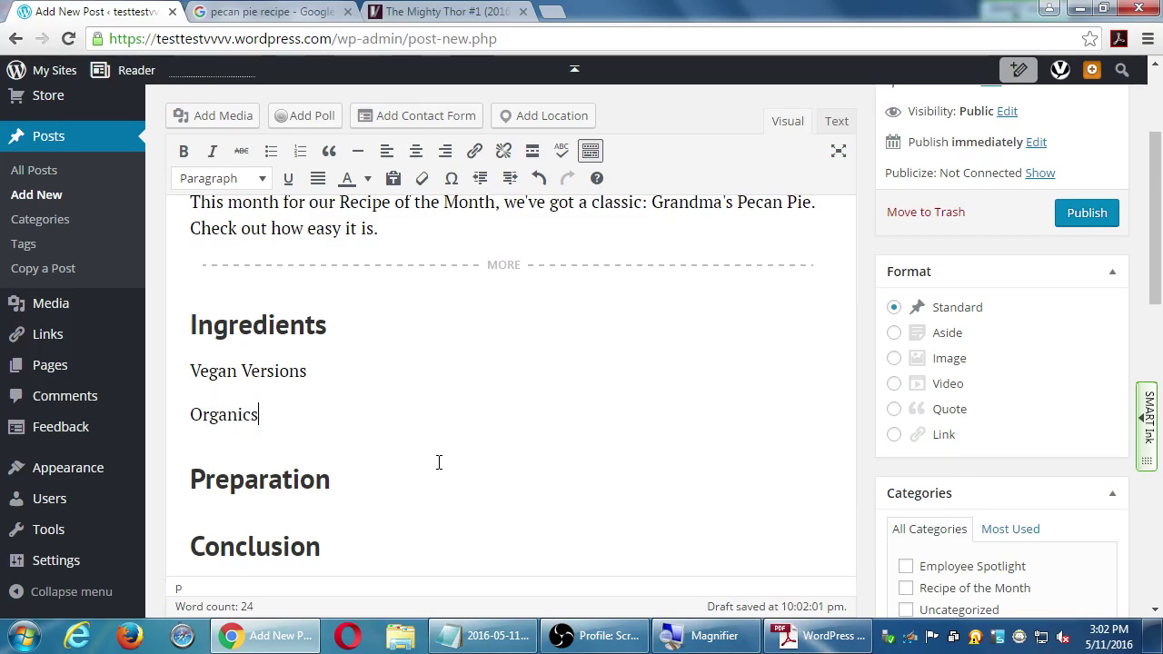
key(BackSpace)
text(Version)
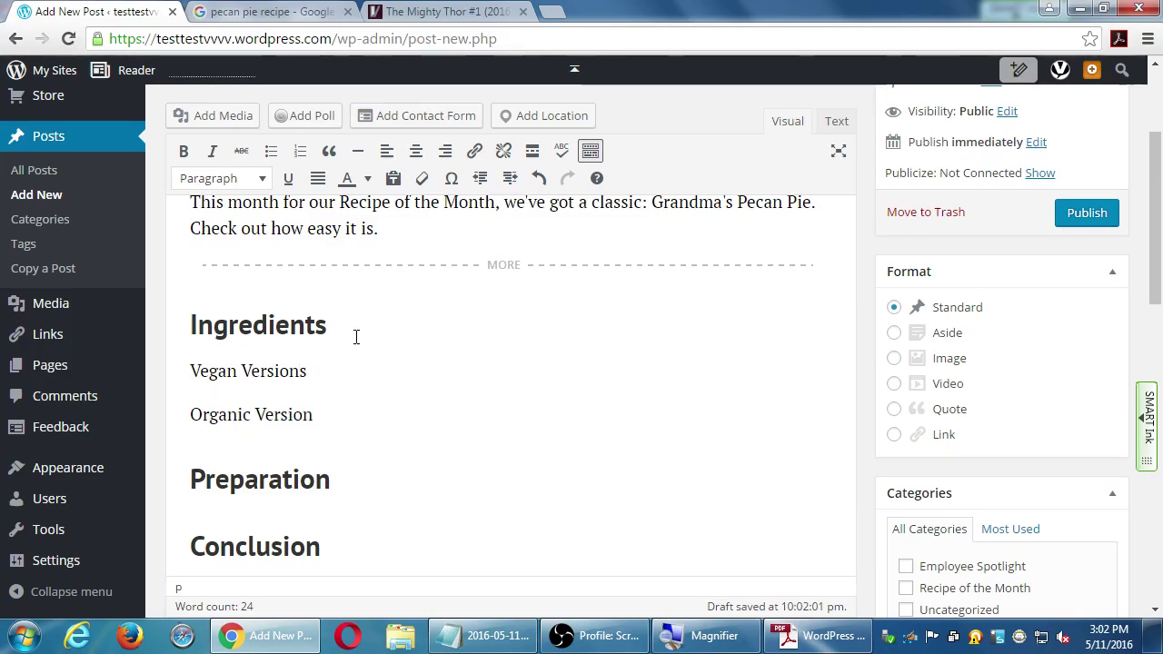
Format the "Vegan Versions" and "Organic Version" lines as Heading 3.
drag(321, 368, 188, 373)
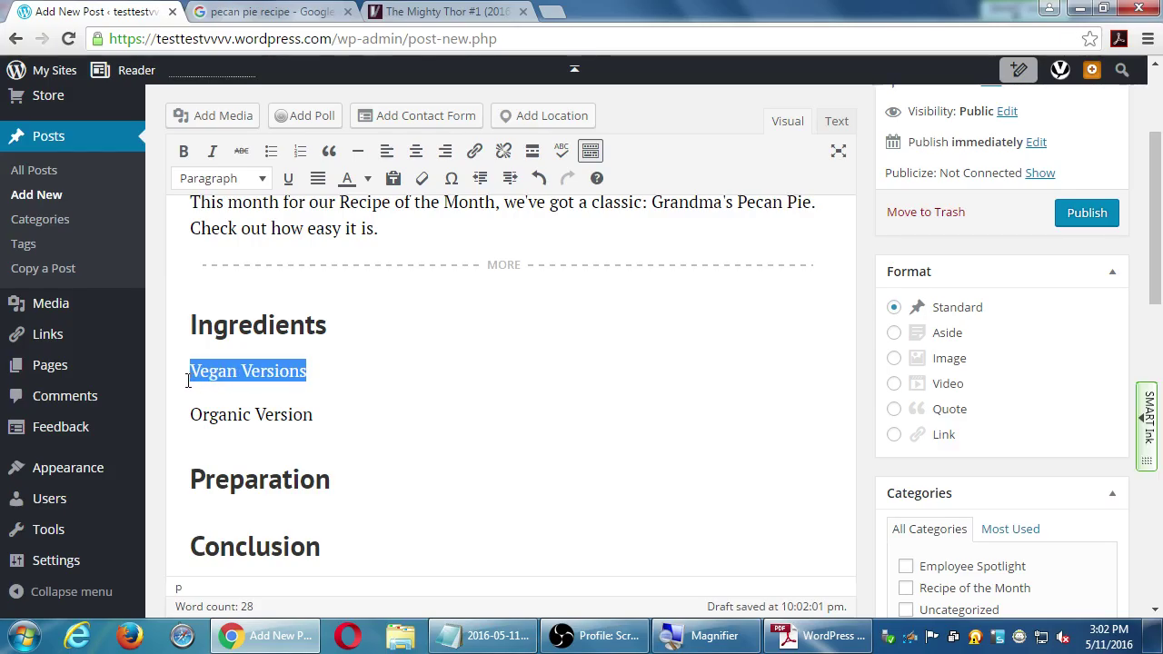
click(222, 178)
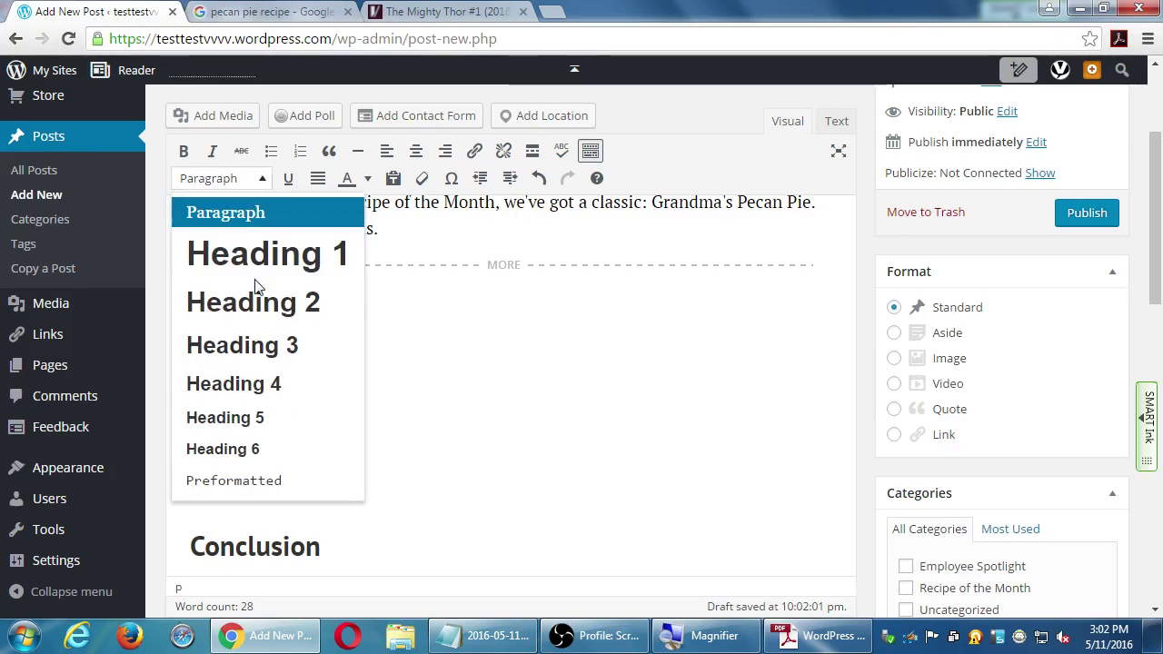
click(278, 343)
drag(316, 415, 192, 420)
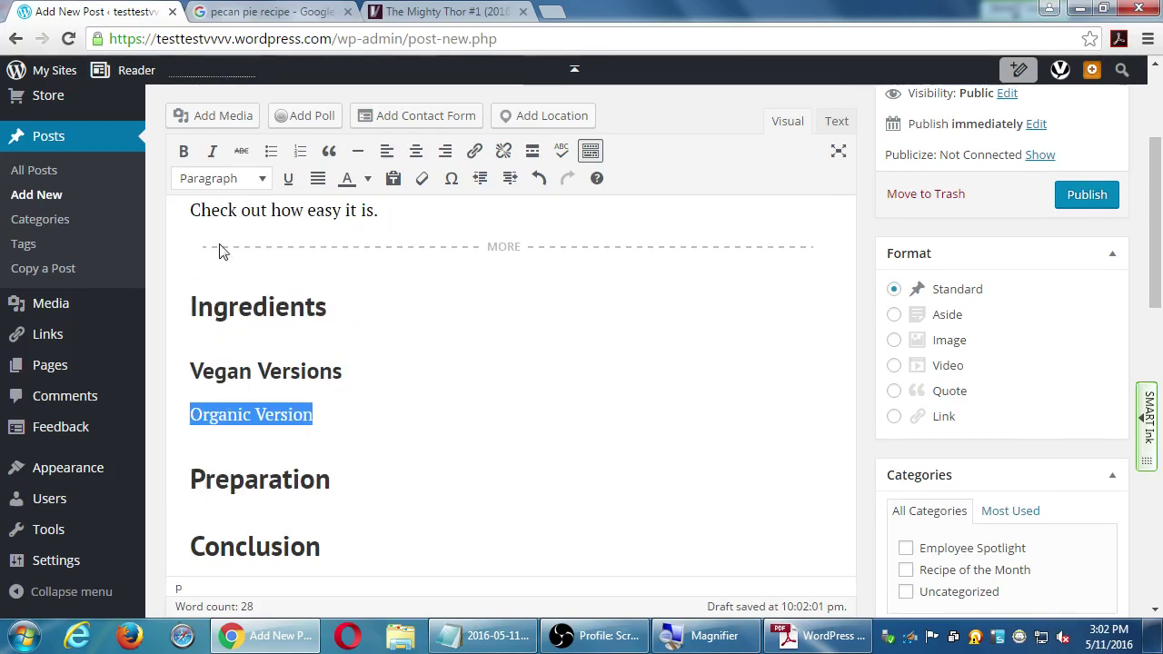
click(222, 178)
click(261, 349)
Add placeholder text "asdffdsafdsfadsfasd" under the "Vegan Versions" subheading and "asdfadsffdsaafds" under "Organic Version".
click(397, 353)
key(Return)
text(asdffdsafdsfadsfasd)
key(Down)
key(Down)
key(Up)
key(Return)
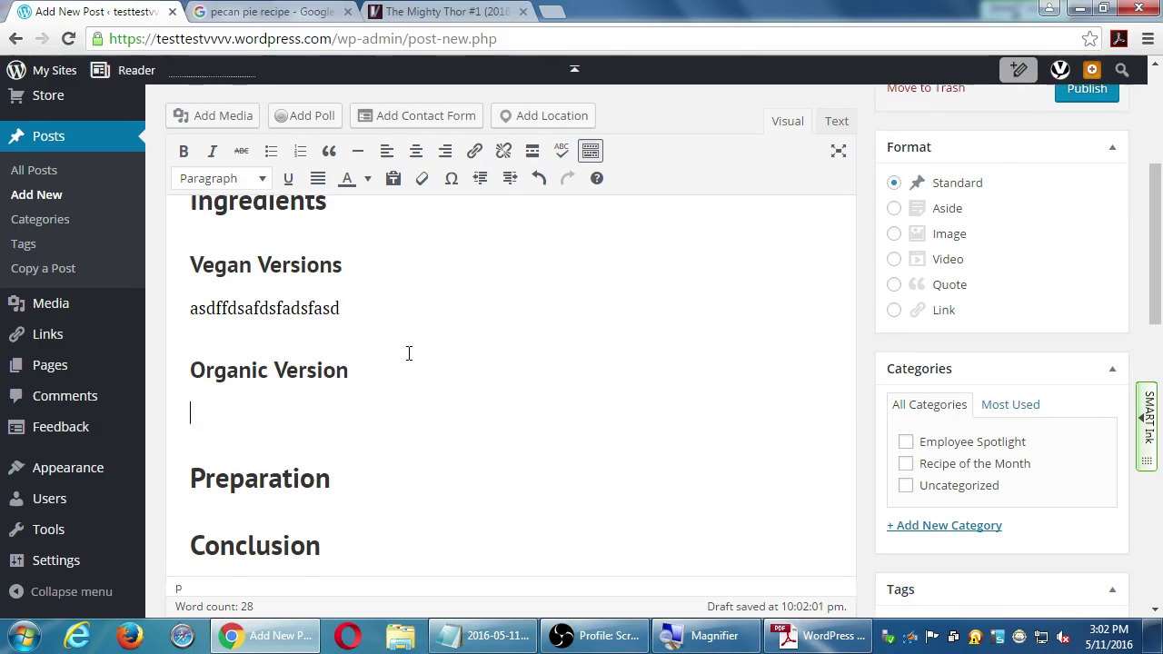
text(asdfadsffdsaafds)
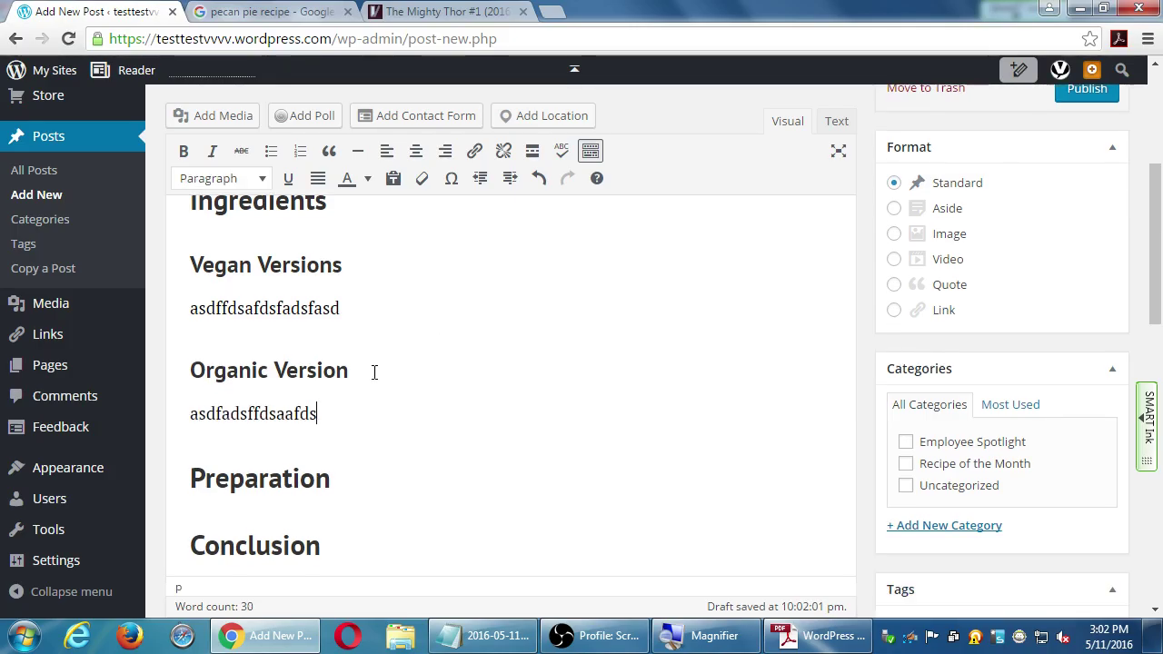
Examine the post's heading hierarchy, from the title and intro paragraph through the section headings to the subheadings.
drag(238, 370, 317, 367)
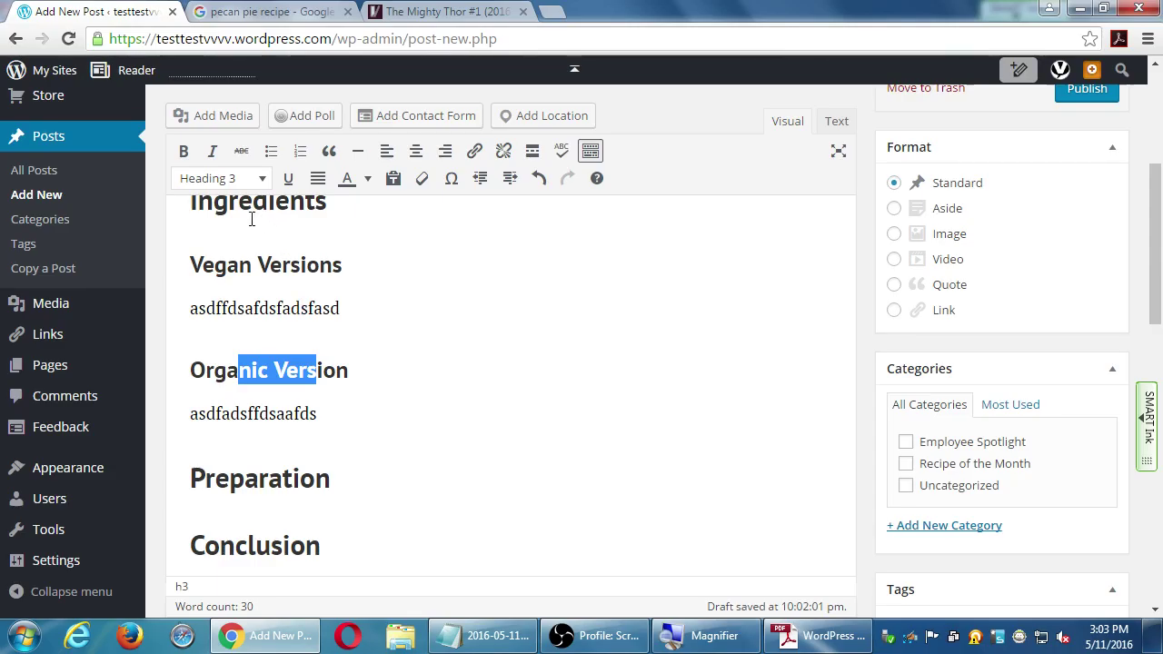
drag(229, 201, 276, 201)
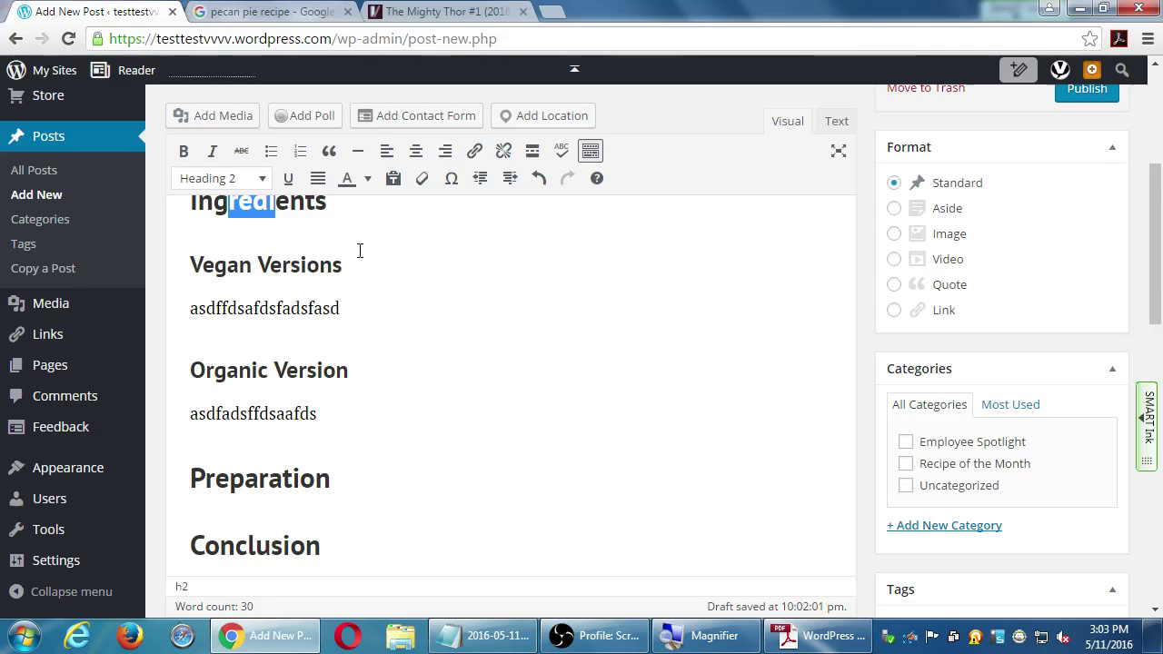
double_click(290, 263)
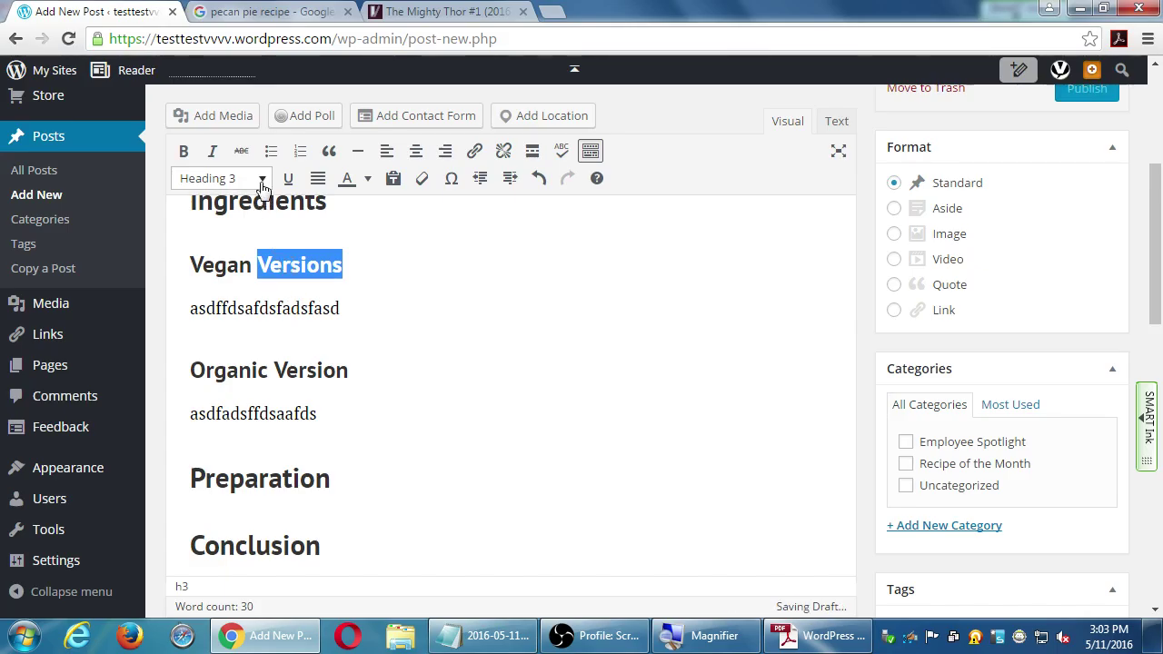
click(222, 178)
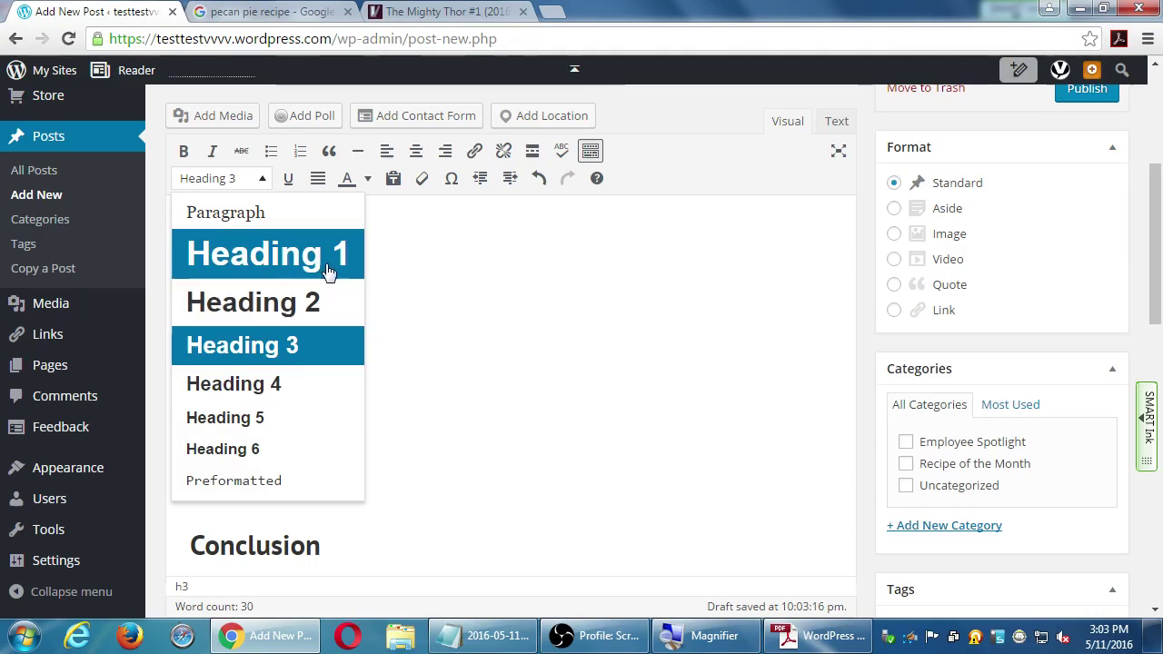
click(469, 338)
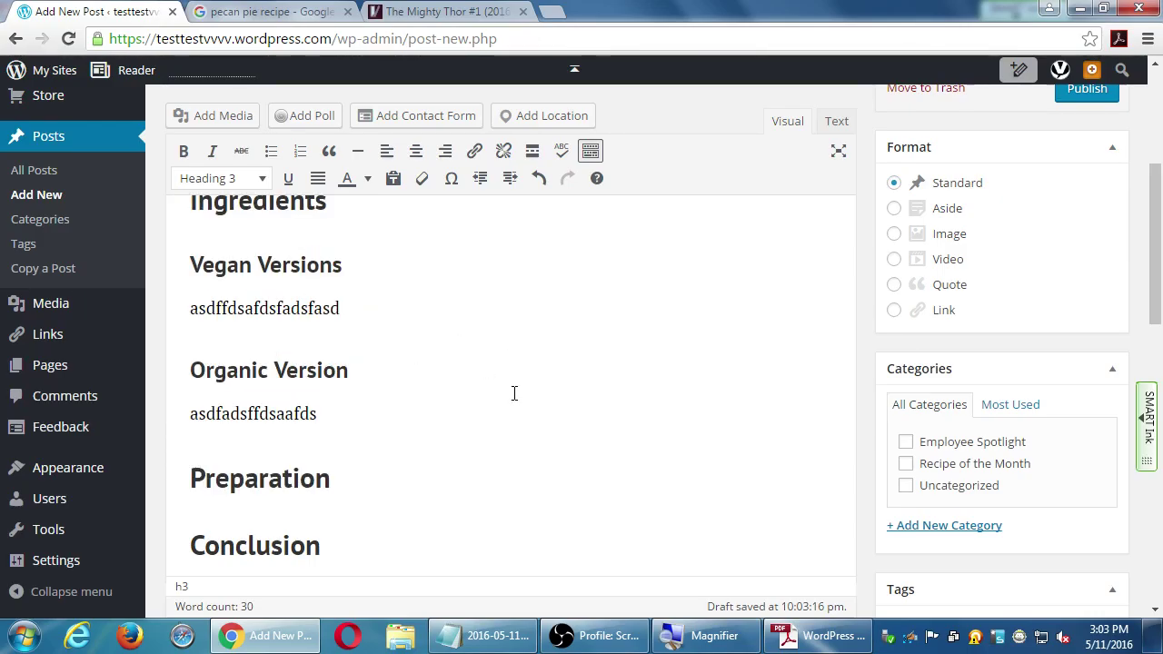
scroll(514, 394, up, 4)
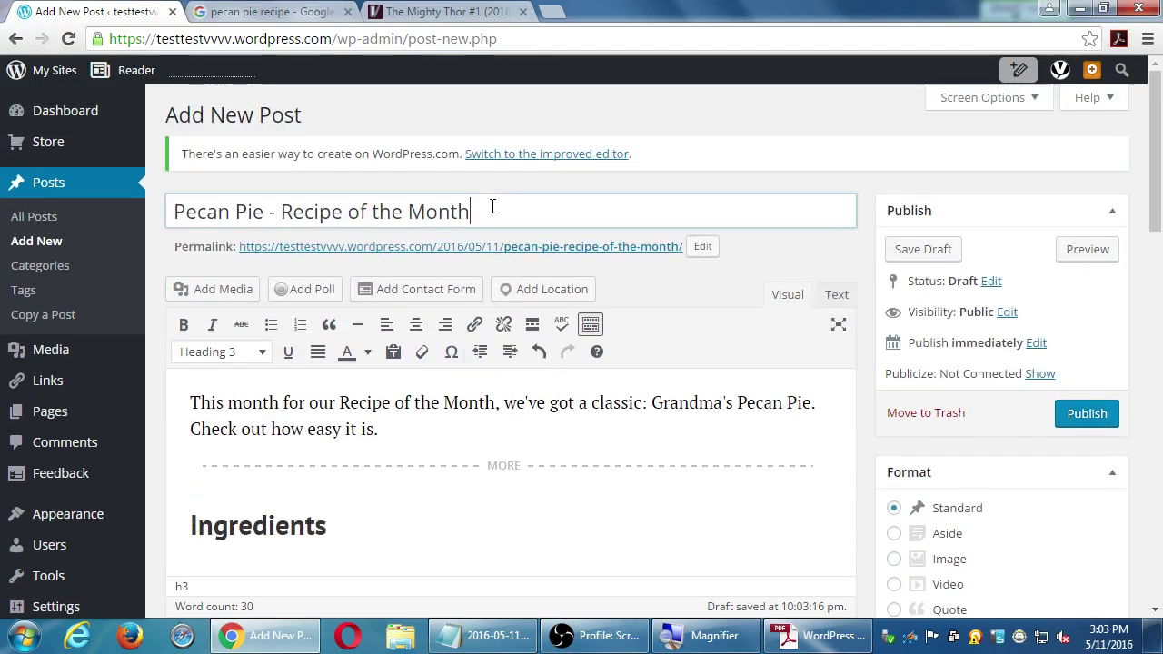
drag(490, 205, 27, 214)
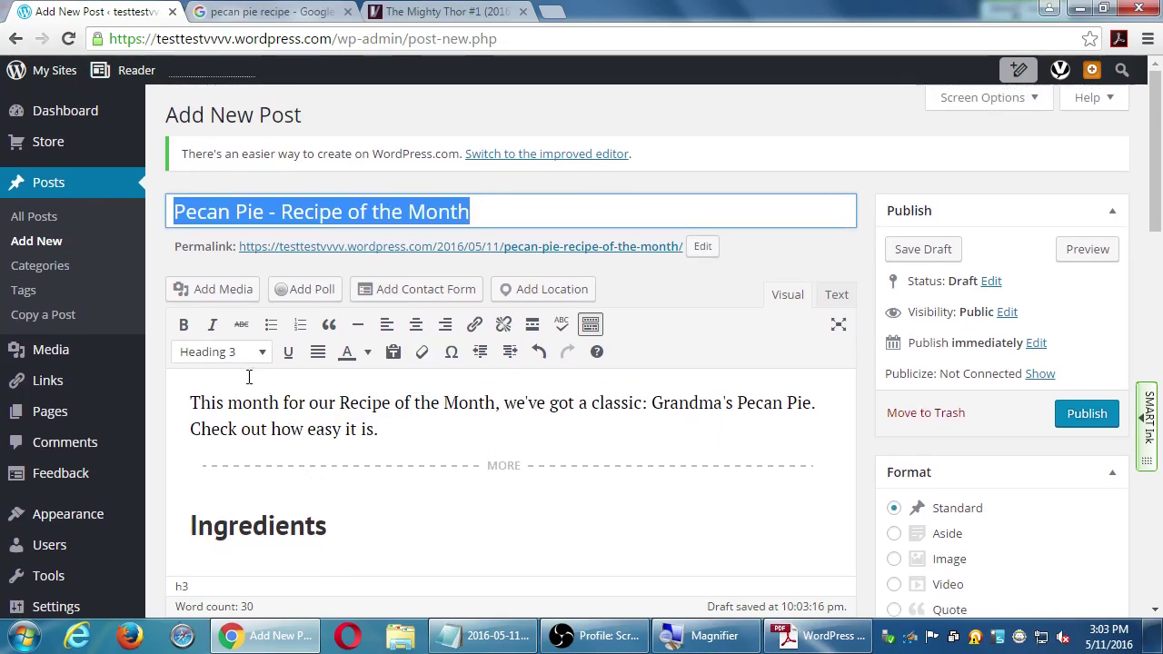
click(270, 407)
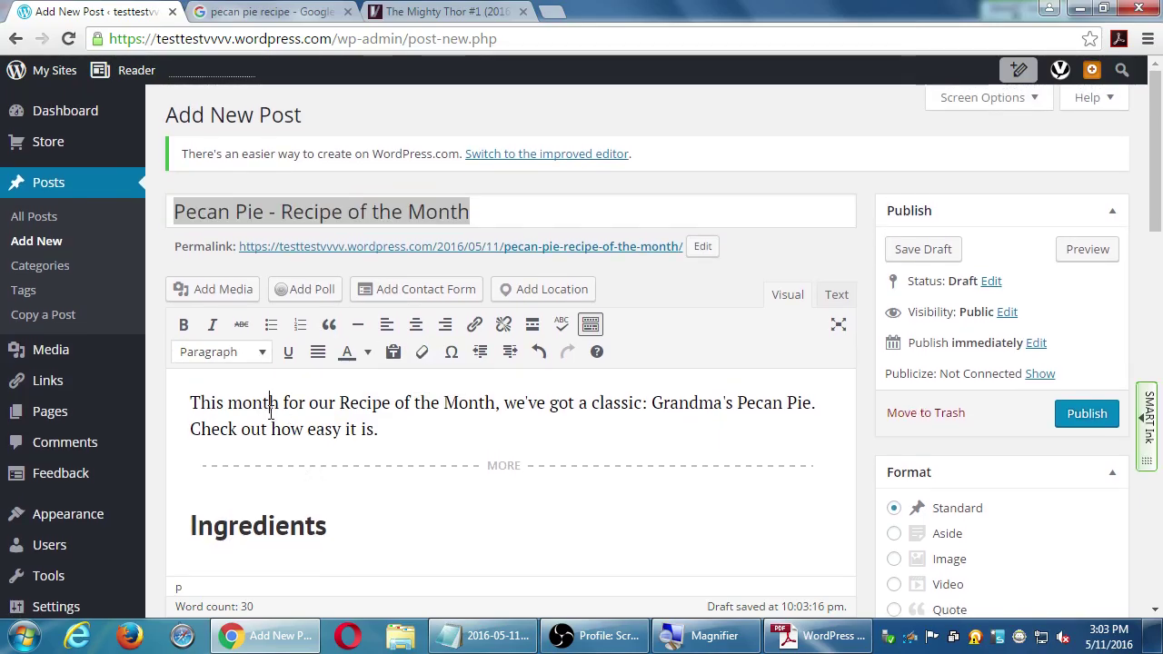
click(267, 525)
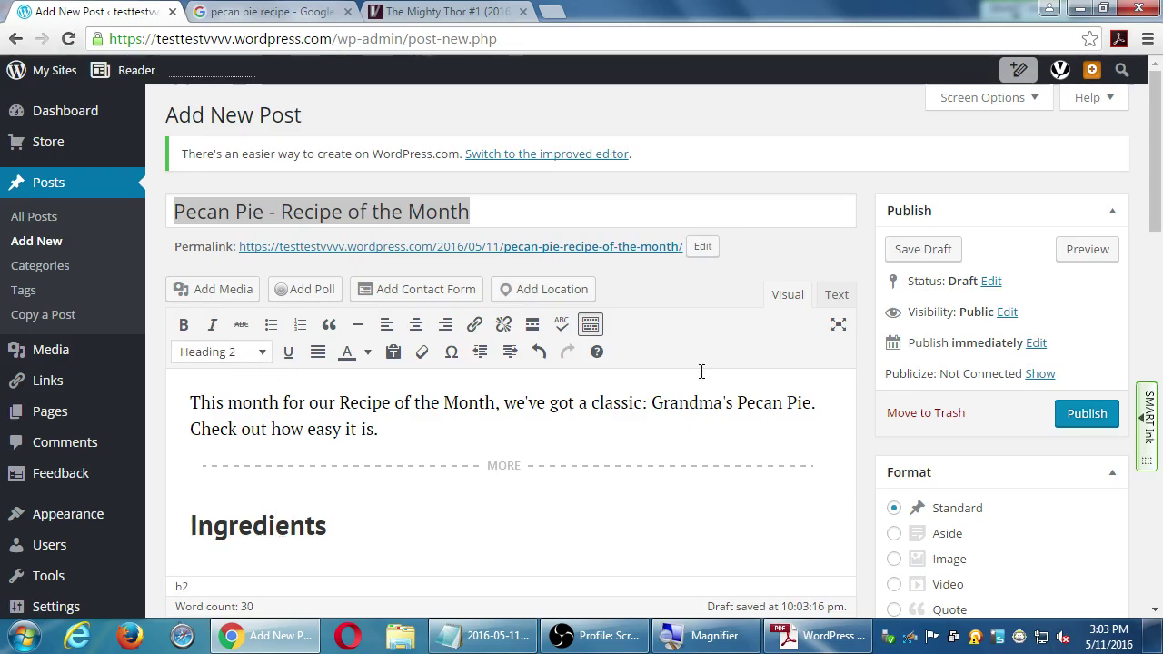
scroll(986, 379, down, 3)
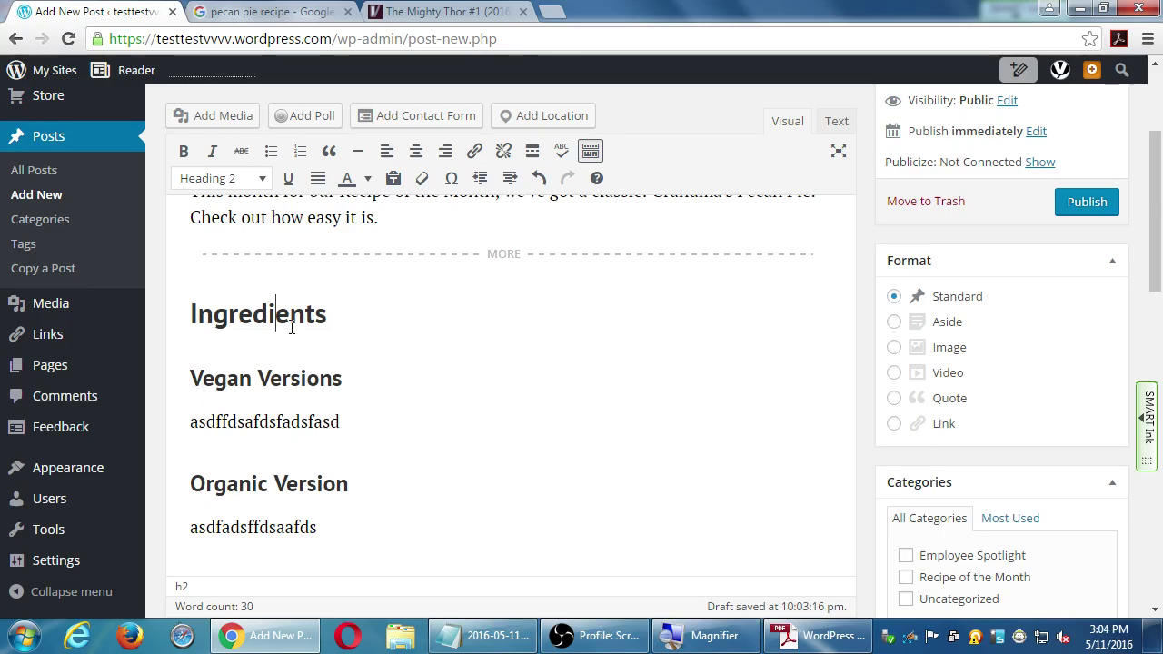
Colour the "Ingredients" heading text red.
drag(327, 313, 189, 318)
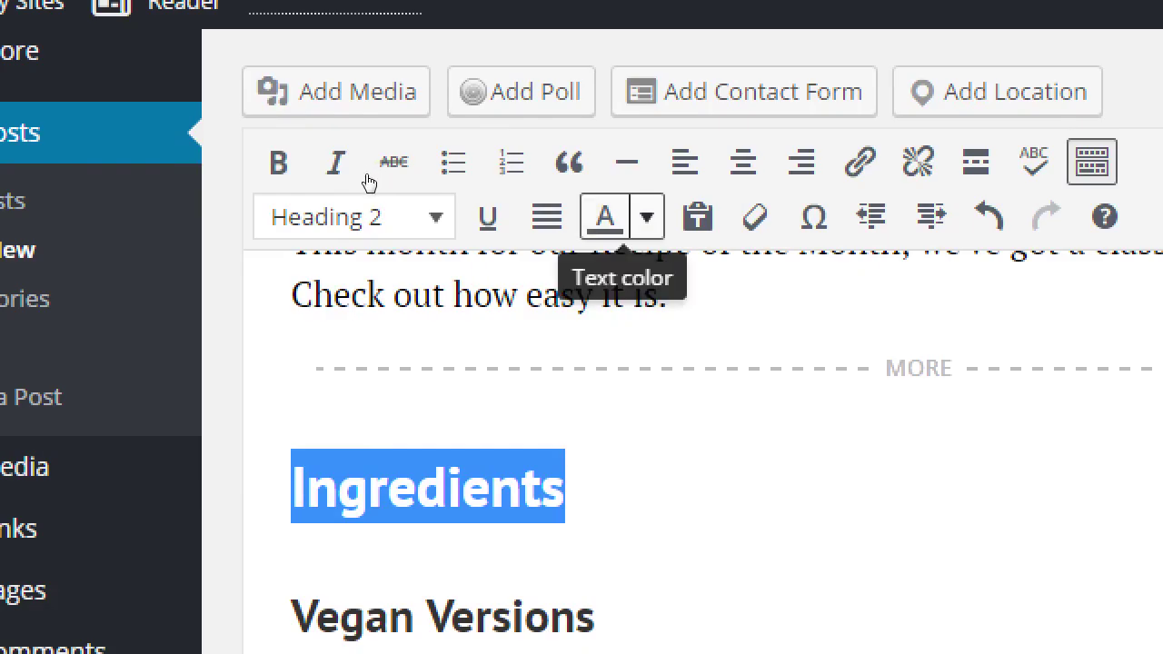
click(646, 216)
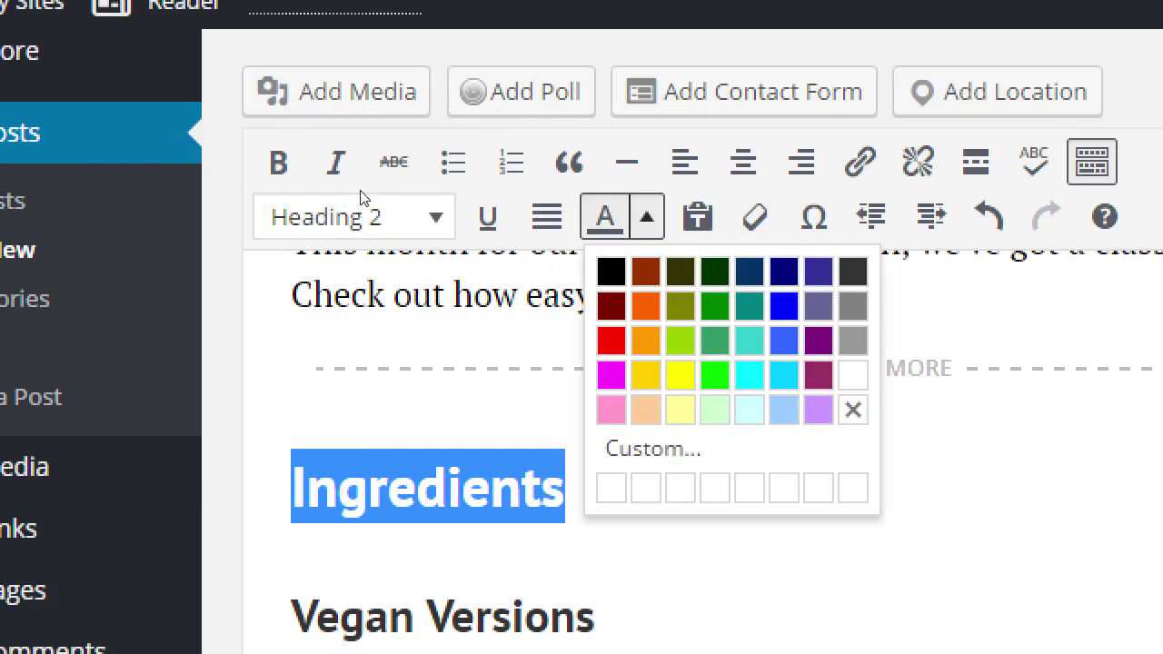
click(608, 337)
click(369, 332)
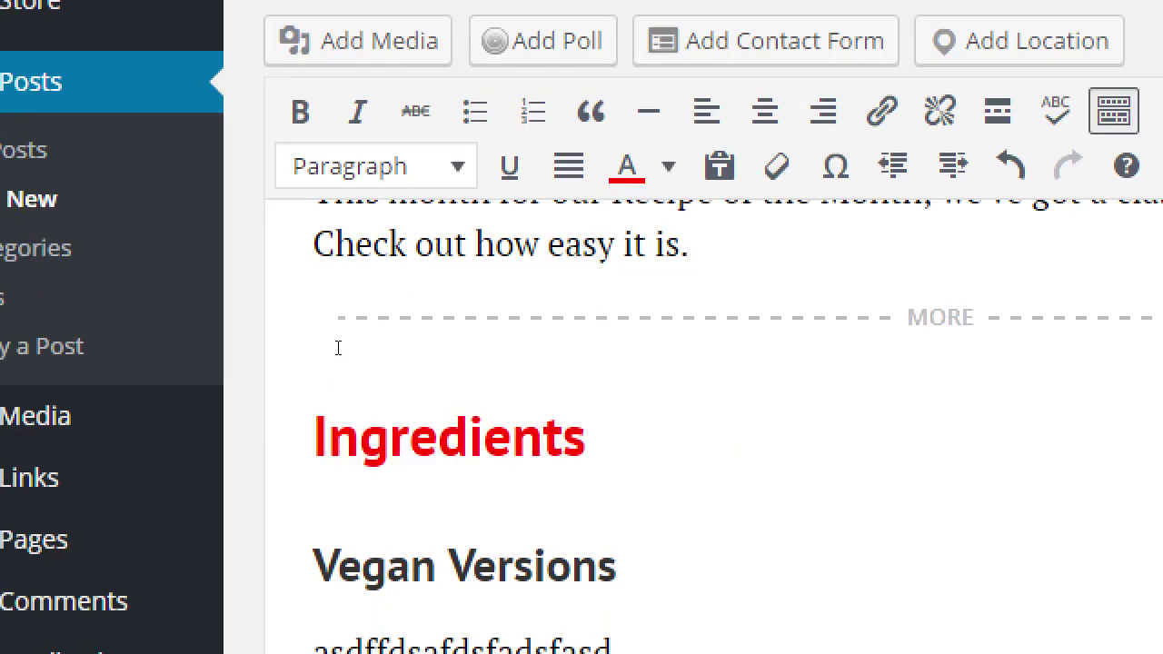
Remove the red text colour from the "Ingredients" heading.
key(Down)
key(End)
key(shift+Left)
key(shift+Left)
key(shift+Left)
key(shift+Left)
key(shift+Left)
key(shift+Left)
key(shift+Left)
key(shift+Left)
key(shift+Left)
key(shift+Left)
key(shift+Left)
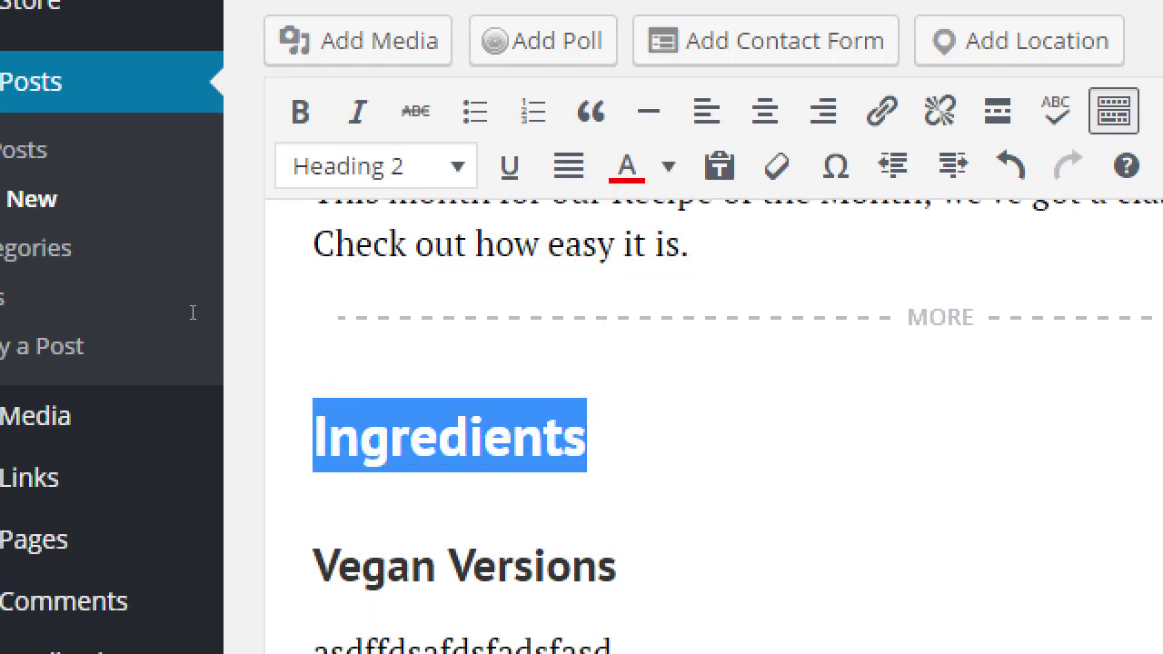
key(alt+F10)
key(Left)
key(Left)
key(Left)
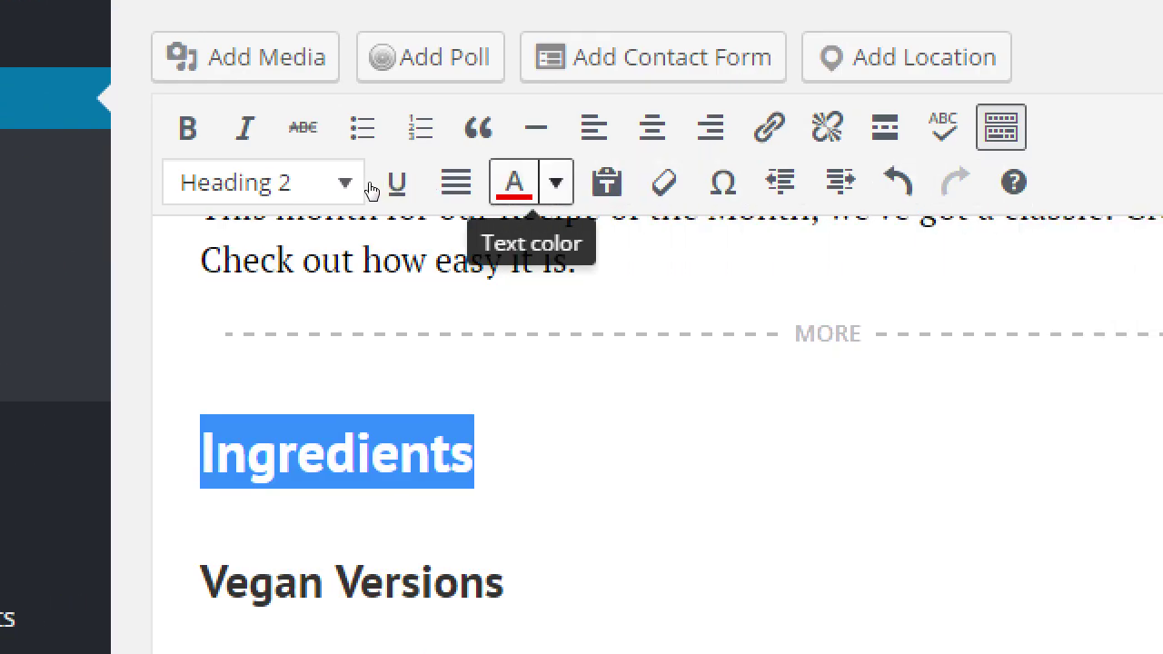
key(Down)
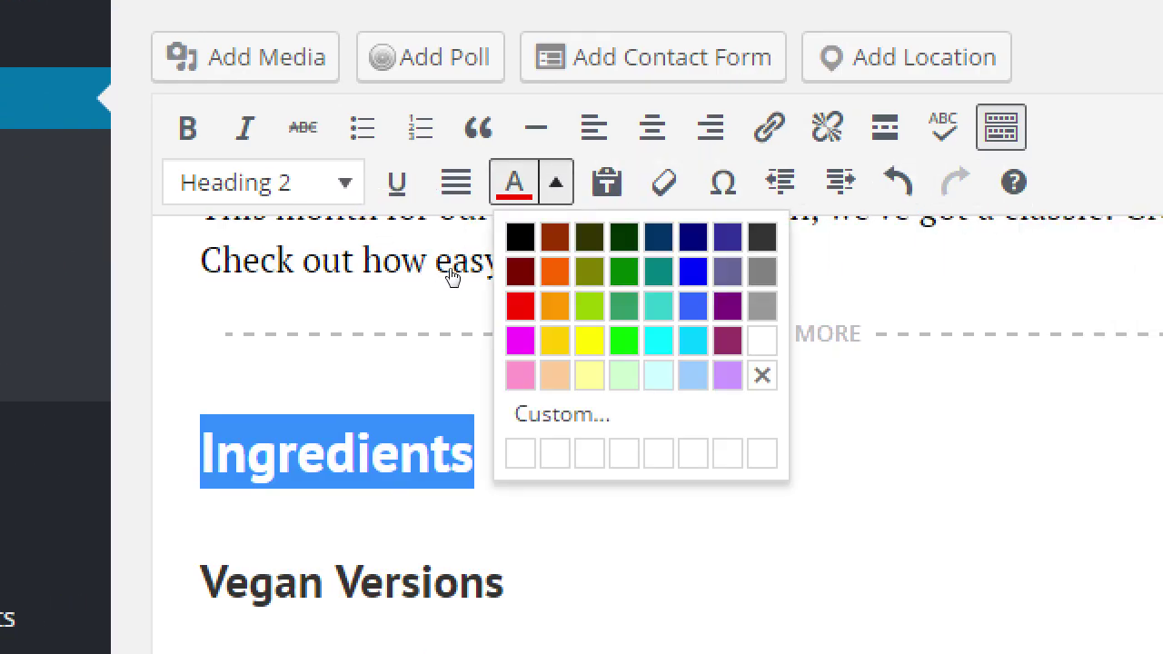
key(Escape)
key(Right)
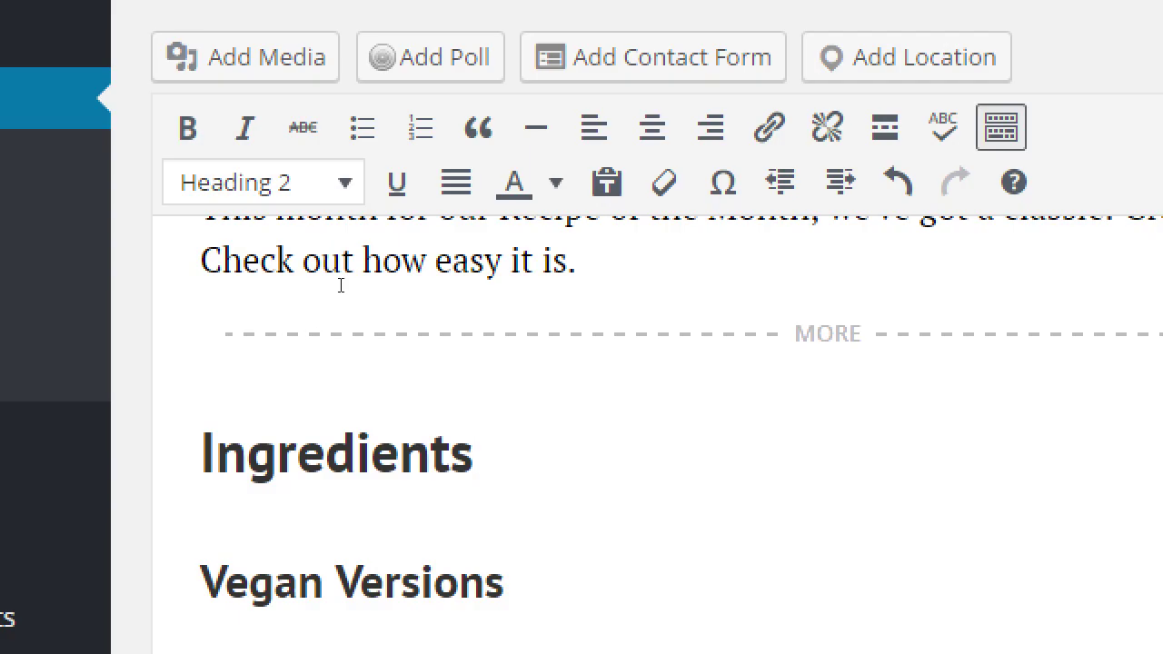
click(232, 182)
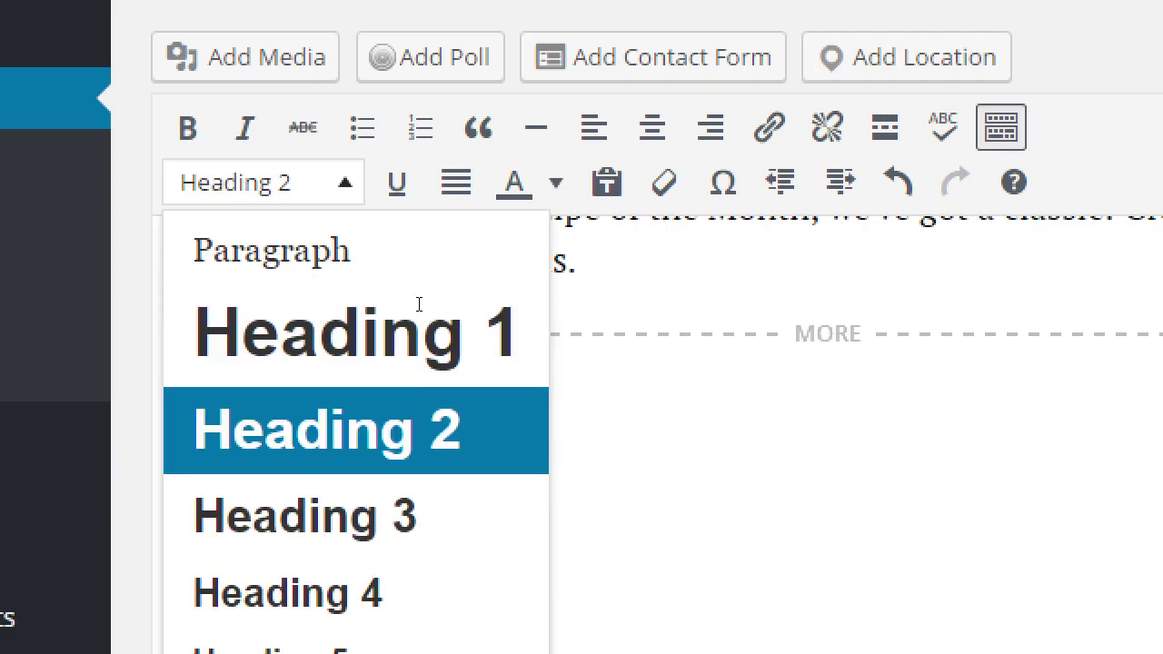
key(Escape)
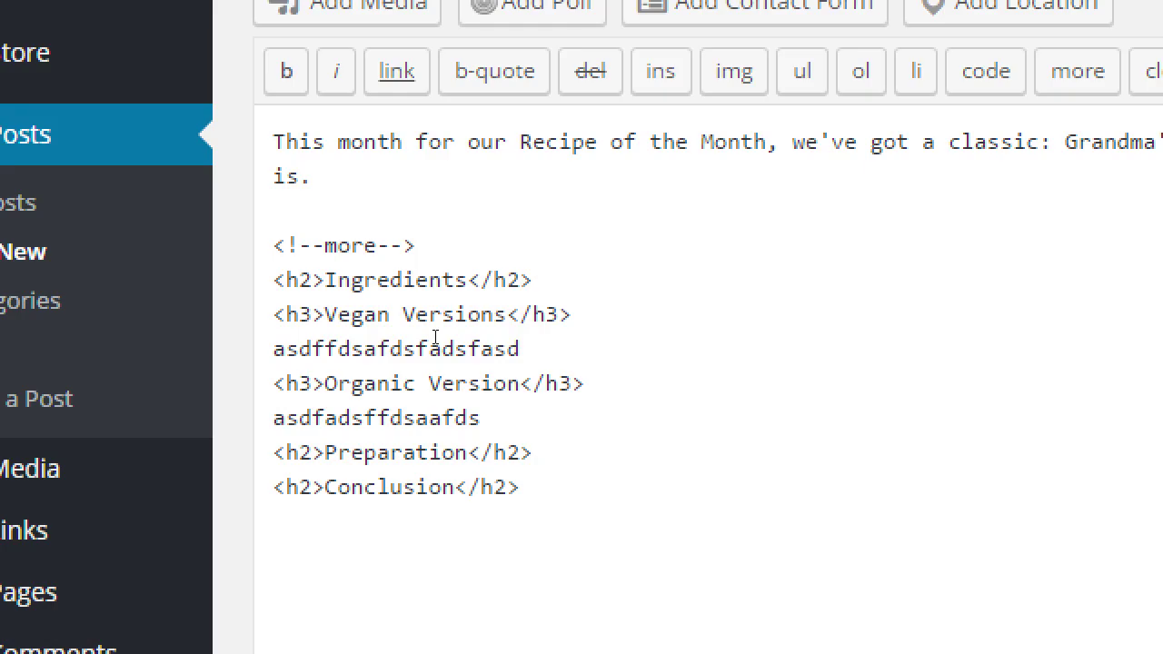
Add the inline style "background-color: pink;" to the "Ingredients" h2 tag in the post's HTML and compare the code with the visual view.
scroll(435, 337, up, 1)
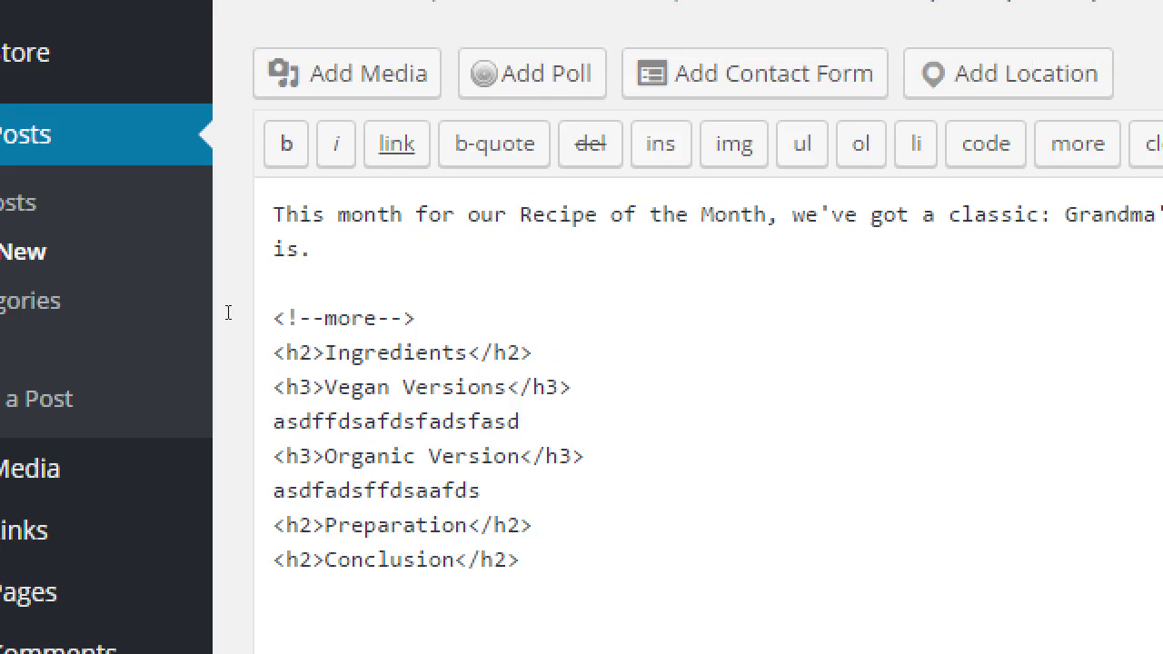
text(style)
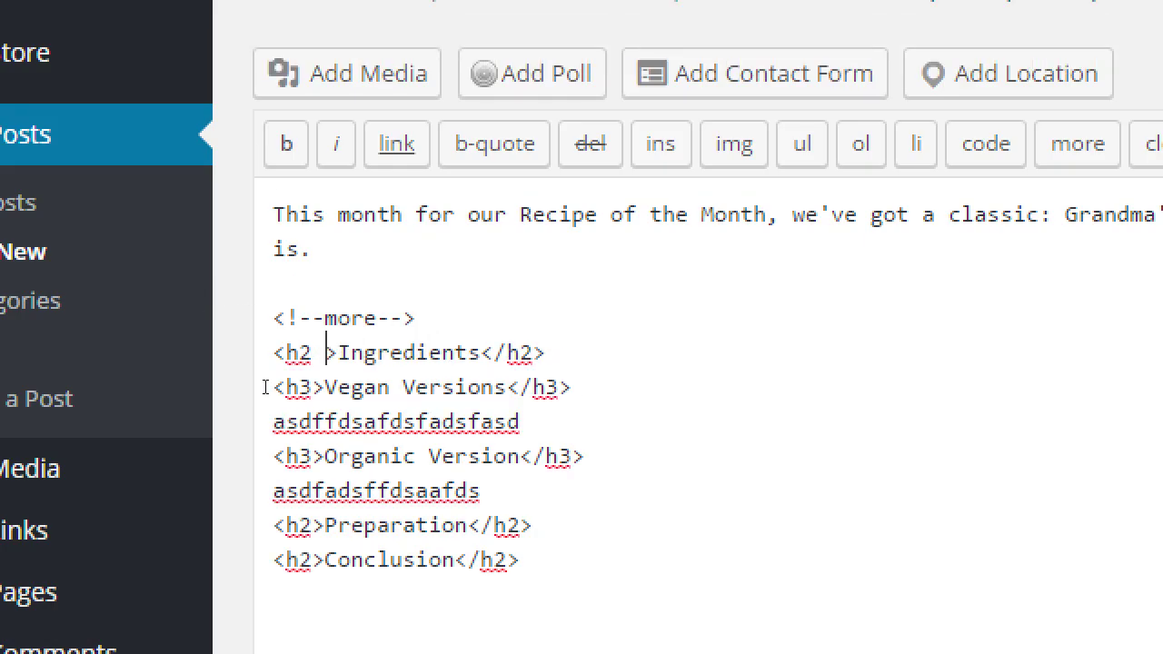
text(=""background-color: pink;)
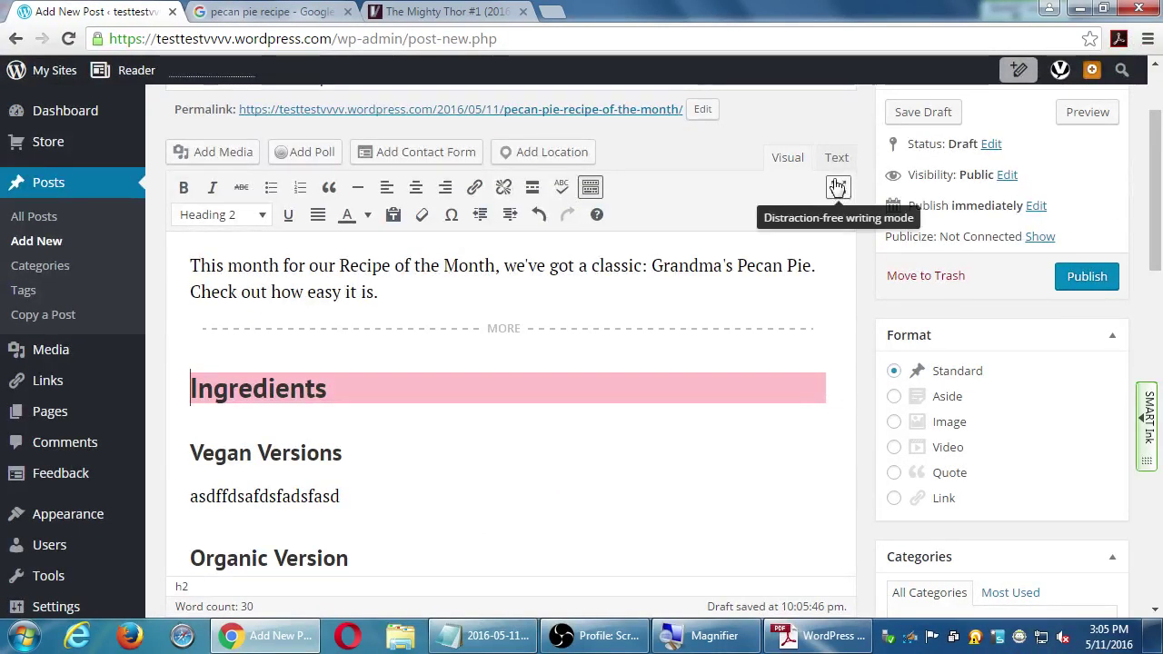
click(835, 159)
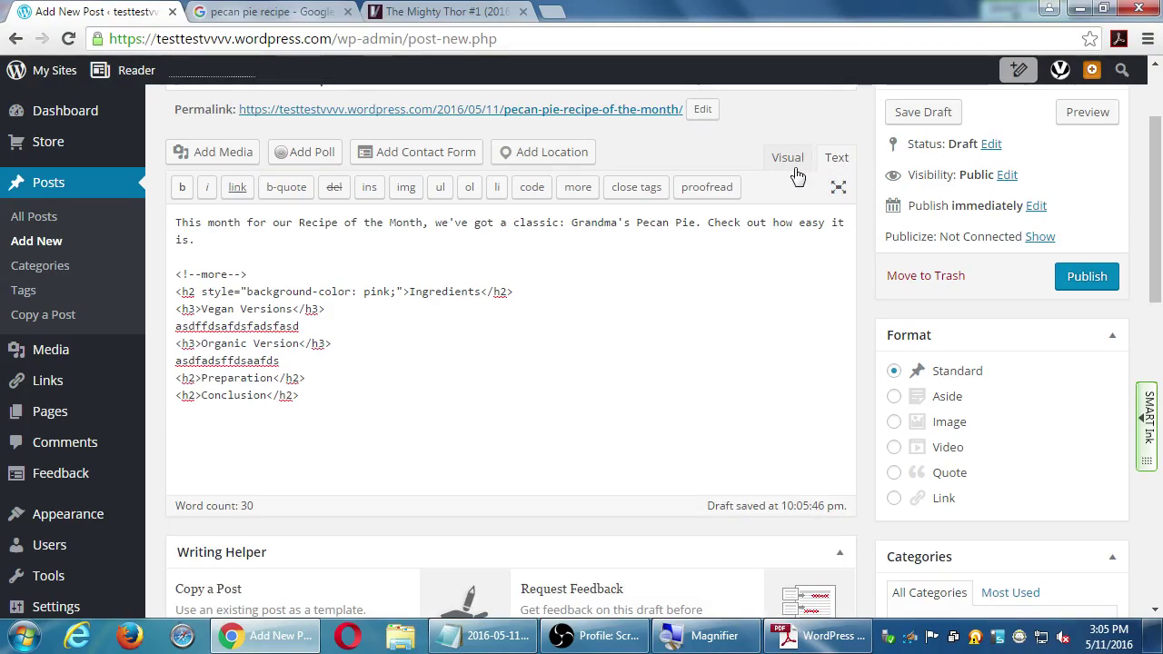
click(794, 170)
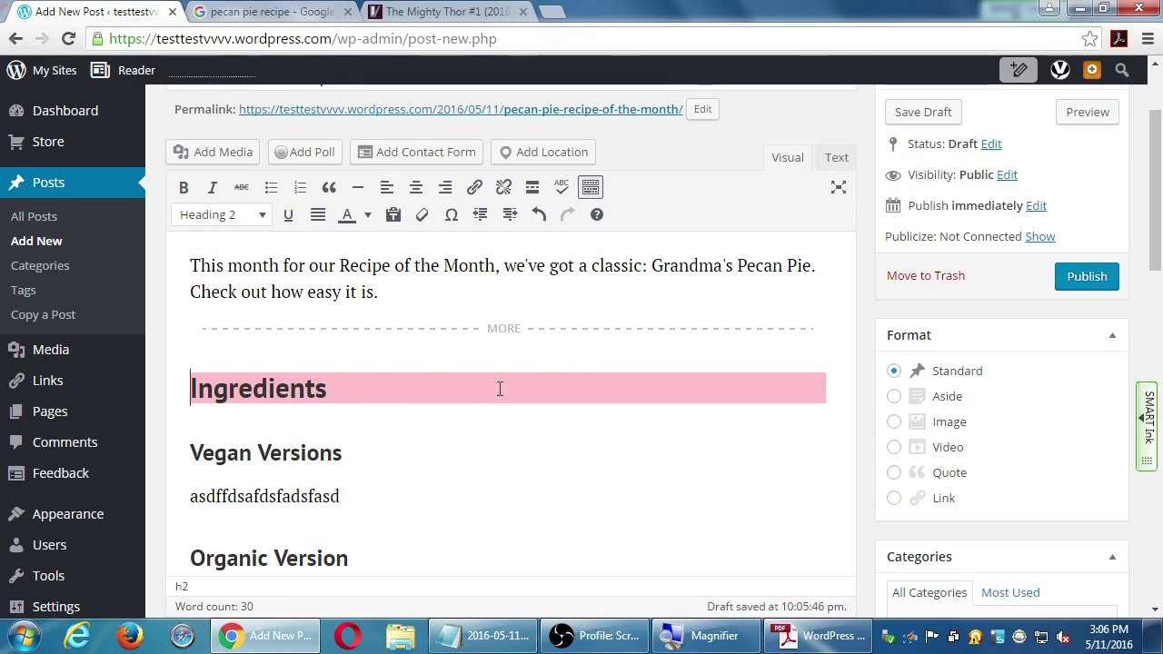
Open w3schools.com in a new browser tab.
click(554, 12)
text(w)
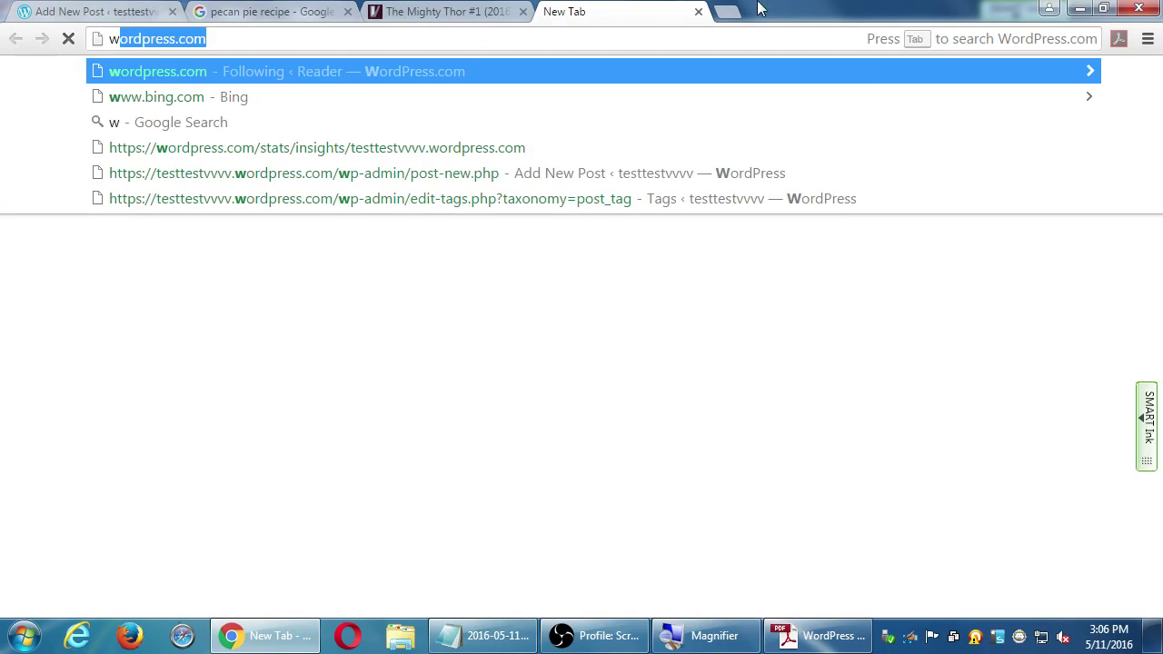
text(3schools.co)
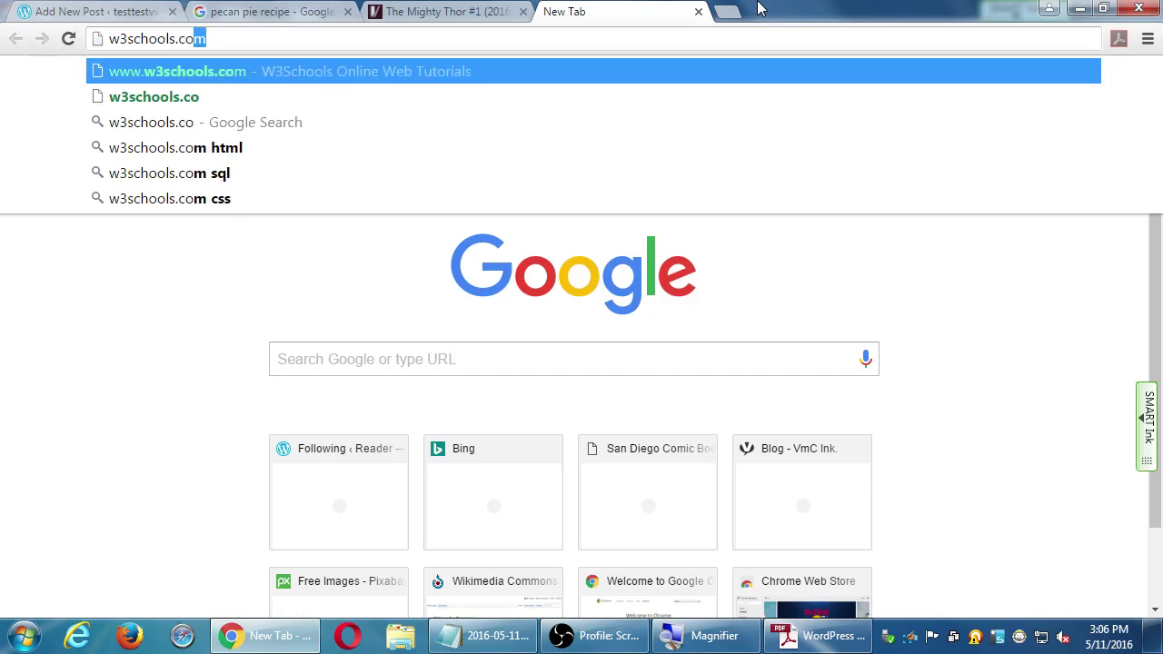
key(Return)
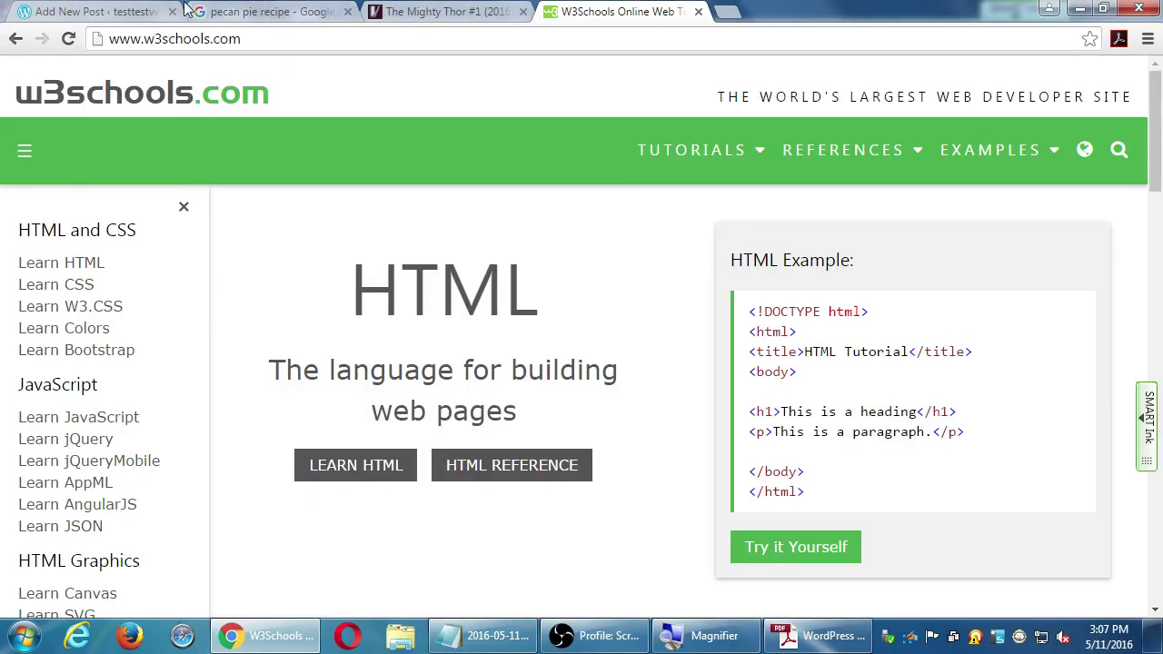
Return to the post, undo the pink background on the "Ingredients" heading, and consult the Headings and Lists items in the WordPress Checklist PDF.
click(75, 10)
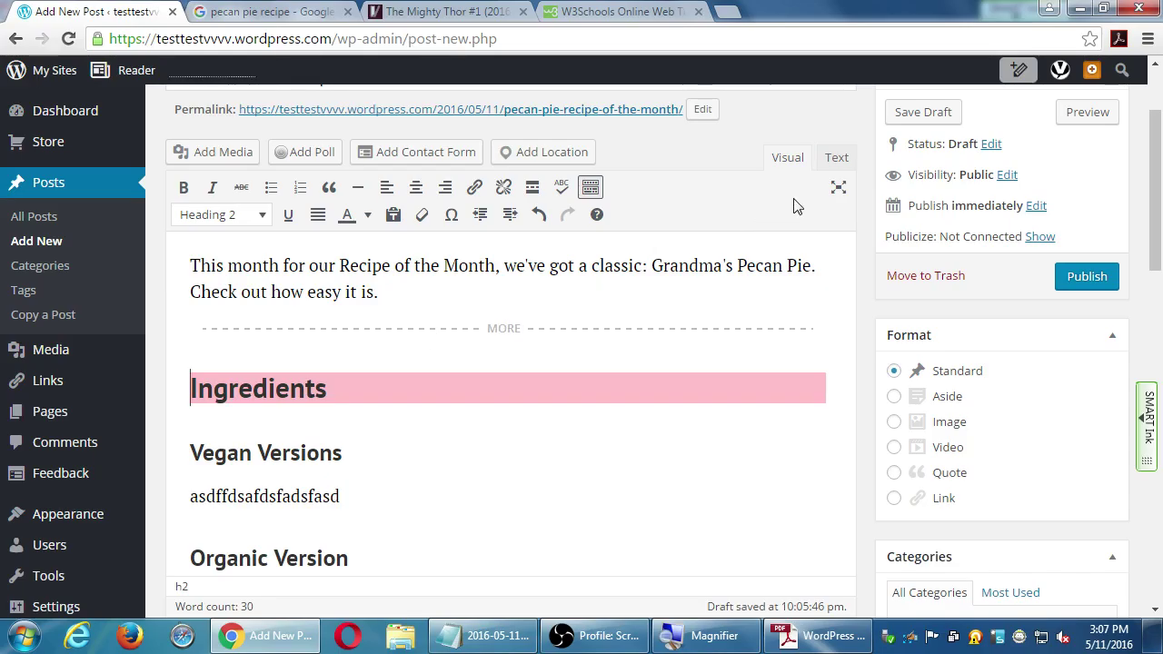
click(539, 213)
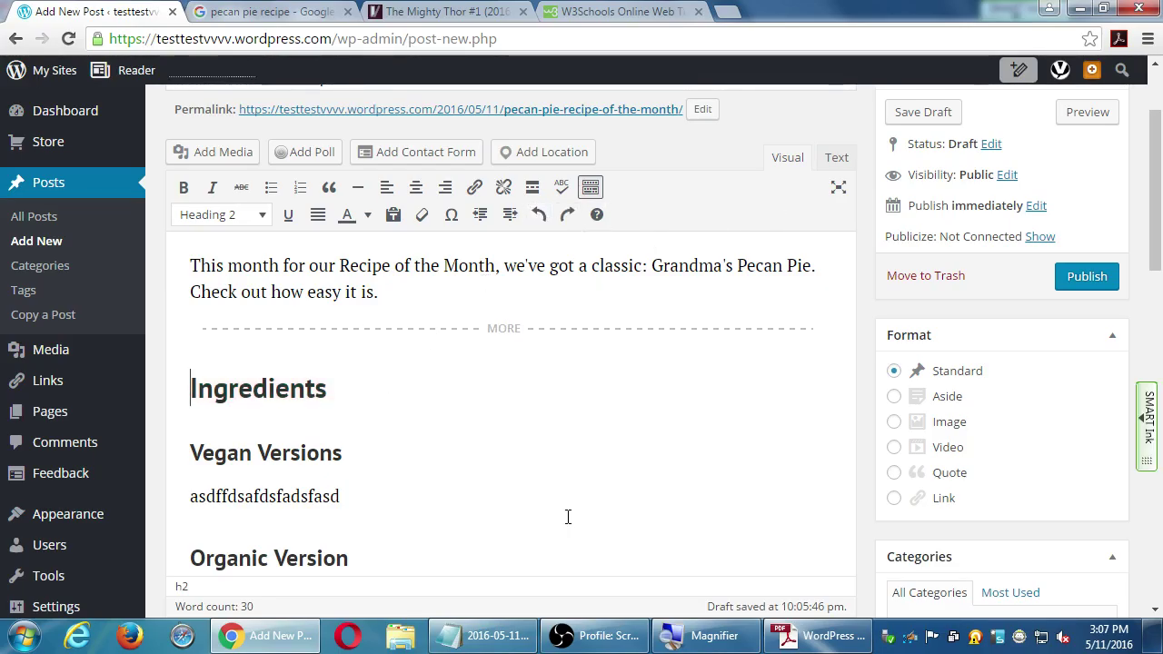
click(814, 634)
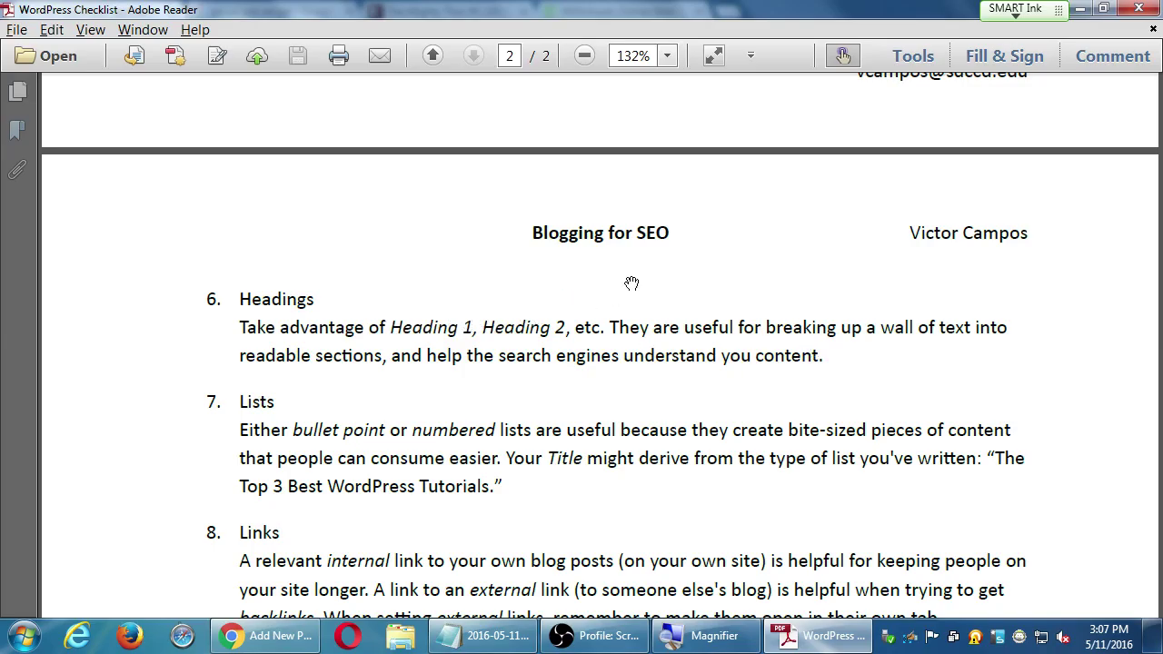
key(alt+Tab)
Indent the "Vegan Versions" and "Organic Version" subheadings by one level.
scroll(525, 494, down, 1)
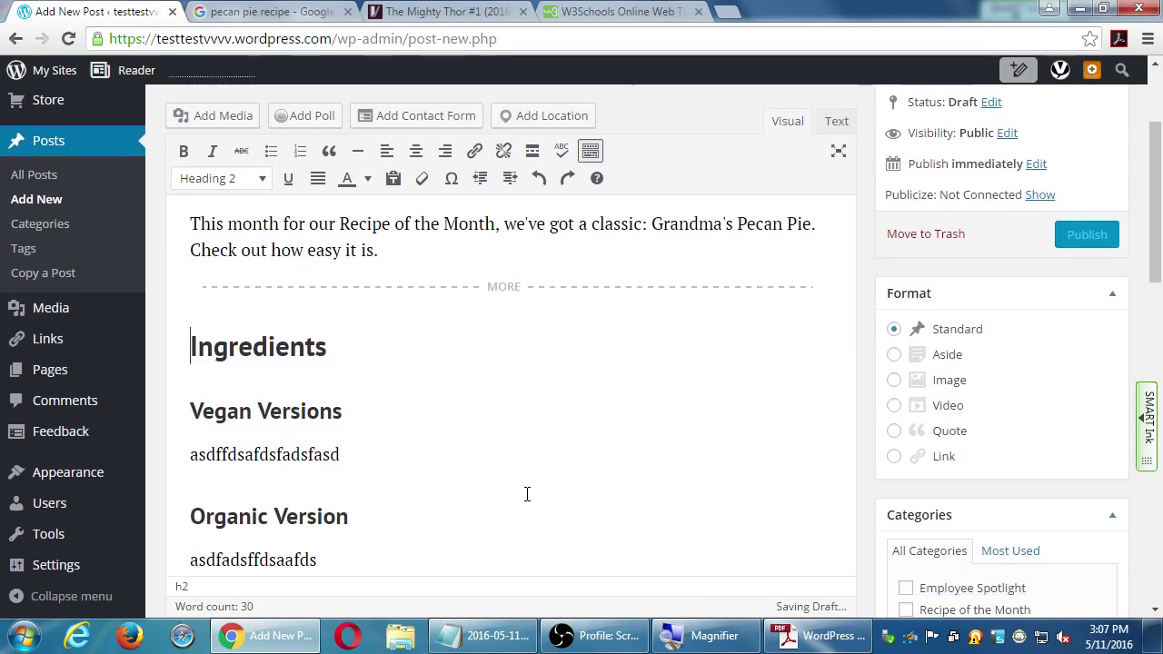
scroll(526, 494, down, 1)
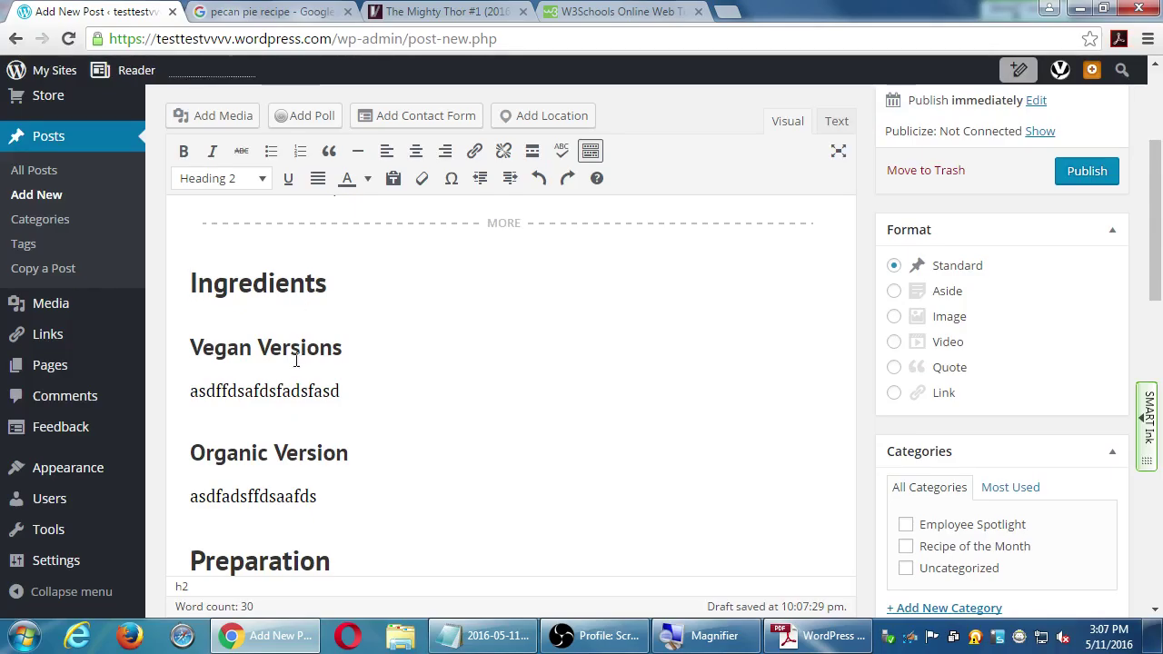
click(509, 178)
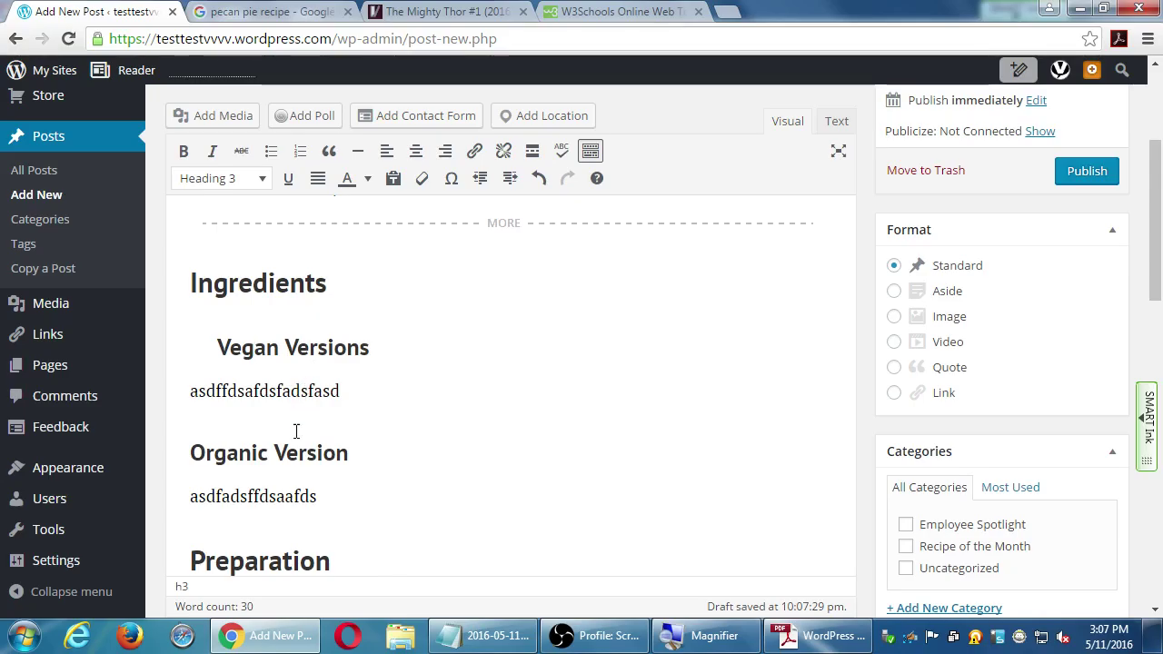
click(510, 178)
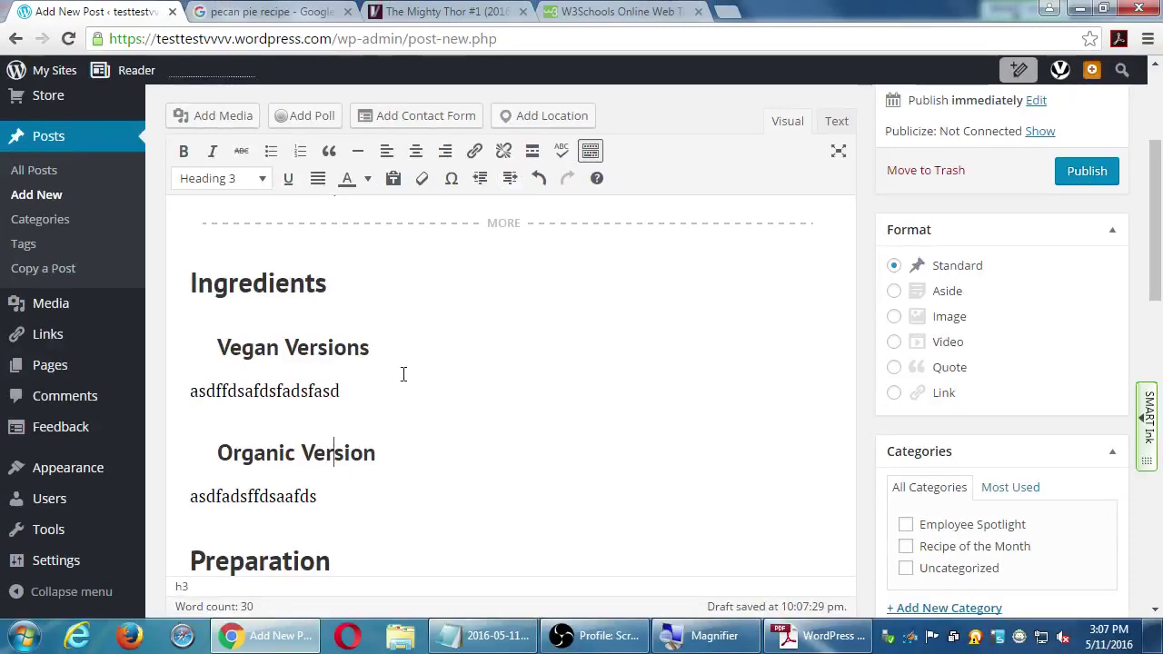
Replace the placeholder text under "Vegan Versions" with "Expeller-Pressed Soy" and "Kefir" on separate lines.
drag(362, 391, 190, 391)
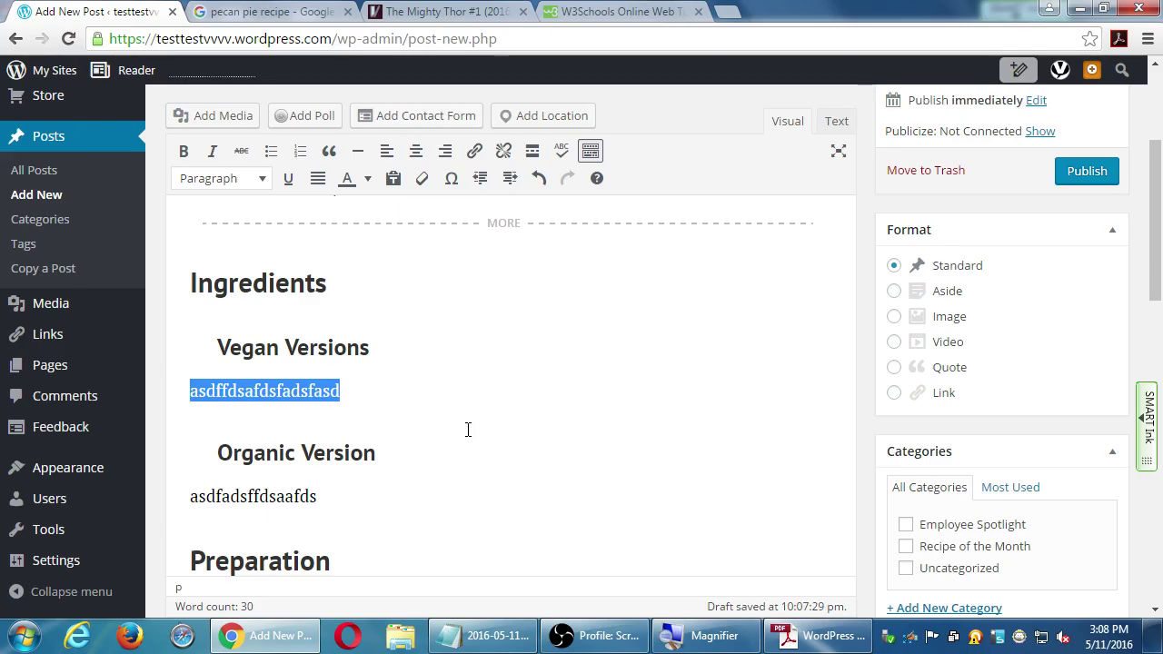
text(Ex)
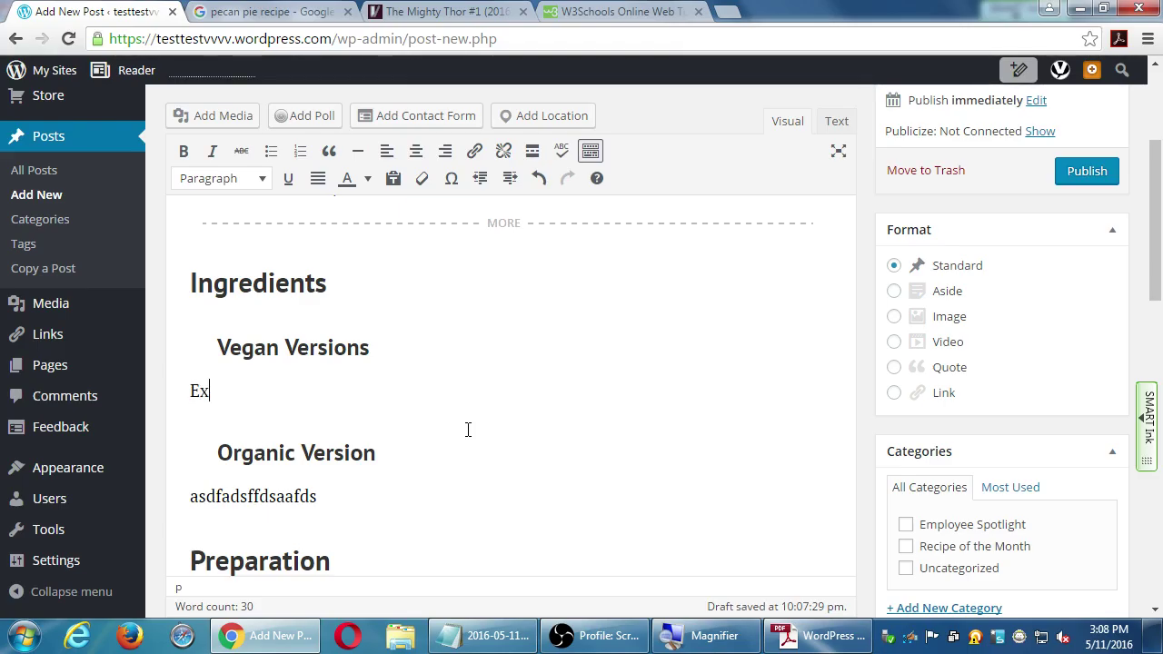
text(peller-Pres)
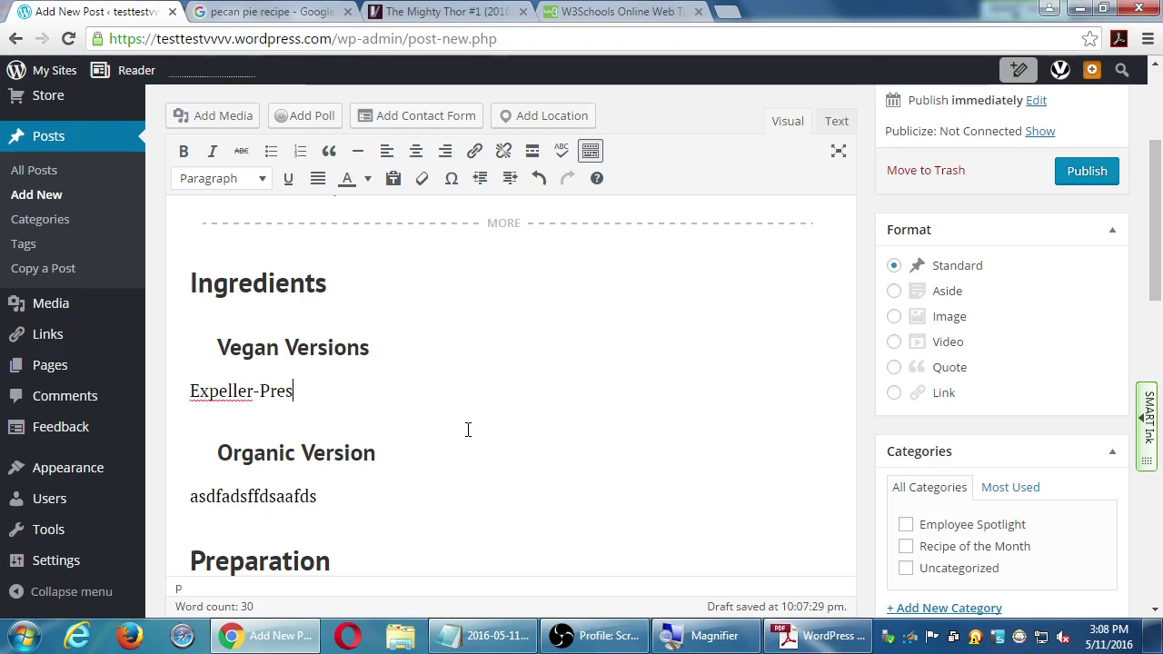
text(sed Soy)
key(Return)
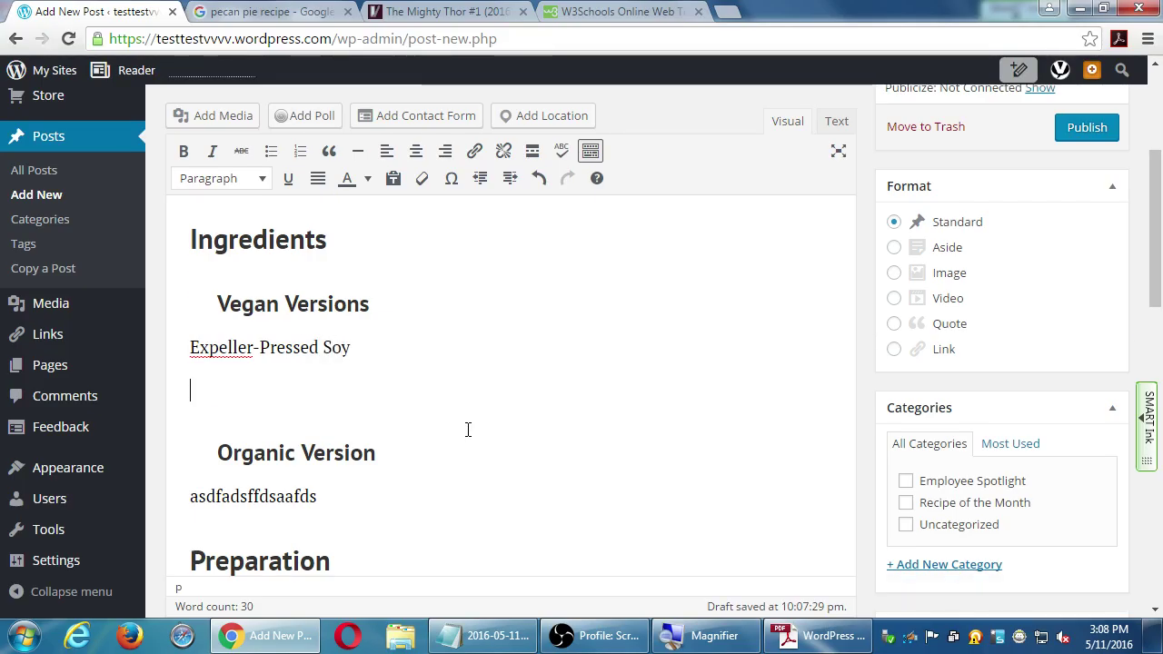
text(Kefir)
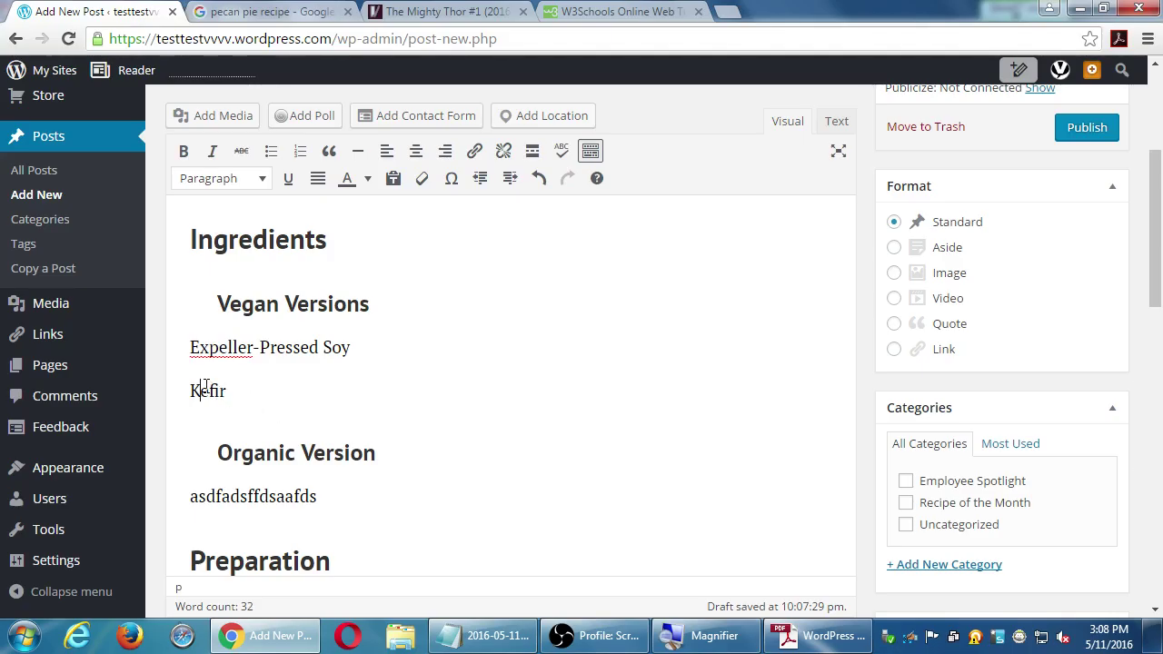
Format the "Expeller-Pressed Soy" and "Kefir" lines as a bulleted list.
drag(200, 391, 233, 347)
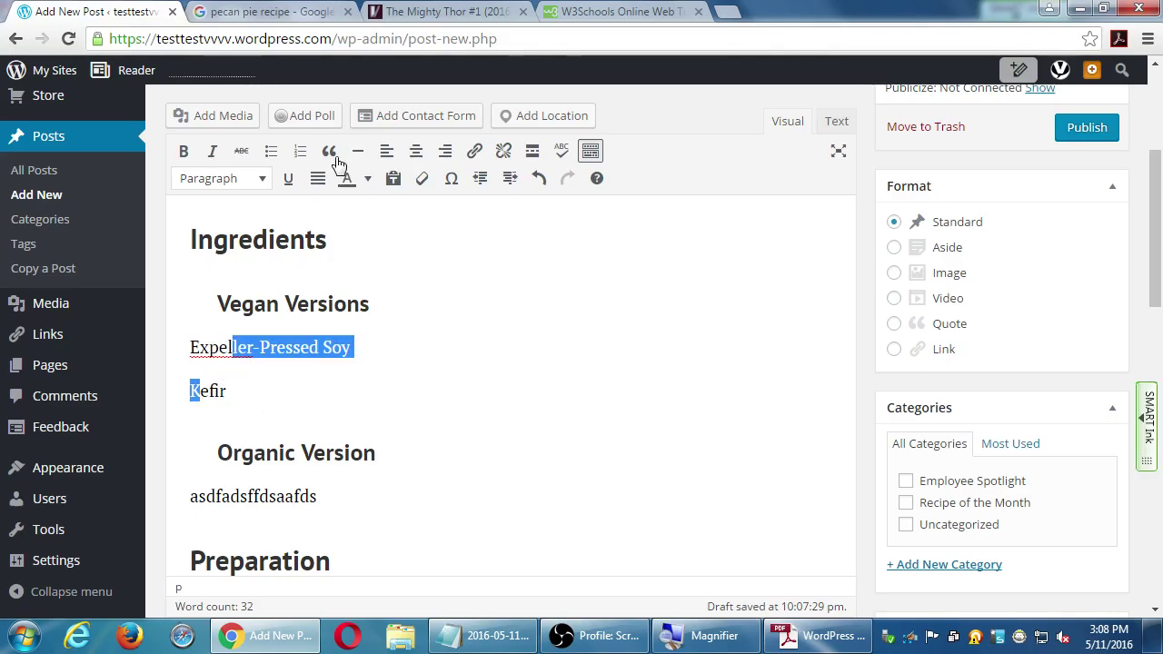
click(270, 153)
click(202, 311)
drag(209, 379, 218, 347)
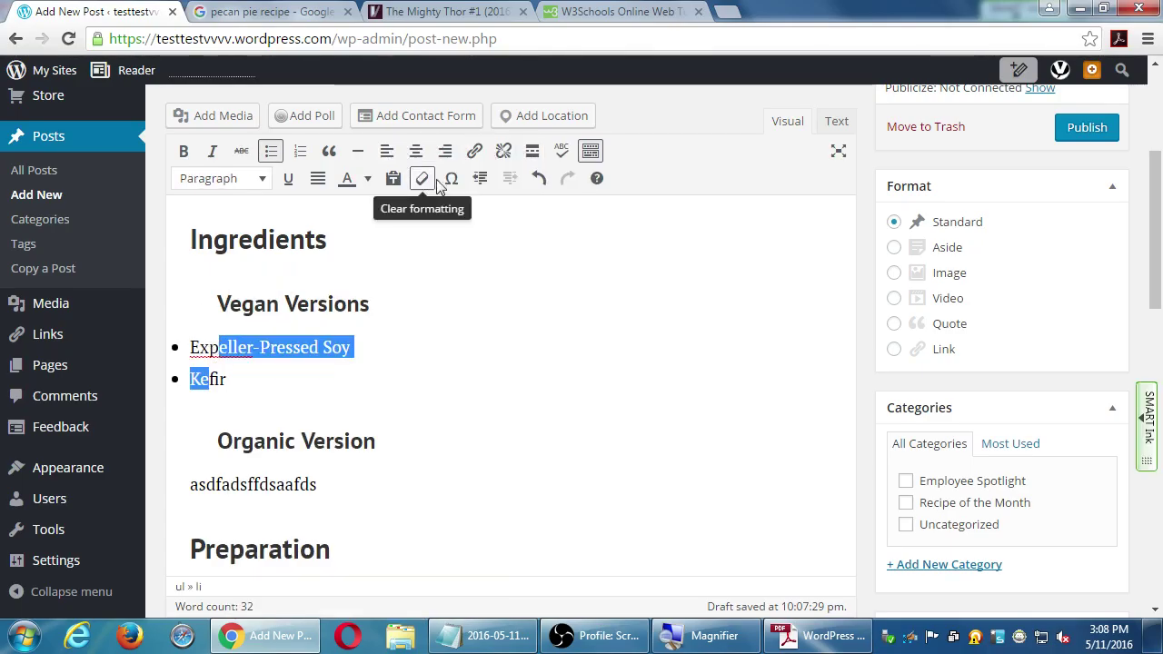
click(436, 379)
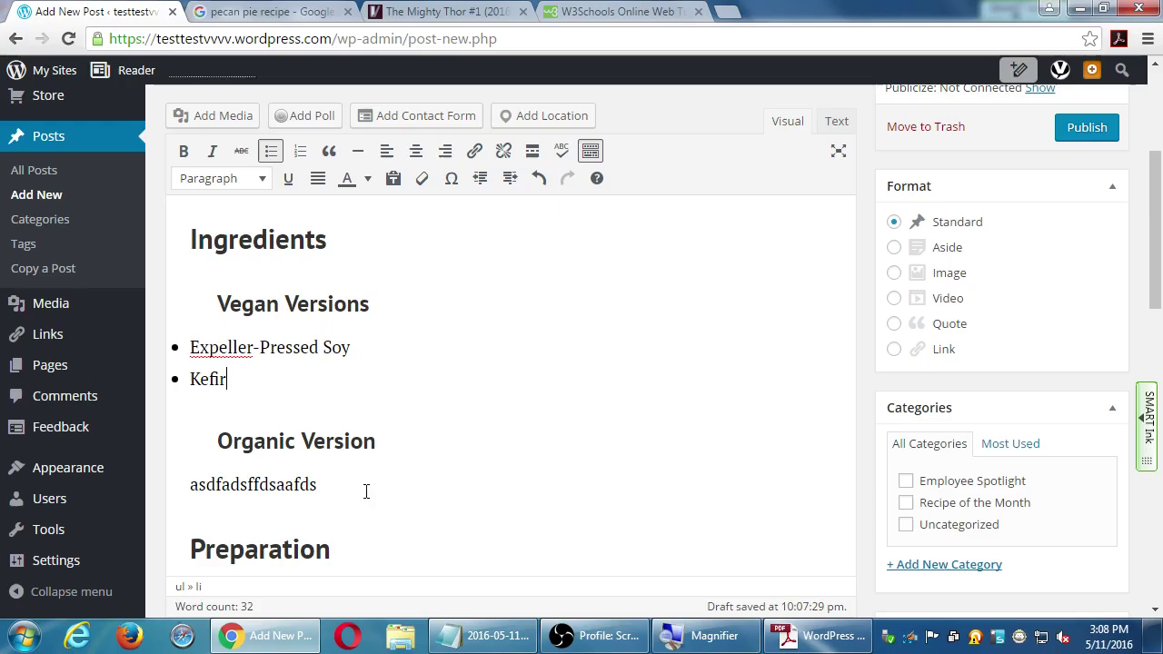
Rename the "Organic Version" subheading to "Traditional Version".
double_click(309, 484)
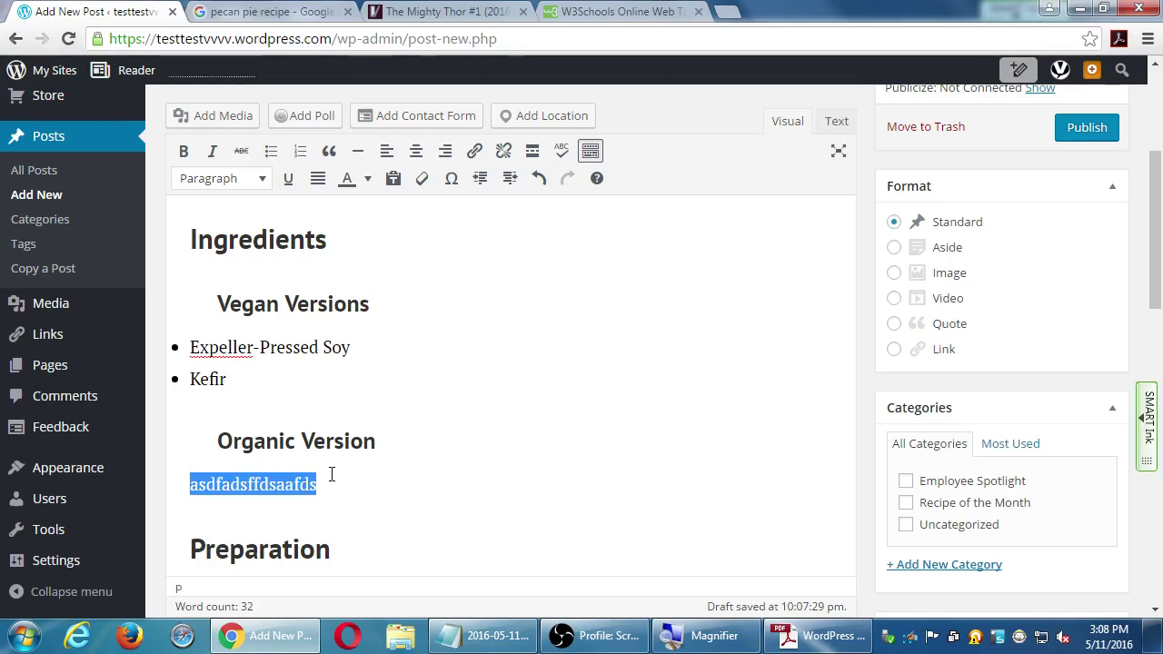
double_click(278, 445)
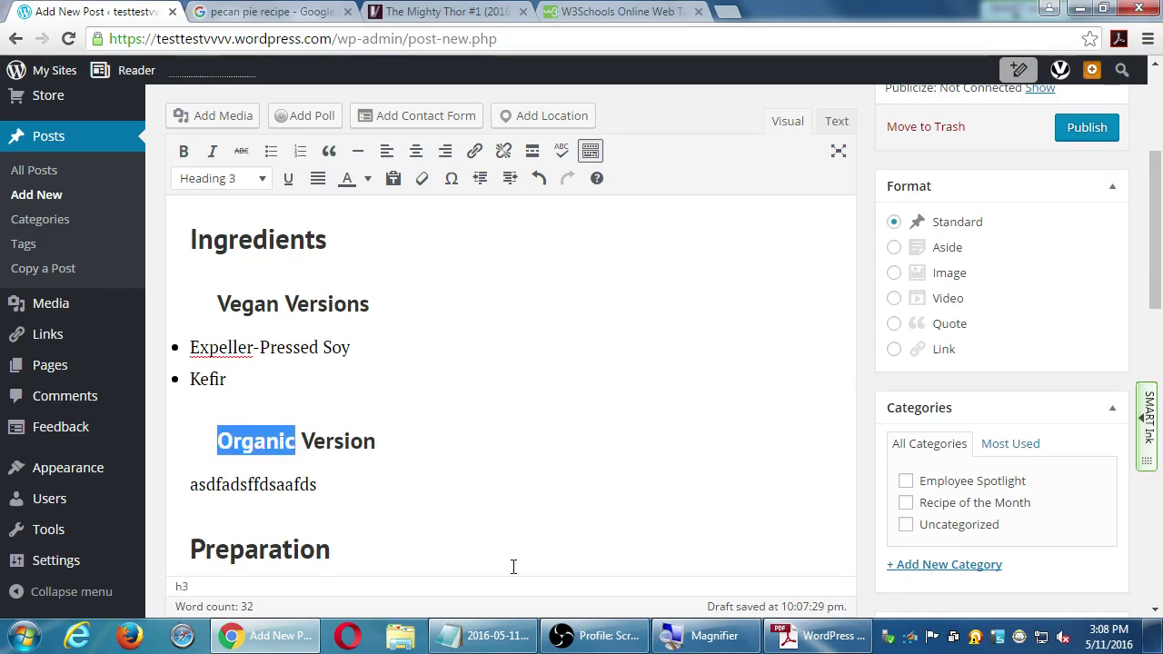
text(Traditio)
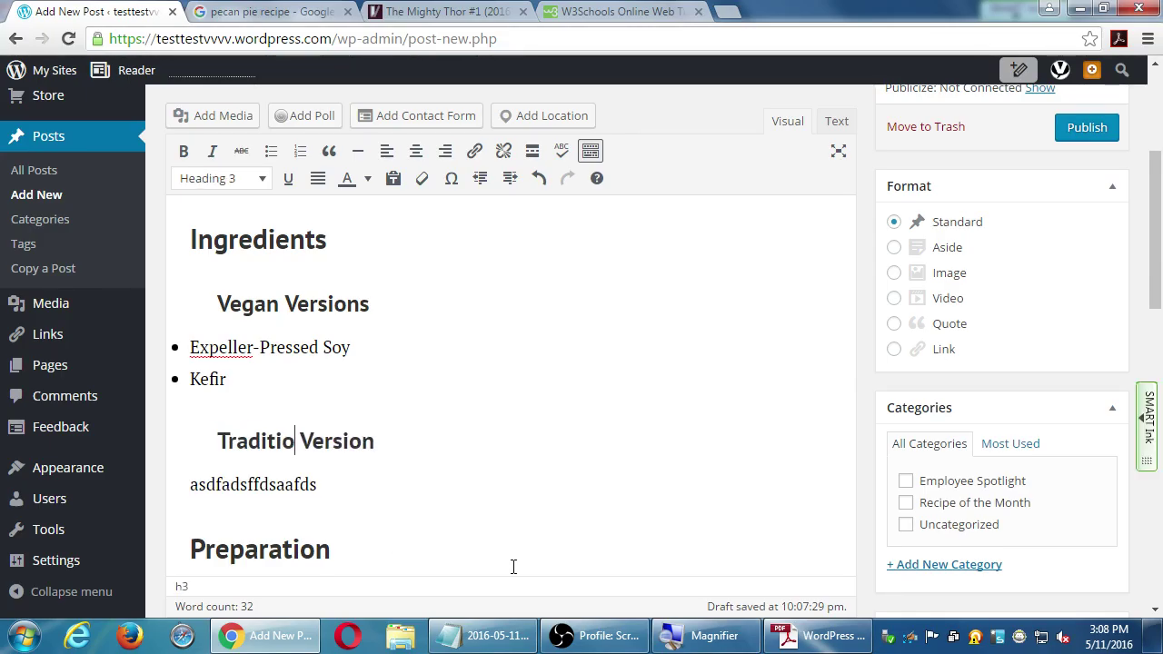
text(nal)
Replace the placeholder text under "Traditional Version" with a bulleted list of "Butter" and "Milk".
key(Down)
key(shift+Home)
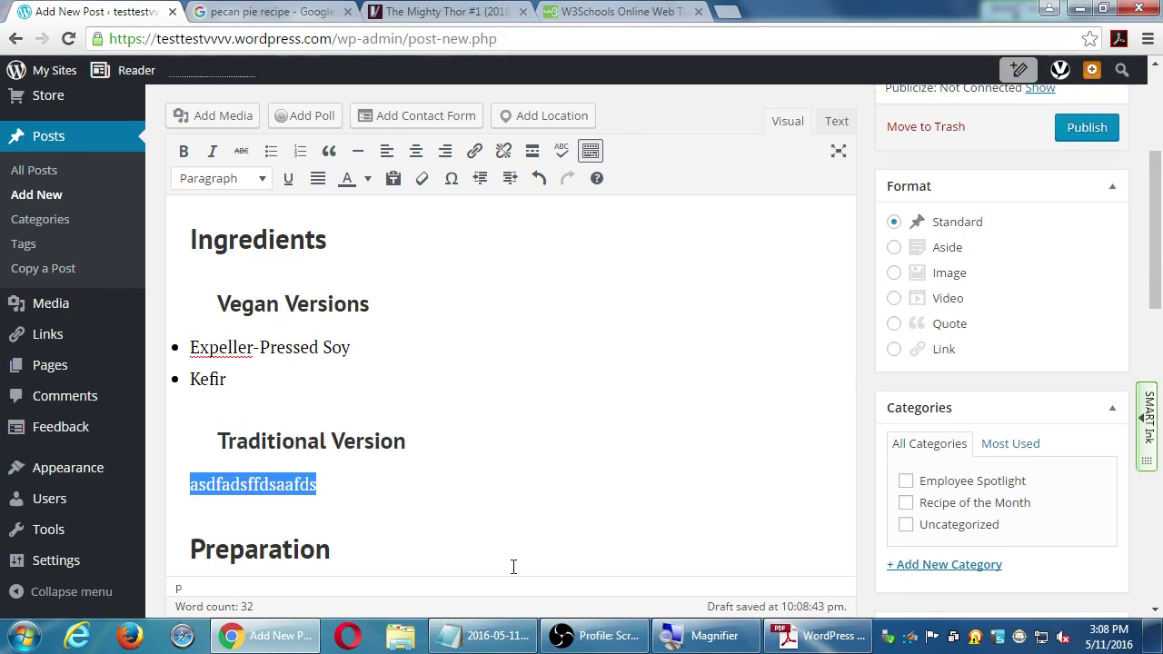
text(Butter)
key(Return)
text(Milk)
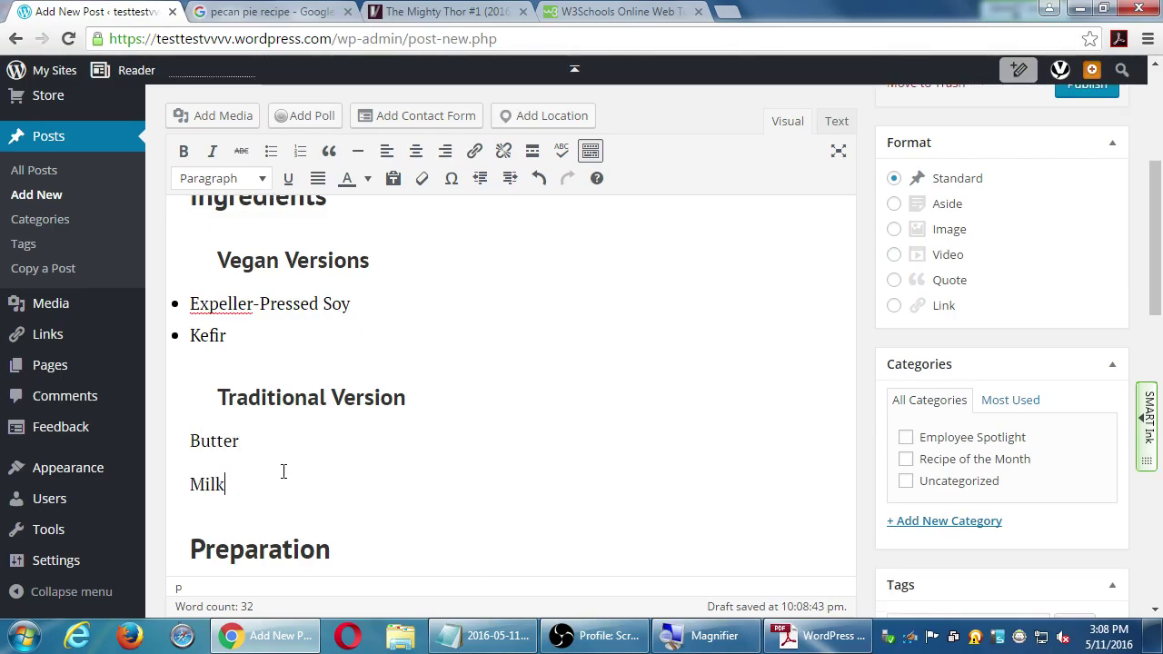
shift+click(218, 441)
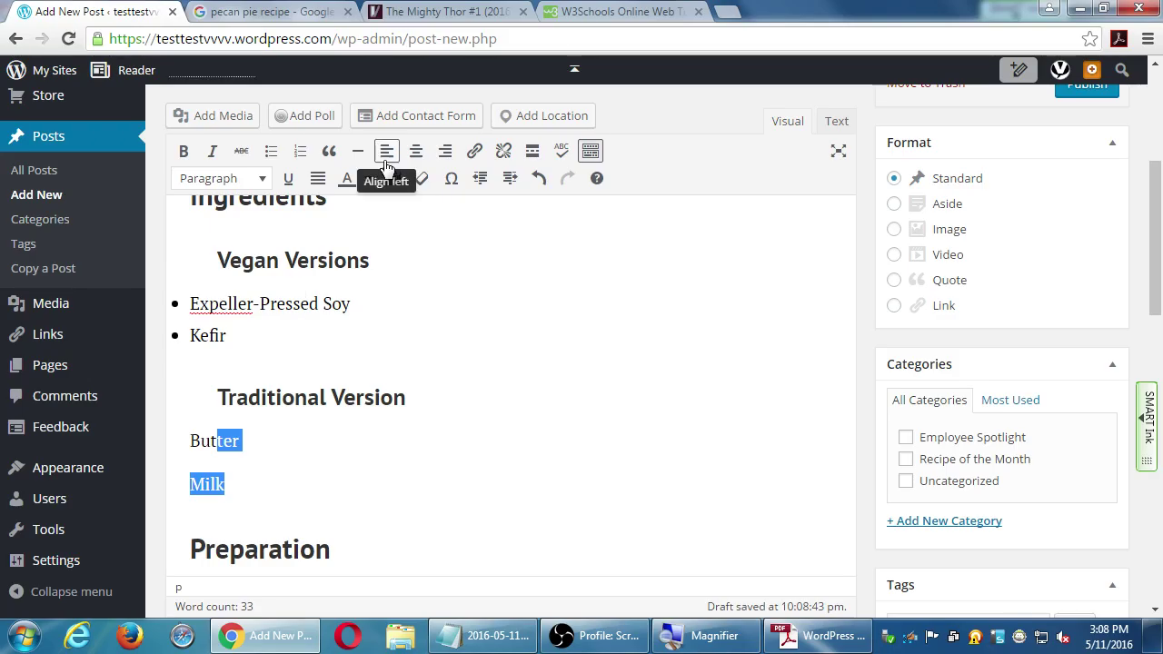
click(270, 150)
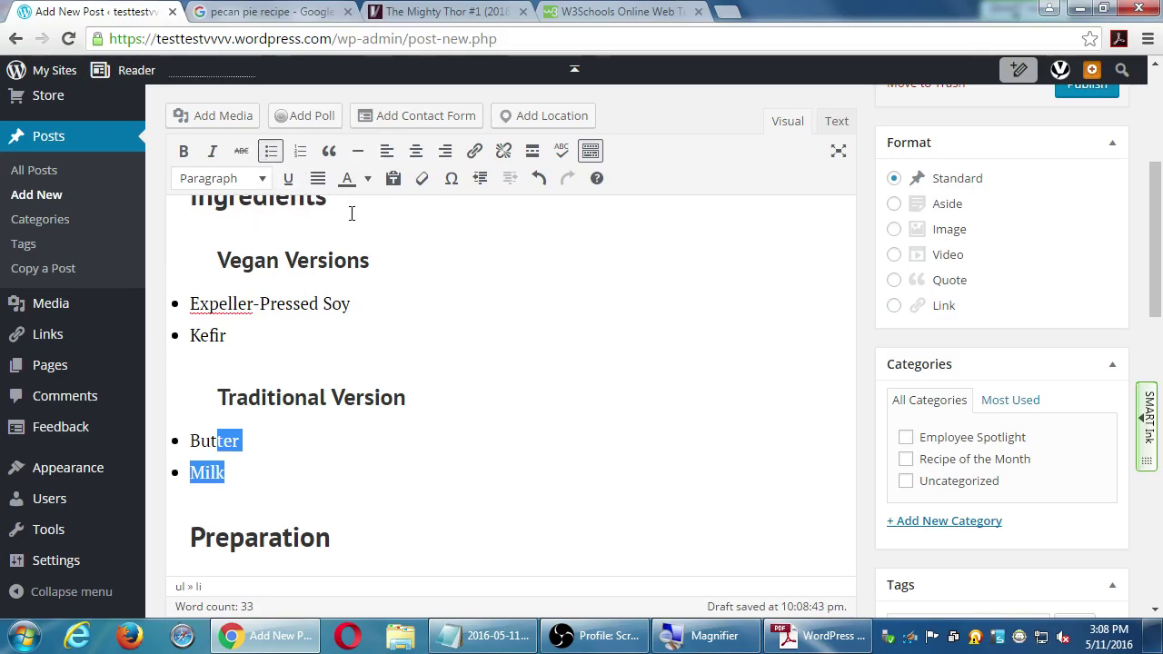
click(461, 388)
Check the Lists item in the WordPress Checklist PDF and go back to the post.
click(817, 635)
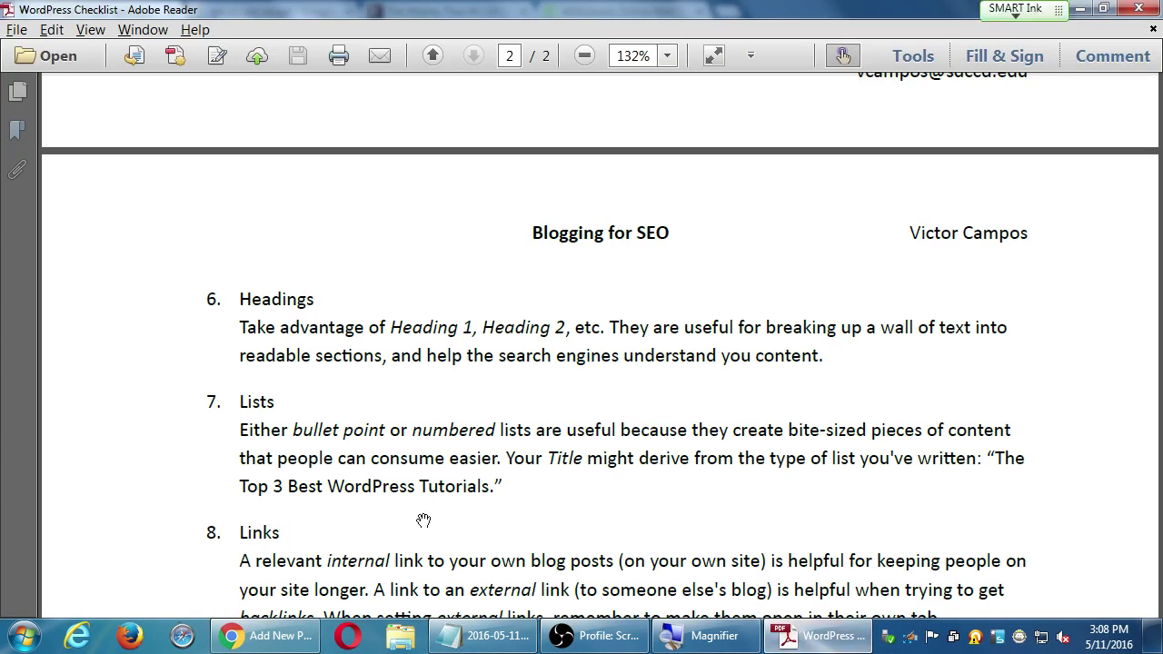
drag(423, 520, 430, 367)
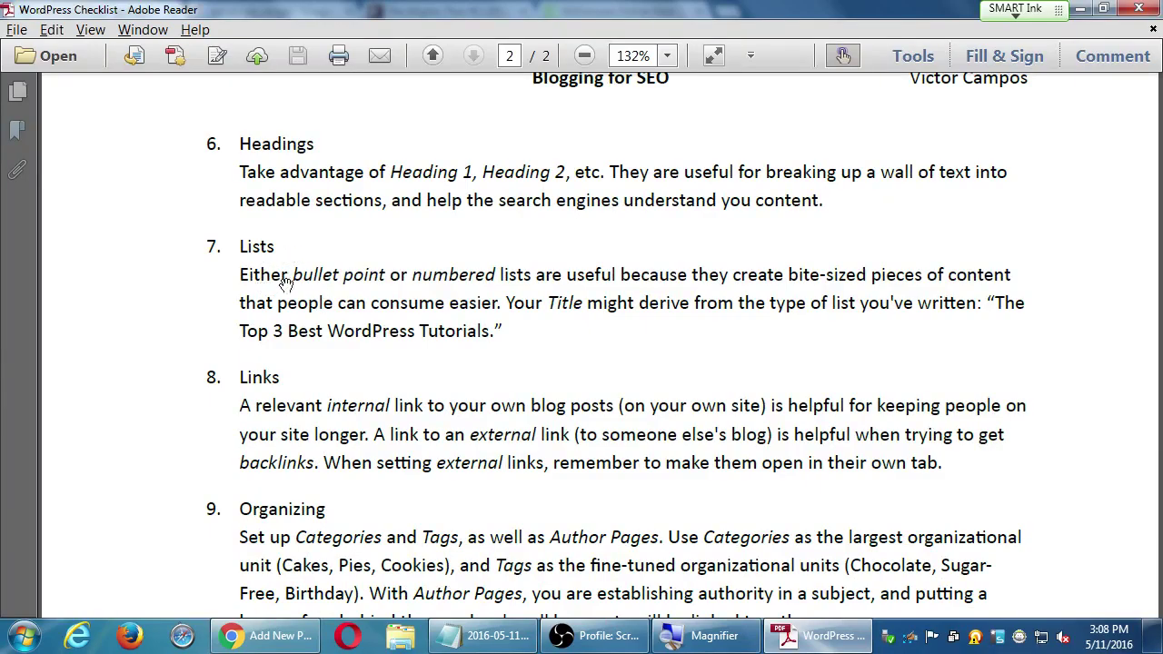
click(1080, 9)
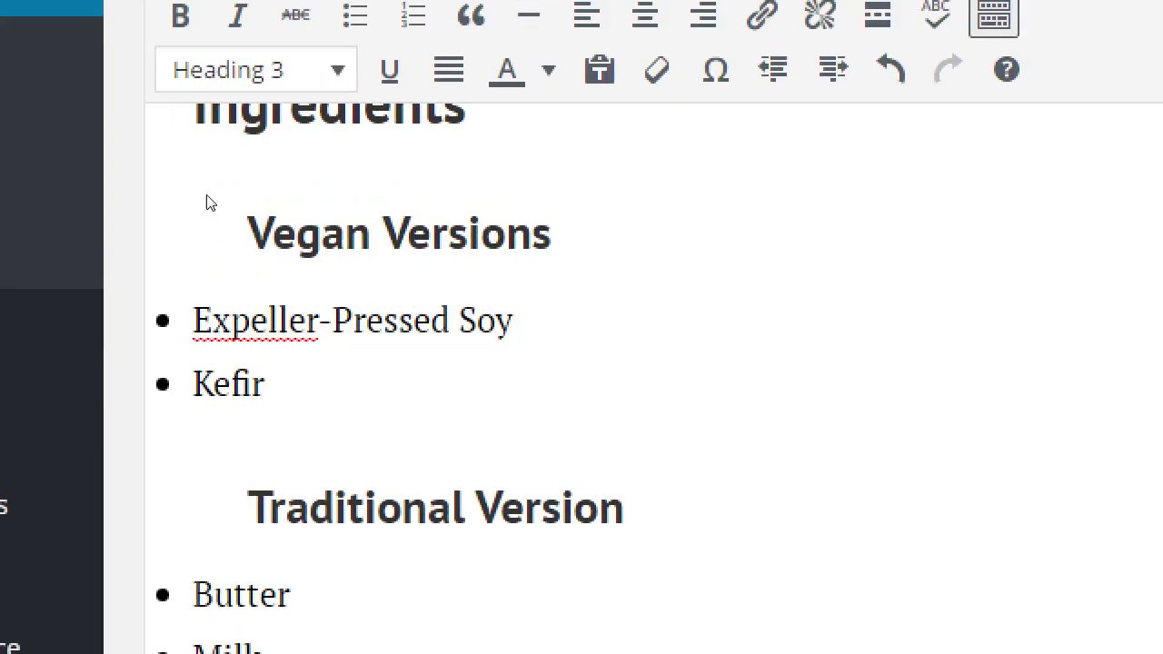
Examine the bulleted ingredient lists under "Vegan Versions" and "Traditional Version", down to the "Preparation" heading.
drag(265, 383, 223, 261)
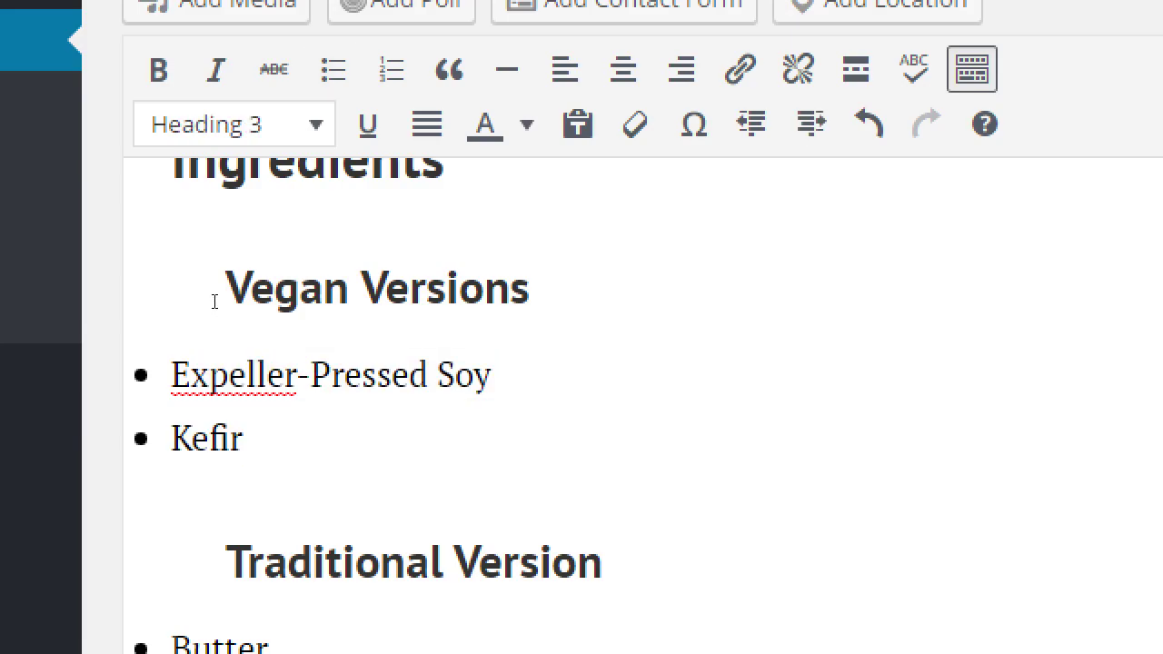
drag(255, 440, 229, 326)
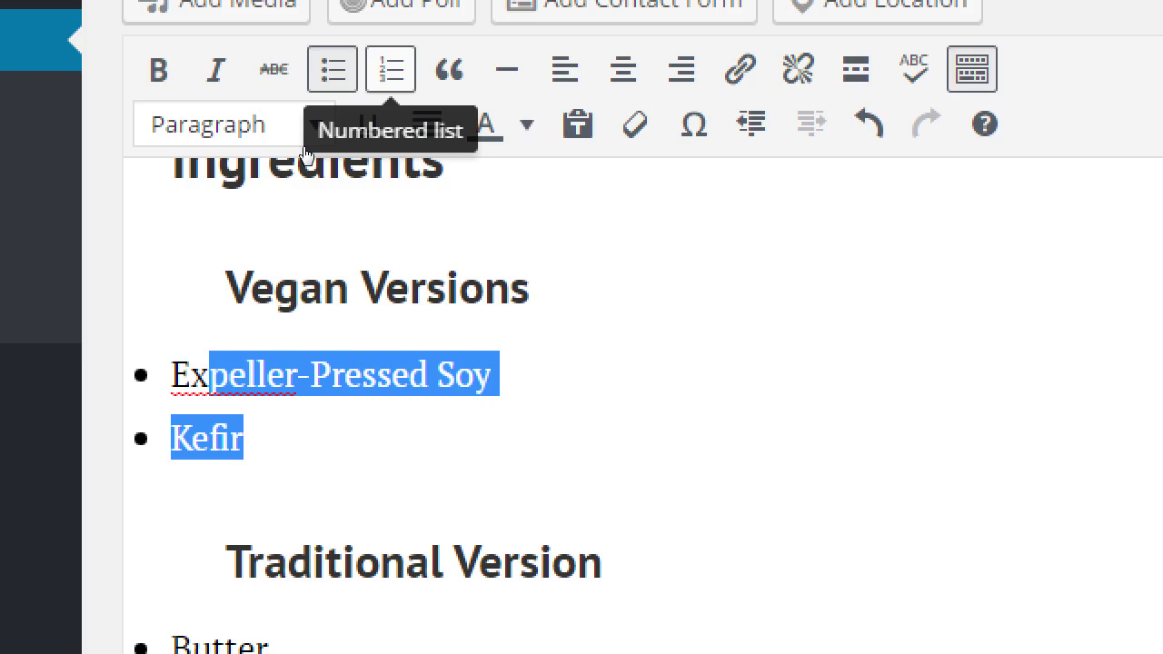
scroll(355, 511, down, 1)
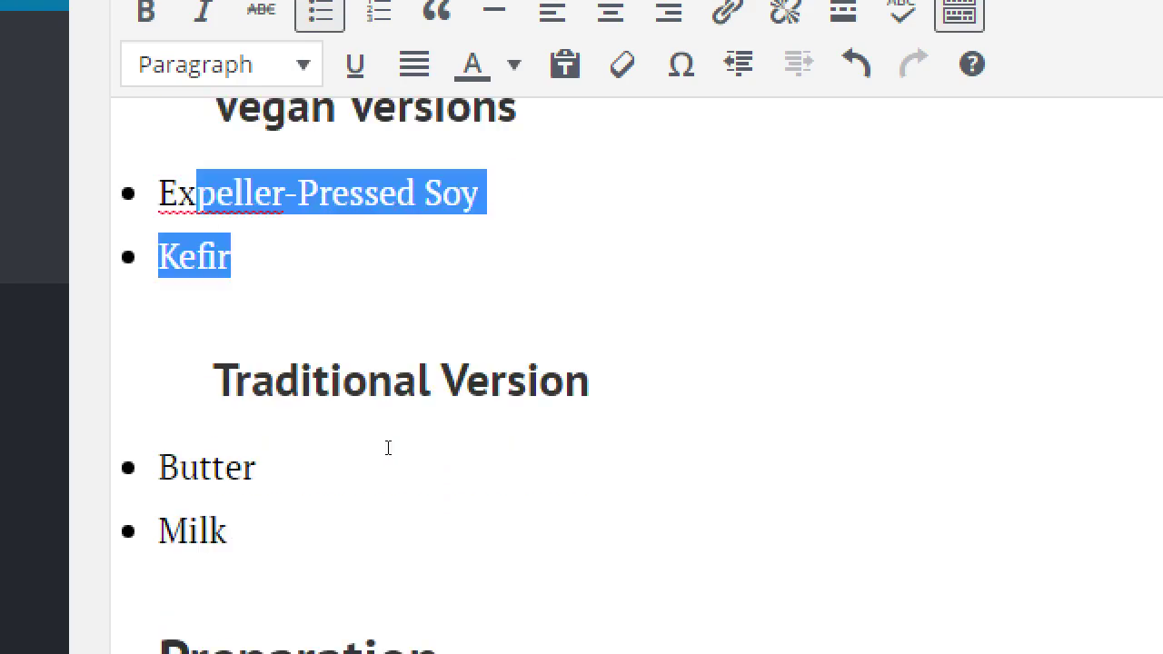
scroll(388, 447, down, 1)
scroll(387, 447, up, 1)
scroll(386, 447, down, 1)
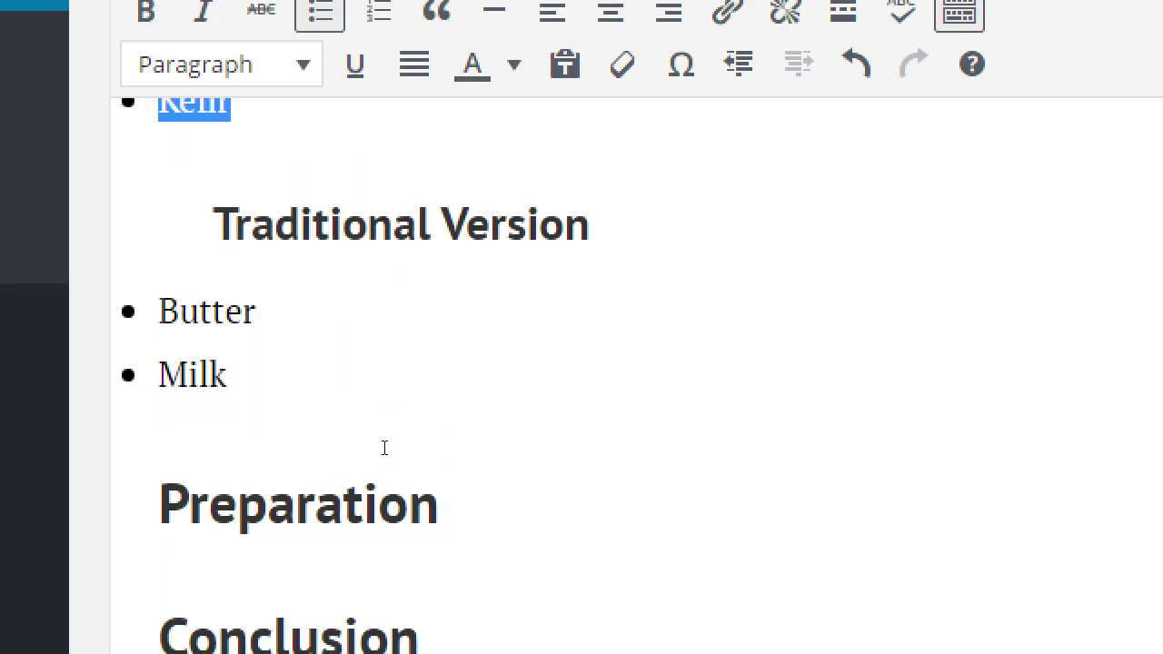
Start a numbered list below the Preparation heading with the first item "Soften butter".
scroll(384, 446, up, 2)
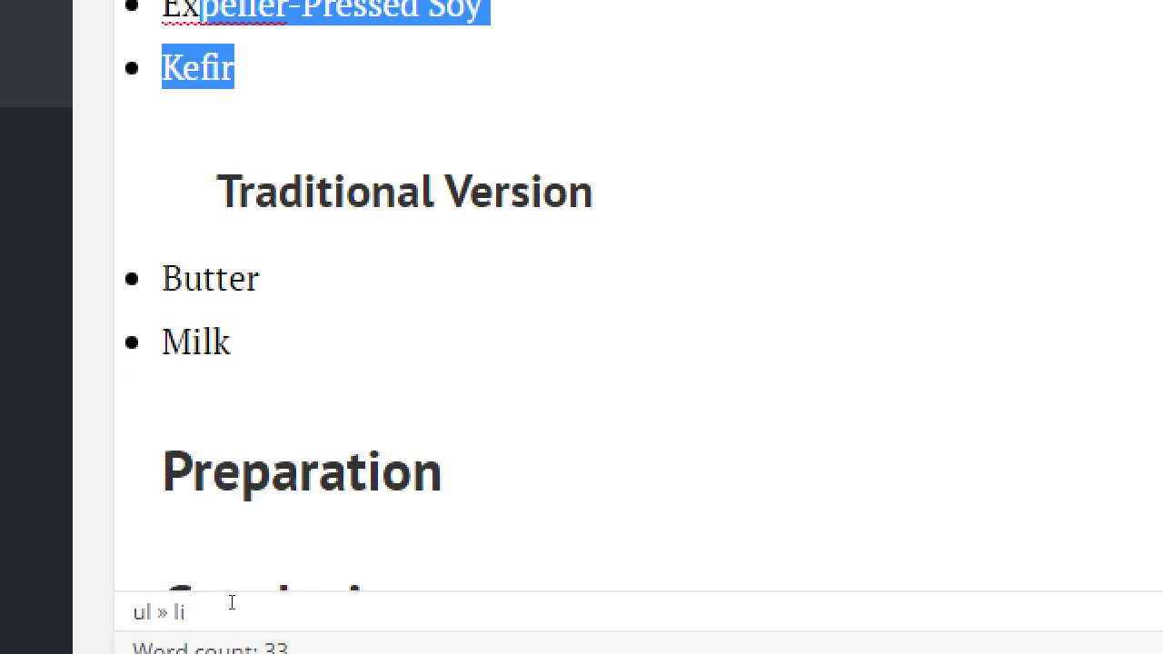
click(362, 534)
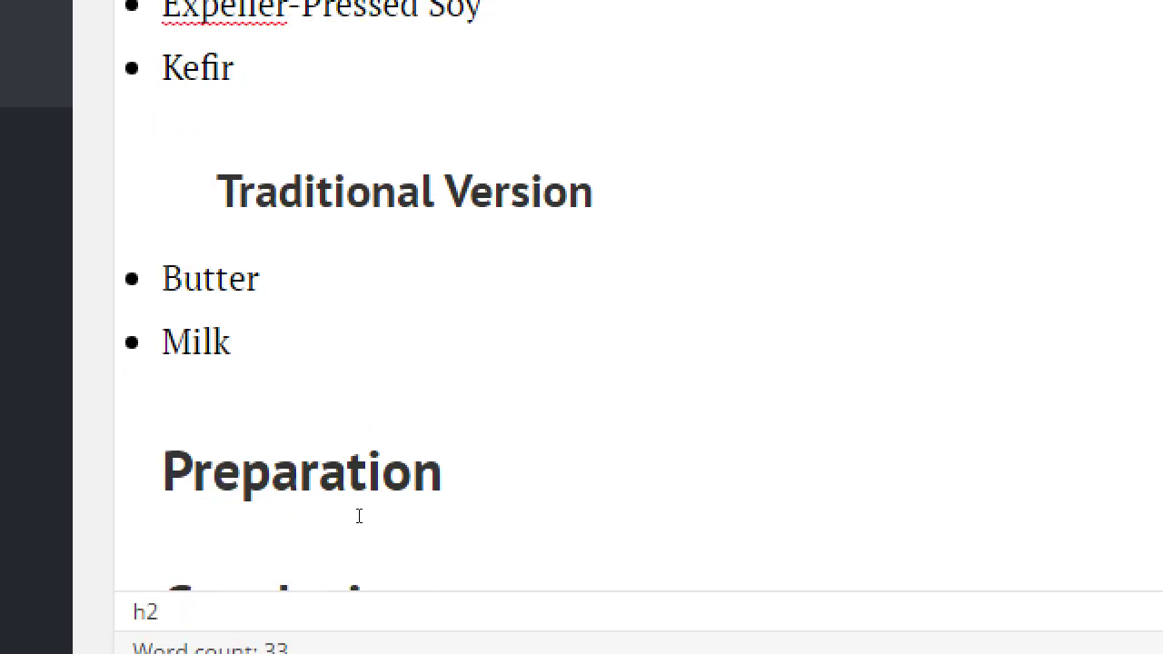
click(373, 514)
key(Return)
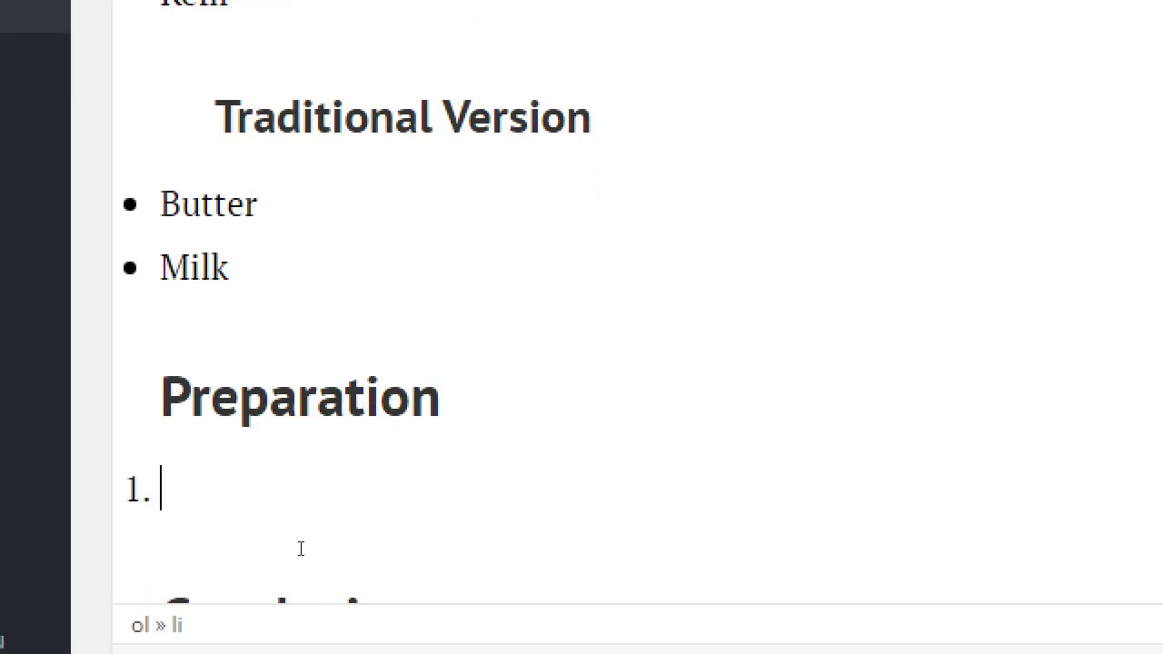
text(Soften b)
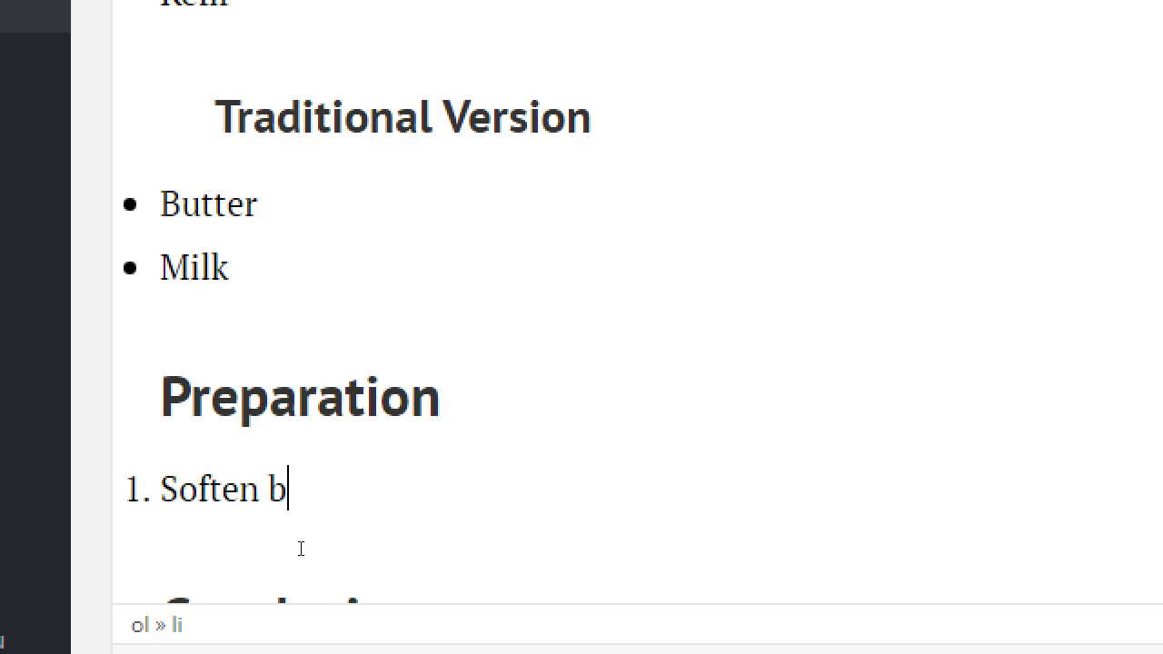
text(utter)
key(Return)
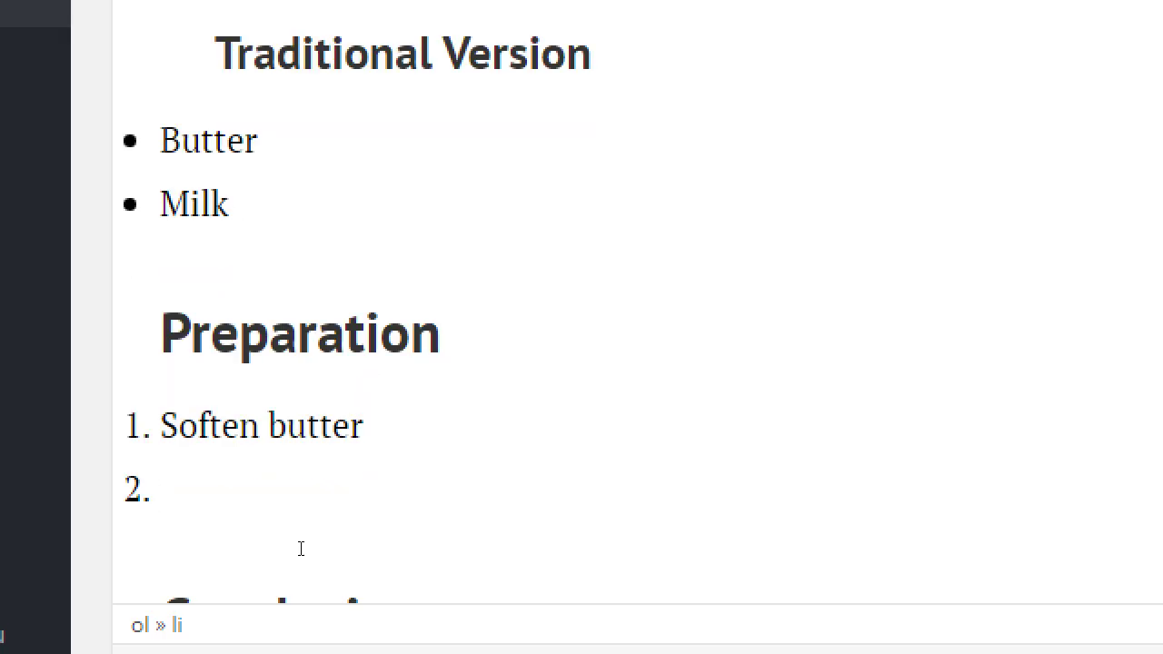
Enter "Whisk milk" as the second item of the Preparation list.
text(Whc)
key(BackSpace)
key(BackSpace)
text(h)
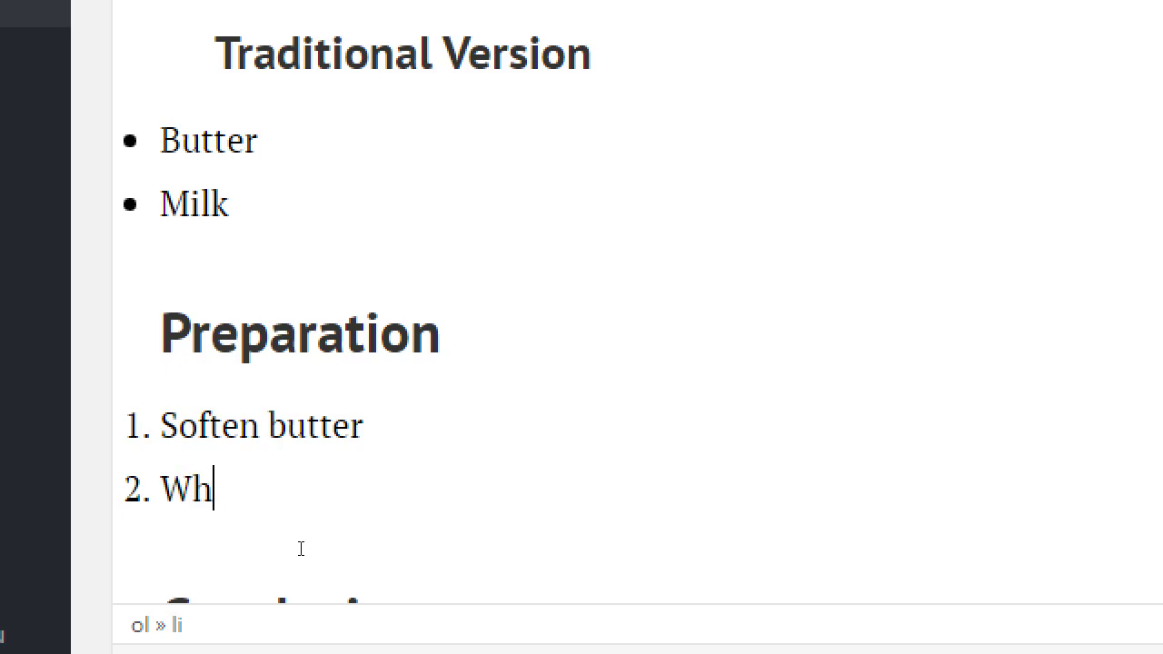
text(isk milk)
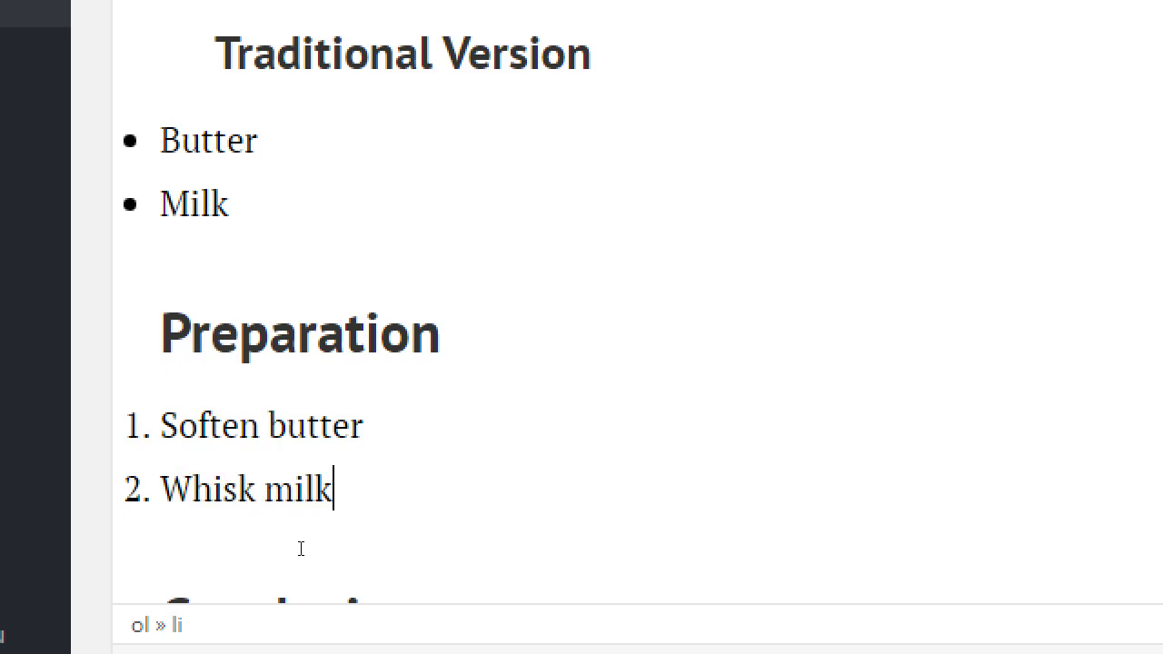
Add "Mix together" as the third item of the Preparation list.
key(Return)
text(3.)
key(BackSpace)
key(BackSpace)
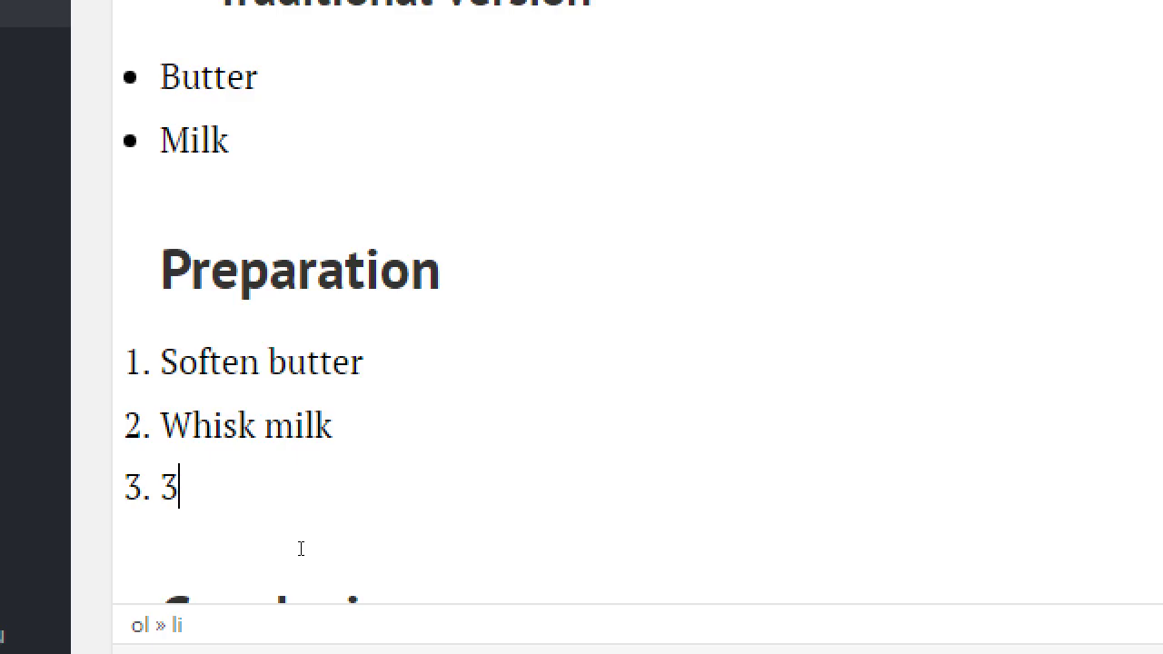
text(Mix)
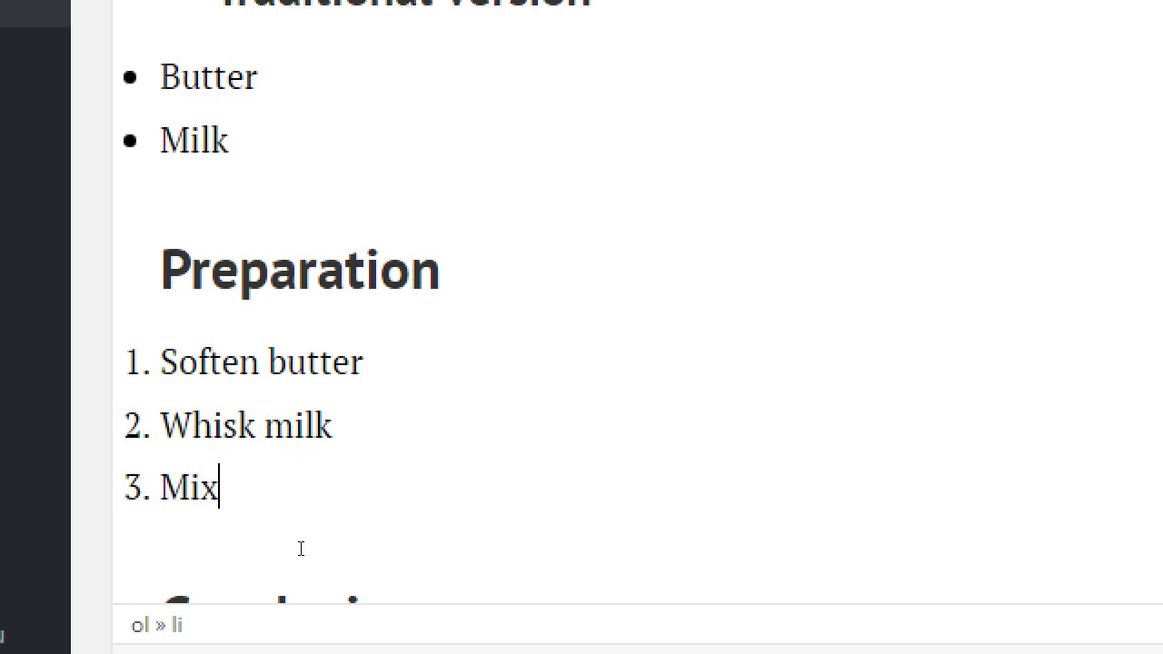
text( toge)
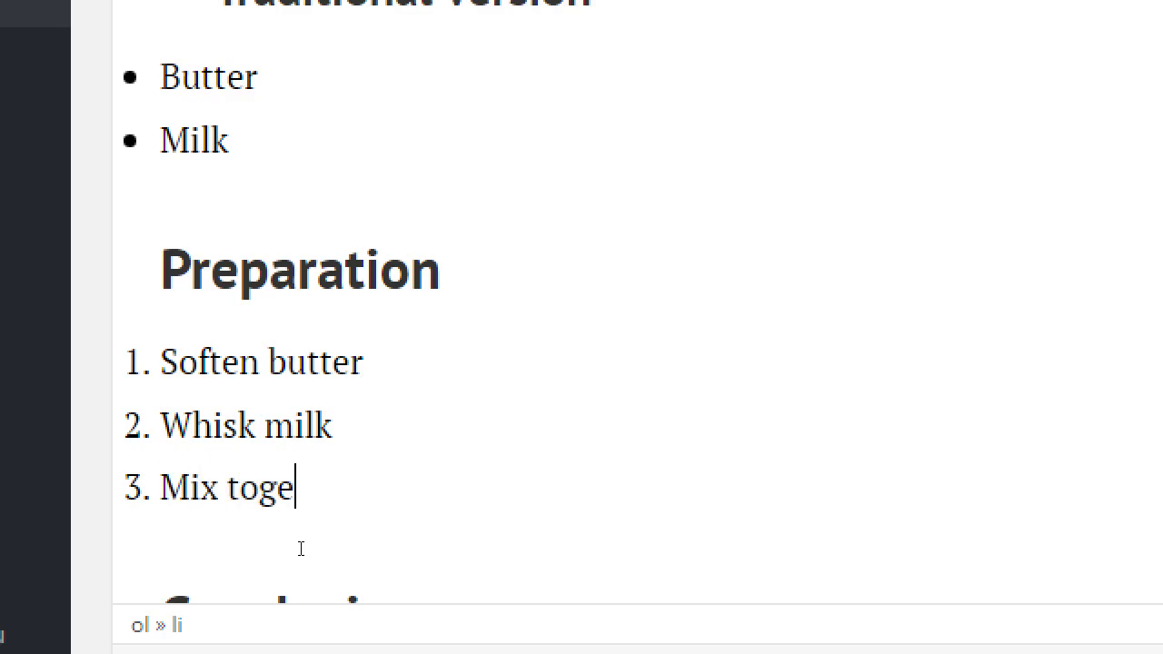
text(ther)
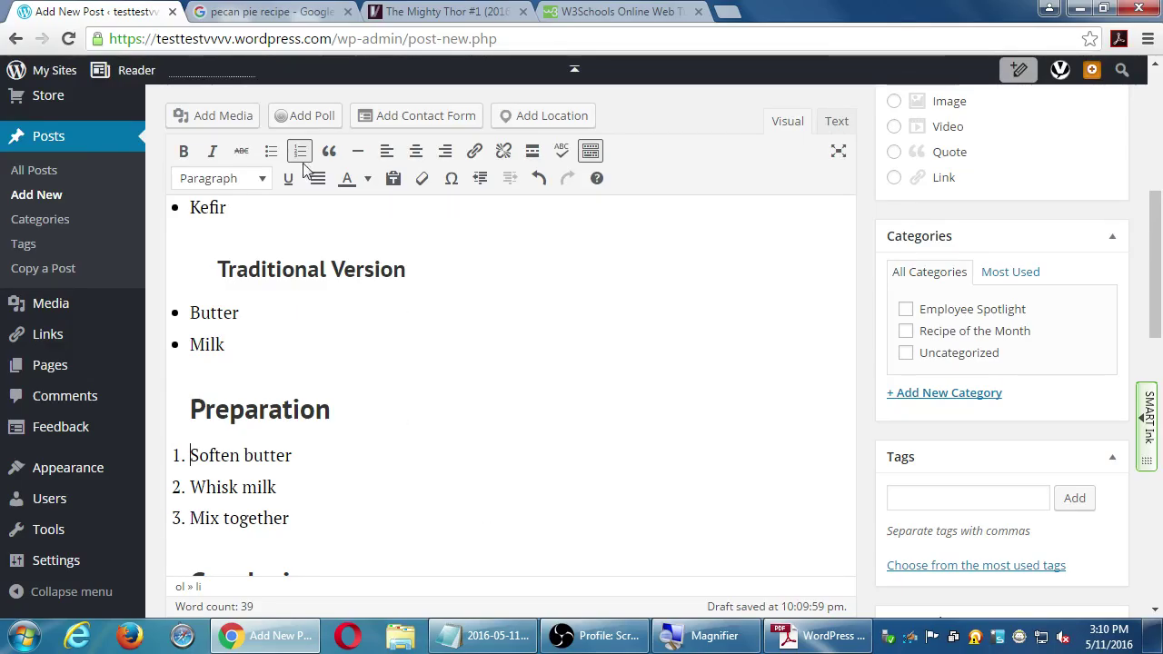
Review the recipe post draft from its title to the Conclusion and consult the WordPress Checklist PDF in Adobe Reader.
scroll(374, 408, down, 5)
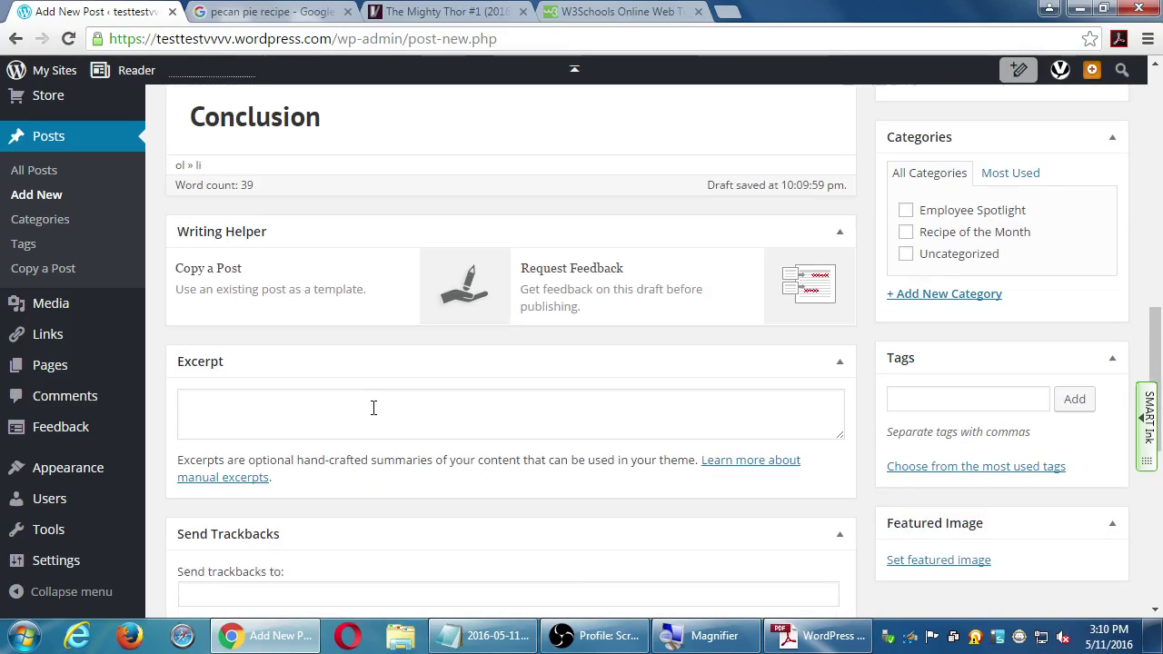
scroll(374, 408, up, 5)
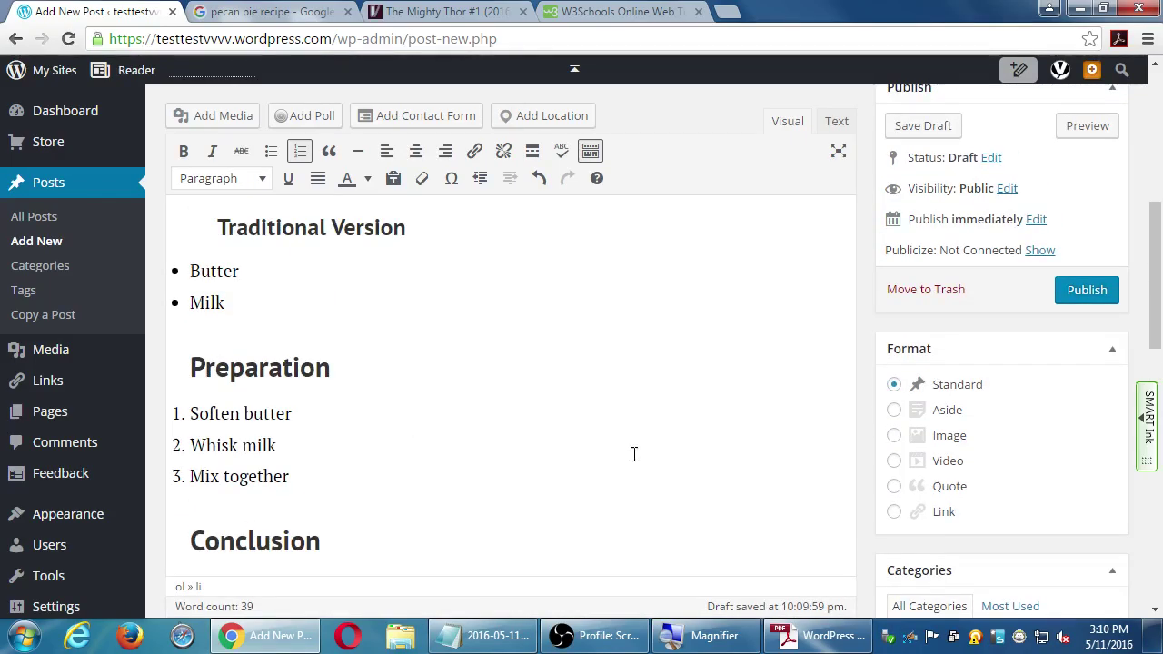
click(817, 640)
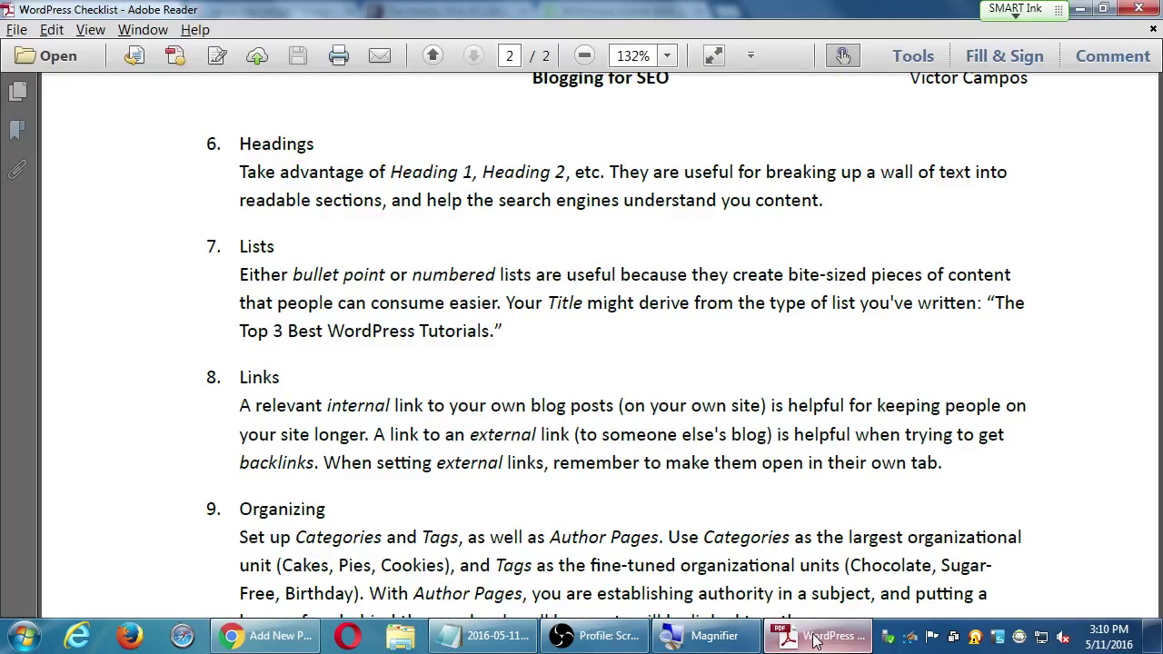
click(814, 641)
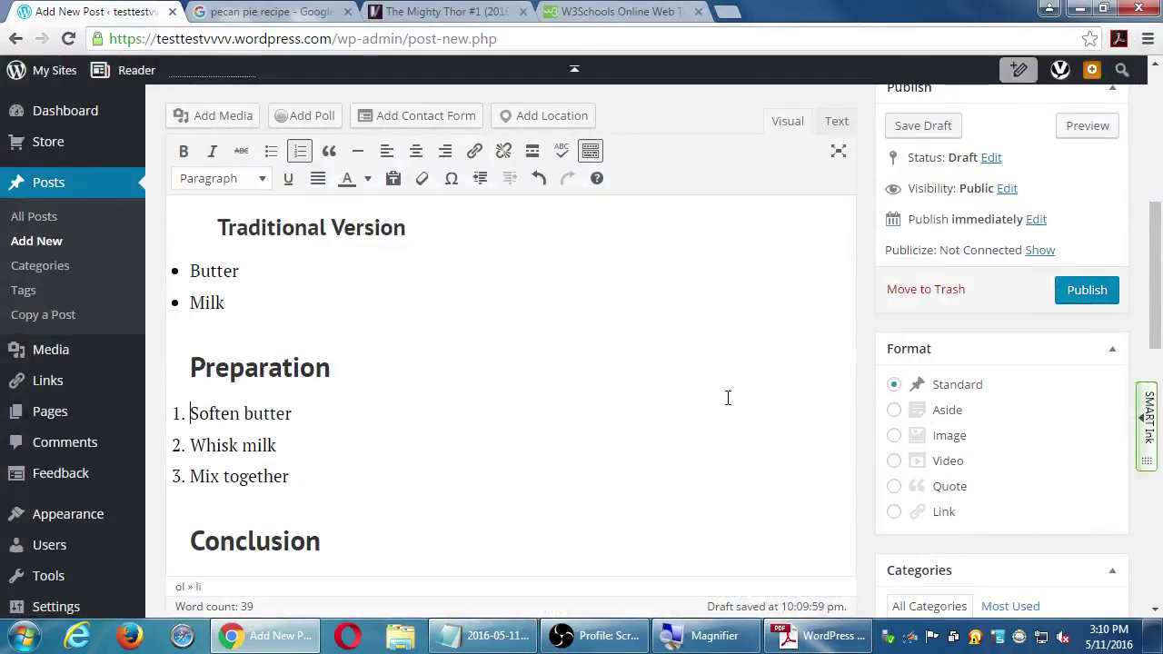
scroll(717, 398, up, 5)
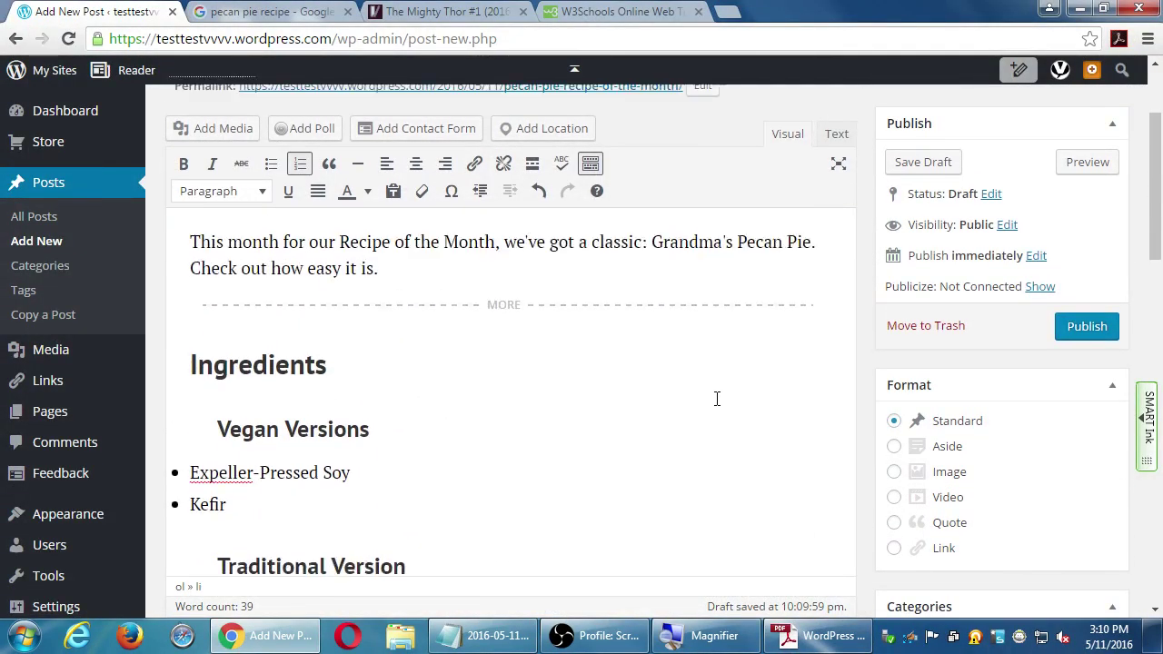
scroll(717, 398, up, 1)
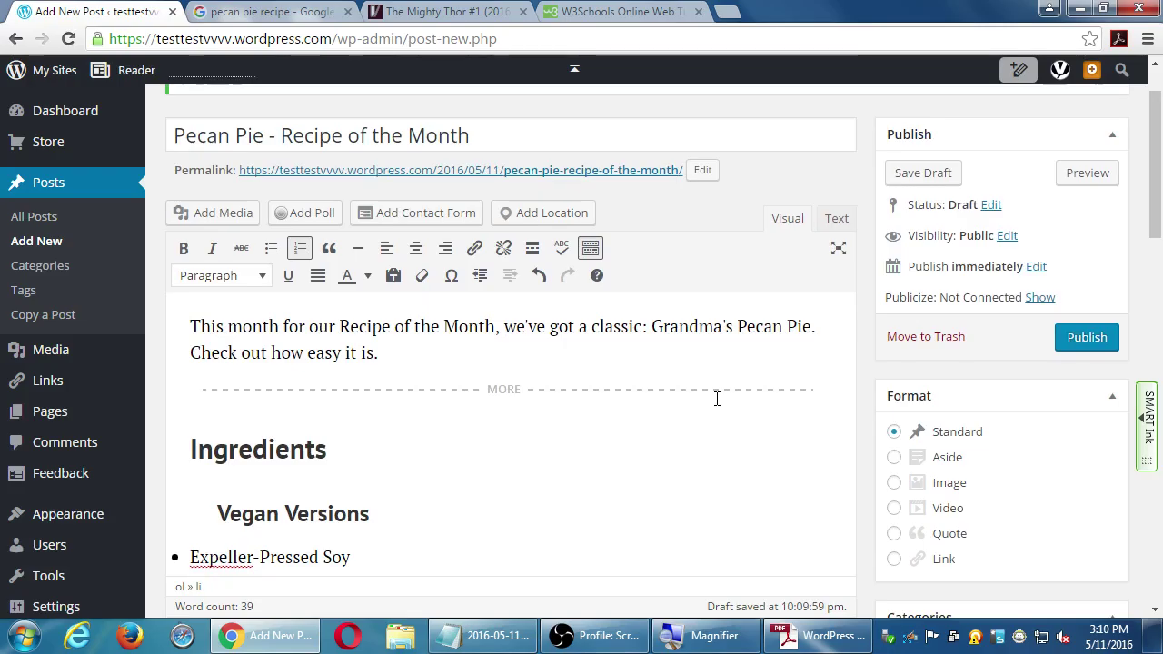
scroll(717, 398, down, 5)
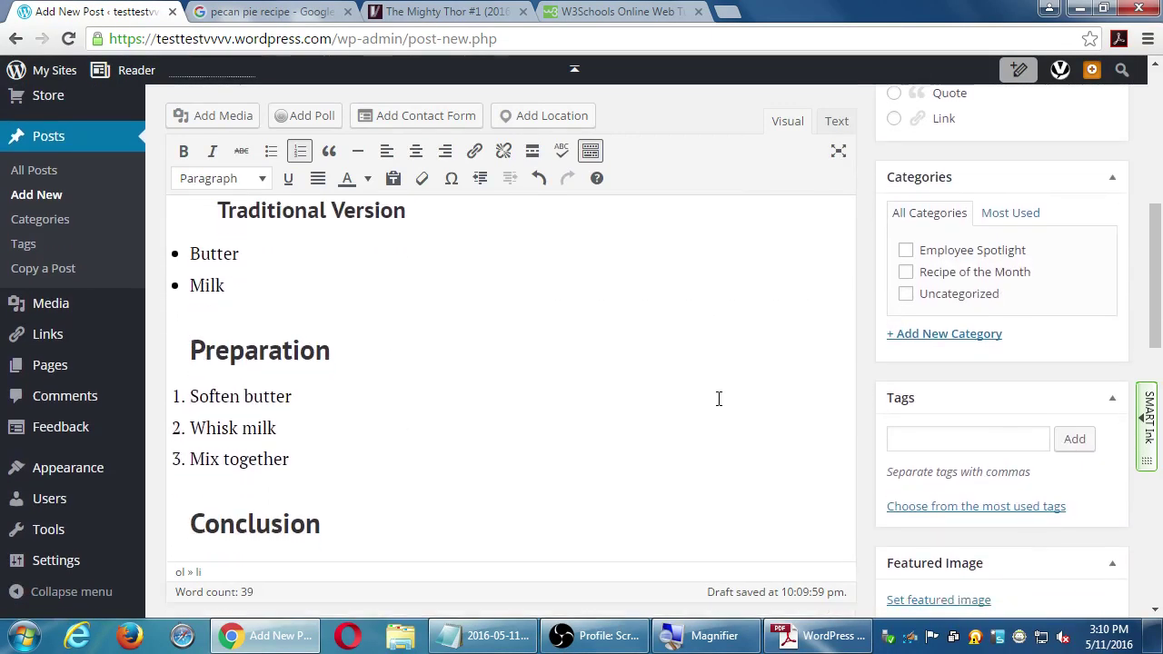
Add an empty paragraph below the Conclusion heading and place the cursor in it.
click(514, 460)
key(Return)
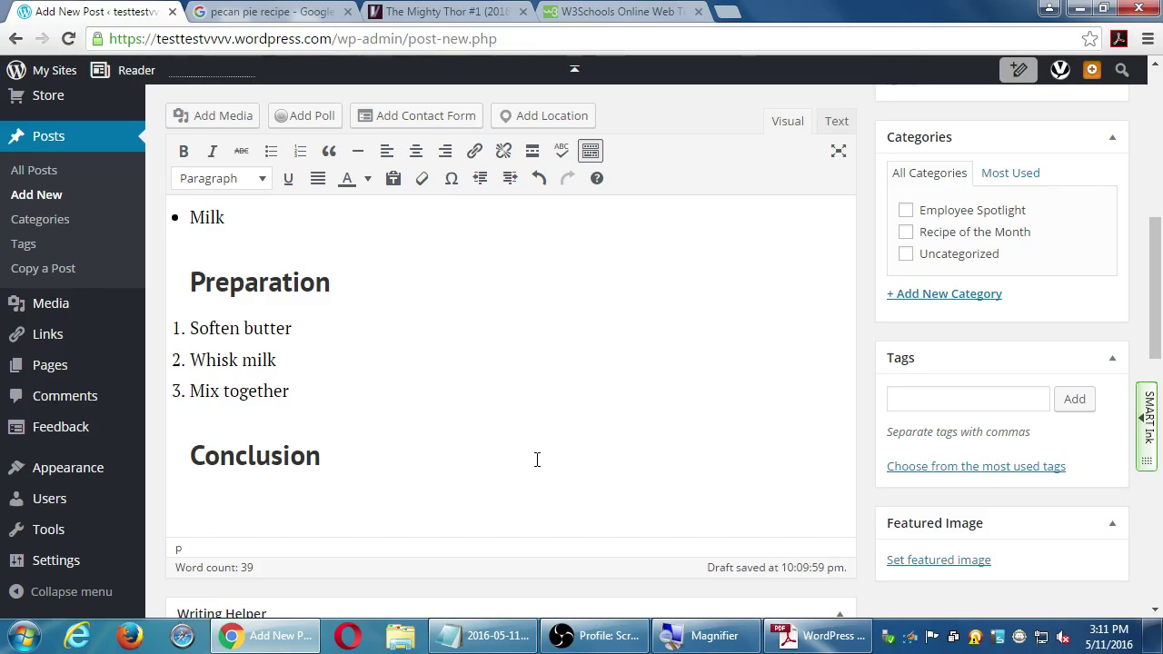
click(188, 116)
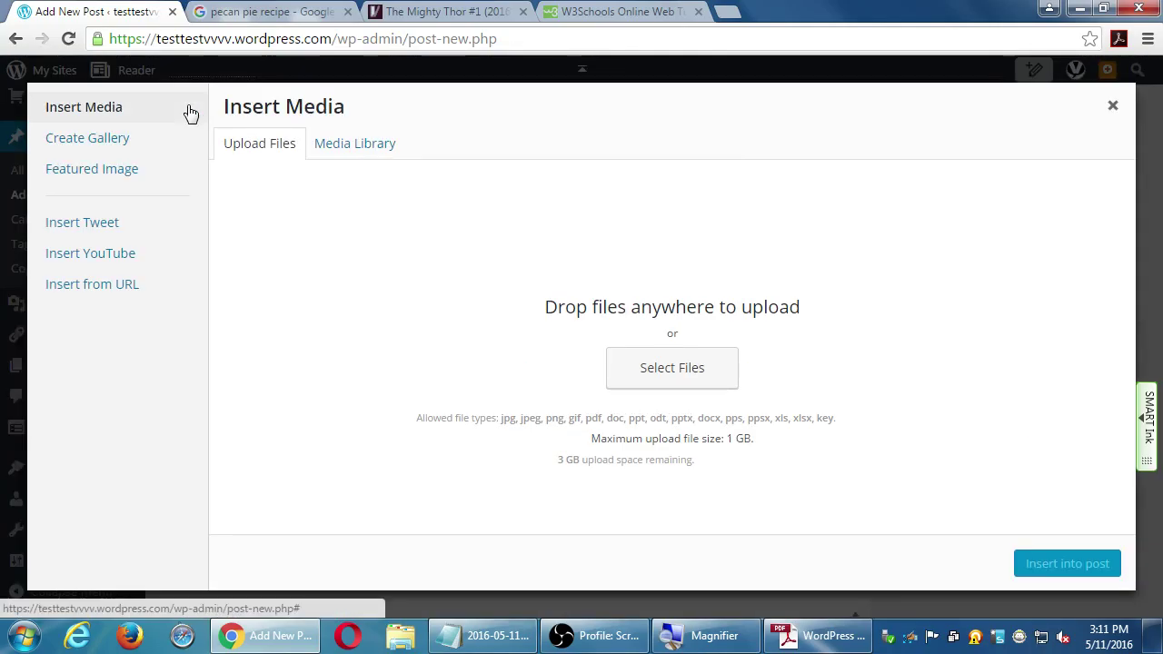
key(Escape)
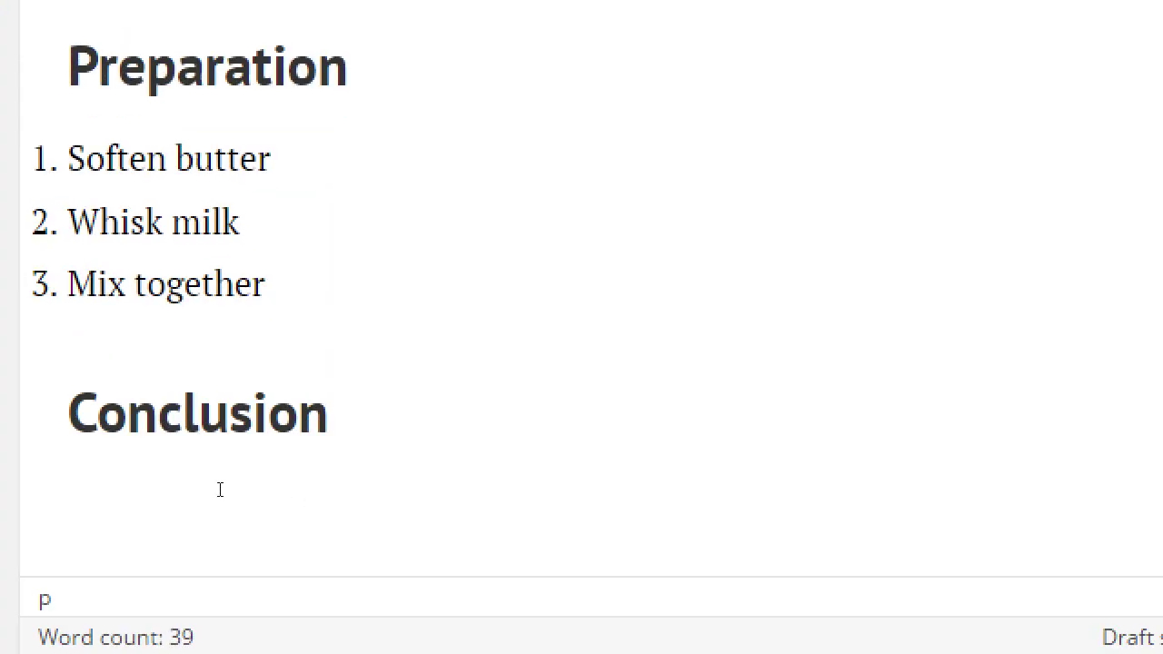
click(216, 518)
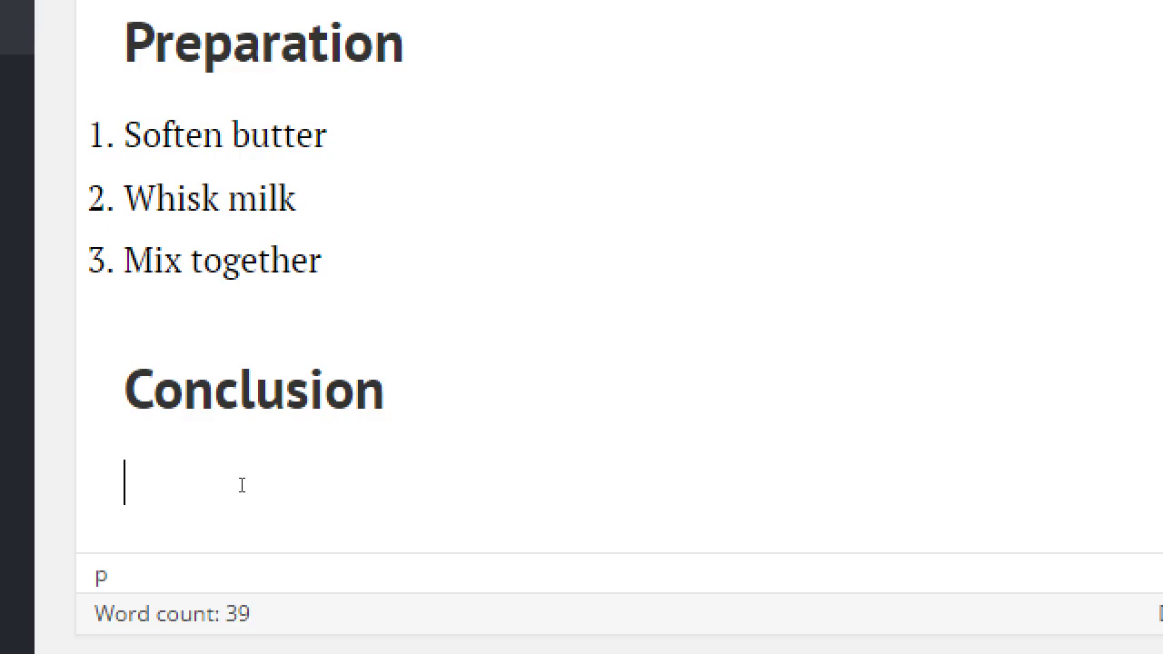
key(Up)
key(Up)
key(Up)
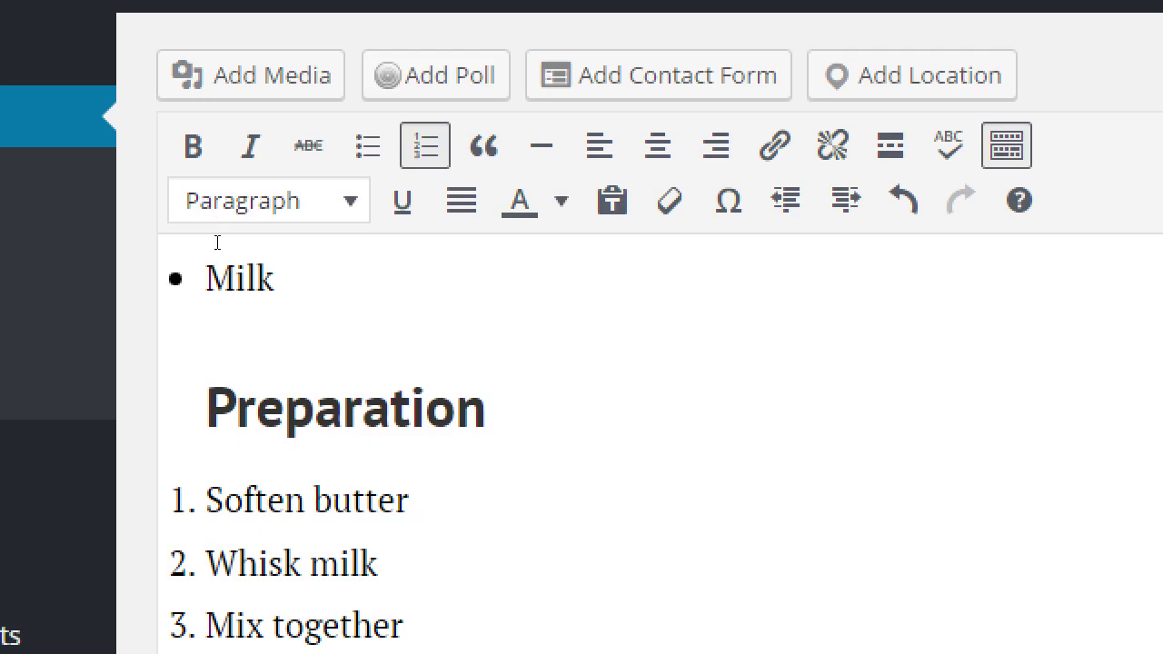
key(Up)
key(Up)
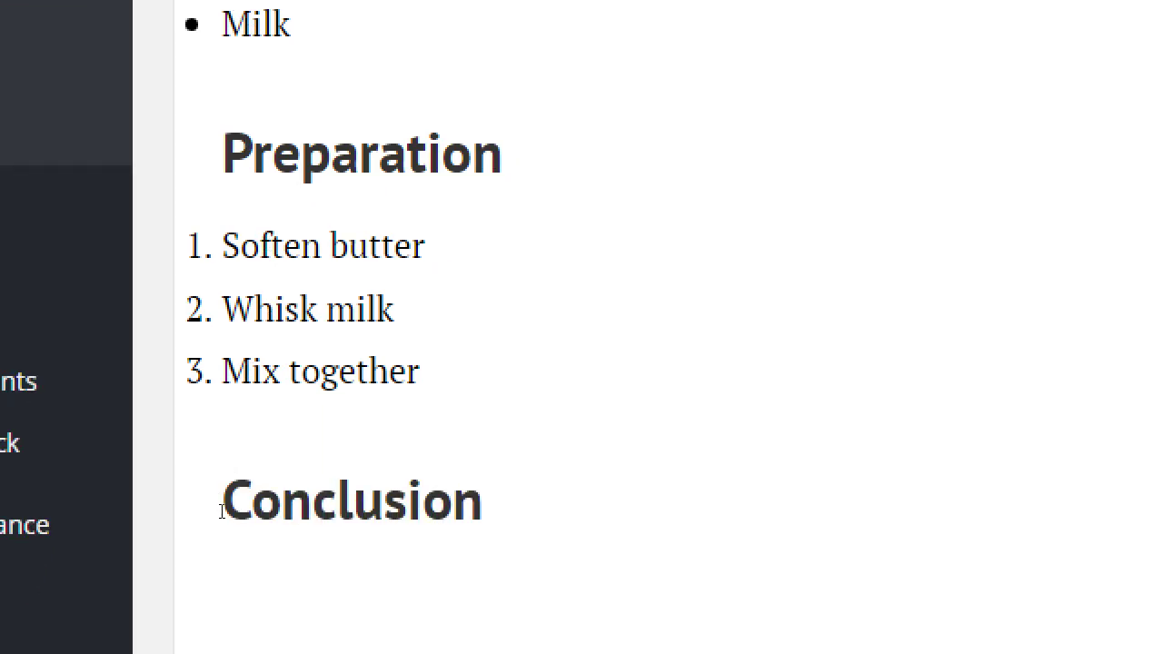
click(223, 592)
click(238, 182)
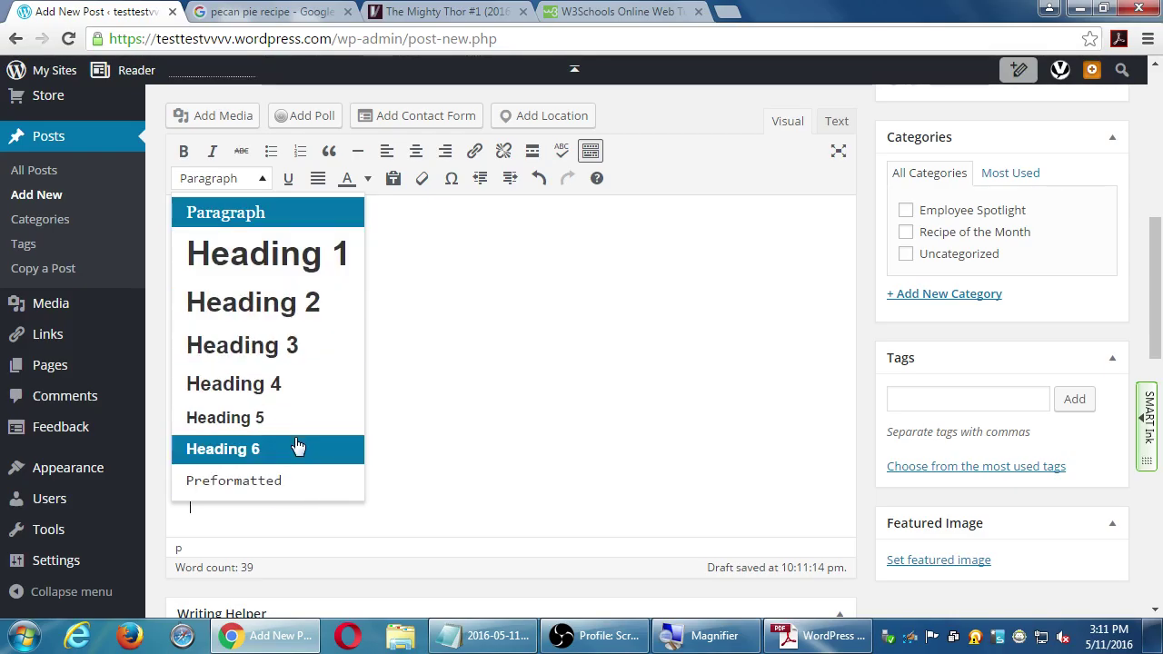
click(490, 408)
From the paragraph below Conclusion, look through the media options for galleries, featured images, tweets, YouTube videos and URLs.
click(283, 488)
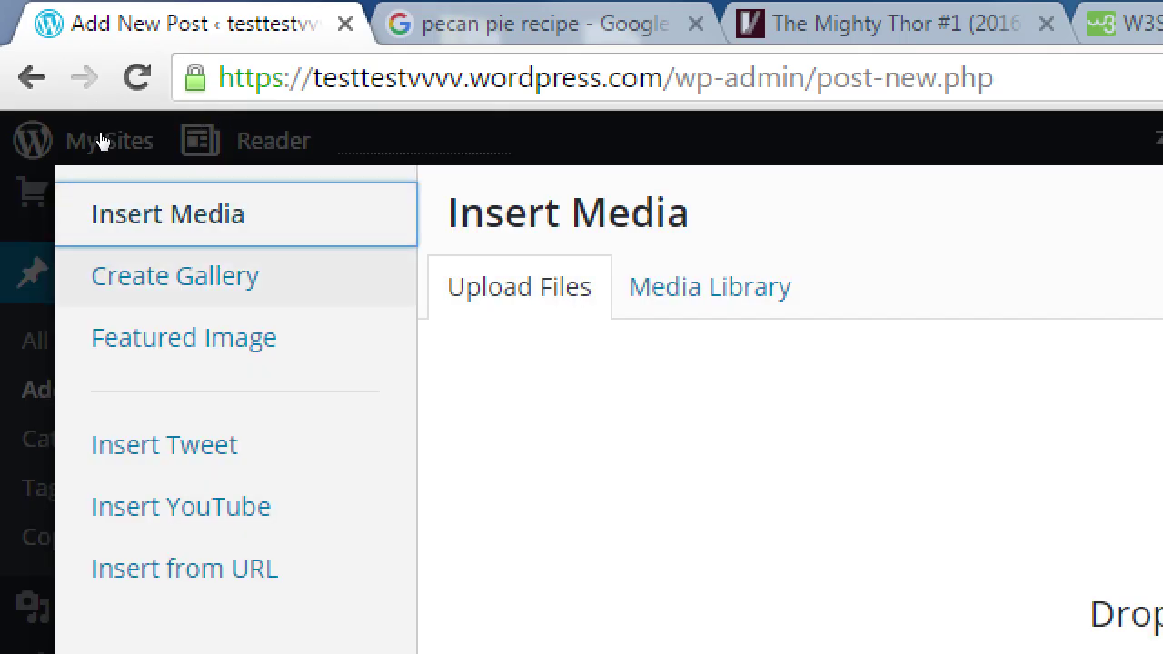
key(Tab)
key(Return)
key(Tab)
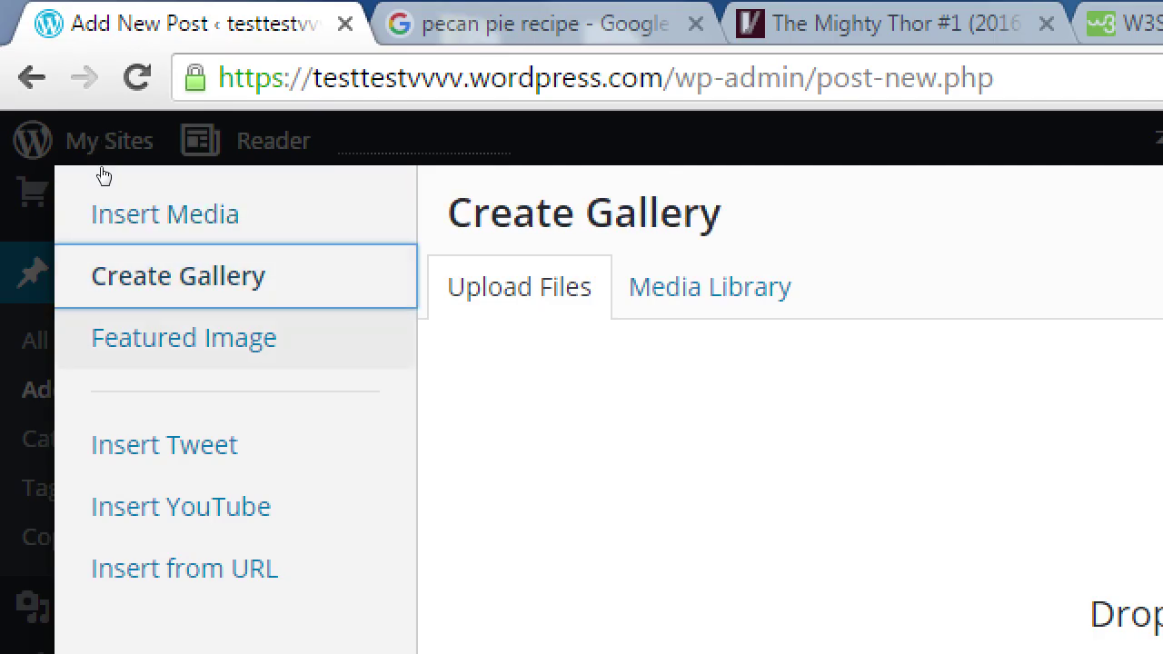
key(Return)
key(Tab)
key(Return)
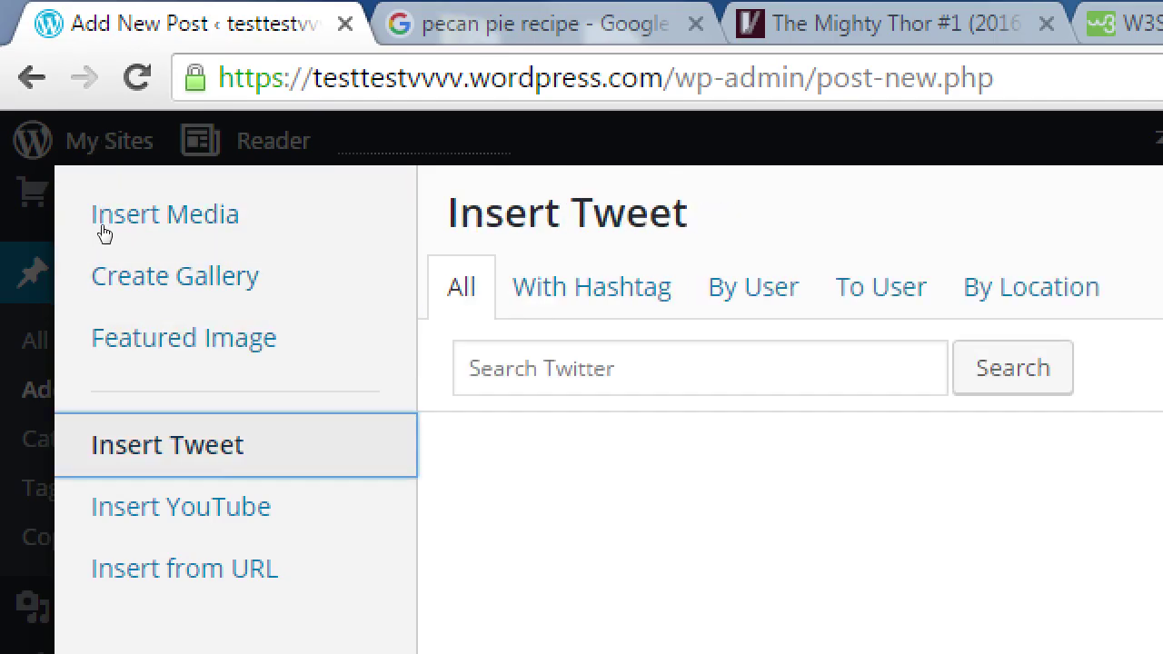
key(Tab)
key(Return)
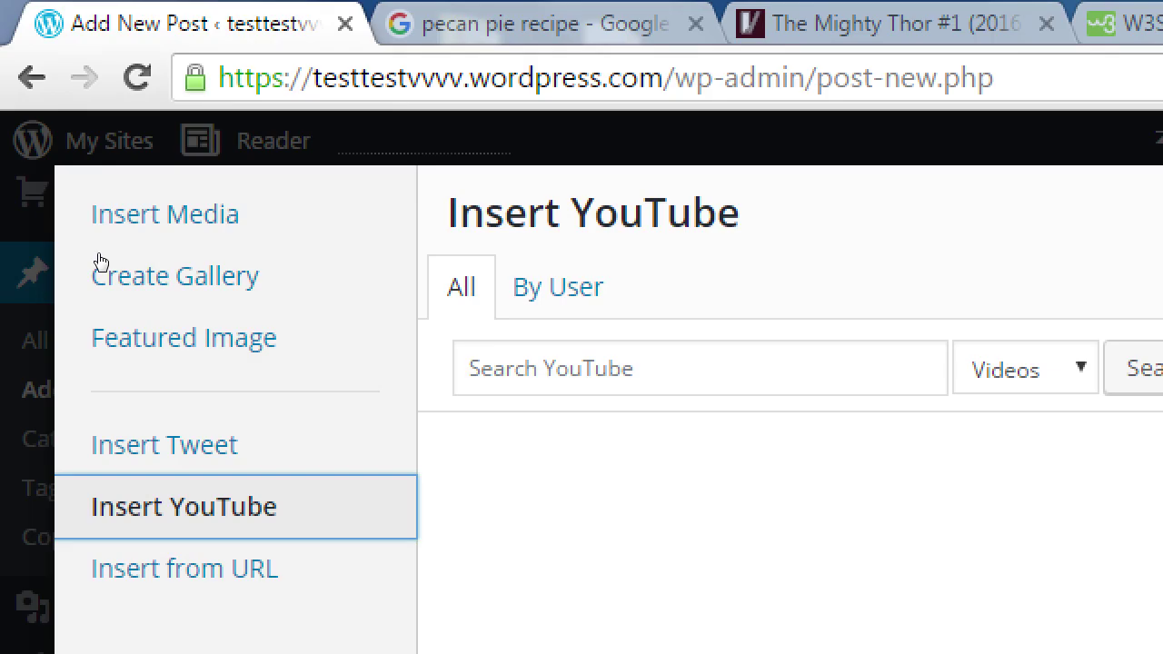
key(Tab)
key(Return)
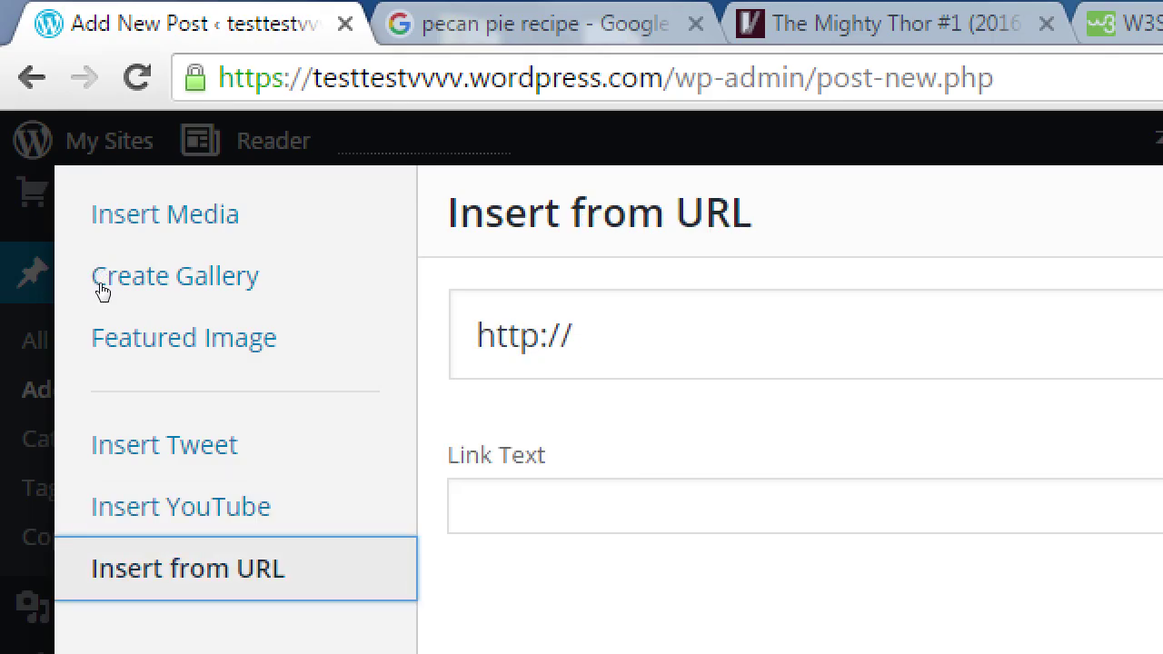
Return from the URL option to the Insert Media section.
key(shift+Tab)
key(shift+Tab)
key(shift+Tab)
key(shift+Tab)
key(shift+Tab)
key(Return)
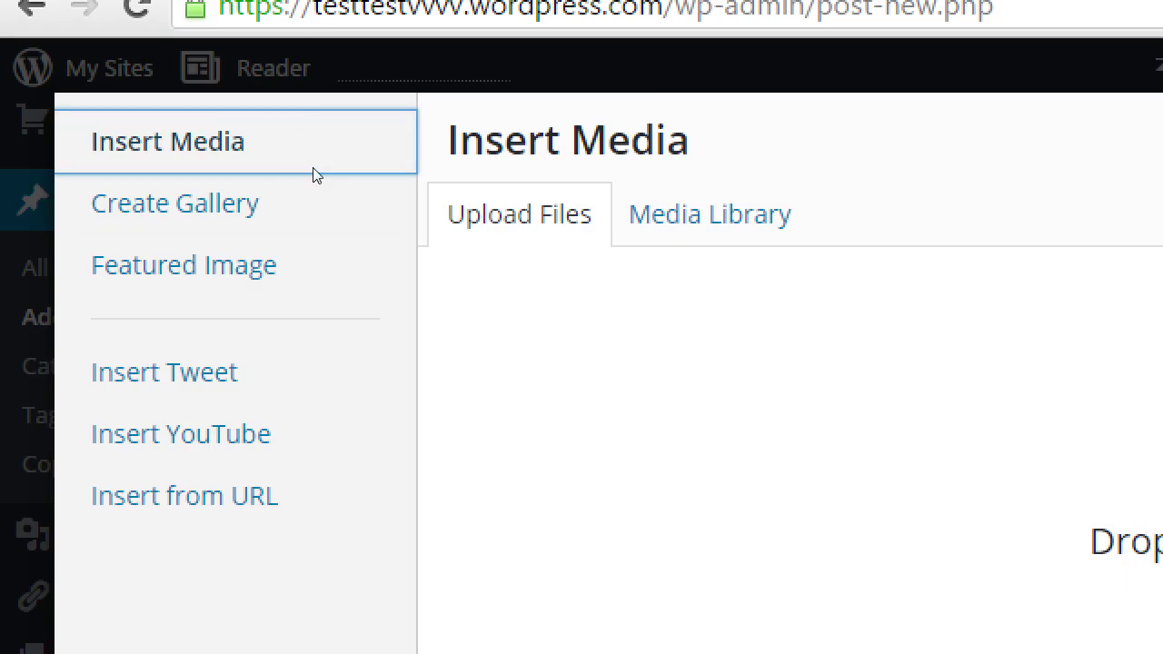
Examine the file upload area, move the browser window aside to expose the desktop, and maximize it again.
click(250, 155)
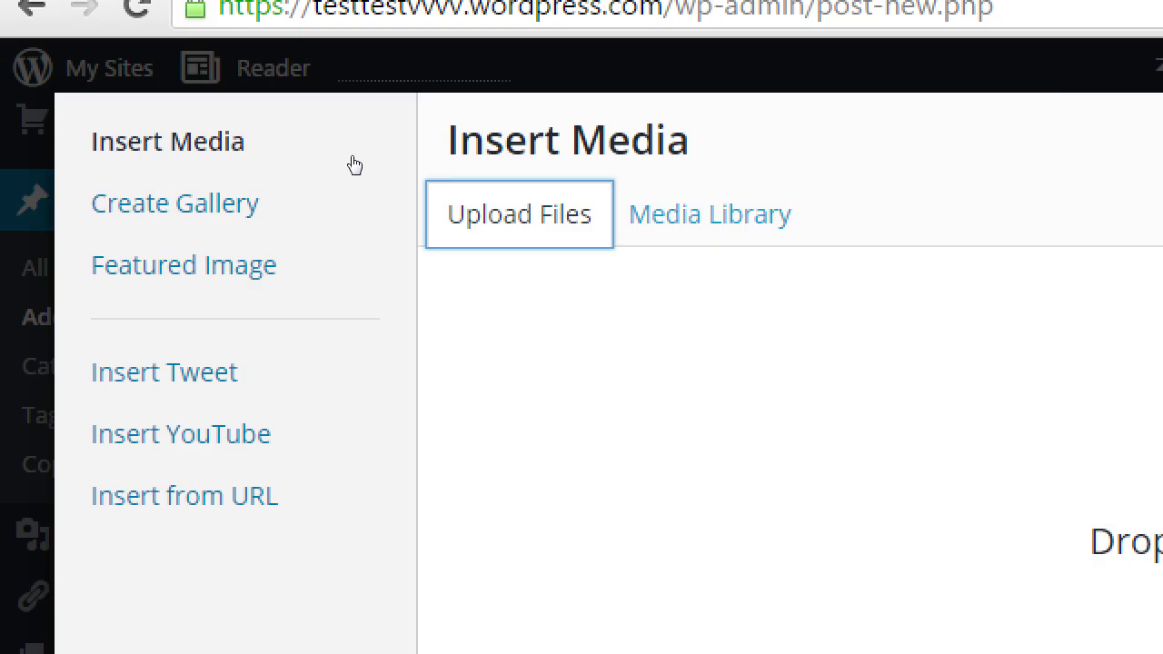
key(Tab)
key(Return)
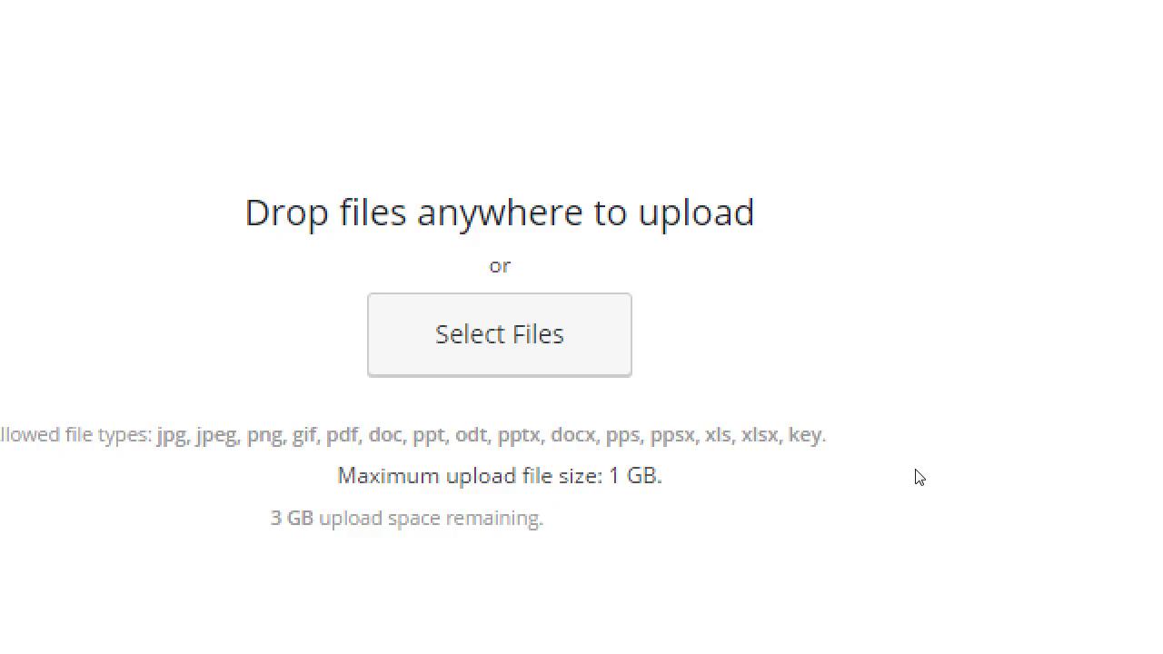
drag(923, 9, 849, 94)
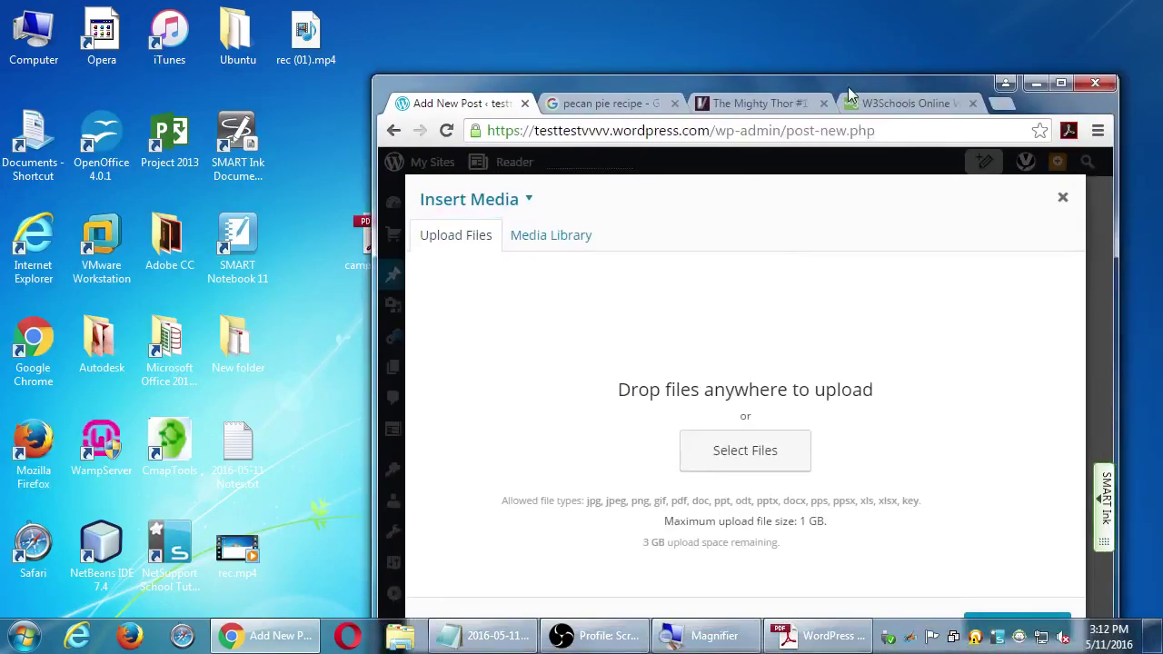
double_click(849, 93)
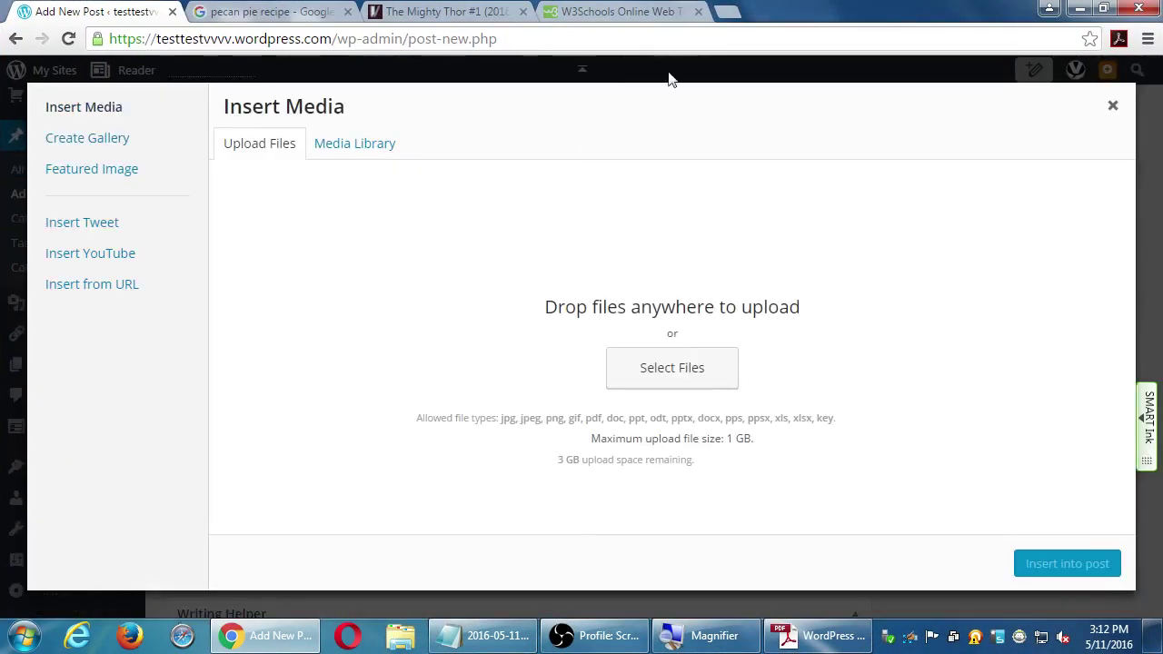
Move the browser window aside, reposition the blogging checklist PDF lower on the desktop, and maximize the browser again.
drag(777, 9, 802, 30)
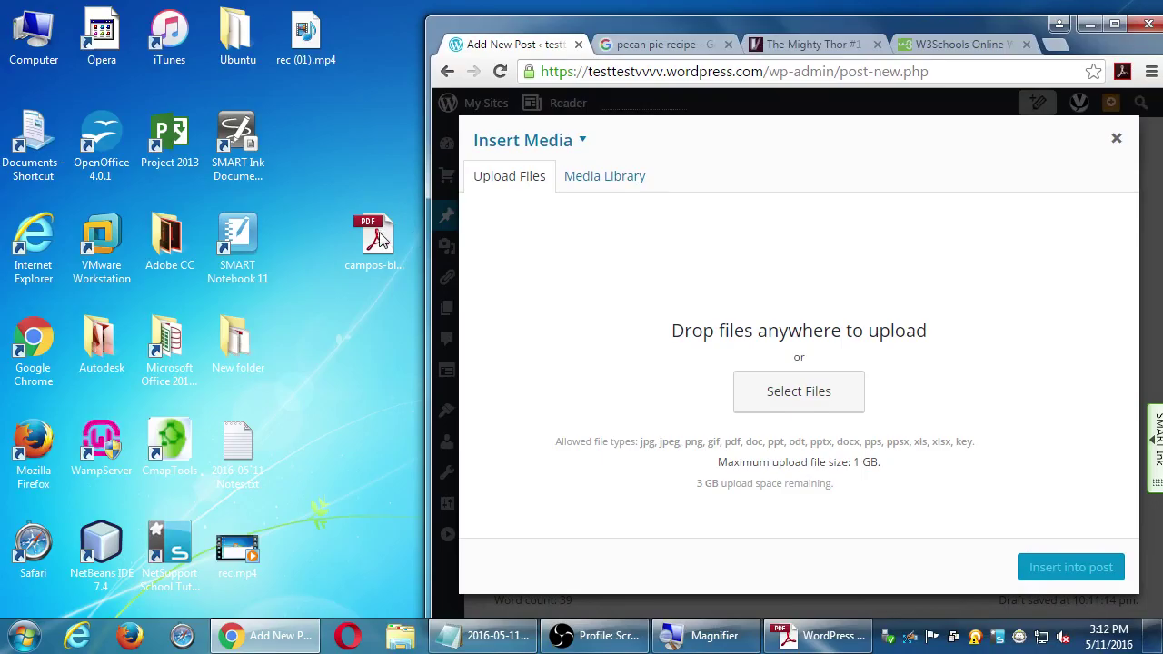
drag(380, 238, 368, 358)
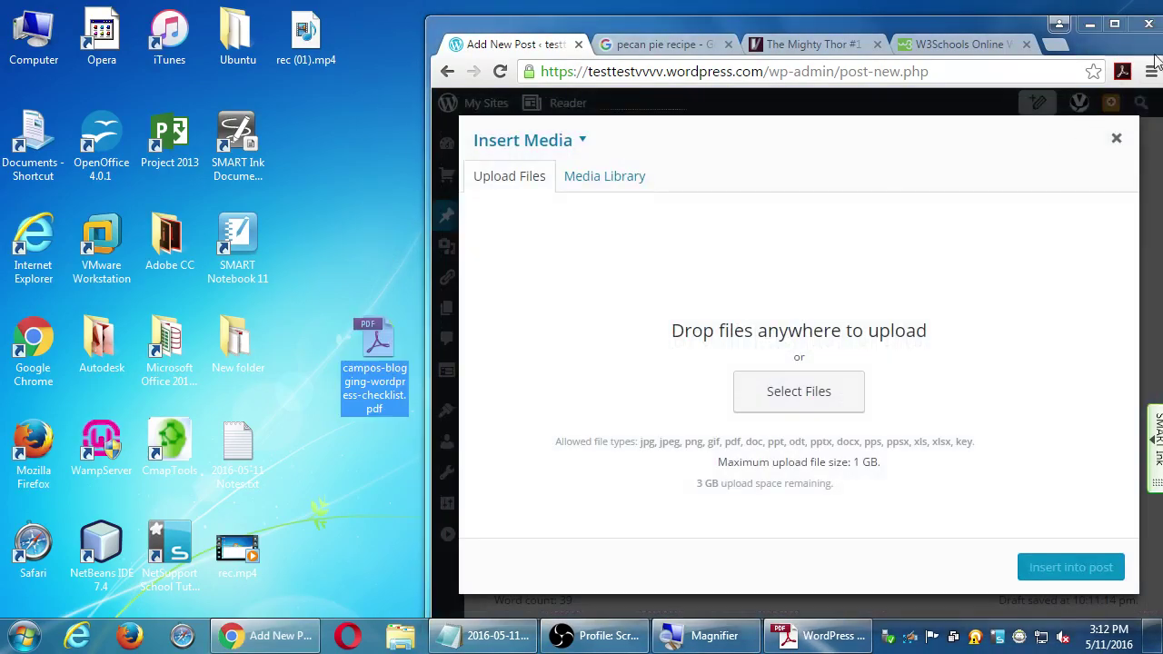
click(1113, 22)
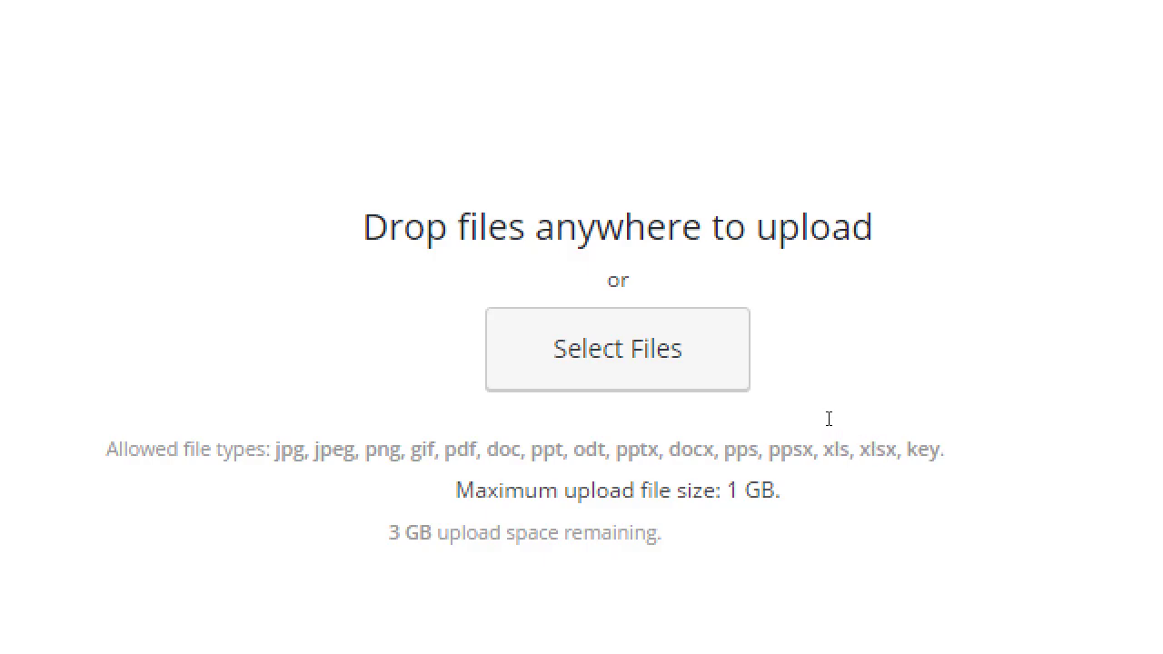
Examine the allowed file types for media uploads, highlighting key and the other formats in the list.
double_click(924, 449)
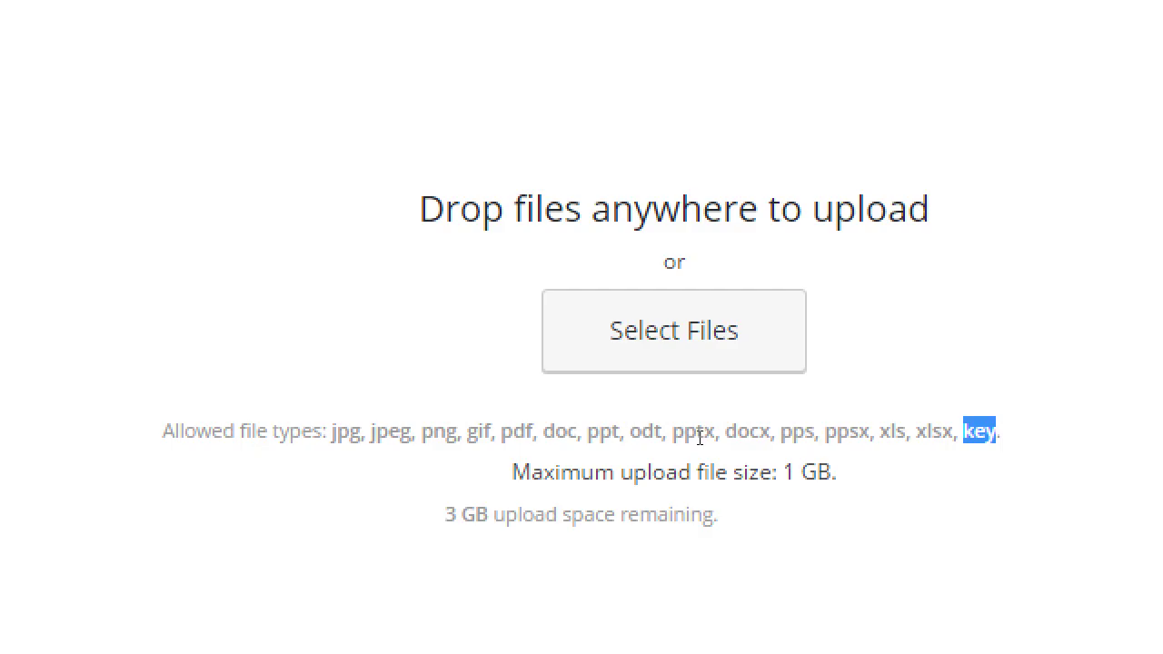
drag(560, 459, 589, 457)
click(626, 459)
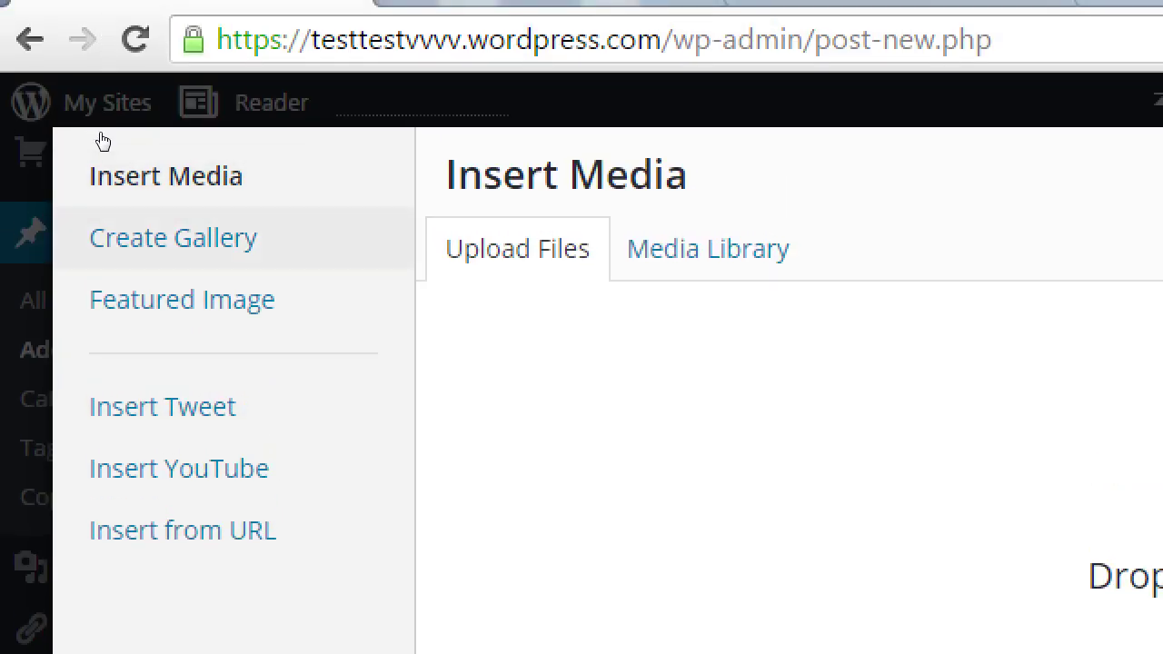
Compare the Insert Media, Create Gallery and Featured Image upload sections, finishing on Featured Image.
key(Return)
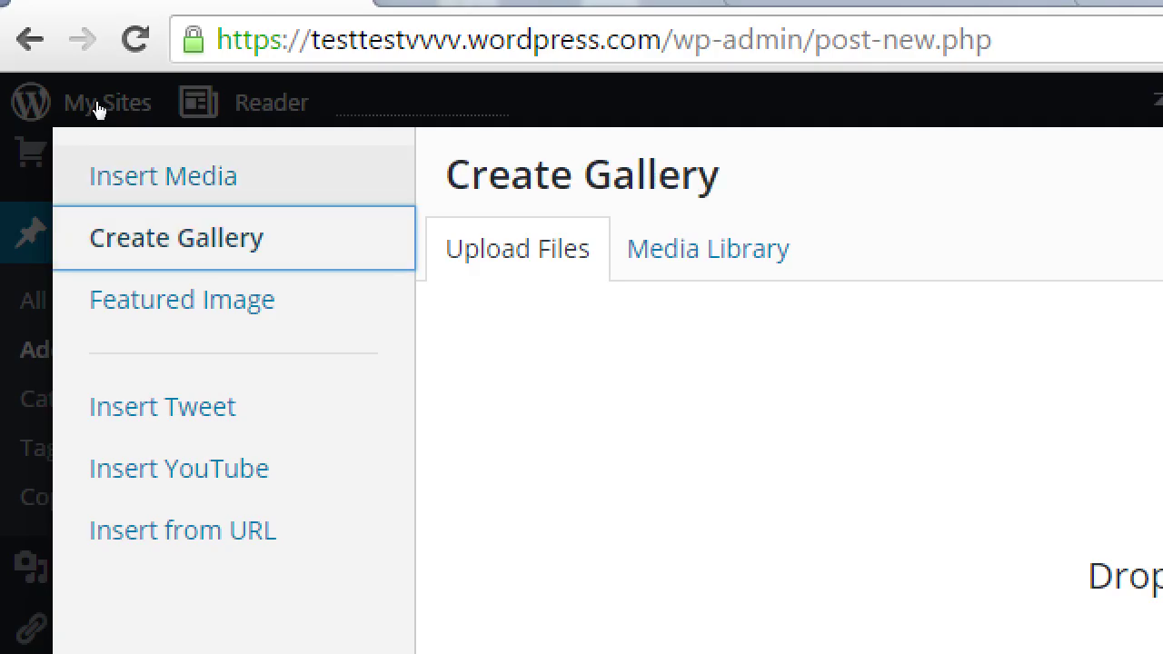
key(shift+Tab)
key(Return)
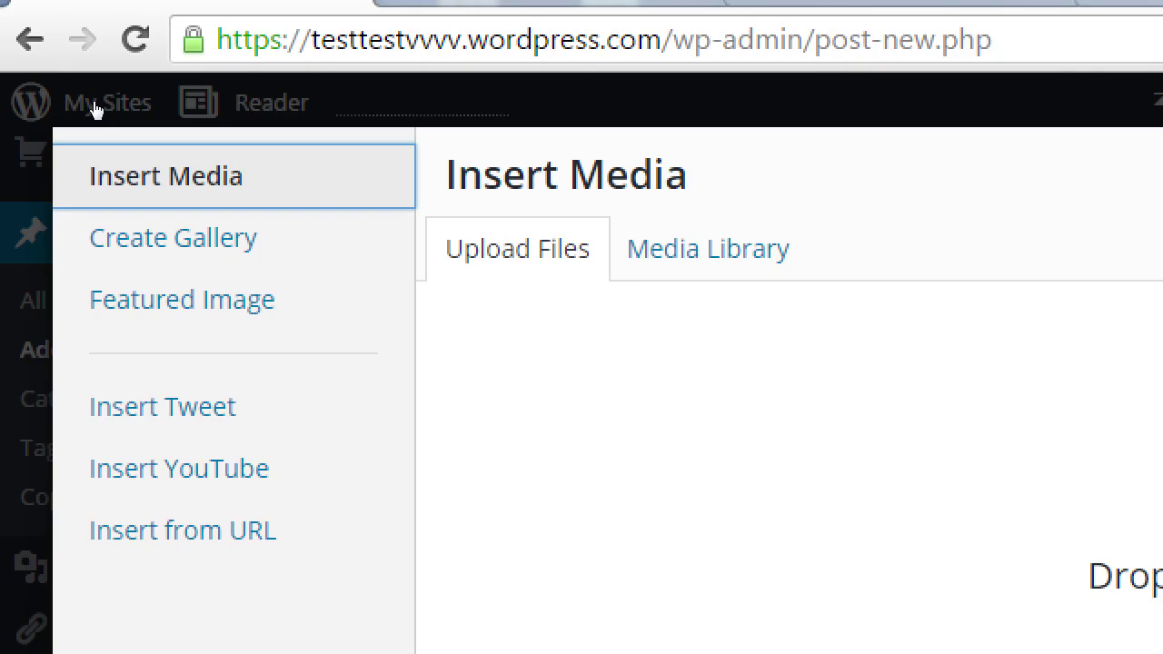
key(Tab)
key(Return)
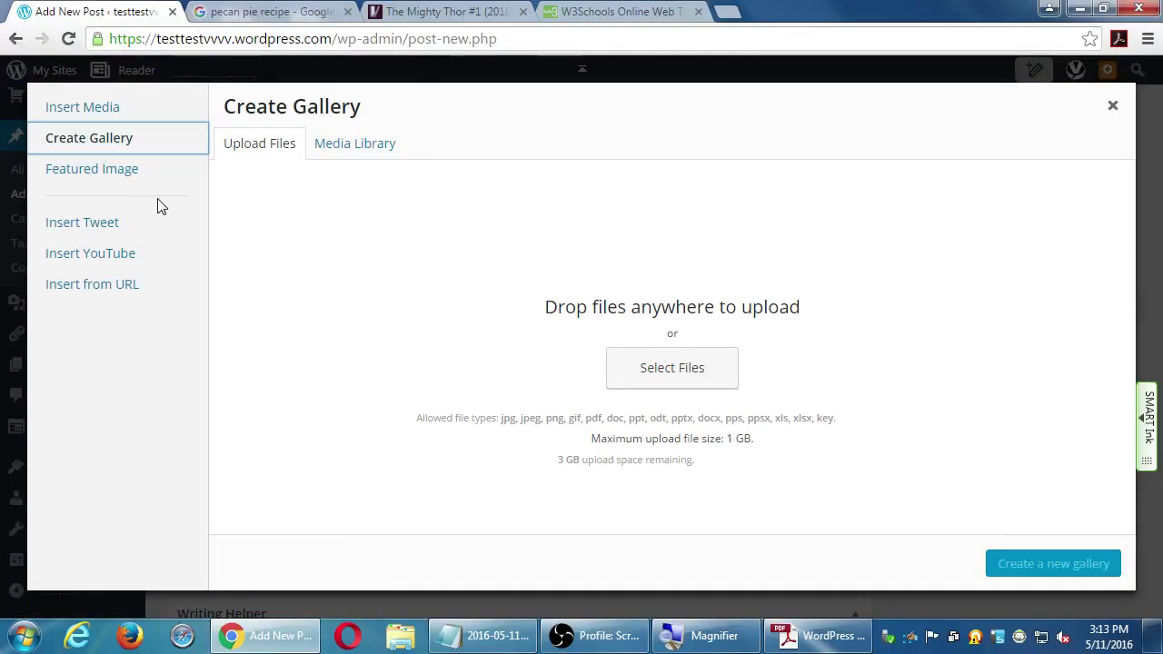
click(110, 107)
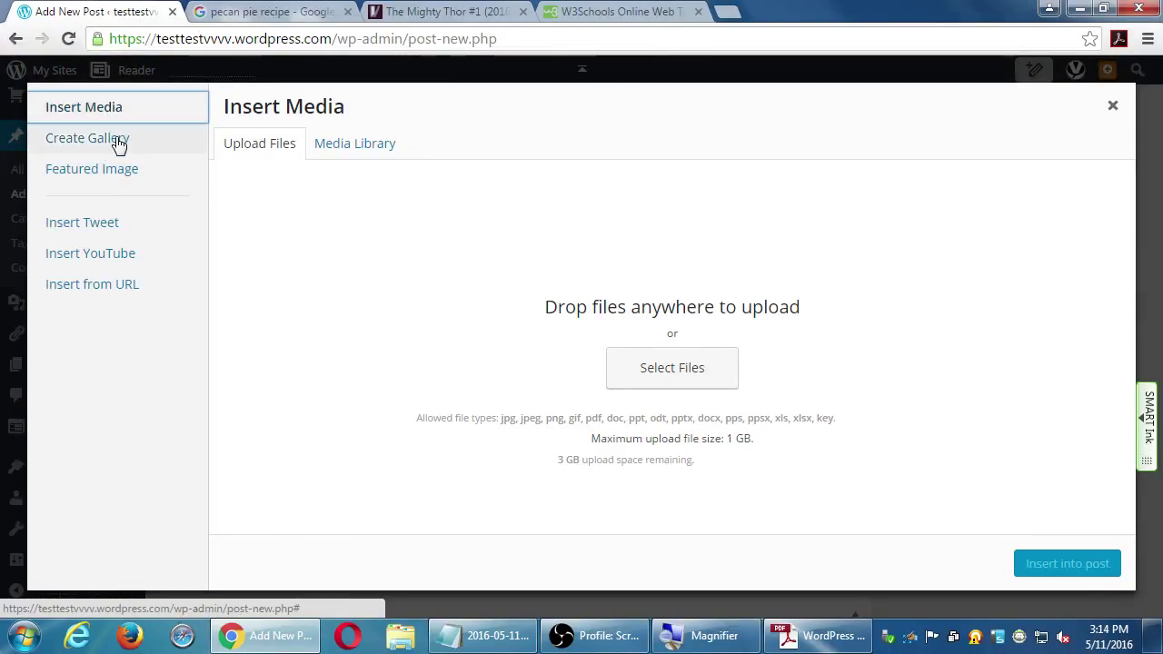
click(128, 144)
click(135, 182)
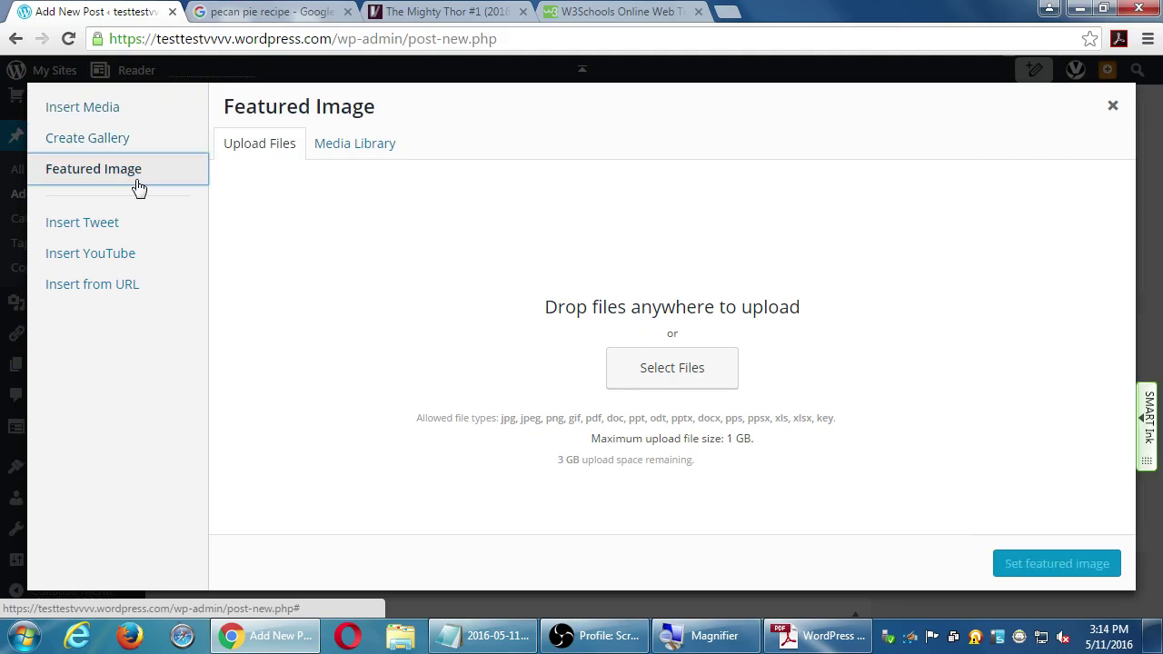
Return from the Mighty Thor article to the vmcampos.com blog listing and examine the featured images above its posts.
click(420, 11)
key(alt+Left)
scroll(141, 372, up, 3)
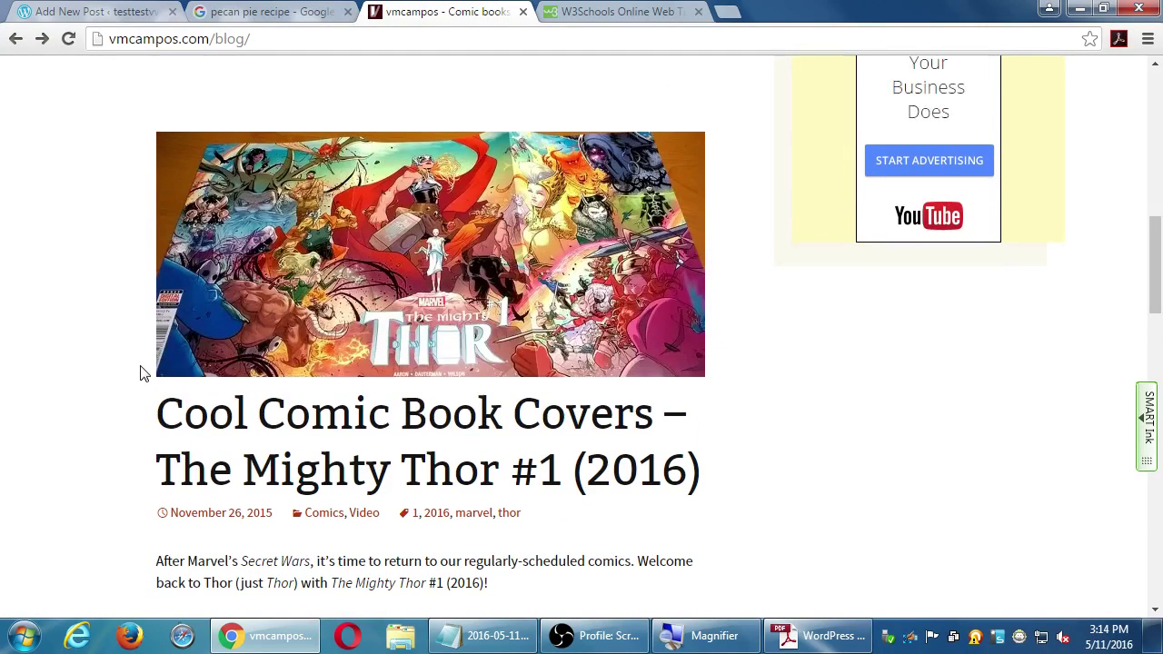
scroll(141, 372, up, 2)
scroll(141, 372, up, 8)
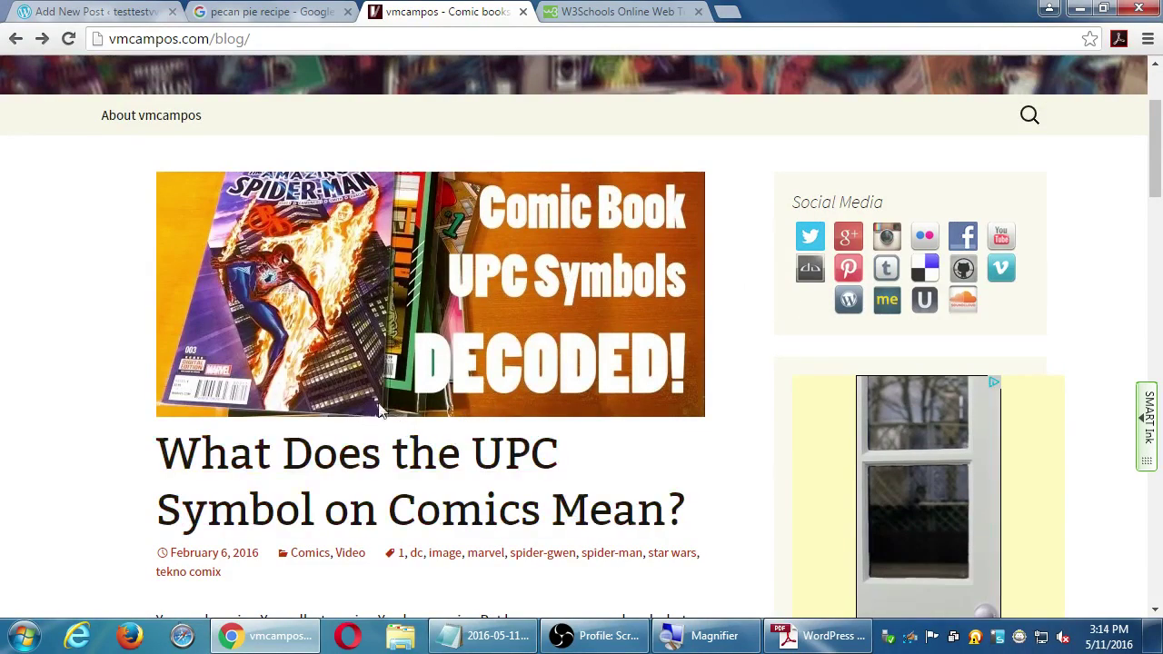
scroll(381, 409, down, 3)
scroll(383, 411, down, 4)
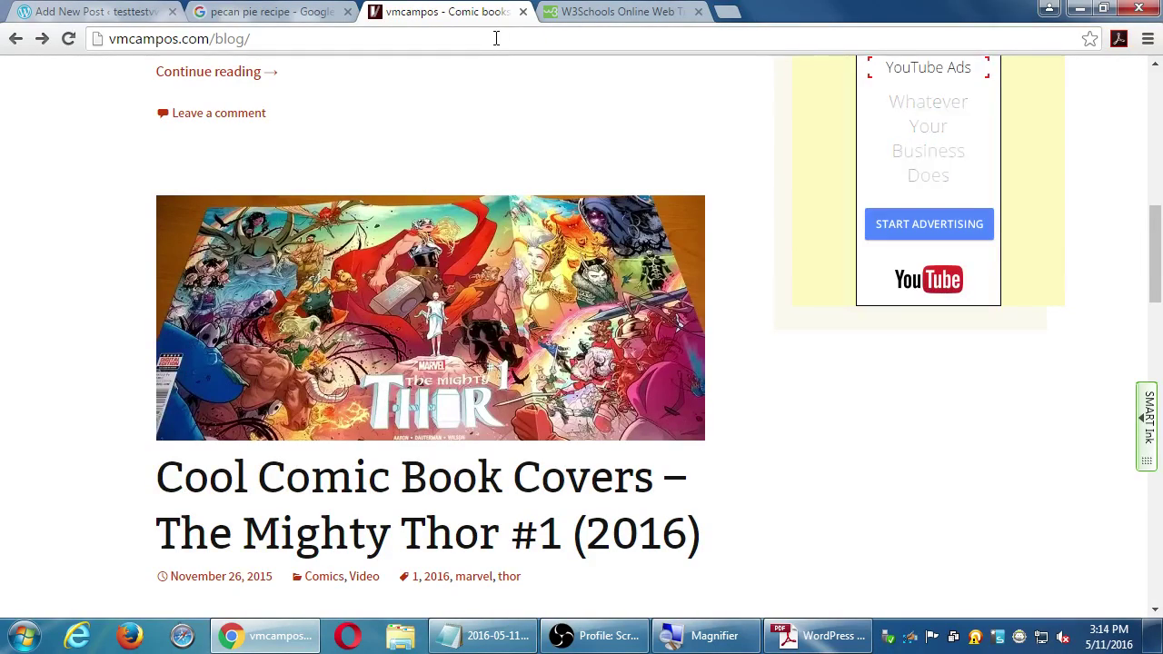
Open swccis.com in a new browser tab and go to its Blog page.
key(ctrl+t)
text(swccis.com)
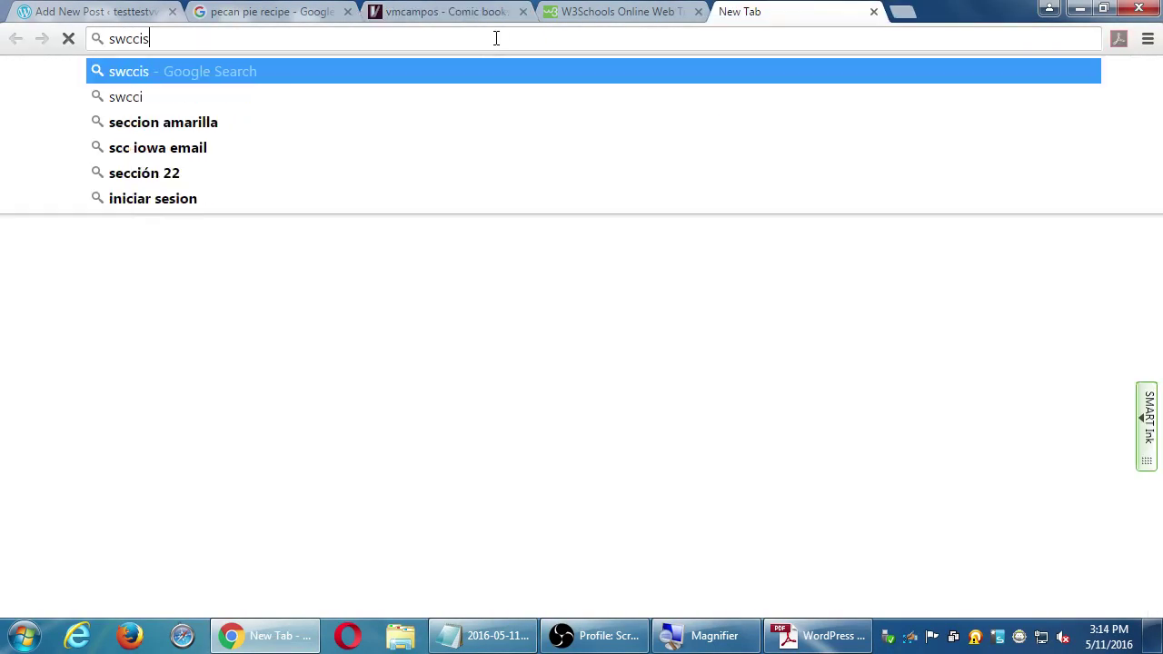
key(Return)
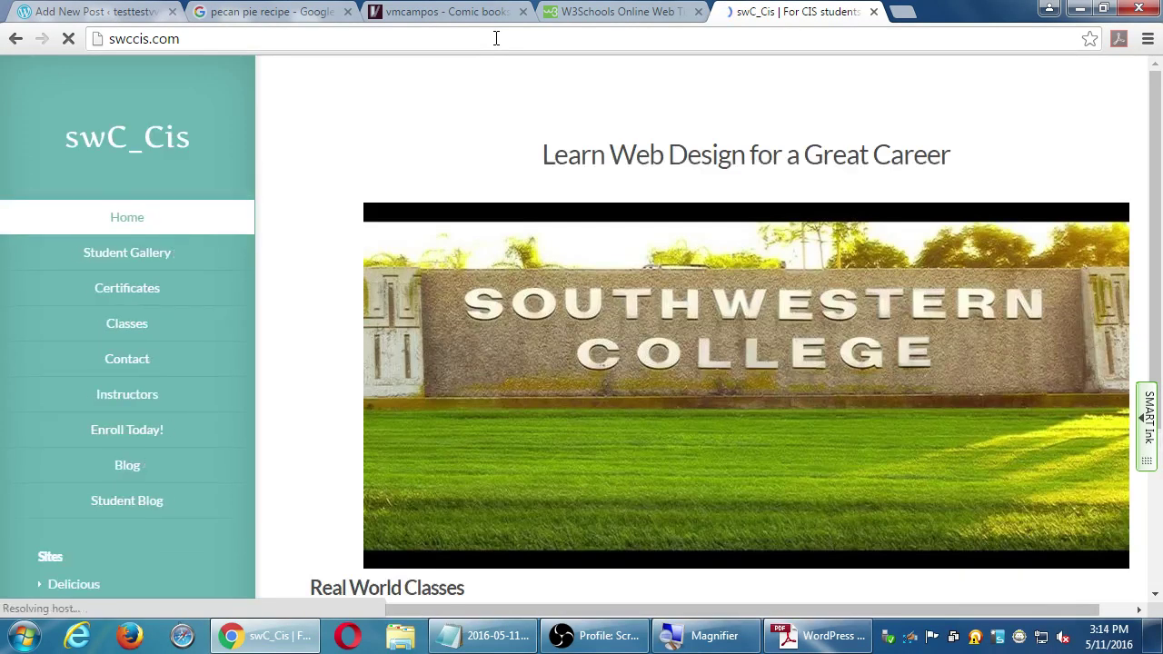
click(115, 468)
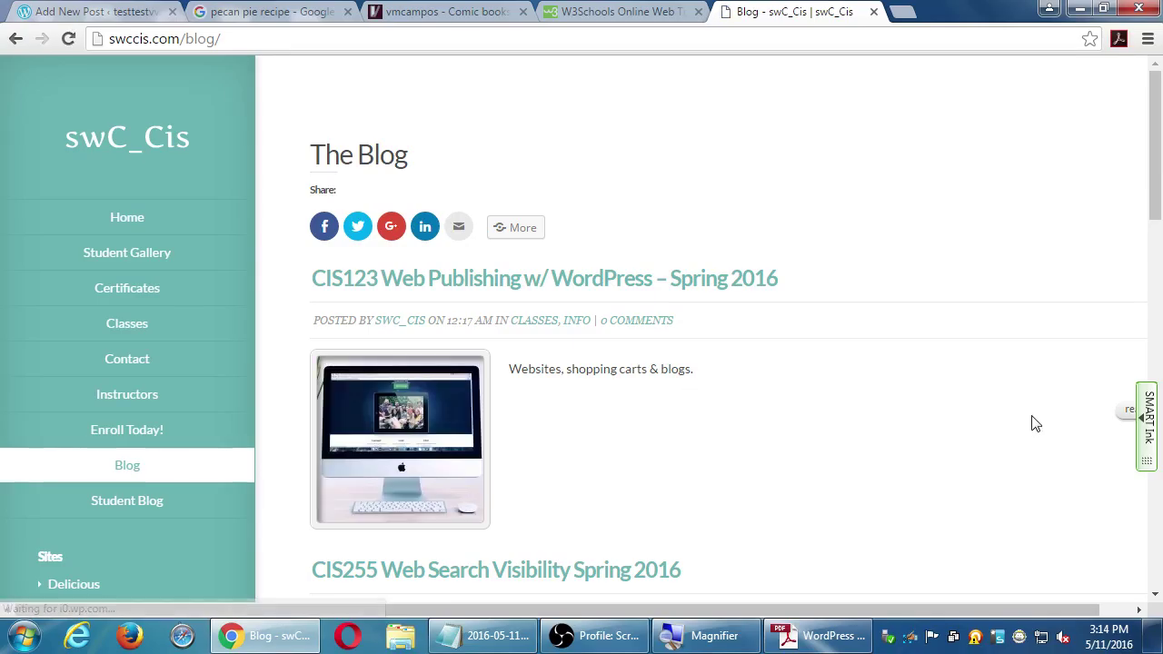
Look through the swccis.com blog posts and their featured image thumbnails, with a brief check of the WordPress checklist PDF.
scroll(1040, 424, down, 1)
scroll(1040, 424, down, 1)
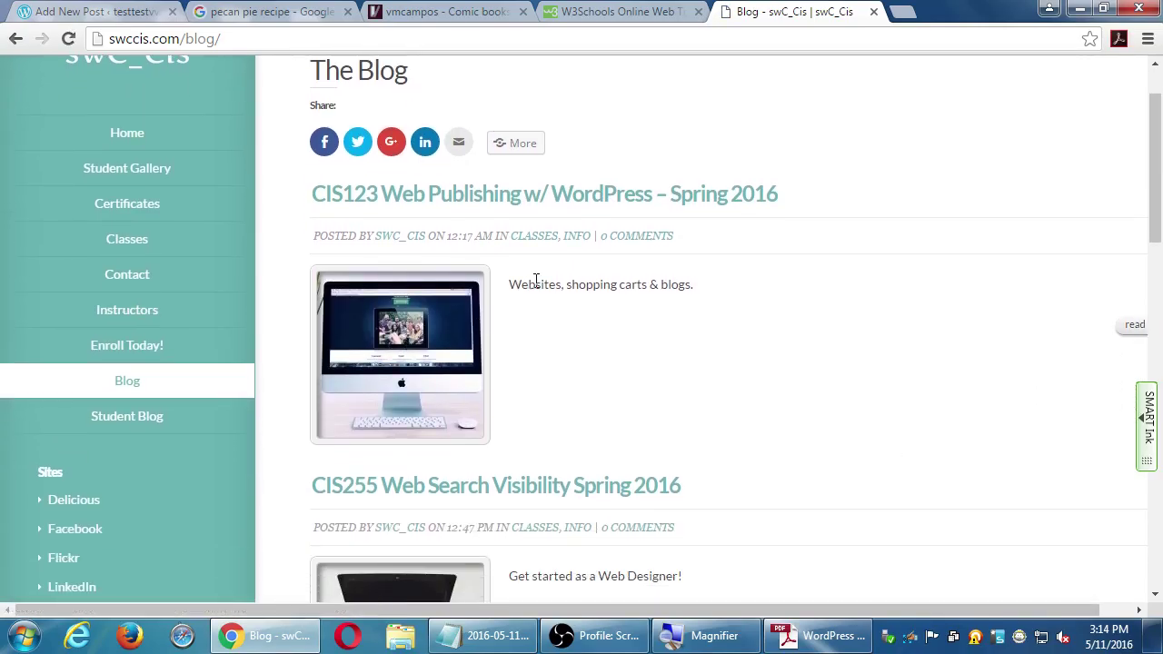
drag(534, 282, 668, 272)
scroll(667, 272, down, 3)
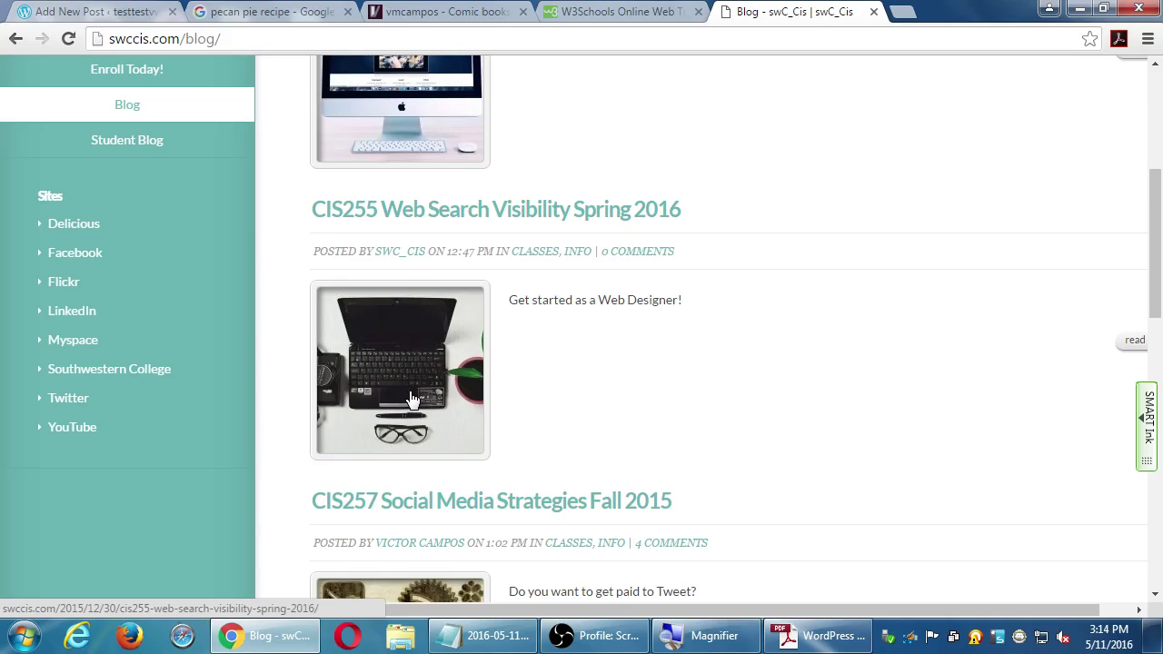
scroll(659, 473, up, 1)
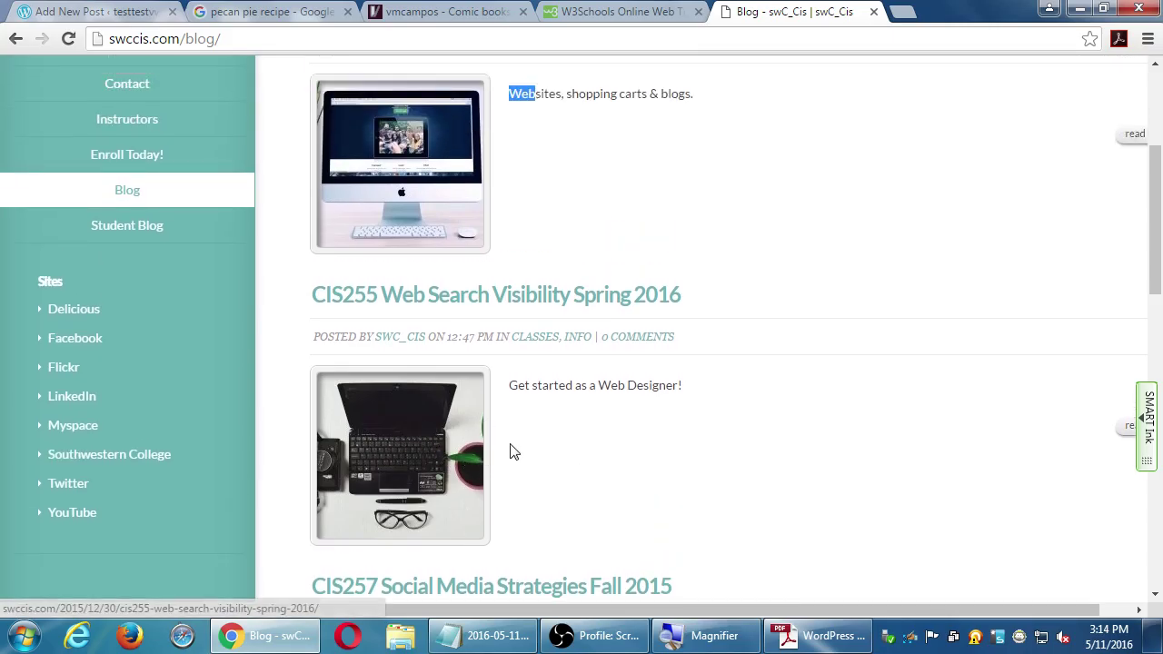
scroll(514, 449, down, 2)
scroll(513, 452, down, 5)
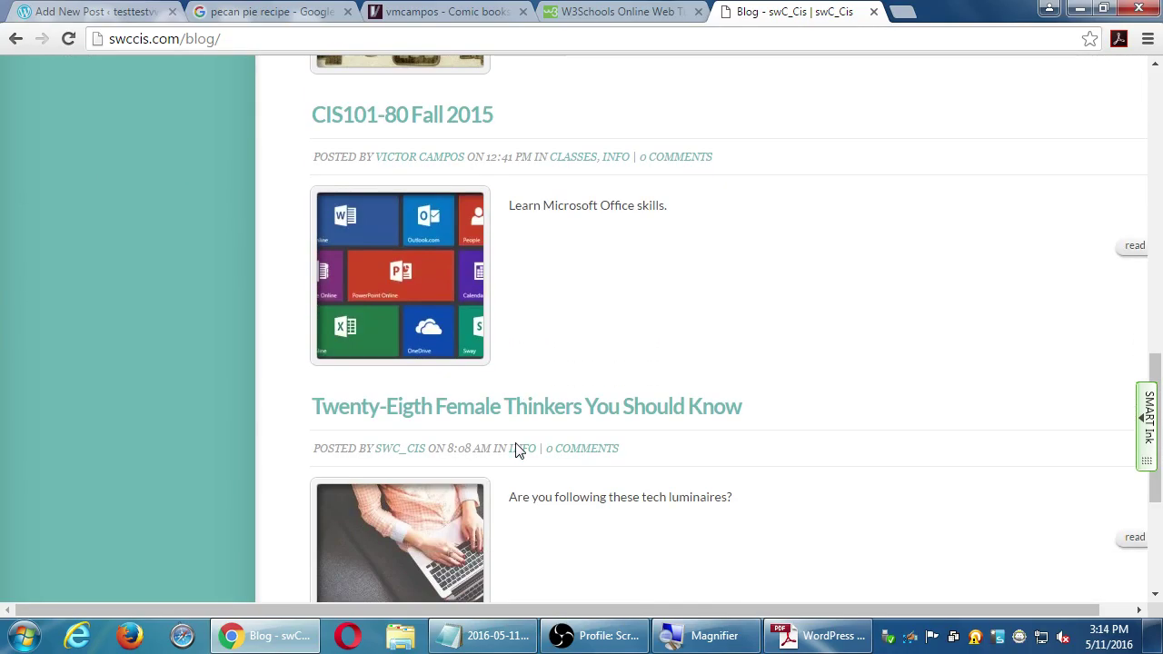
key(alt+Tab)
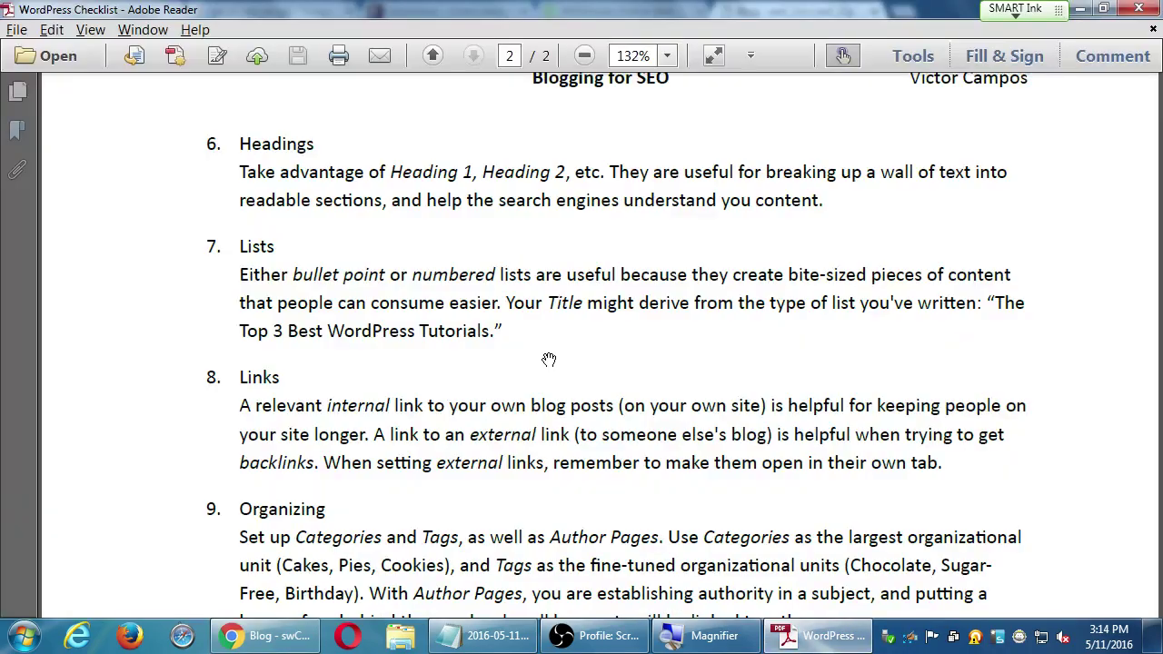
key(alt+Tab)
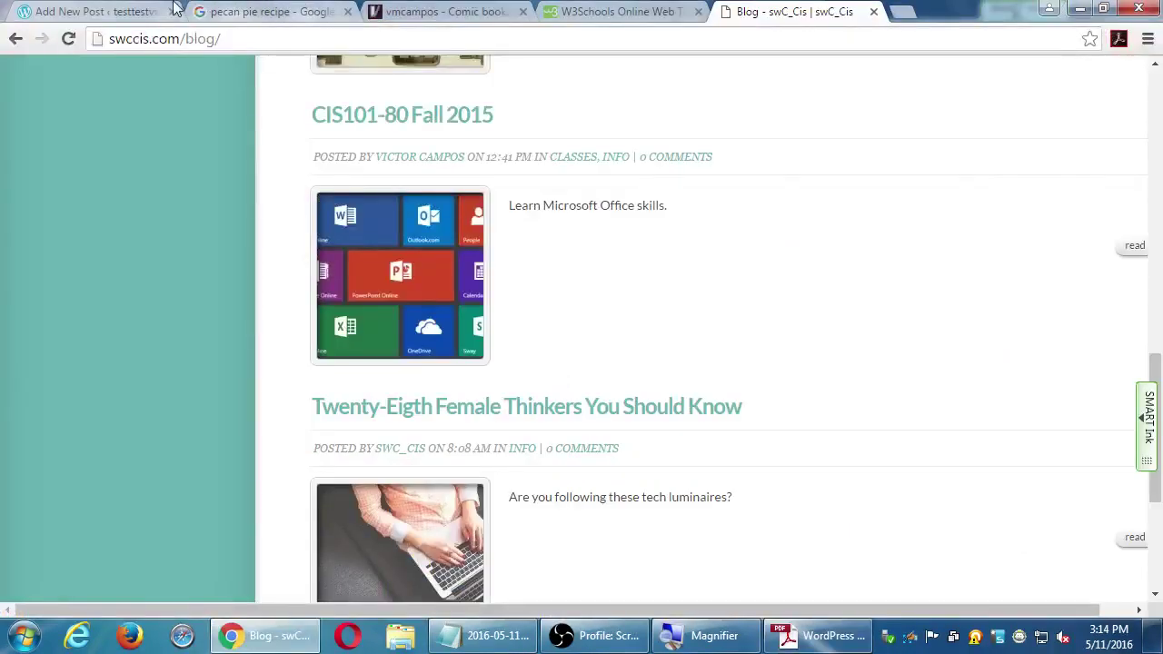
Return to the WordPress post and look through the Insert Tweet search modes by hashtag, user, recipient and location, ending on All.
click(127, 11)
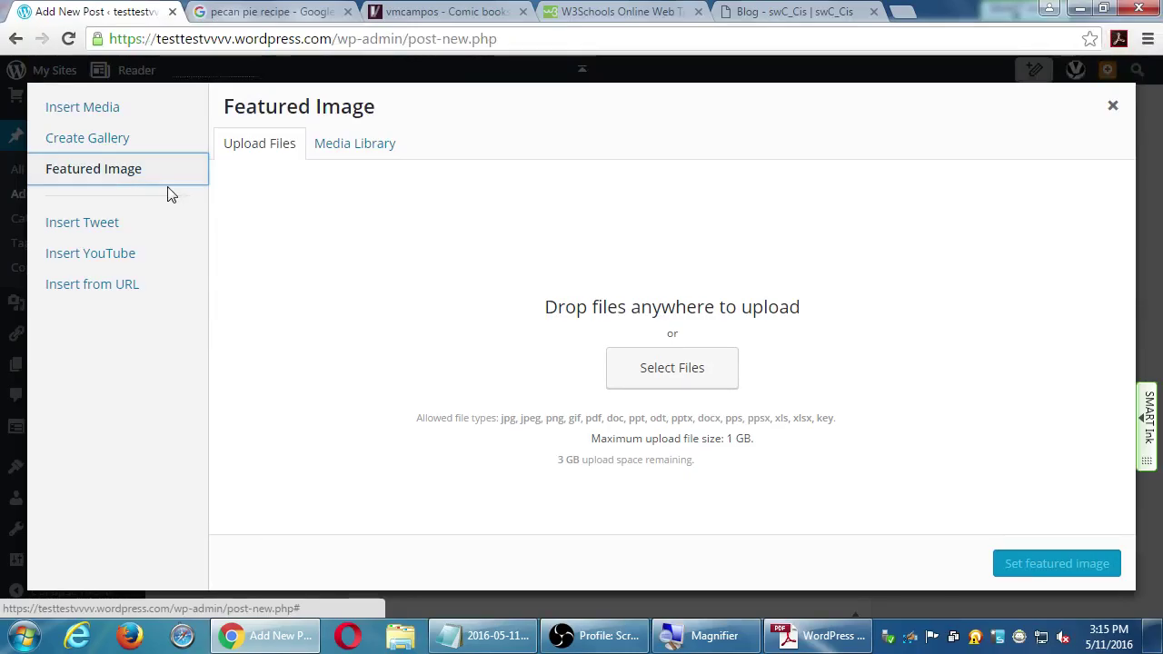
click(140, 227)
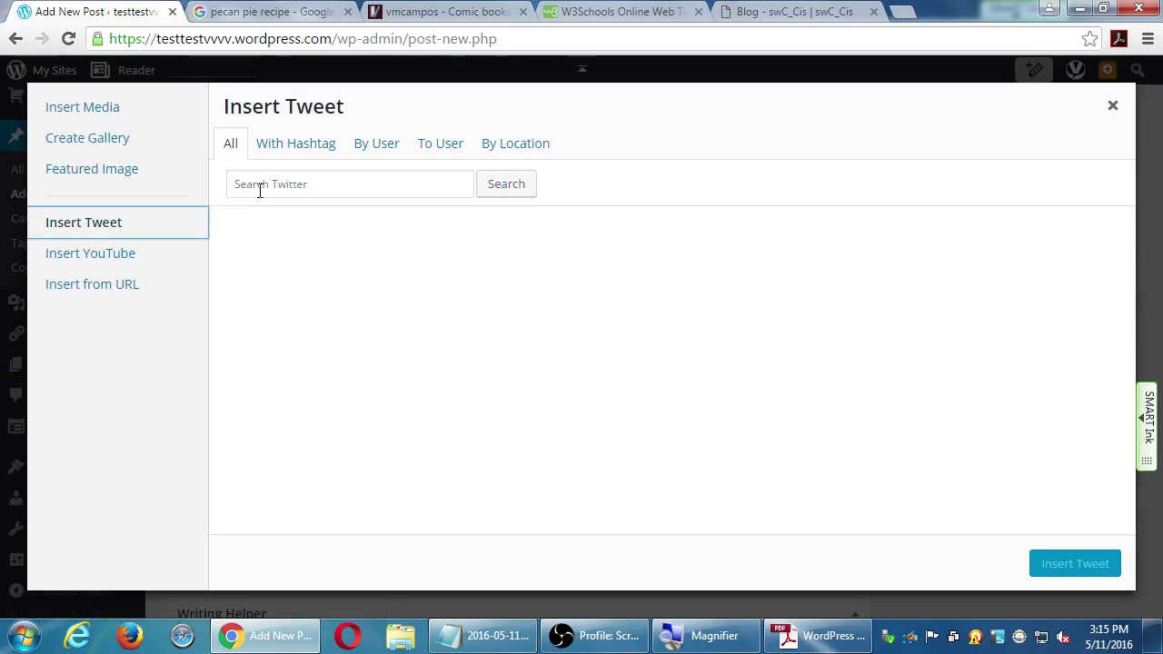
click(265, 152)
click(382, 153)
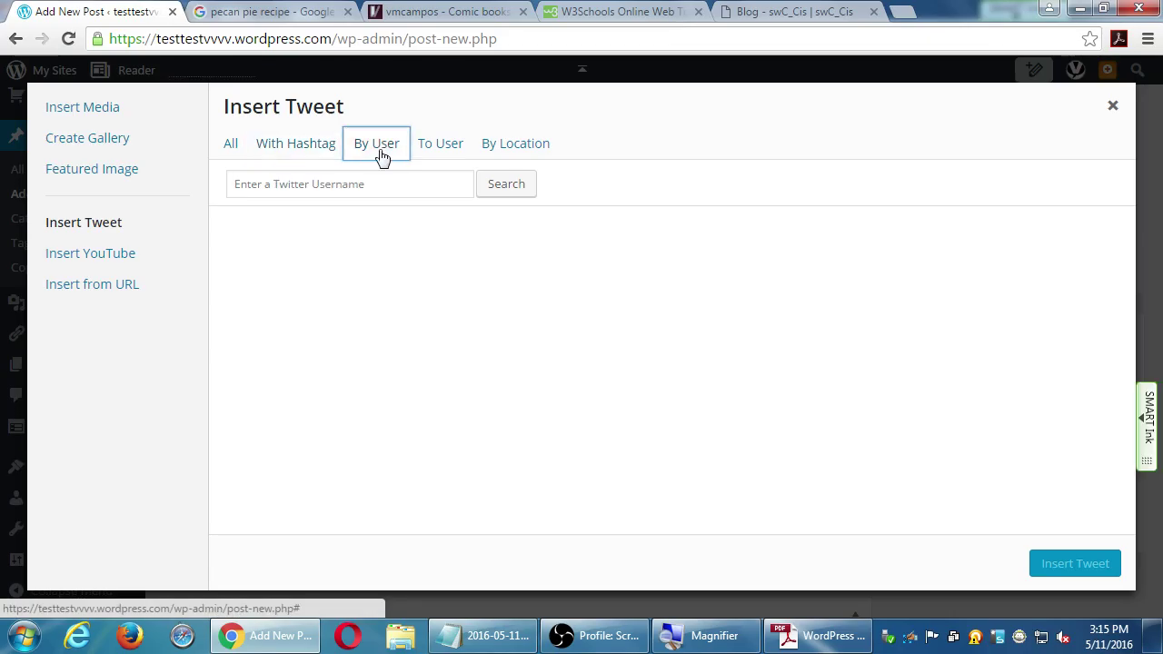
click(434, 148)
click(487, 144)
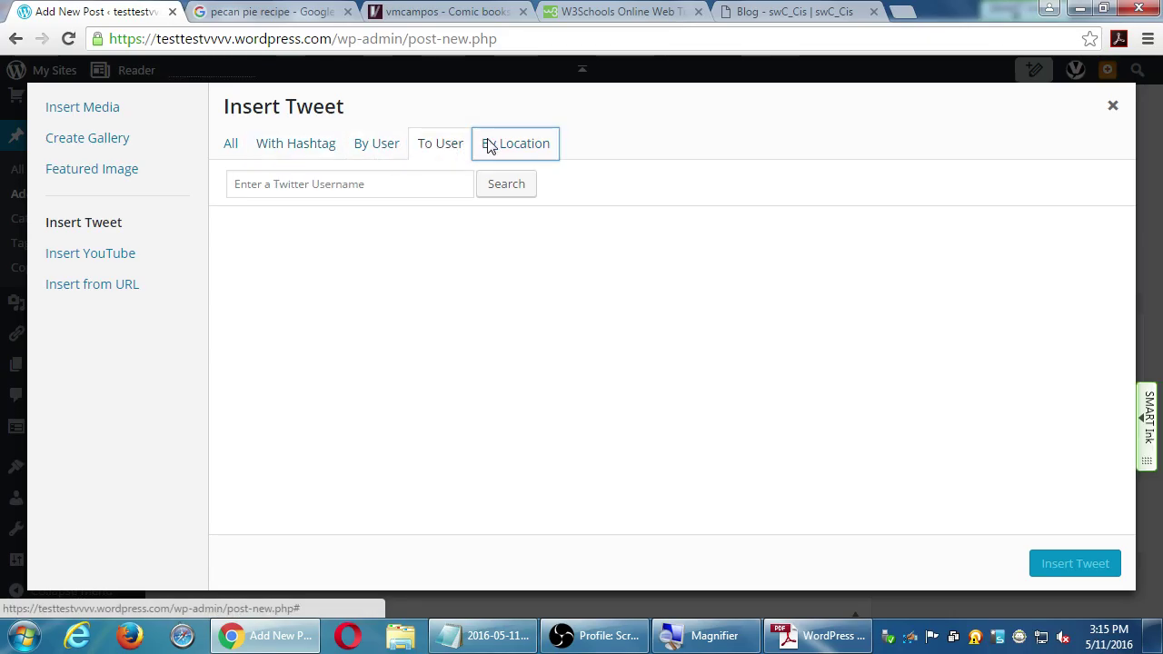
click(231, 146)
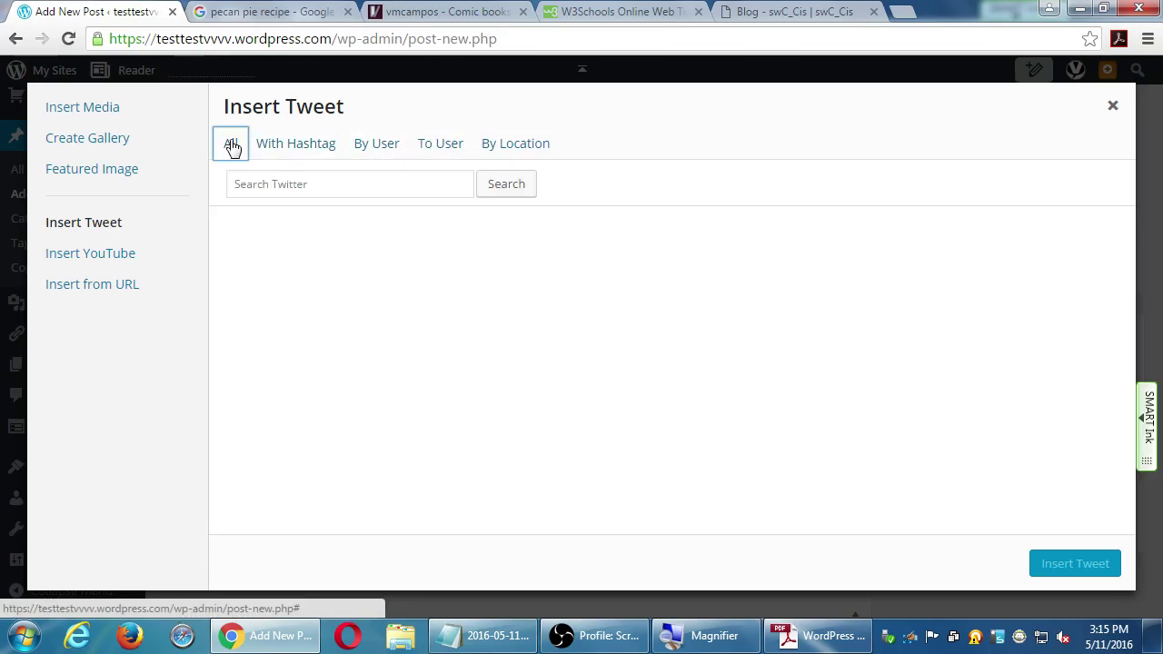
Search Twitter for "pecan" across all tweets and look through the results.
click(286, 183)
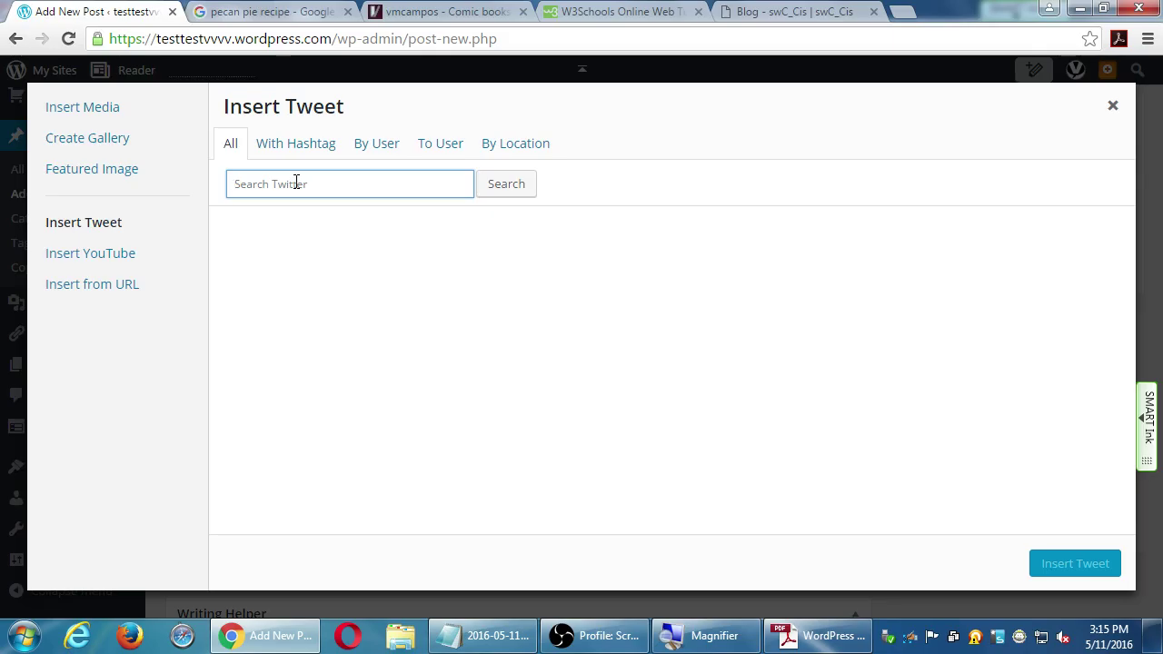
text(c)
text(oo)
key(BackSpace)
key(BackSpace)
key(BackSpace)
text(pecan)
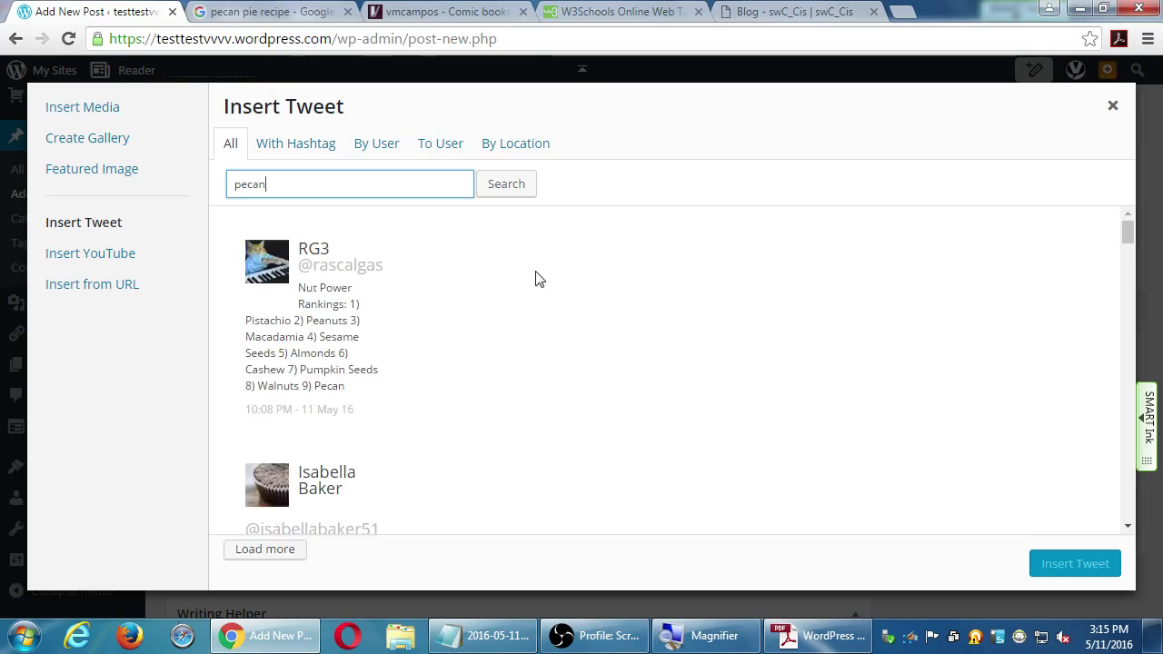
scroll(327, 297, down, 3)
scroll(329, 295, down, 10)
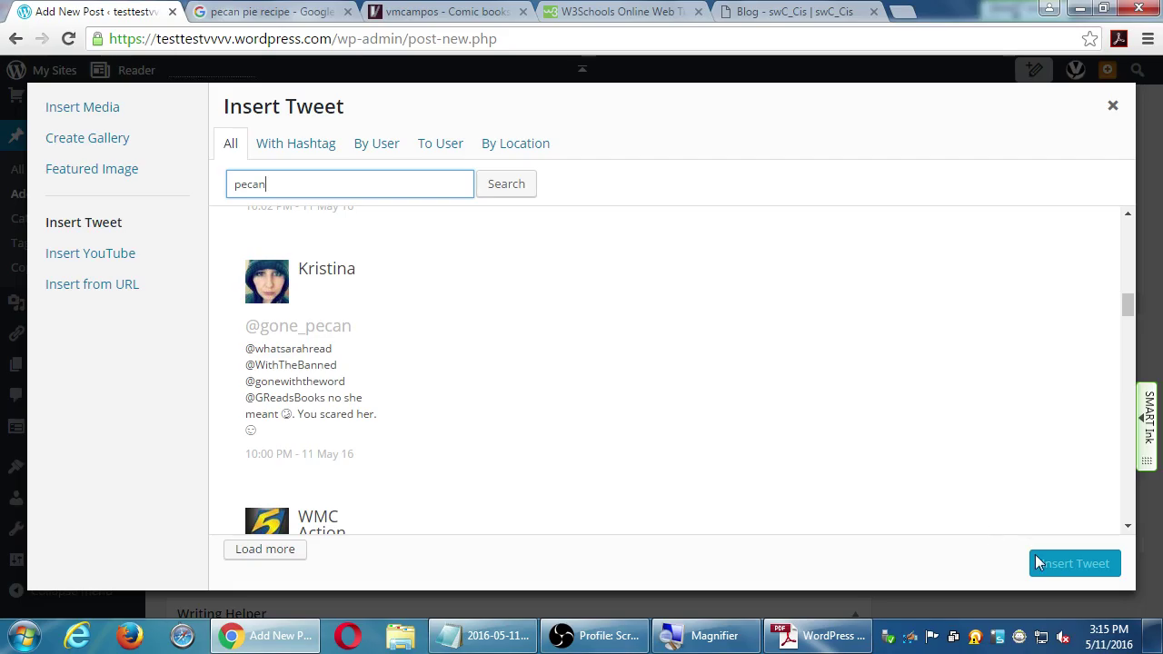
Clear the tweet search term and look further down the listed tweets.
key(BackSpace)
key(BackSpace)
key(BackSpace)
key(BackSpace)
key(BackSpace)
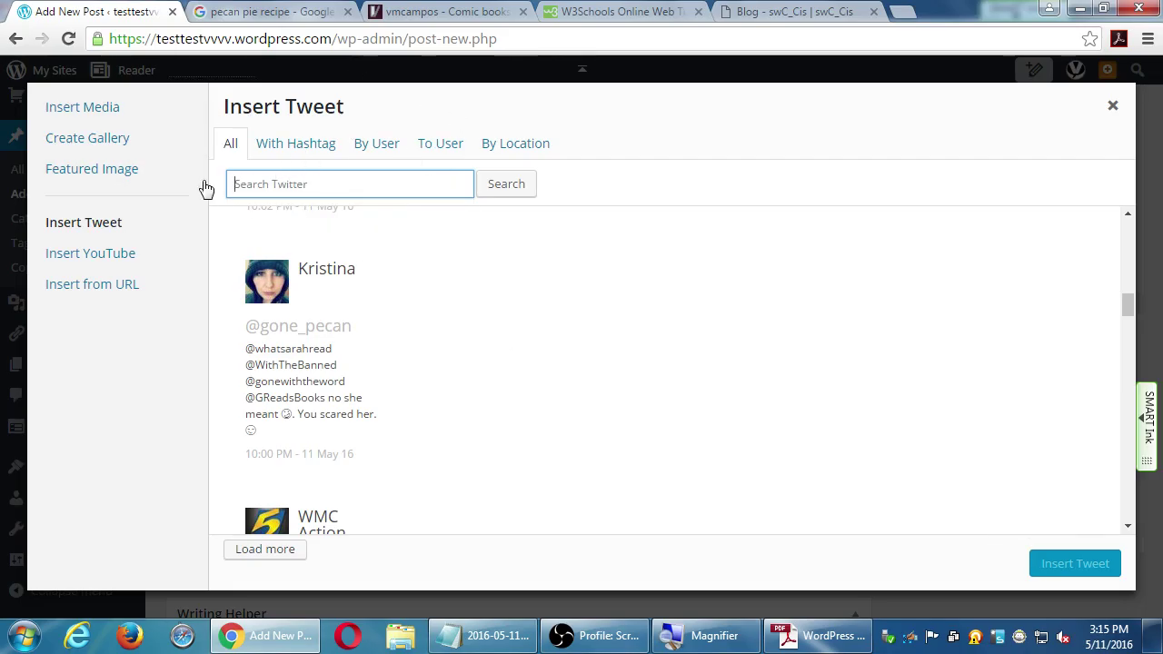
scroll(433, 397, down, 2)
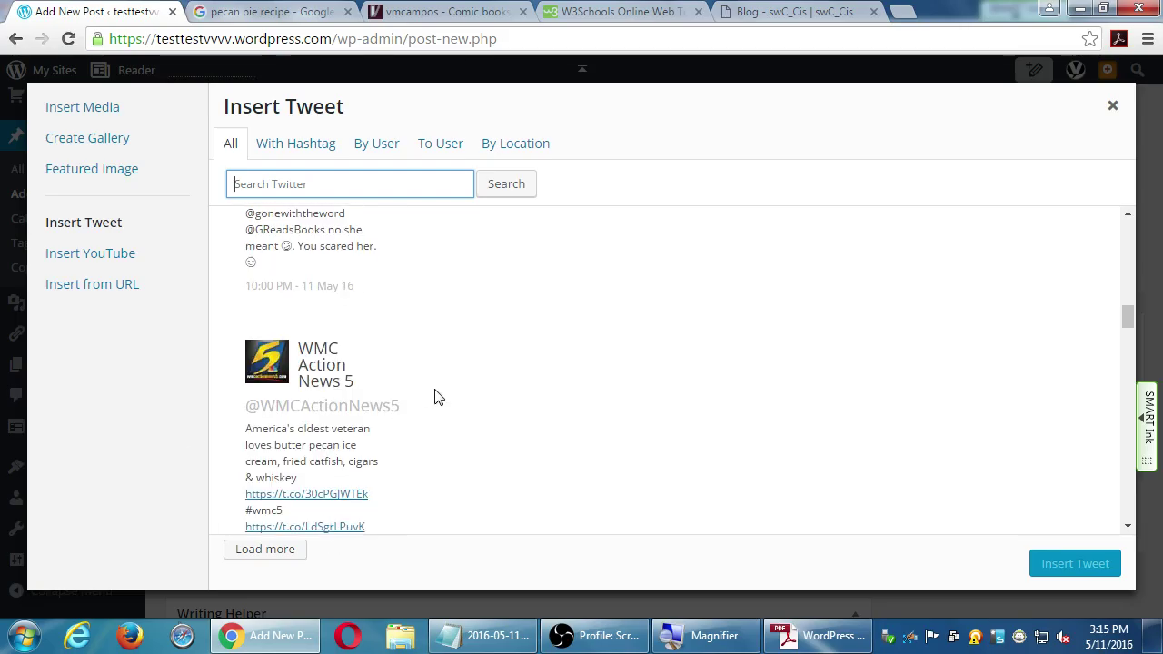
Look through the Insert YouTube search modes, All and By User, and the Videos or Playlists result types.
click(141, 260)
click(230, 149)
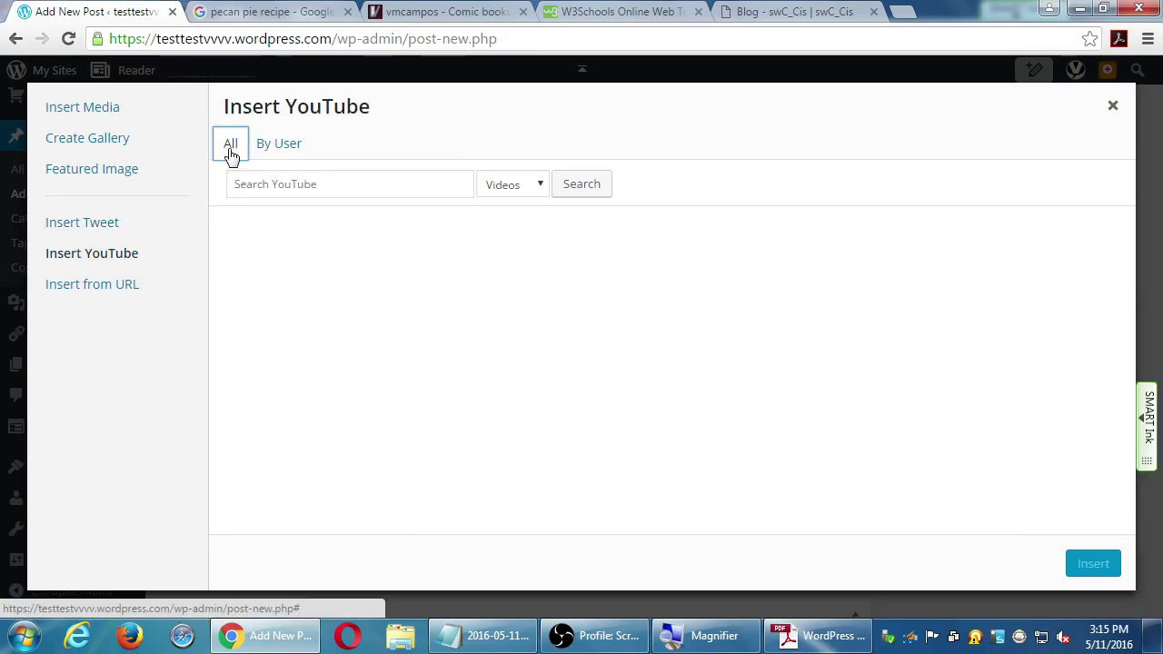
click(274, 153)
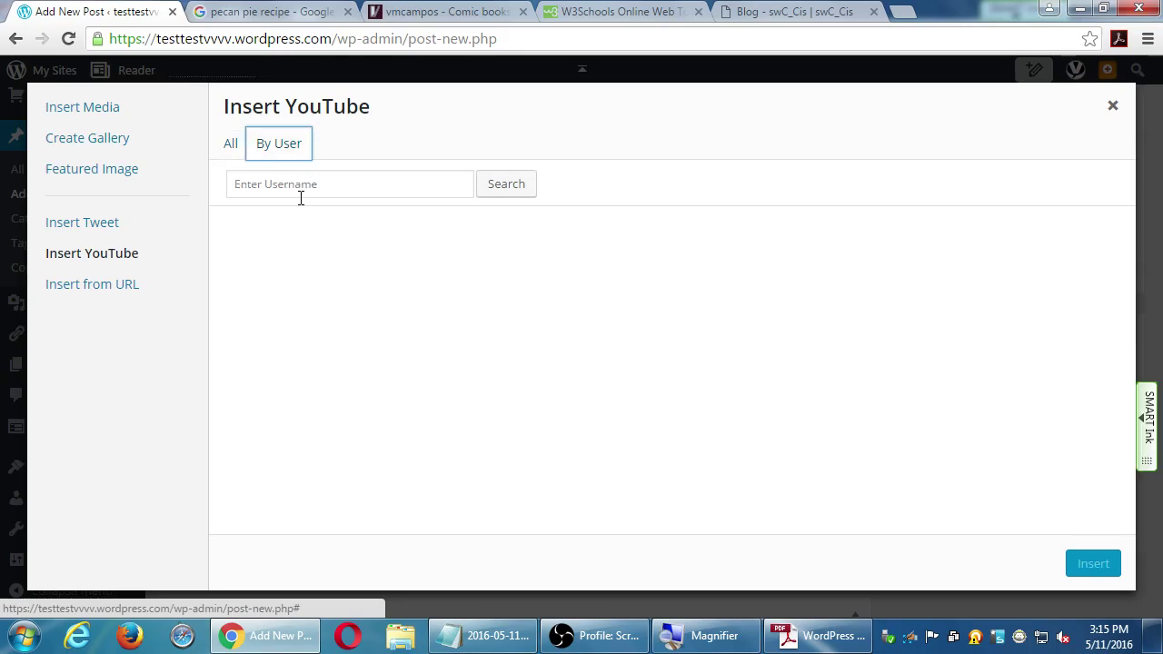
click(232, 150)
click(494, 186)
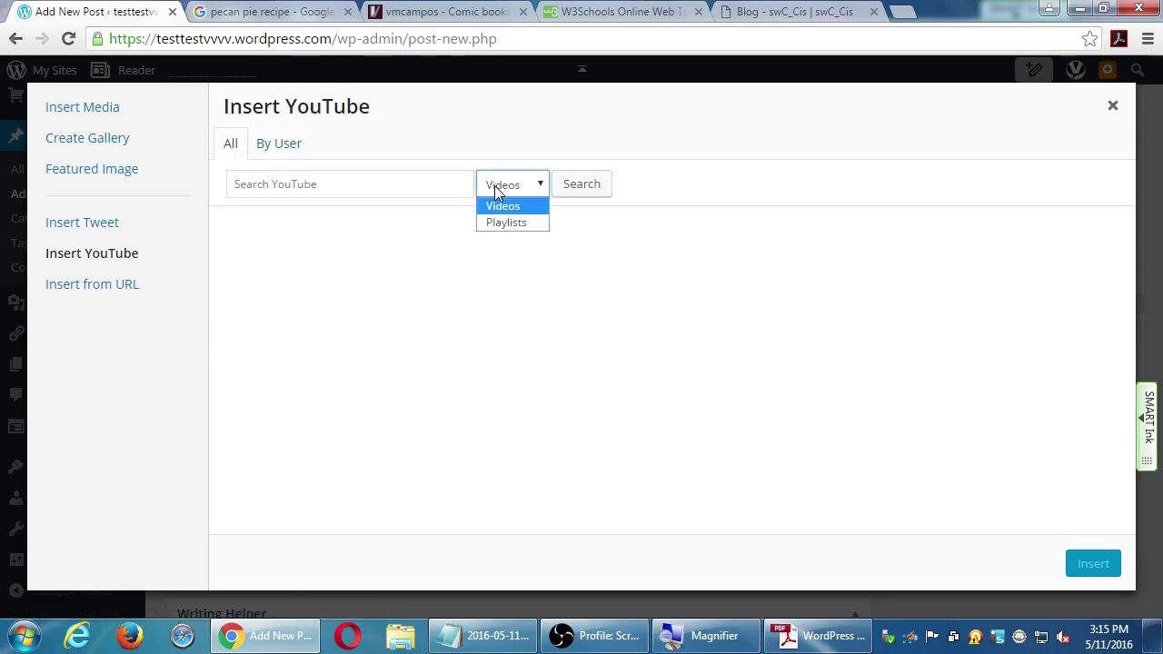
Search YouTube videos for "pecan pie" across all users.
click(265, 184)
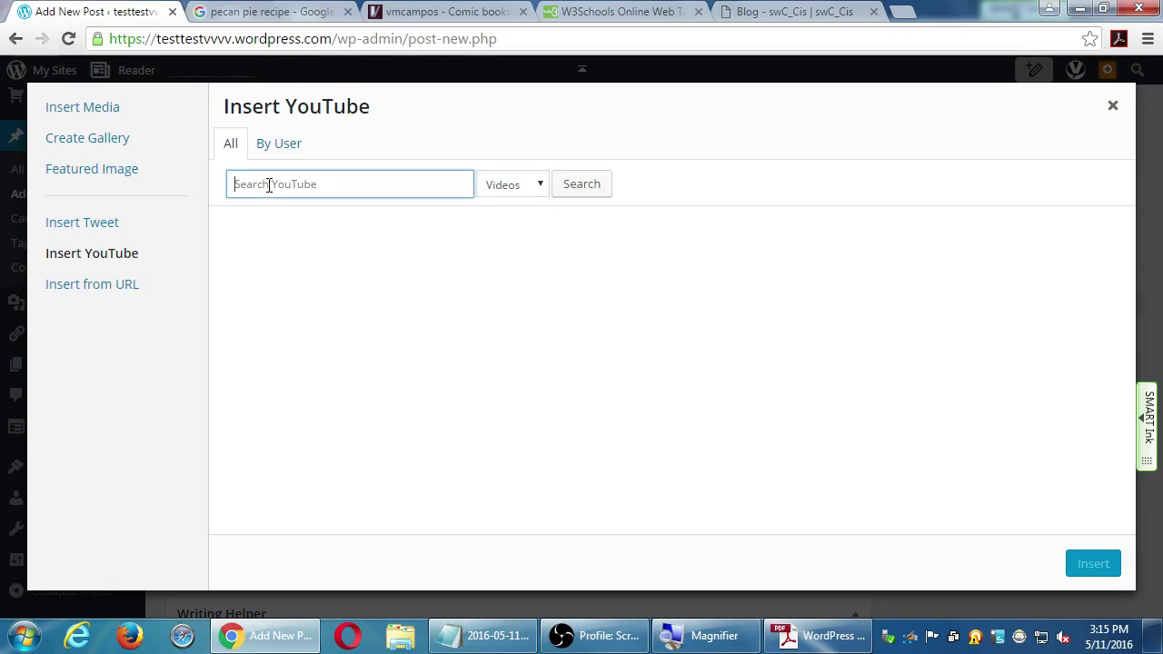
text(How )
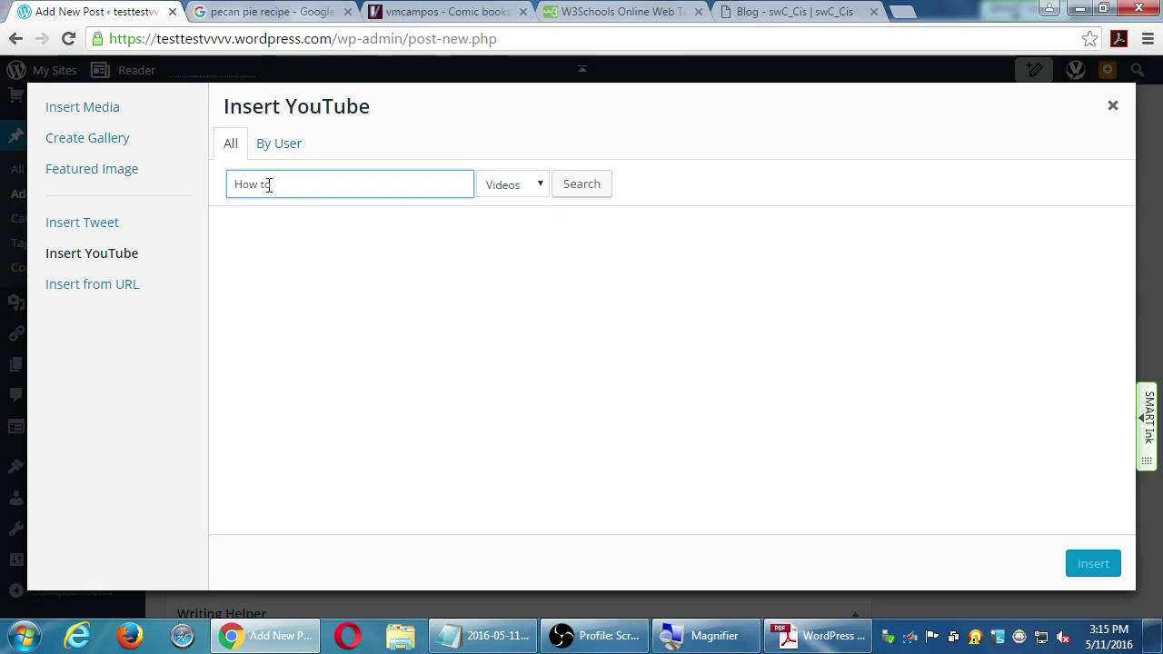
text(to)
key(BackSpace)
key(BackSpace)
key(BackSpace)
key(BackSpace)
key(BackSpace)
key(BackSpace)
text(pe)
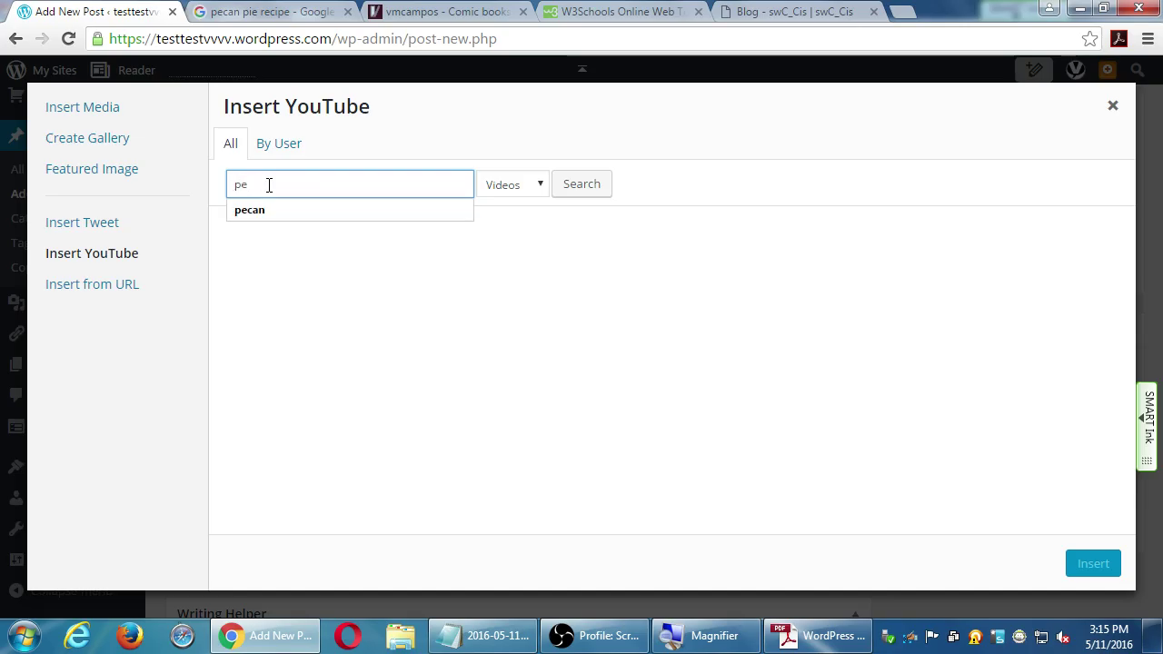
text(can pie)
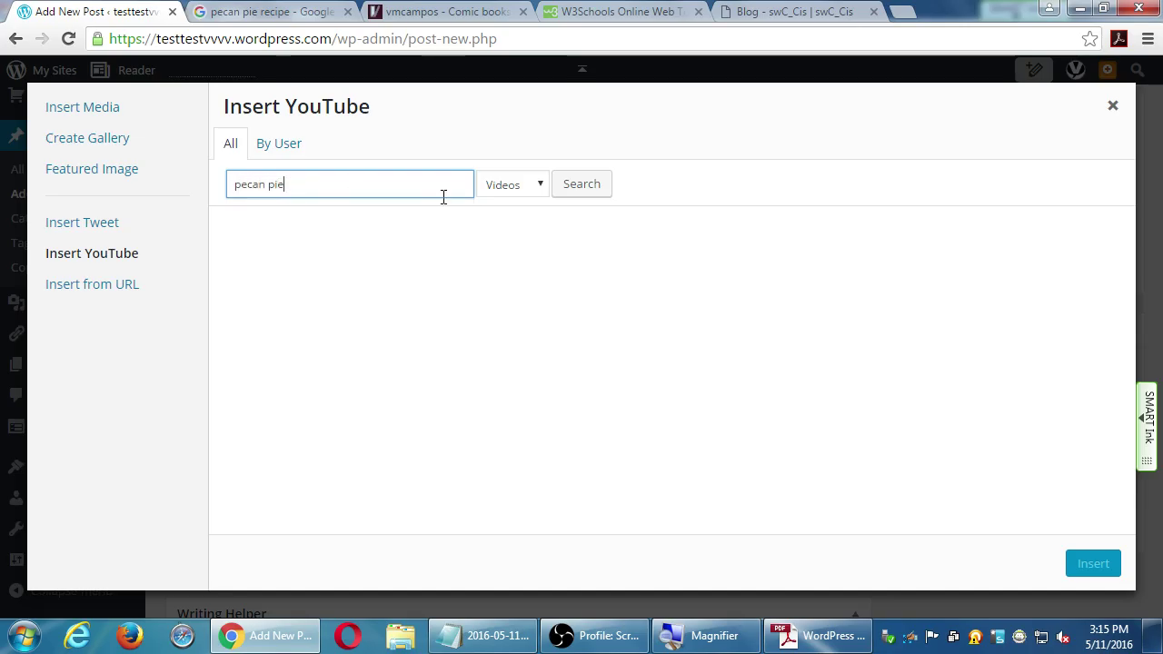
click(571, 189)
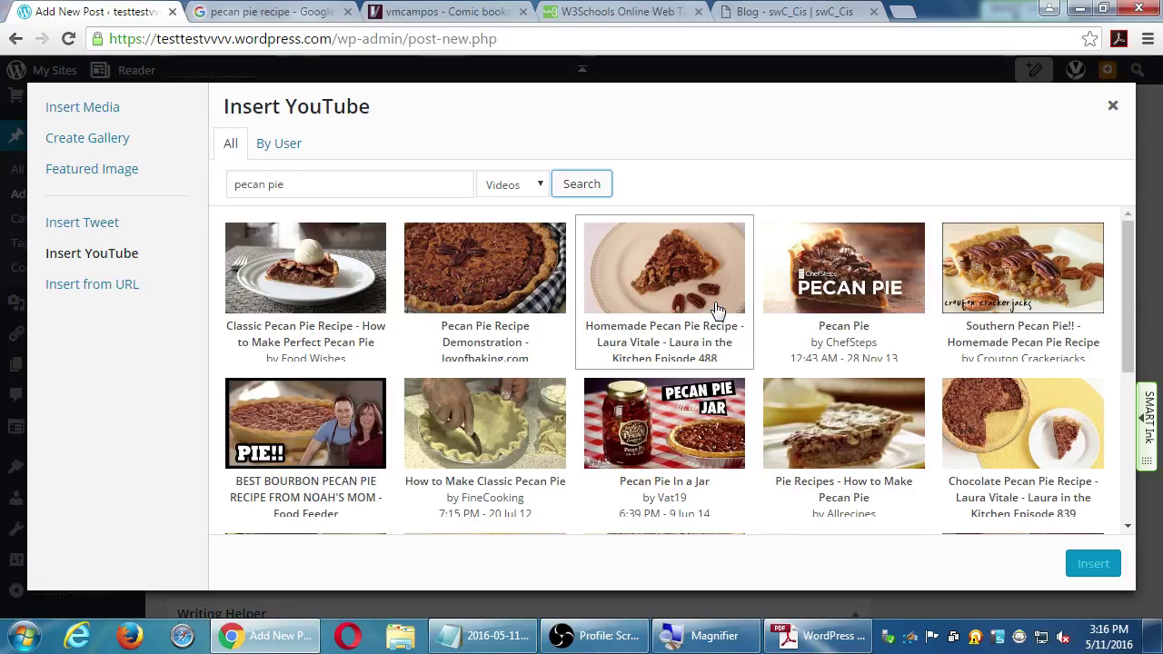
Search YouTube by user for videos from "pmdinteractive".
click(273, 143)
click(294, 187)
text(pmdint)
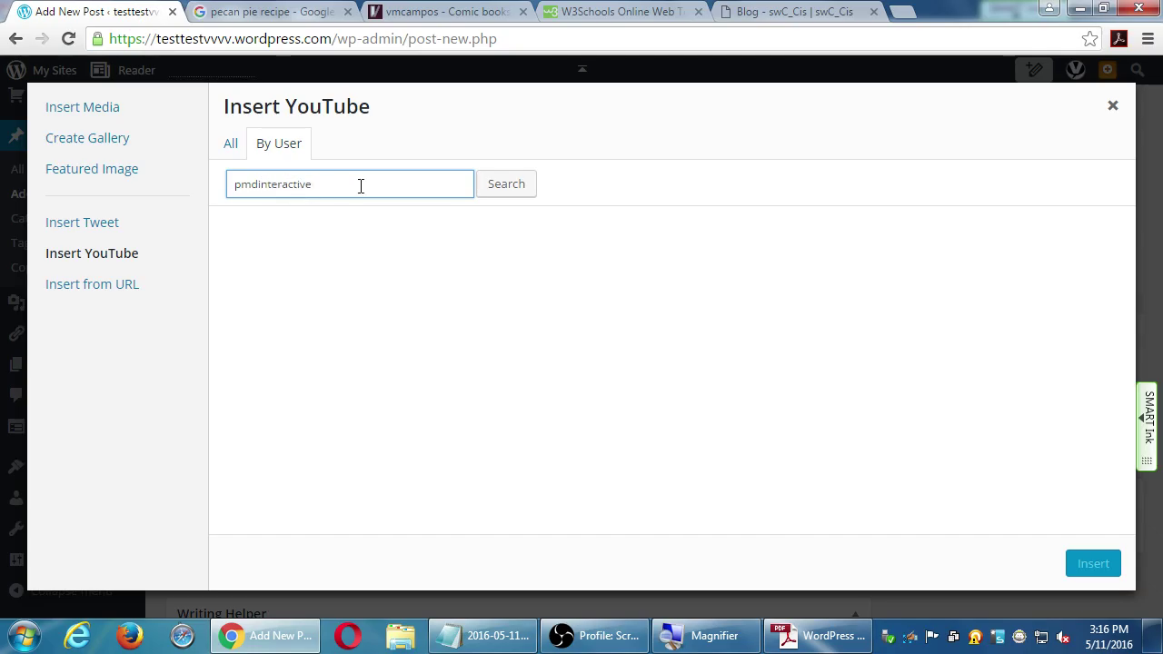
text(eractive)
click(502, 186)
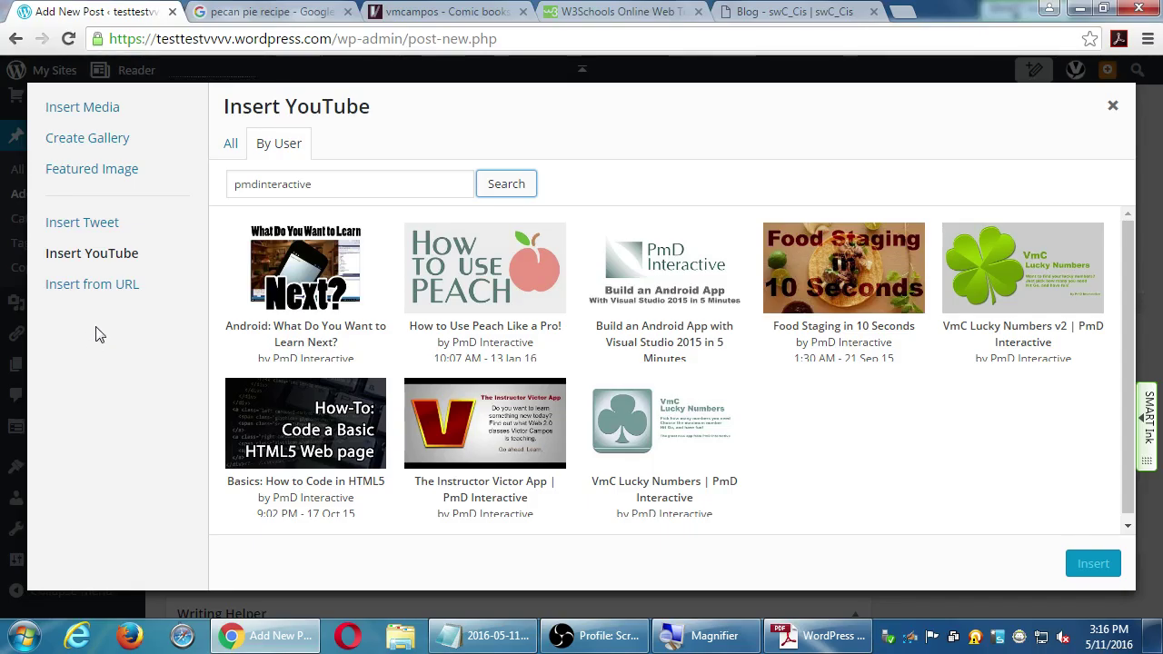
click(124, 292)
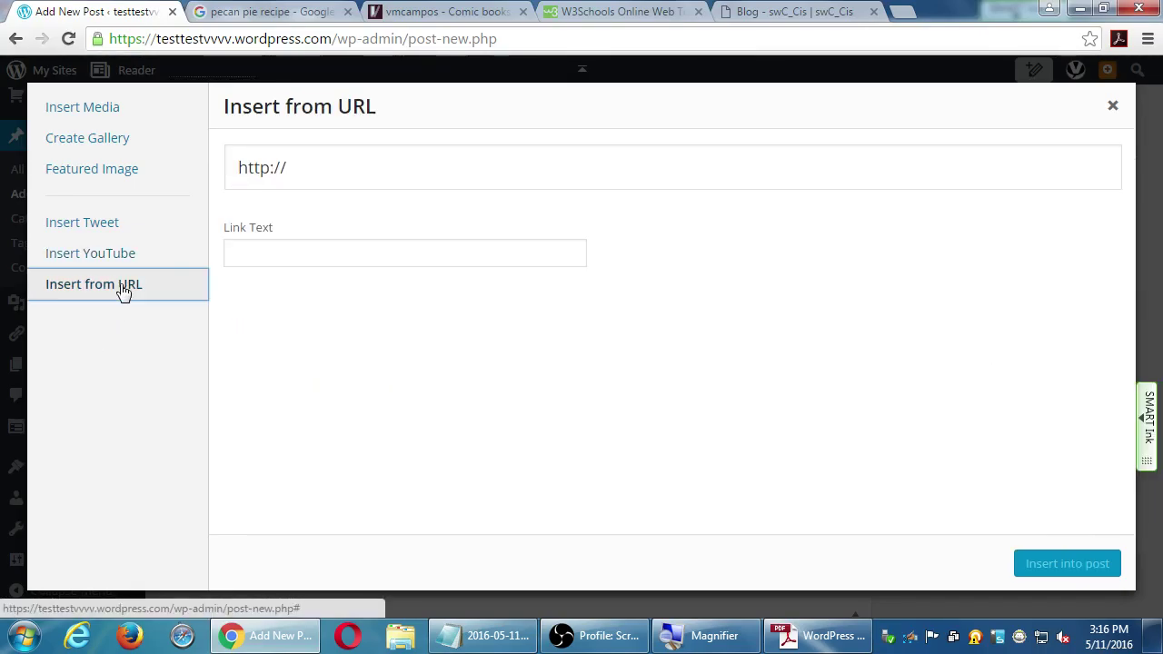
click(367, 169)
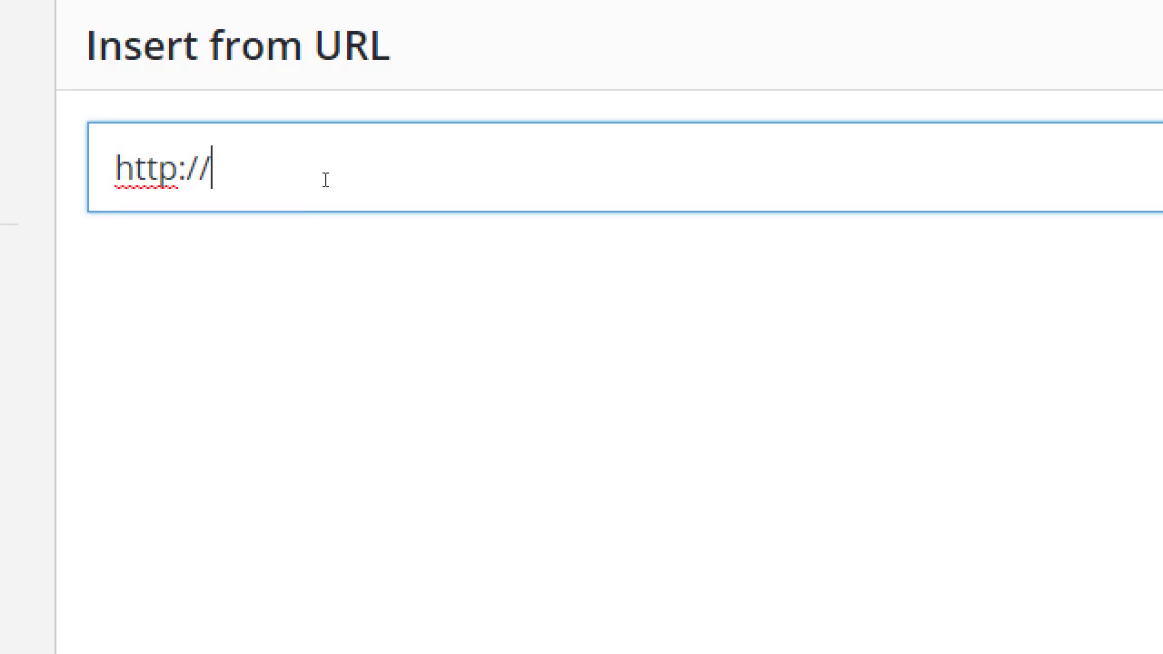
text(victor.co)
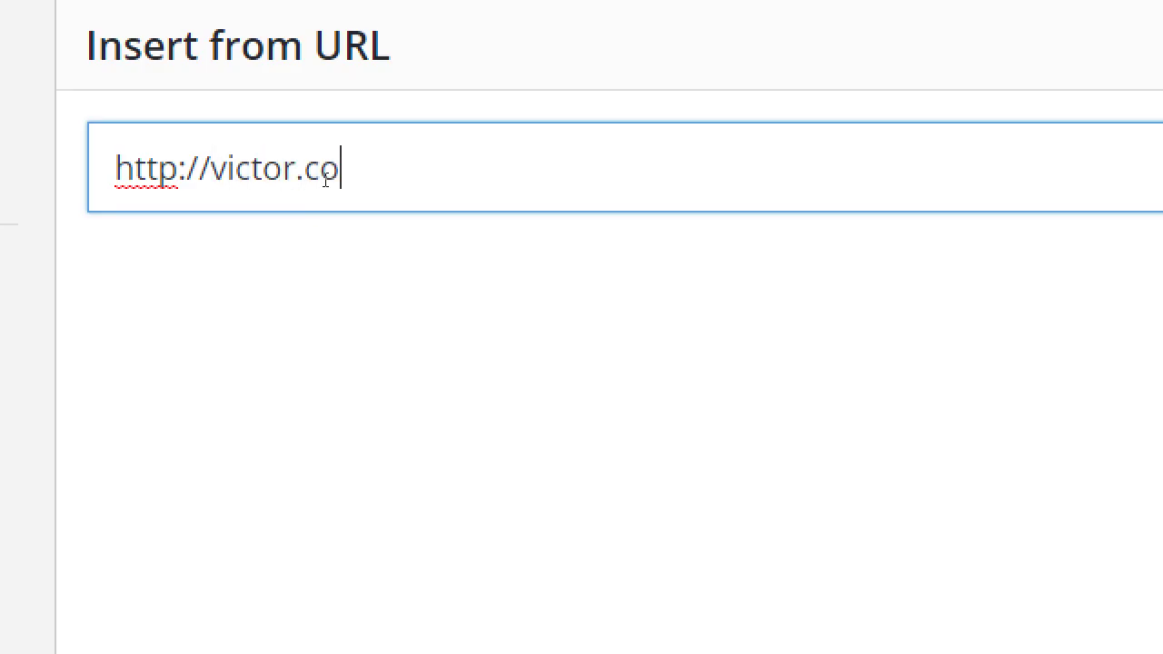
text(m/pict)
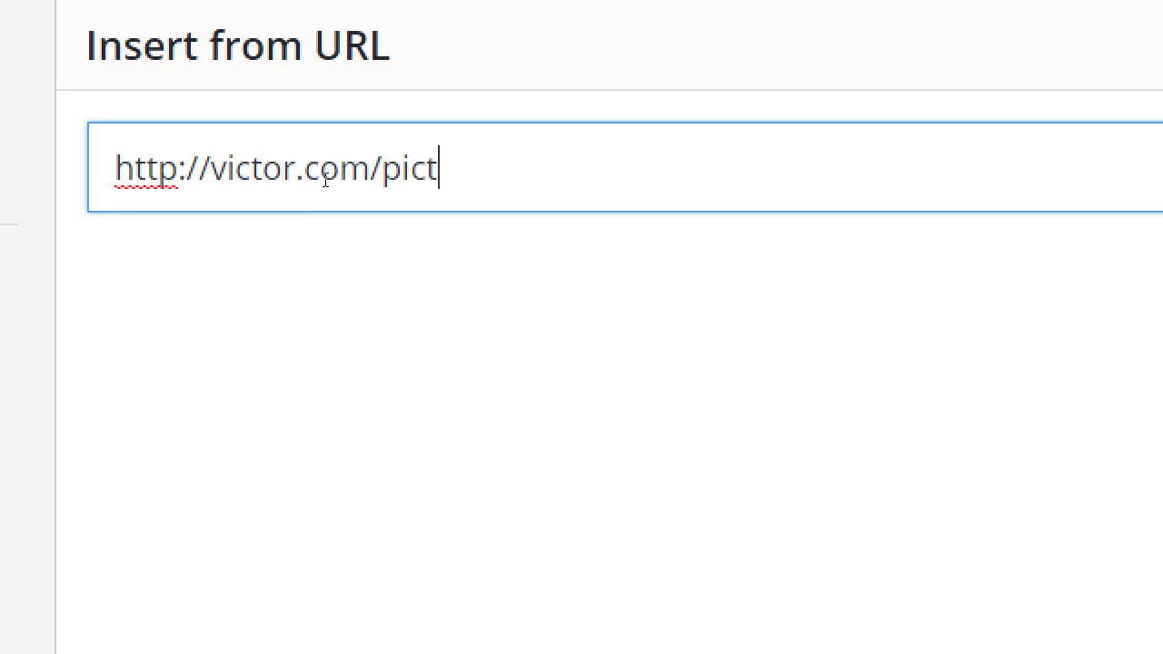
text(ures/pecan)
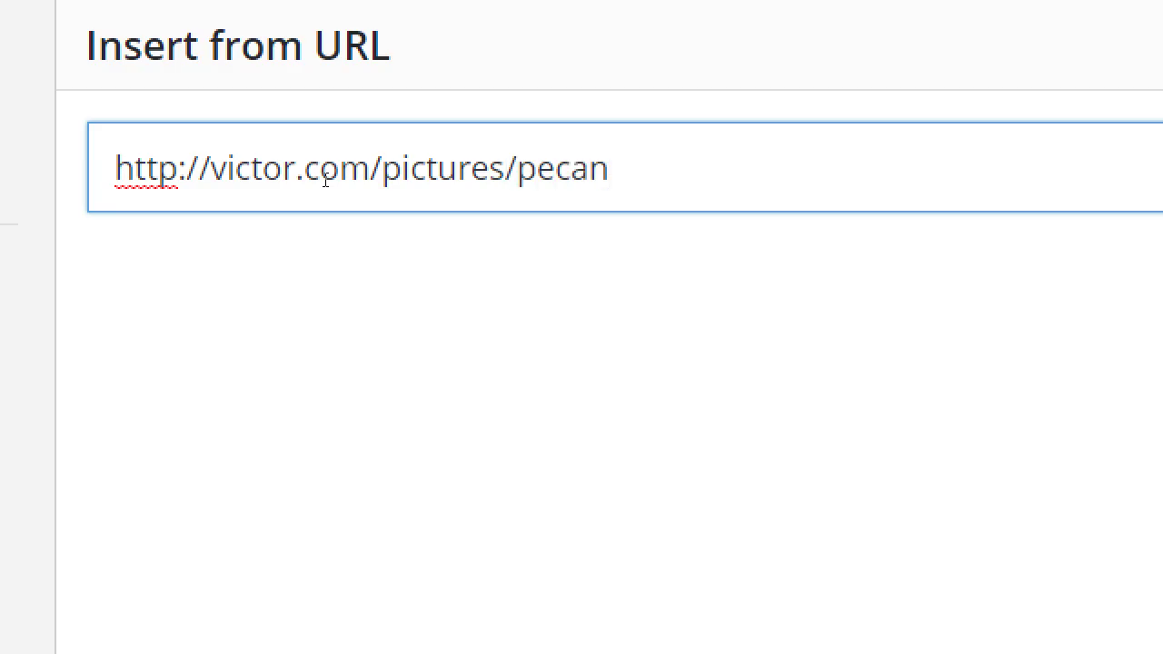
text(-photo-)
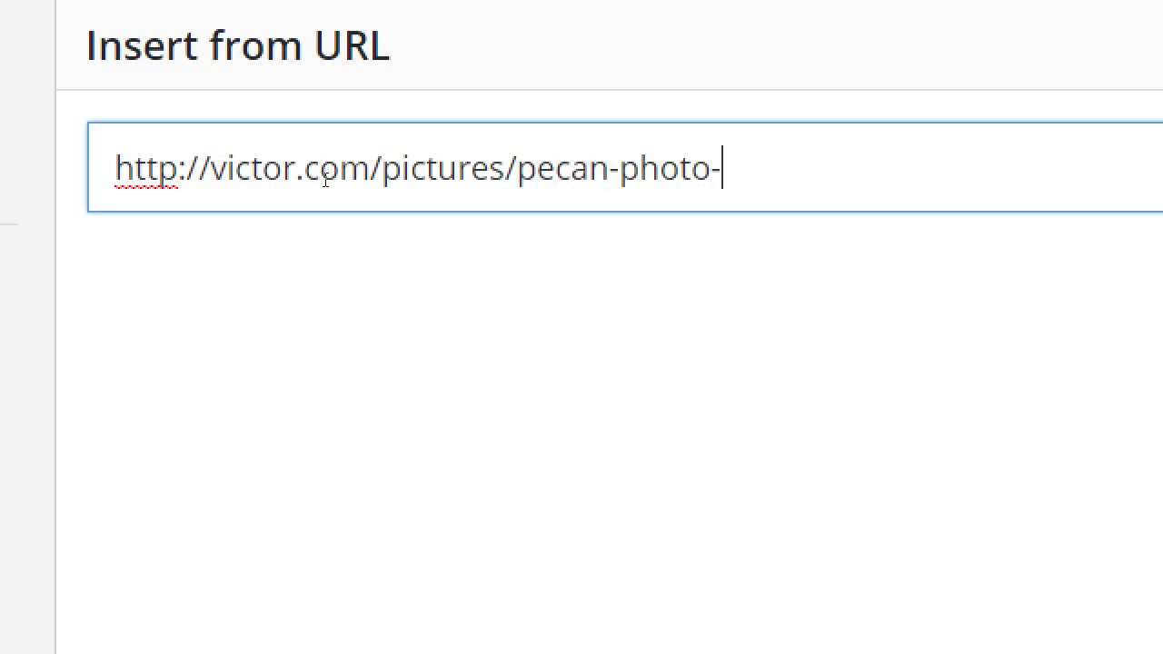
text(003.)
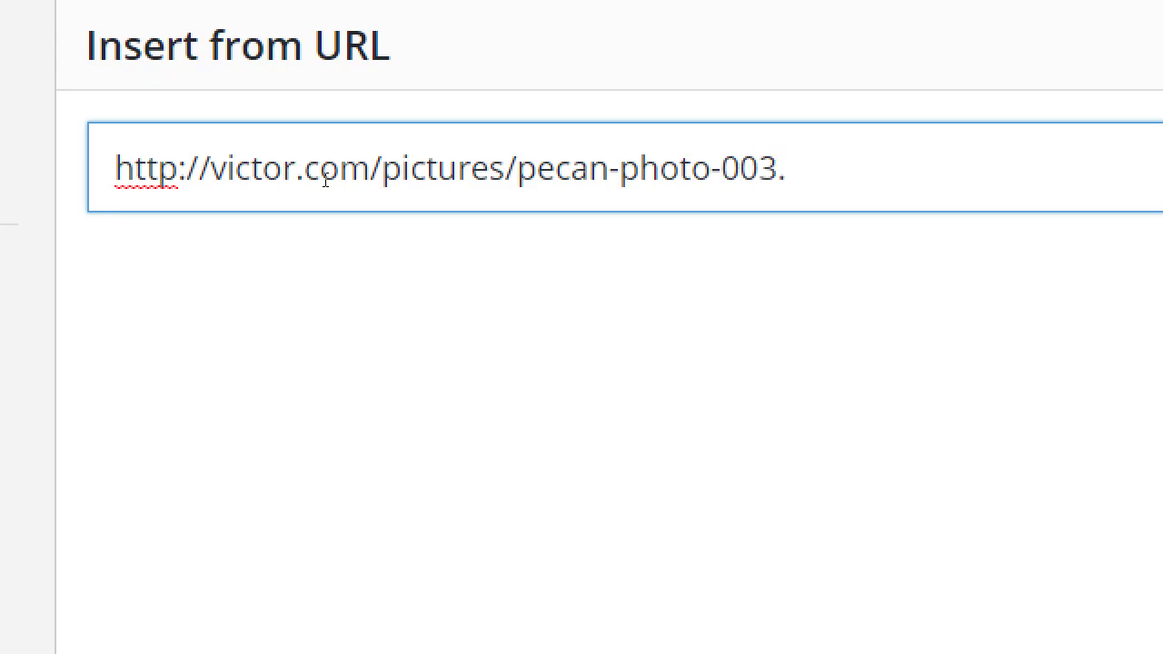
text(jpg)
key(ctrl+a)
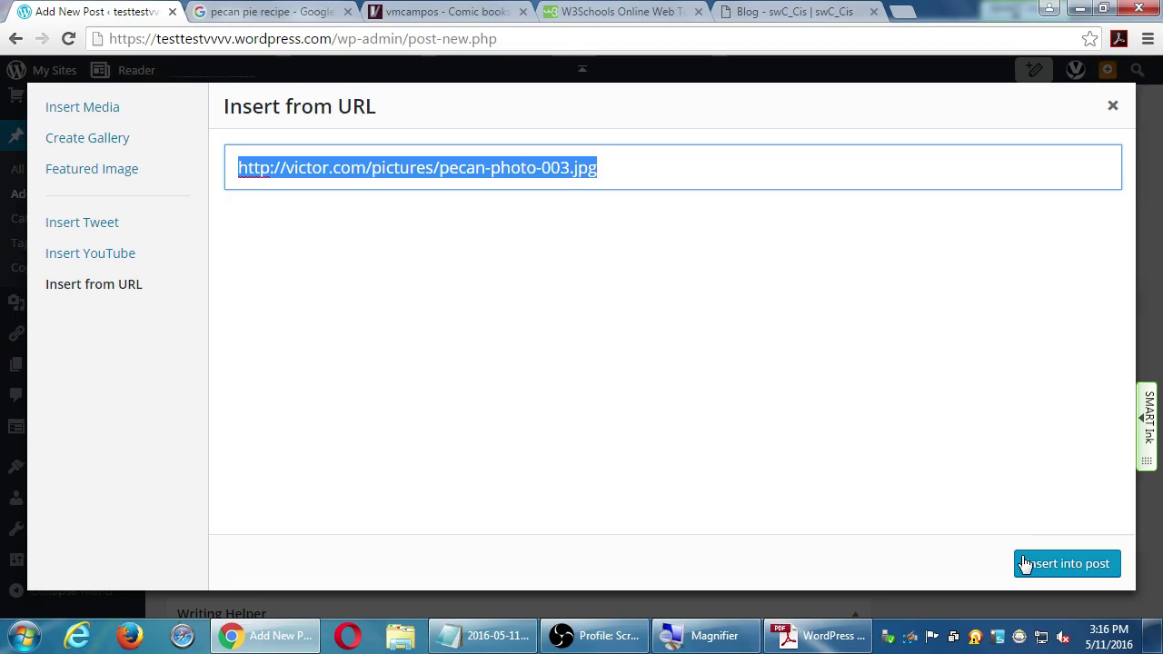
click(1111, 108)
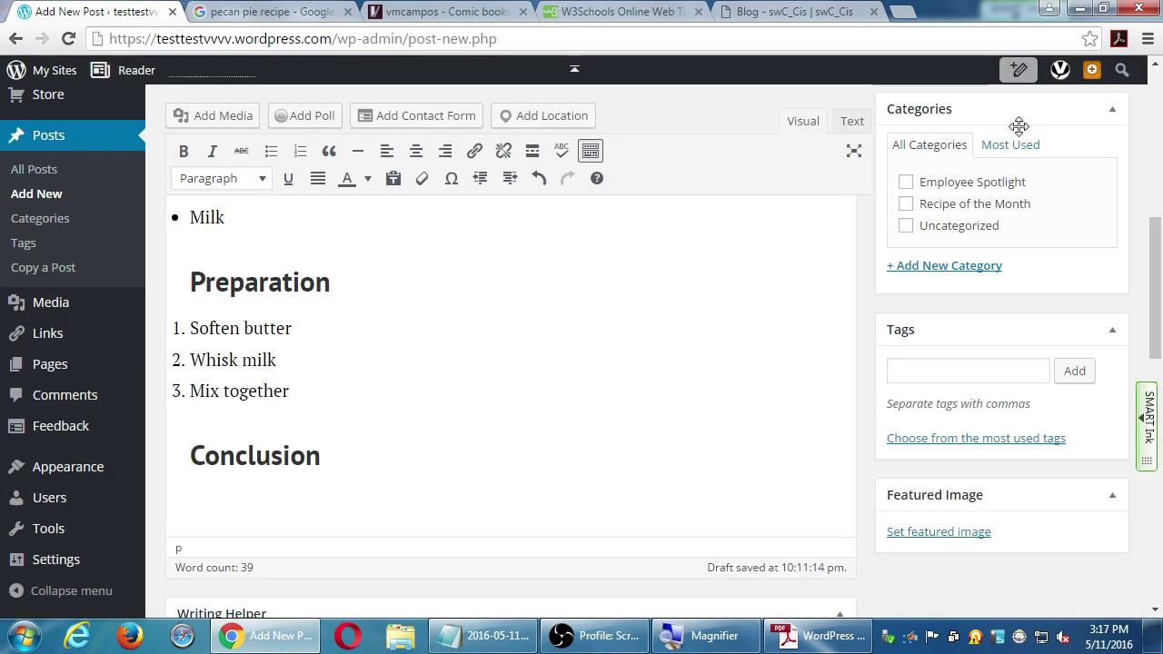
Switch to the WordPress Checklist PDF in Adobe Reader, read the Images guidelines, and return to the post.
click(372, 511)
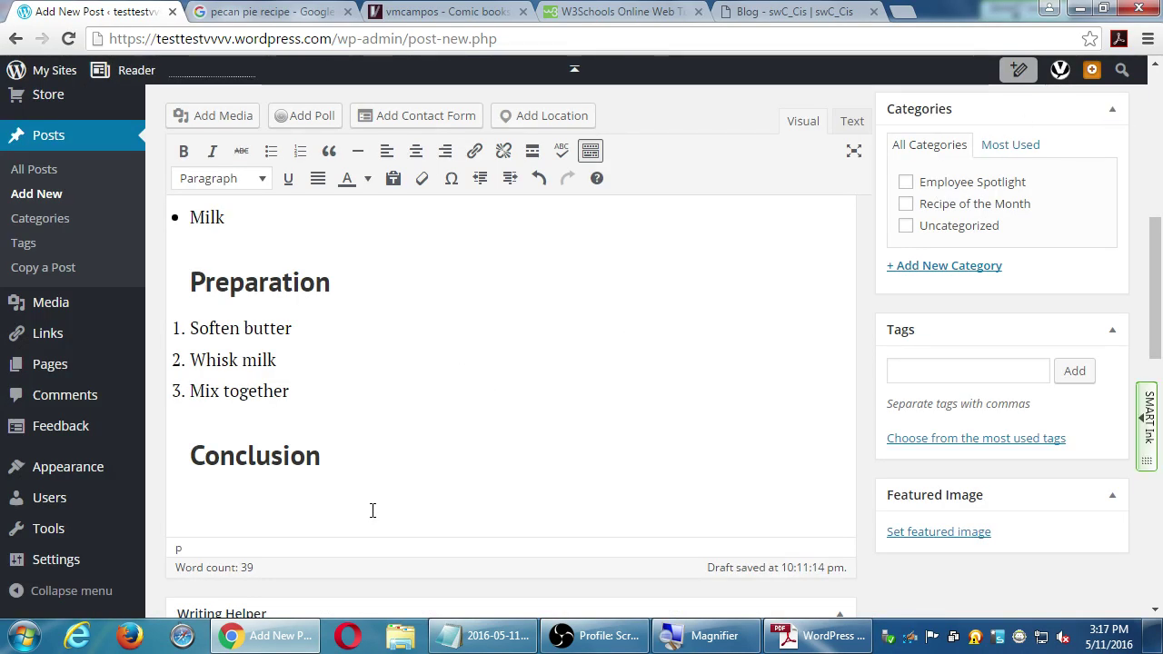
click(781, 636)
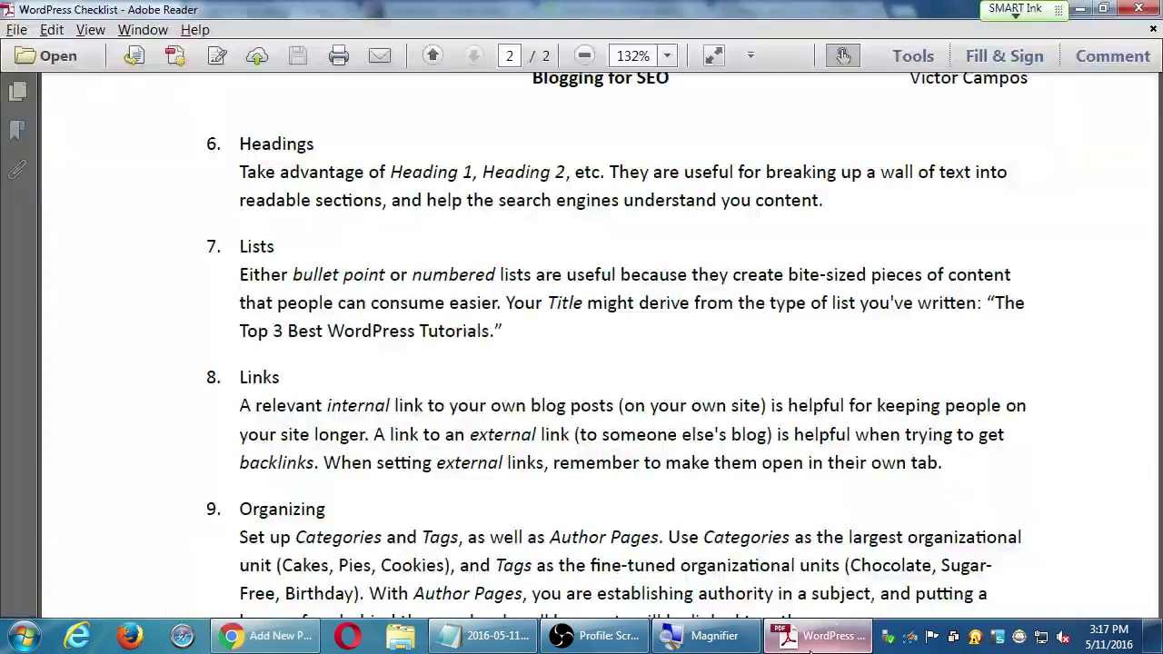
scroll(488, 437, up, 5)
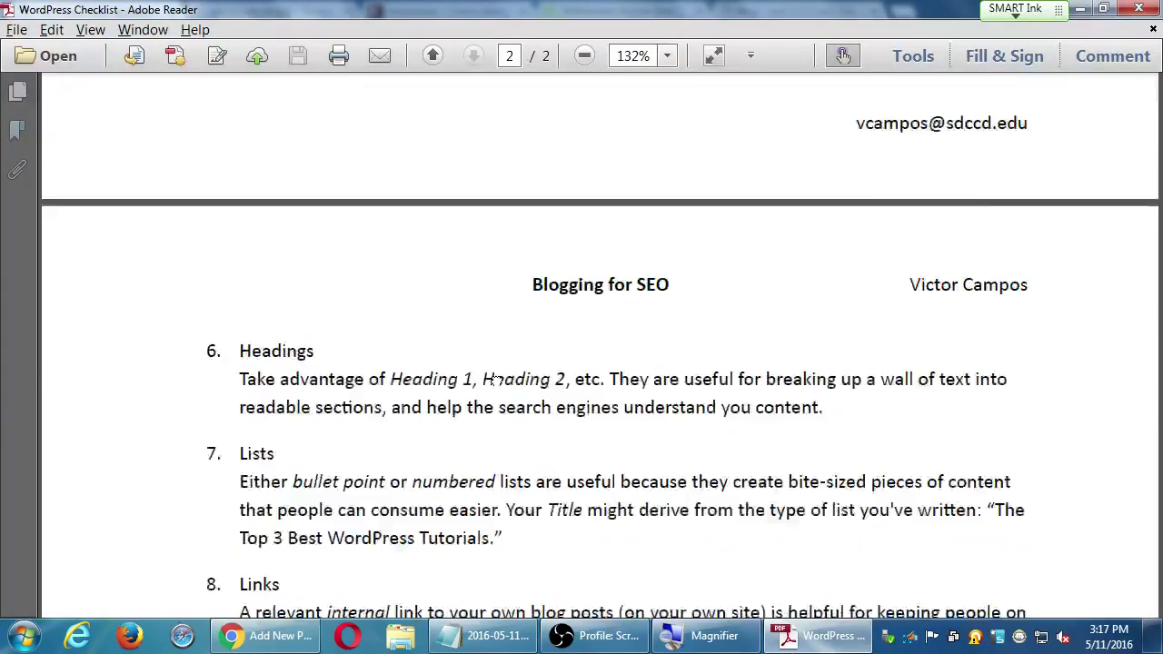
scroll(471, 324, up, 2)
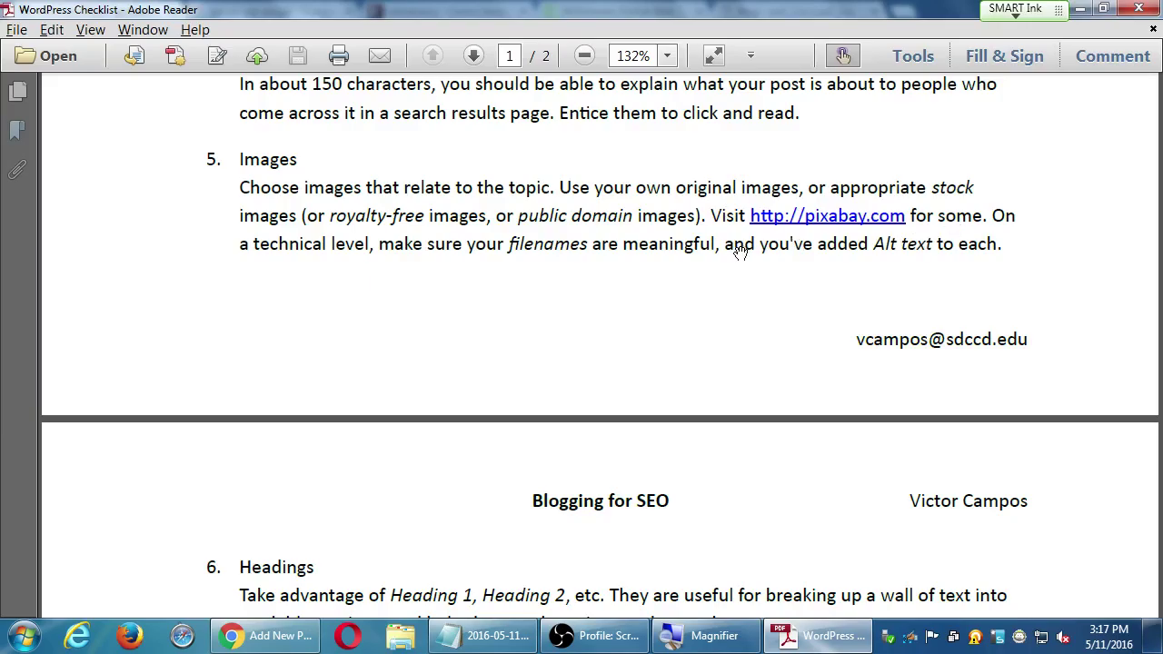
click(1080, 9)
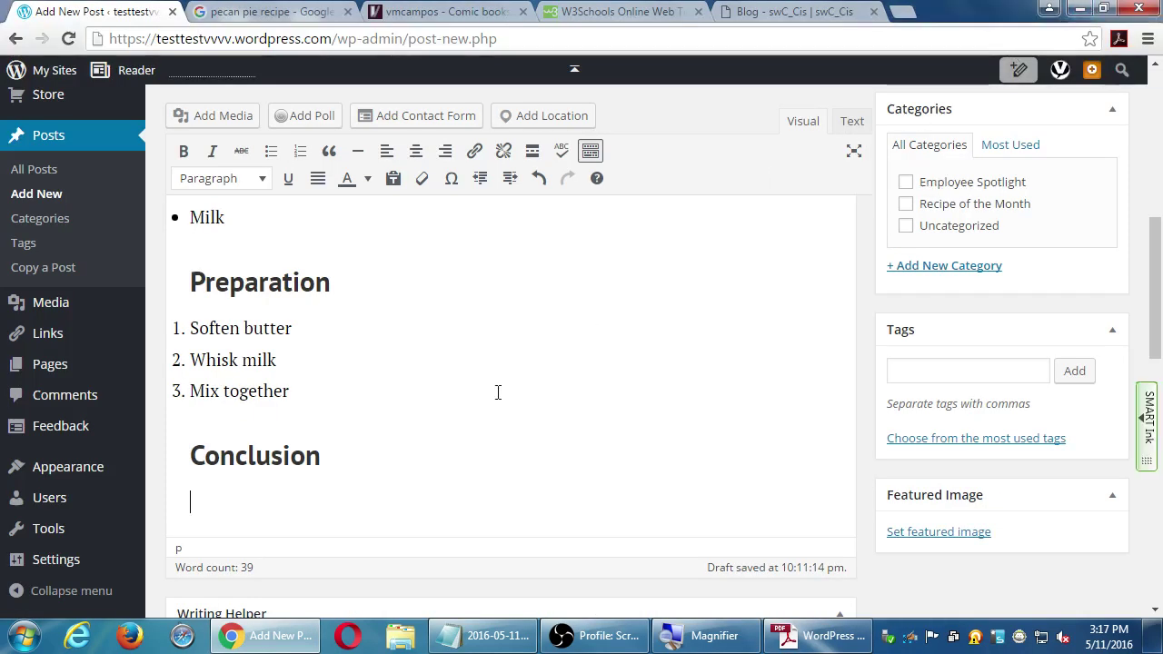
Upload Tulips.jpg from the Sample Pictures folder to the media library, with the insertion point on the empty line under Conclusion.
click(296, 501)
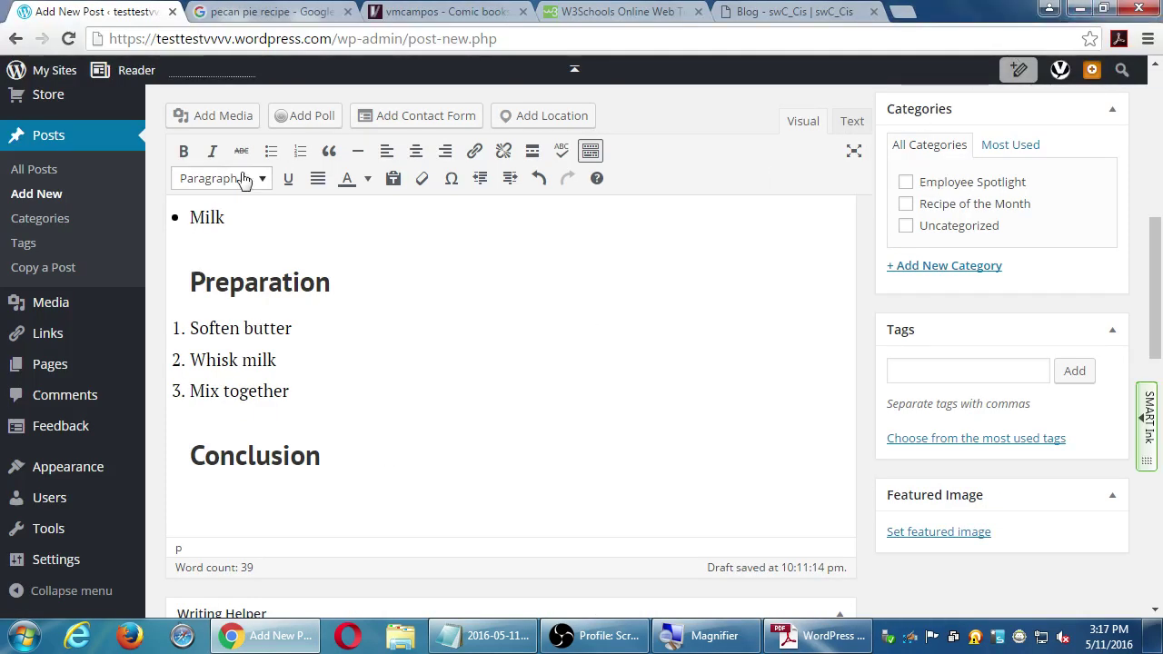
click(228, 115)
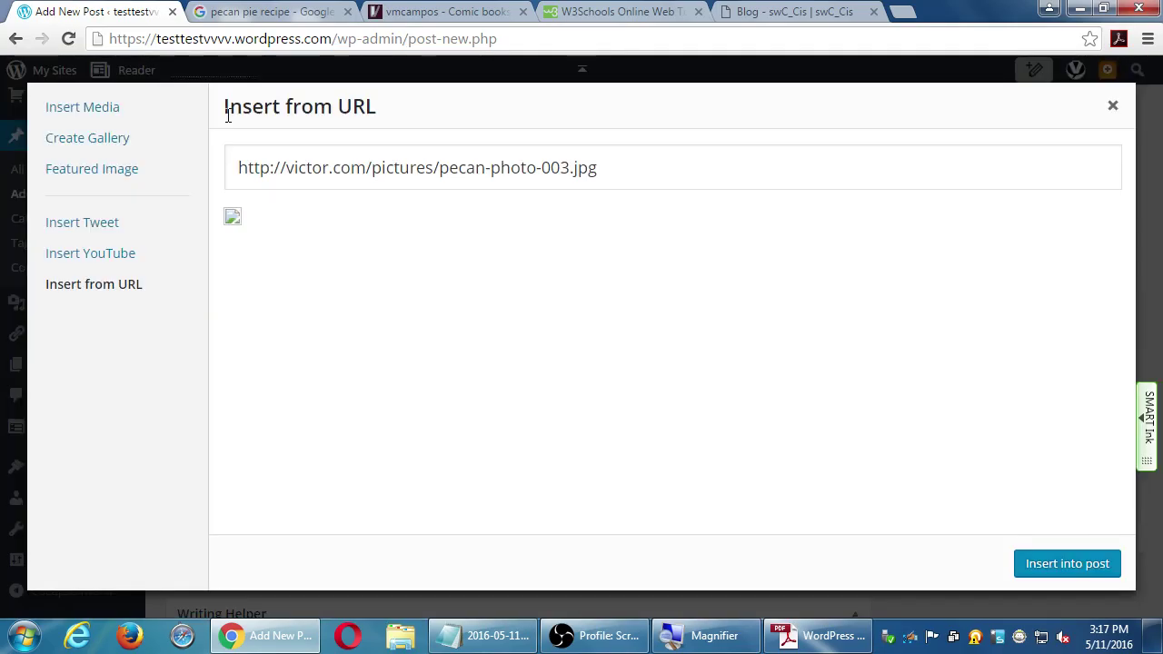
click(93, 108)
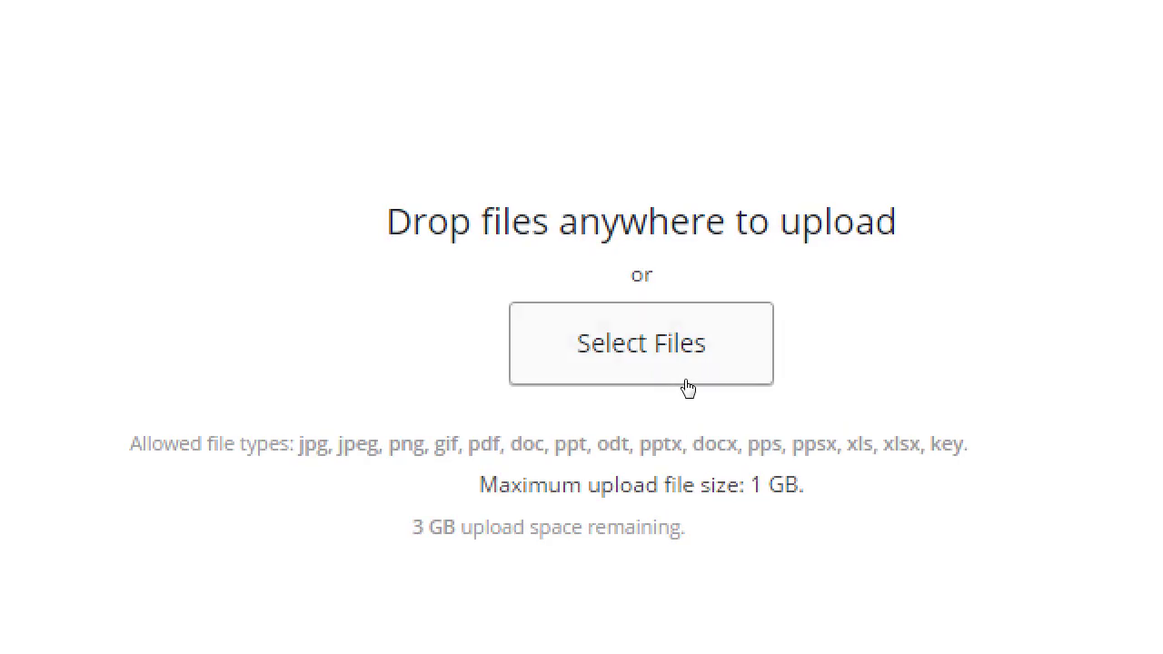
click(687, 387)
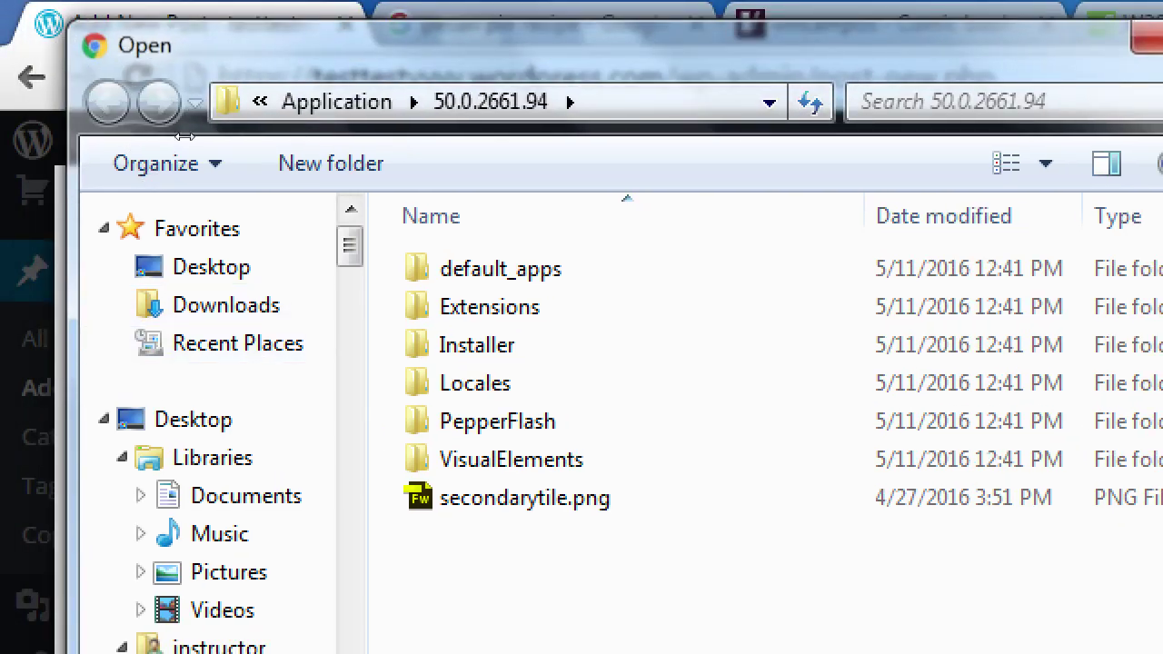
scroll(118, 300, up, 1)
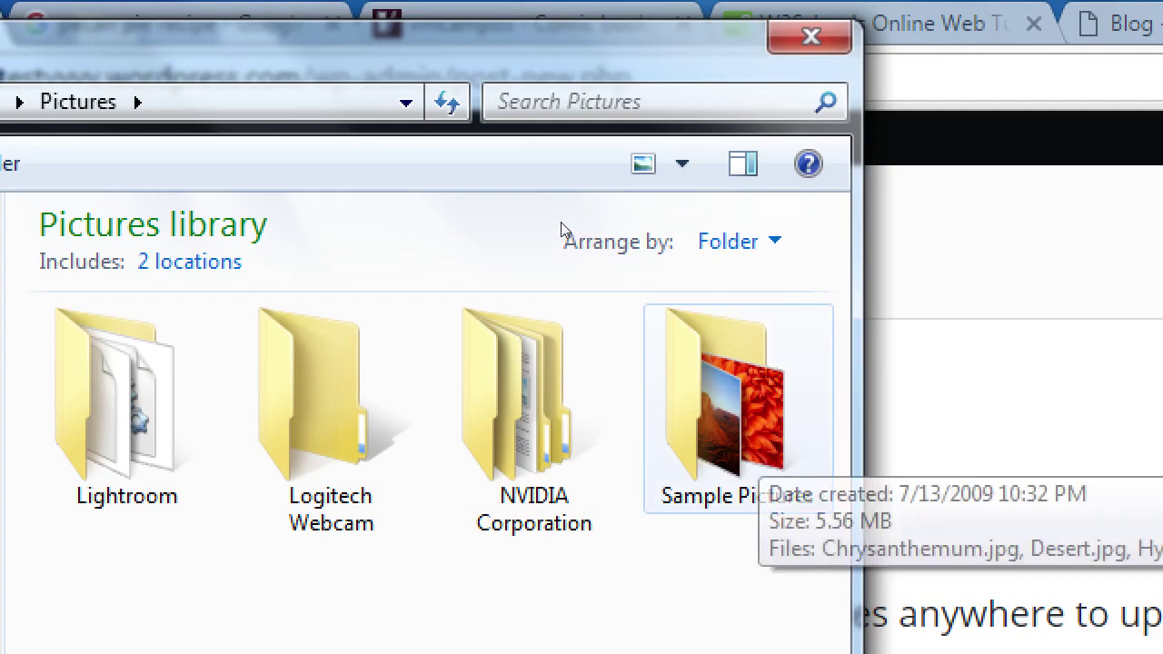
double_click(737, 400)
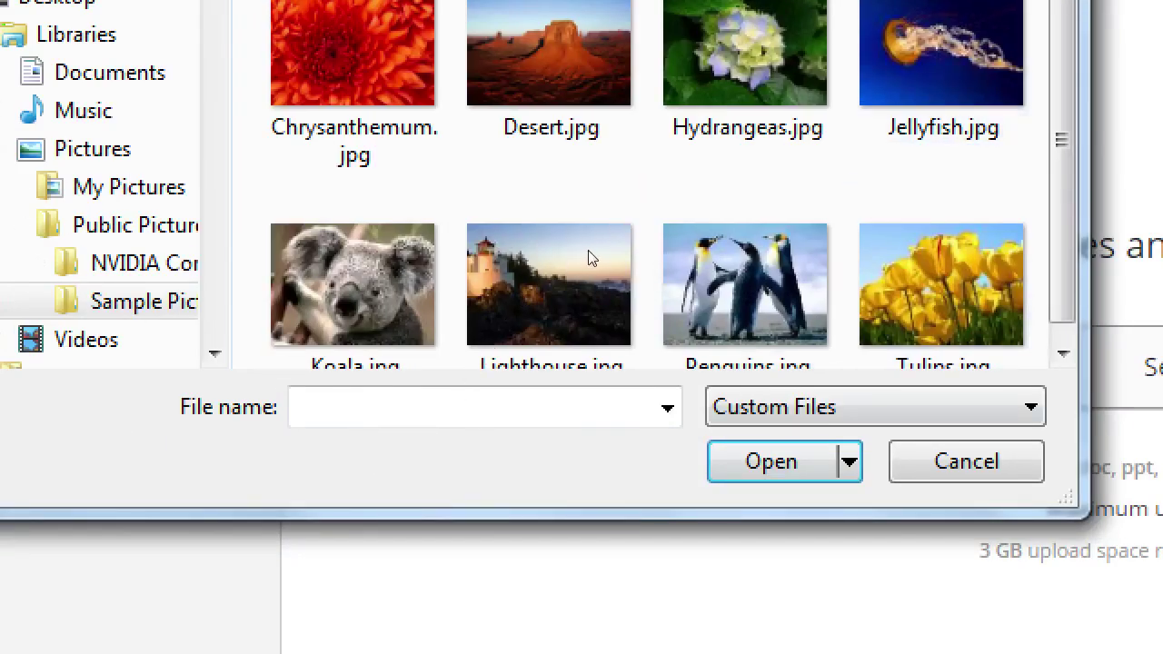
scroll(585, 209, up, 1)
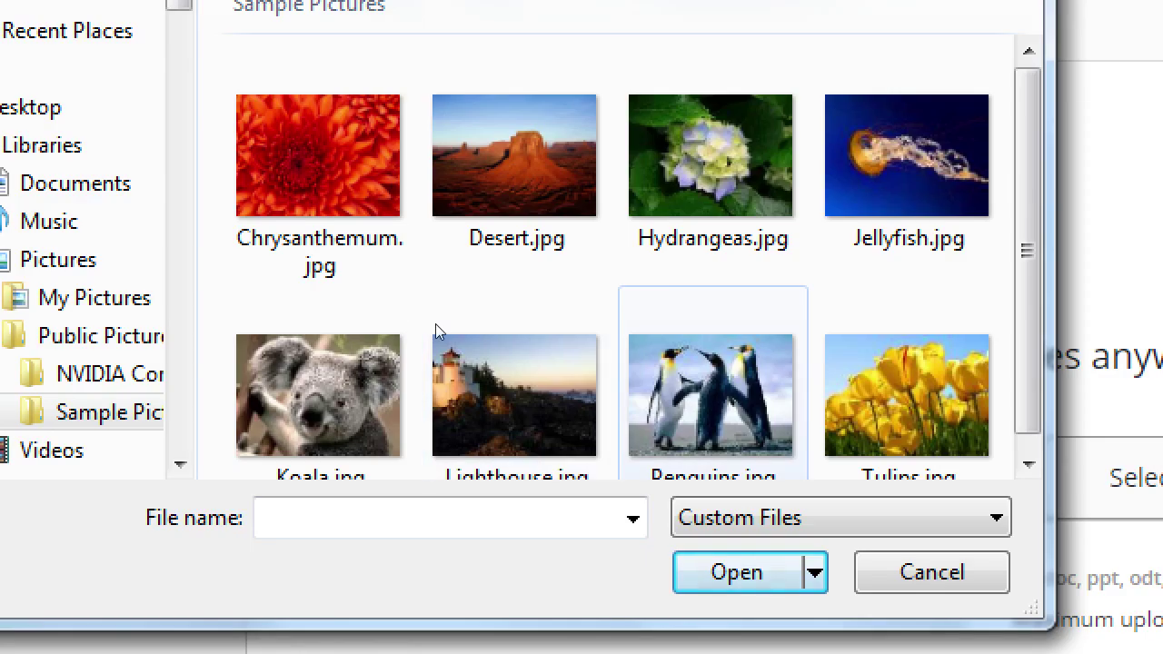
key(Right)
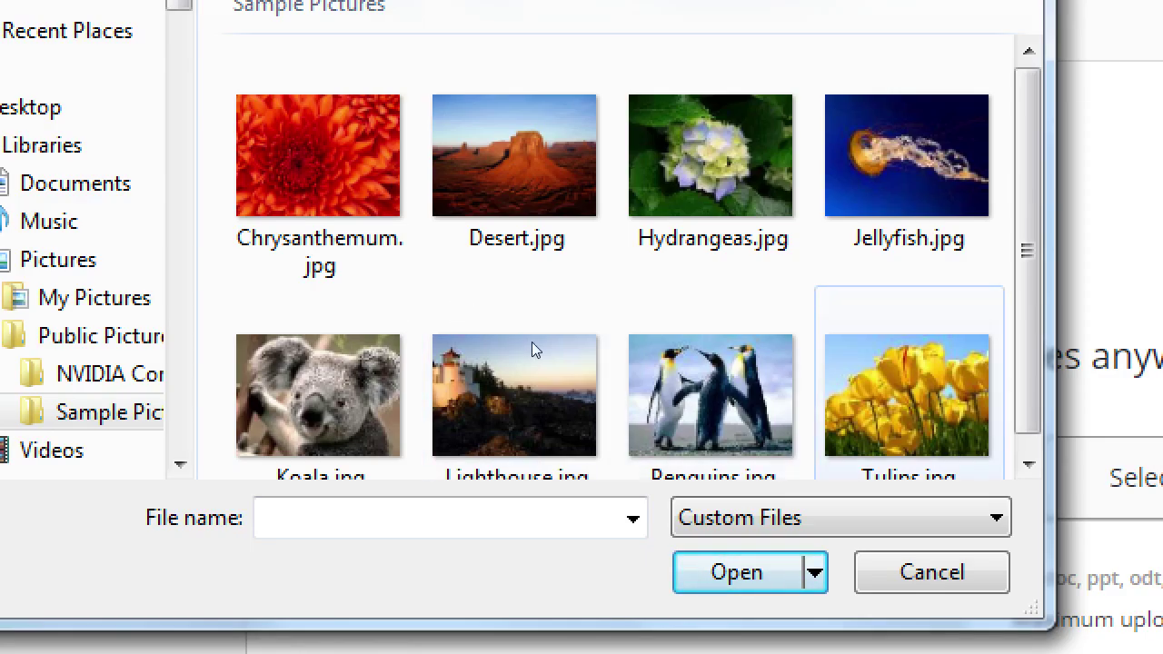
key(space)
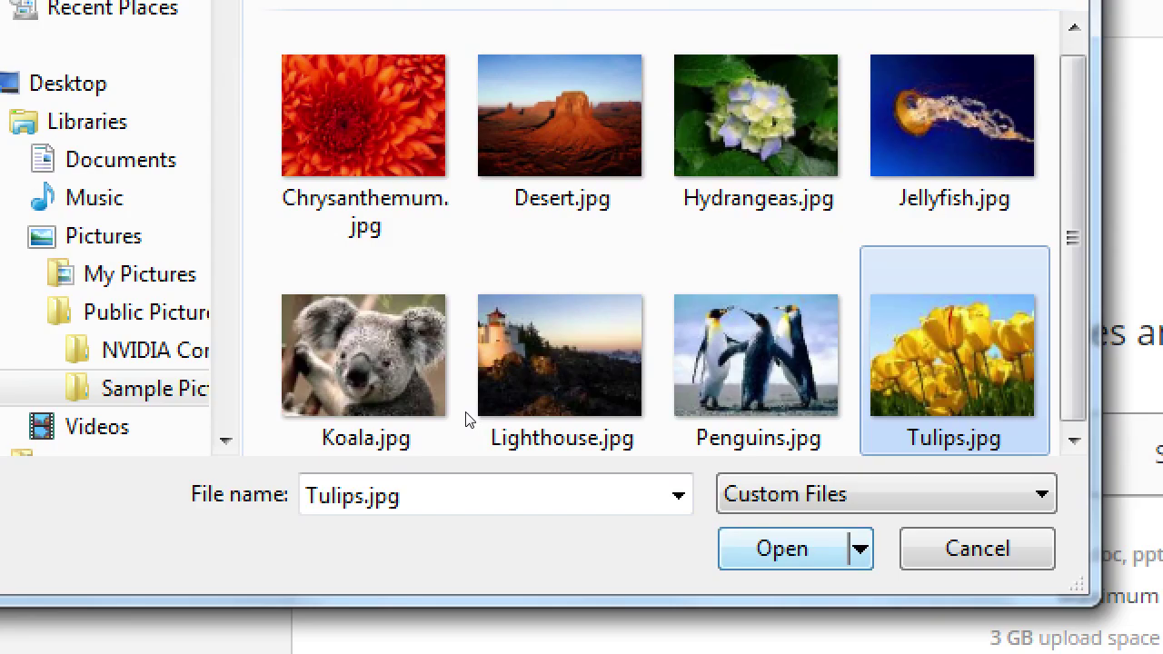
key(Return)
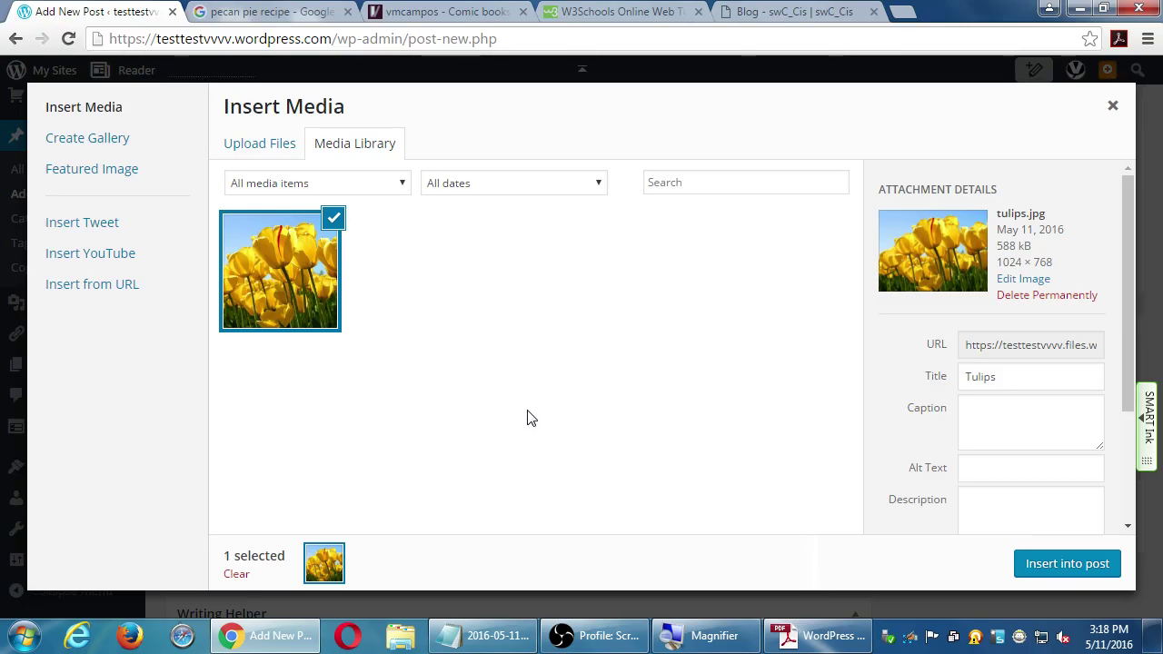
Review the attachment details and display settings of tulips.jpg in the media library.
click(1126, 524)
click(1127, 524)
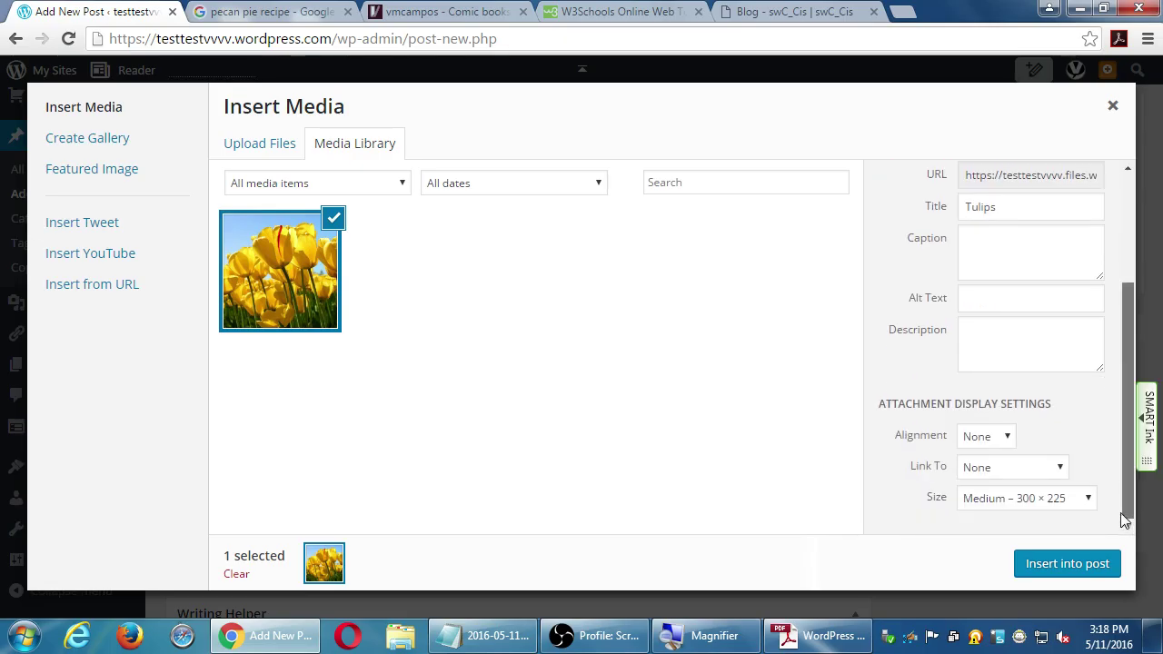
drag(1127, 504, 1120, 369)
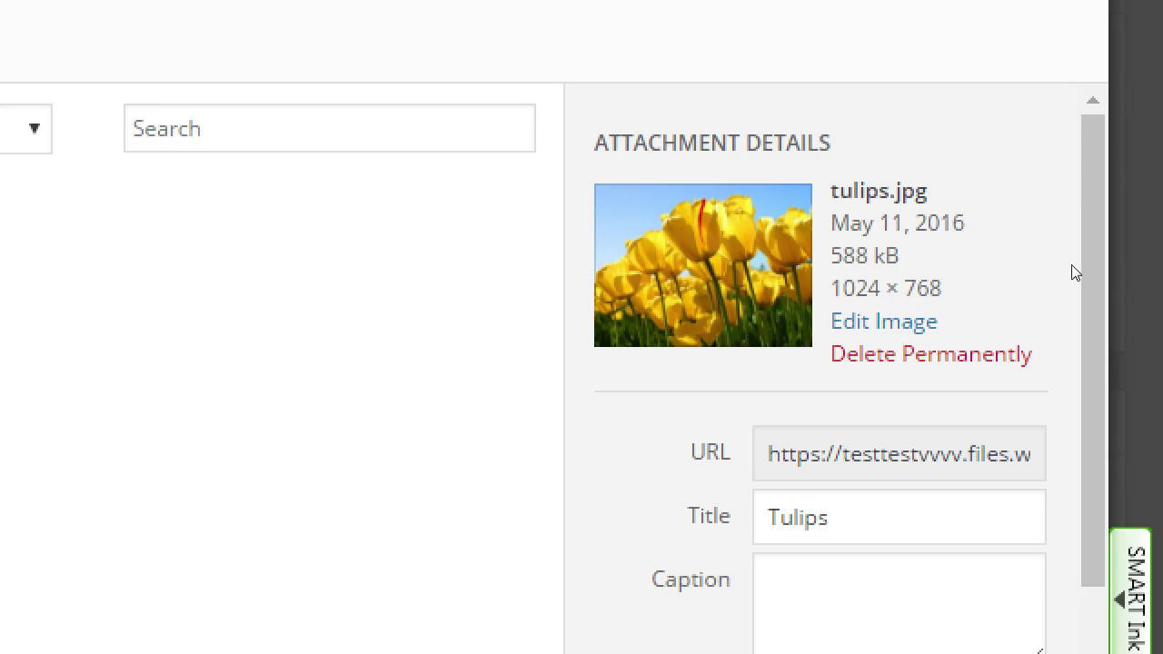
key(alt+Tab)
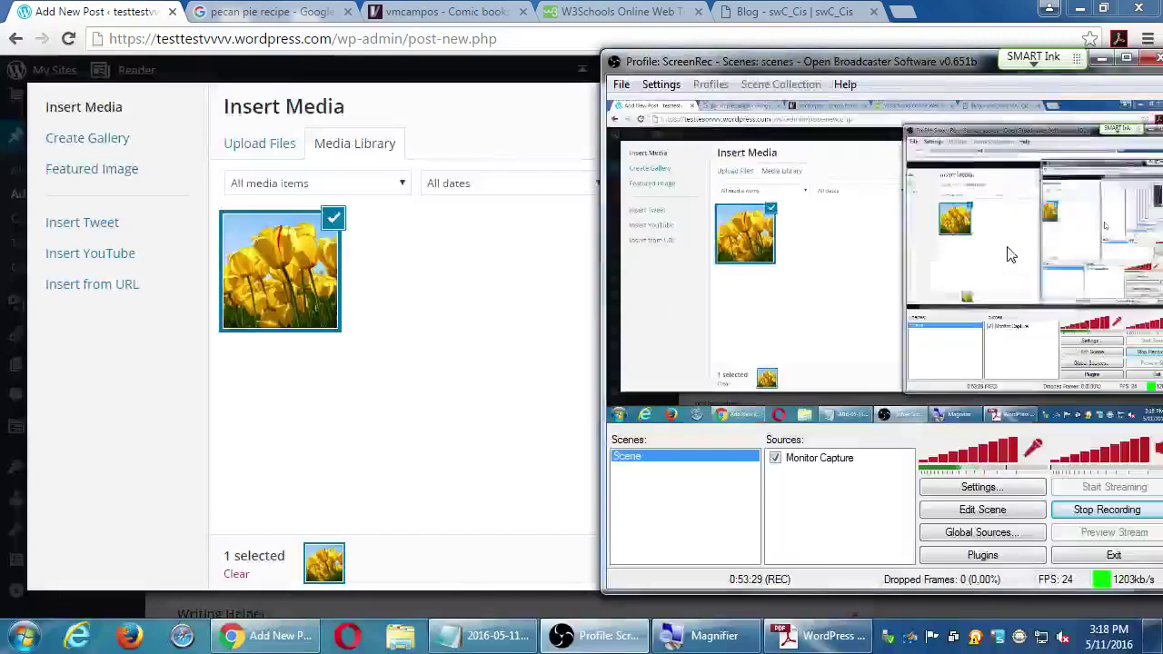
click(1101, 58)
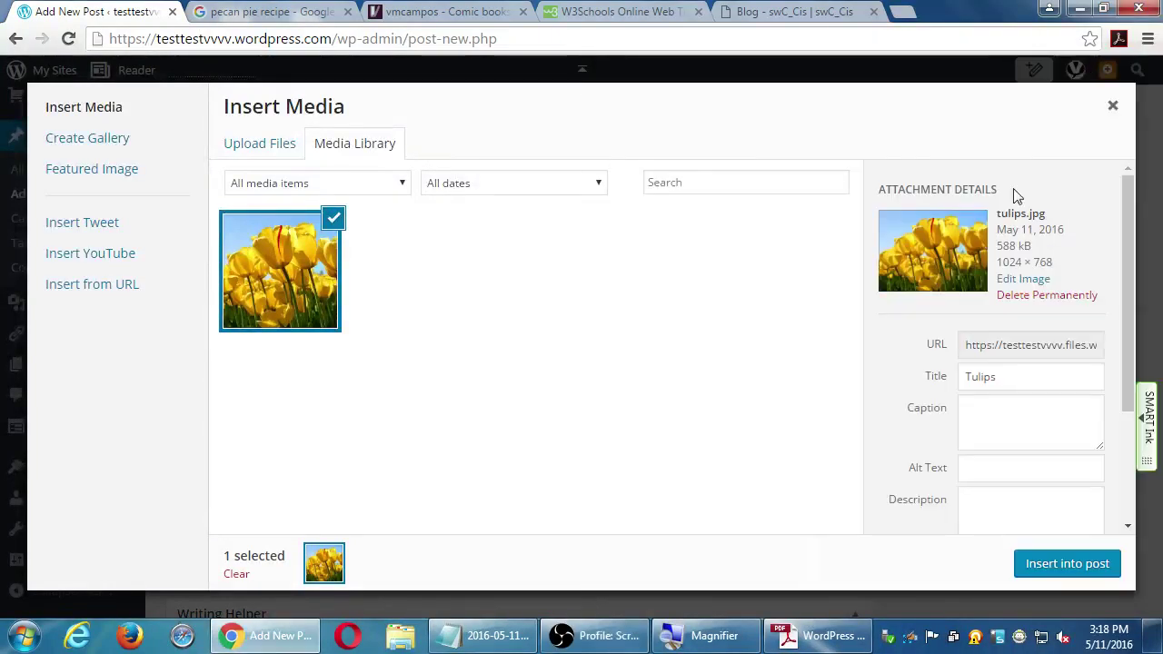
Switch to the 2016-05-11 Notes.txt file in Notepad and add the heading "Picture tips" below the fourth PROMOTING item.
click(509, 635)
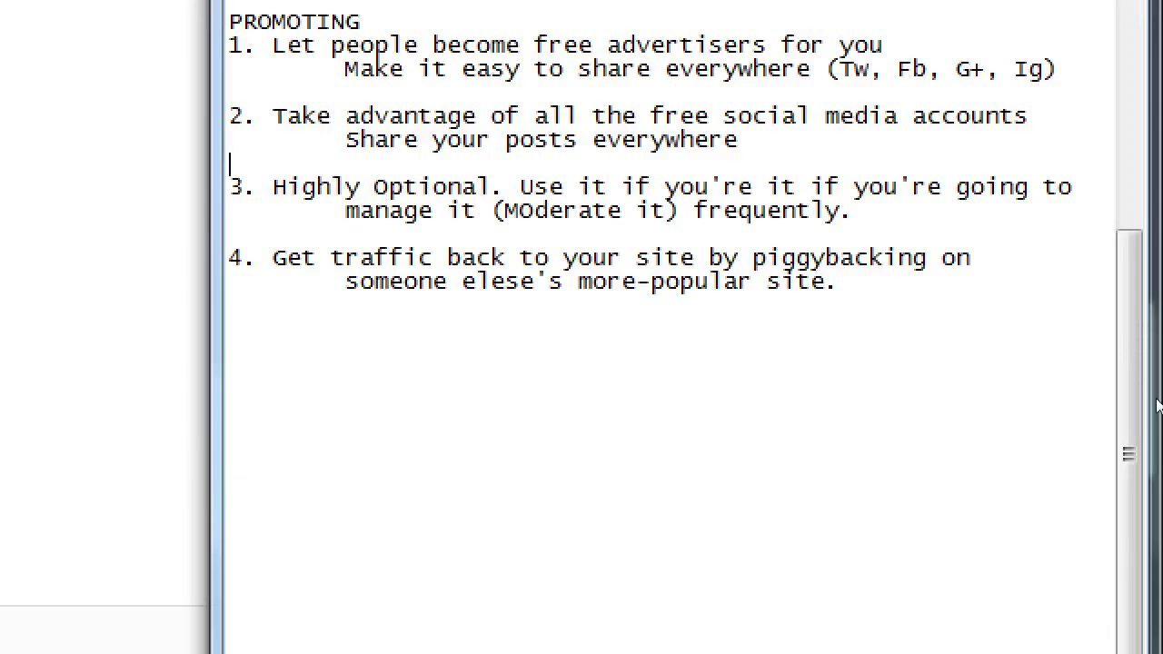
scroll(1158, 406, down, 2)
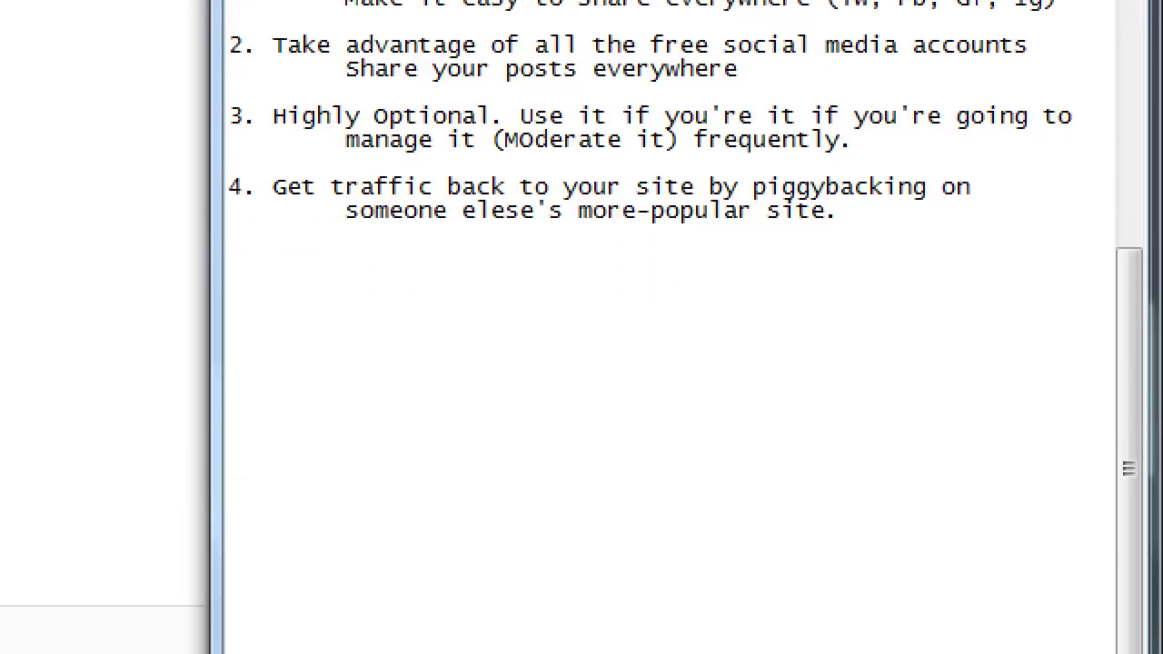
key(Up)
key(Up)
key(Up)
key(Up)
key(Up)
key(Up)
key(Up)
key(Up)
key(Up)
key(Up)
key(Up)
key(Up)
key(Up)
key(Up)
key(Up)
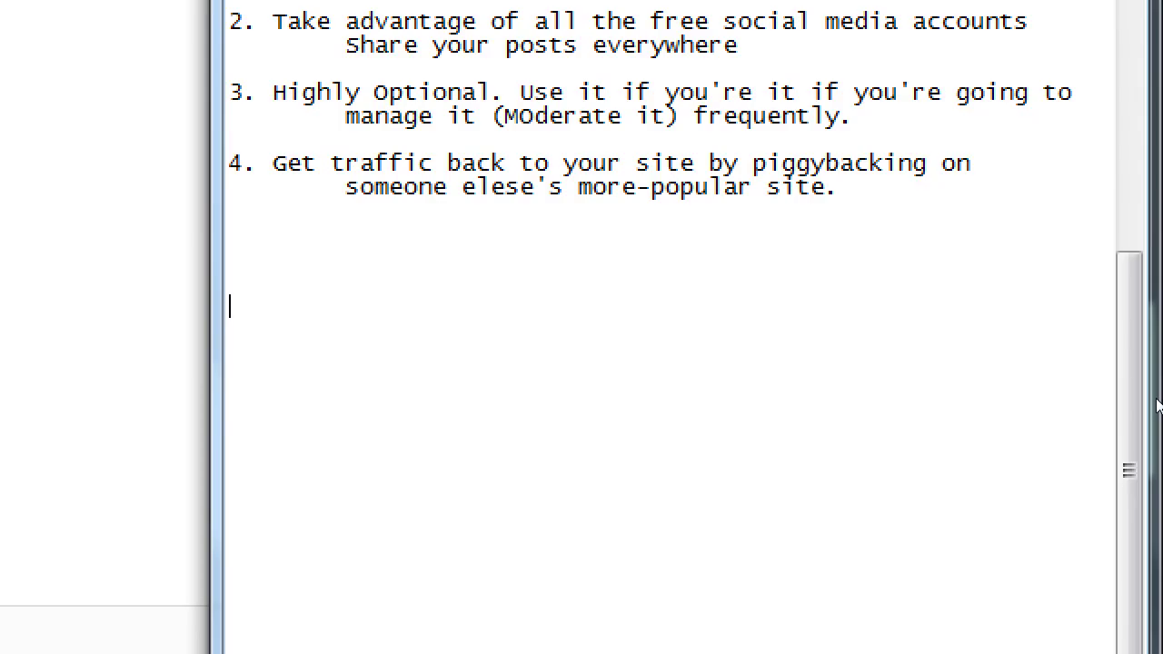
text(Picture tips)
Add the indented tip "Use your own pictures" under the heading, with "(or Stock Images)" indented one level deeper beneath it.
key(Return)
key(Tab)
text(Use )
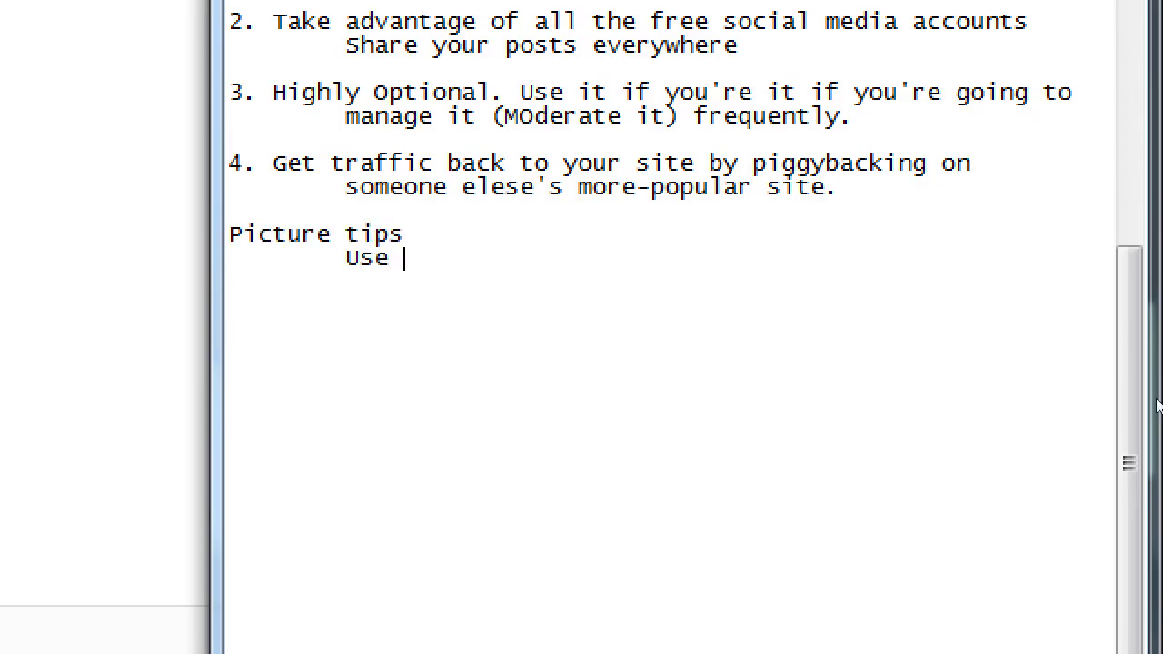
text(your own photos)
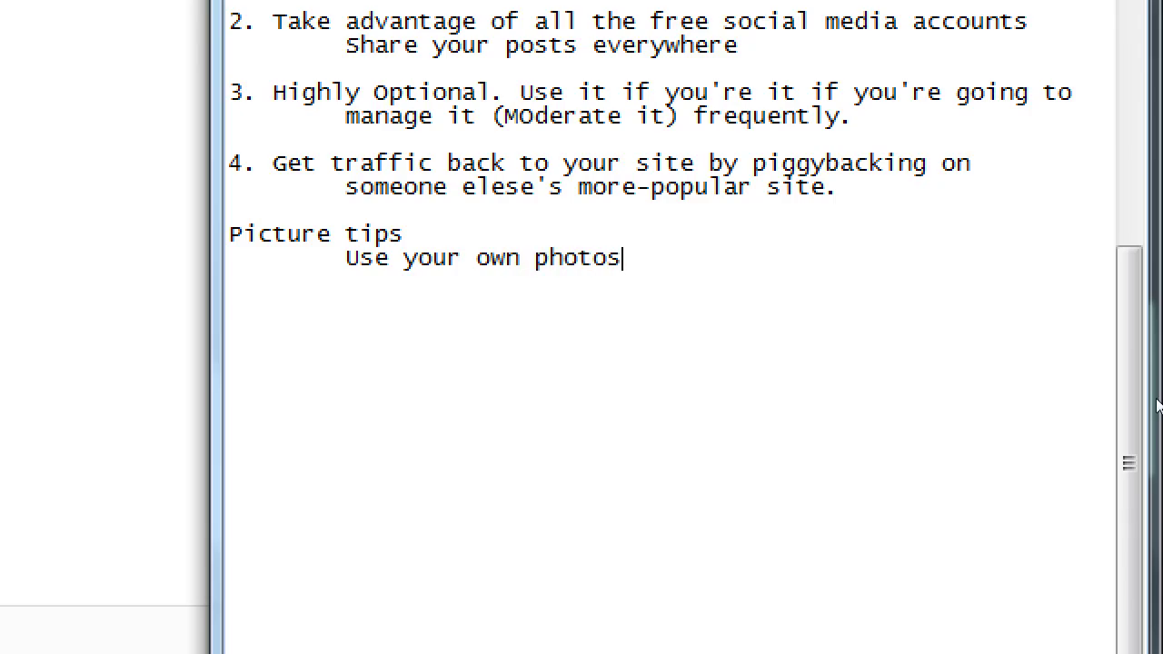
key(BackSpace)
key(BackSpace)
key(BackSpace)
key(BackSpace)
key(BackSpace)
key(BackSpace)
text(pic)
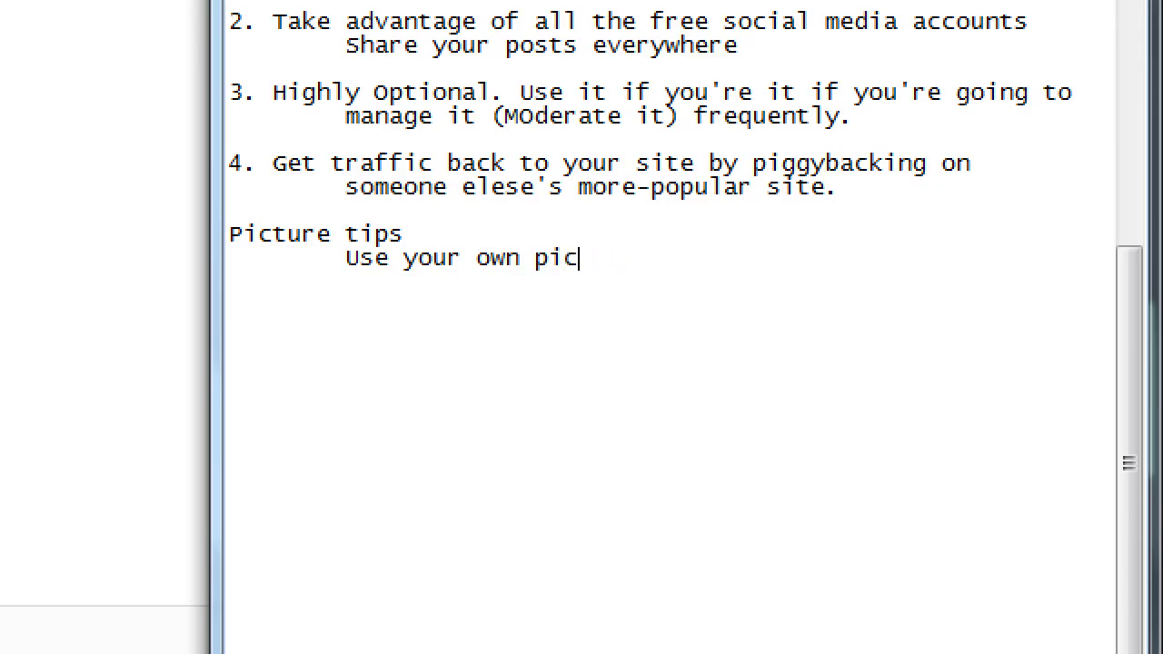
text(tures)
key(Return)
key(Tab)
key(Tab)
text((or Stock Images))
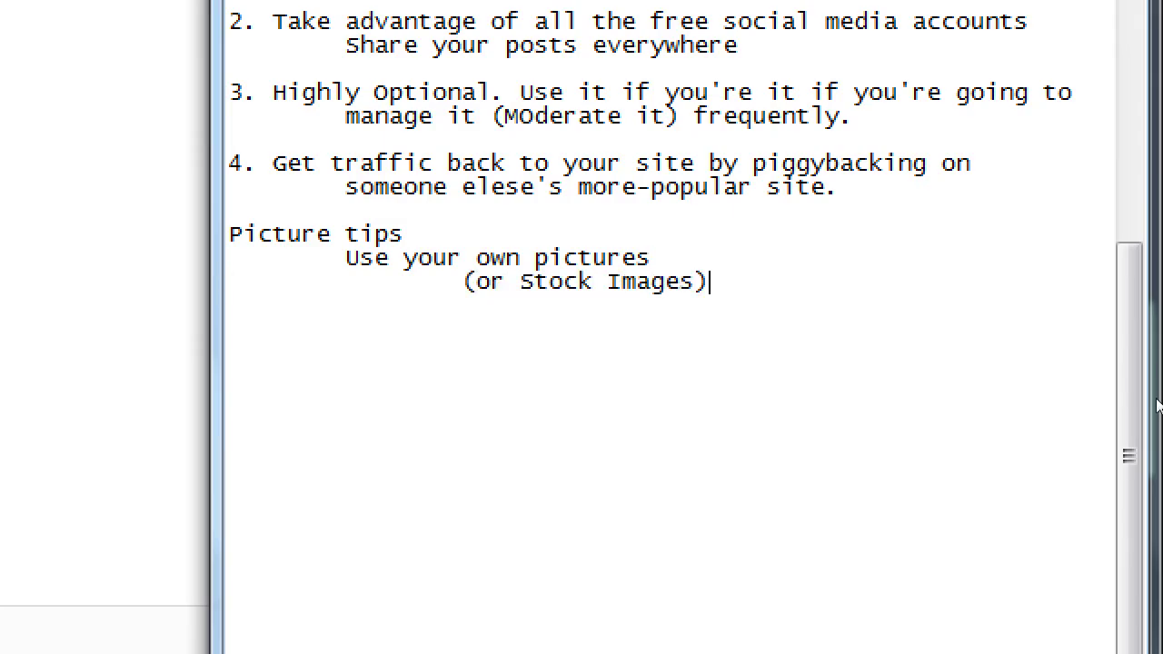
Add a second picture tip reading "Name your pictures meaningfully".
key(Return)
key(Tab)
text(Name your p)
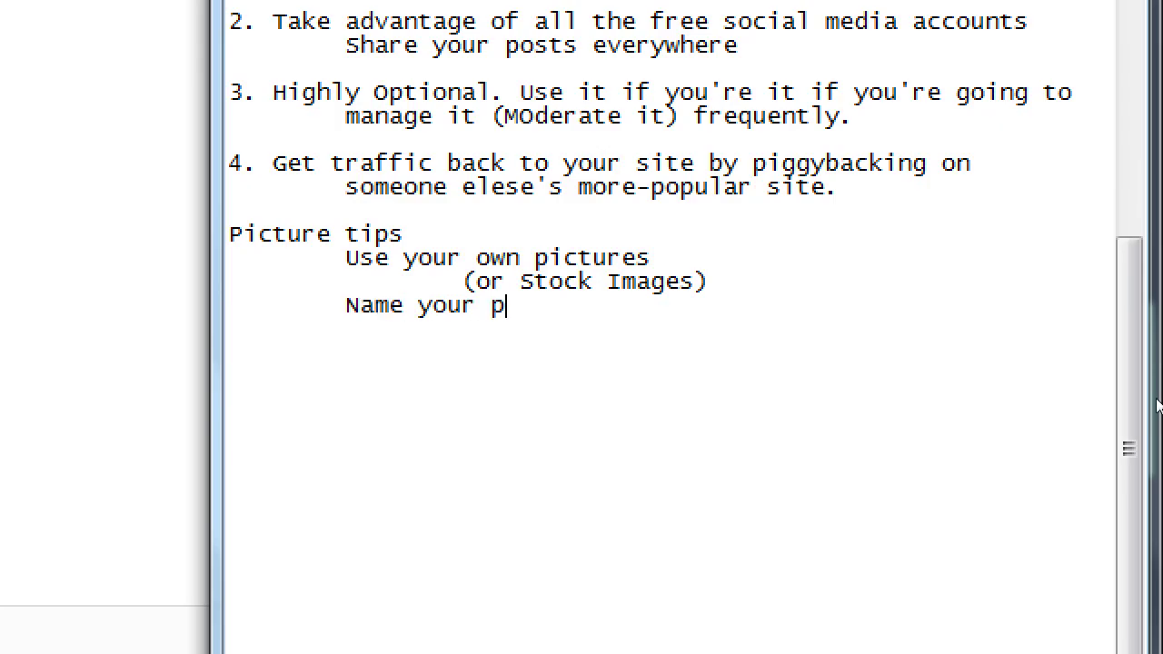
text(ic)
key(BackSpace)
text(ictures meaningfully)
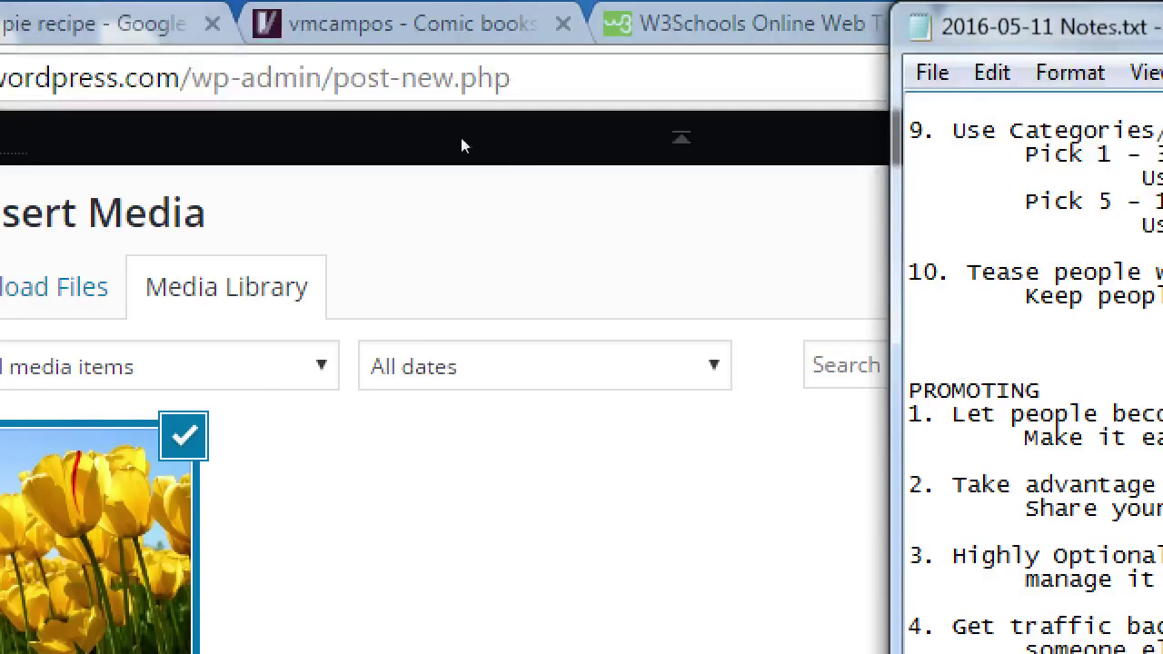
Return to the Insert Media dialog in the browser and examine the file name, title and other attachment fields of tulips.jpg.
click(537, 115)
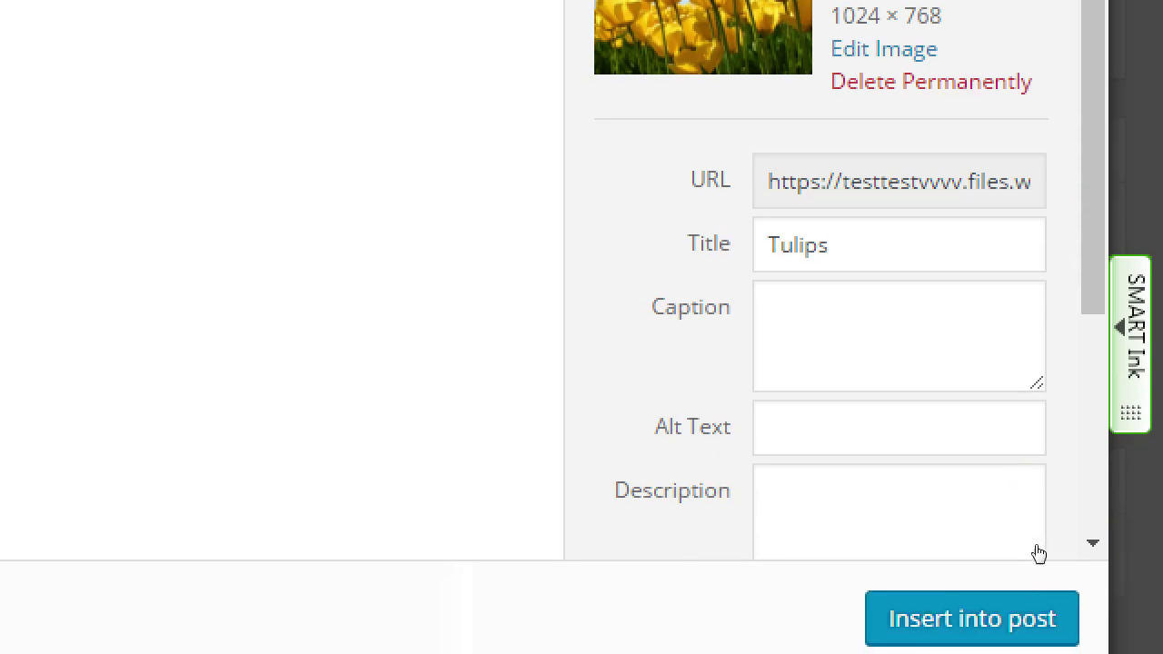
key(Tab)
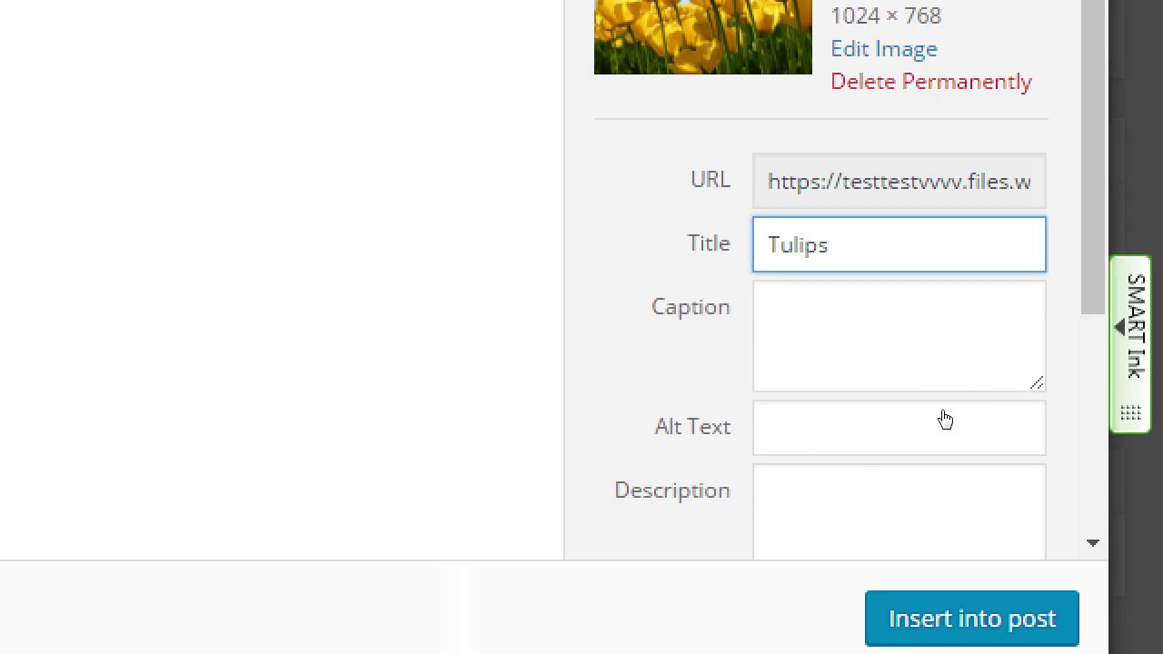
scroll(942, 418, down, 4)
scroll(945, 413, up, 4)
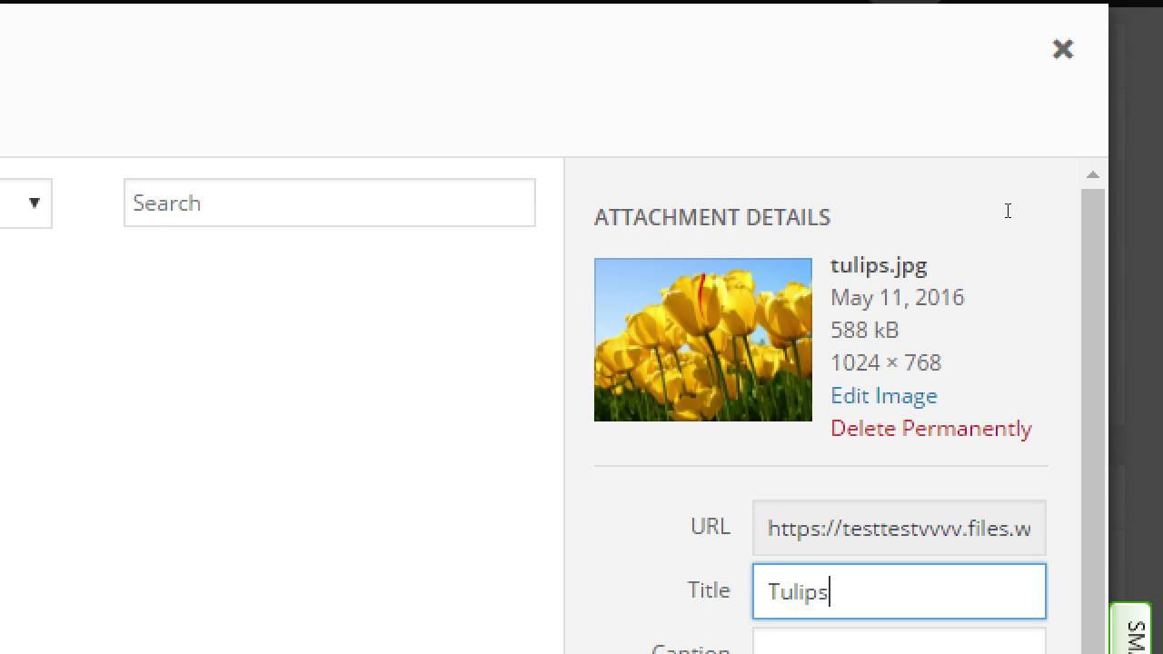
Switch back to the Notepad notes and append "before upload" to the tip about naming pictures.
key(alt+Tab)
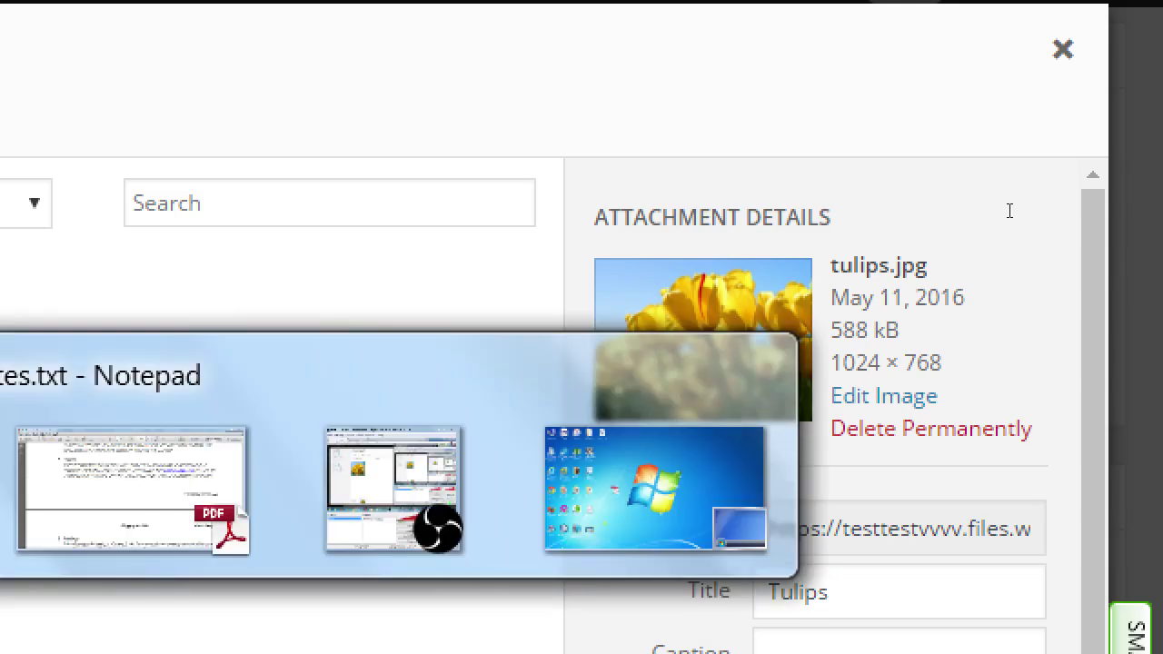
scroll(1067, 454, down, 3)
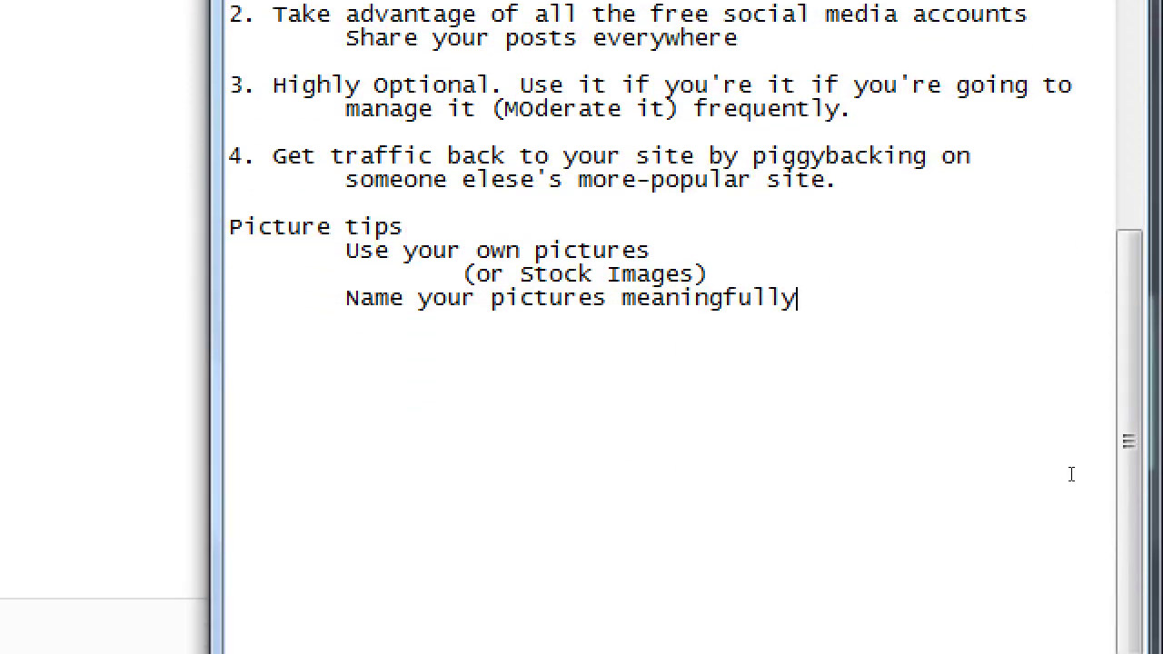
text(before u)
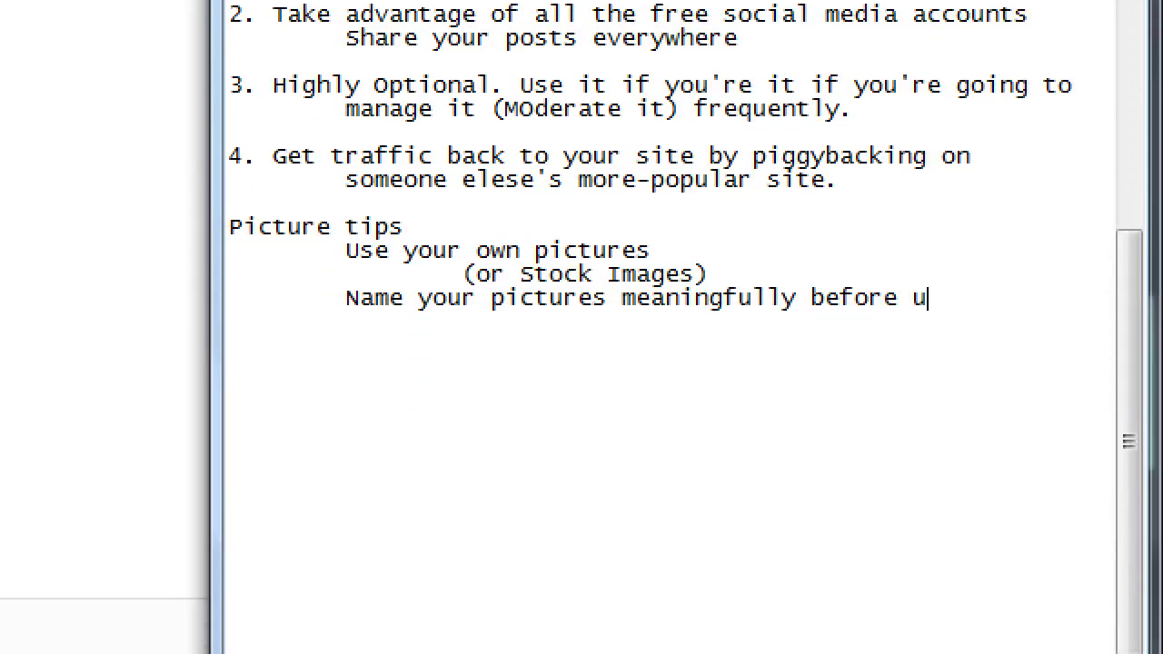
text(pload)
Add a third picture tip reading "Balance file size and file quality".
key(Return)
key(Tab)
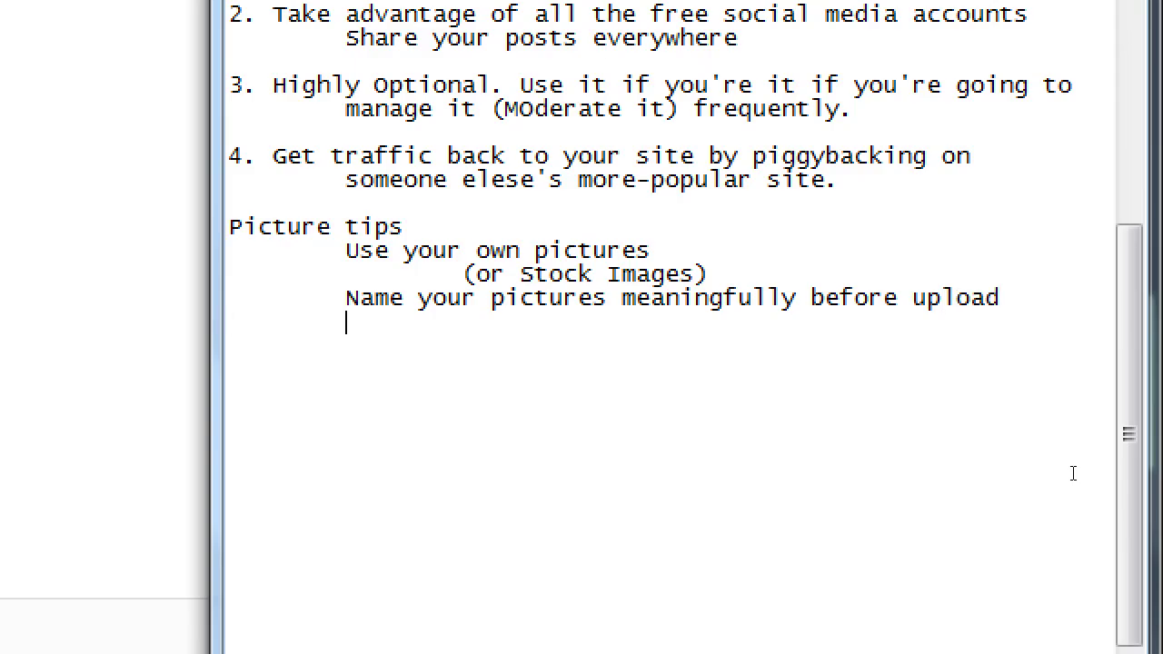
text(Balance fi)
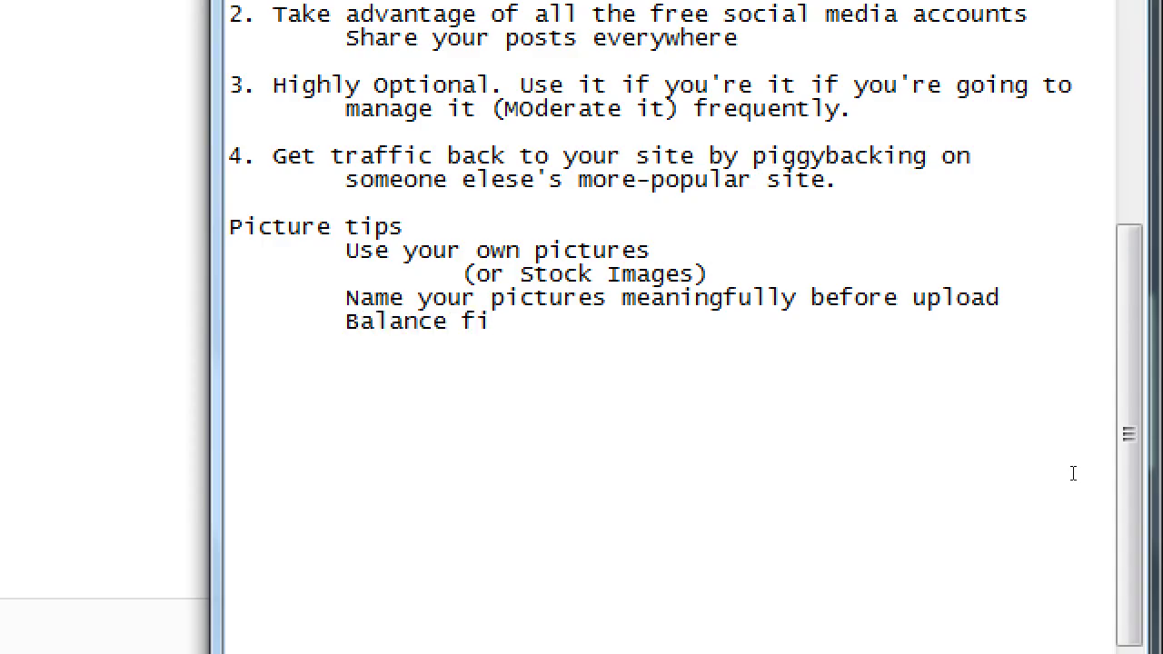
text(le size a)
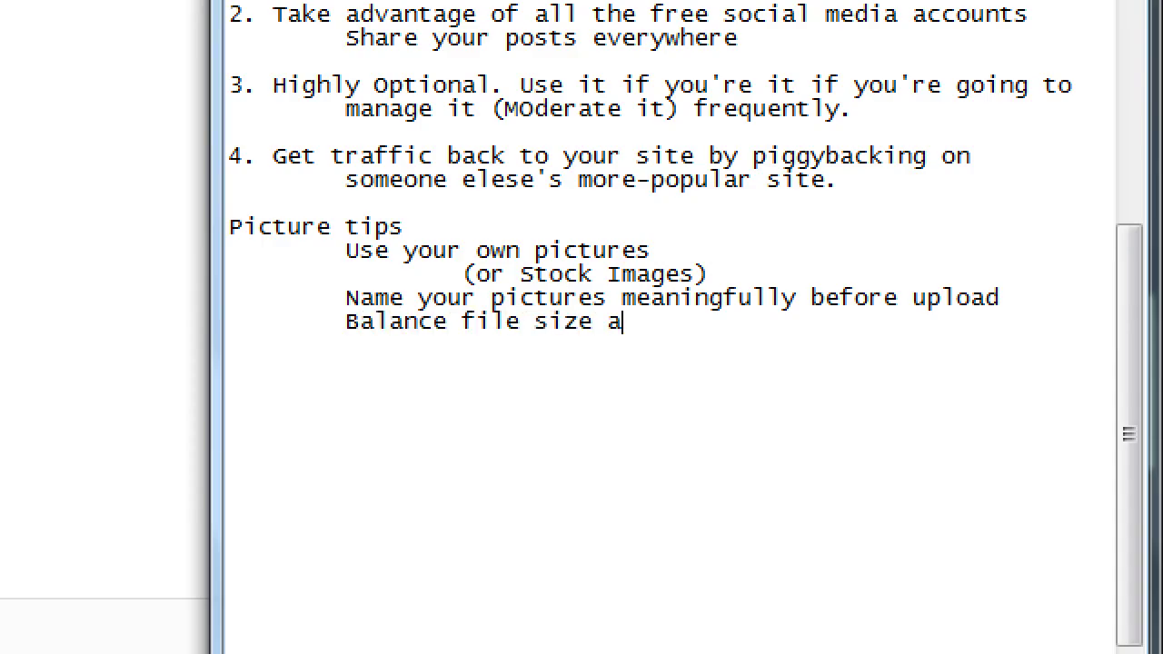
text(nd file quality)
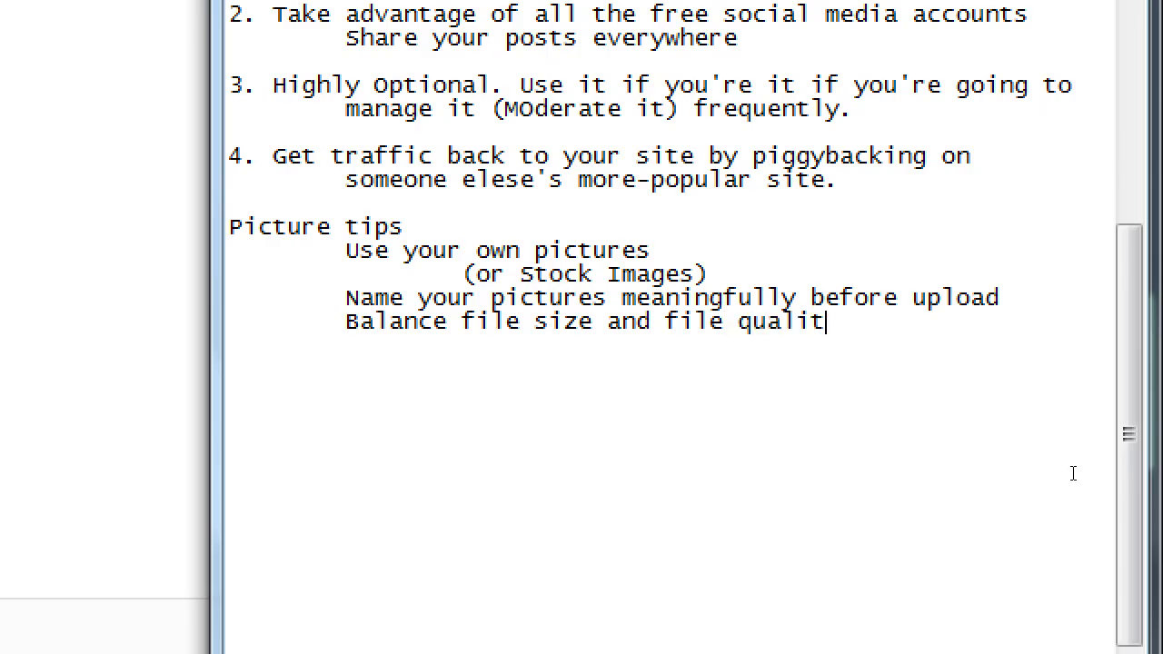
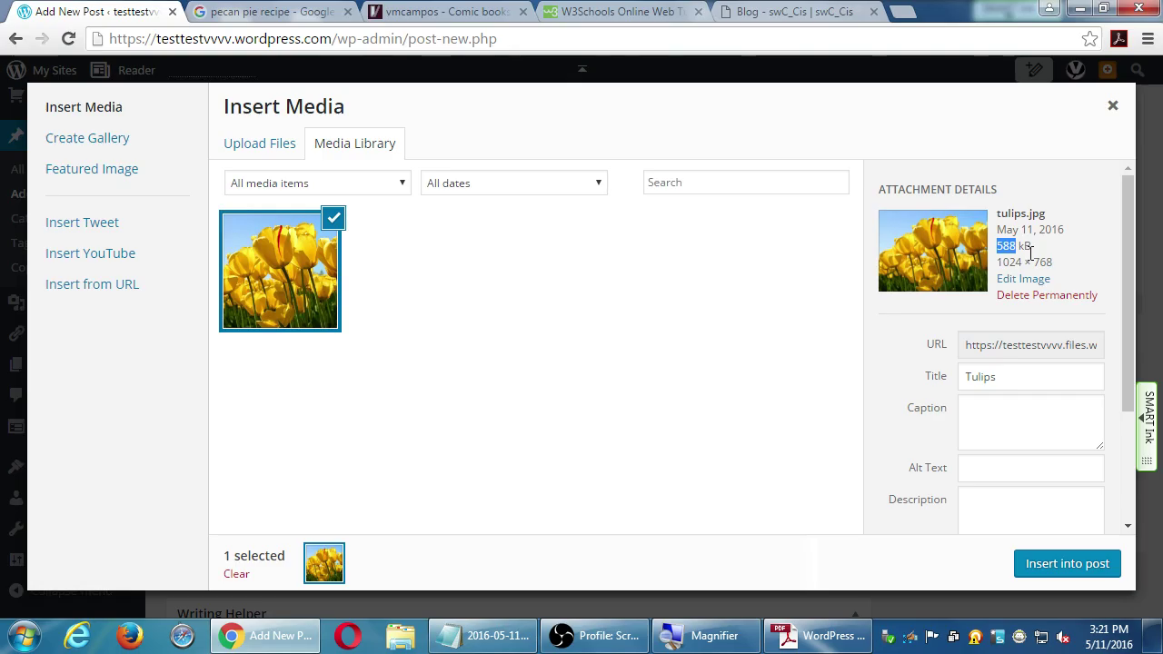
In the Notepad notes, add the range "50kb - 250kb" as an indented sub-item of the file size and quality tip.
click(480, 636)
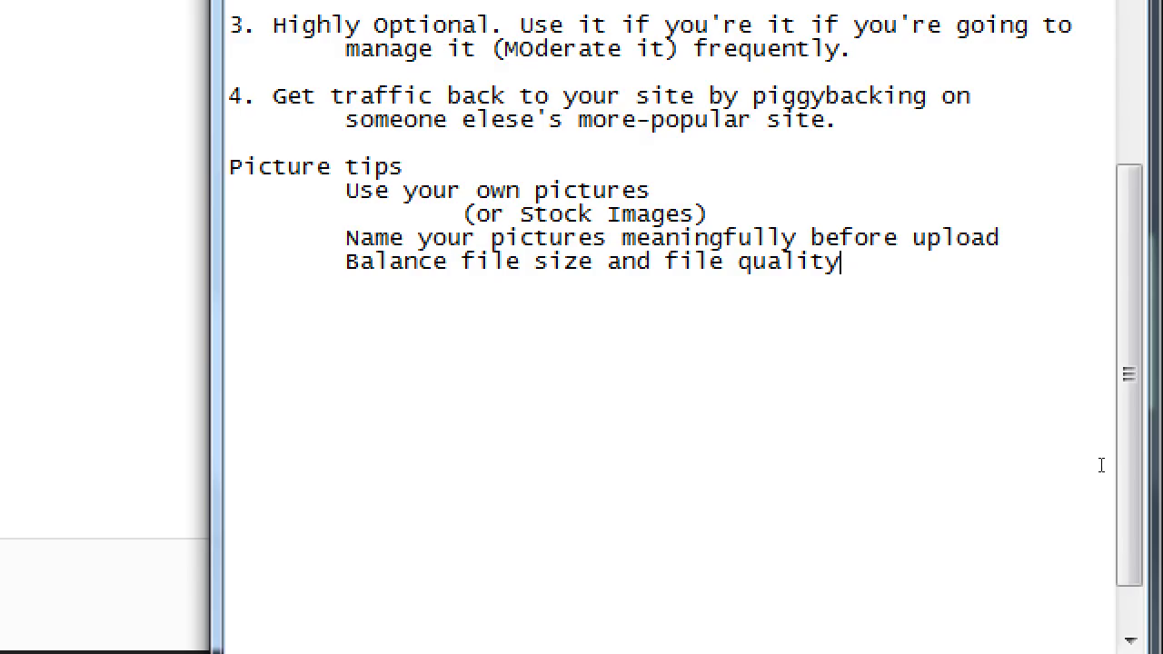
key(Return)
key(Tab)
key(Tab)
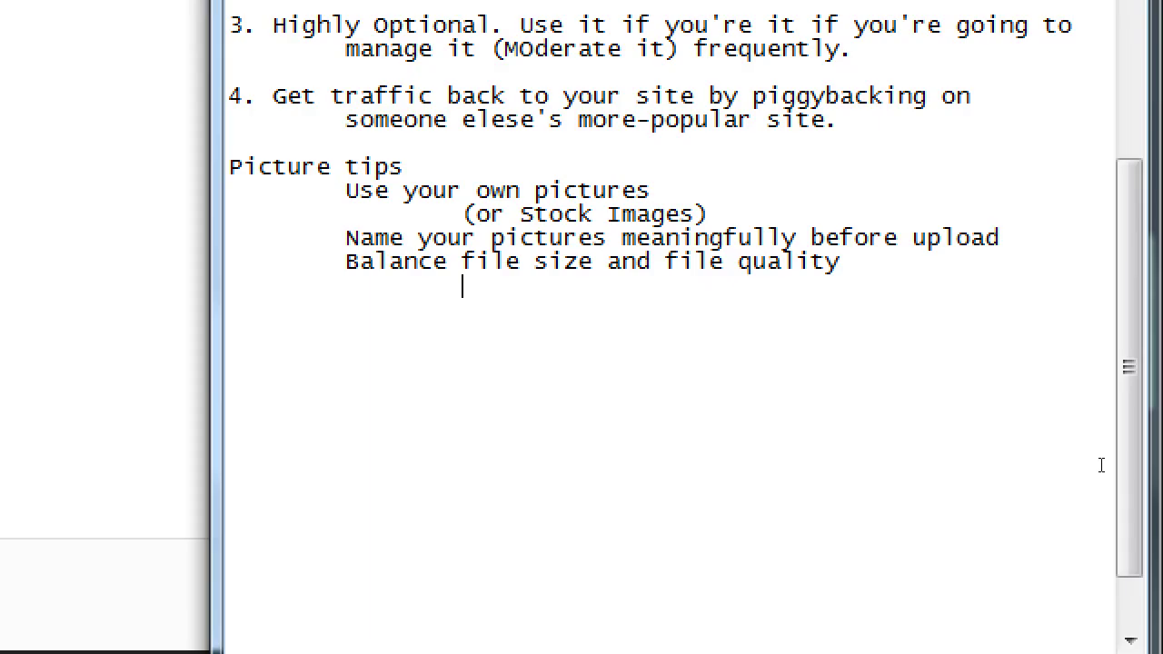
text(50kb 250kb)
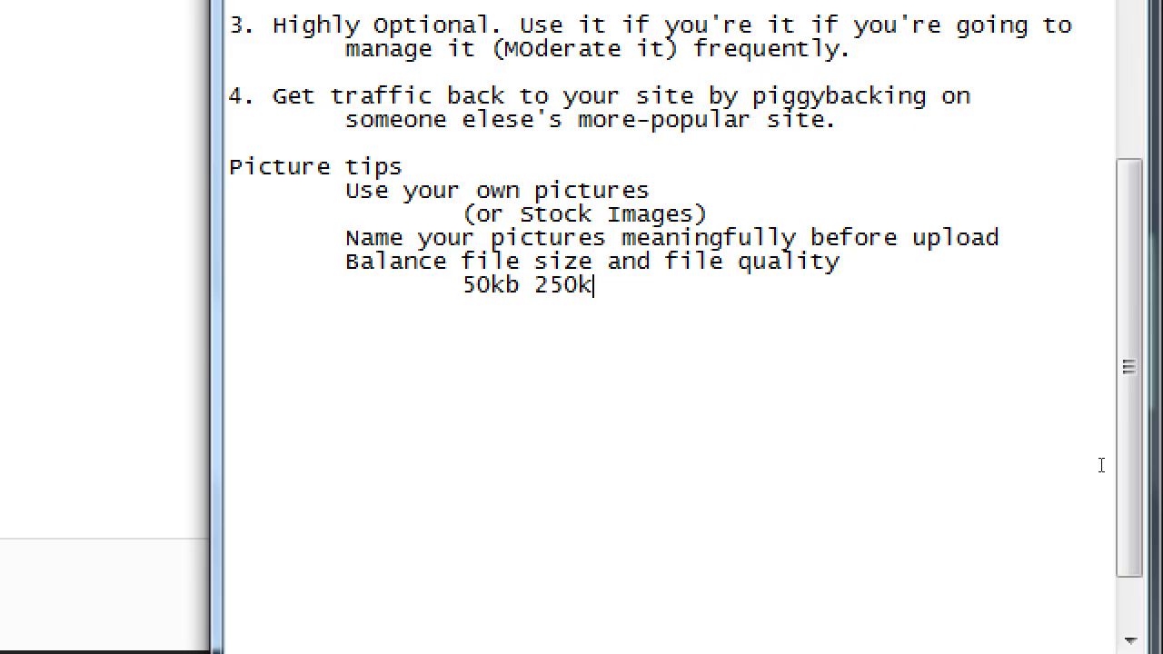
key(Left)
key(Left)
key(Left)
key(Left)
key(Left)
text(-)
key(shift+Right)
key(shift+Right)
key(shift+Right)
key(shift+Right)
key(shift+Right)
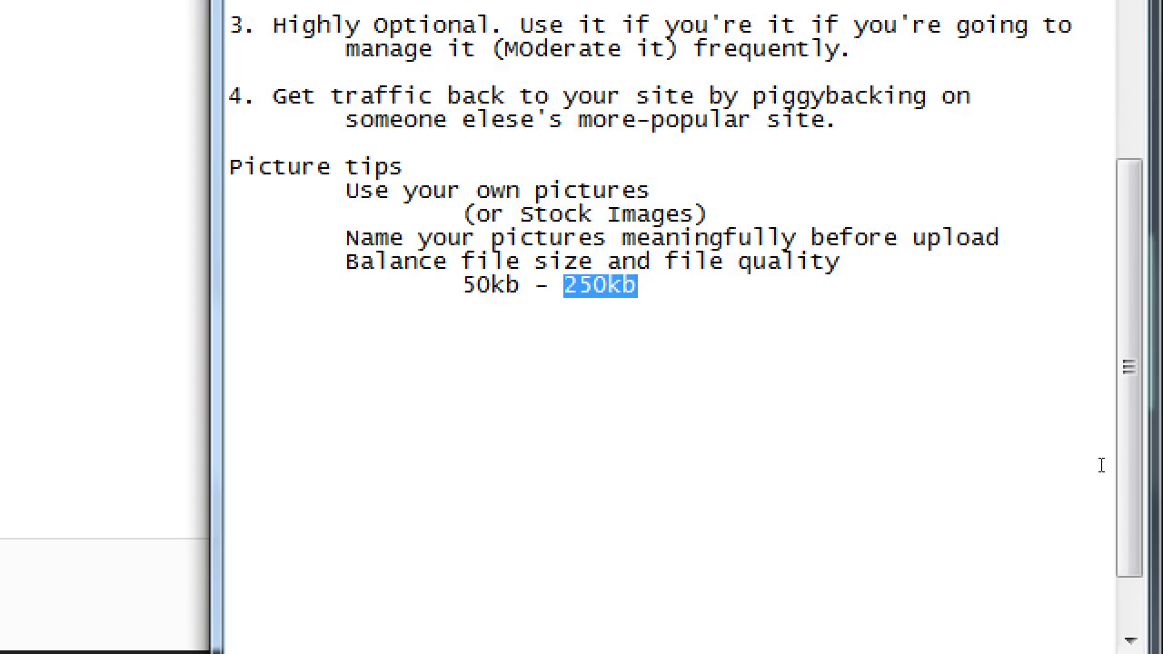
key(Down)
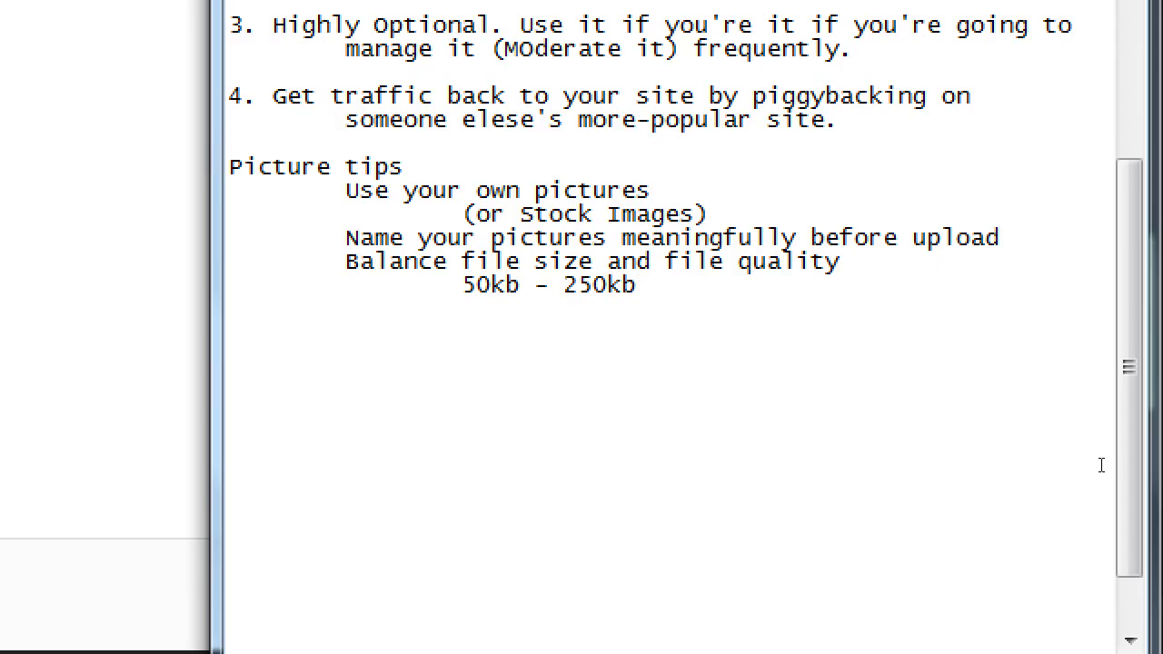
Write "(392kb)" after the file size range as an example, and delete it again.
text(()
text(3)
text(00)
key(BackSpace)
key(BackSpace)
text(2)
key(BackSpace)
text(982)
key(BackSpace)
key(BackSpace)
text(2kb))
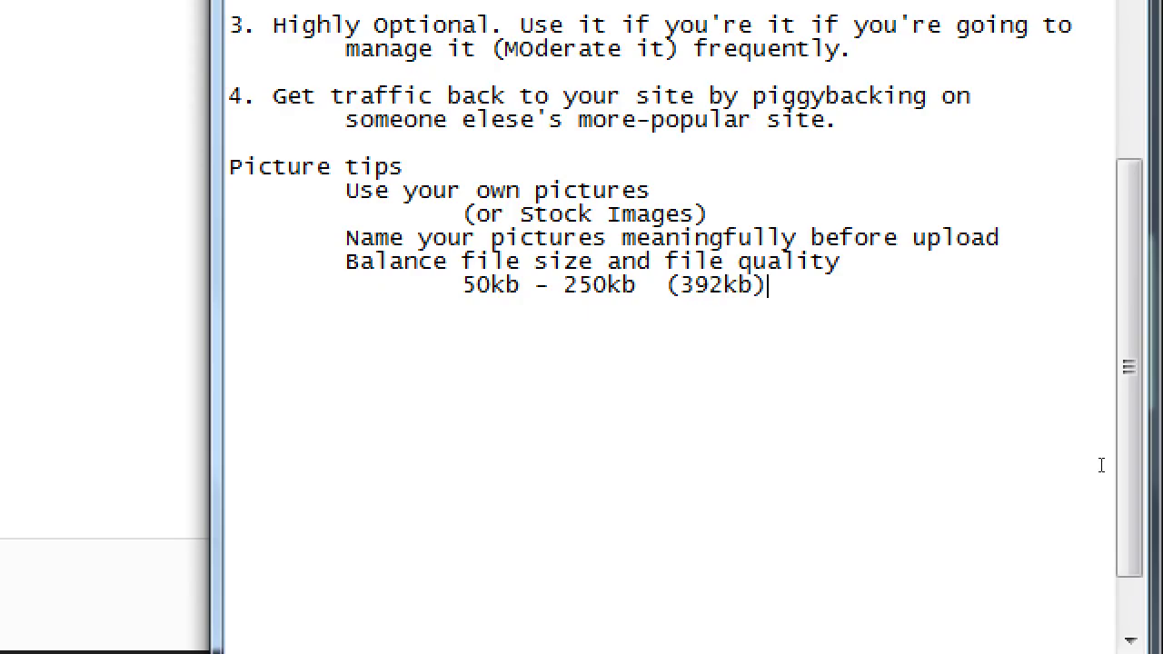
key(BackSpace)
key(BackSpace)
key(BackSpace)
key(BackSpace)
key(BackSpace)
key(BackSpace)
key(BackSpace)
key(BackSpace)
key(BackSpace)
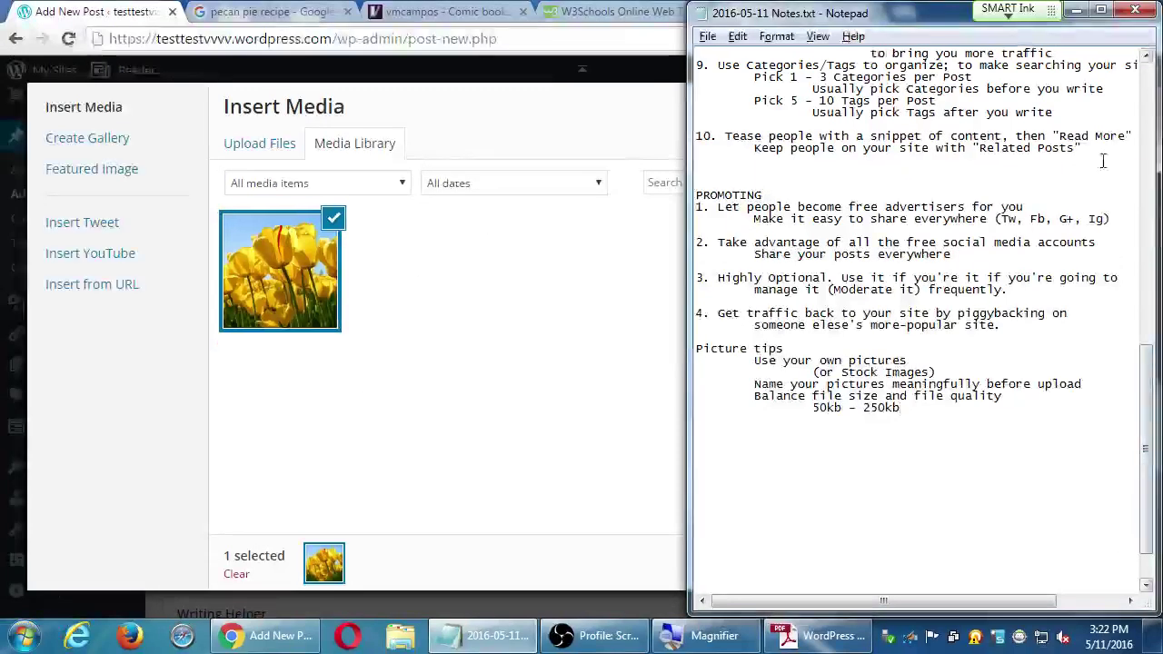
Return to the Insert Media dialog and view the size options for the tulips image, leaving Medium – 300 × 225 selected.
key(super+Up)
scroll(1041, 324, down, 2)
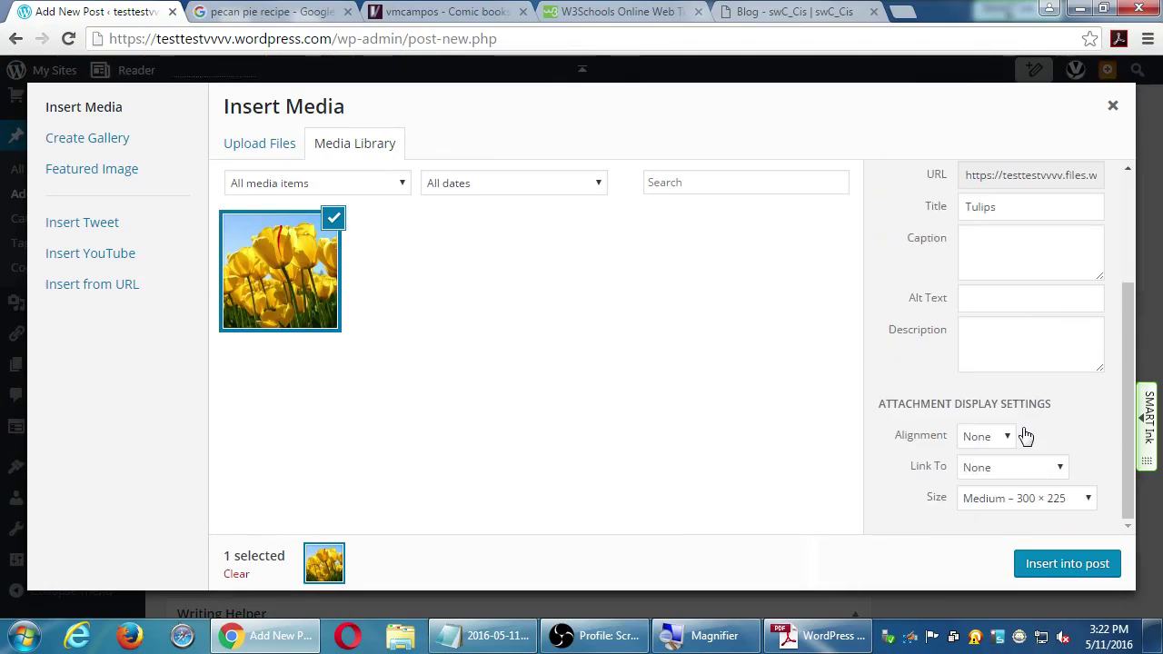
click(981, 505)
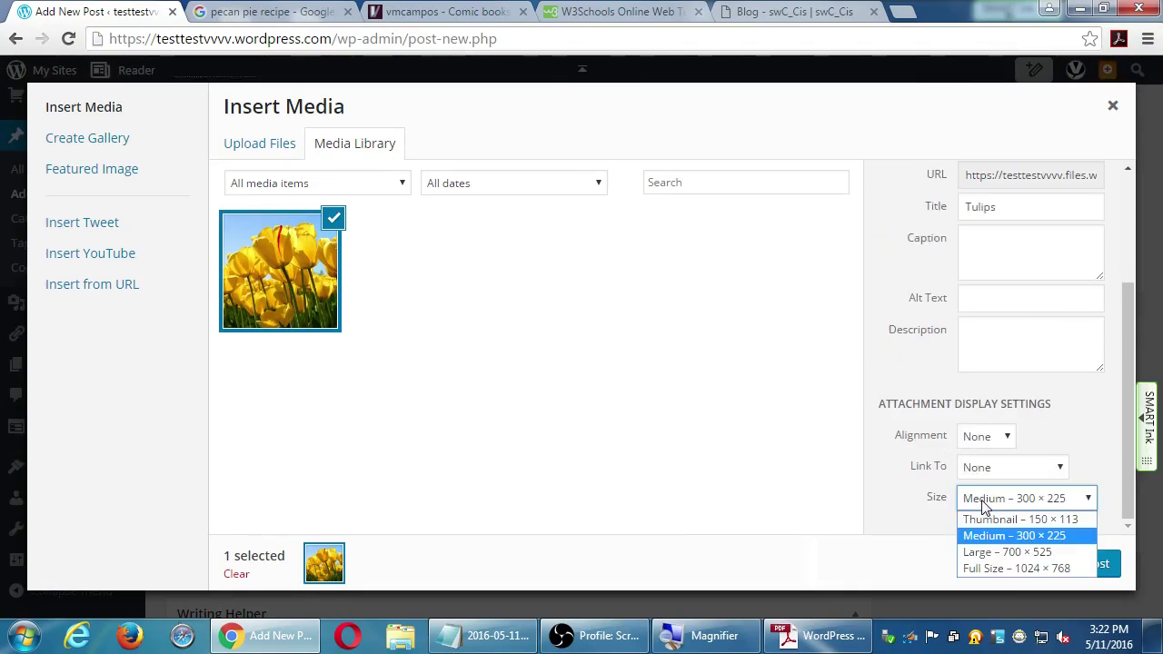
click(798, 440)
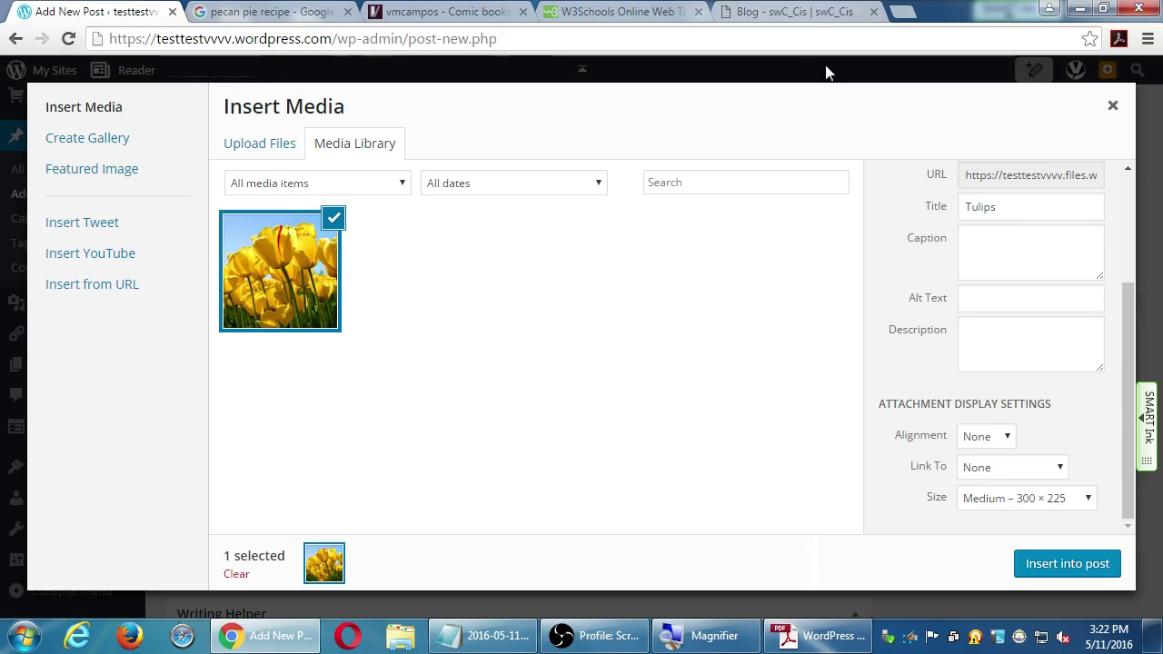
Open pixlr.com in a new browser tab and view its Pixlr Editor and Pixlr Express web apps.
click(902, 14)
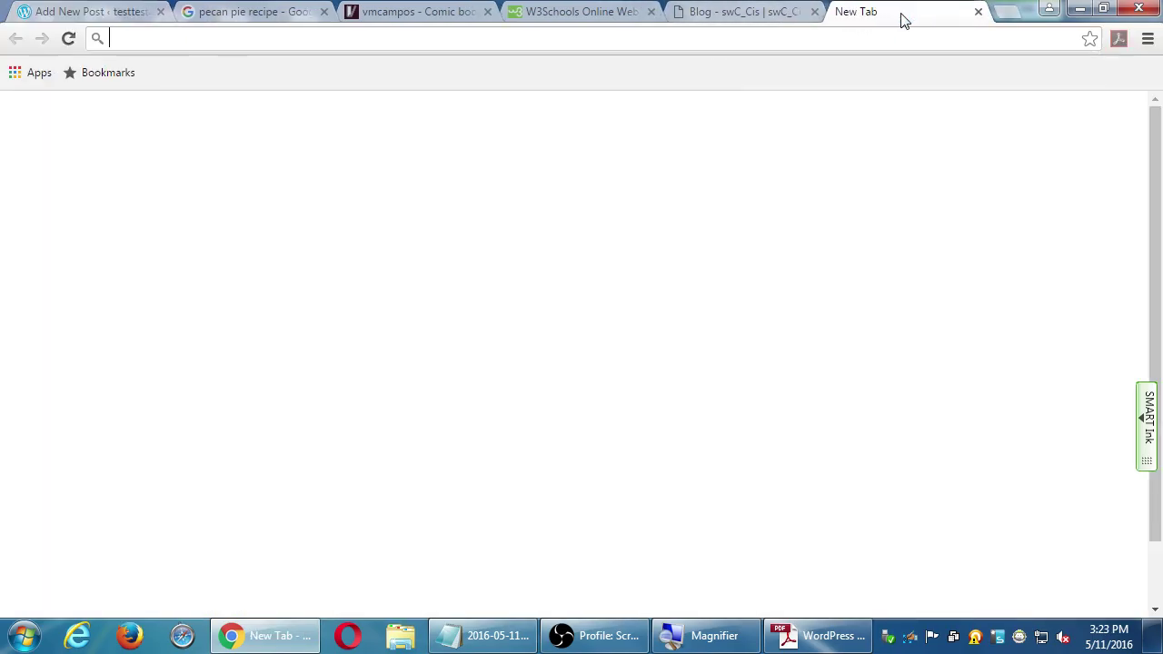
text(pixabay.com)
key(Return)
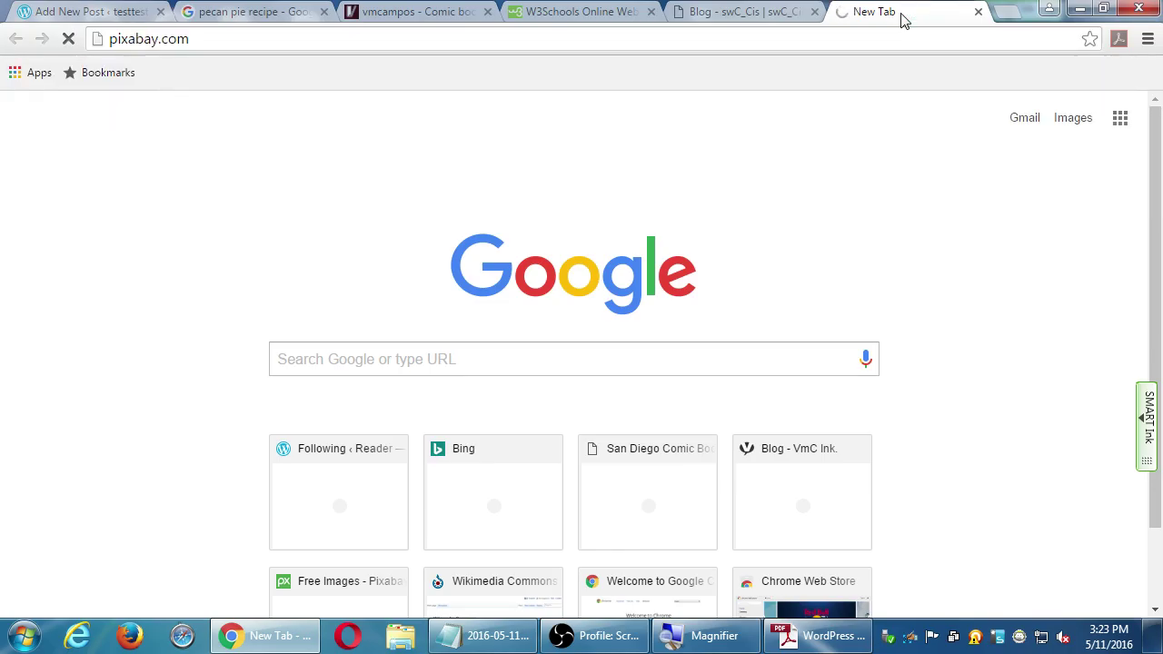
key(ctrl+l)
text(pixlr.c)
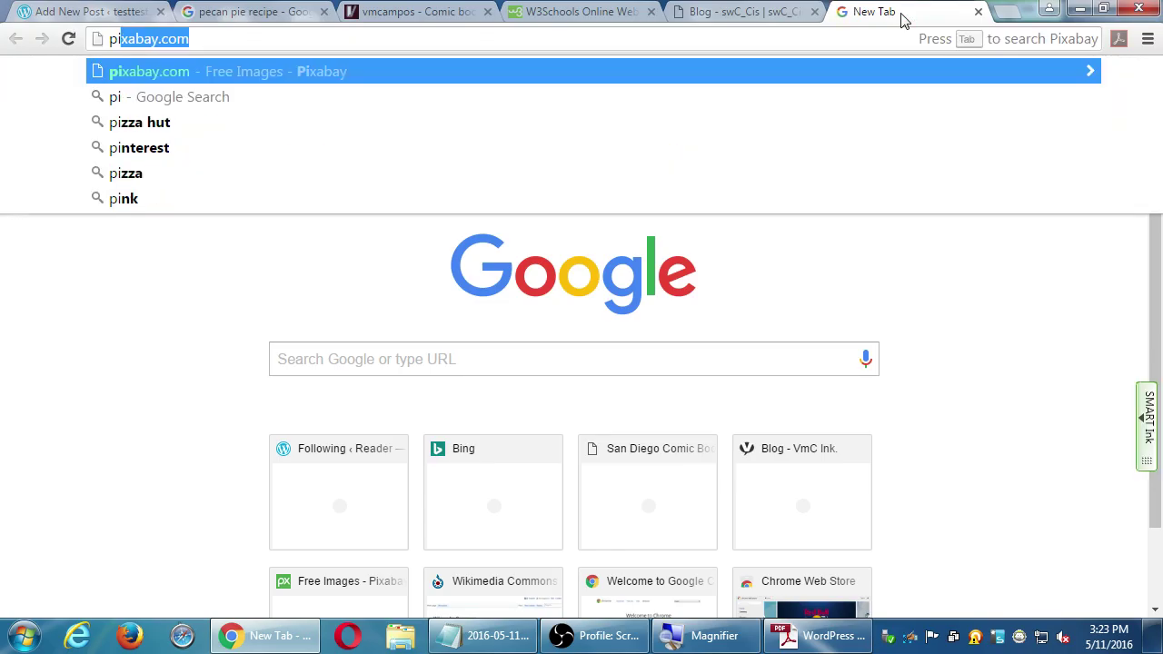
text(o)
key(Return)
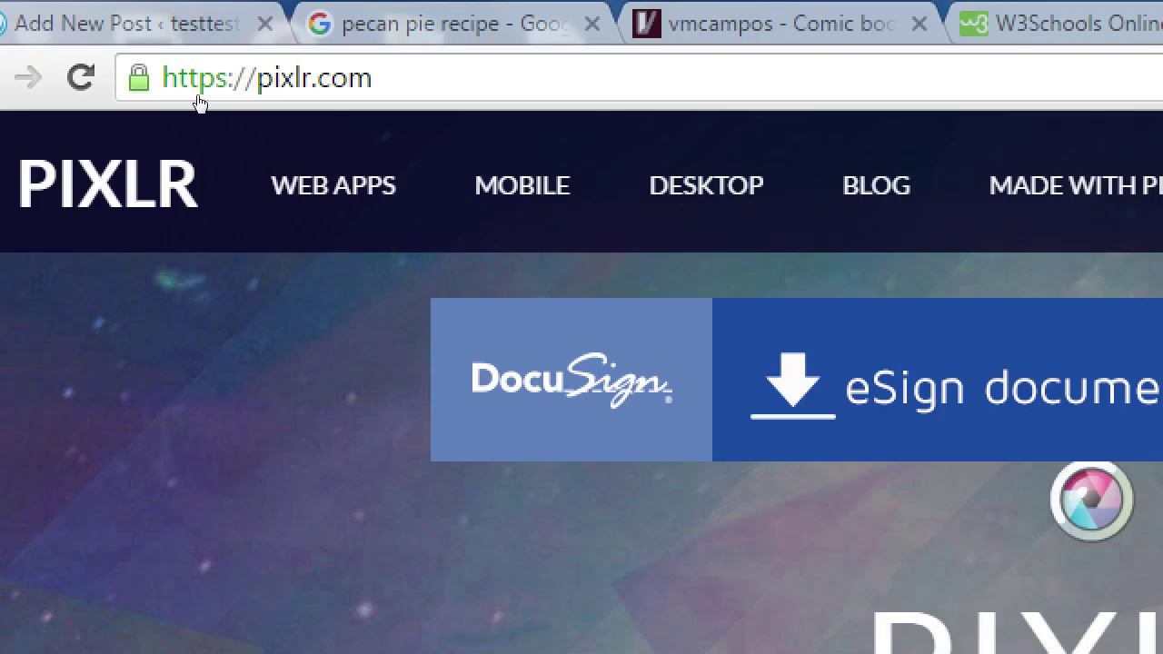
scroll(422, 354, down, 3)
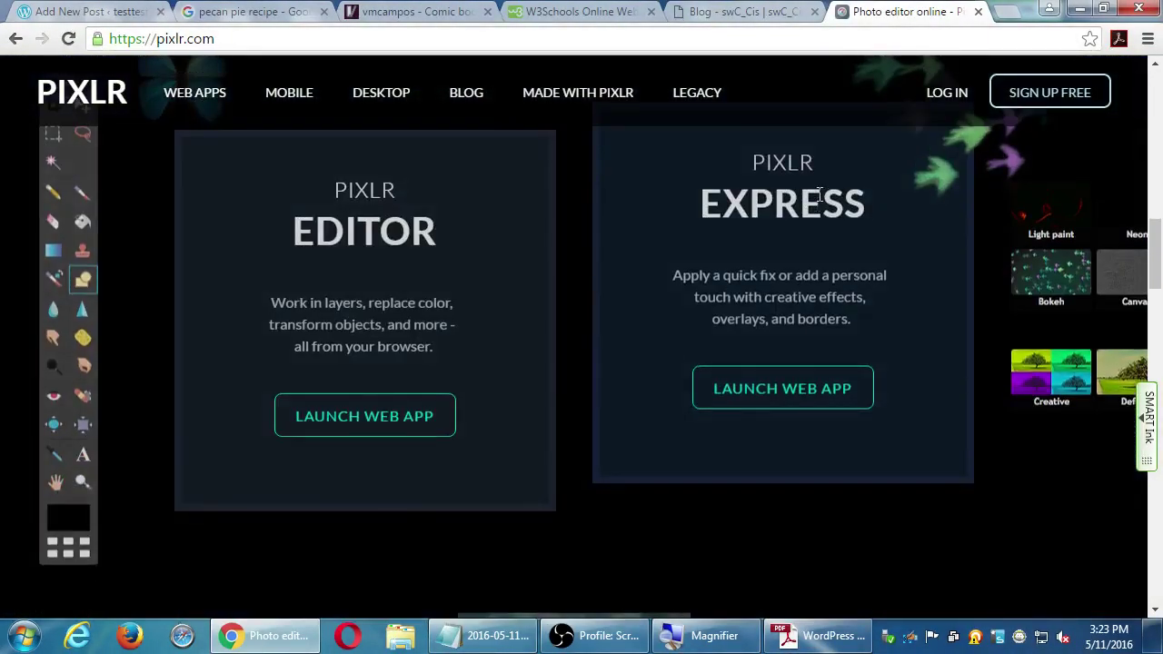
scroll(786, 222, up, 1)
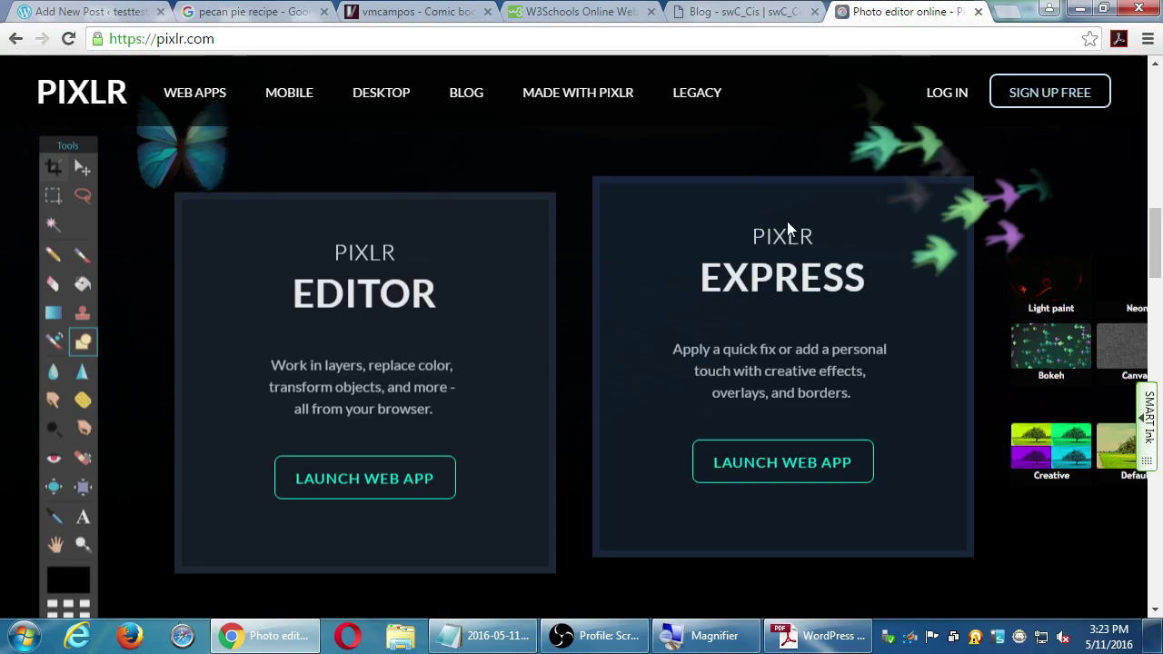
scroll(501, 240, up, 1)
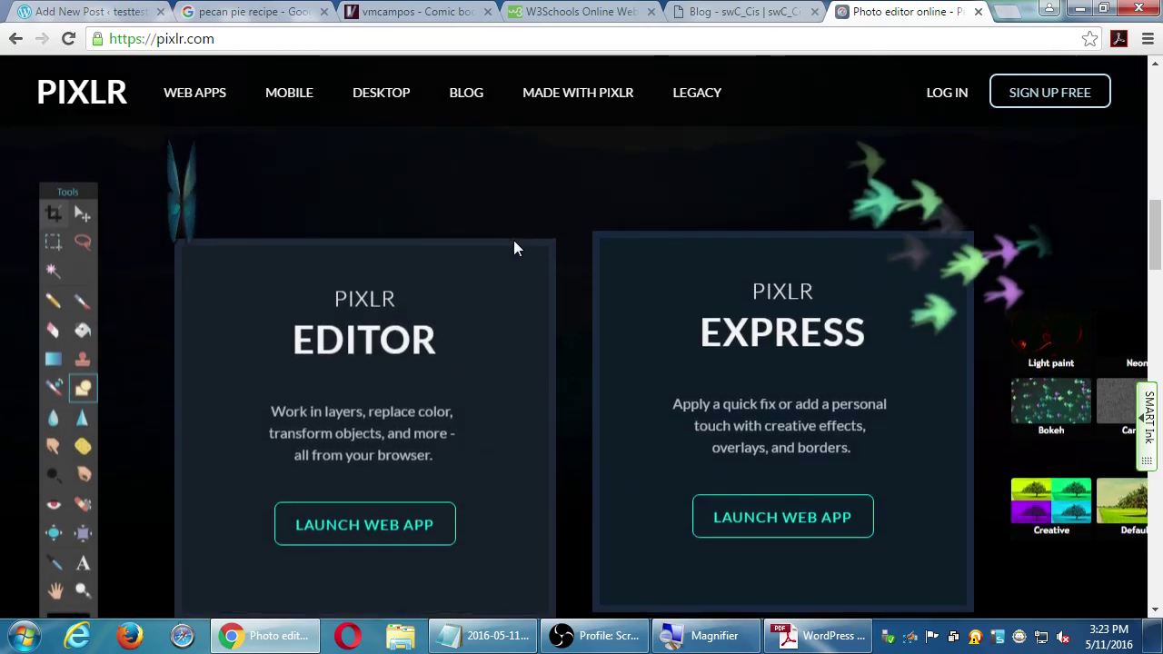
scroll(900, 344, down, 1)
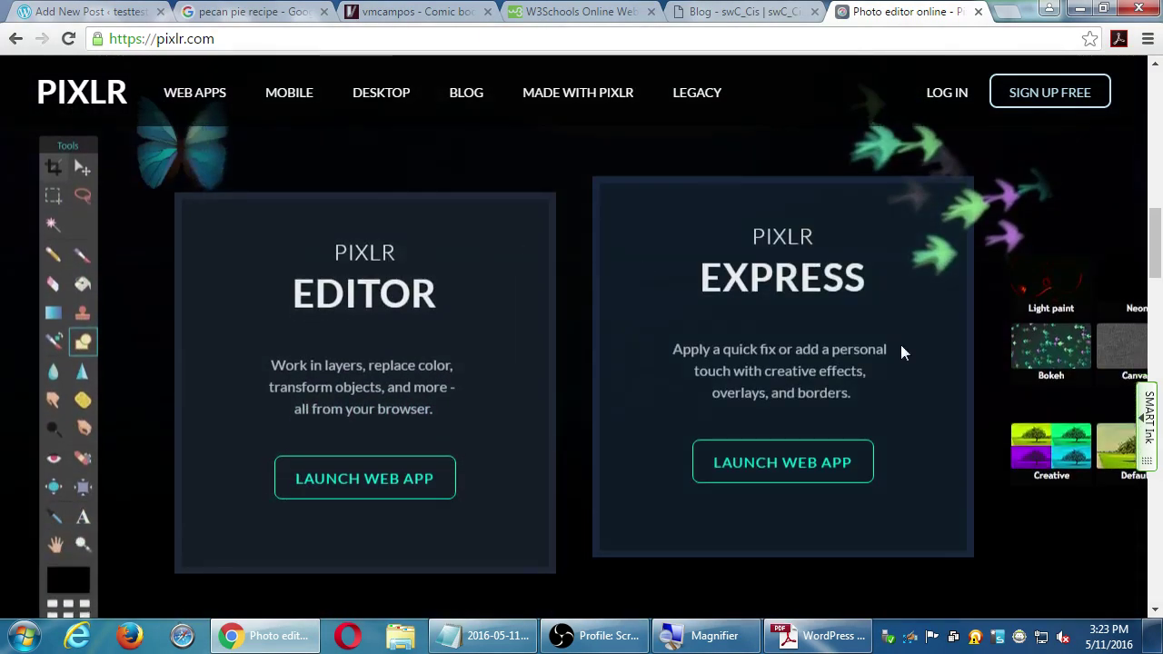
In the Notepad notes, add the indented sub-item "Use pixlr.com to edit your photos" under the file size and quality tip.
click(477, 647)
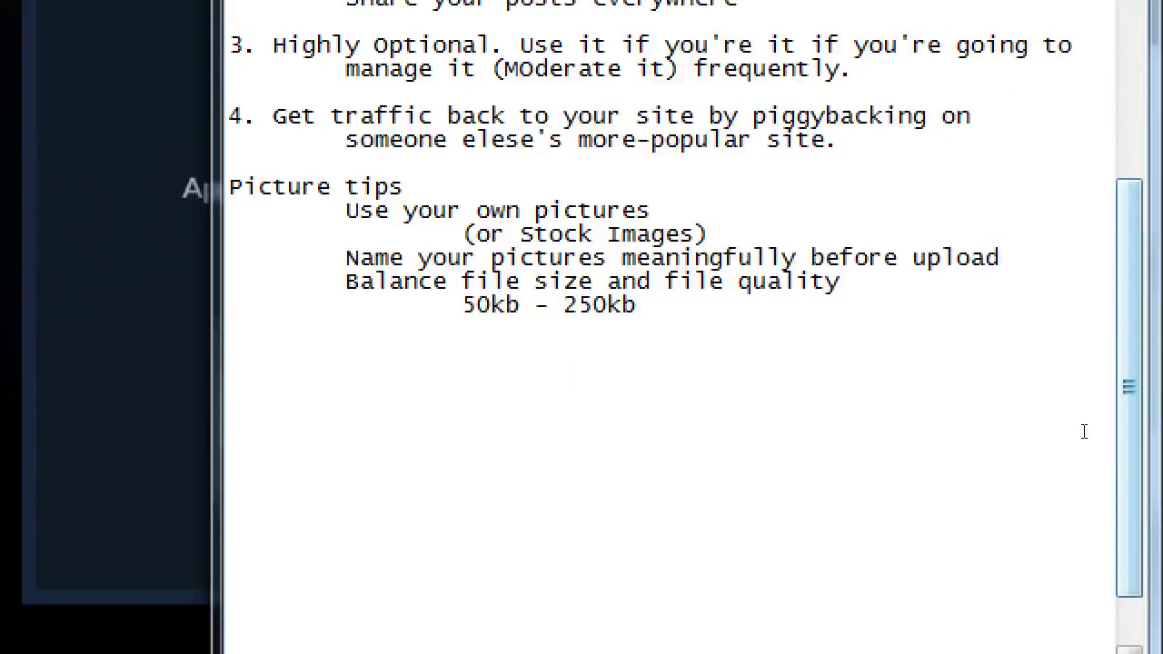
key(Return)
key(Tab)
key(Tab)
text(u)
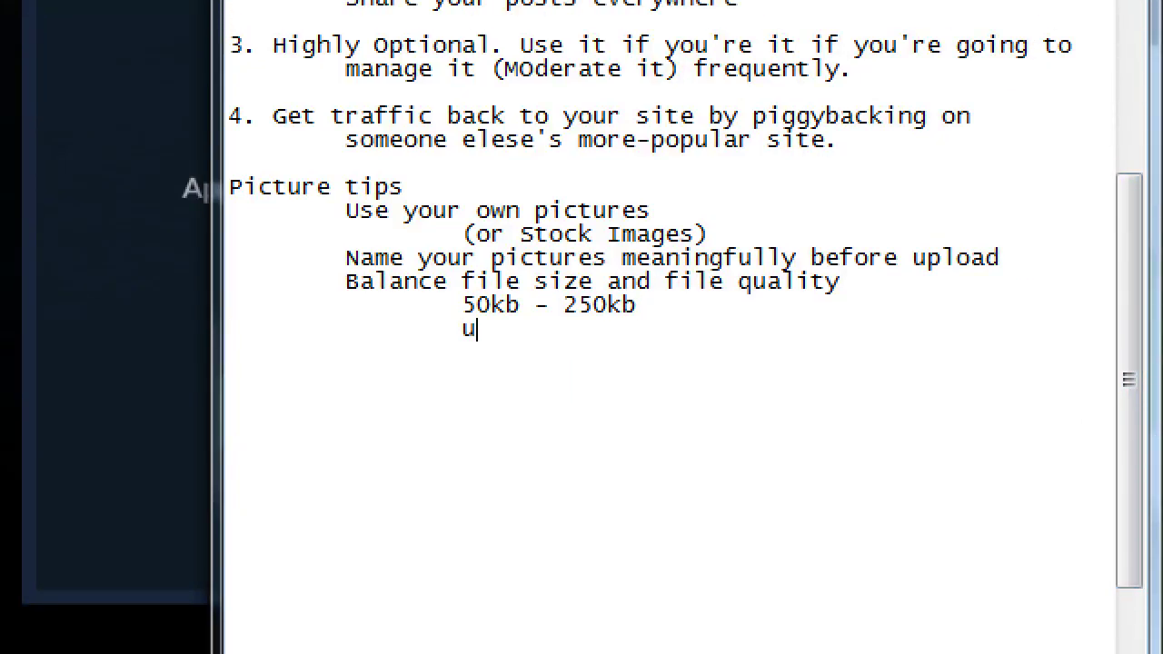
text(se)
key(BackSpace)
key(BackSpace)
key(BackSpace)
key(BackSpace)
text(Use pixlr.com to )
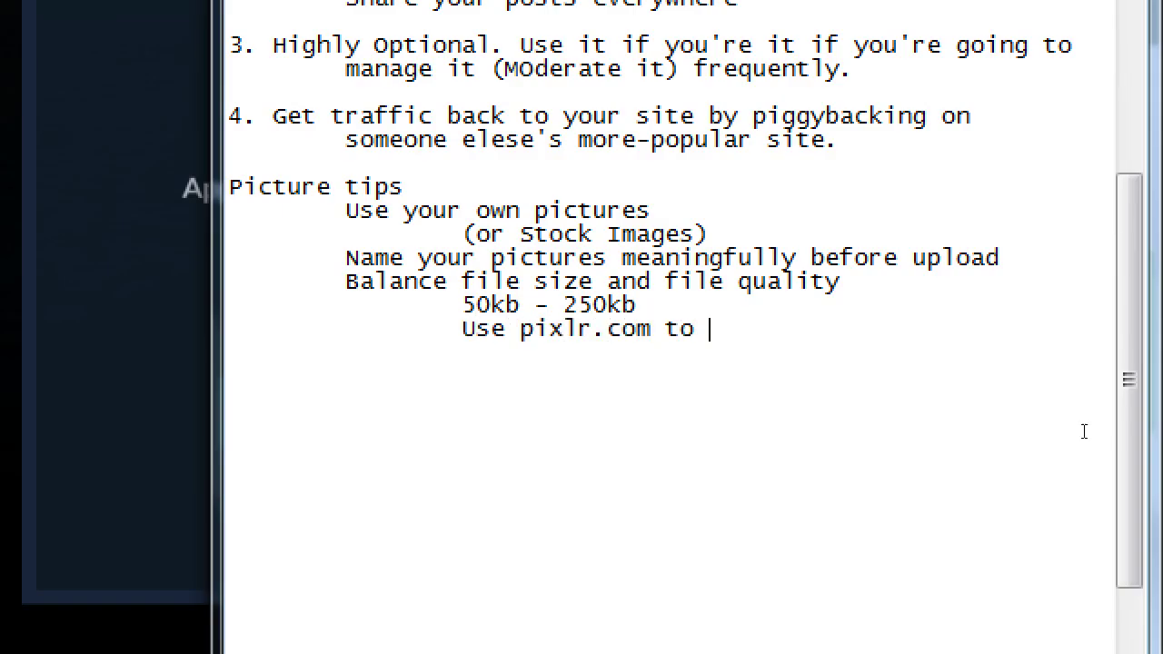
text(edit your pho)
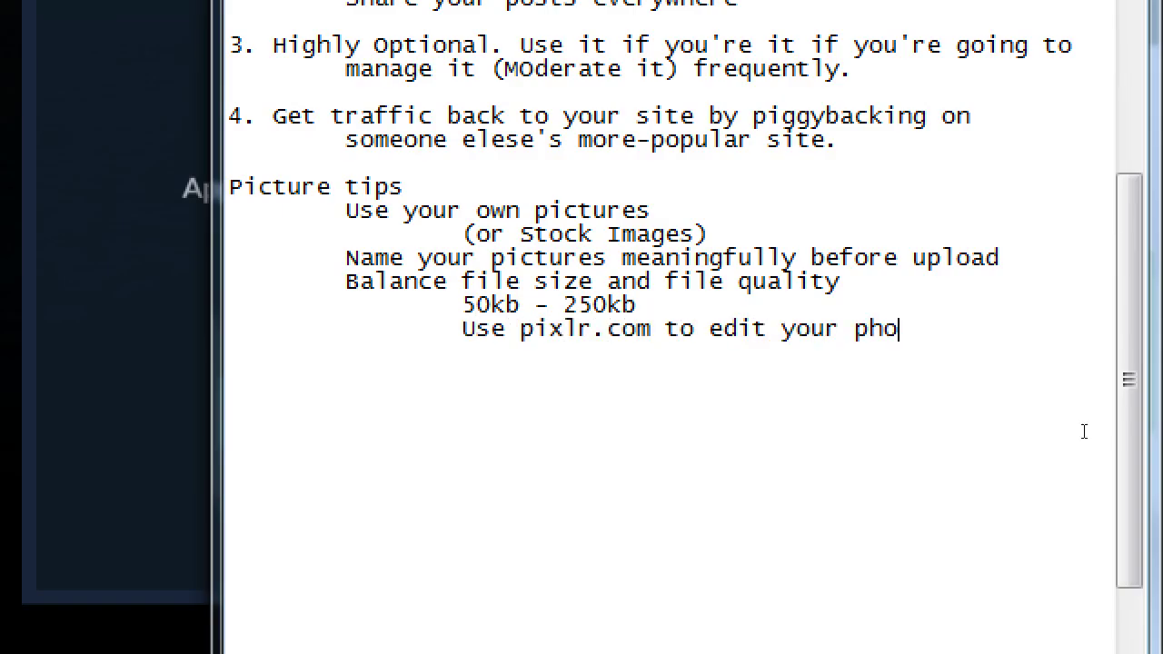
text(tos)
Add a fourth picture tip reading "Keep in mind dimensions".
key(Return)
key(Tab)
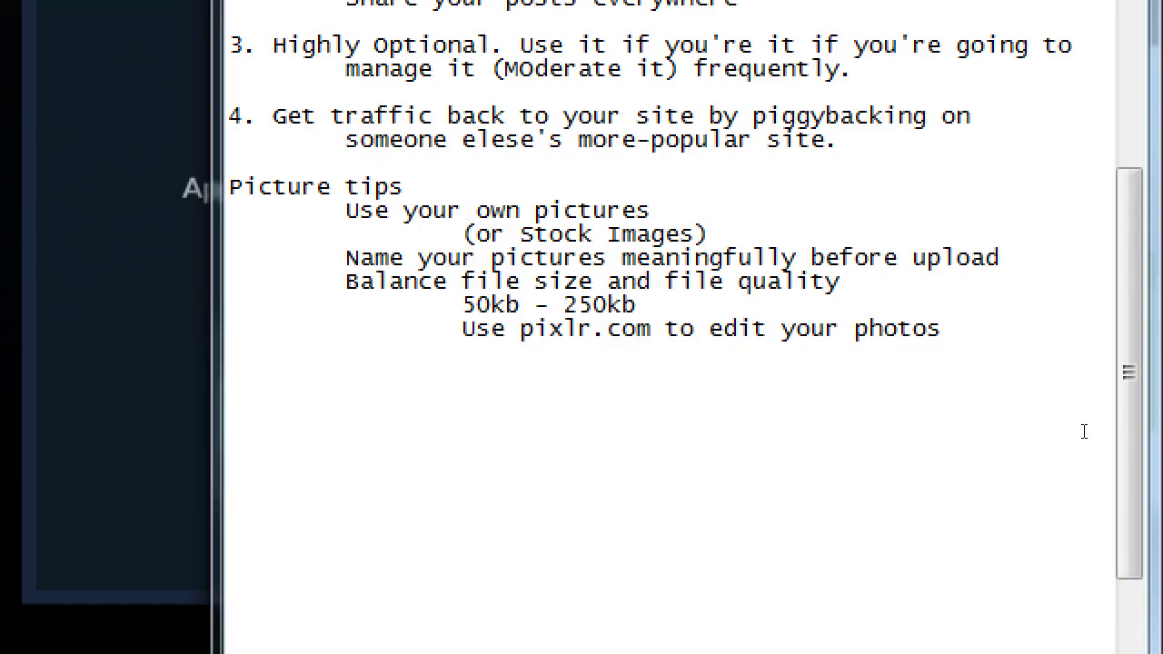
text(Keep in mind )
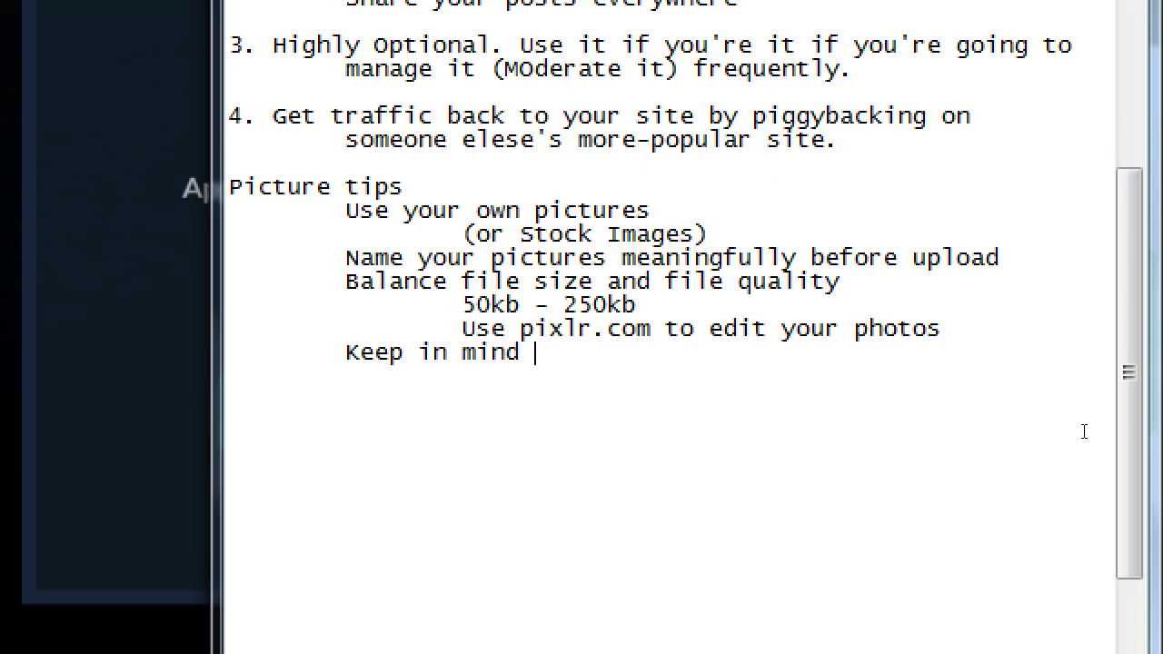
text(dimen)
text(sionss)
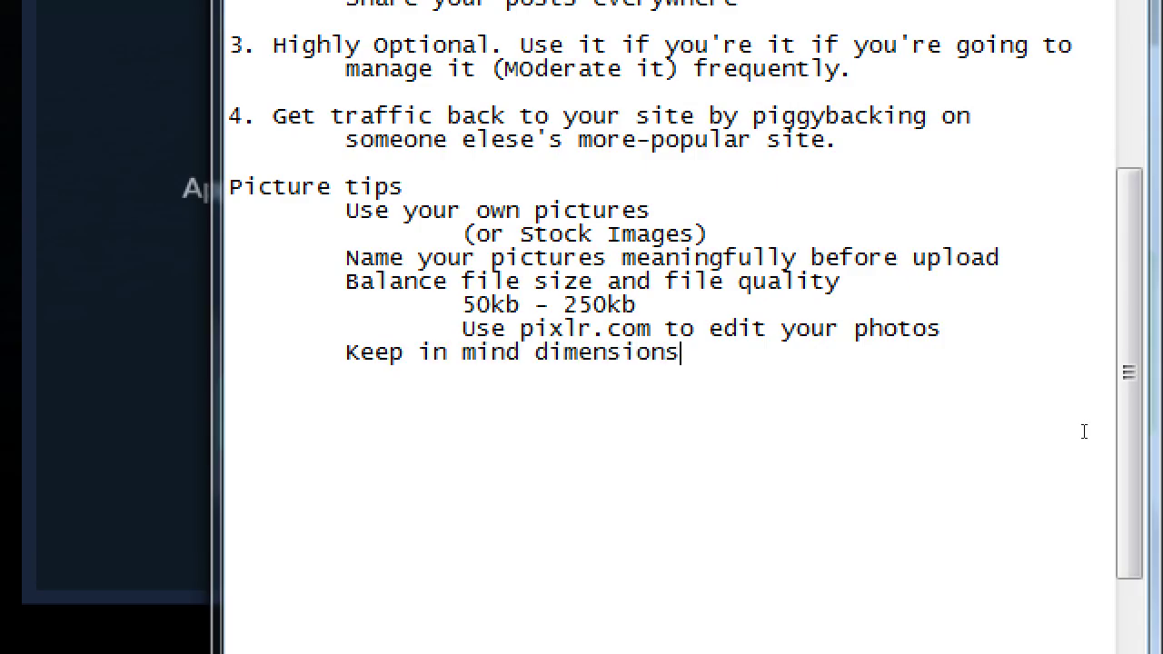
key(BackSpace)
Add "1200px max" as an indented sub-item of the dimensions tip.
key(Return)
key(Tab)
key(Tab)
text(2)
key(BackSpace)
text(12)
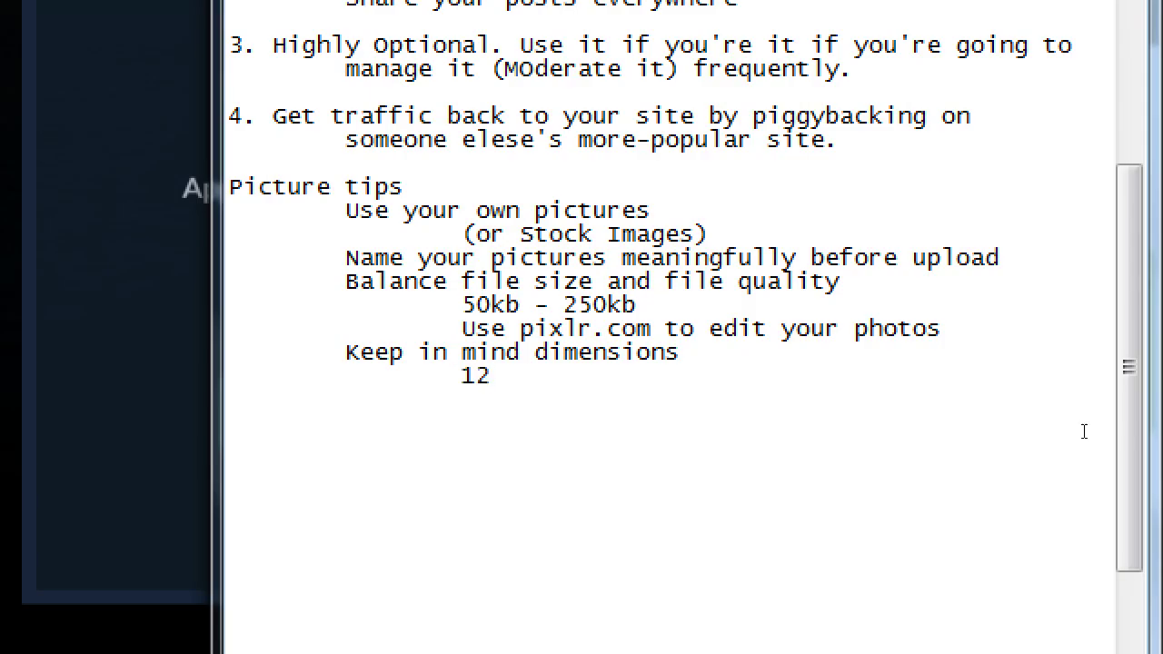
text(00px max)
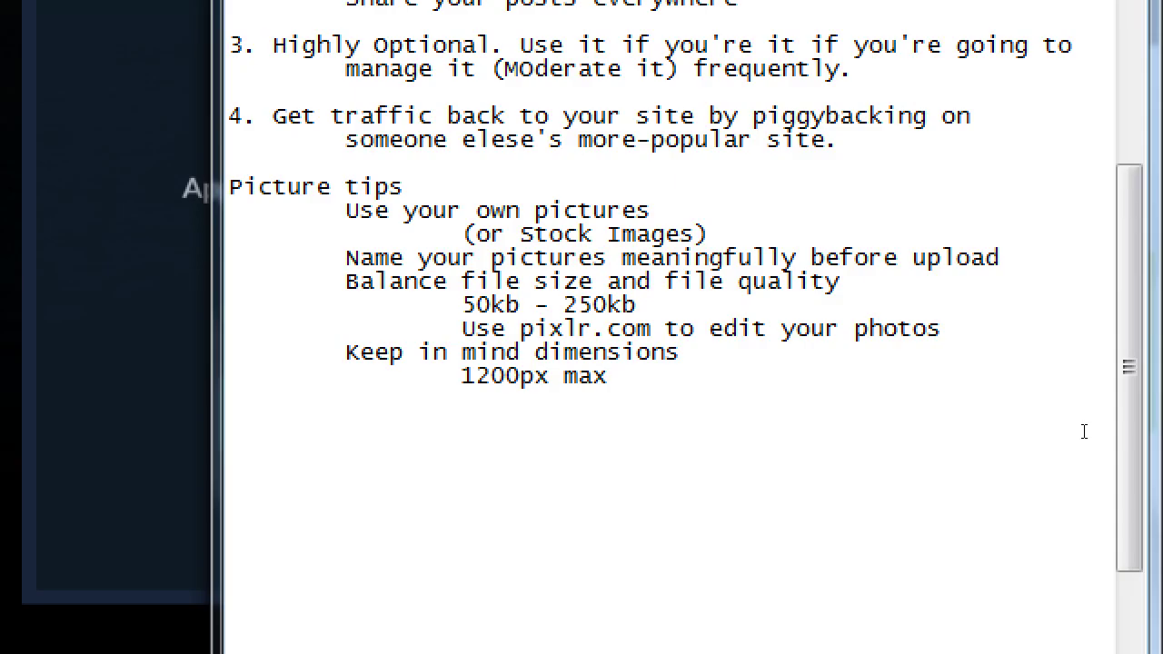
Change the number in the maximum dimension sub-item to 1920.
key(Left)
key(Left)
key(Left)
key(Left)
key(Left)
key(Left)
key(Left)
key(Left)
key(Left)
key(shift+Right)
text(9)
key(shift+Down)
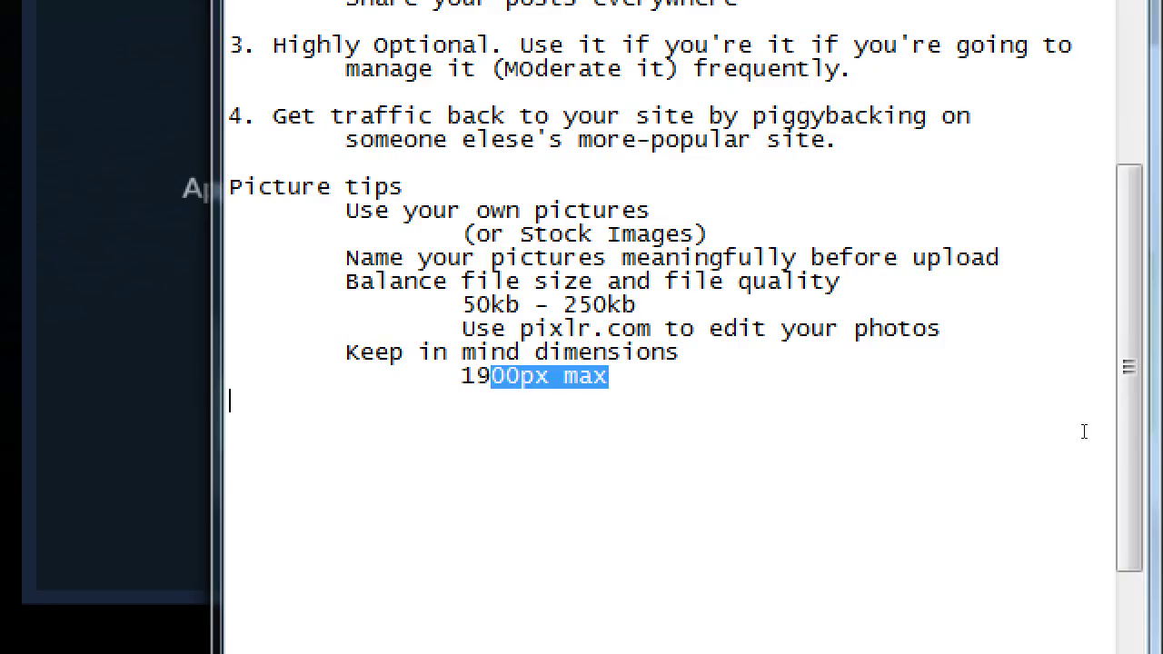
key(Left)
key(Left)
key(Left)
key(Left)
key(Left)
key(Left)
key(Left)
key(Left)
key(Left)
key(shift+Right)
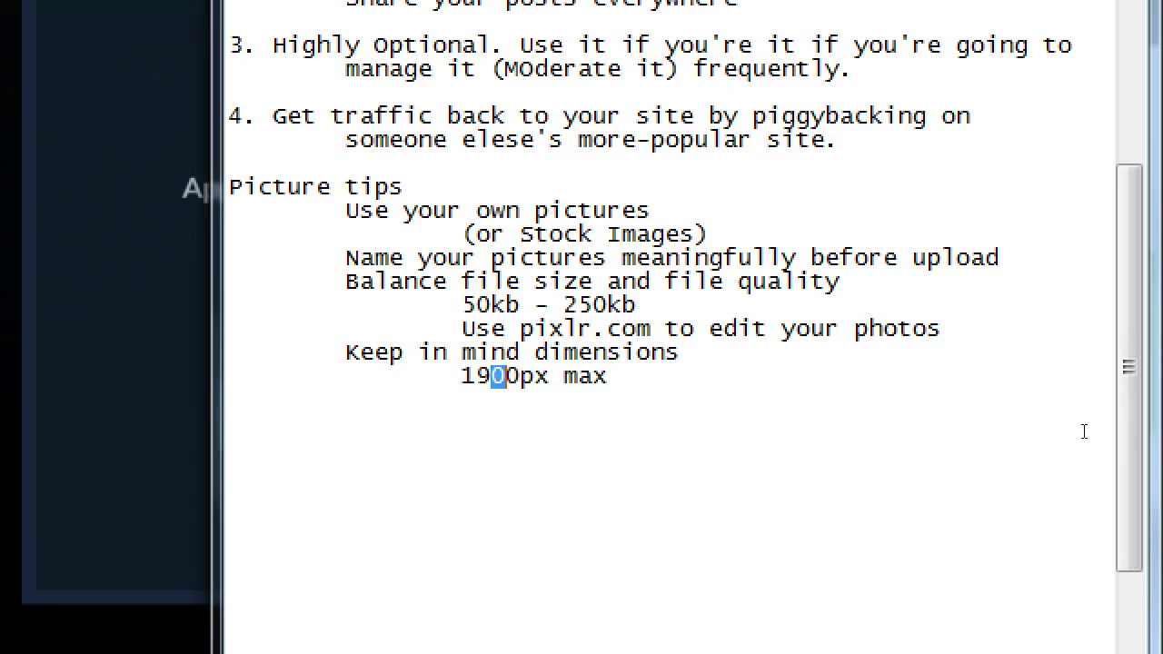
text(2)
Replace the number in the maximum dimension sub-item with 800.
key(BackSpace)
key(BackSpace)
key(BackSpace)
key(BackSpace)
text(8)
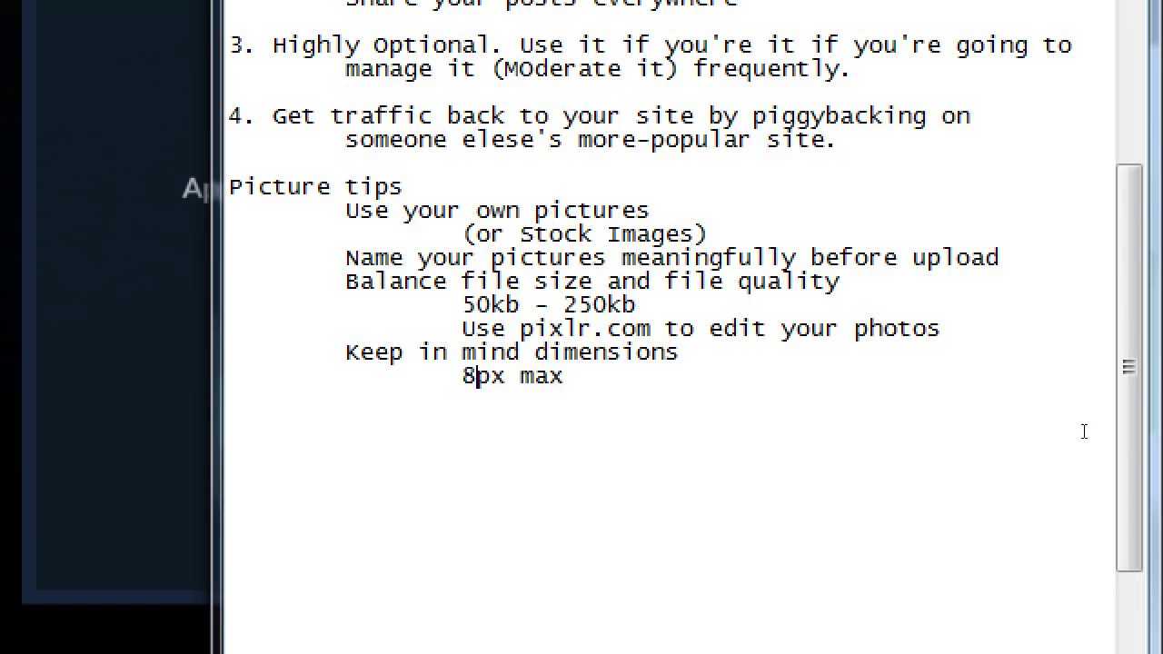
text(00)
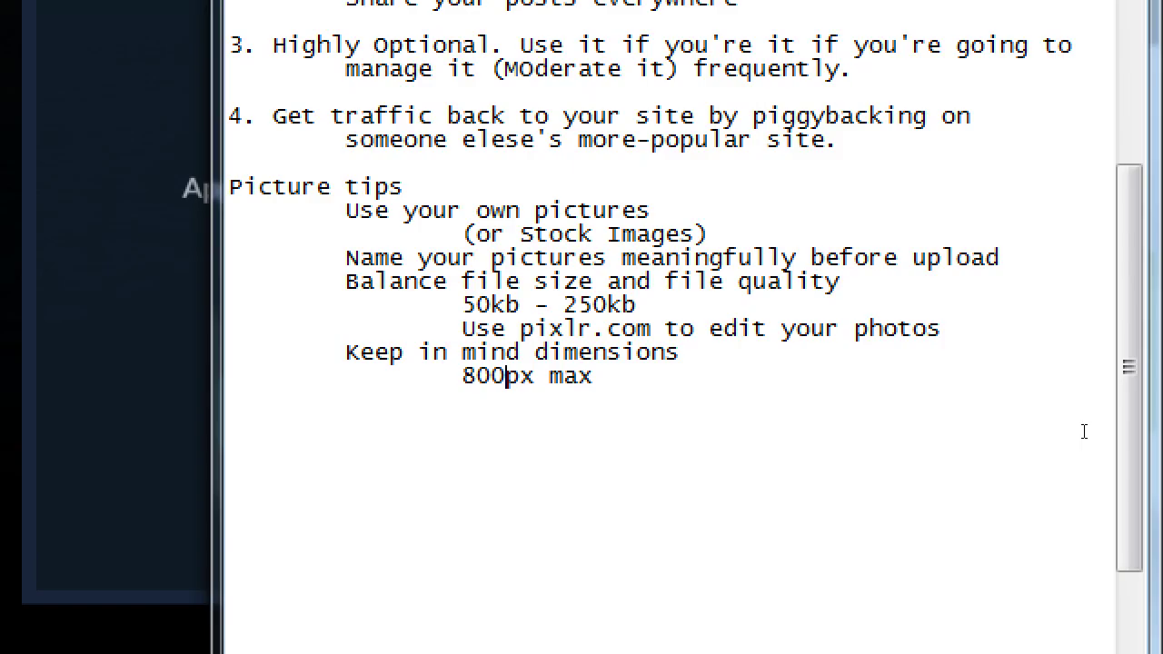
Try 500 as the number in the maximum dimension sub-item, and set it back to 1200.
key(BackSpace)
key(BackSpace)
key(BackSpace)
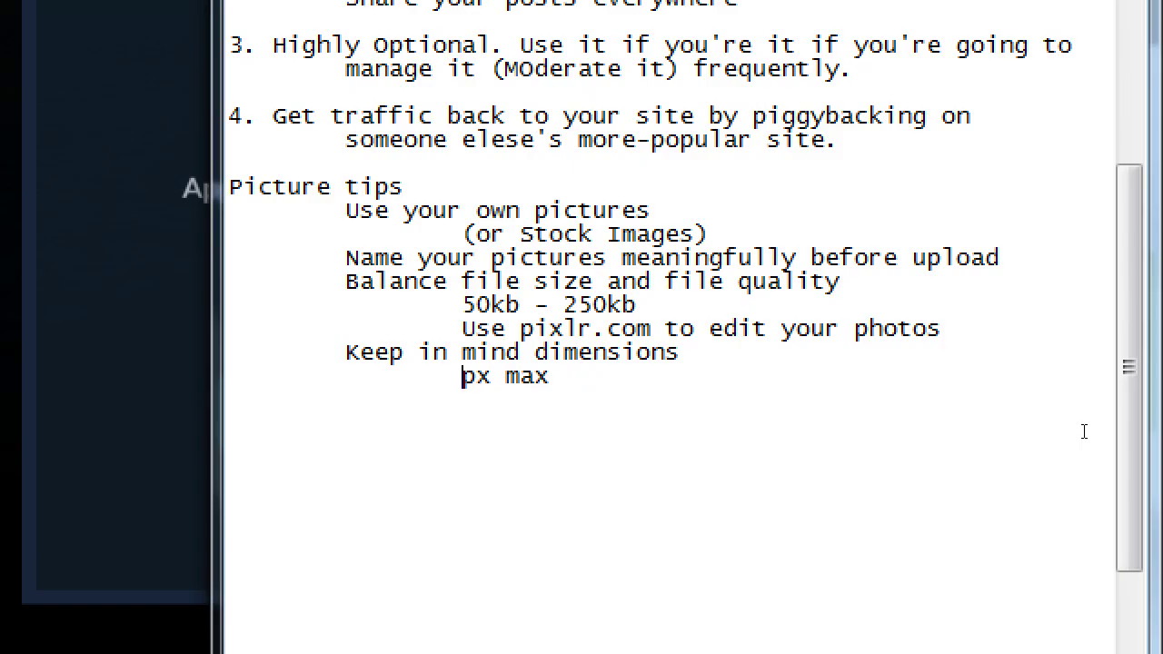
text(500)
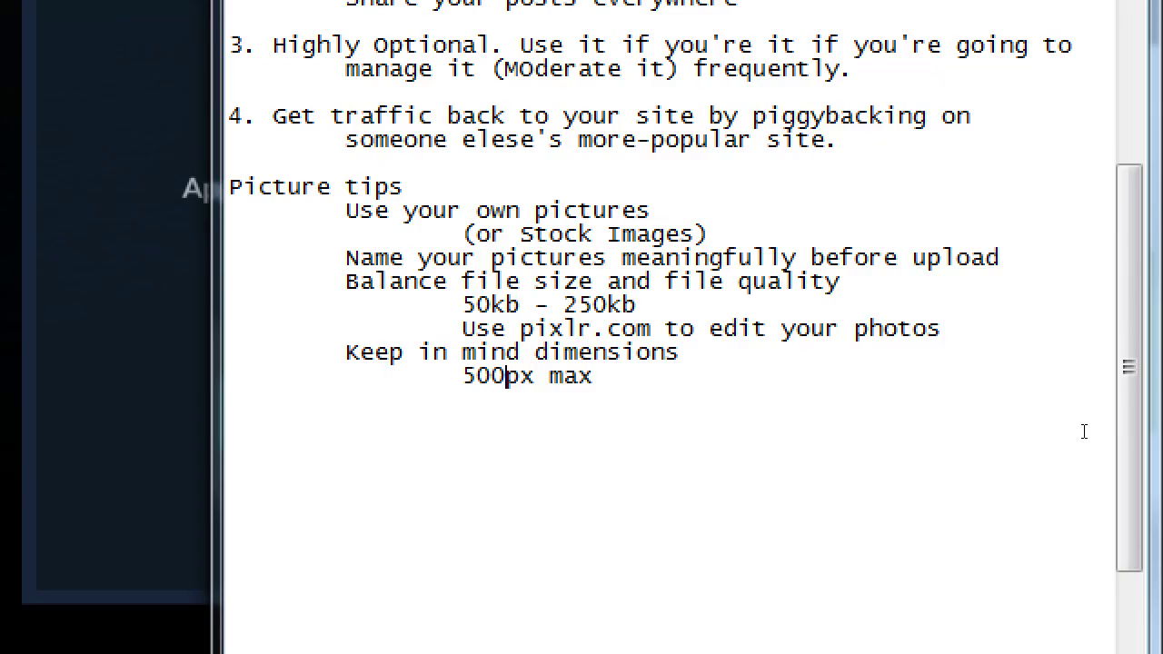
key(BackSpace)
key(BackSpace)
key(BackSpace)
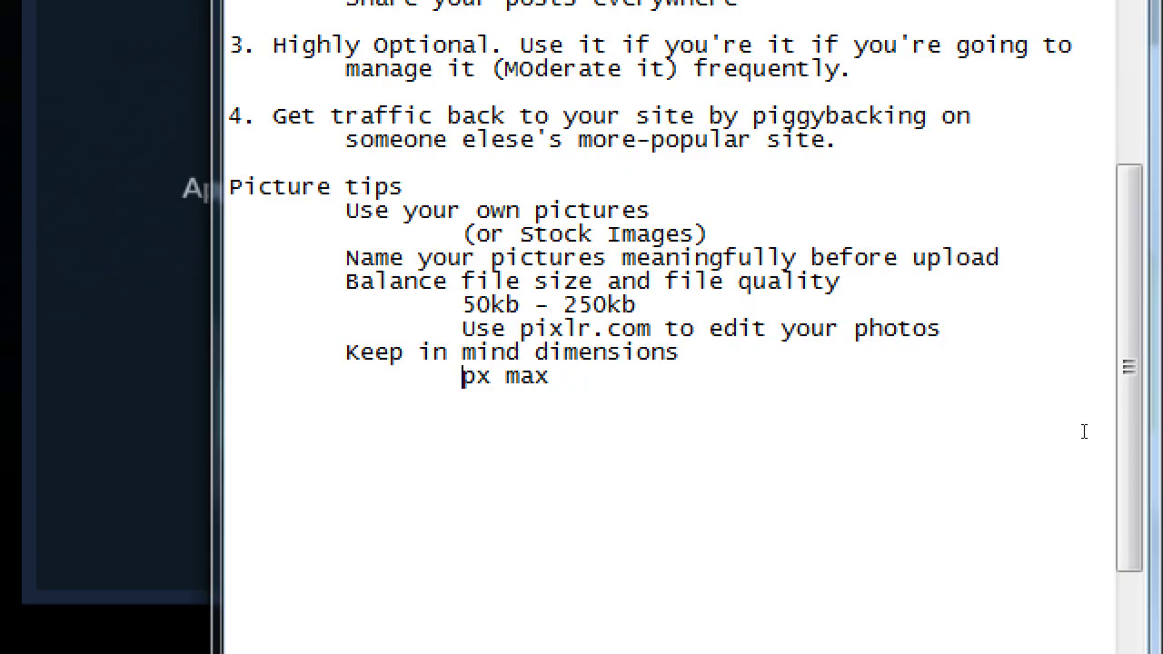
text(1200)
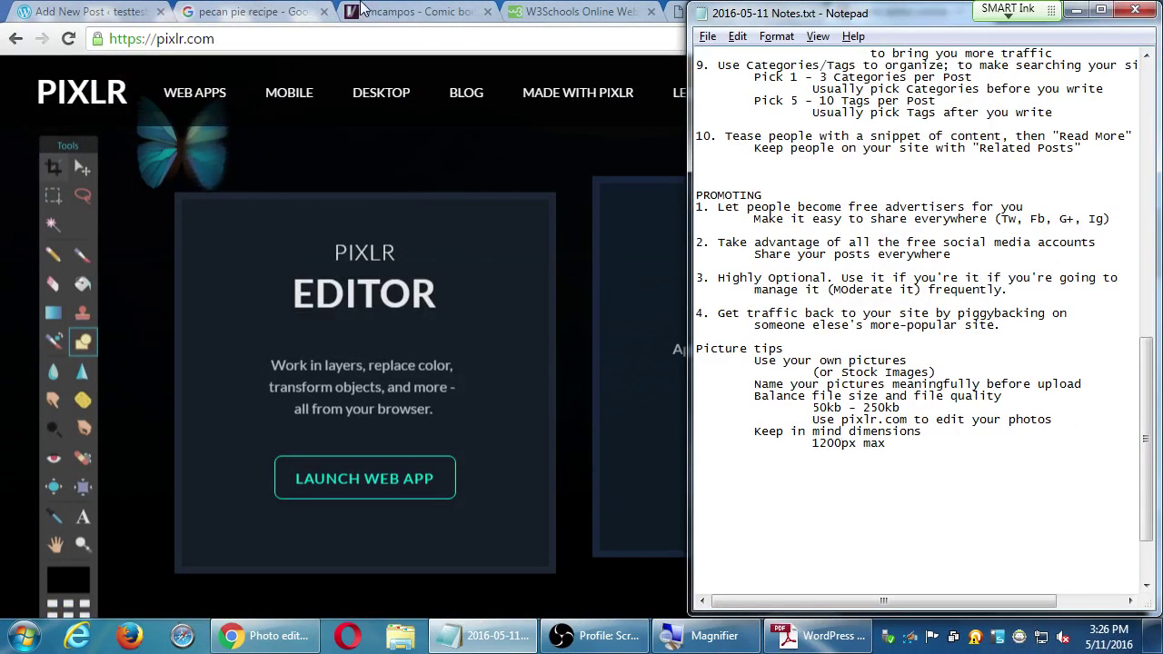
Return to the WordPress Insert Media dialog and examine the tulips image's pixel dimensions and file size in the attachment details.
click(809, 634)
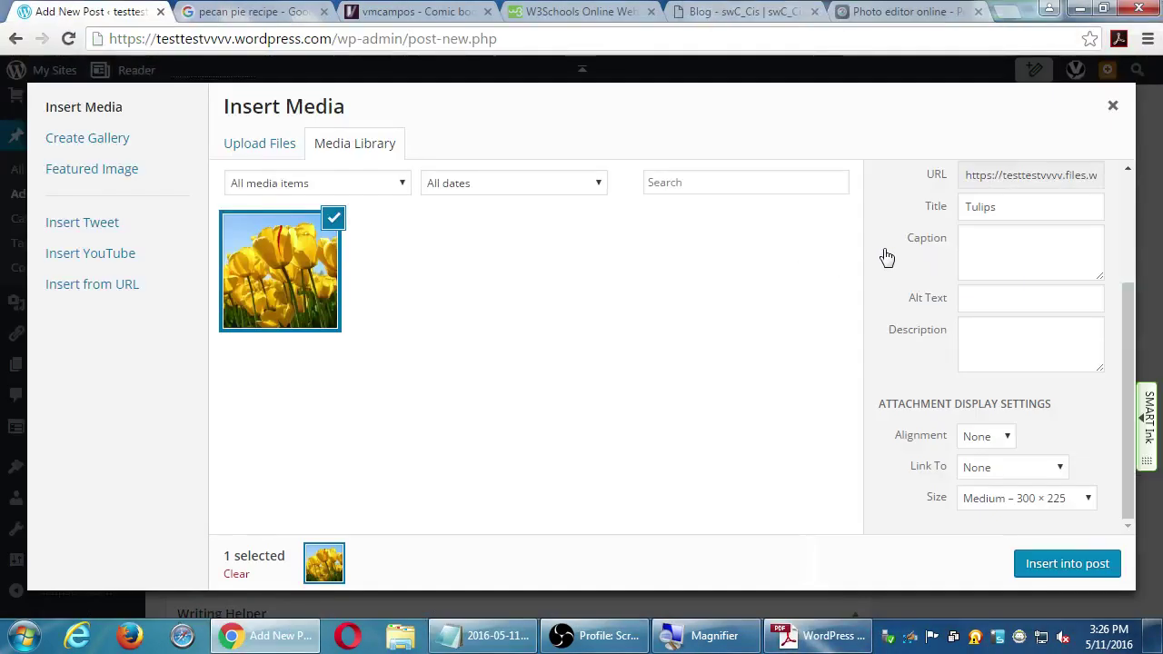
scroll(879, 253, up, 3)
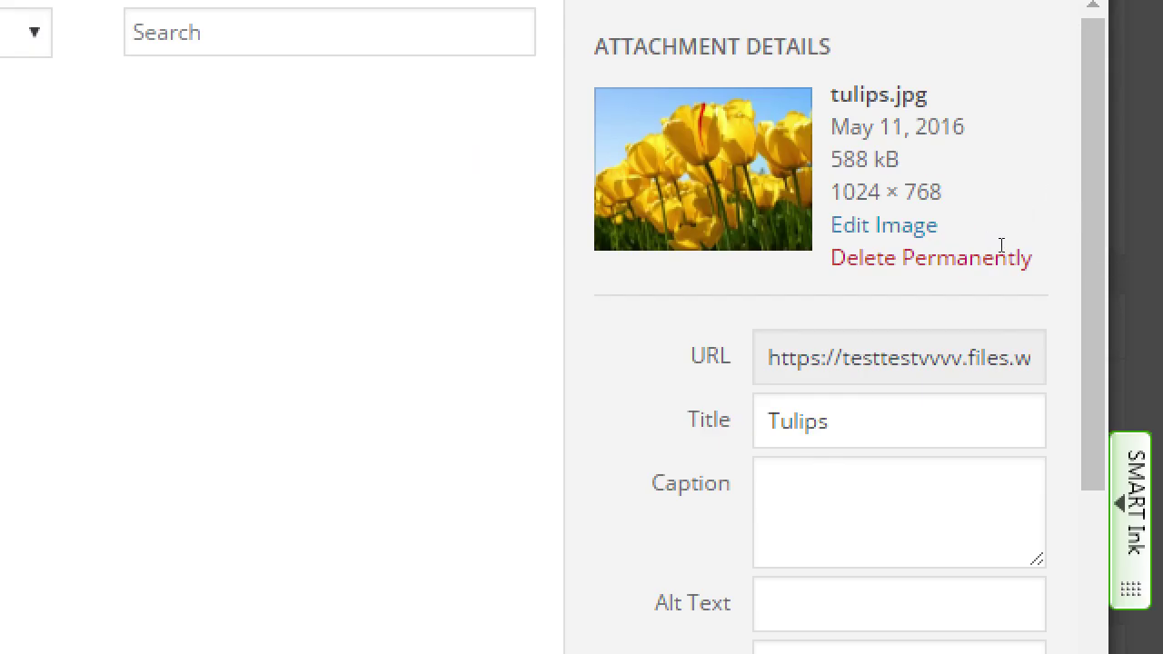
drag(999, 246, 1043, 261)
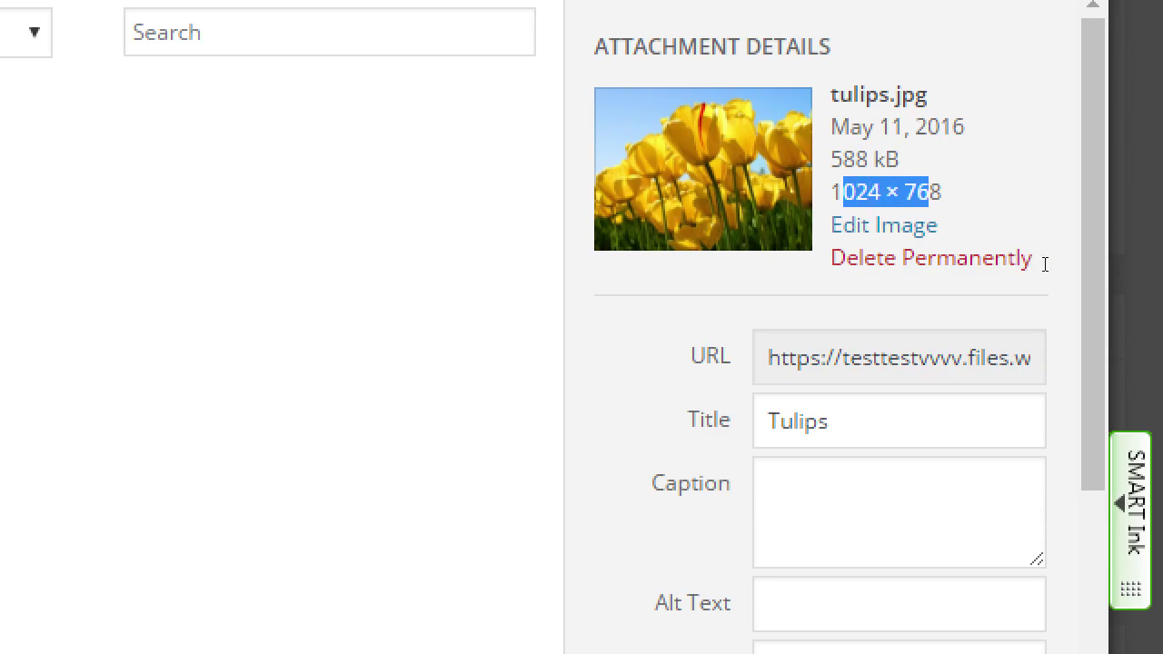
click(1056, 264)
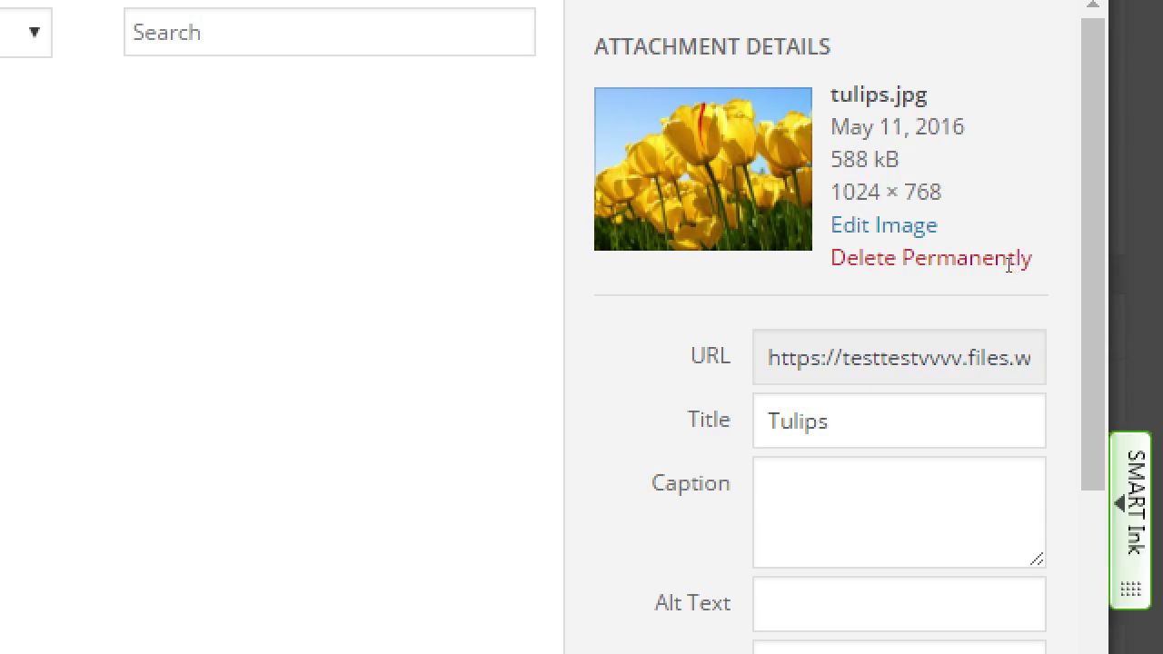
drag(1001, 245, 1032, 243)
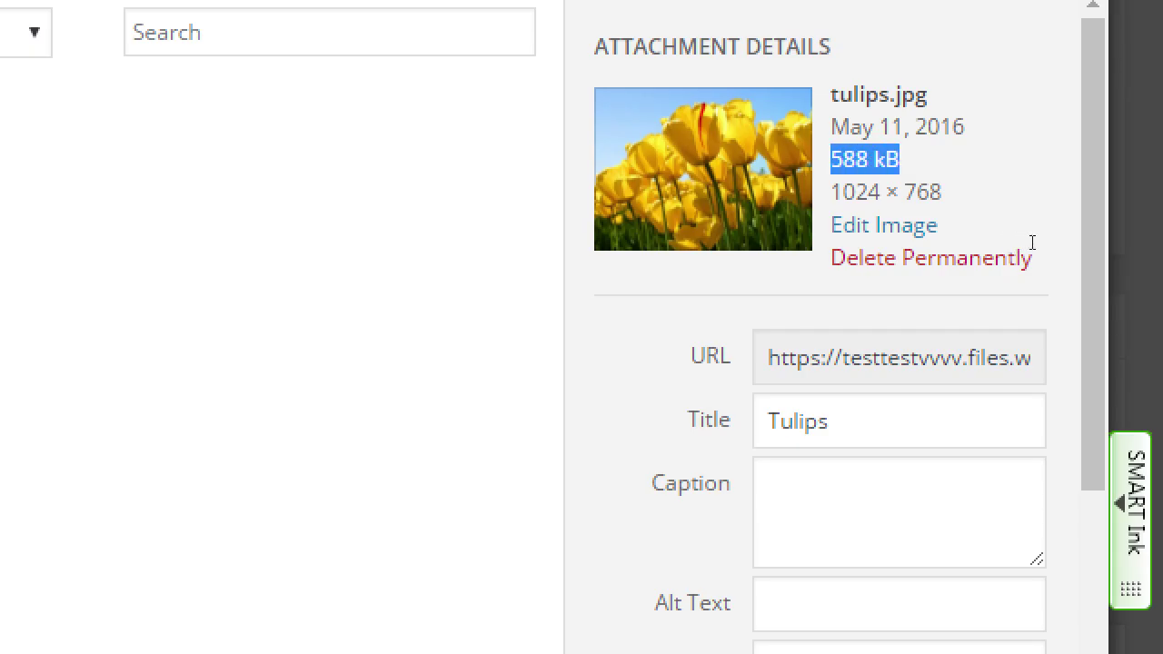
Examine the file name at the end of the tulips image's URL, and move on to its Title field.
scroll(994, 517, down, 2)
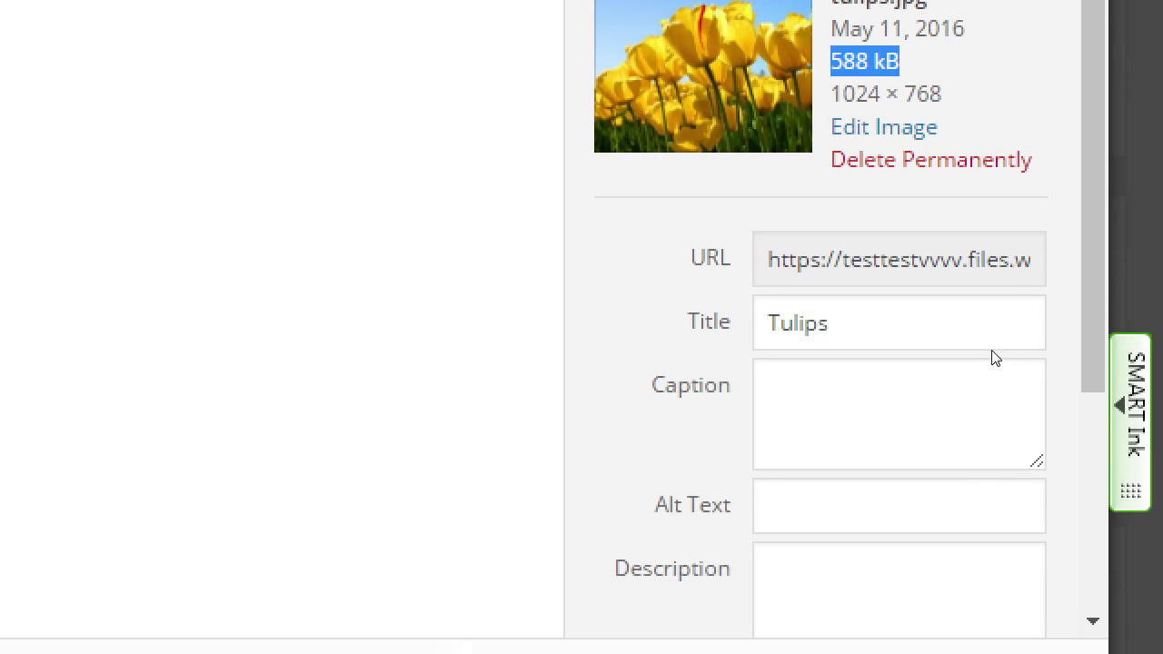
drag(973, 346, 1099, 346)
click(1068, 356)
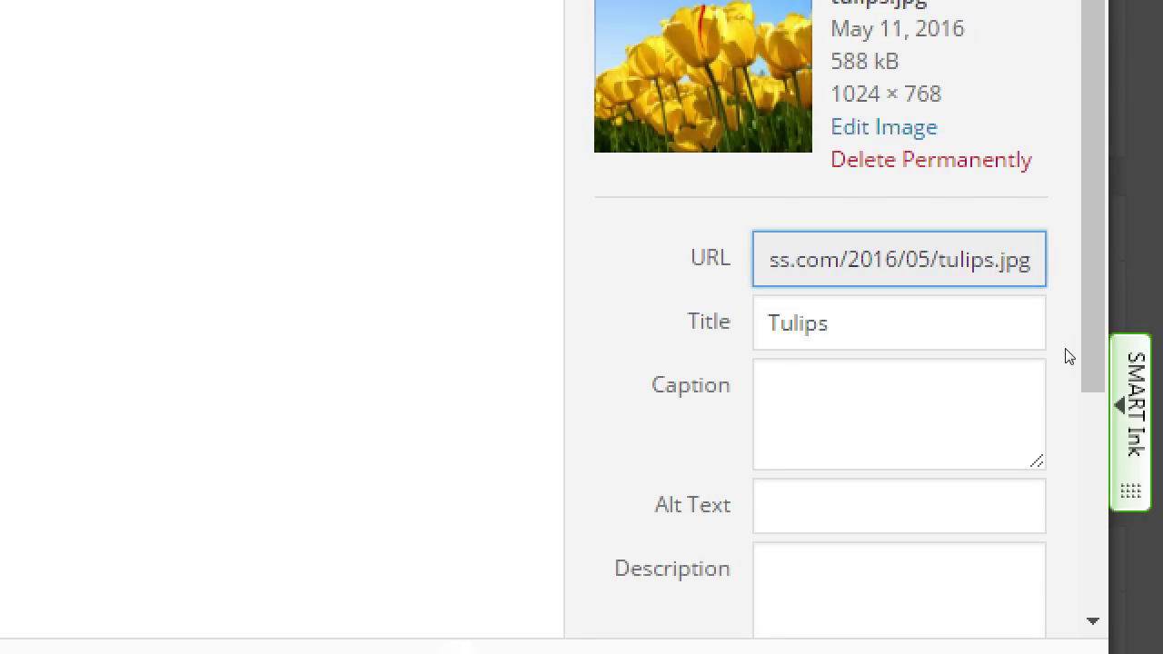
drag(1024, 351, 1075, 340)
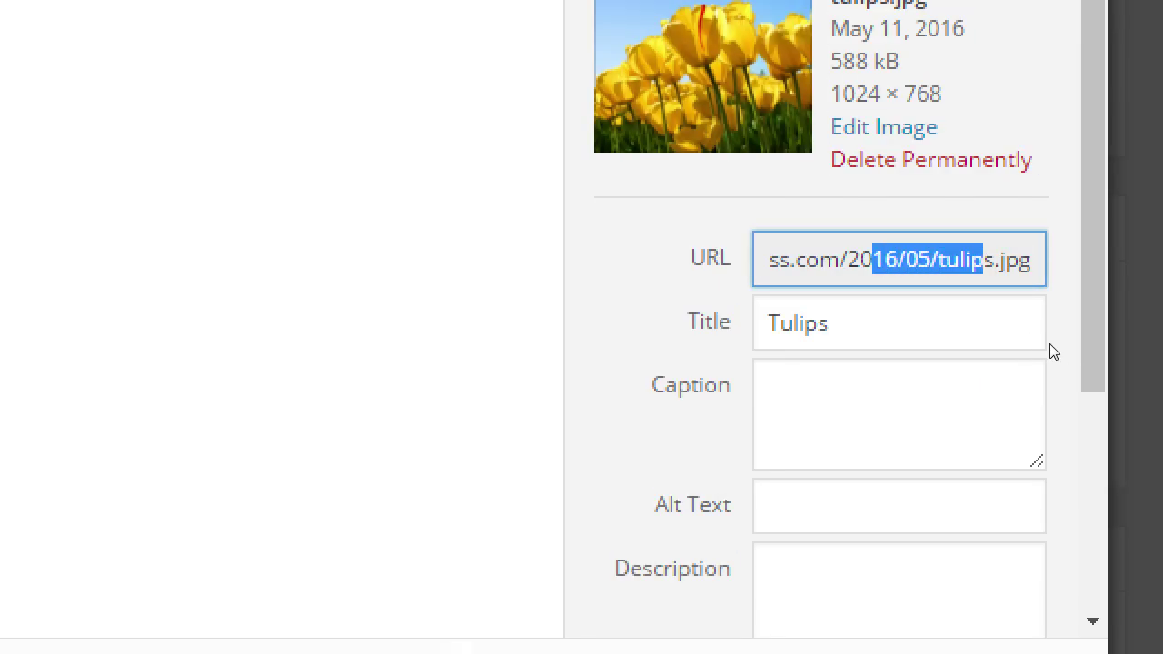
click(1051, 352)
triple_click(1012, 355)
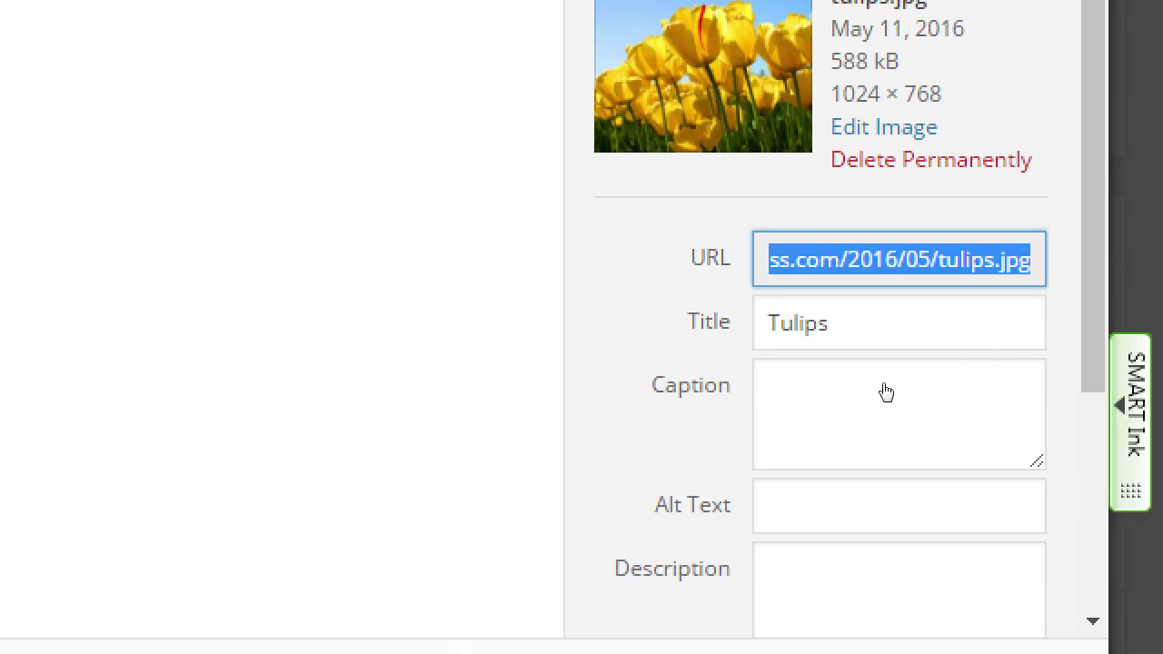
key(Tab)
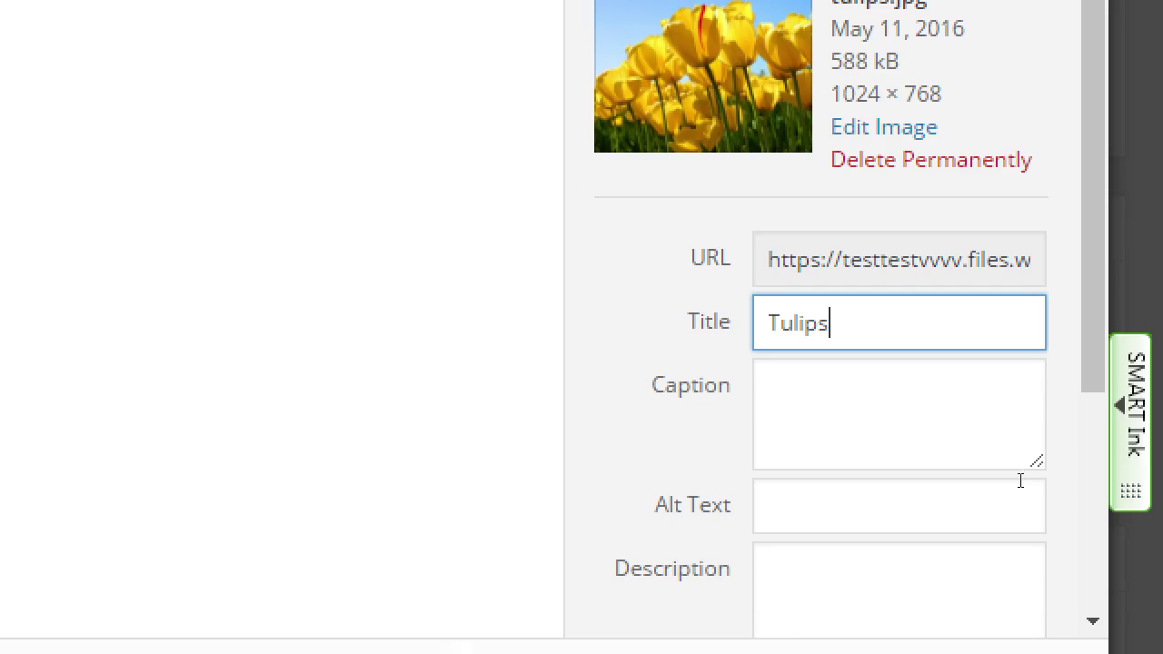
Switch to the W3Schools home page and look through its tutorial sections down to the footer.
key(ctrl+a)
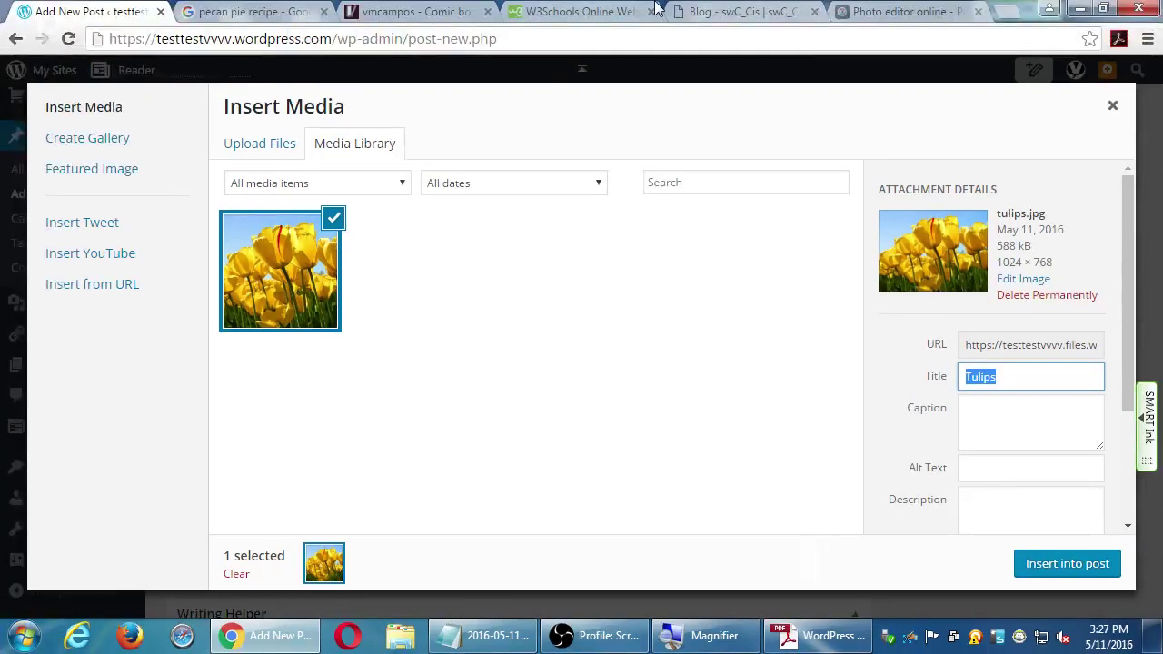
click(572, 9)
scroll(608, 278, down, 7)
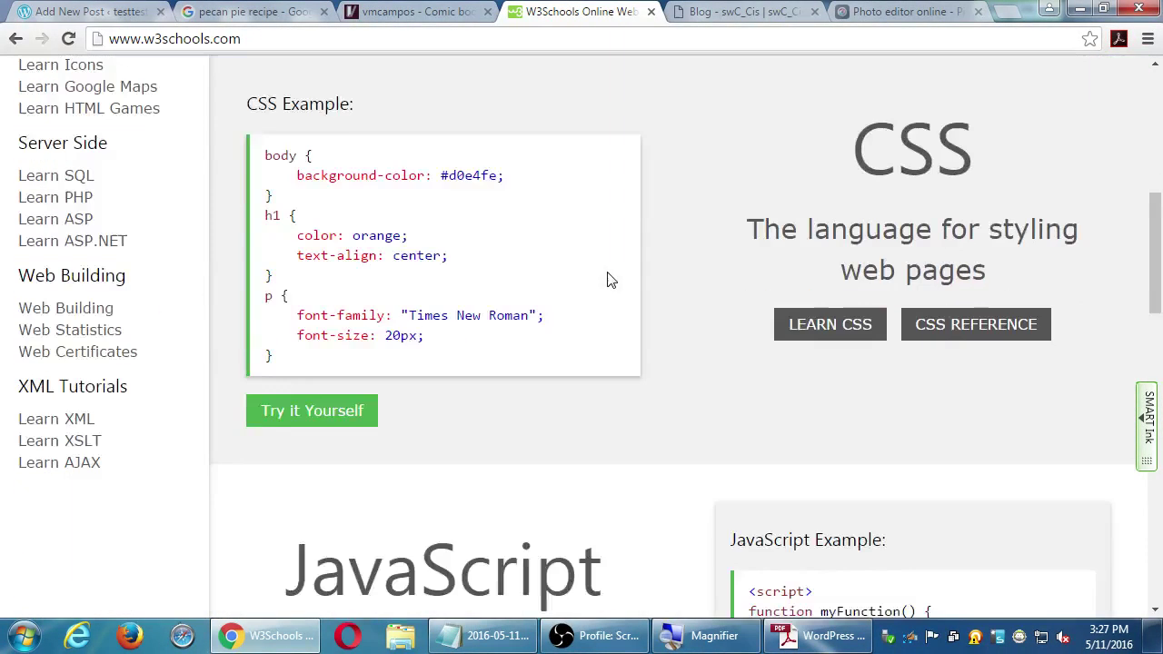
scroll(608, 277, down, 10)
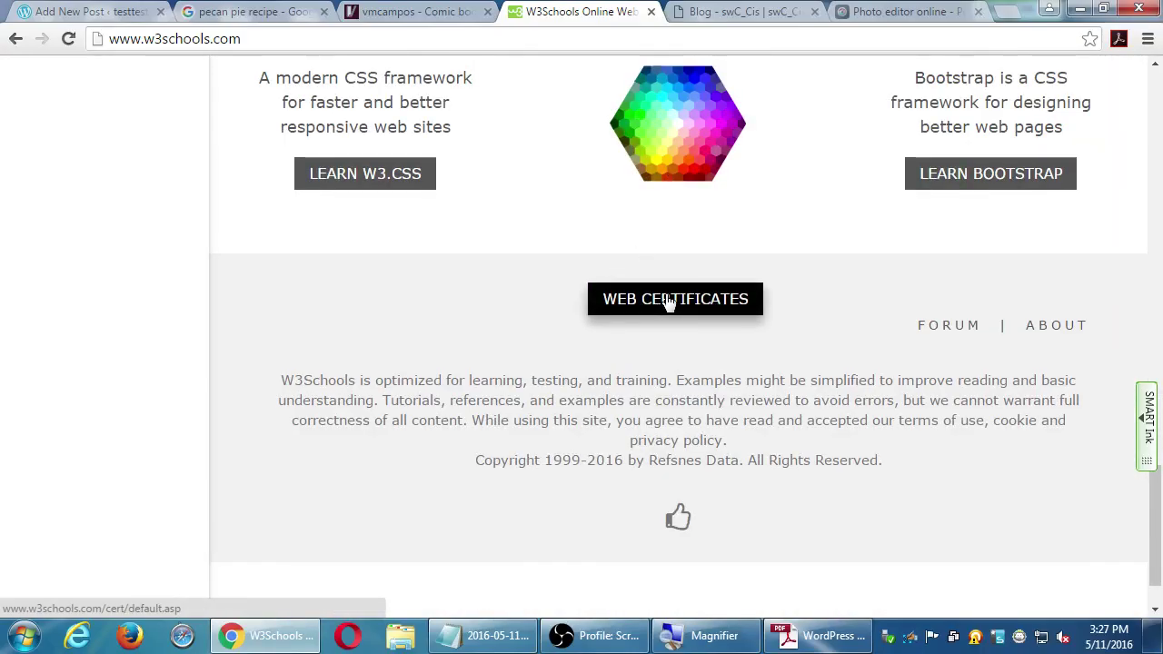
scroll(658, 382, down, 2)
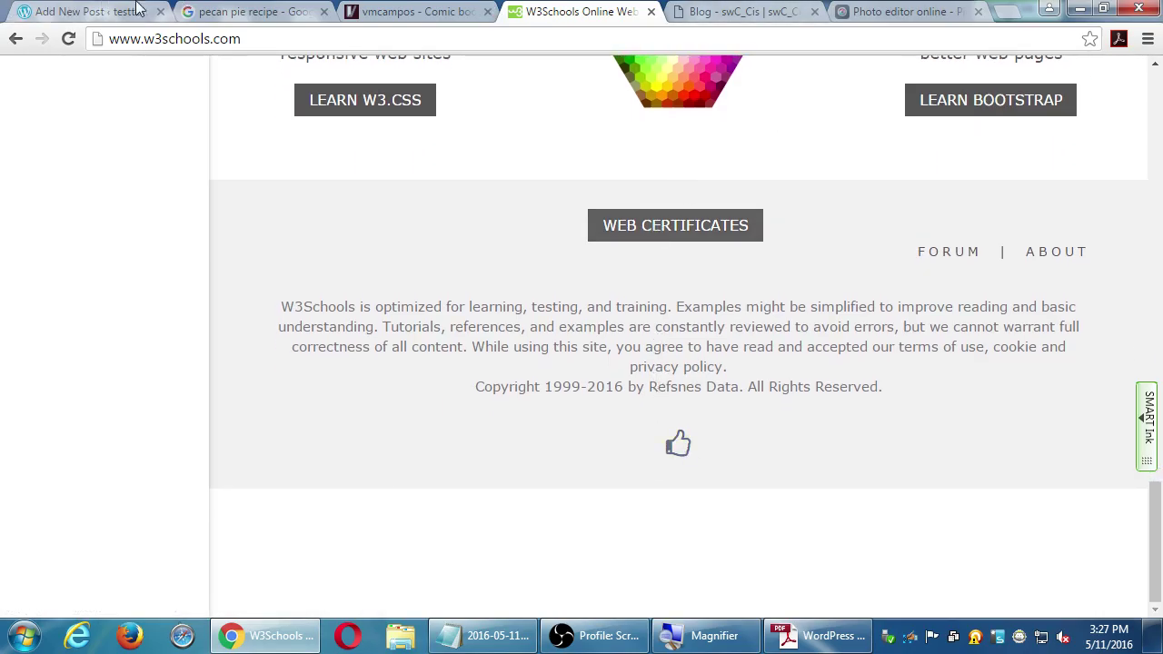
Return to the WordPress Insert Media dialog and replace the tulips image's title with "Tulips - Our Secret Ingredient".
click(102, 9)
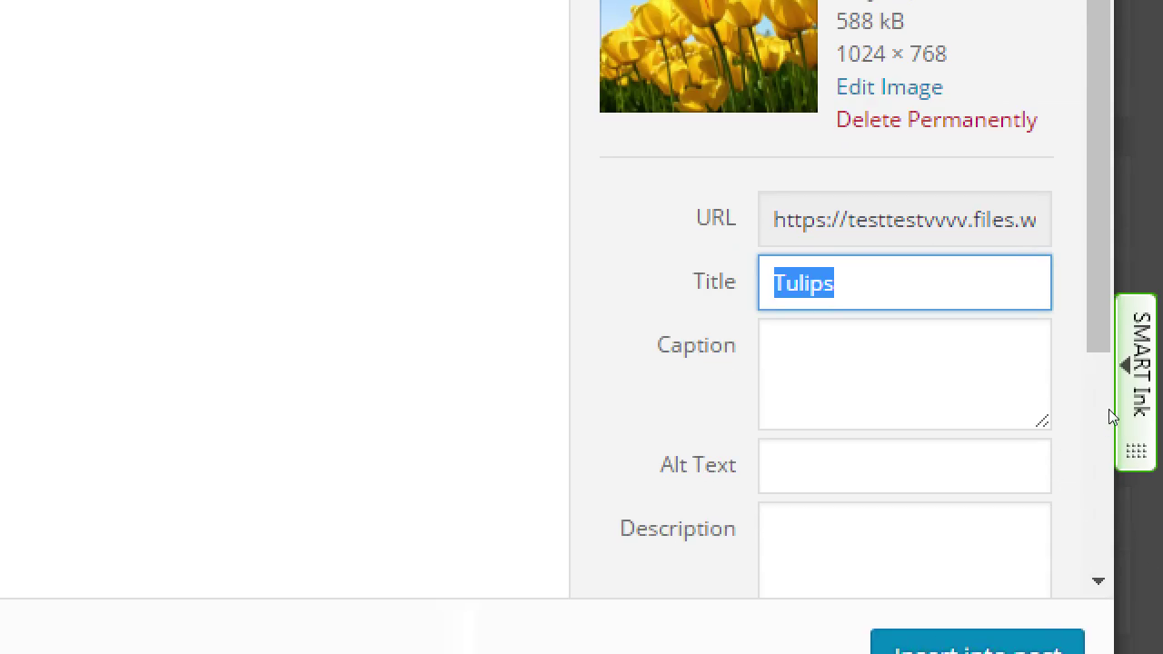
text(T)
key(BackSpace)
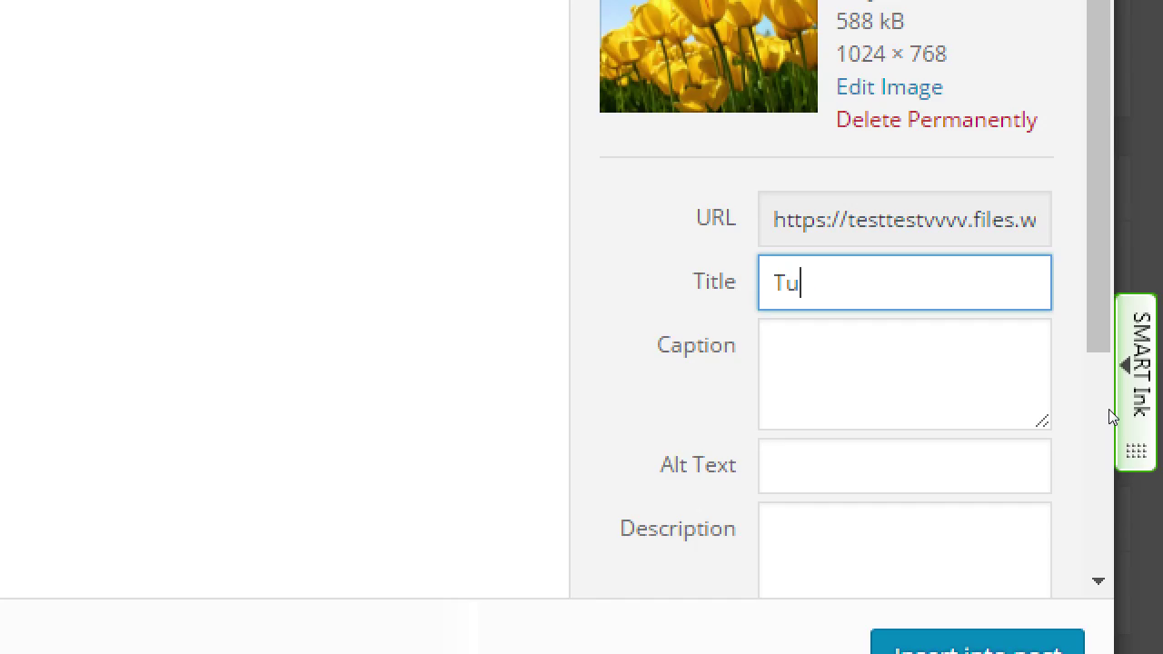
text(lips - Our S)
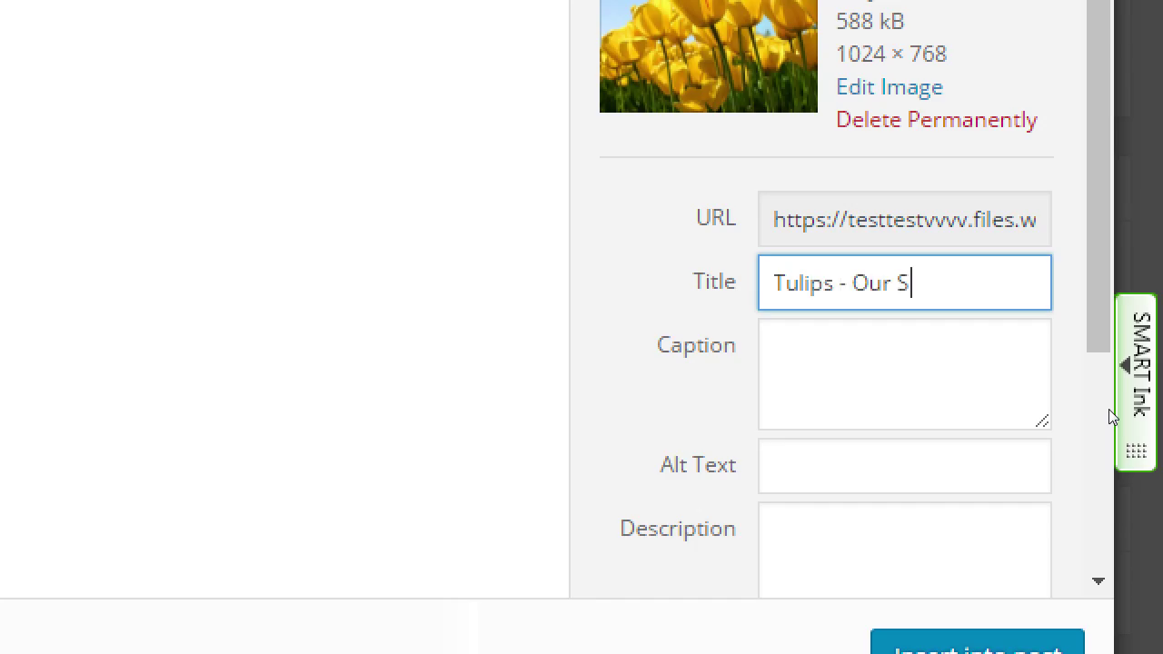
text(ecret Ingreedie)
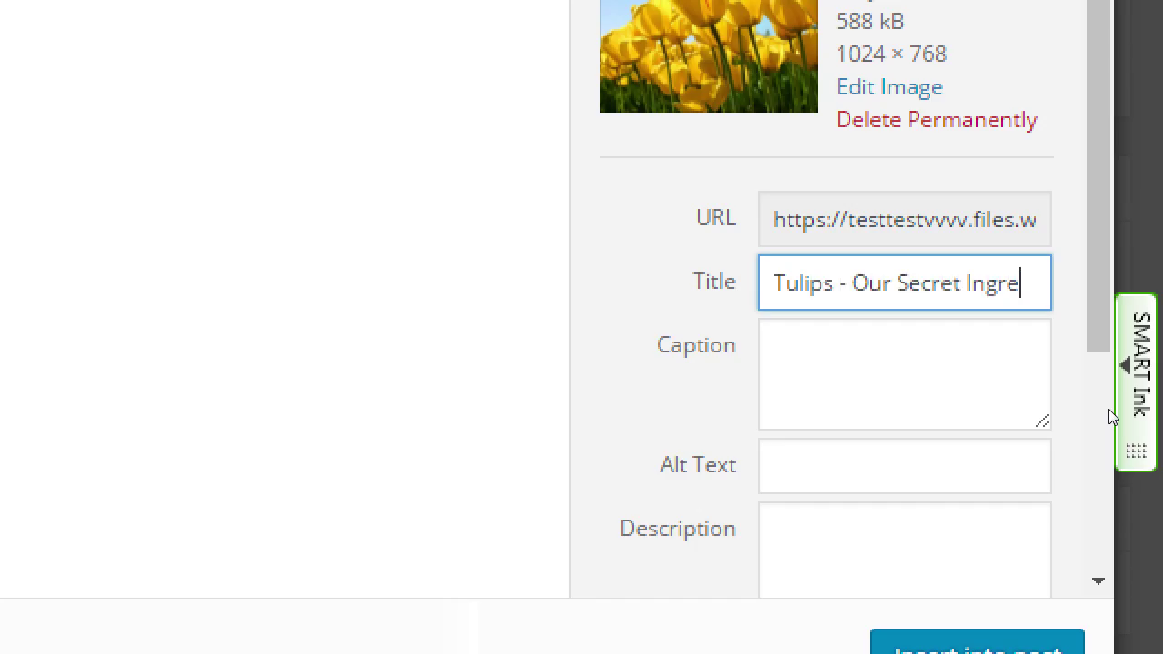
key(BackSpace)
key(BackSpace)
key(BackSpace)
text(d)
key(BackSpace)
text(dient)
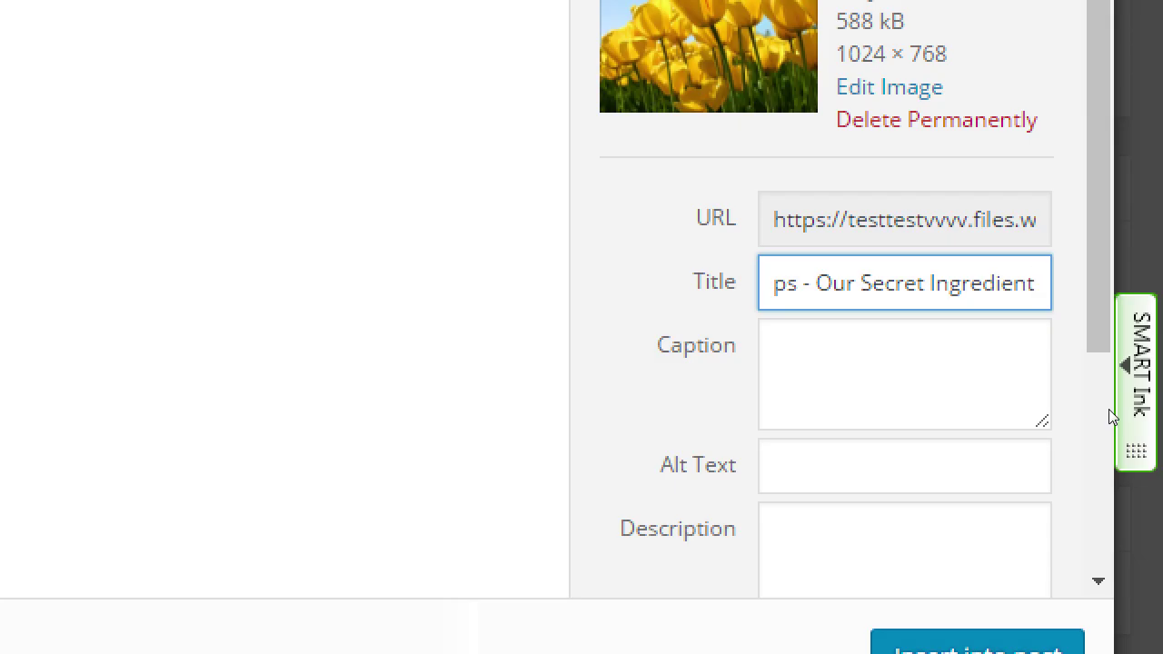
Copy the image's full title into its Caption and Alt Text fields.
key(ctrl+a)
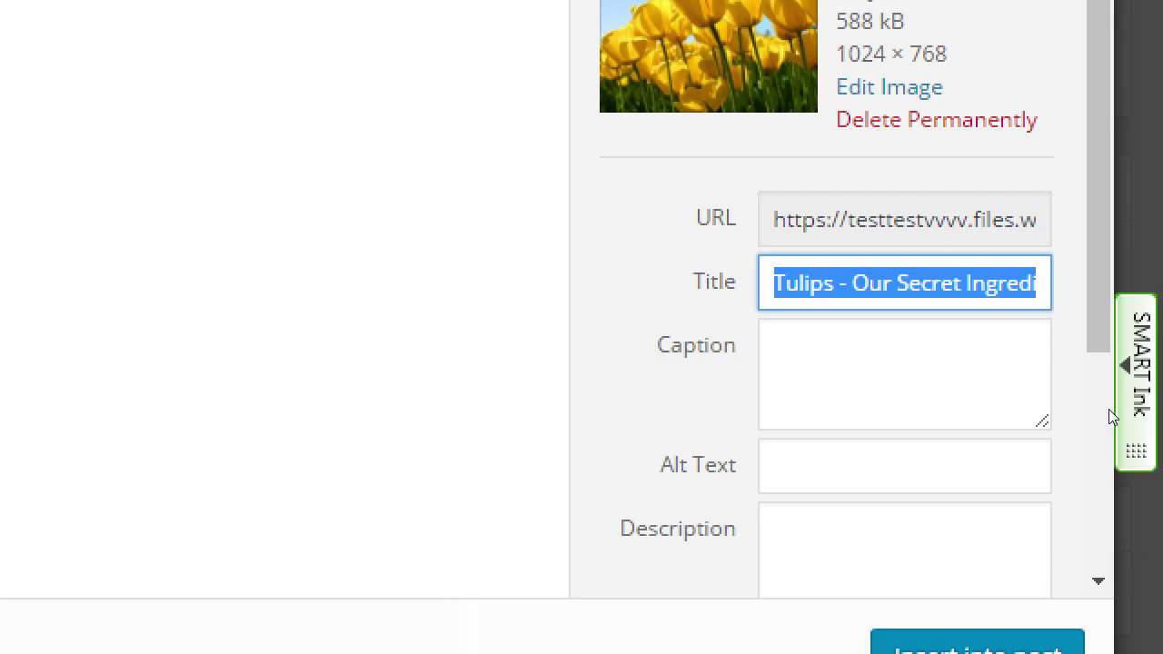
key(ctrl+c)
key(Tab)
key(ctrl+v)
key(Tab)
key(ctrl+v)
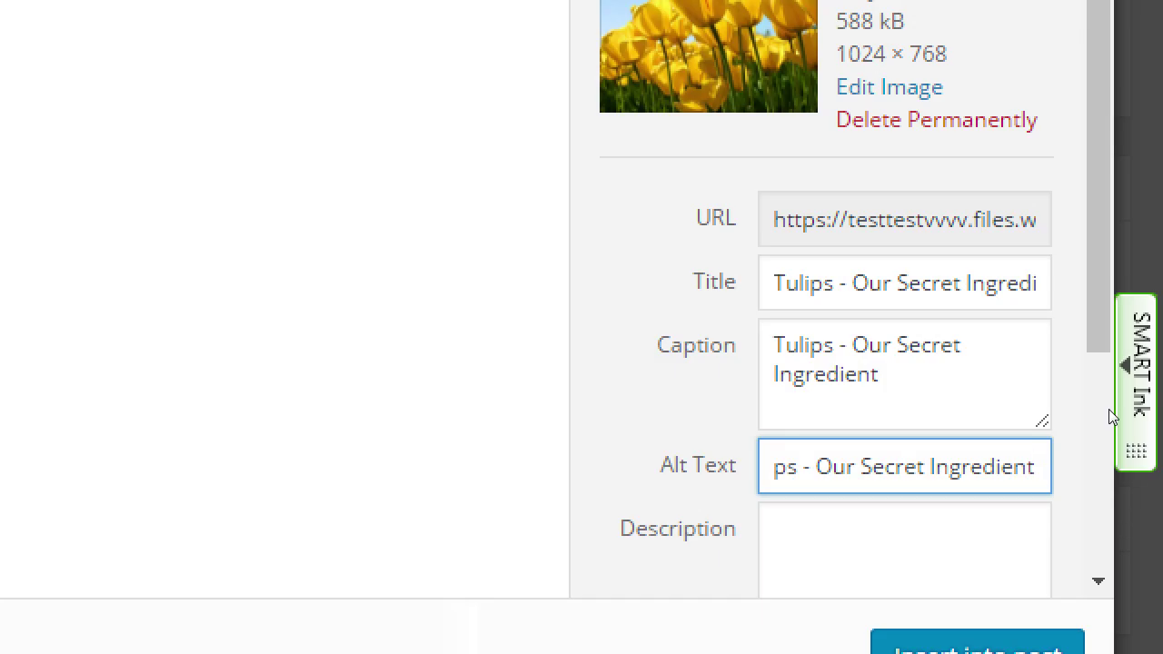
Shorten the image's caption to "Our Secret Ingredient" by removing the leading "Tulips - ".
key(shift+Tab)
key(ctrl+Home)
key(Delete)
key(Delete)
key(Delete)
key(Delete)
key(Delete)
key(Delete)
key(Delete)
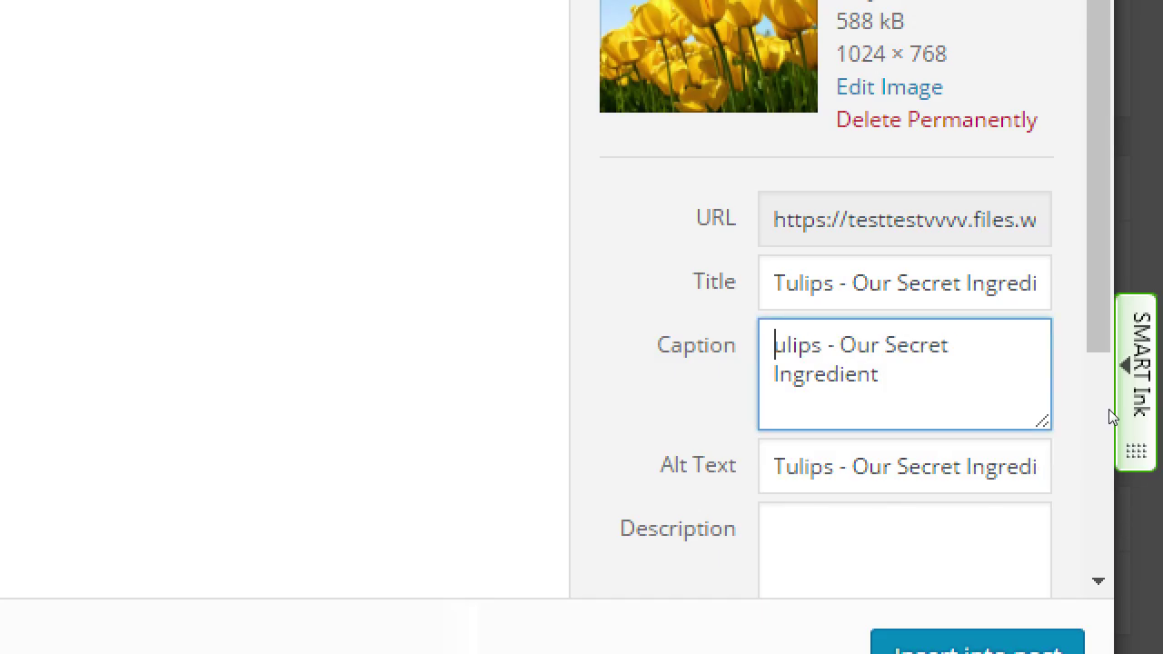
key(Delete)
key(Delete)
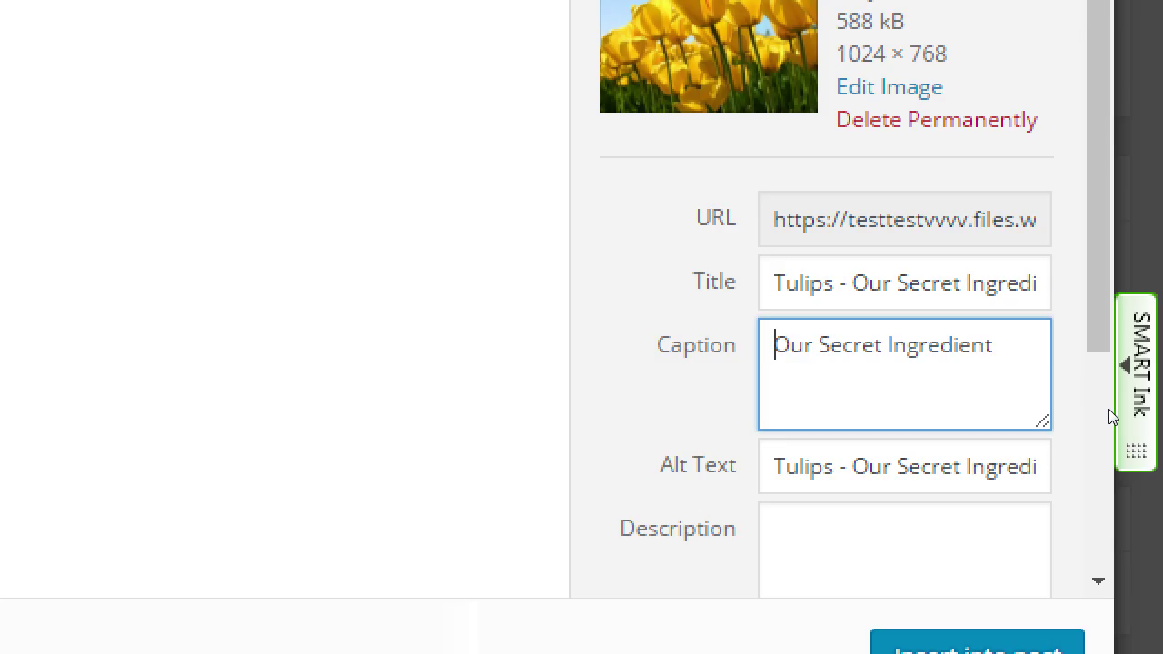
key(Tab)
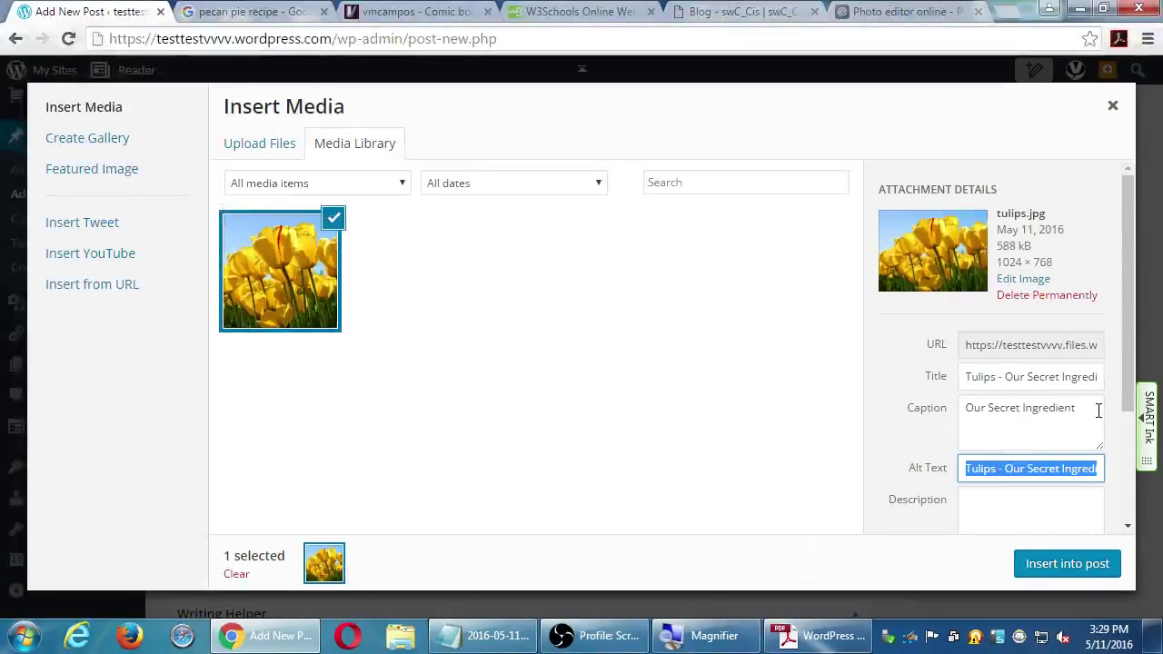
Fill the image's Description with the copied text "Tulips - Our Secret Ingredient".
scroll(1041, 347, down, 2)
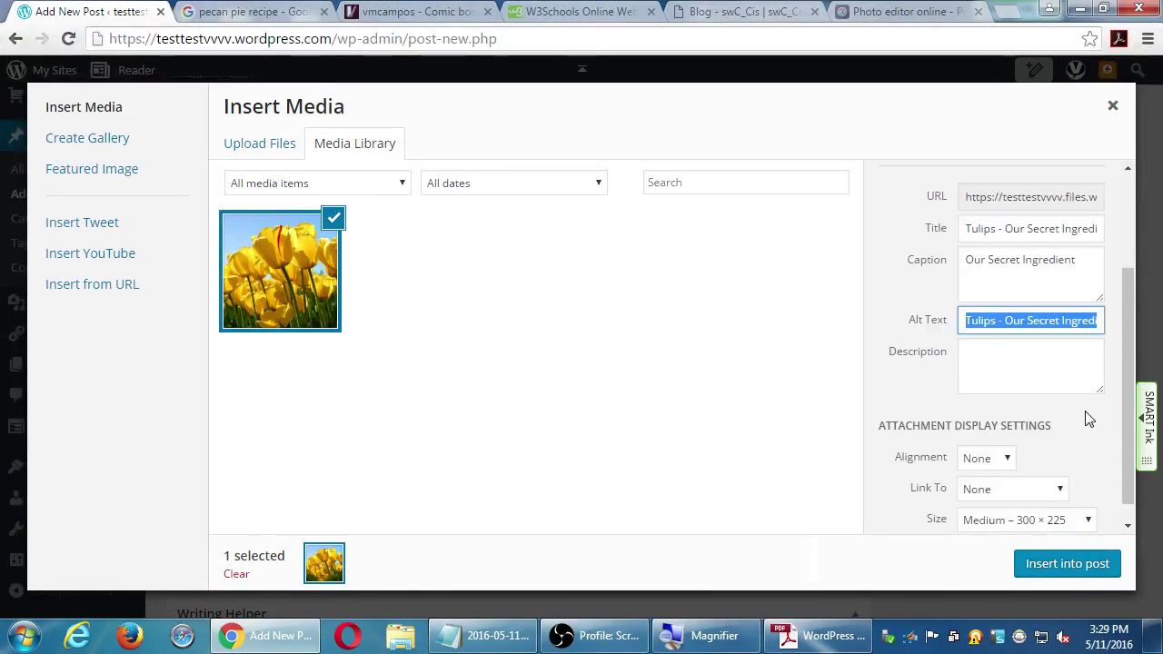
click(1040, 370)
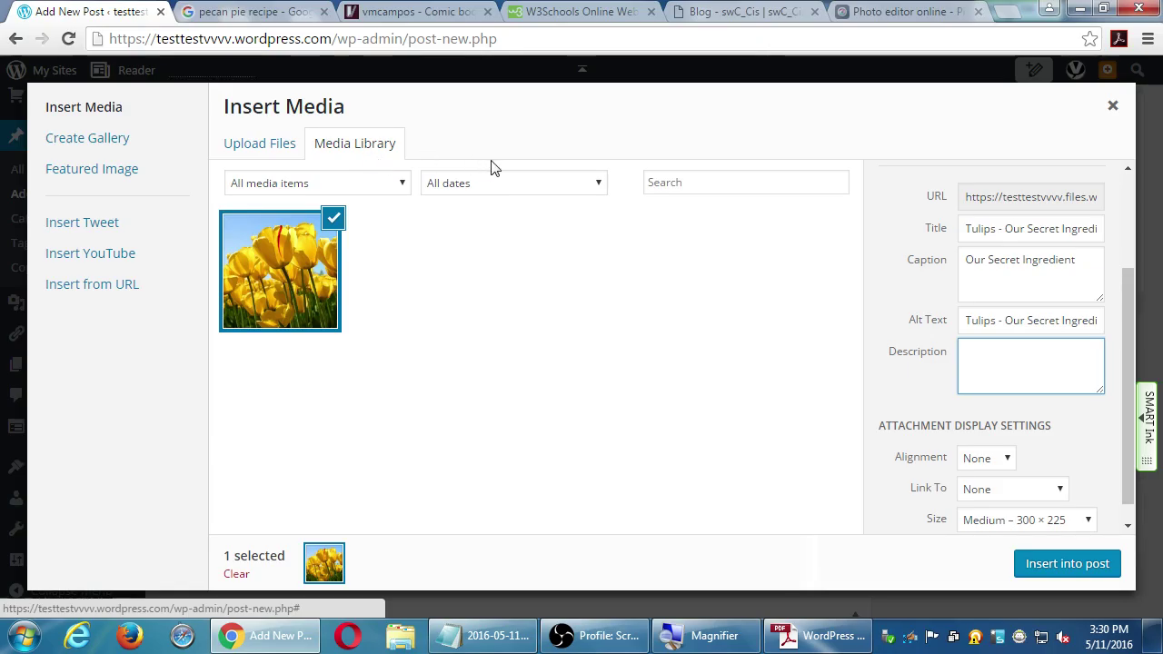
click(506, 185)
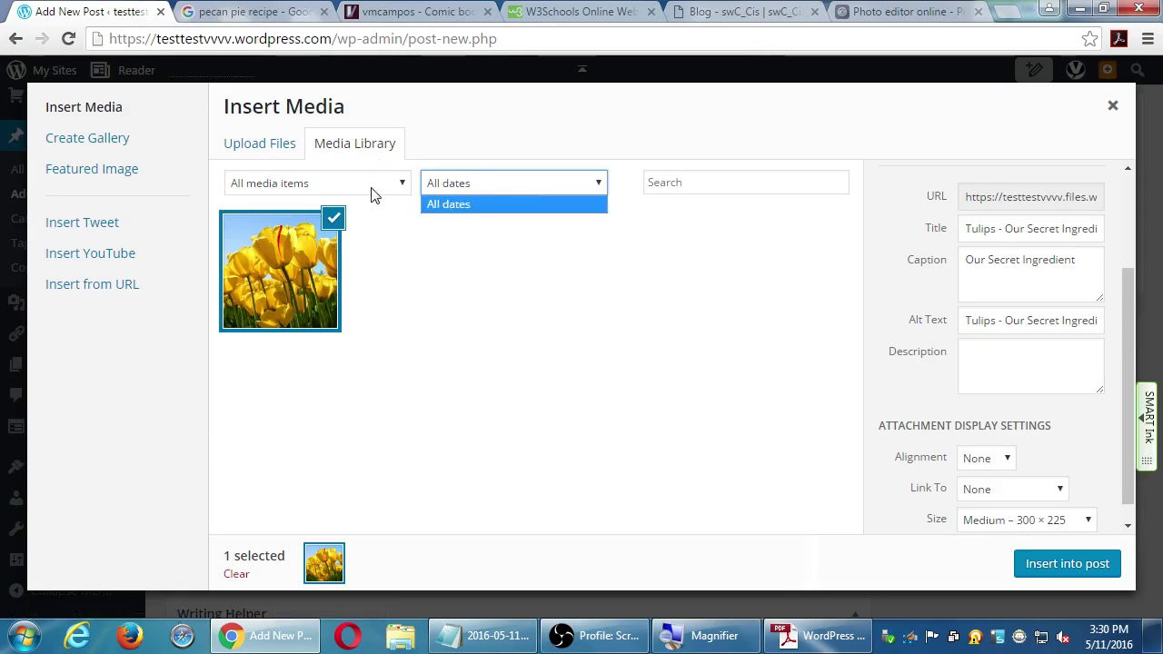
click(487, 121)
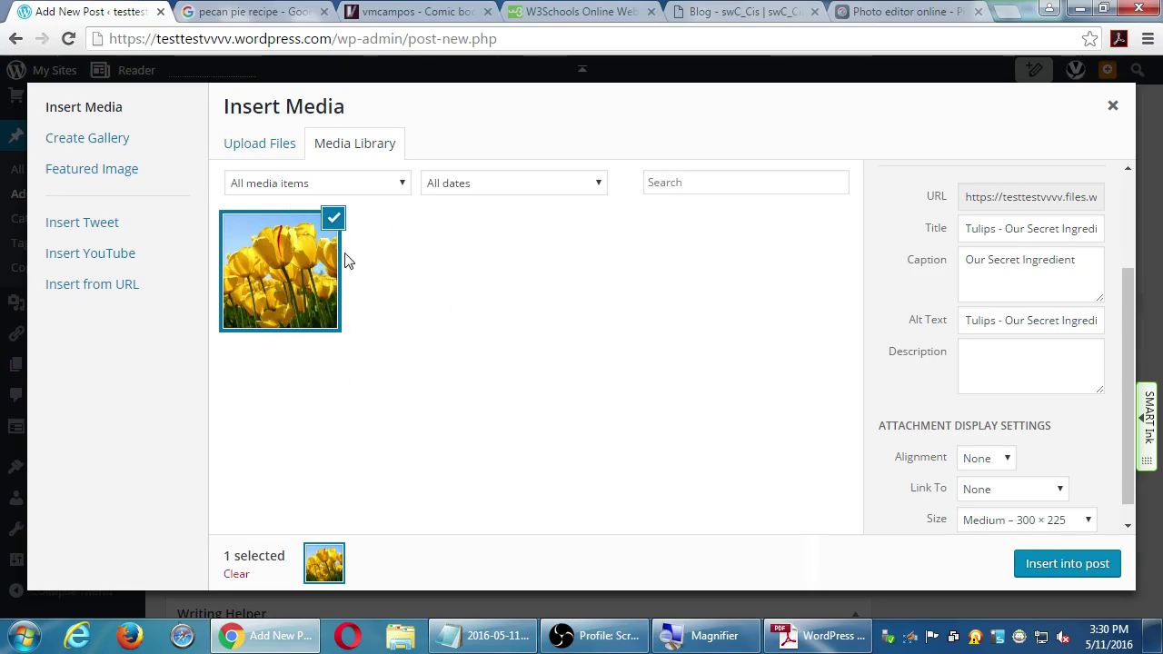
click(997, 363)
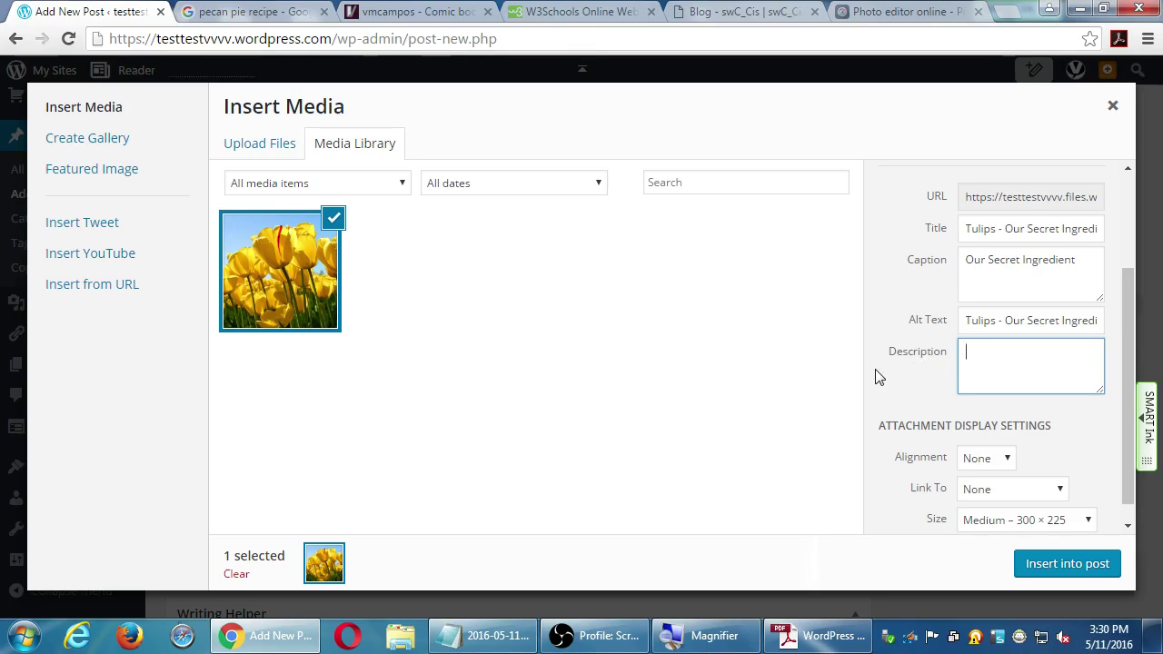
key(ctrl+v)
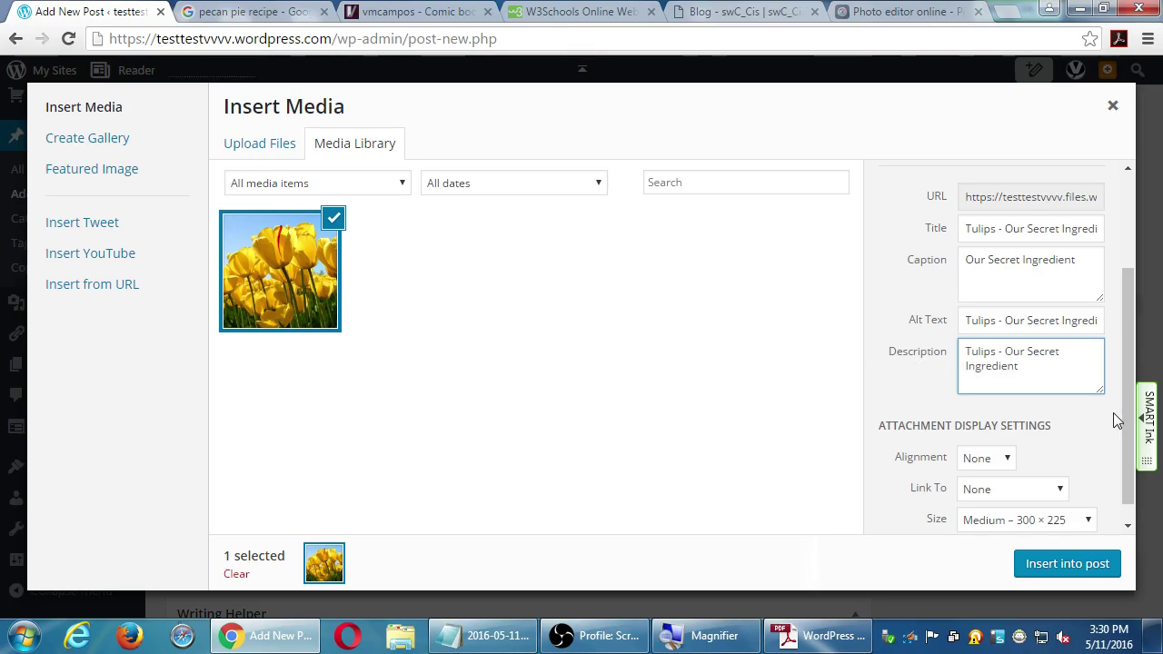
Examine the Alignment and Link To choices in the attachment display settings, leaving both on None.
drag(1126, 441, 1127, 458)
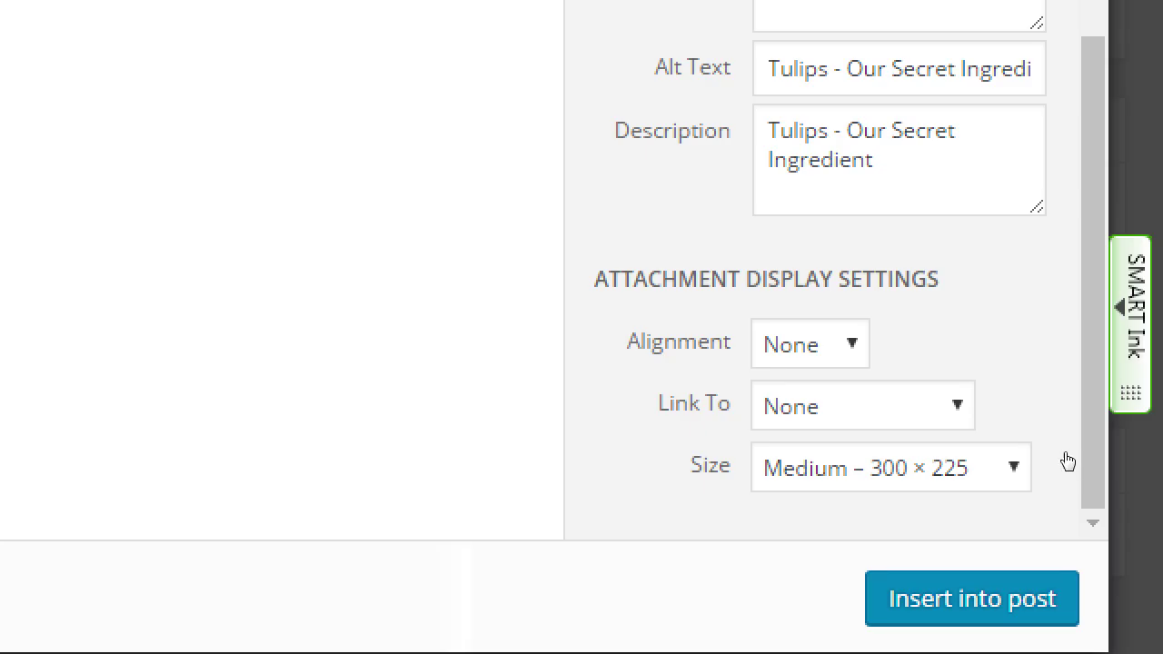
key(alt+Down)
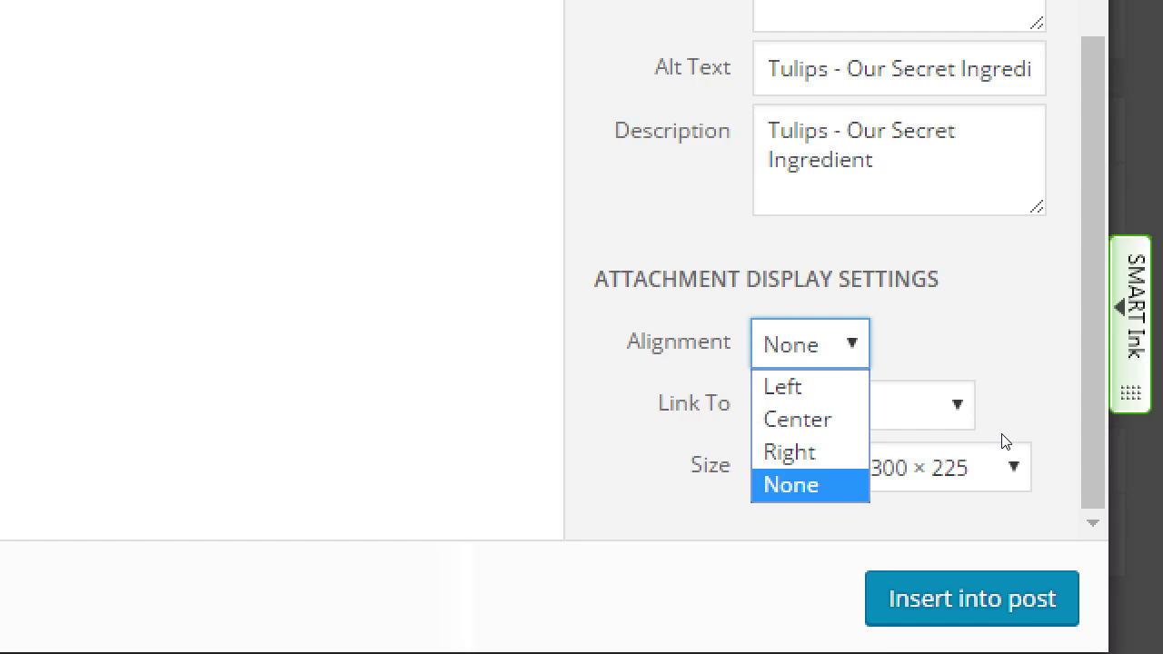
click(905, 538)
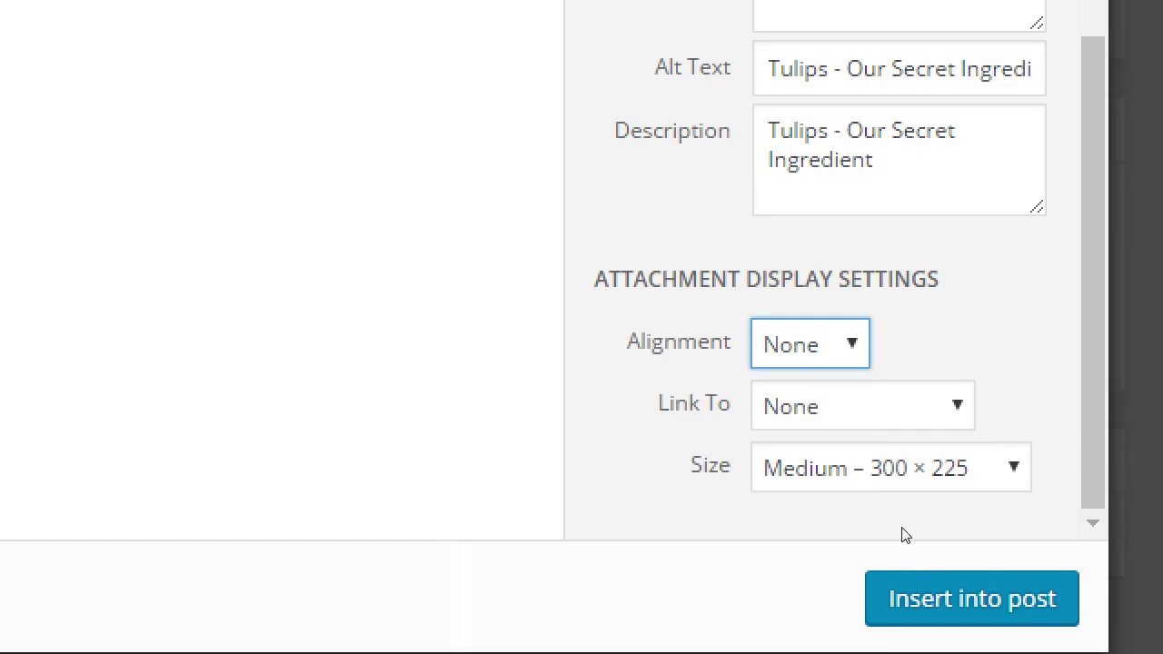
key(alt+Down)
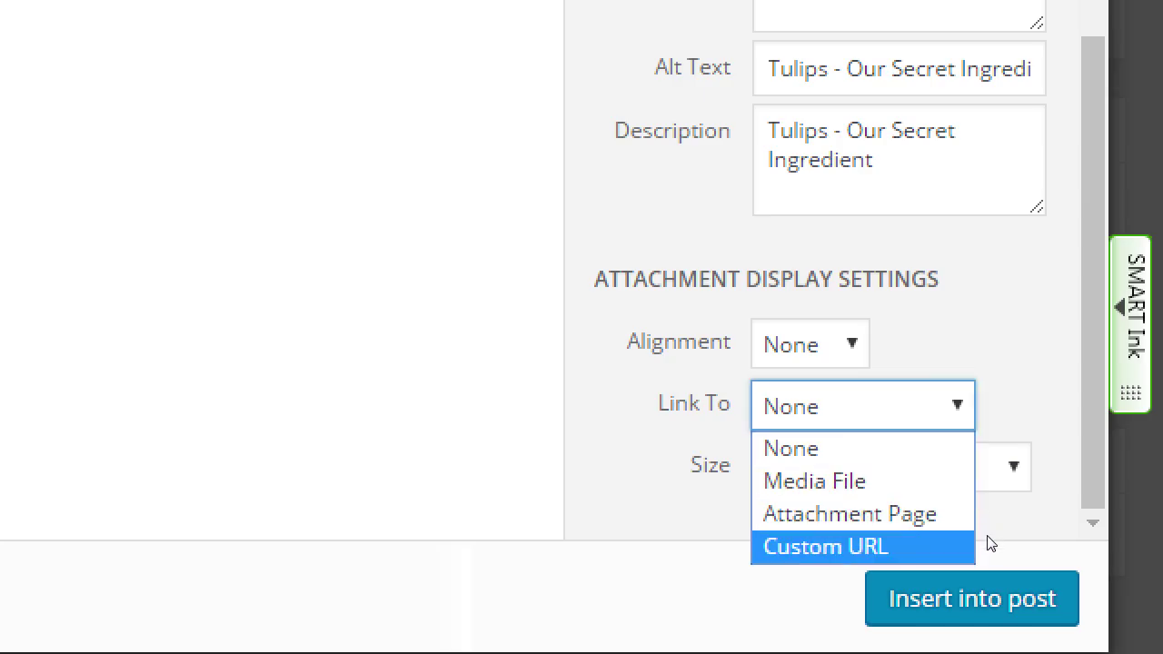
key(Home)
key(Tab)
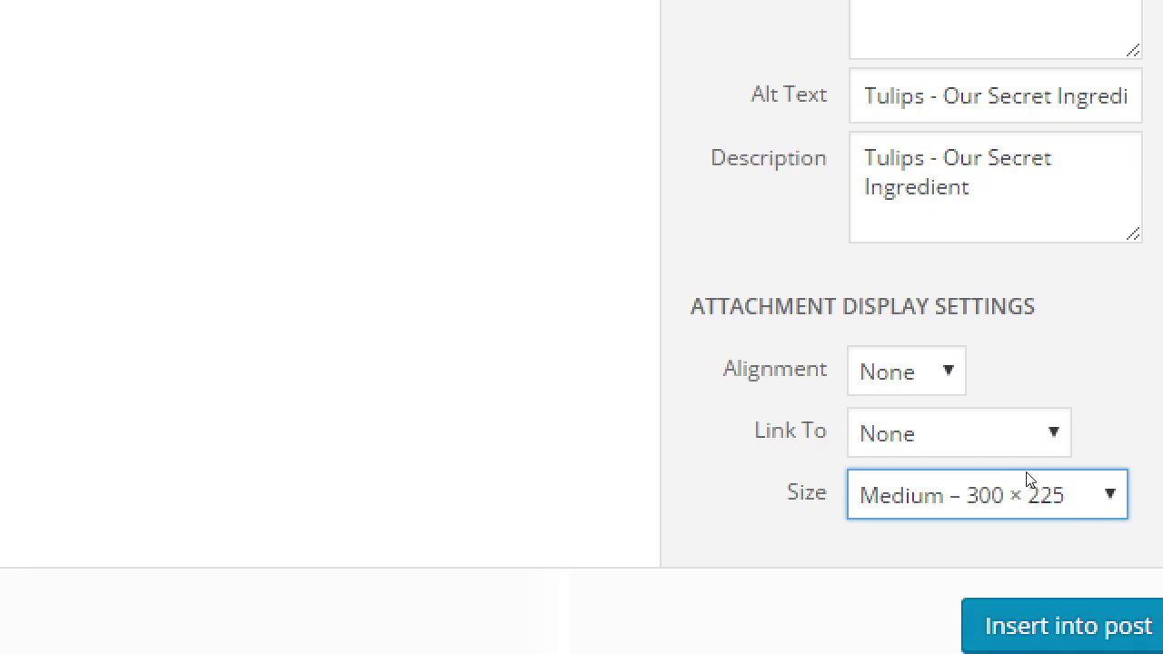
Set the image's link target to Media File and examine the end of the linked address.
click(1027, 445)
click(1027, 506)
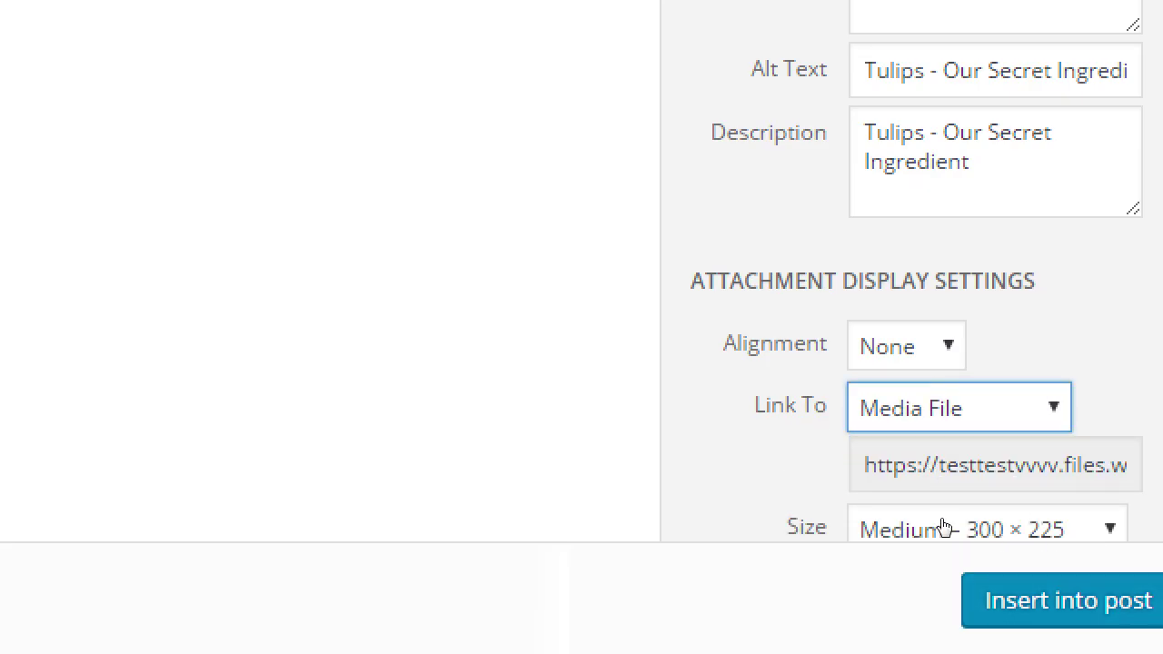
scroll(947, 524, down, 1)
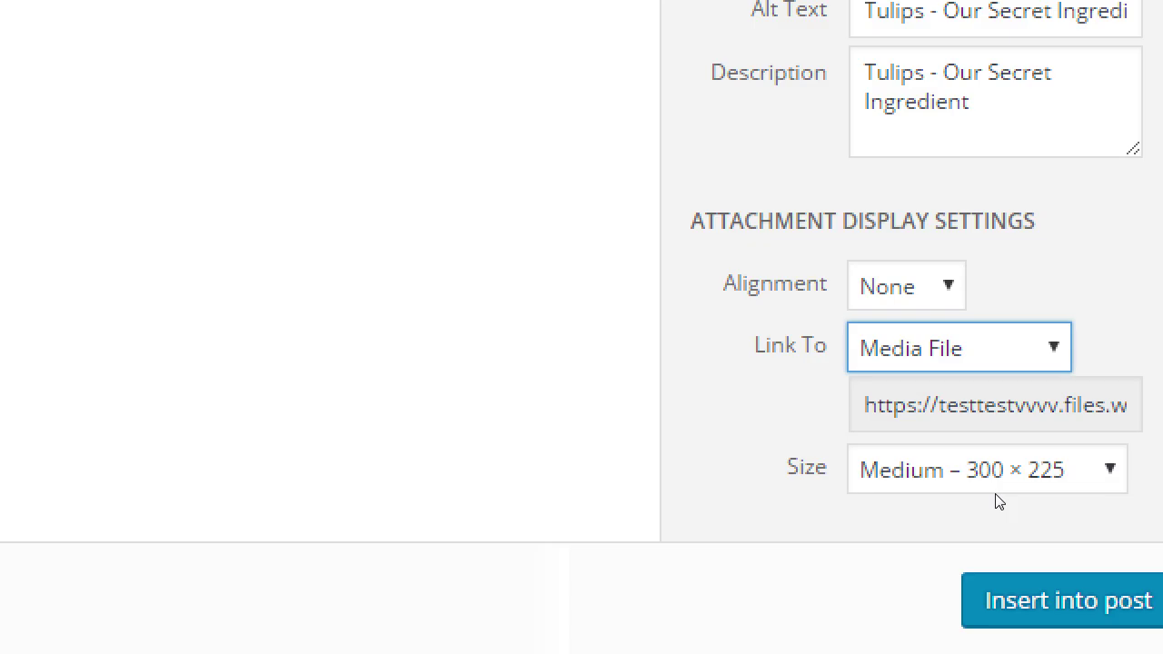
scroll(998, 501, up, 4)
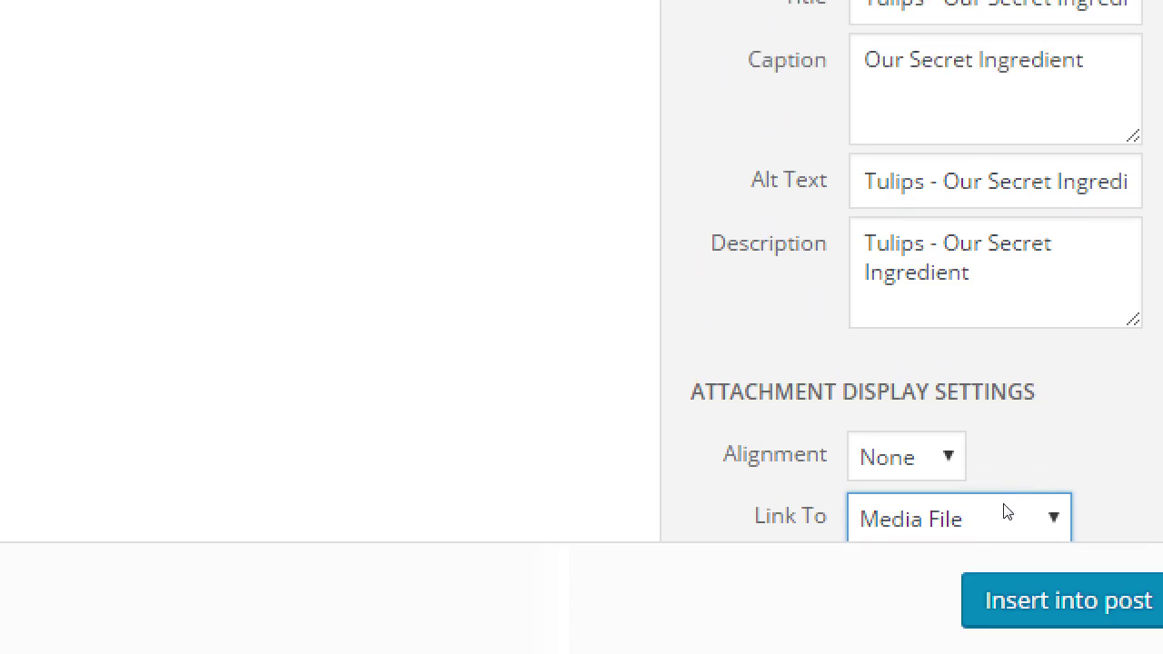
scroll(1006, 511, down, 4)
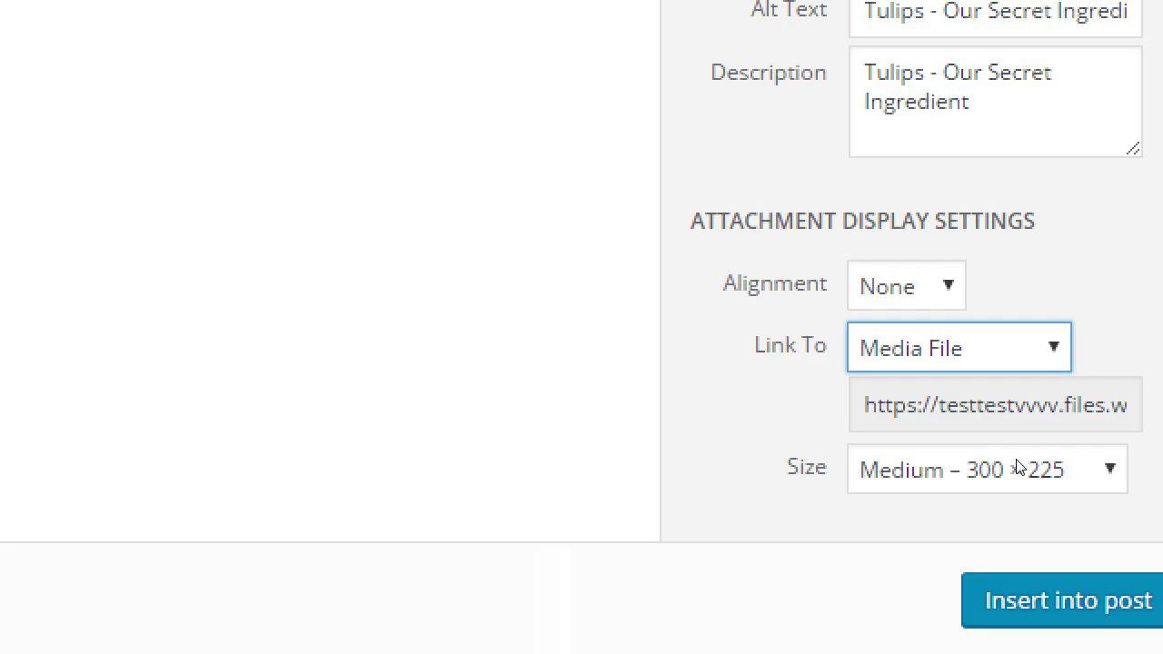
drag(957, 405, 1109, 473)
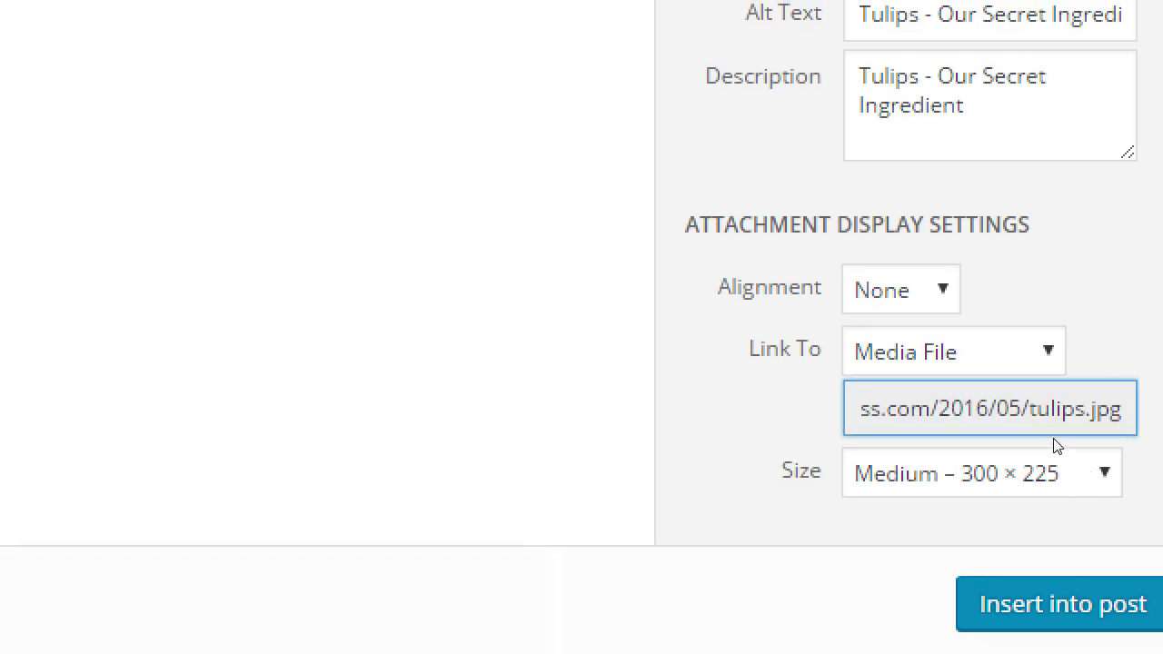
Try Attachment Page as the image's link target, and set it back to Media File.
click(1036, 352)
click(1008, 460)
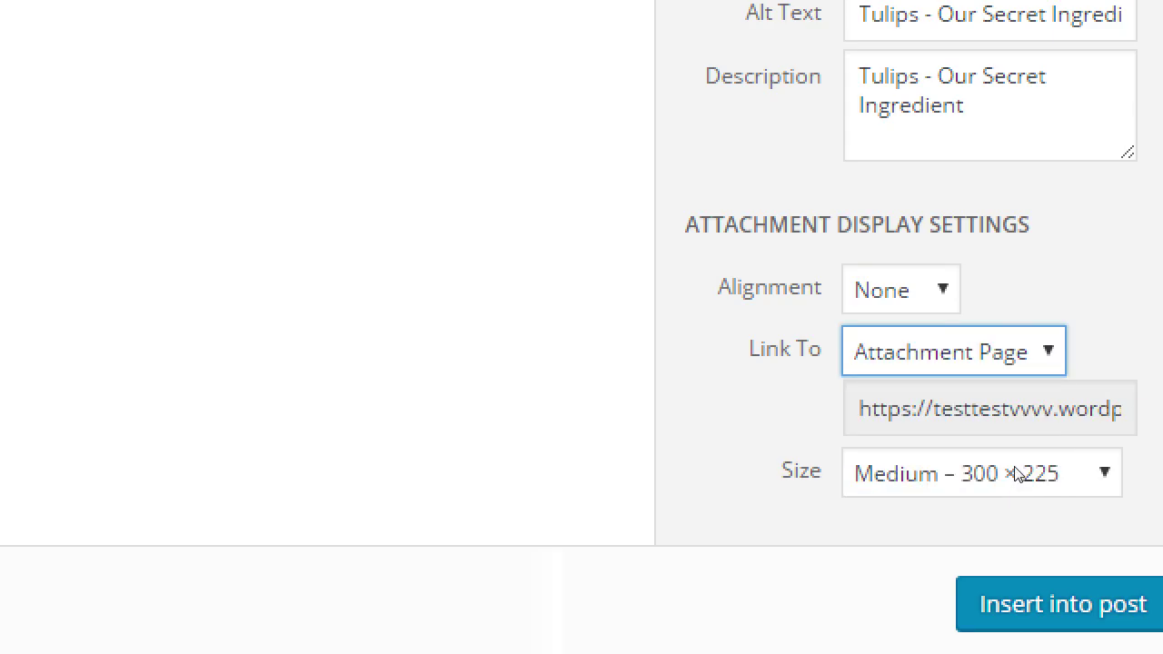
key(alt+Down)
key(Up)
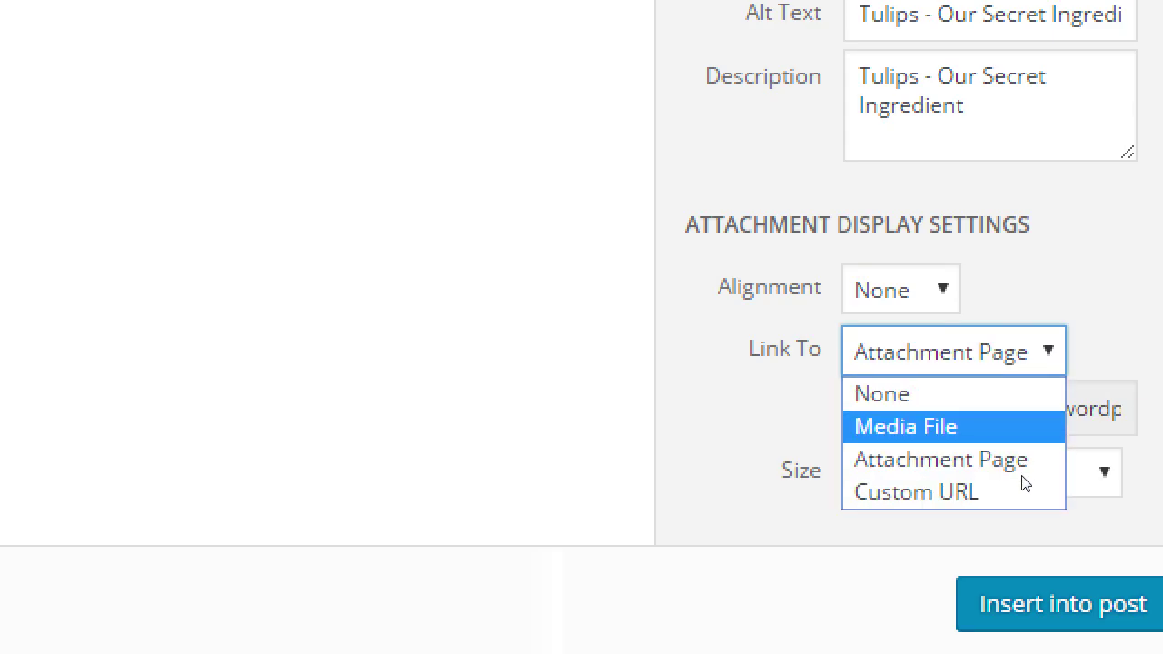
key(Return)
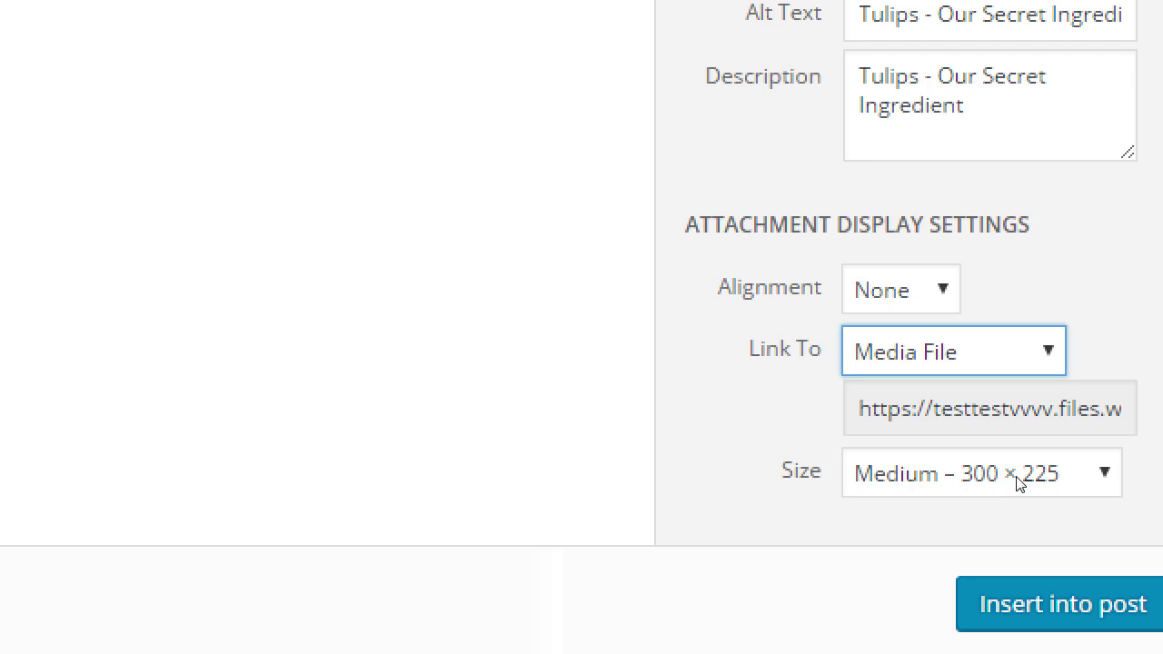
Set the image's link target to Attachment Page.
key(alt+Down)
key(Up)
key(Down)
key(Down)
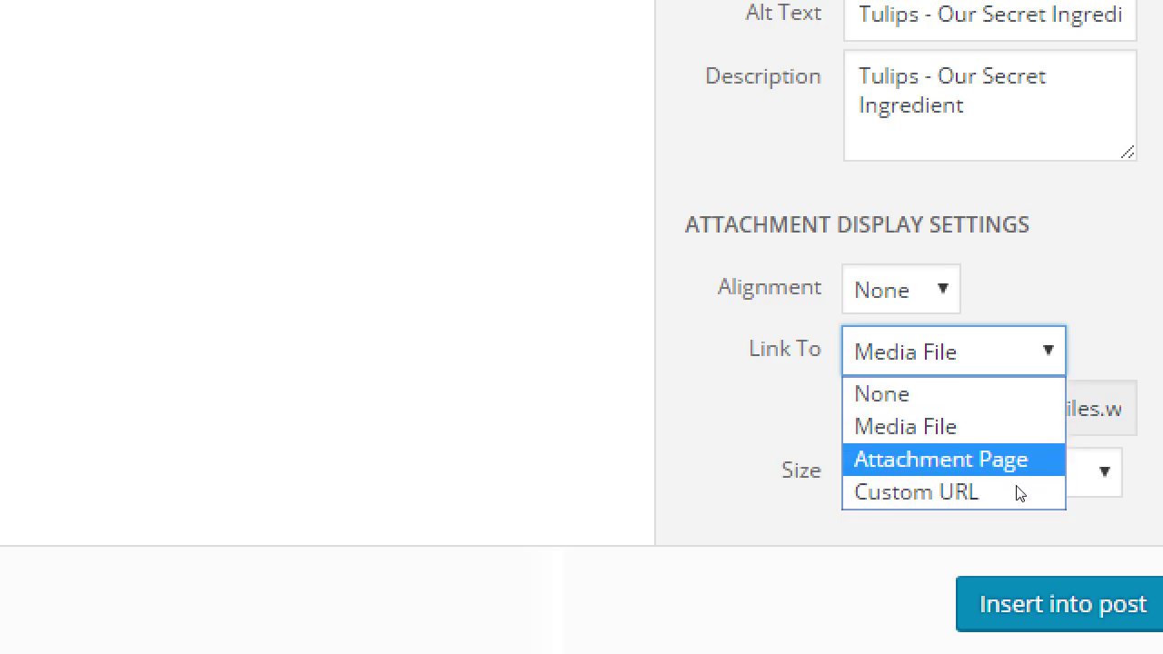
key(Return)
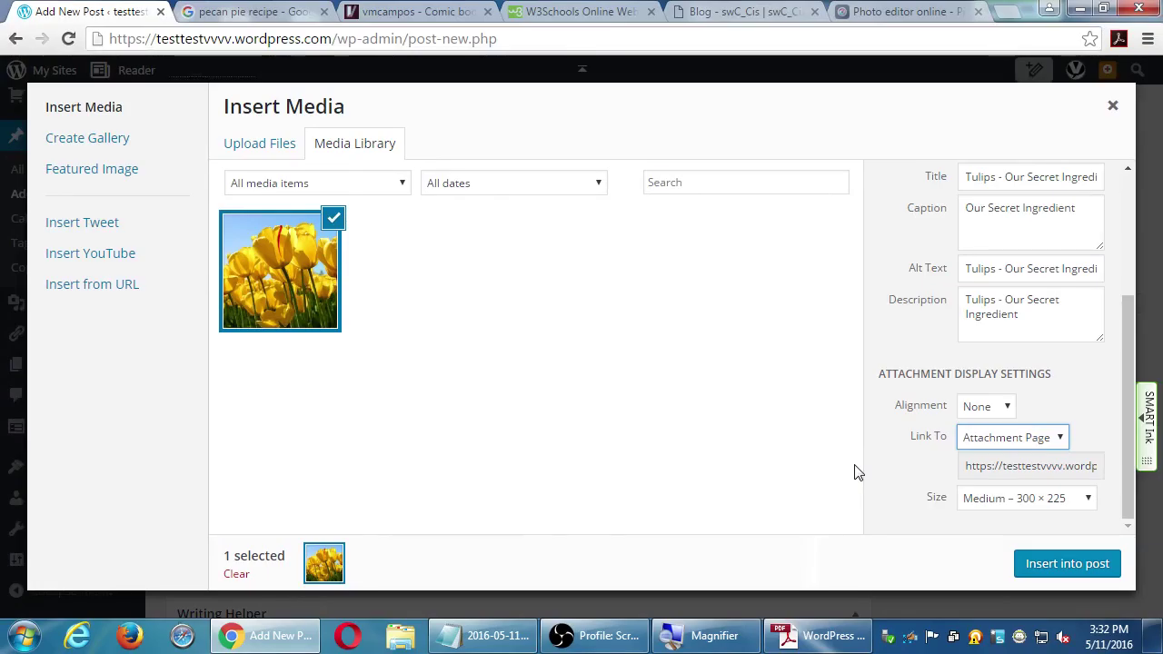
Open the Mighty Thor cover image from the comic blog in its own tab and view it.
click(463, 11)
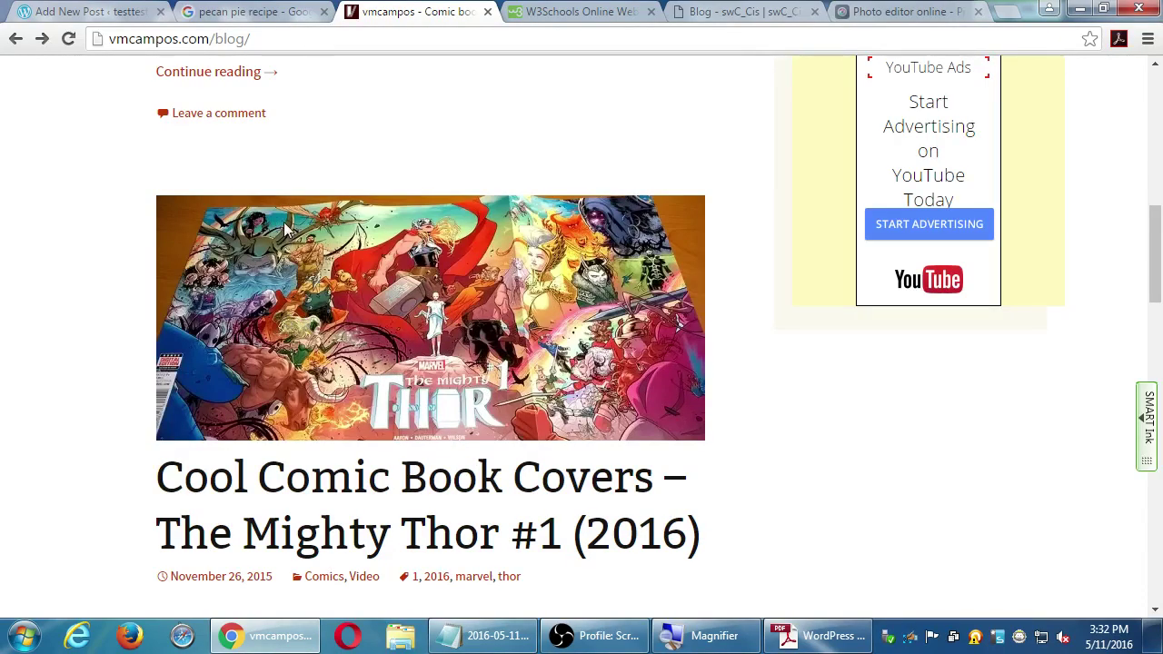
right_click(365, 284)
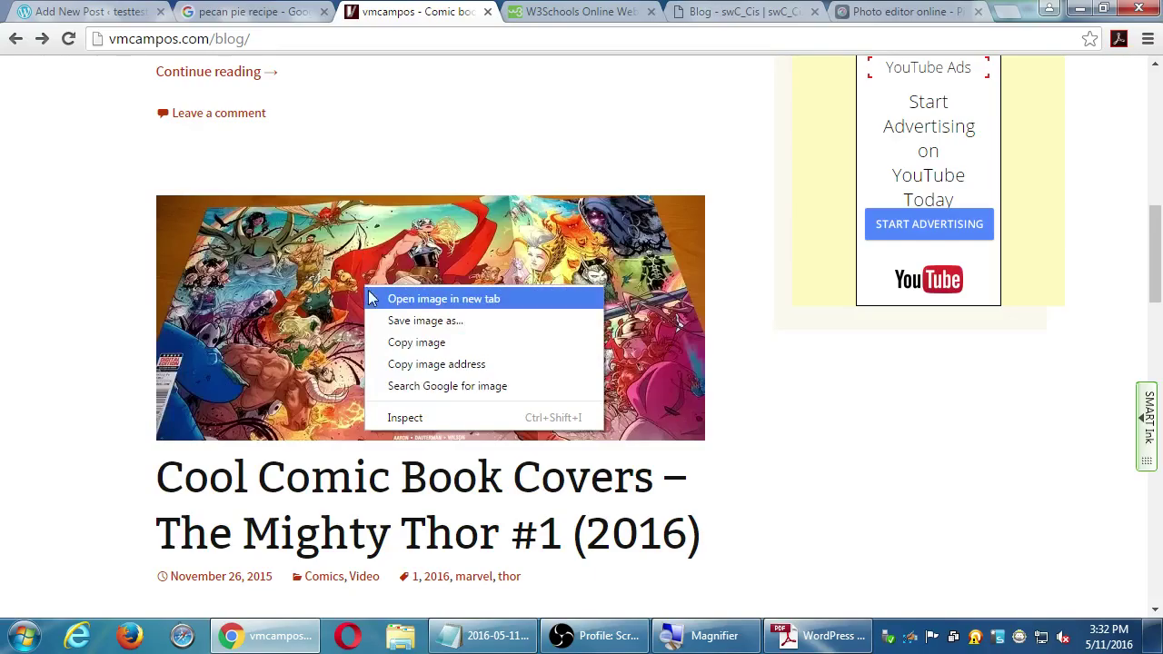
click(379, 299)
click(475, 7)
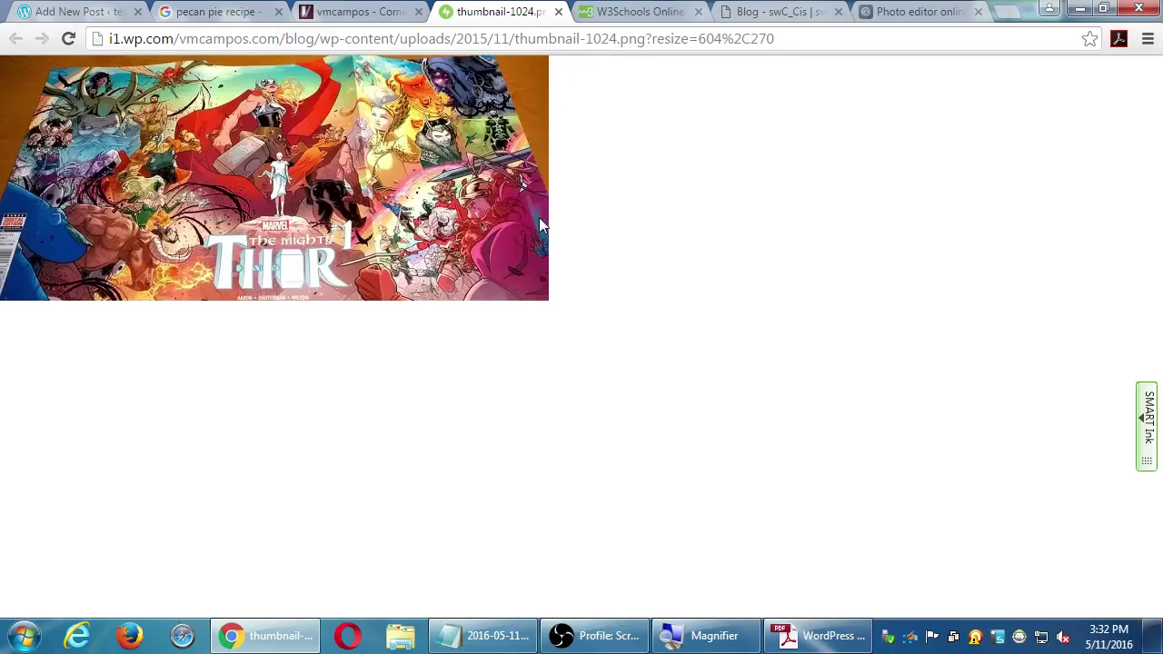
click(105, 9)
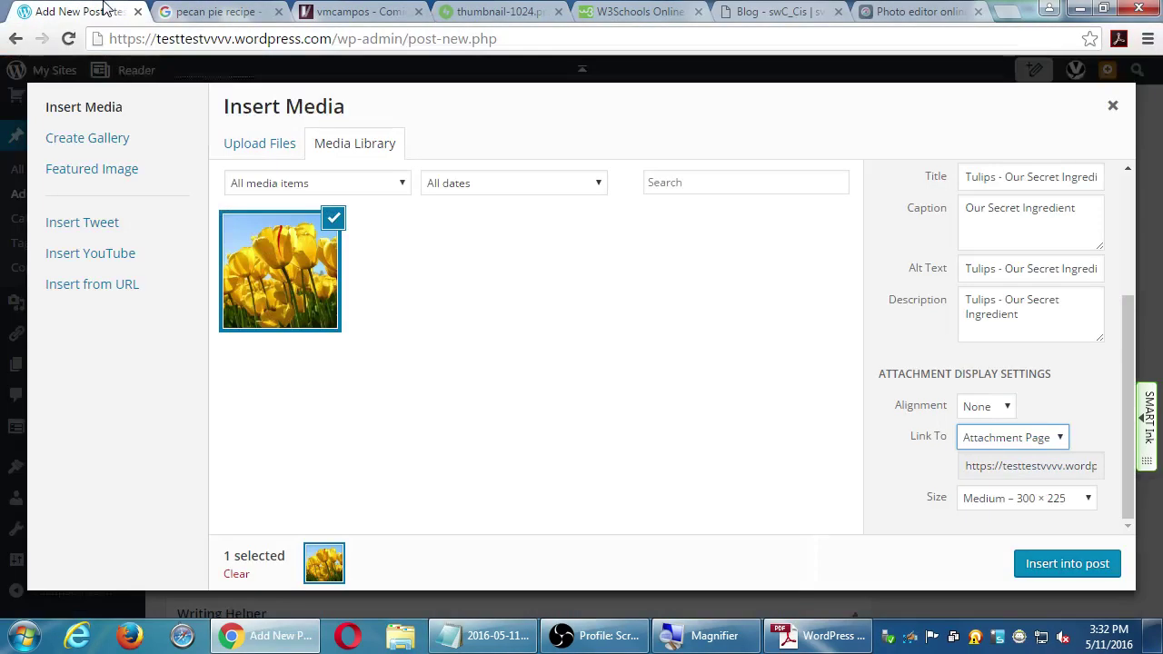
click(981, 441)
click(984, 503)
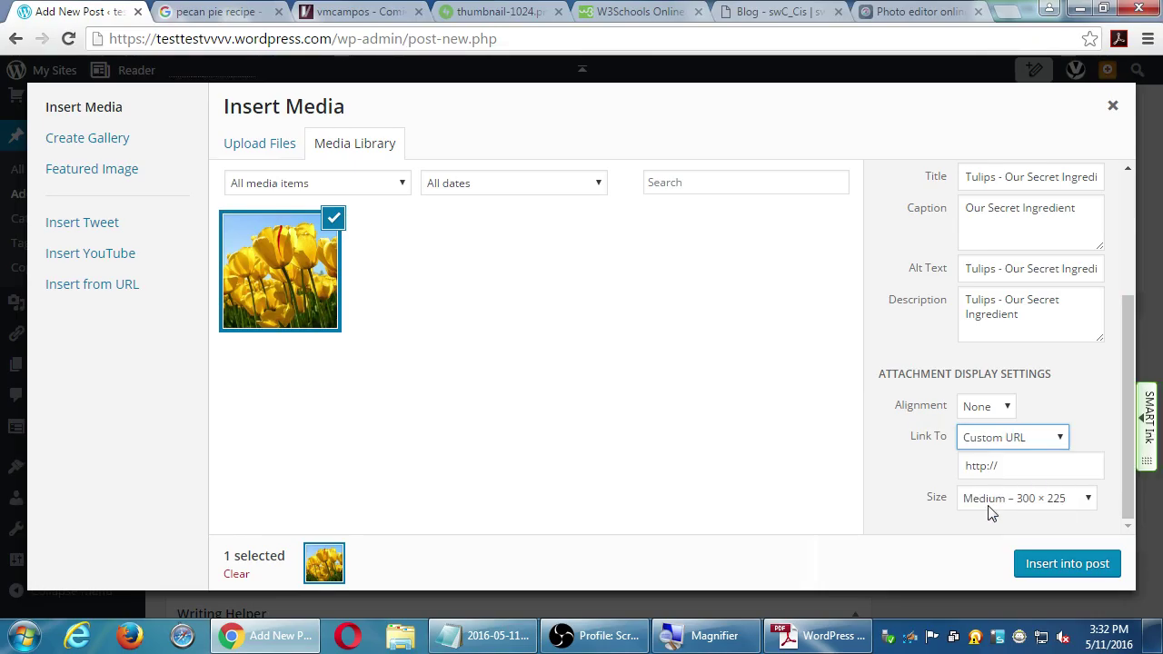
click(1010, 464)
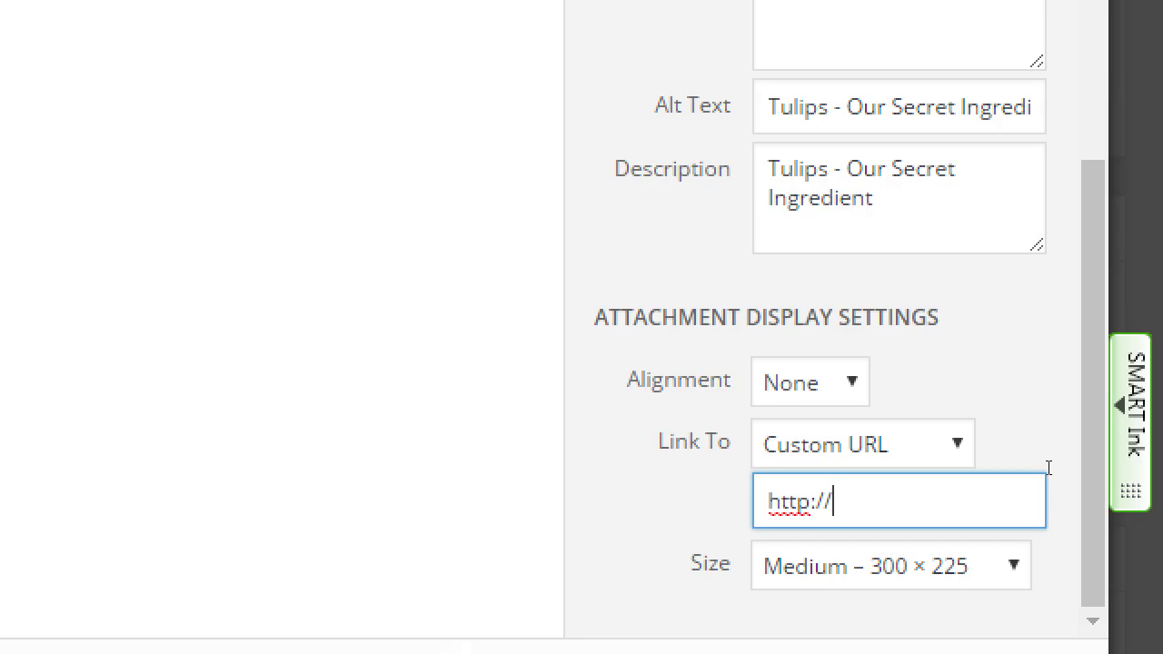
text(amazon.com/lkjalkdfs)
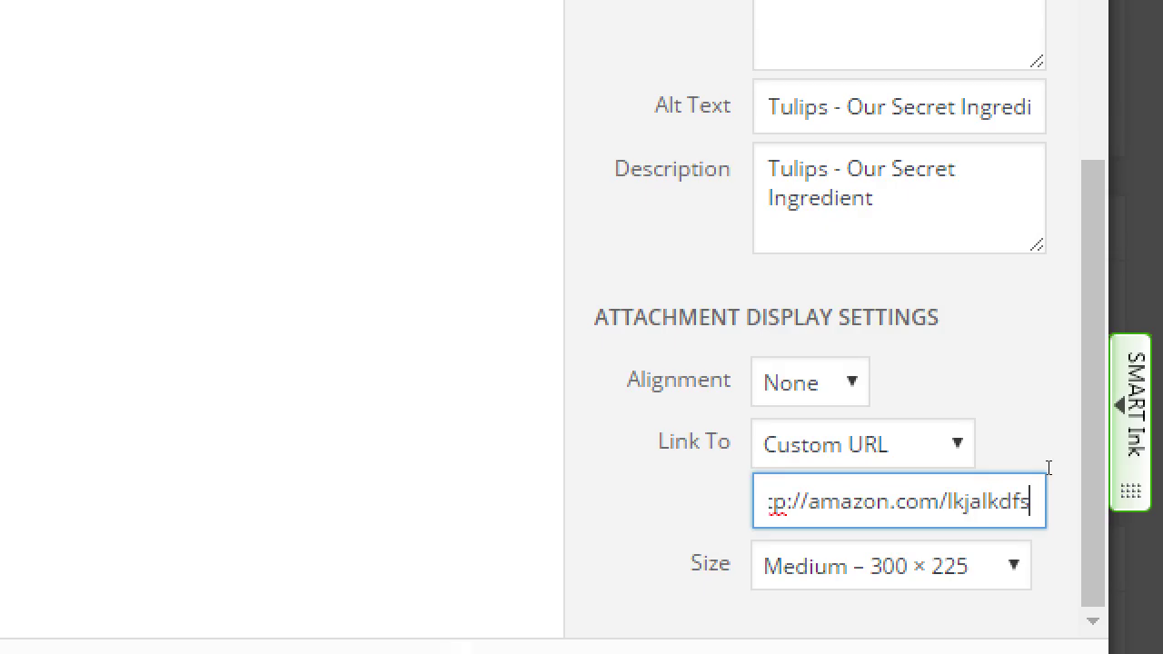
key(ctrl+a)
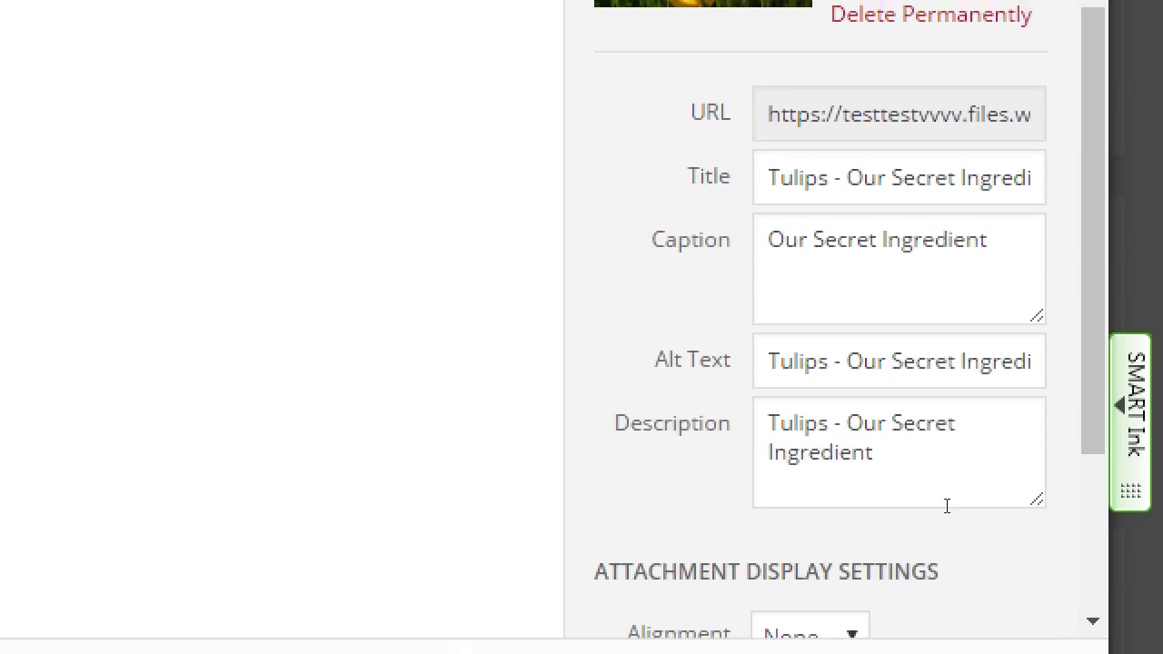
Change the tulips image's caption to "Click to buy Our Secret Ingredient".
click(998, 325)
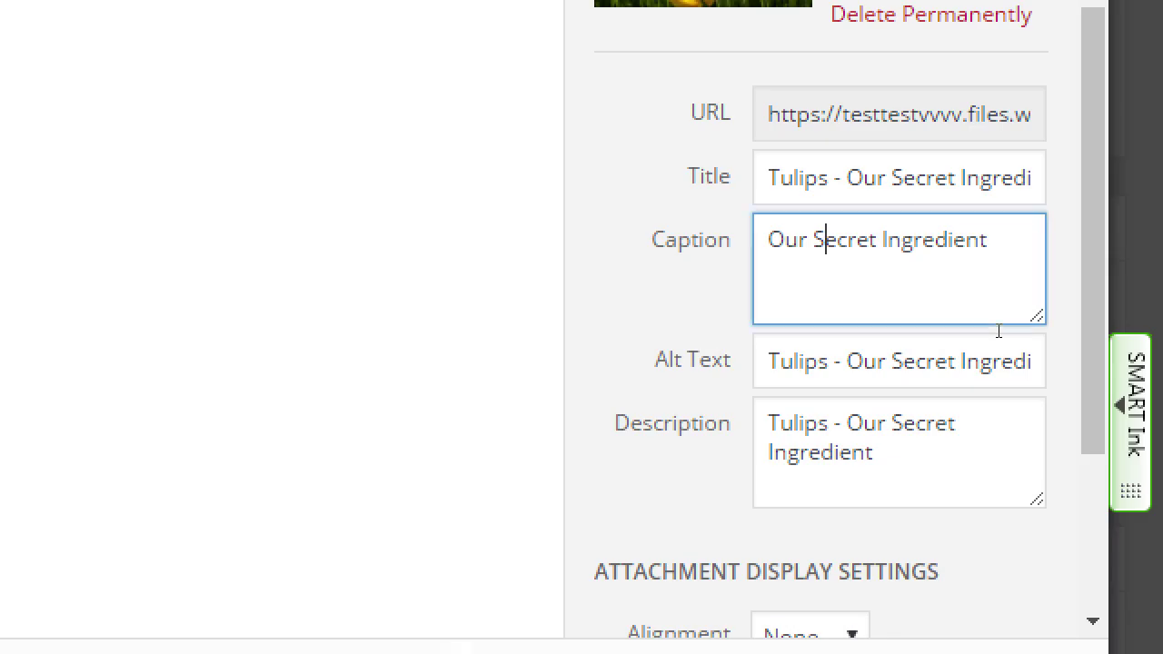
key(ctrl+a)
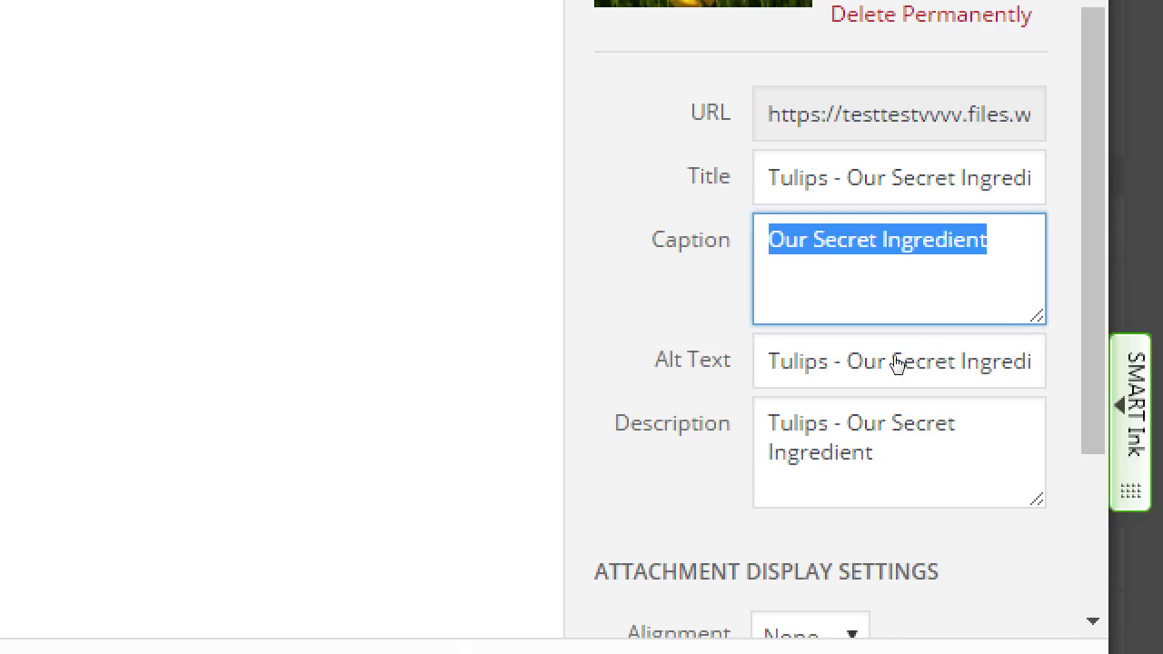
key(Home)
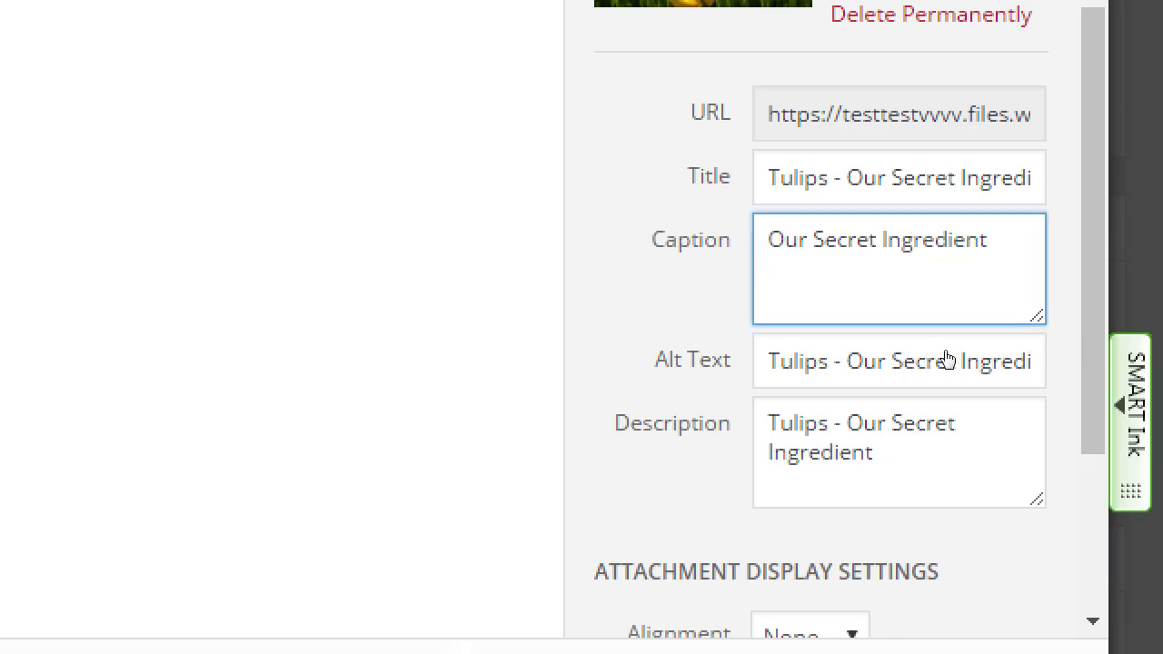
text(Click to buy)
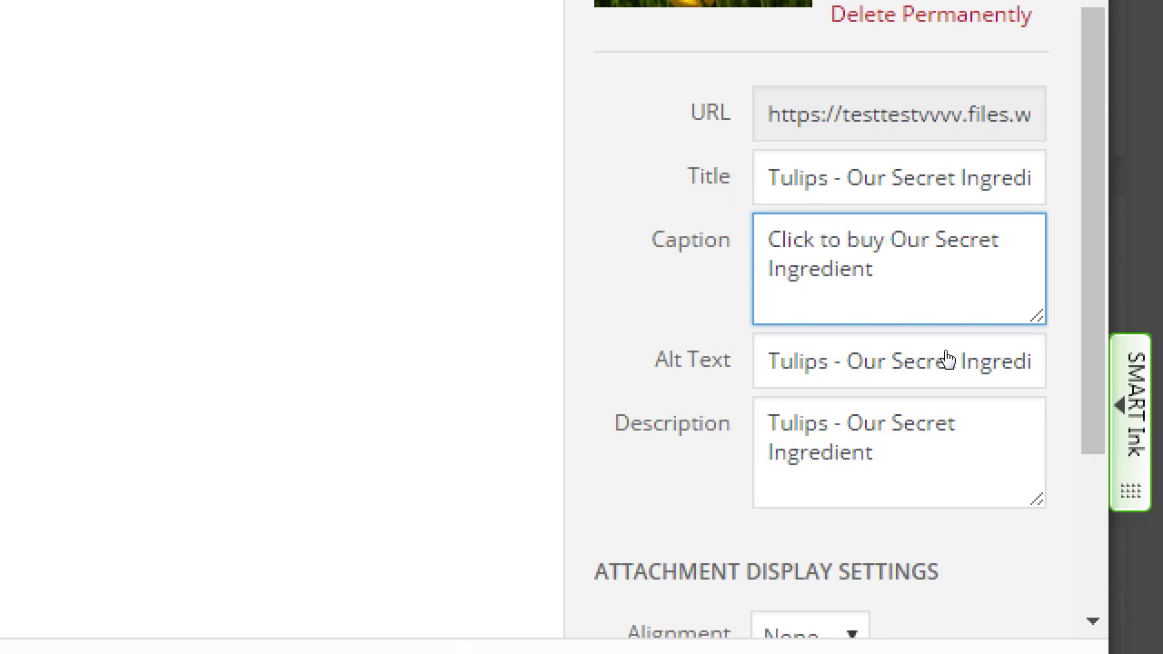
scroll(976, 343, up, 2)
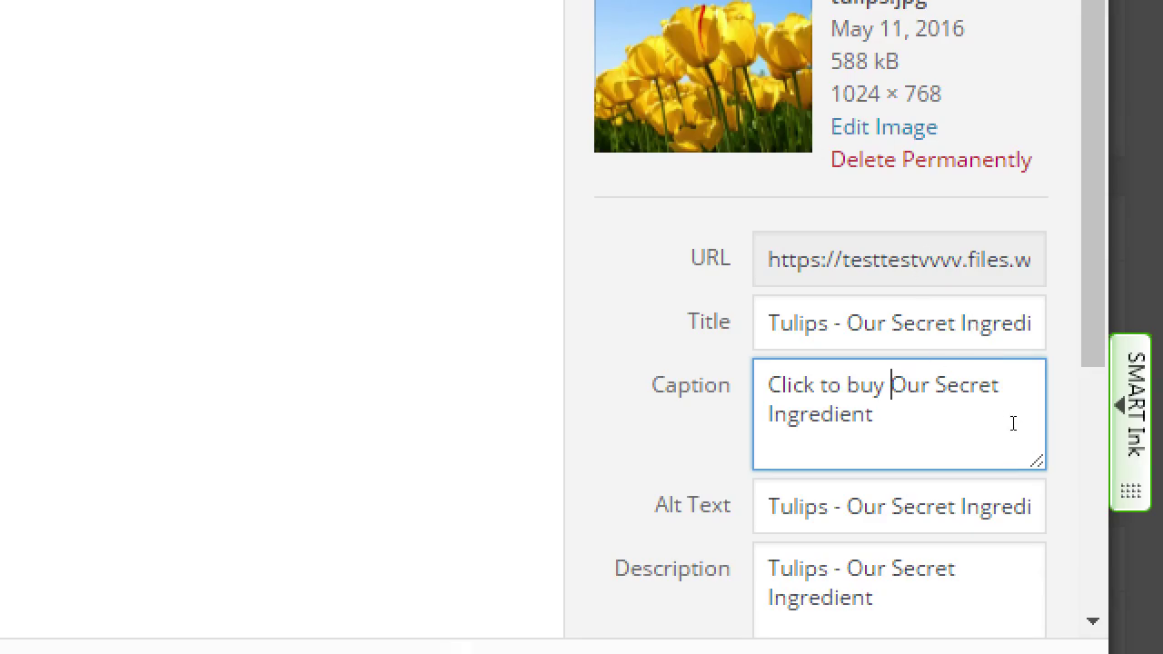
Review the image's custom link and examine the size choices, keeping Medium – 300 × 225.
scroll(1013, 423, down, 5)
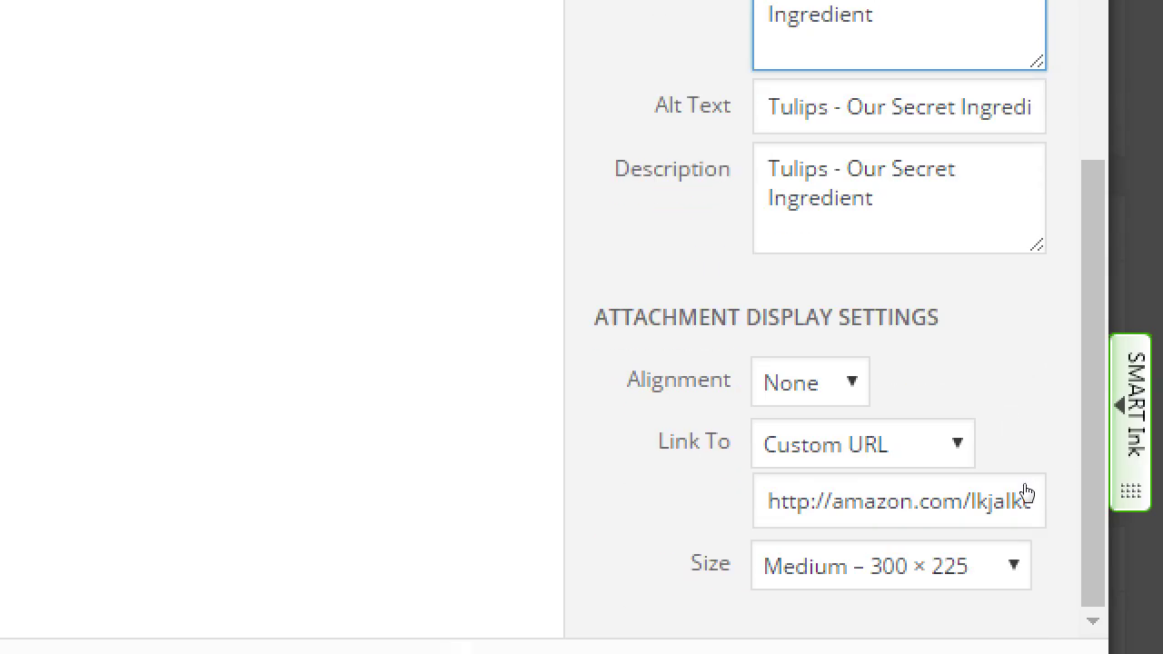
drag(891, 501, 1147, 458)
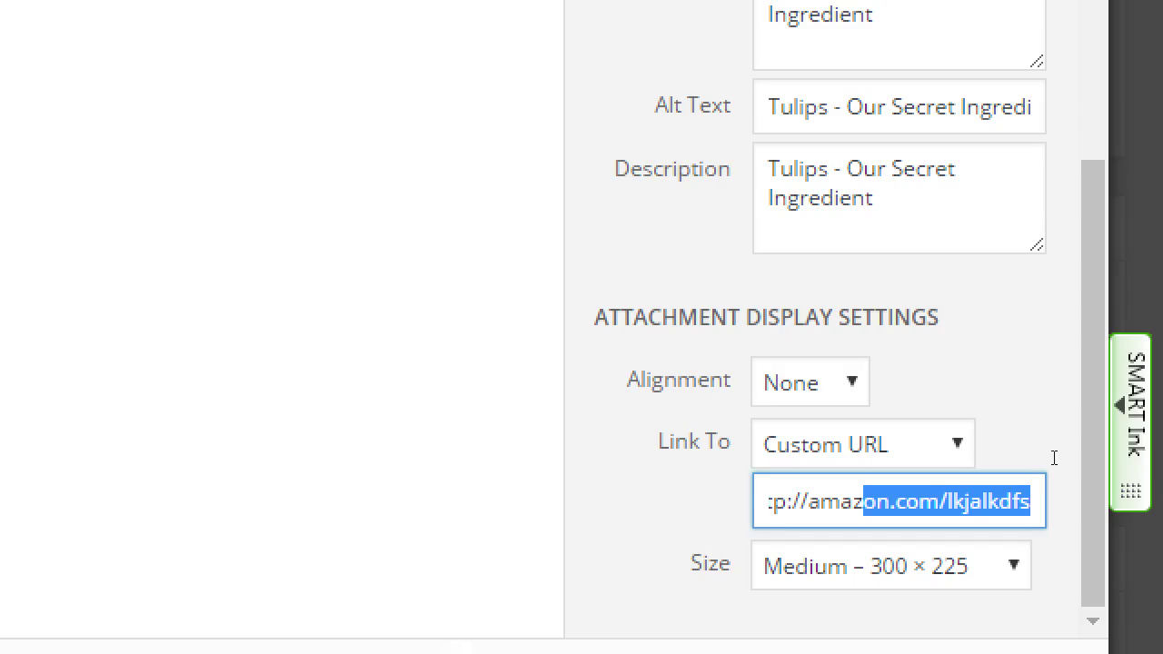
click(890, 566)
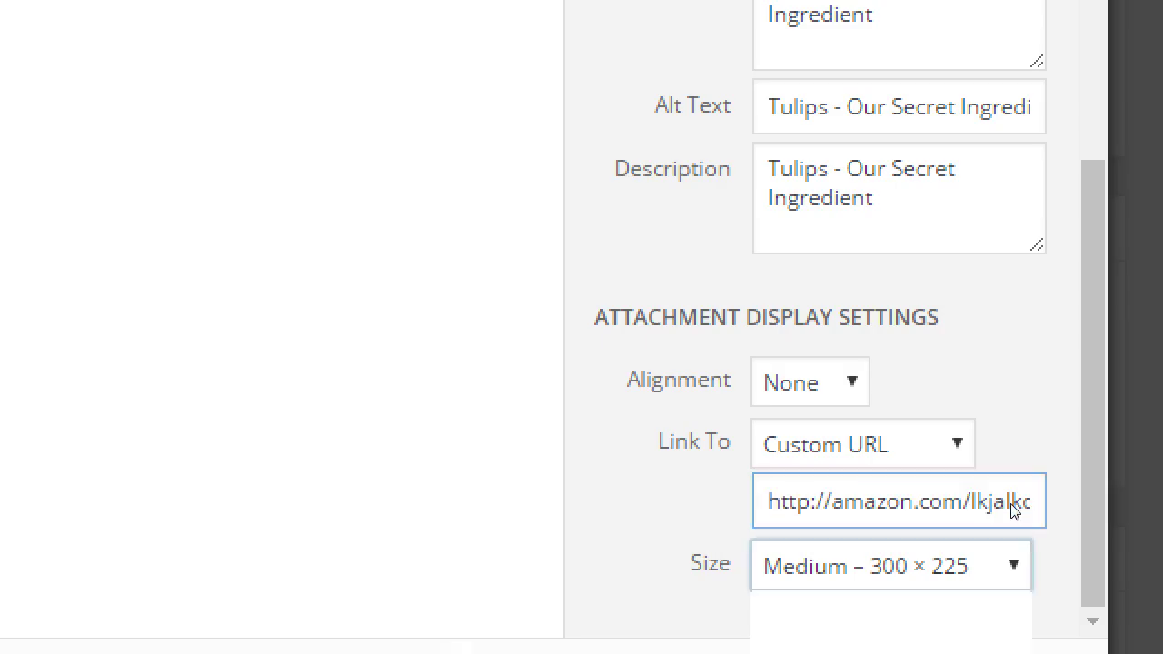
click(874, 500)
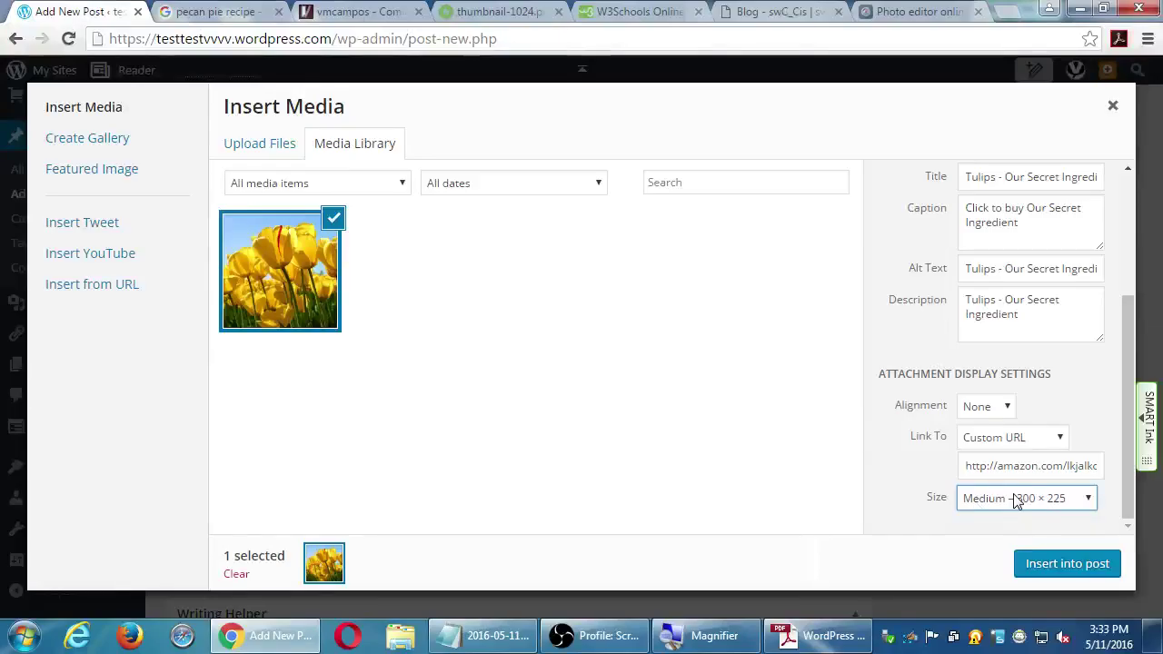
click(868, 567)
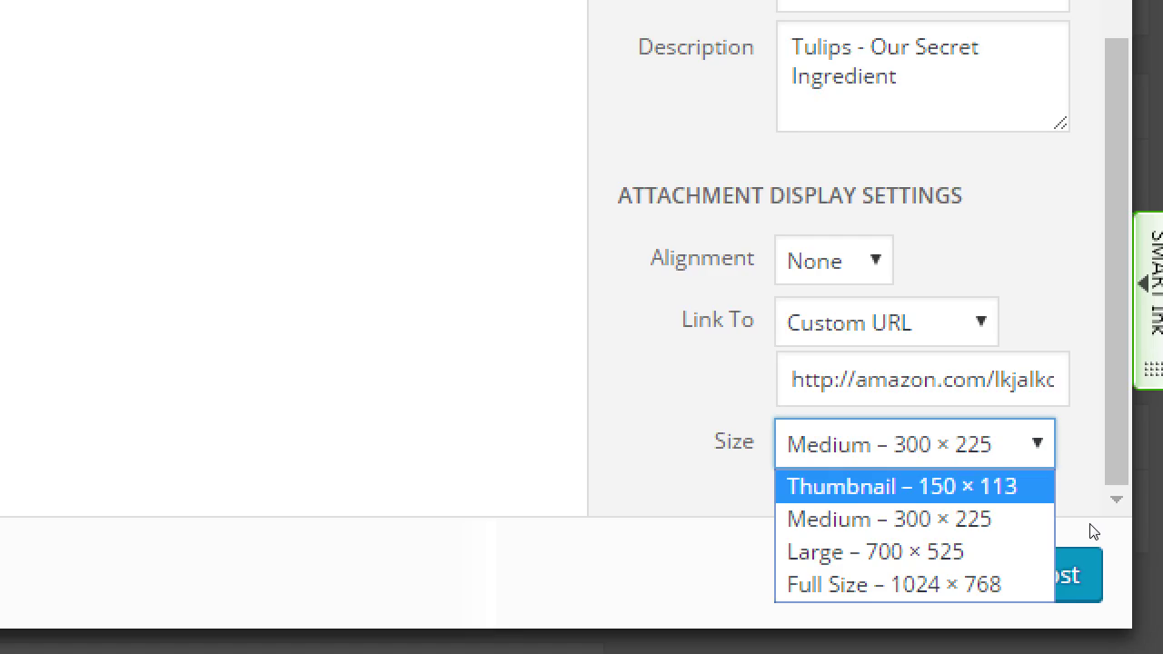
click(908, 529)
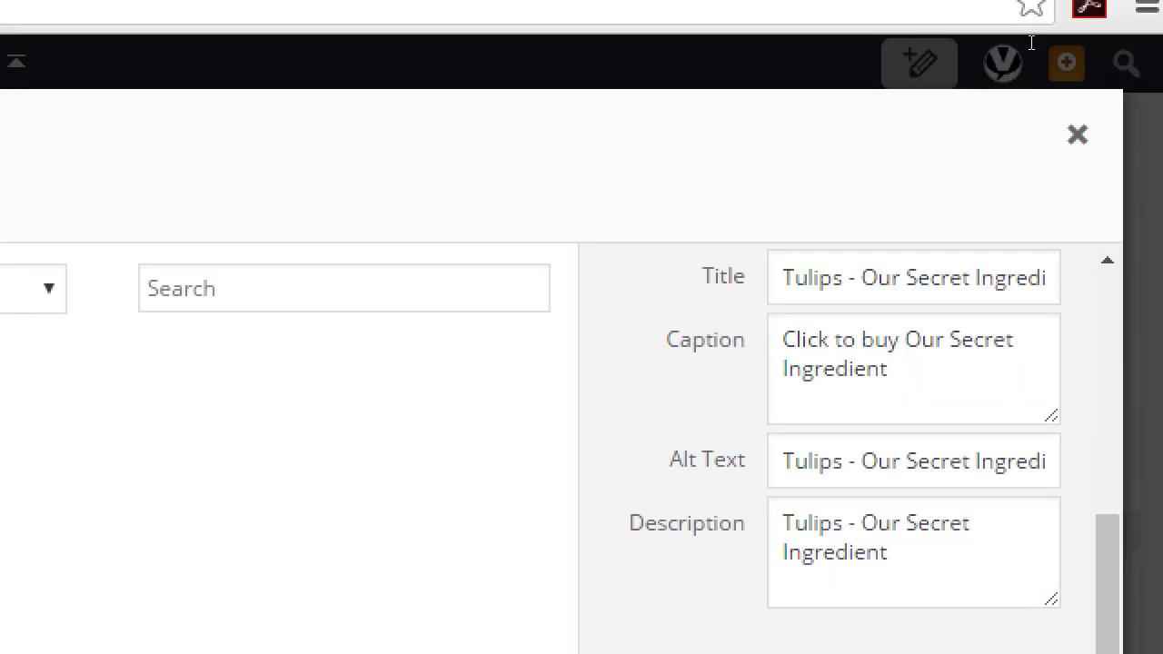
Check the attachment details and size choices, and insert the tulips image into the post at Medium – 300 × 225.
scroll(996, 59, up, 4)
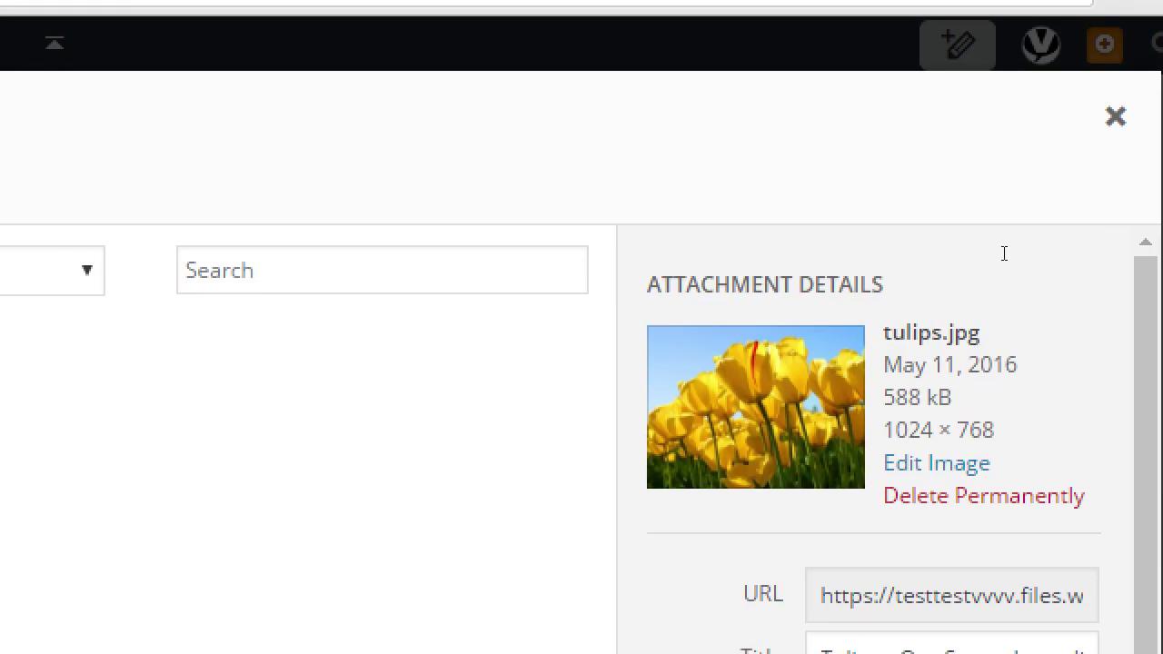
scroll(1004, 253, down, 5)
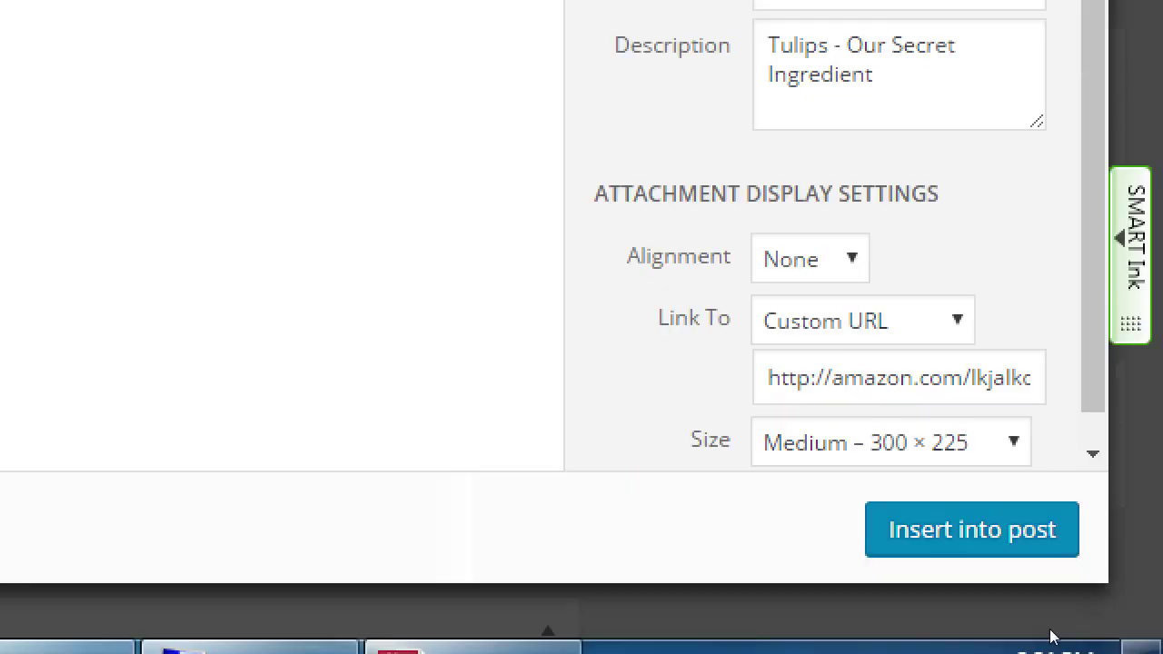
key(alt+Down)
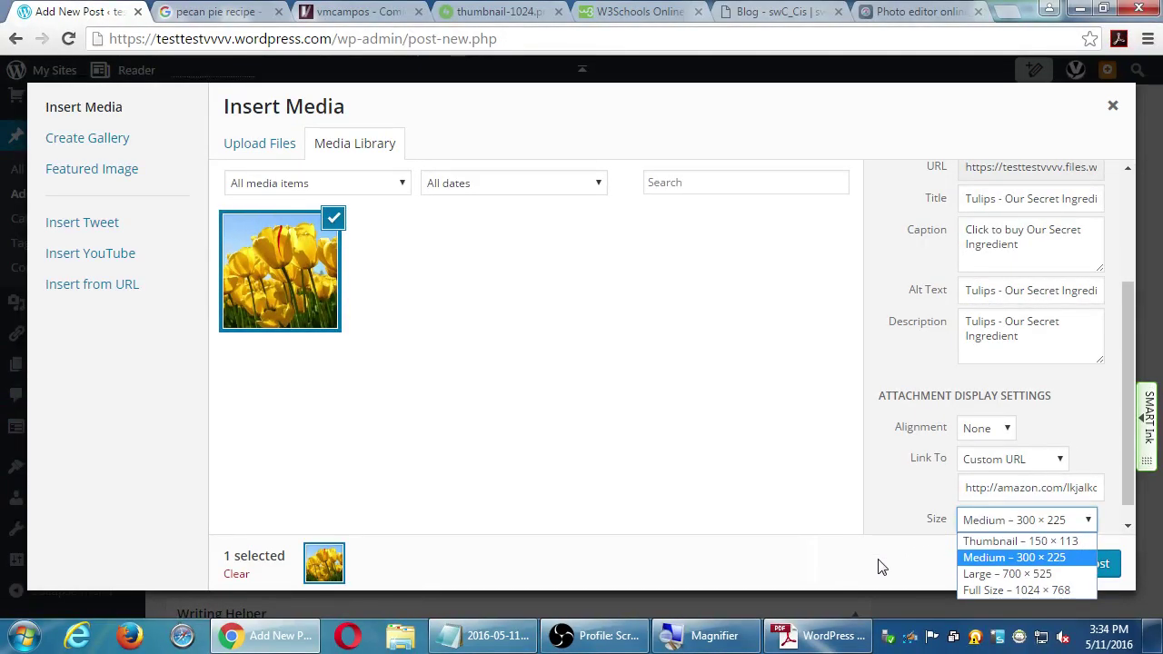
click(877, 567)
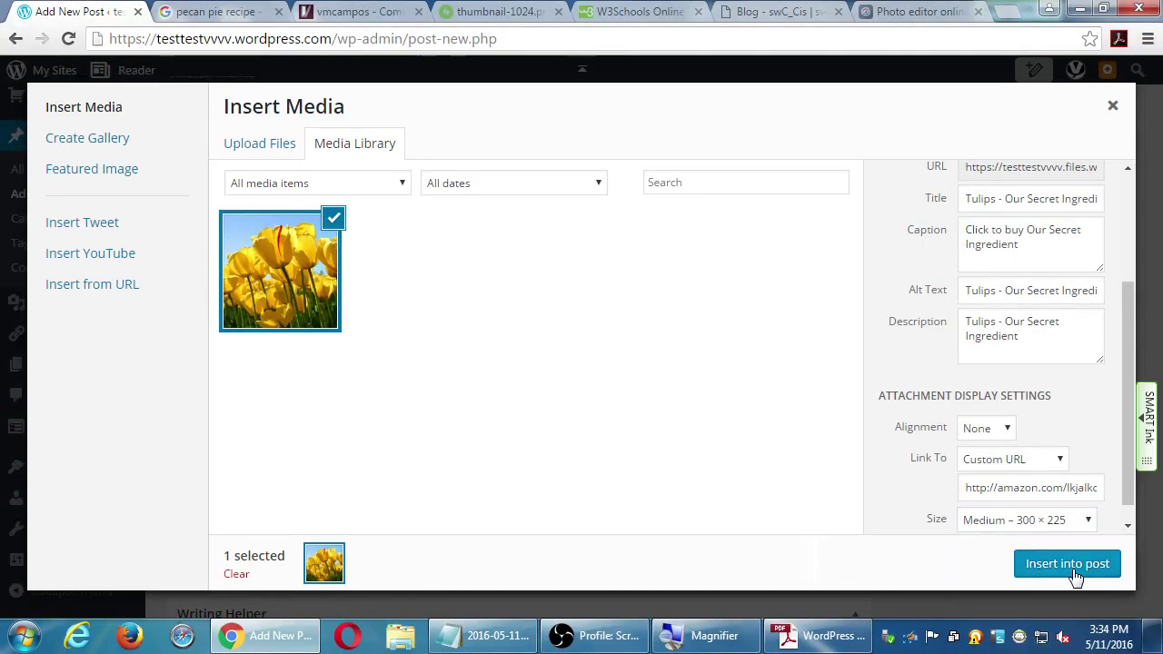
scroll(1065, 504, up, 3)
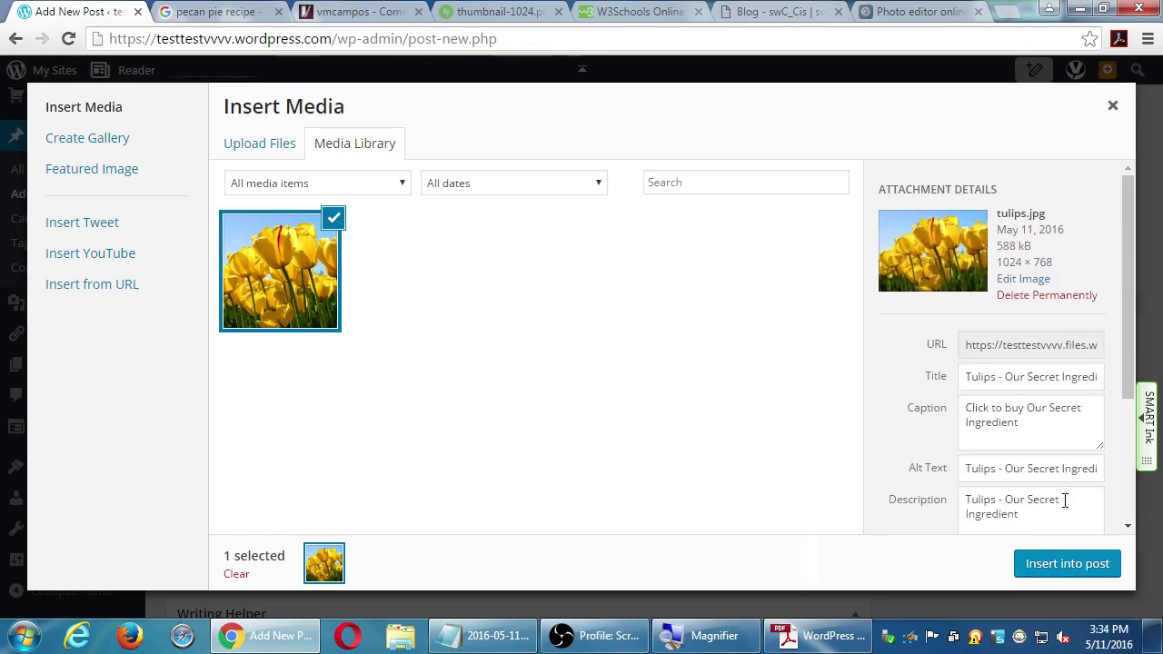
scroll(1065, 501, down, 5)
click(1044, 564)
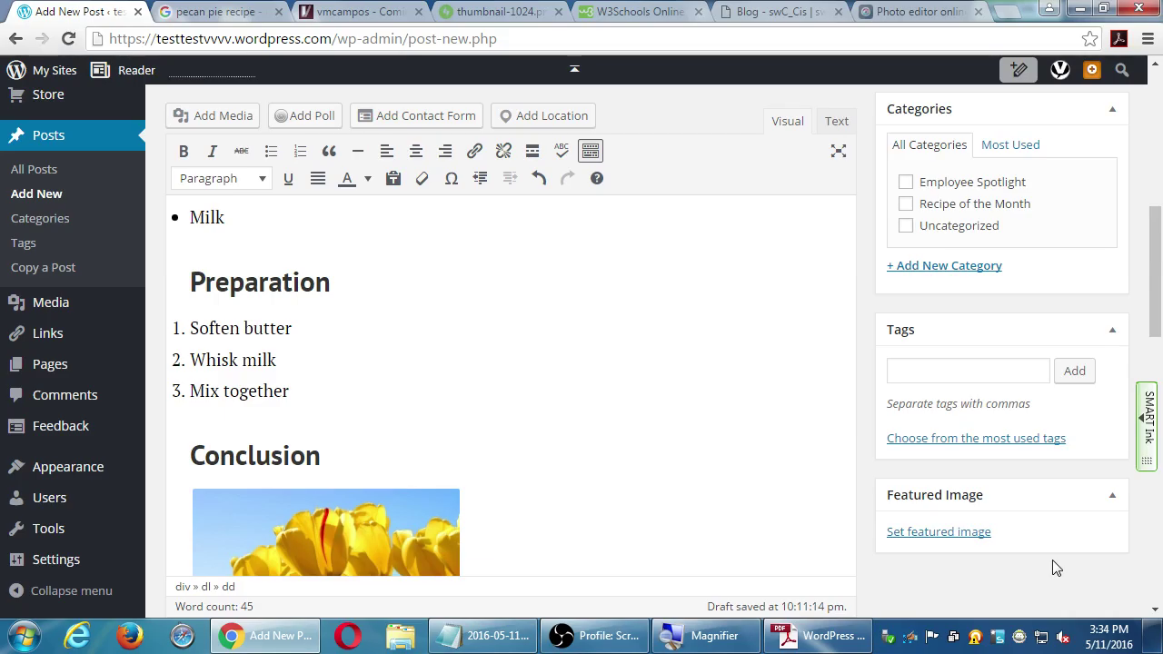
Check the tulips image placed under the Conclusion heading and open its details for editing.
scroll(418, 446, down, 3)
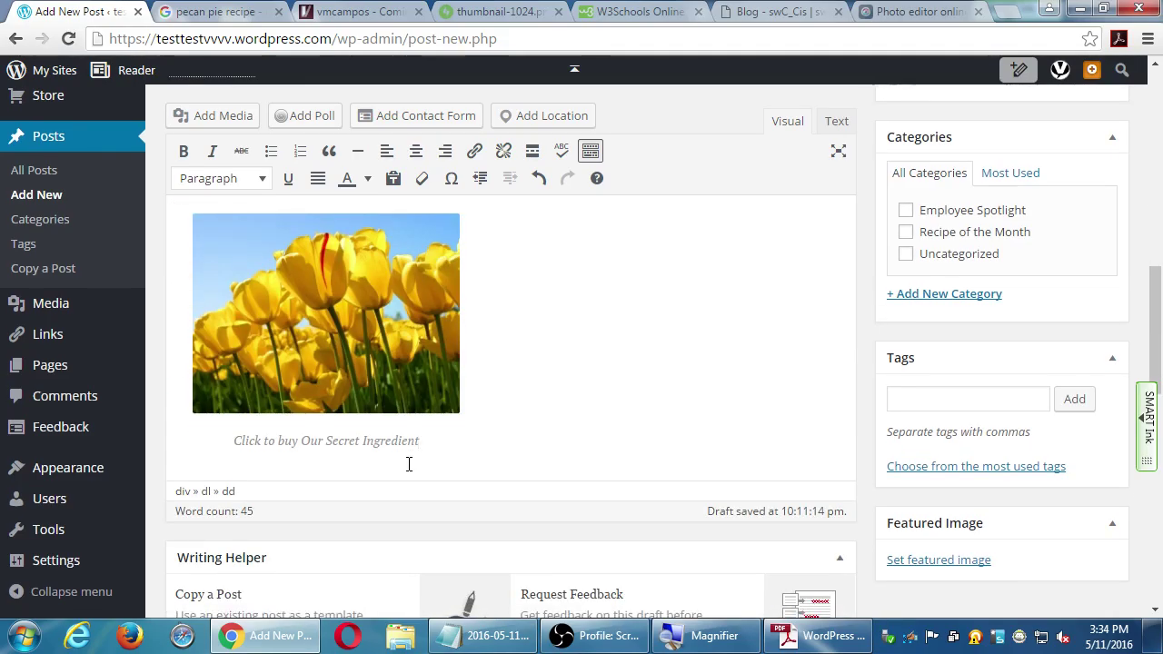
scroll(408, 464, up, 10)
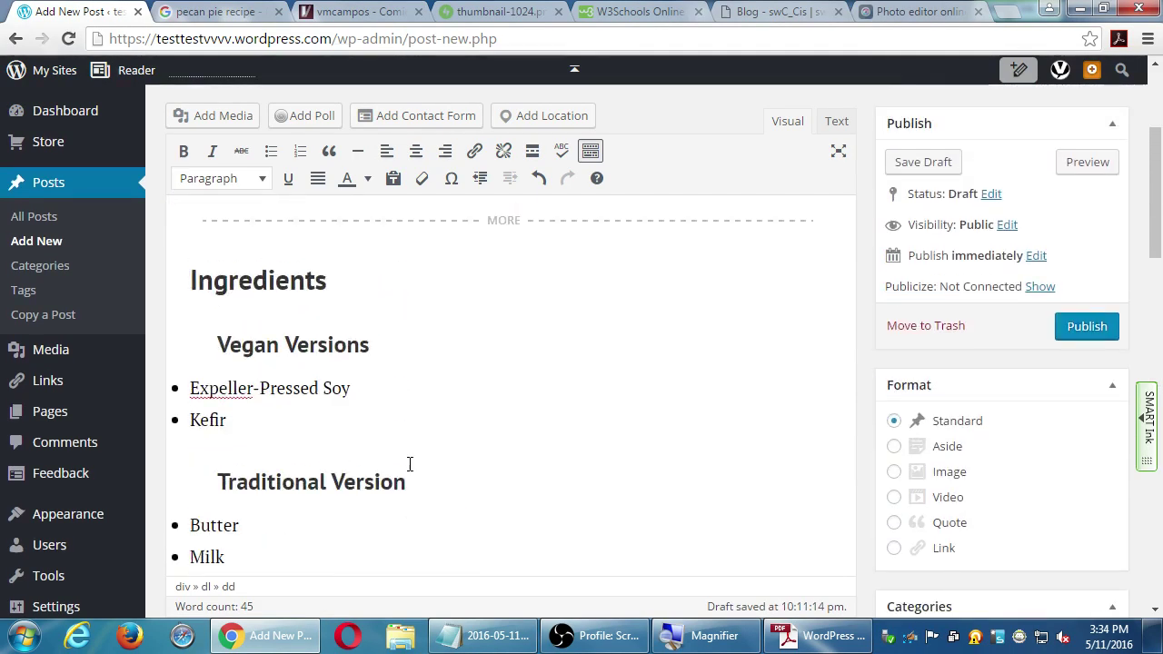
scroll(409, 468, down, 8)
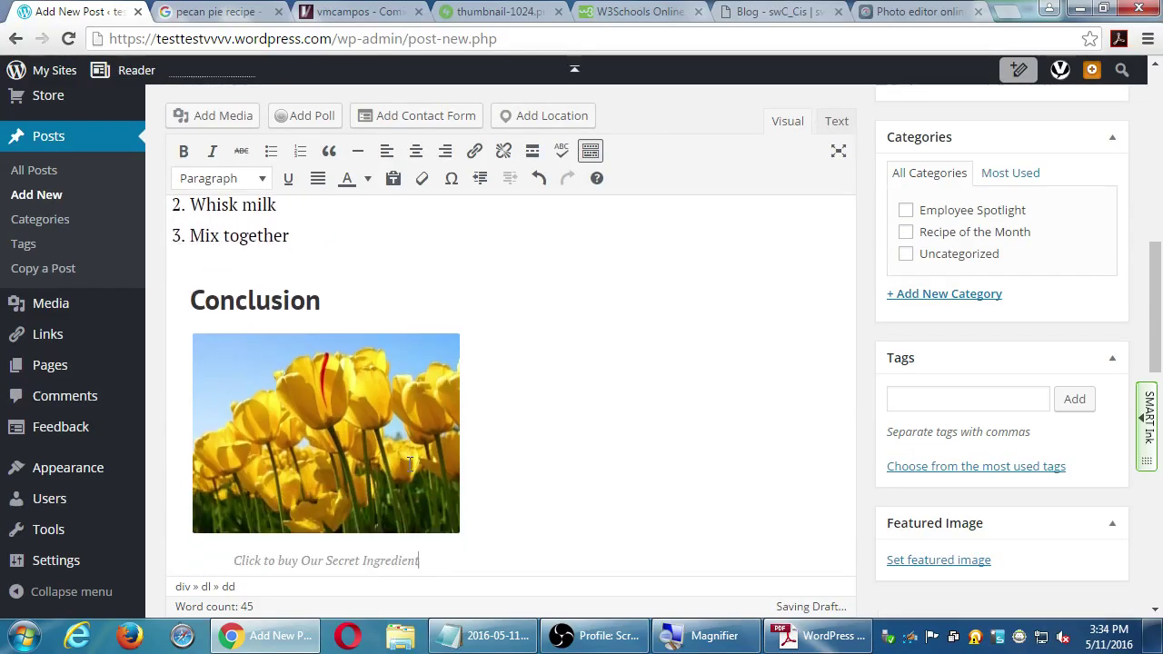
scroll(410, 464, down, 1)
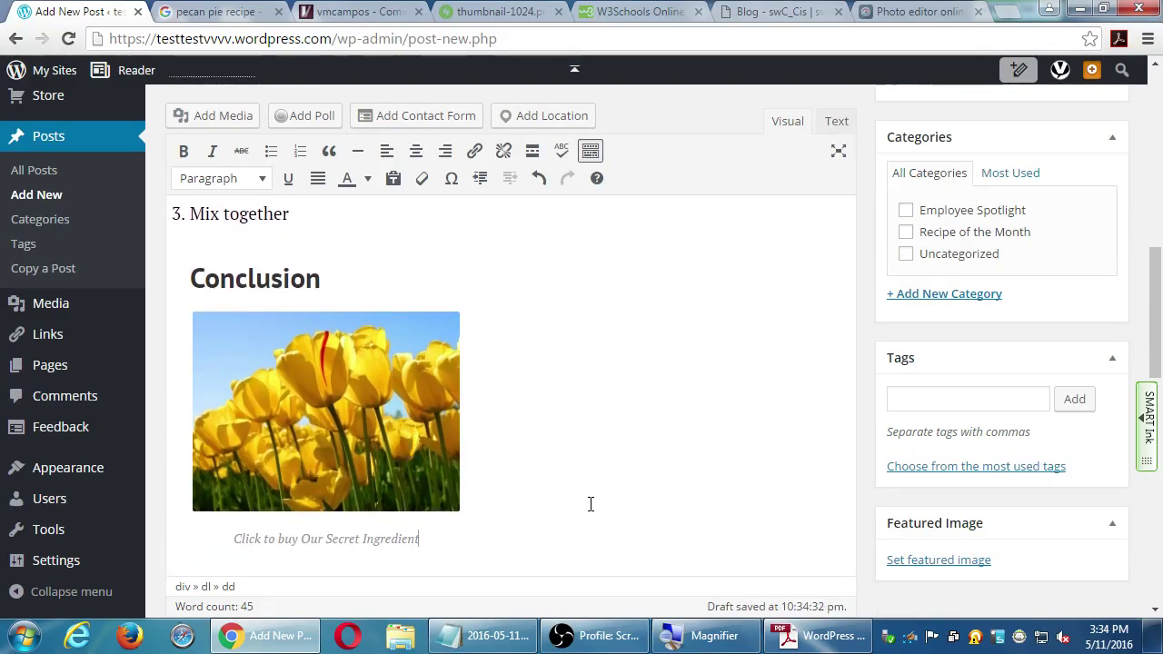
click(337, 420)
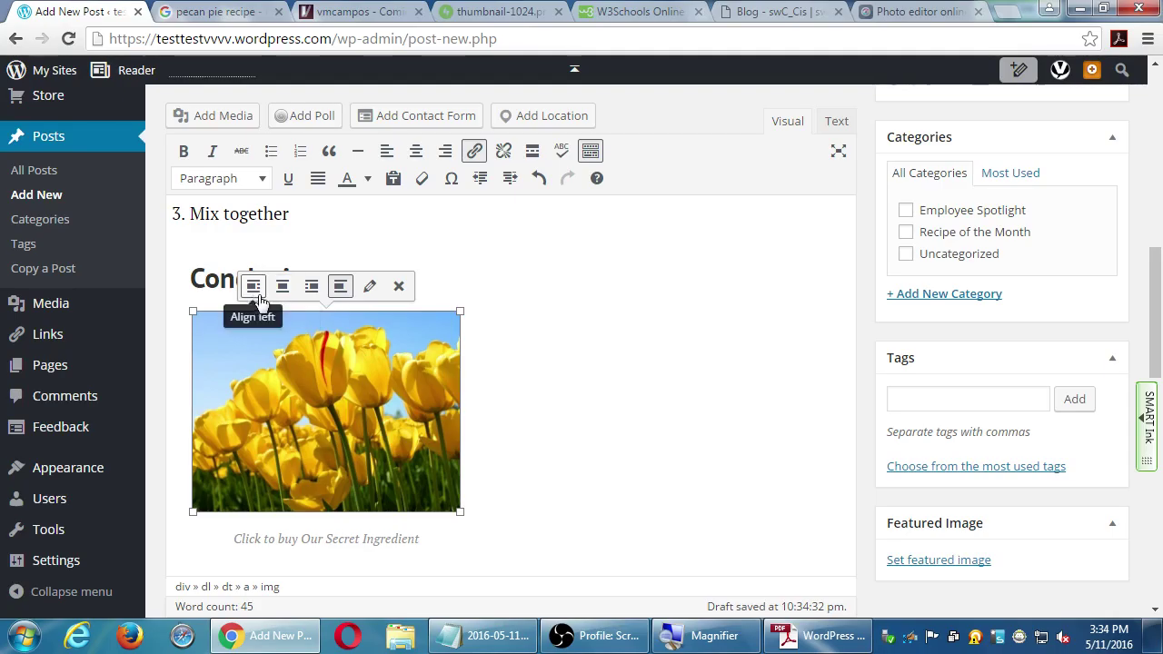
click(370, 289)
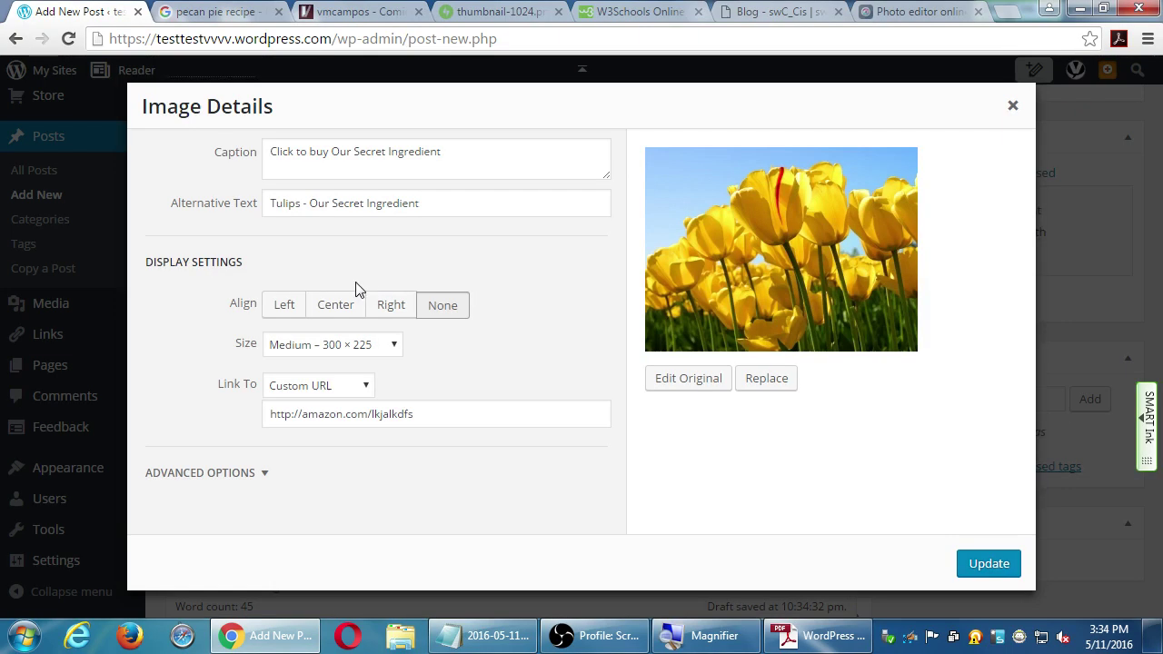
Examine the image's caption and alternative text, and expand the advanced options to review the title, border, margin and link fields.
drag(333, 154, 463, 159)
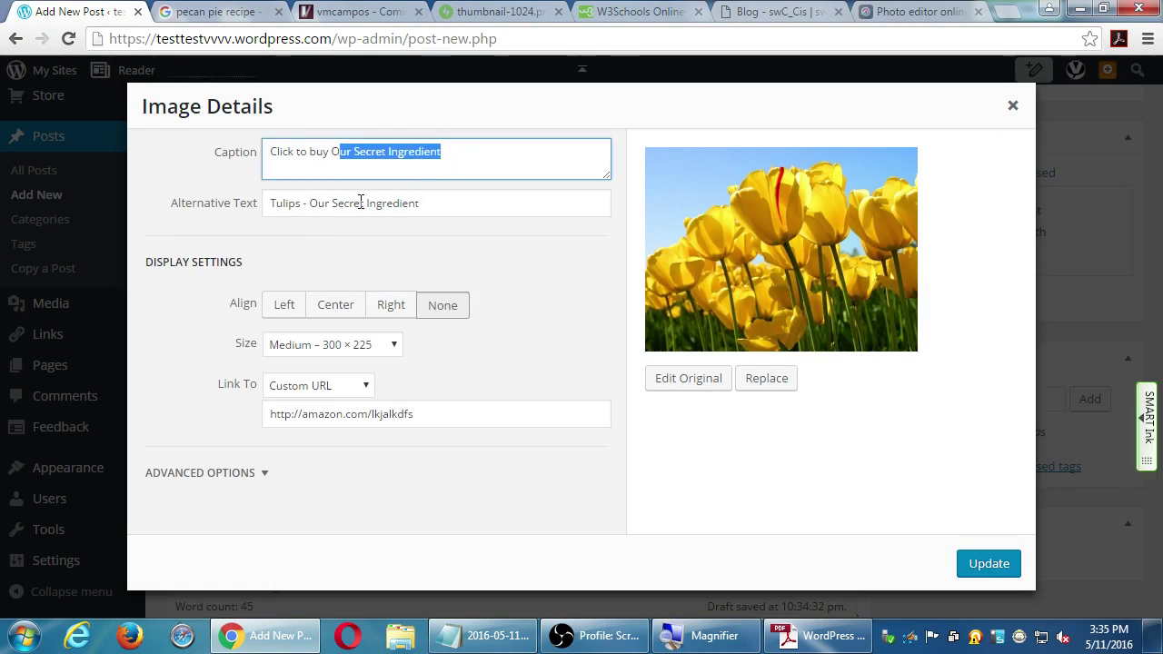
drag(353, 203, 490, 199)
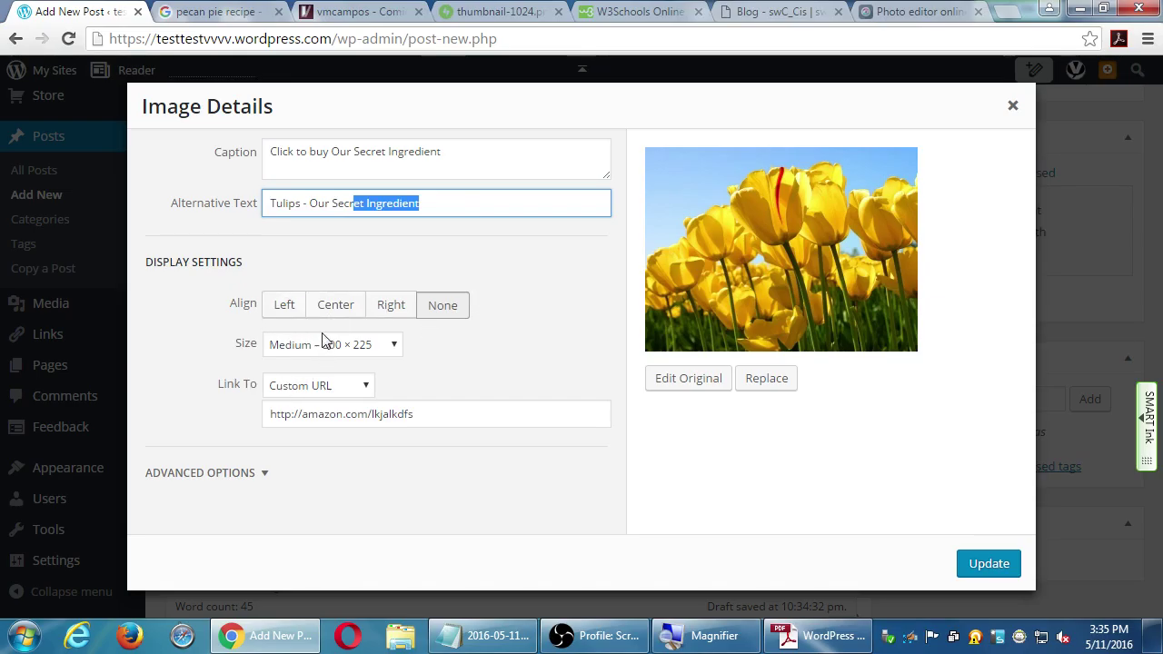
click(257, 474)
scroll(263, 436, down, 3)
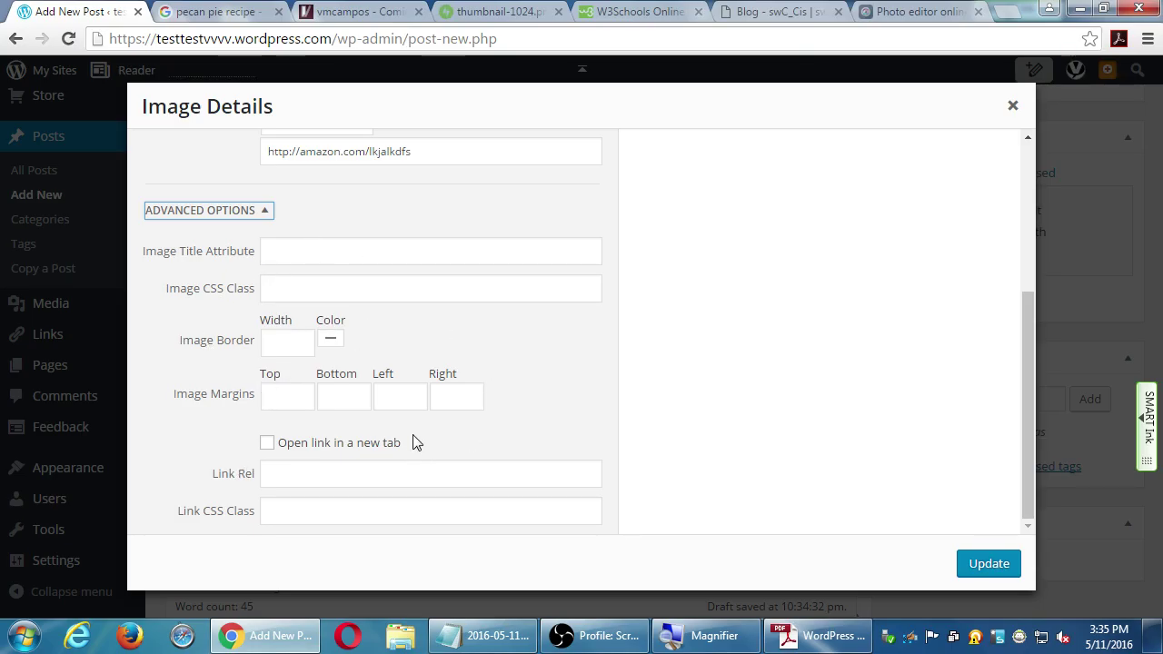
scroll(413, 442, up, 1)
scroll(413, 443, down, 1)
scroll(414, 443, up, 2)
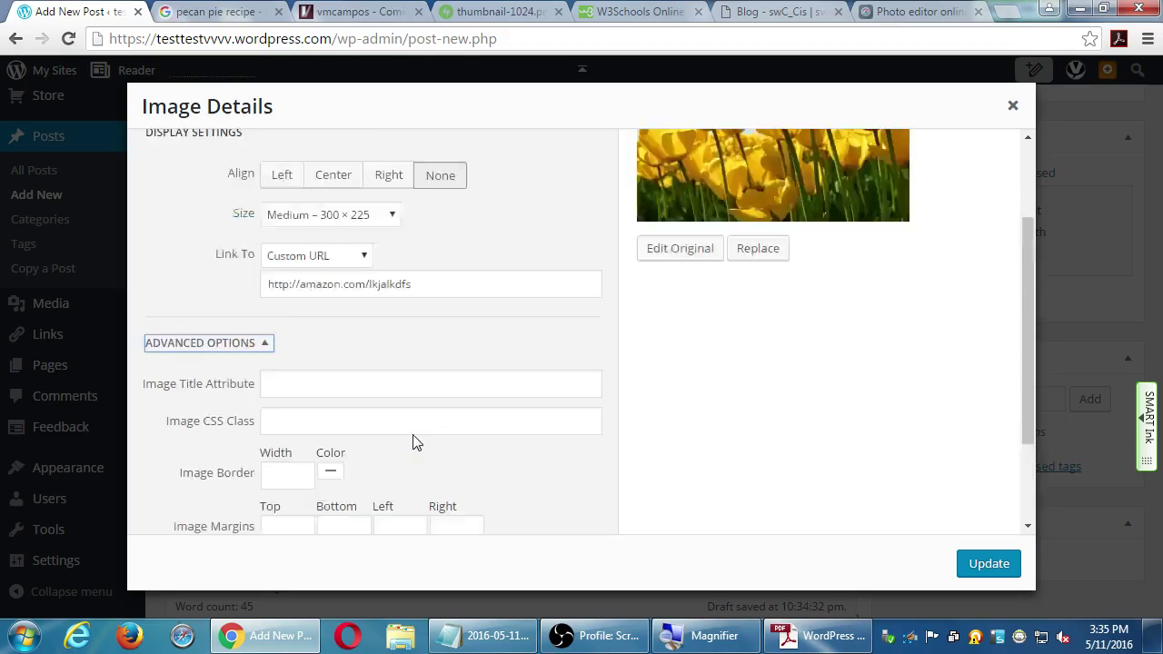
Try a crop selection around the central tulips in the original image, cancel the image edit and close the image details.
scroll(413, 443, up, 2)
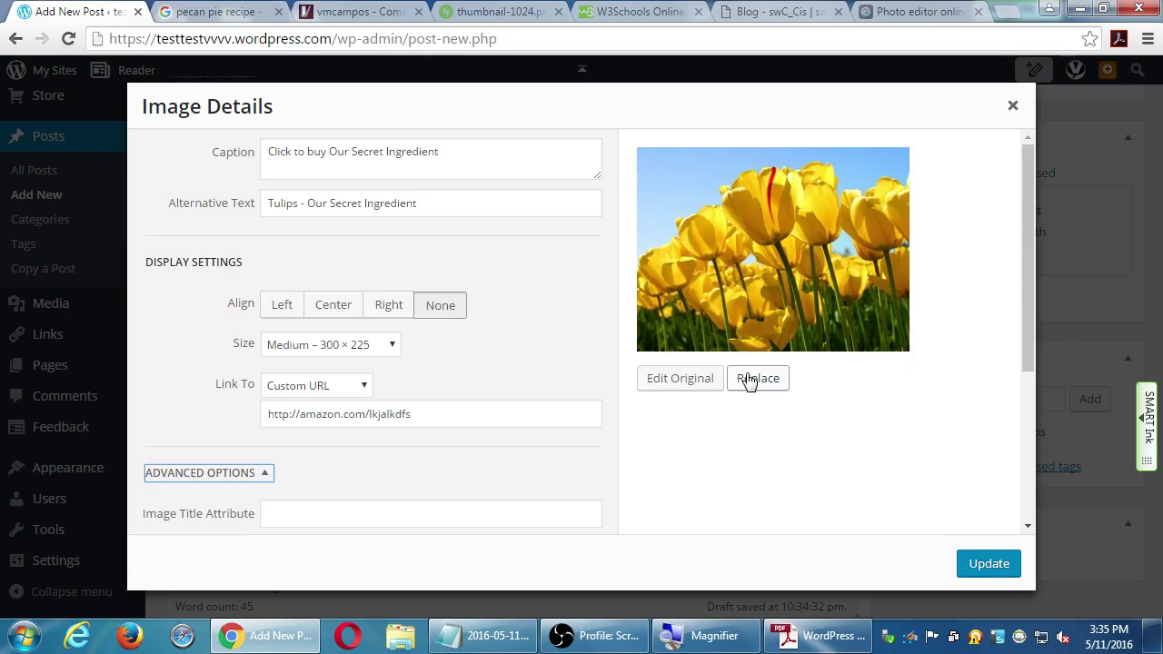
click(651, 378)
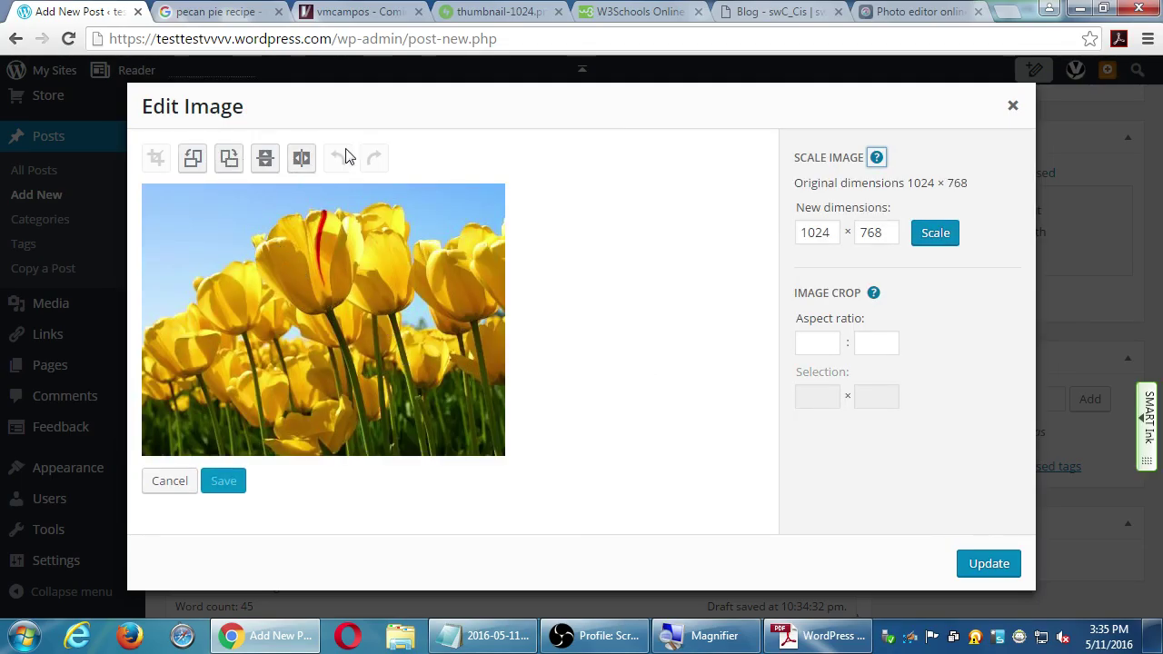
drag(232, 258, 453, 403)
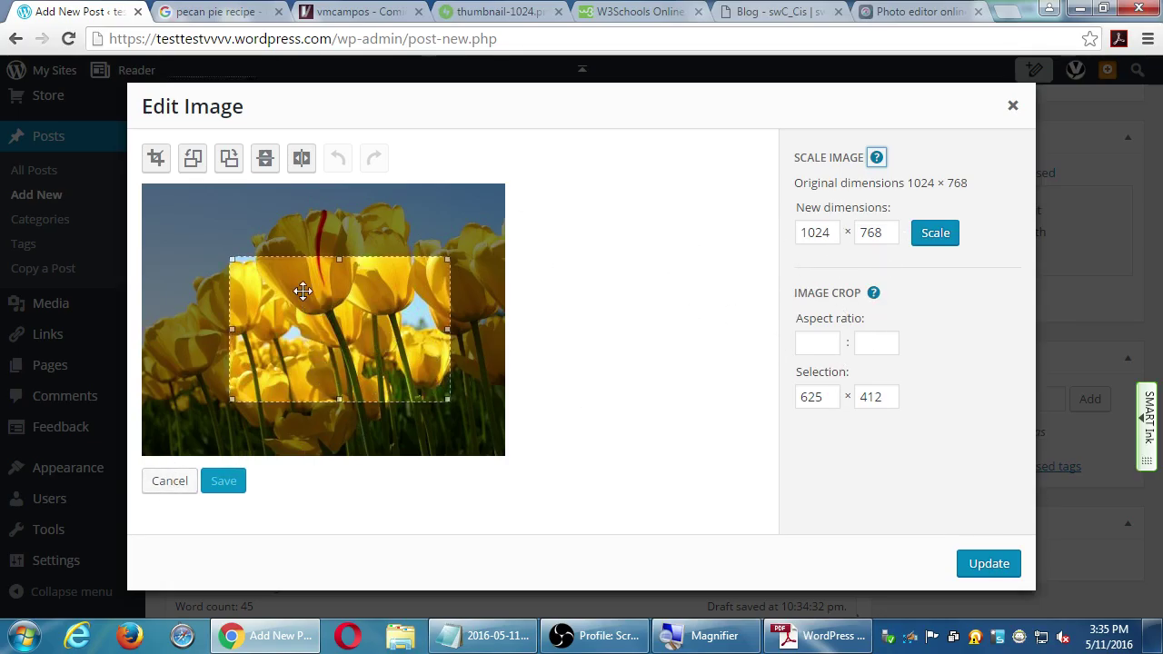
drag(231, 260, 227, 198)
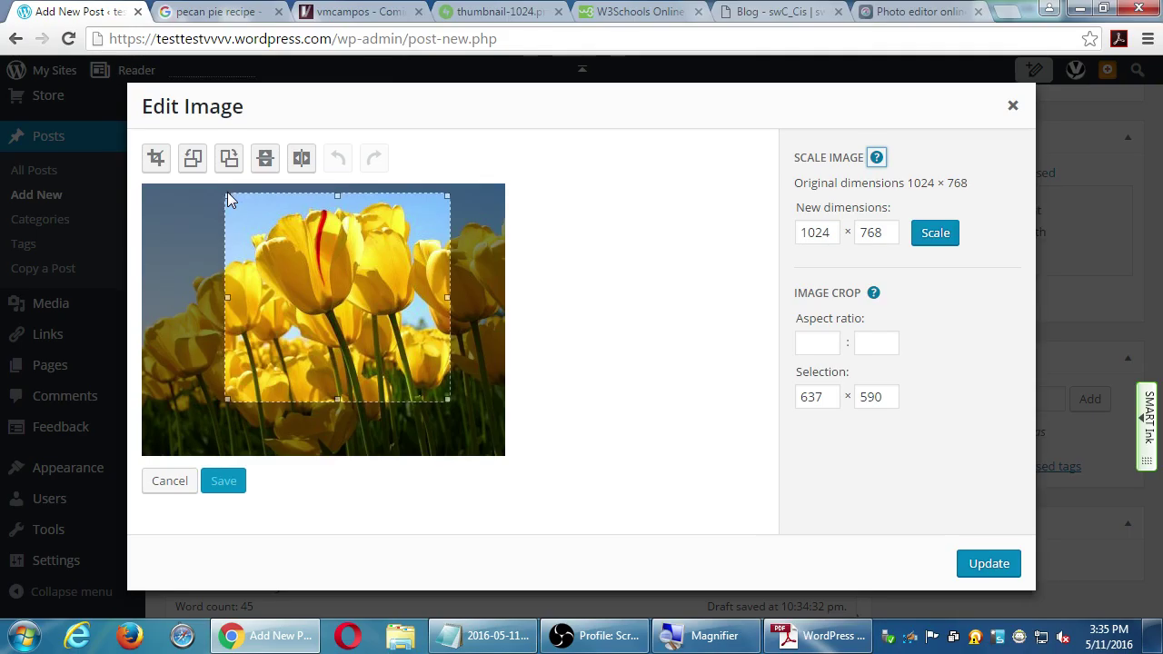
click(170, 480)
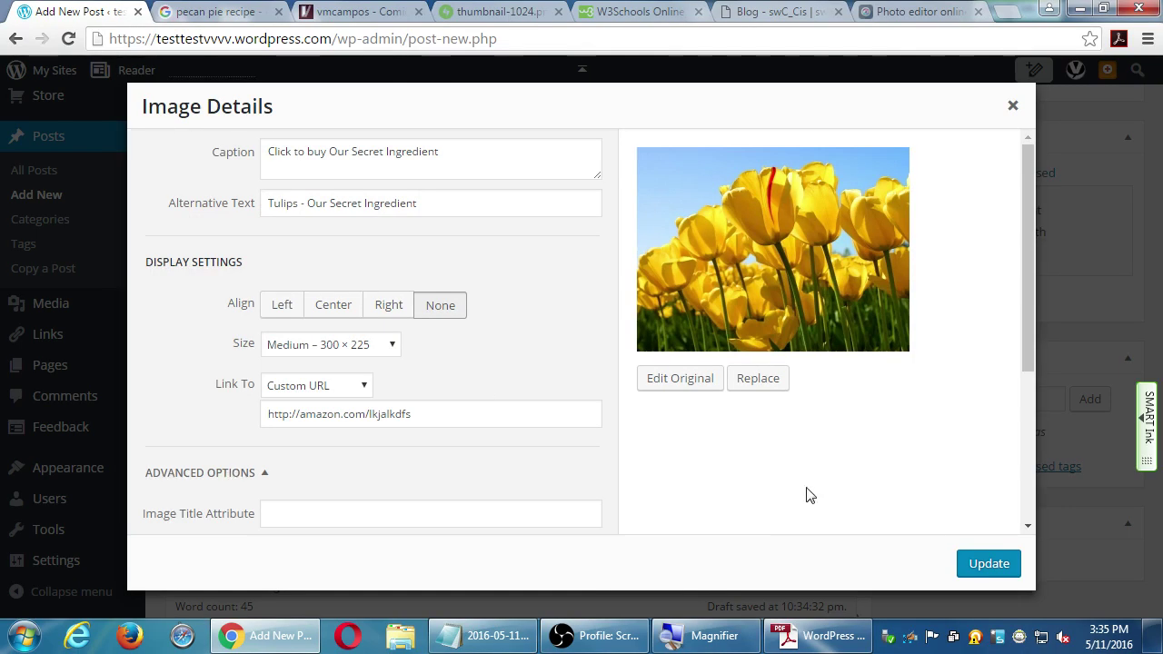
click(1012, 108)
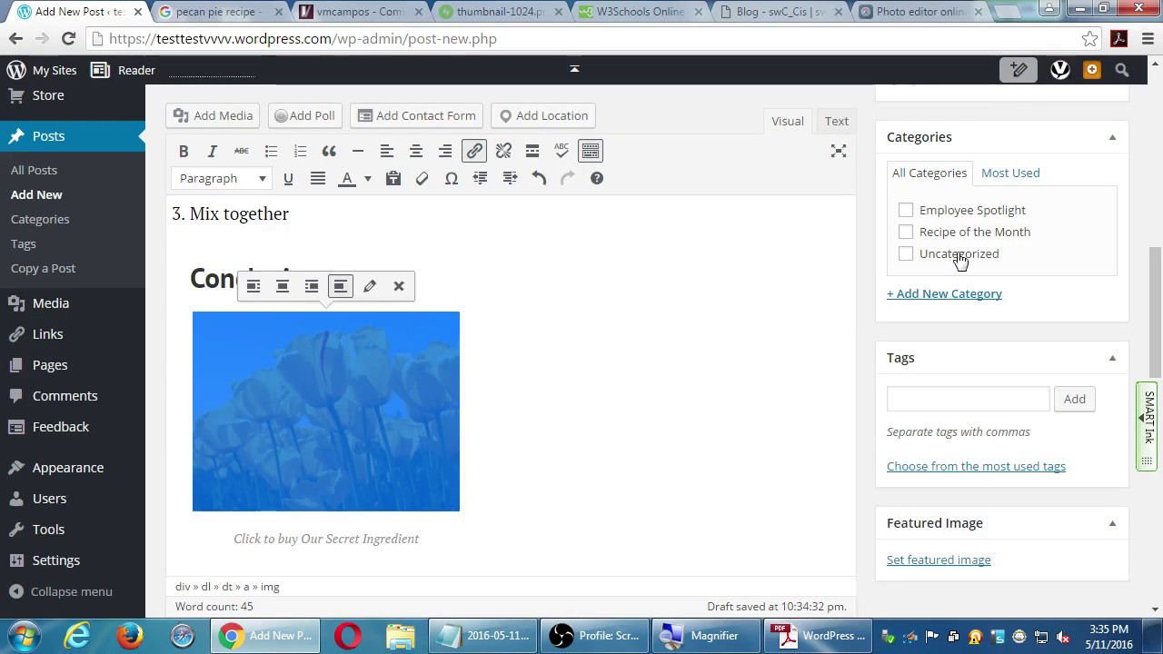
Review the post's additional sections from Writing Helper to Likes and Shares, its content, and the Publish, Format and Categories settings.
scroll(646, 464, down, 8)
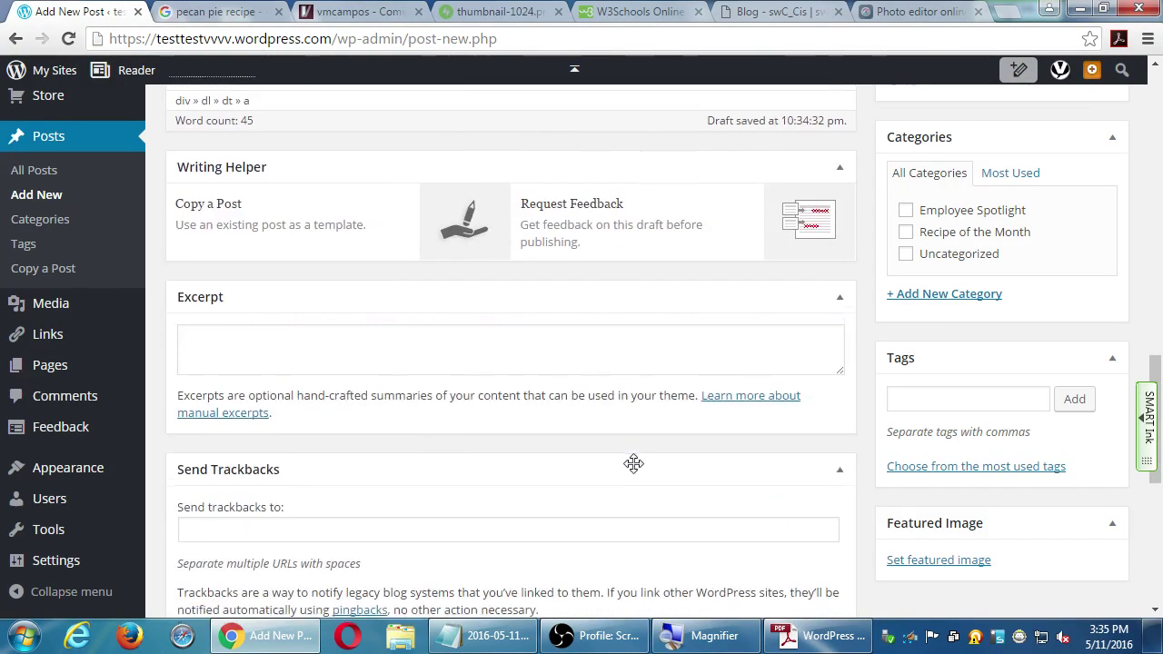
scroll(609, 472, down, 3)
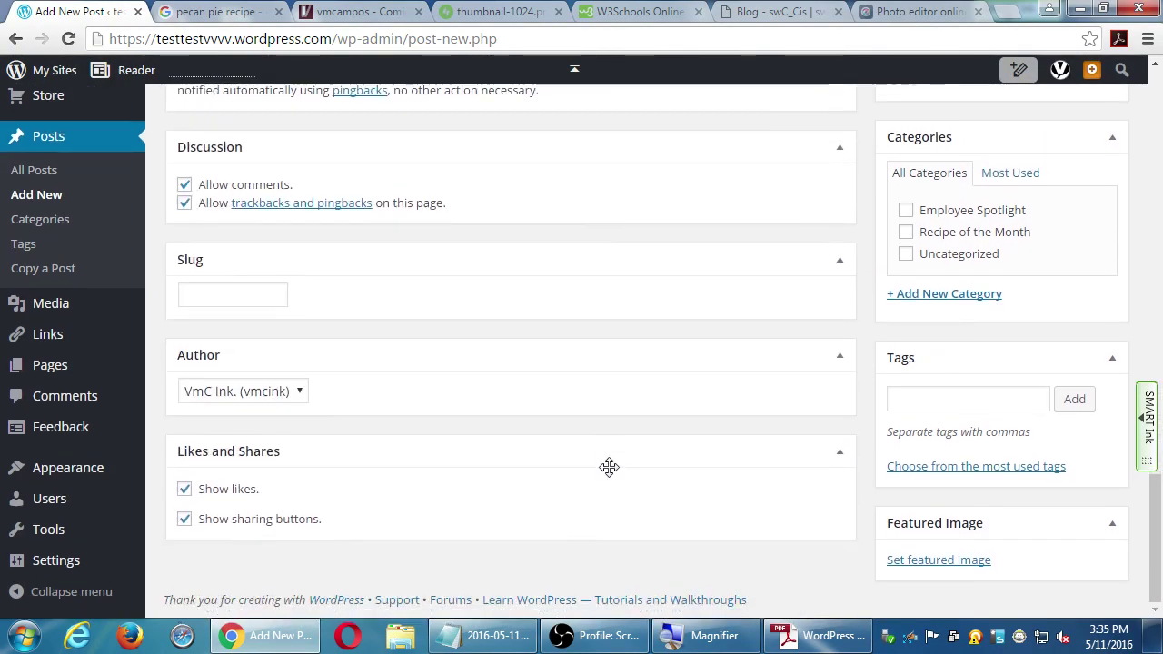
scroll(608, 467, up, 10)
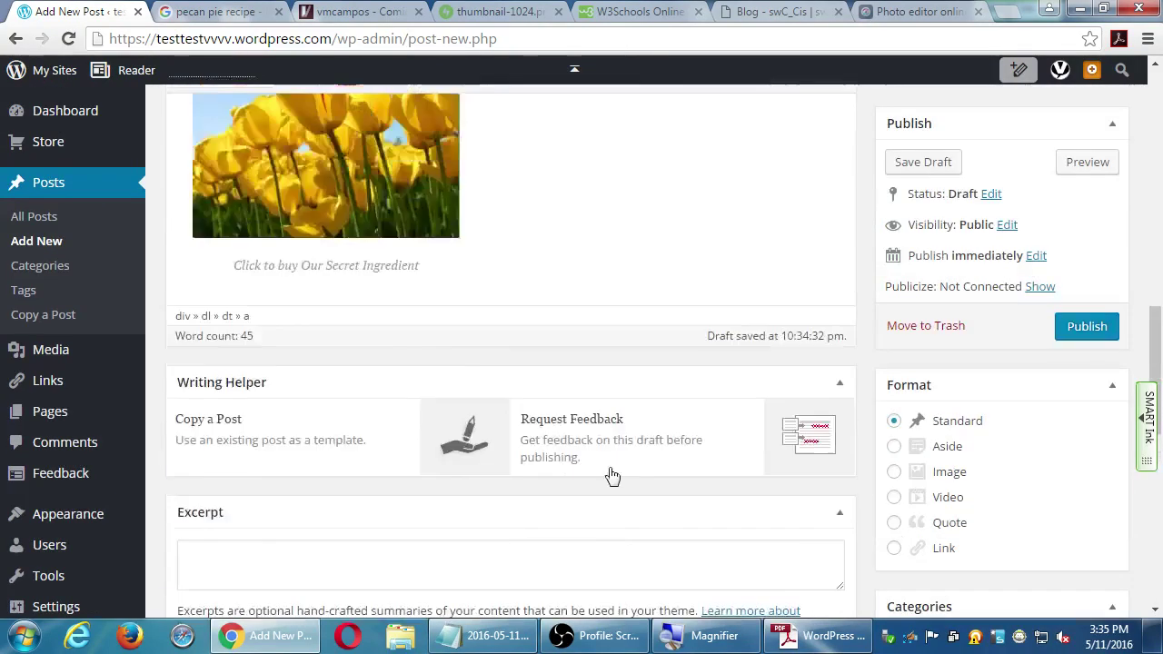
scroll(736, 413, up, 8)
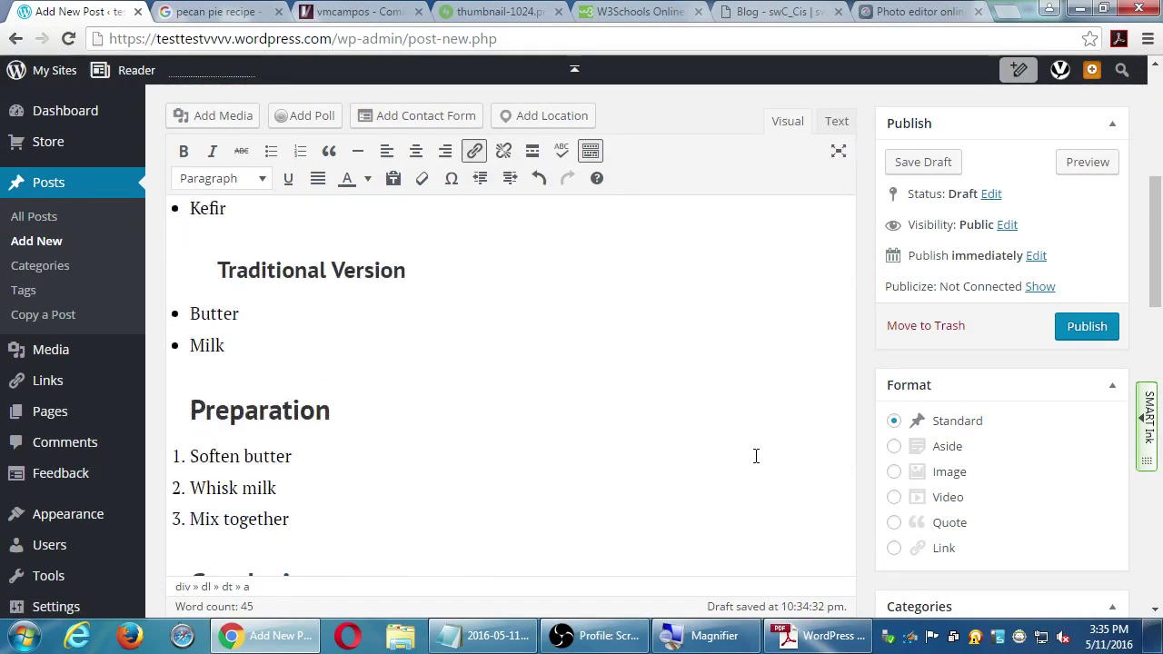
scroll(759, 456, up, 3)
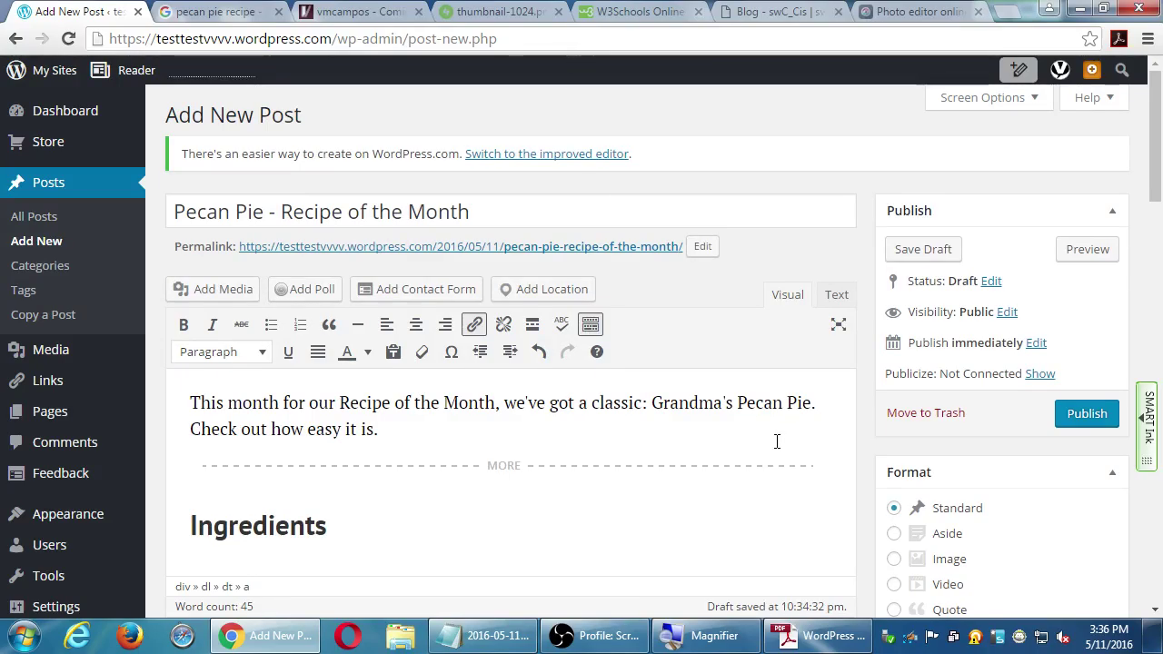
scroll(825, 436, down, 7)
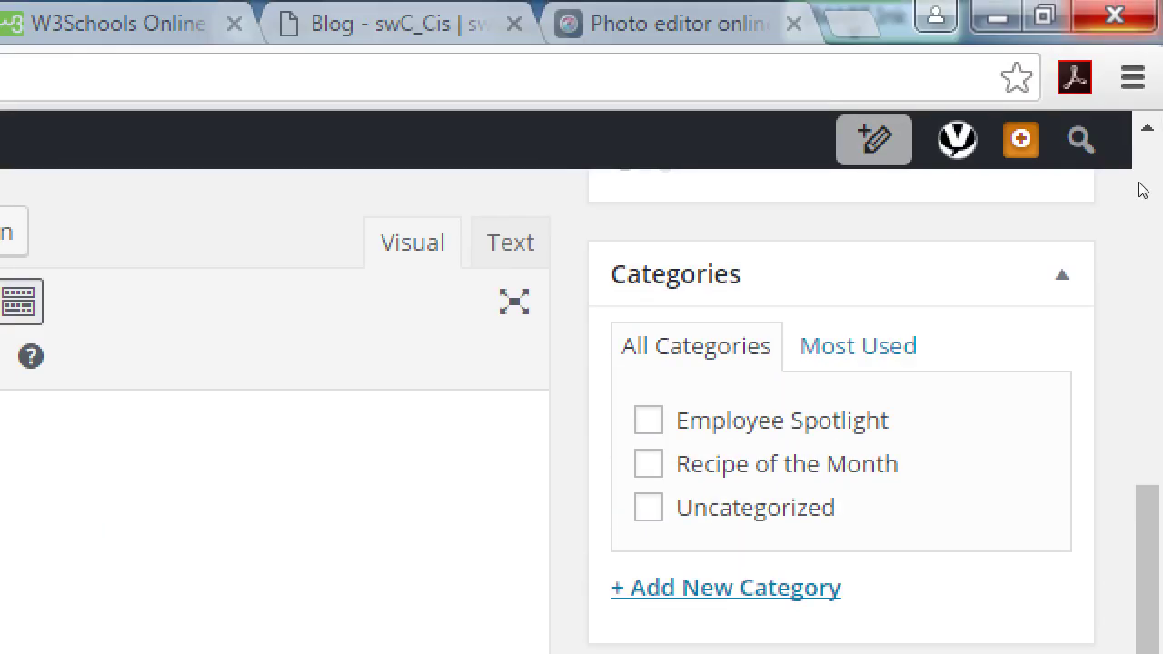
Save the post as a draft and check its status, visibility and publishing options.
scroll(1110, 199, up, 7)
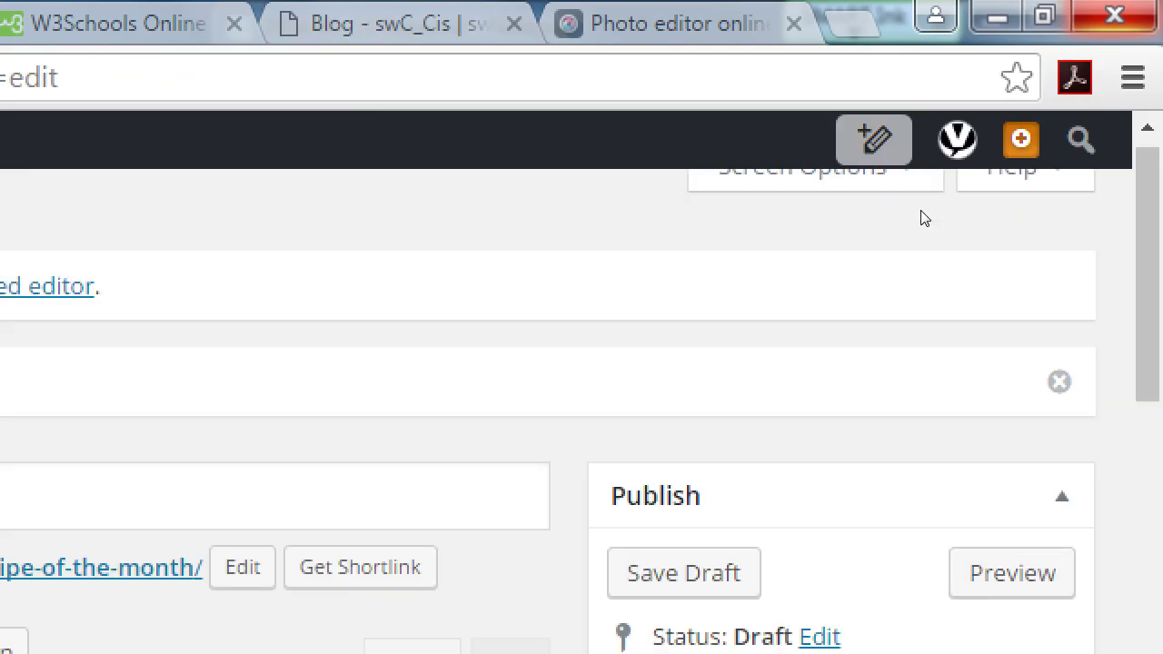
scroll(927, 213, down, 3)
scroll(909, 218, up, 1)
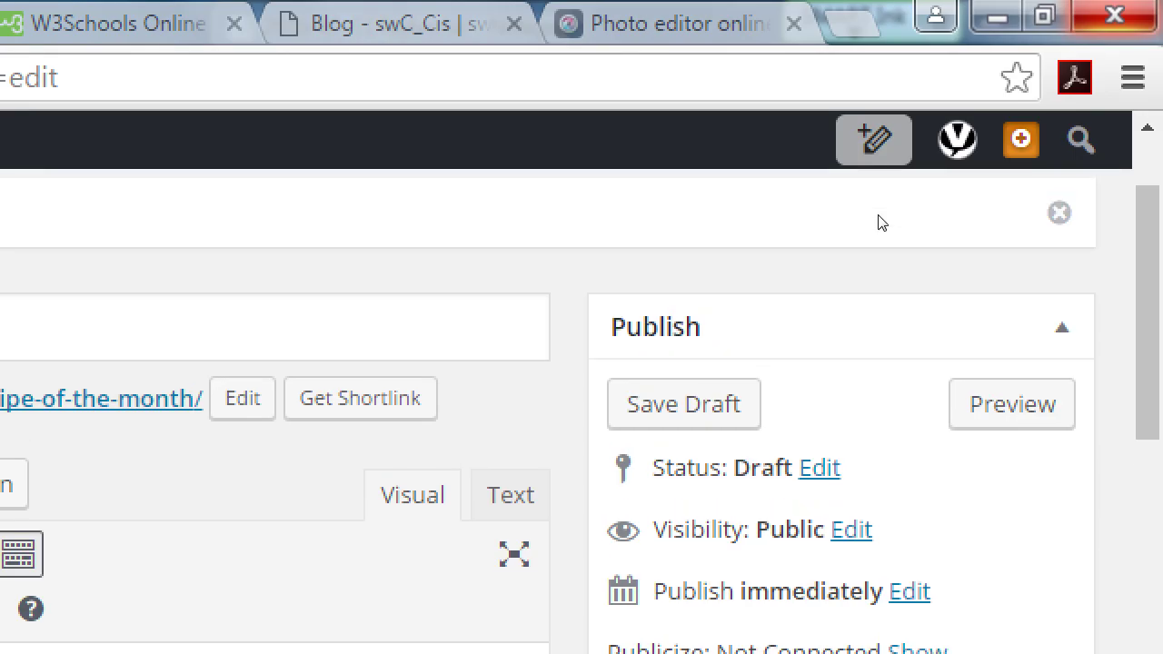
scroll(877, 222, down, 2)
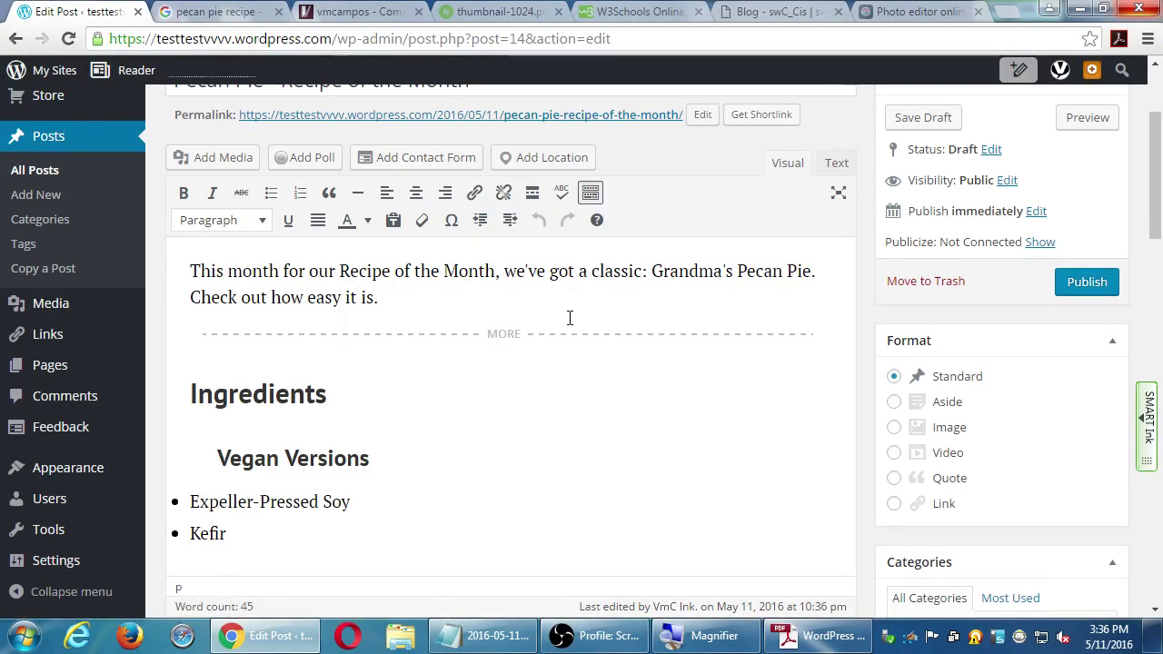
Preview the Pecan Pie post in a new tab and check its header, title and introduction.
click(1073, 126)
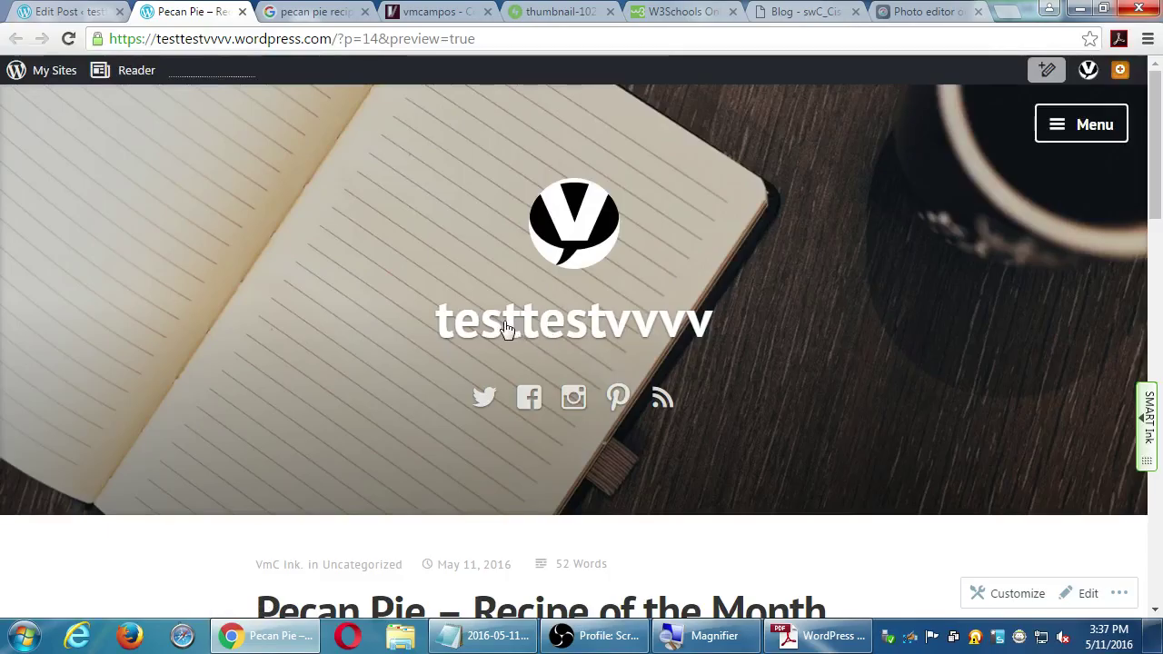
scroll(504, 325, down, 1)
scroll(504, 320, up, 1)
scroll(301, 184, down, 4)
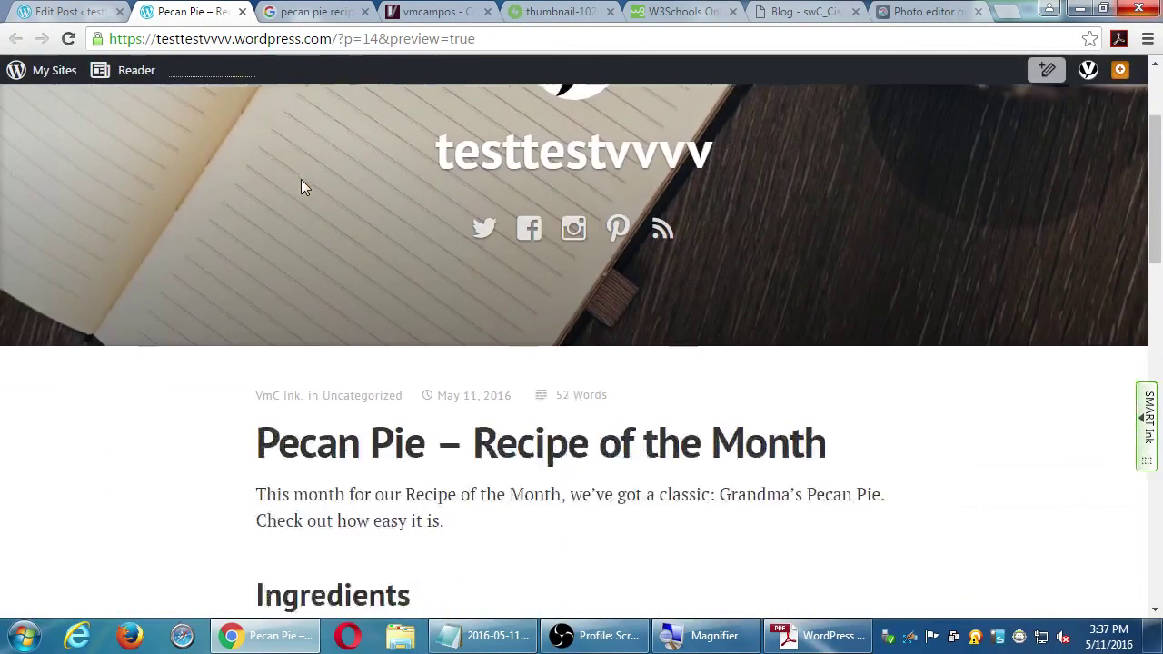
scroll(301, 184, up, 1)
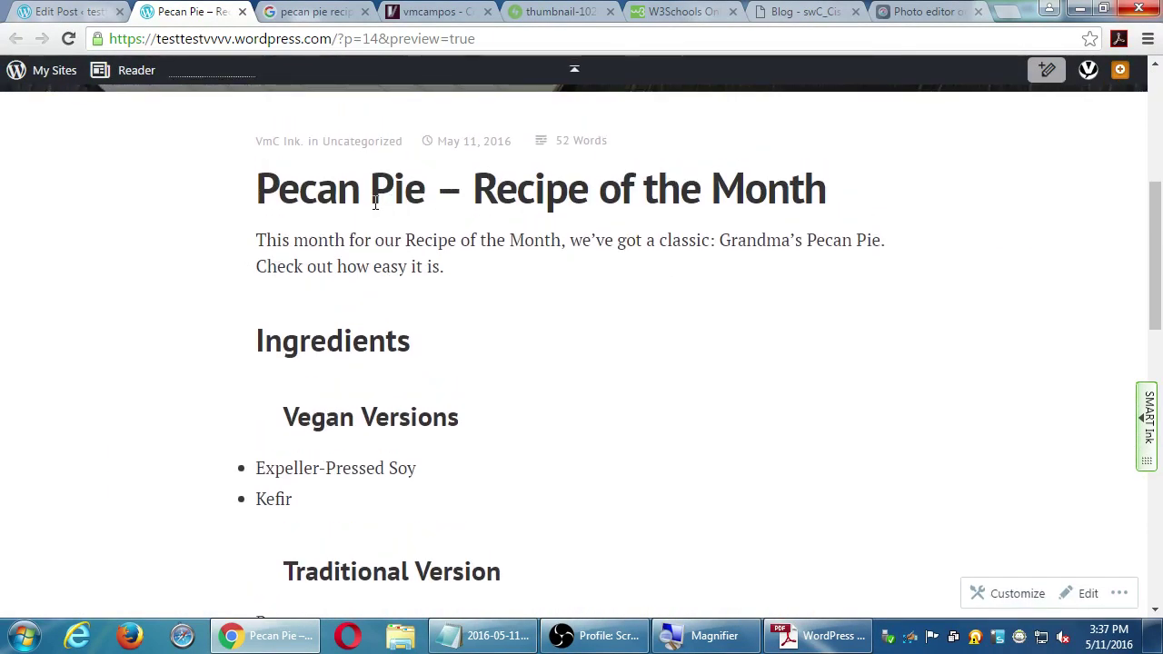
scroll(365, 176, down, 1)
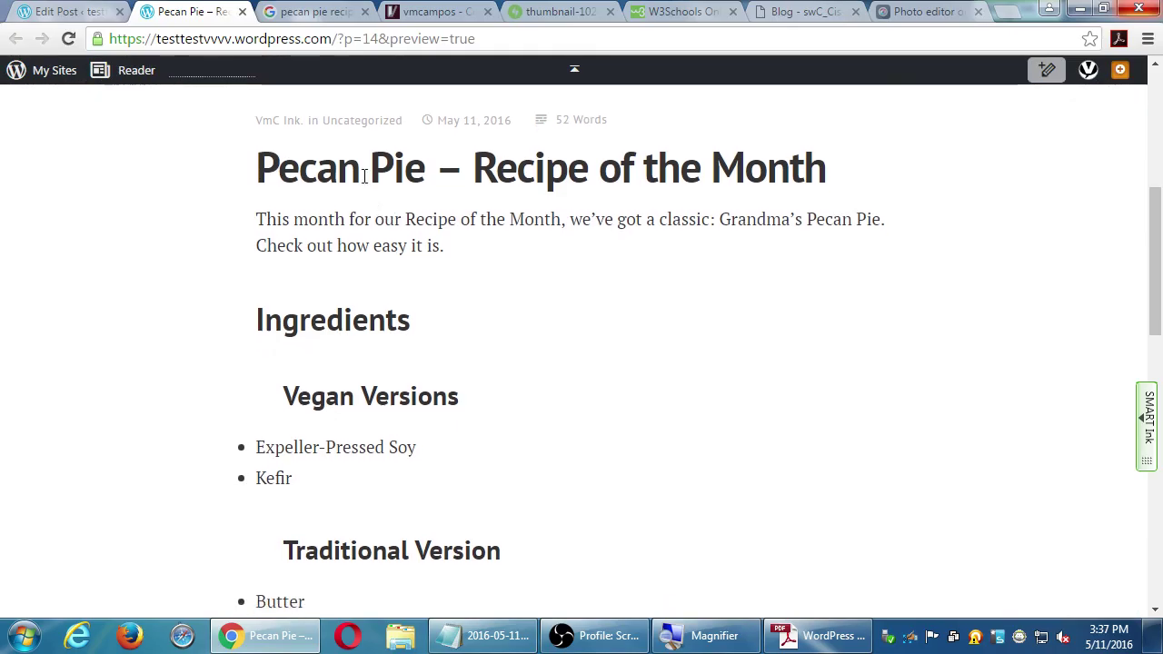
Return to the post editor and examine the More break between the introduction and the Ingredients heading.
click(80, 12)
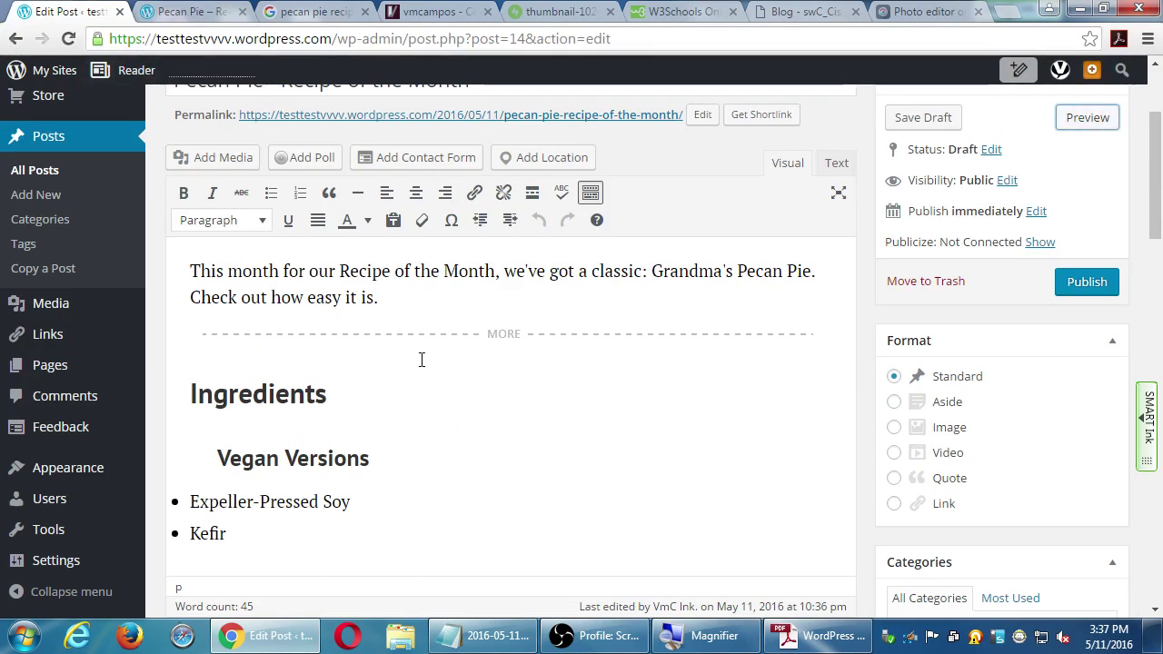
drag(333, 297, 407, 466)
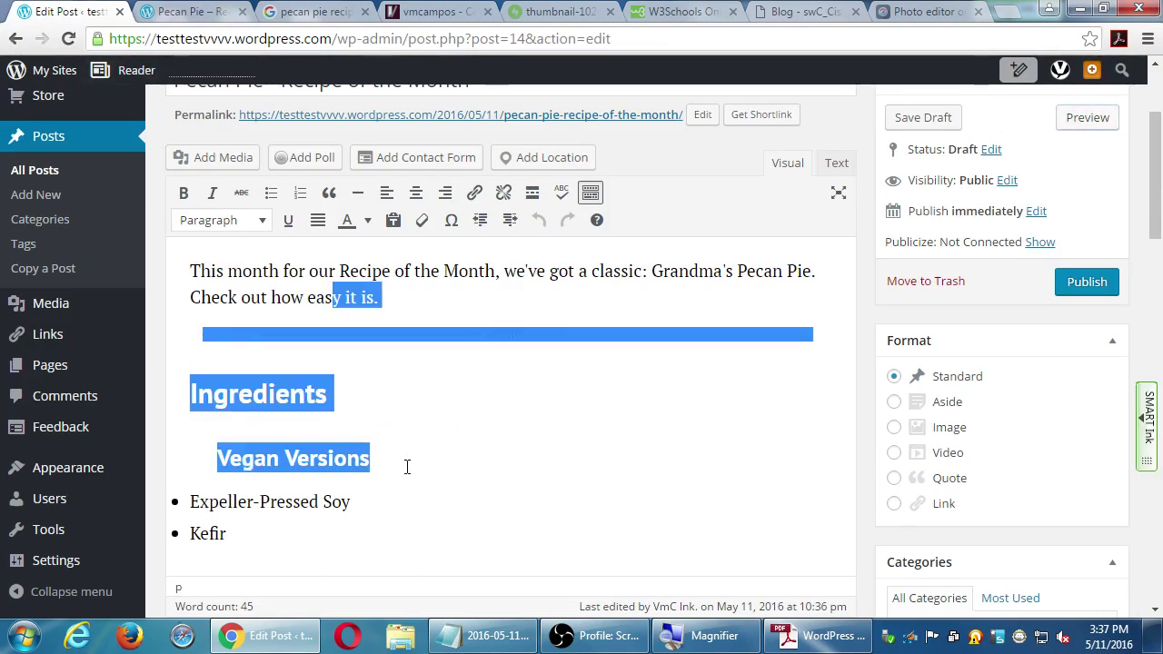
click(463, 442)
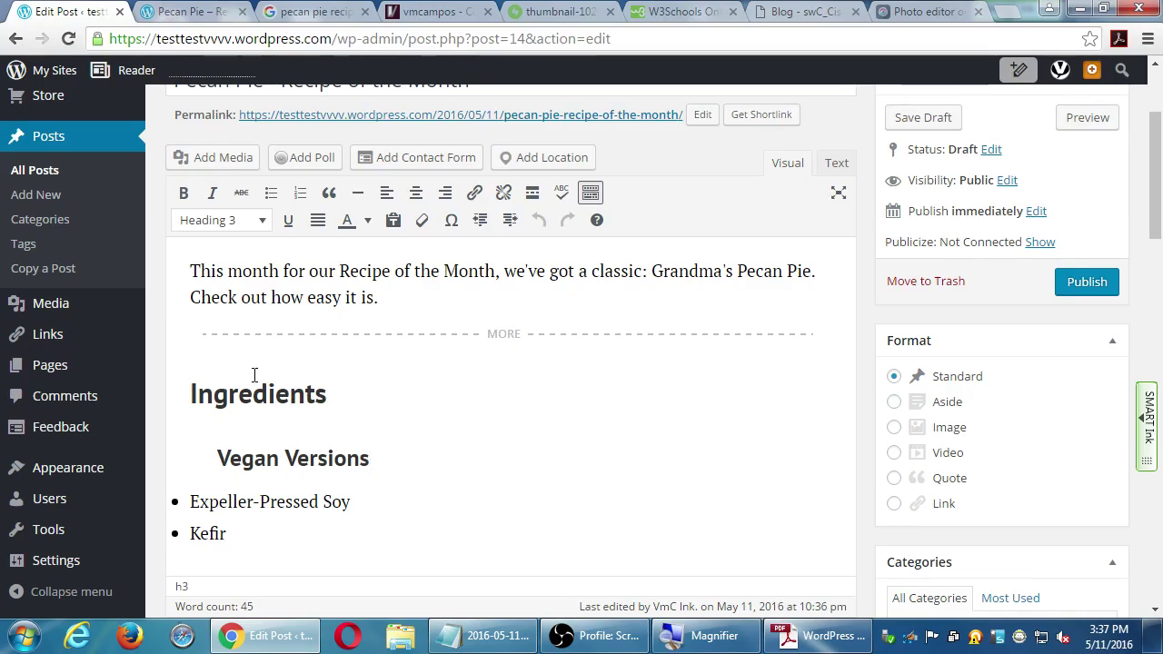
drag(264, 297, 299, 442)
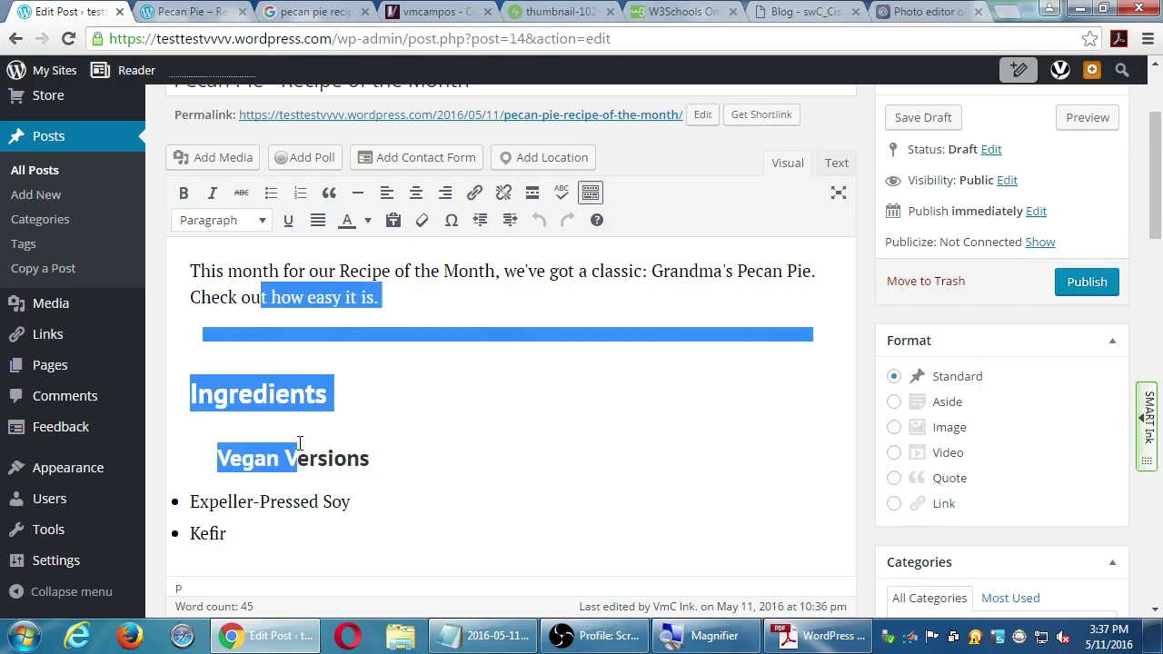
click(363, 456)
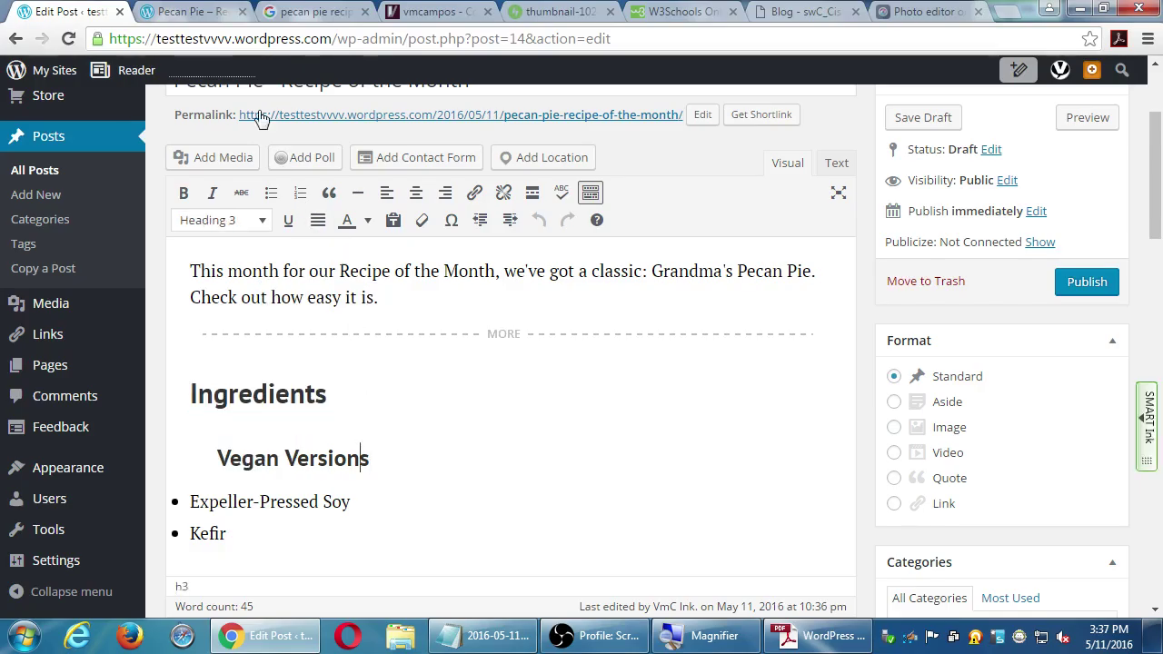
Go back to the preview and review the whole post, from the ingredients to the captioned tulips image and comment area.
click(218, 9)
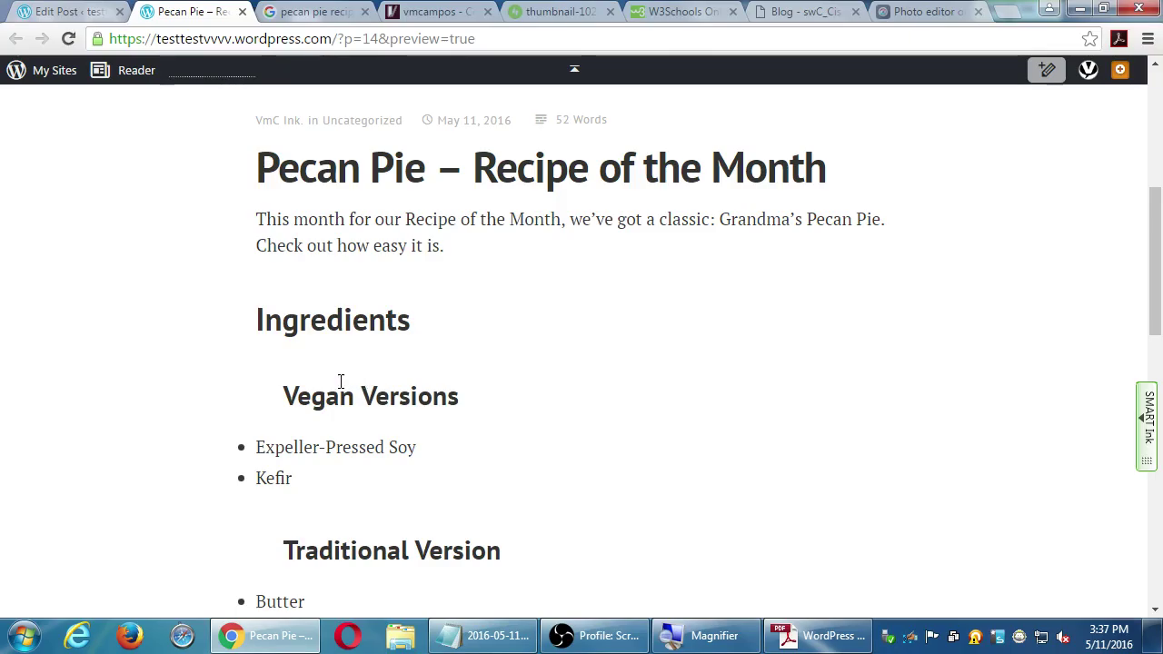
scroll(339, 335, down, 1)
scroll(490, 257, down, 2)
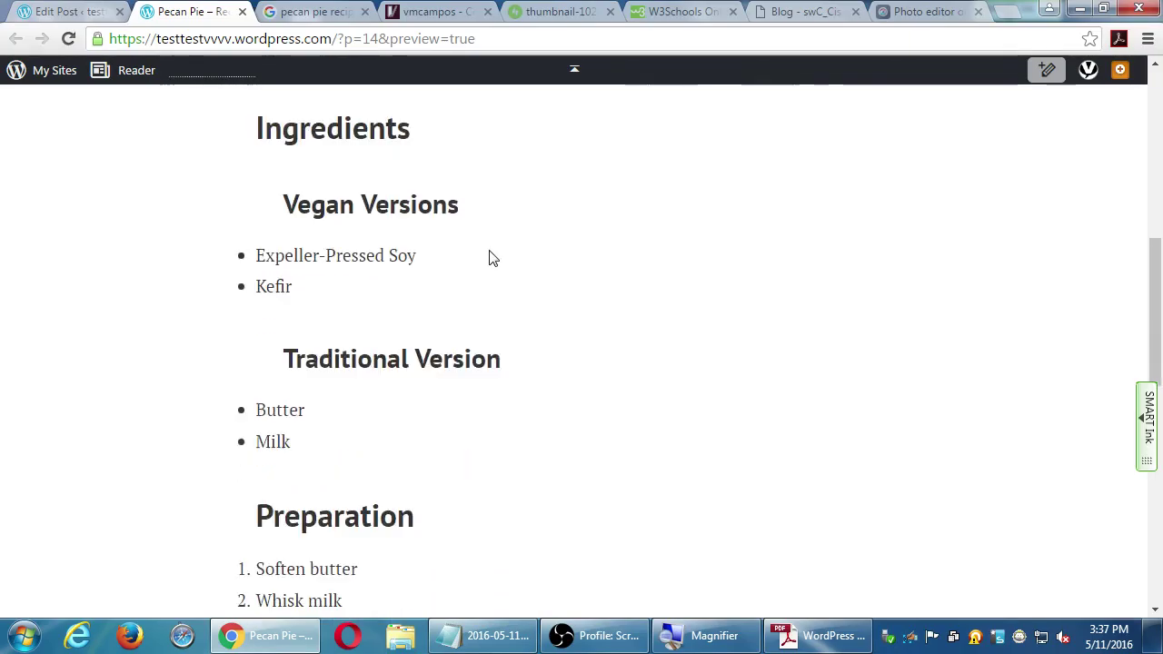
scroll(488, 257, down, 6)
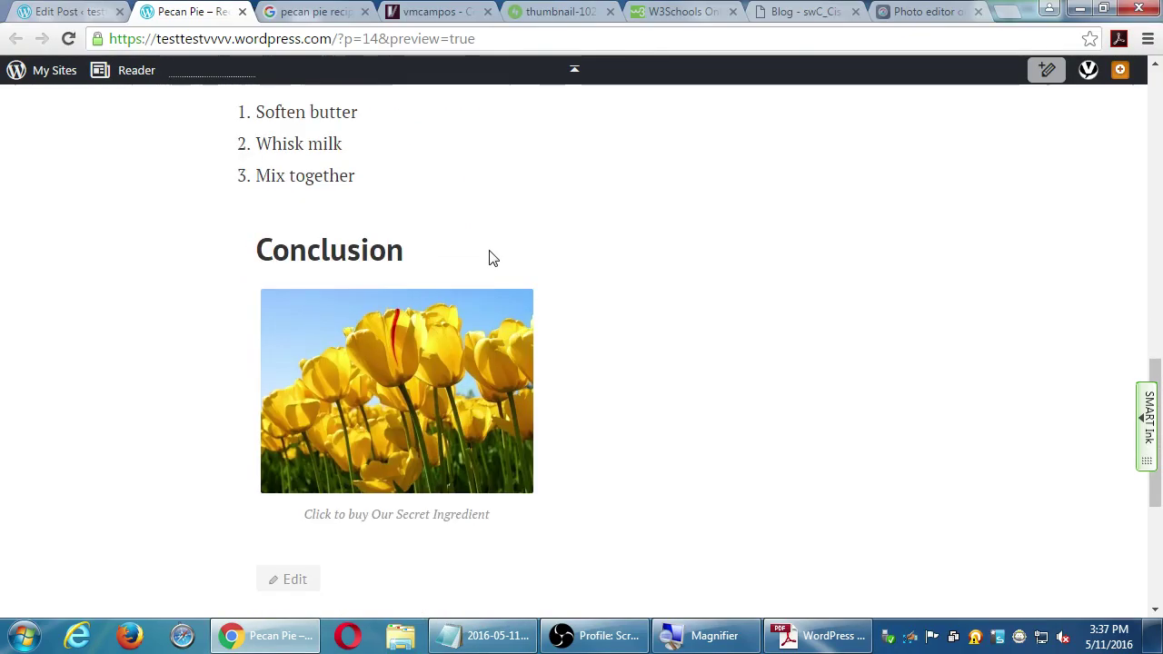
scroll(488, 258, down, 2)
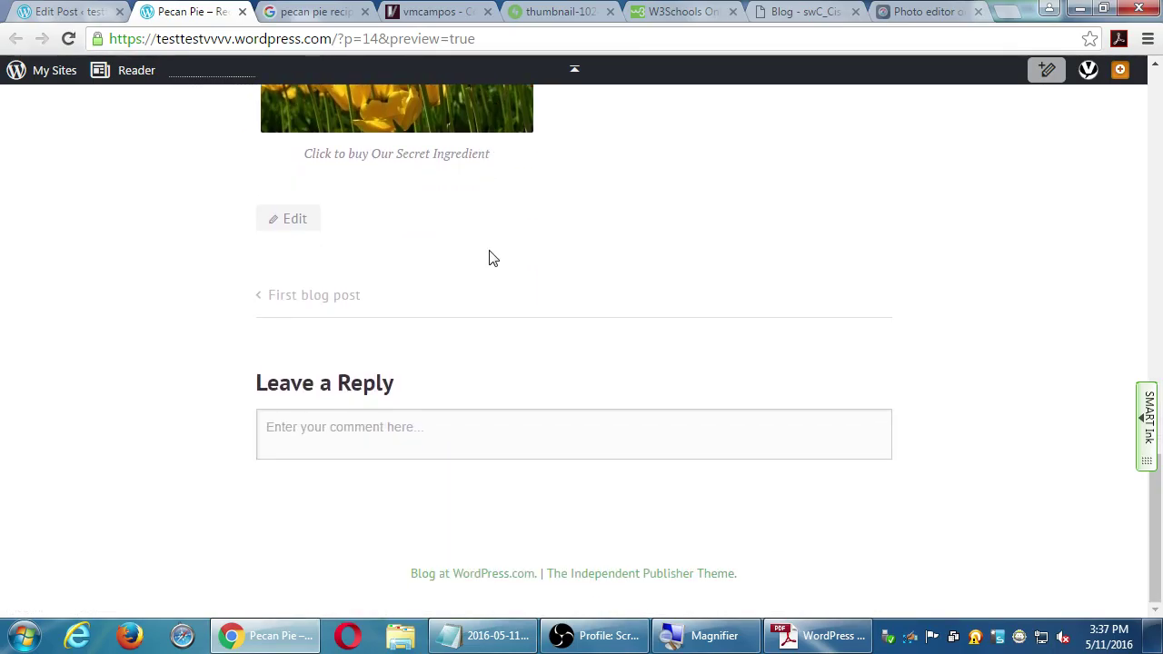
scroll(490, 258, up, 15)
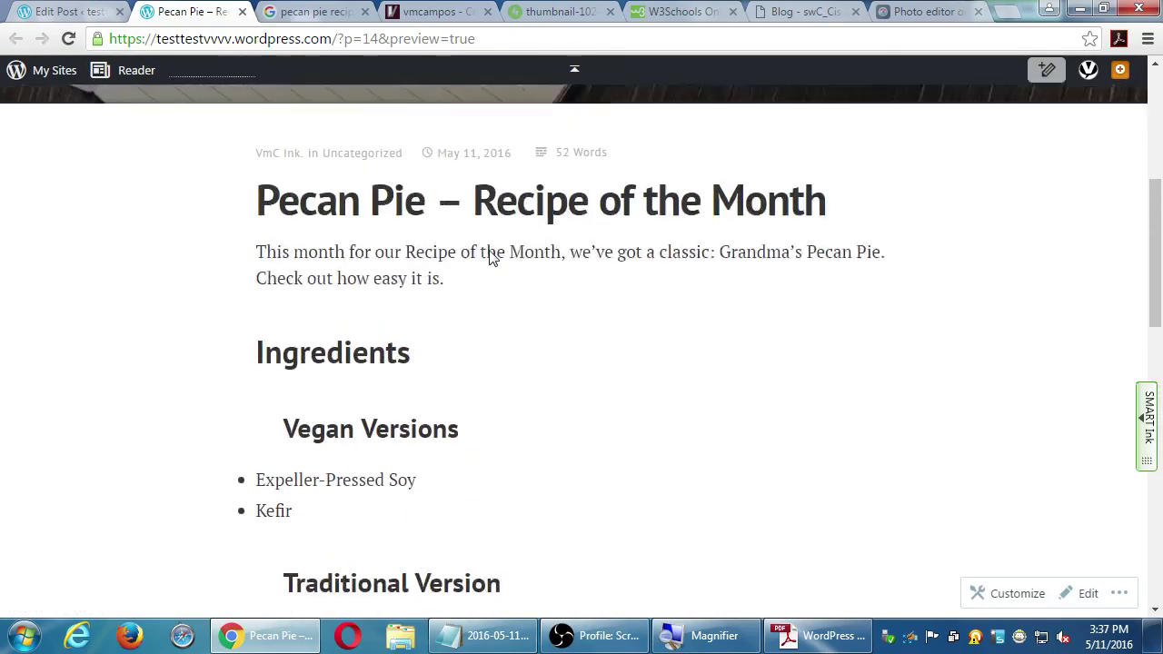
scroll(488, 250, up, 1)
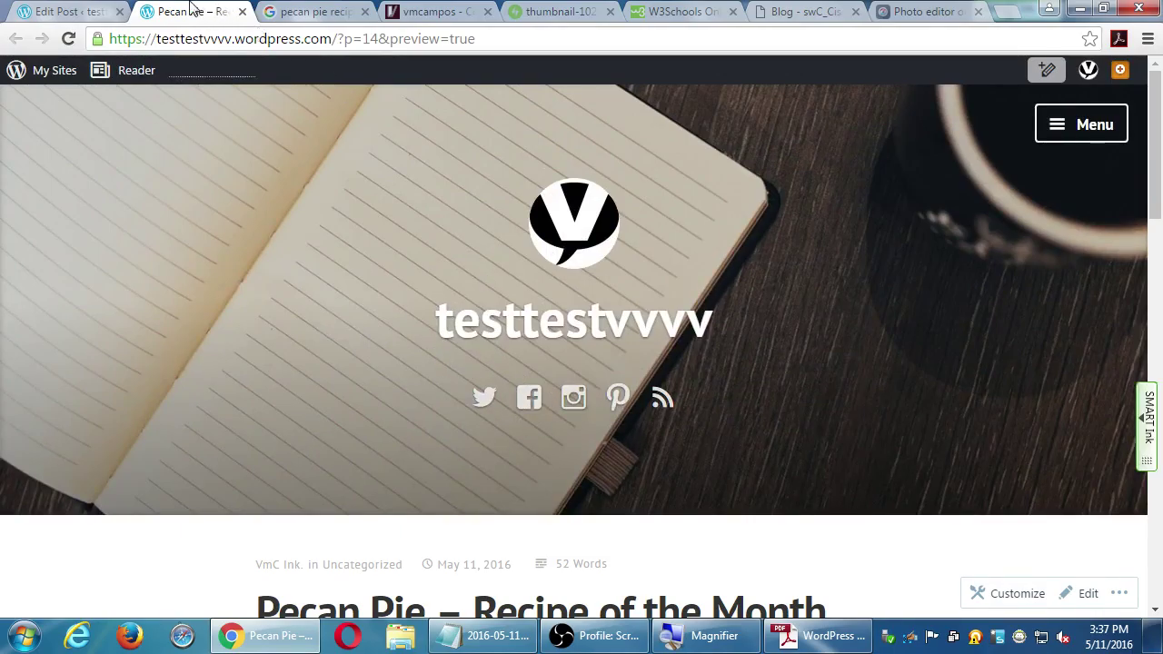
Compare the editor and preview tabs, glance at the WordPress Checklist in Adobe Reader, and return to the post editor.
click(103, 9)
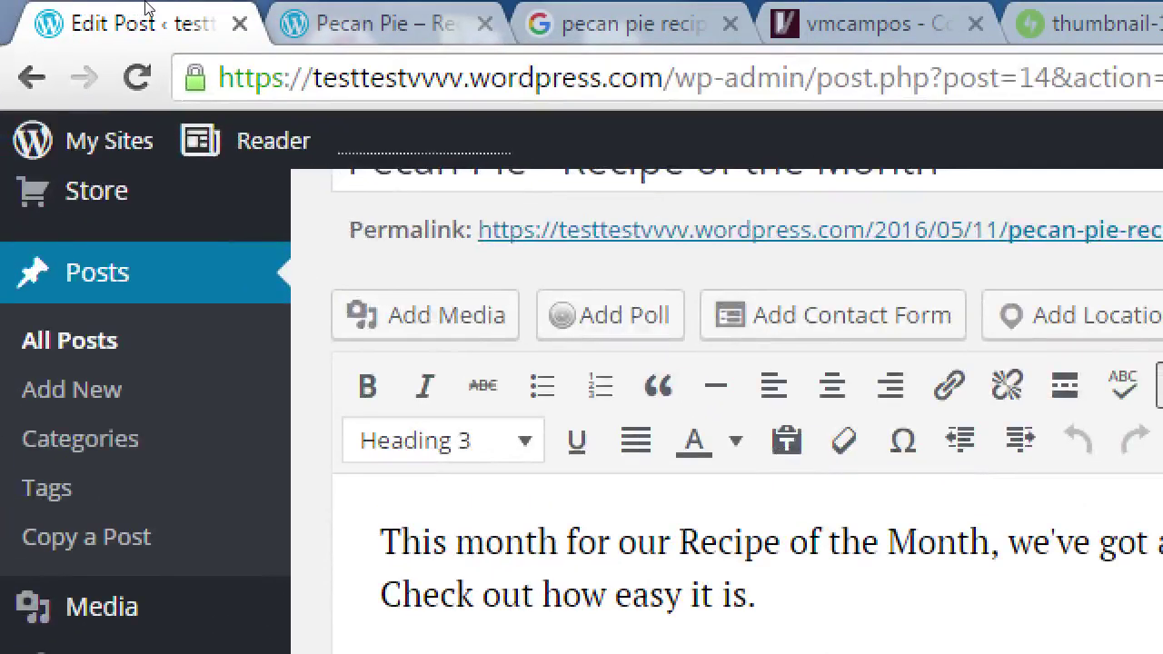
key(ctrl+Tab)
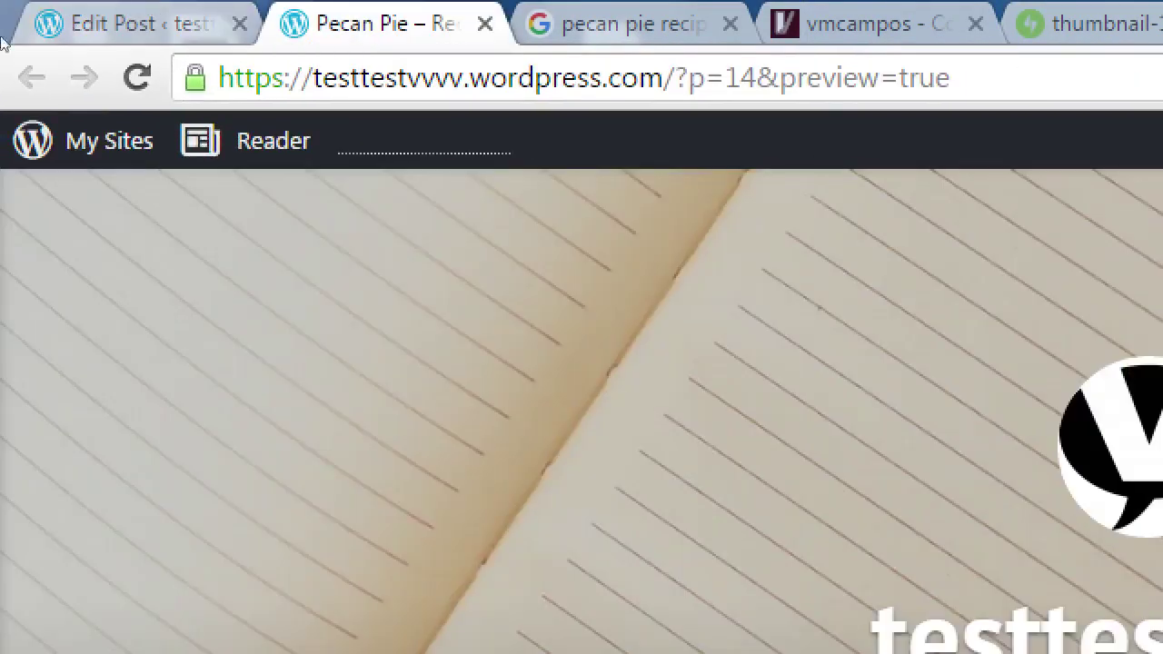
click(56, 9)
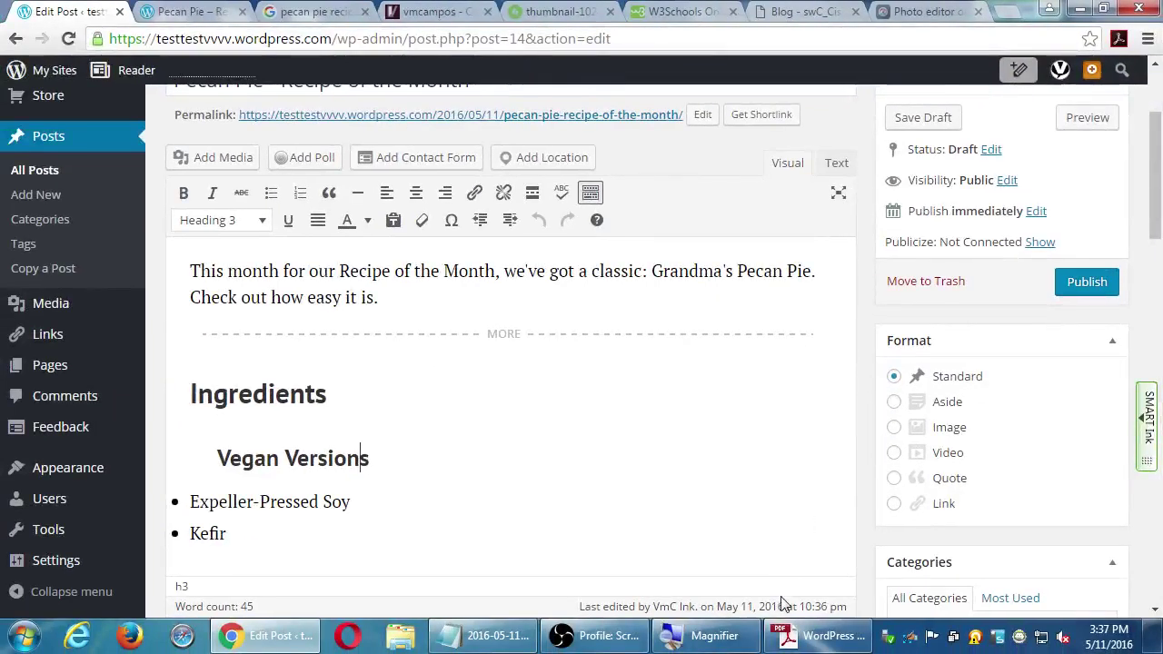
click(820, 635)
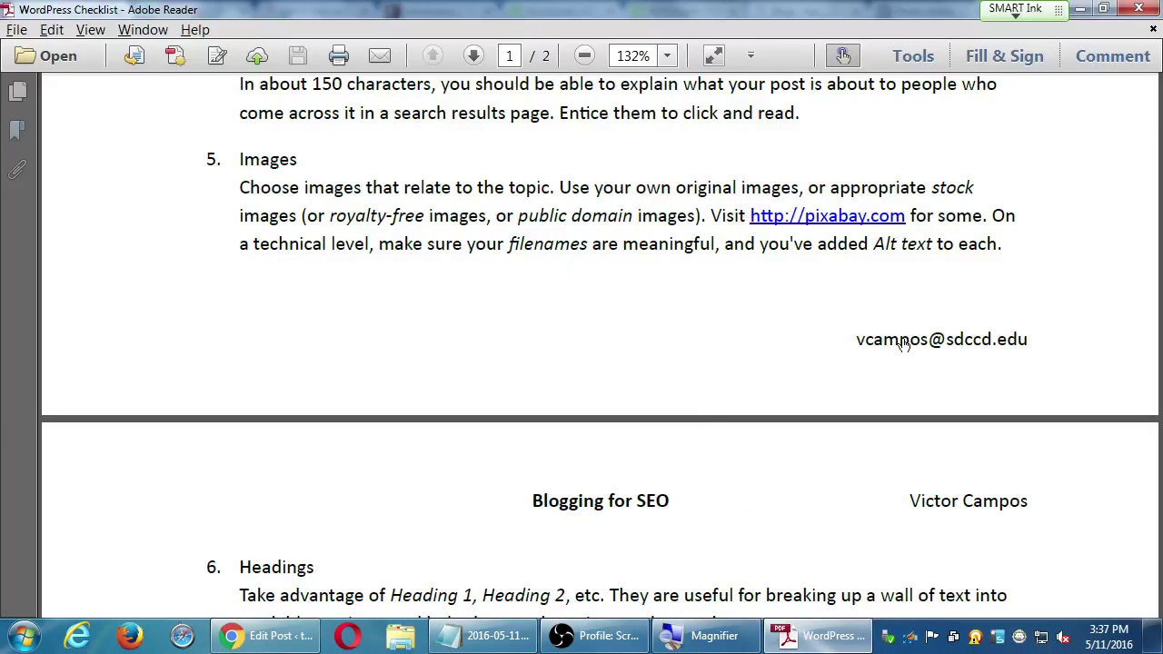
click(1080, 8)
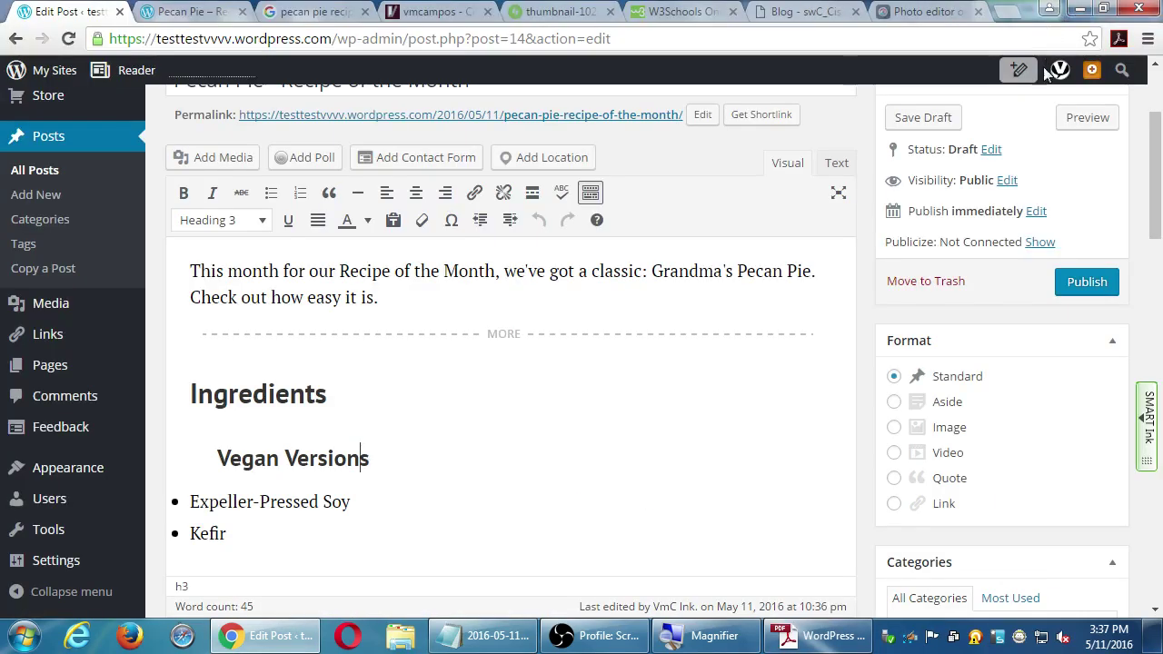
Save the current Pecan Pie post as a draft.
scroll(954, 187, up, 1)
click(934, 188)
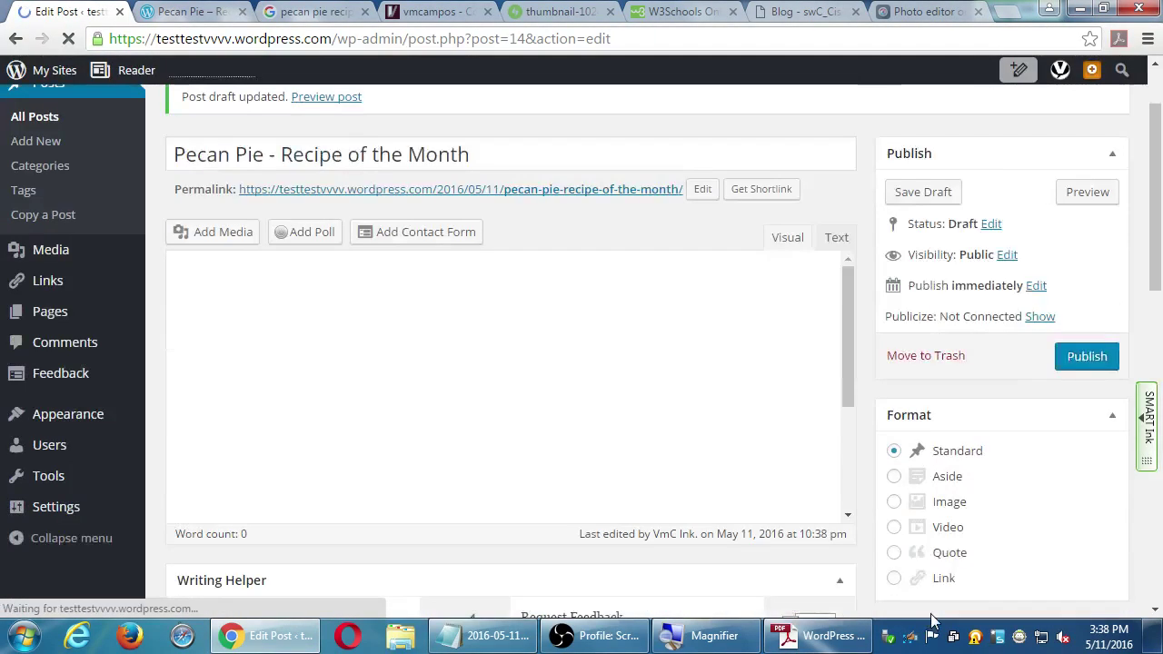
Look over the post's Categories, Tags, Excerpt, Send Trackbacks and Discussion sections and return to the Conclusion image.
scroll(922, 524, down, 6)
scroll(921, 522, down, 6)
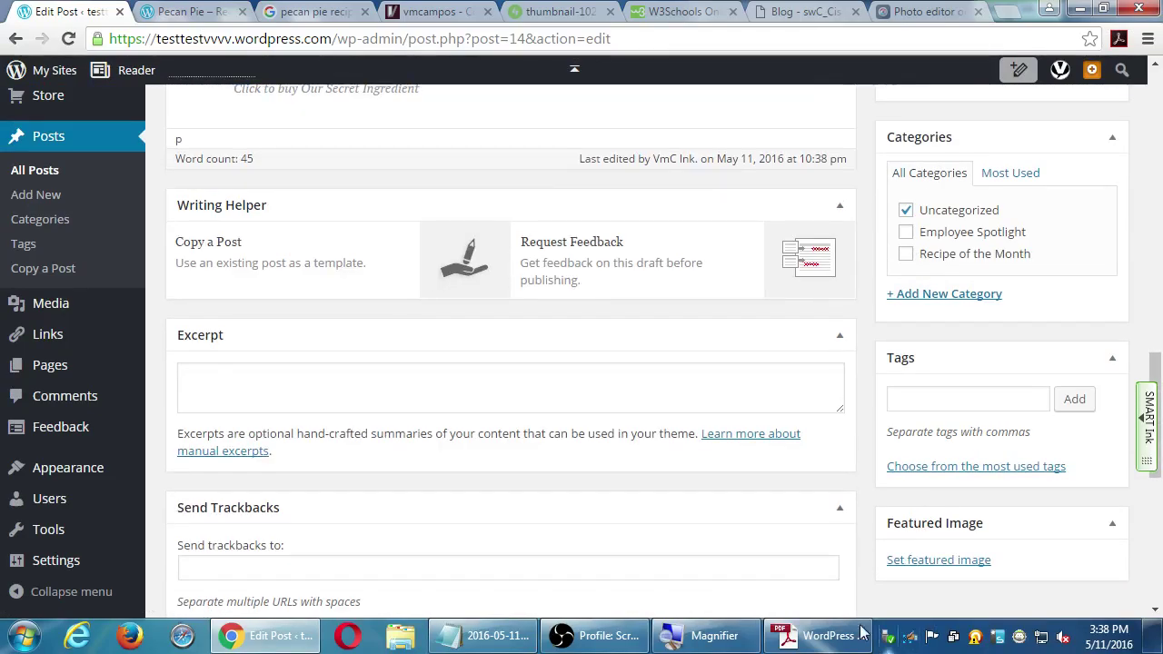
scroll(818, 536, up, 2)
scroll(513, 525, down, 8)
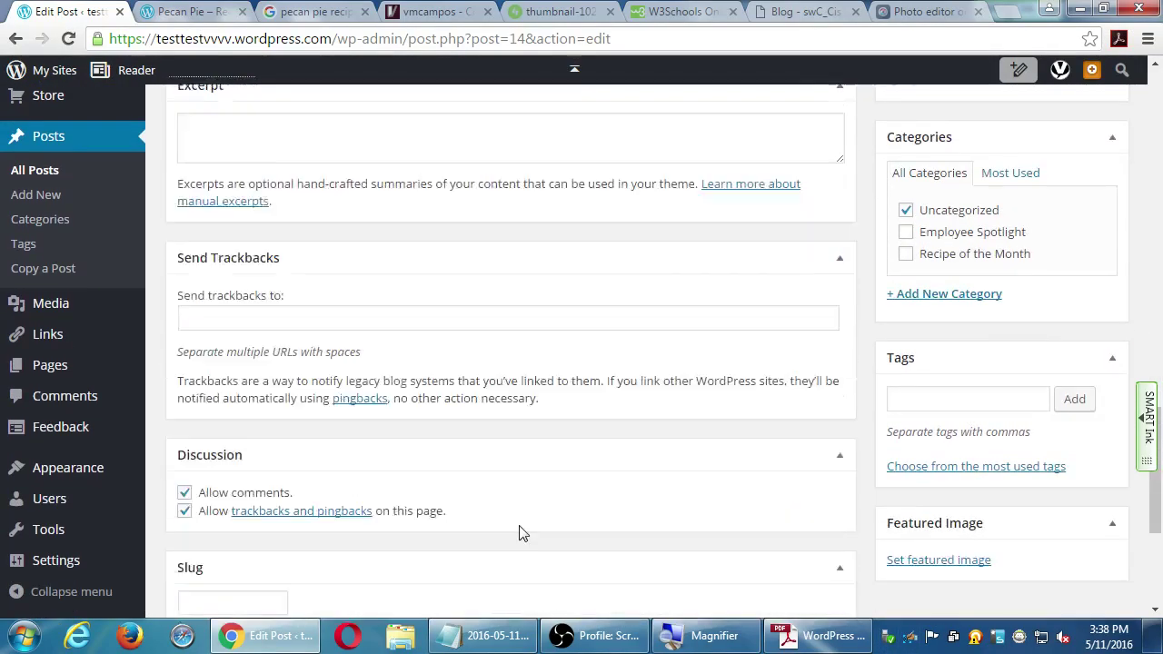
scroll(513, 527, up, 10)
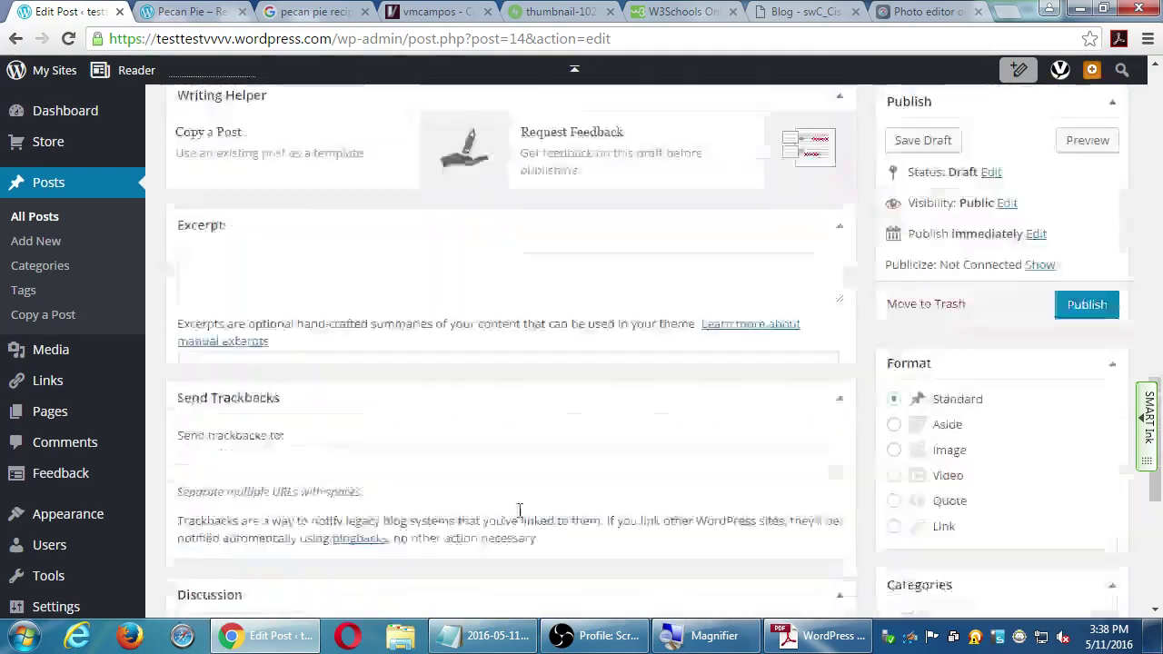
scroll(515, 517, up, 3)
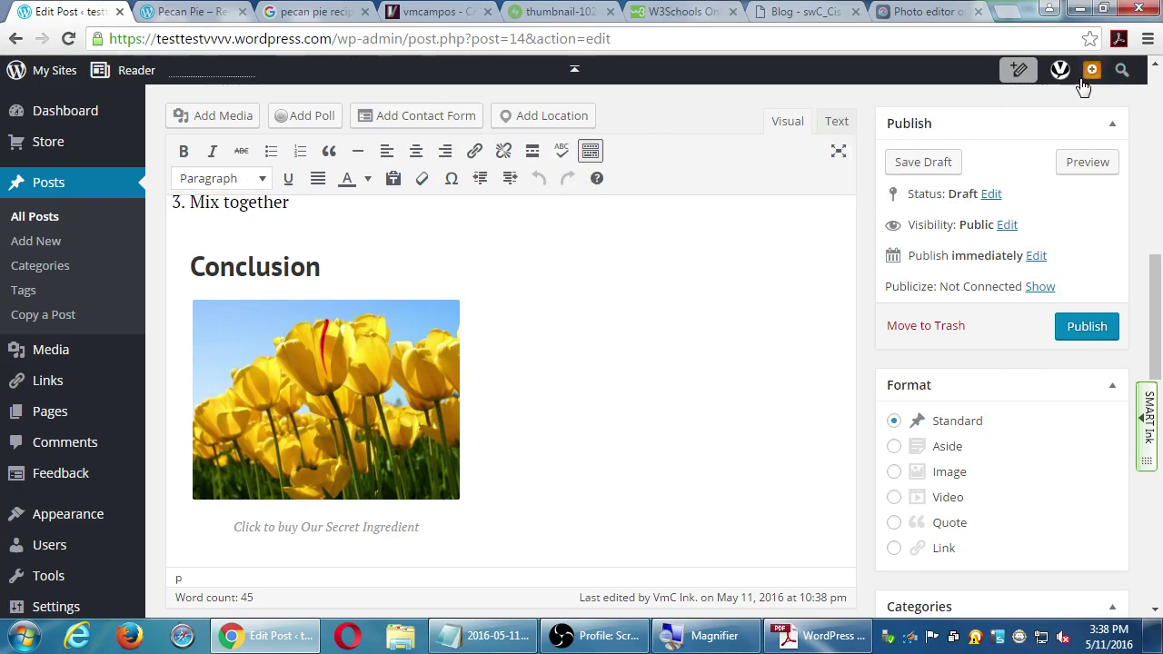
mouse_move(1061, 72)
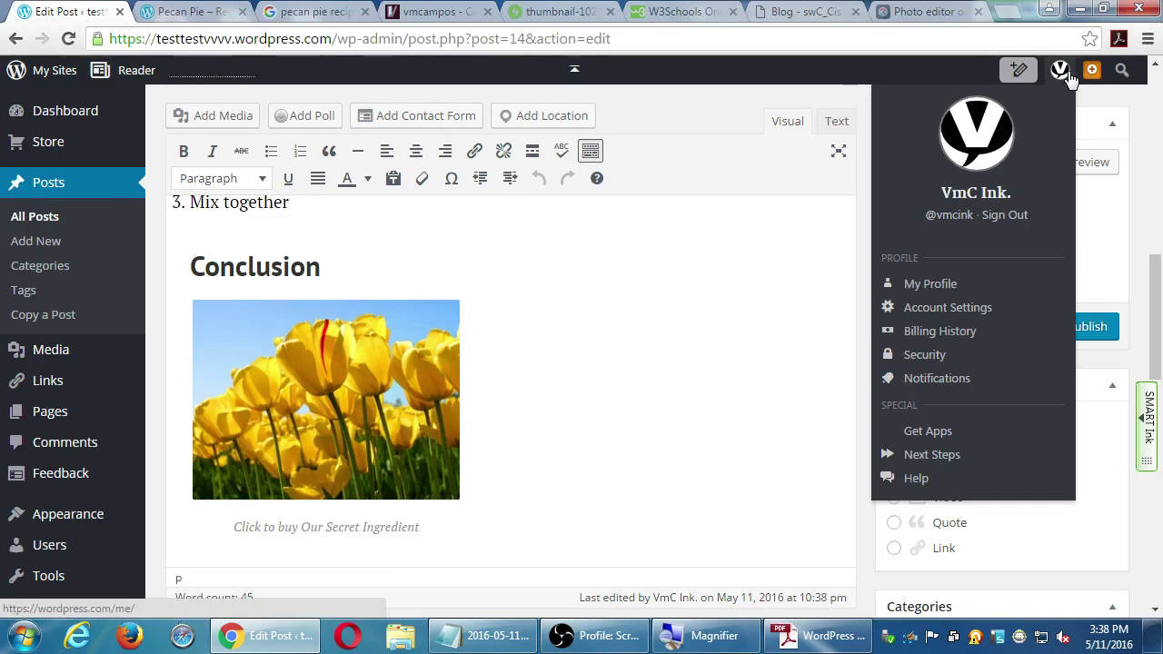